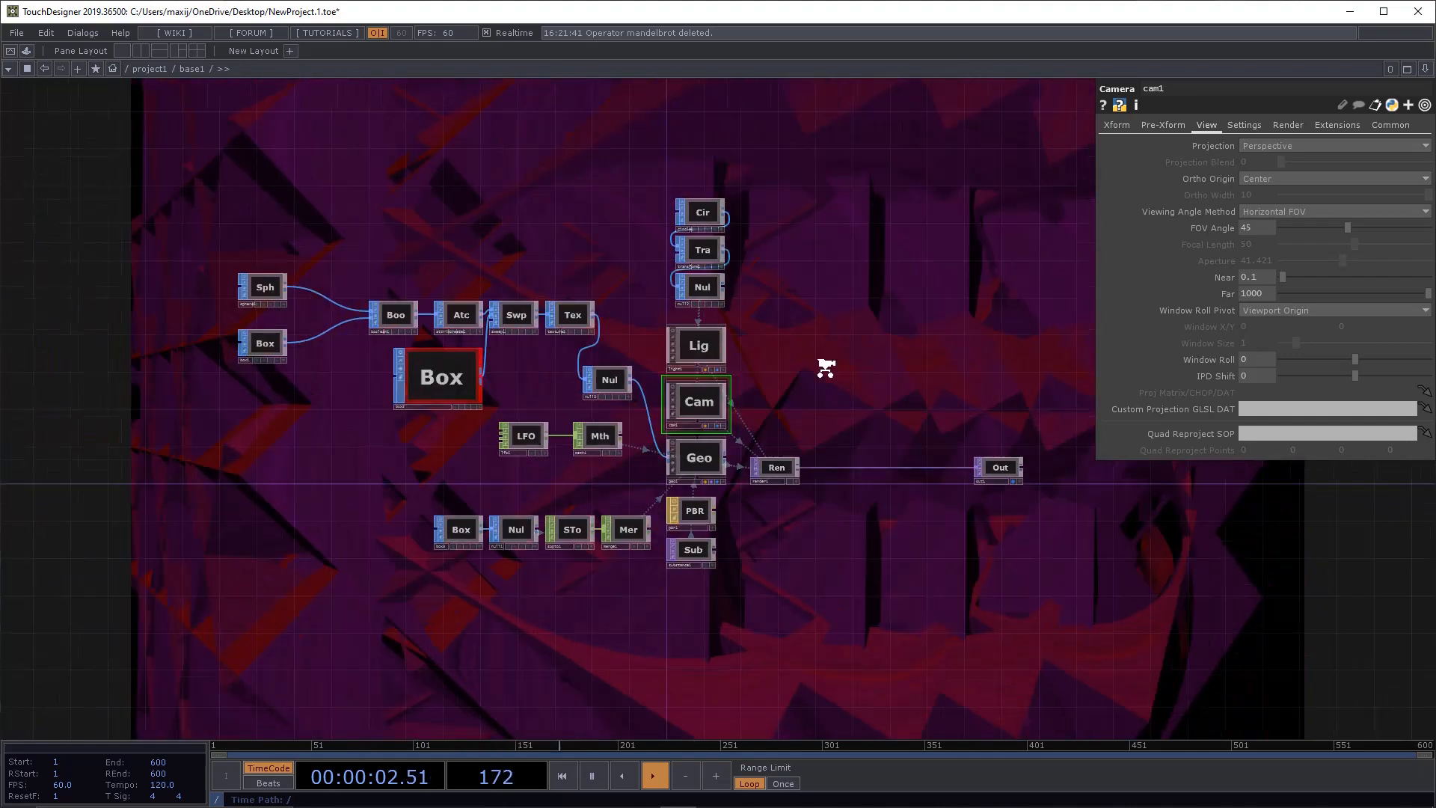
Step: Examine the rendering network inside base1, and go back up to the project1 network
{"action": "scroll", "coordinate": [820, 367], "scroll_direction": "up", "scroll_amount": 2}
{"action": "left_click_drag", "start_coordinate": [820, 367], "coordinate": [781, 433]}
{"action": "scroll", "coordinate": [595, 459], "scroll_direction": "down", "scroll_amount": 10}
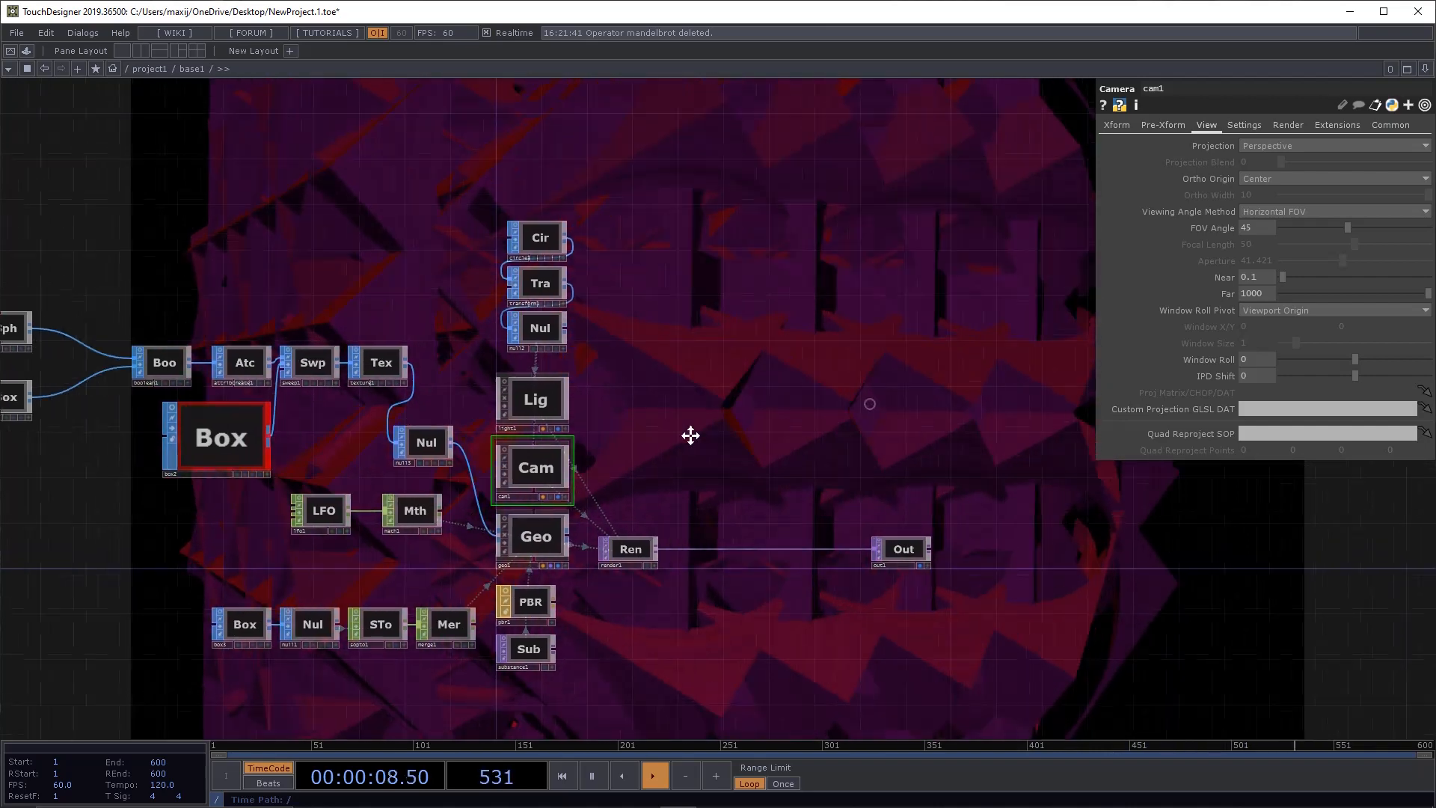
{"action": "scroll", "coordinate": [595, 459], "scroll_direction": "down", "scroll_amount": 2}
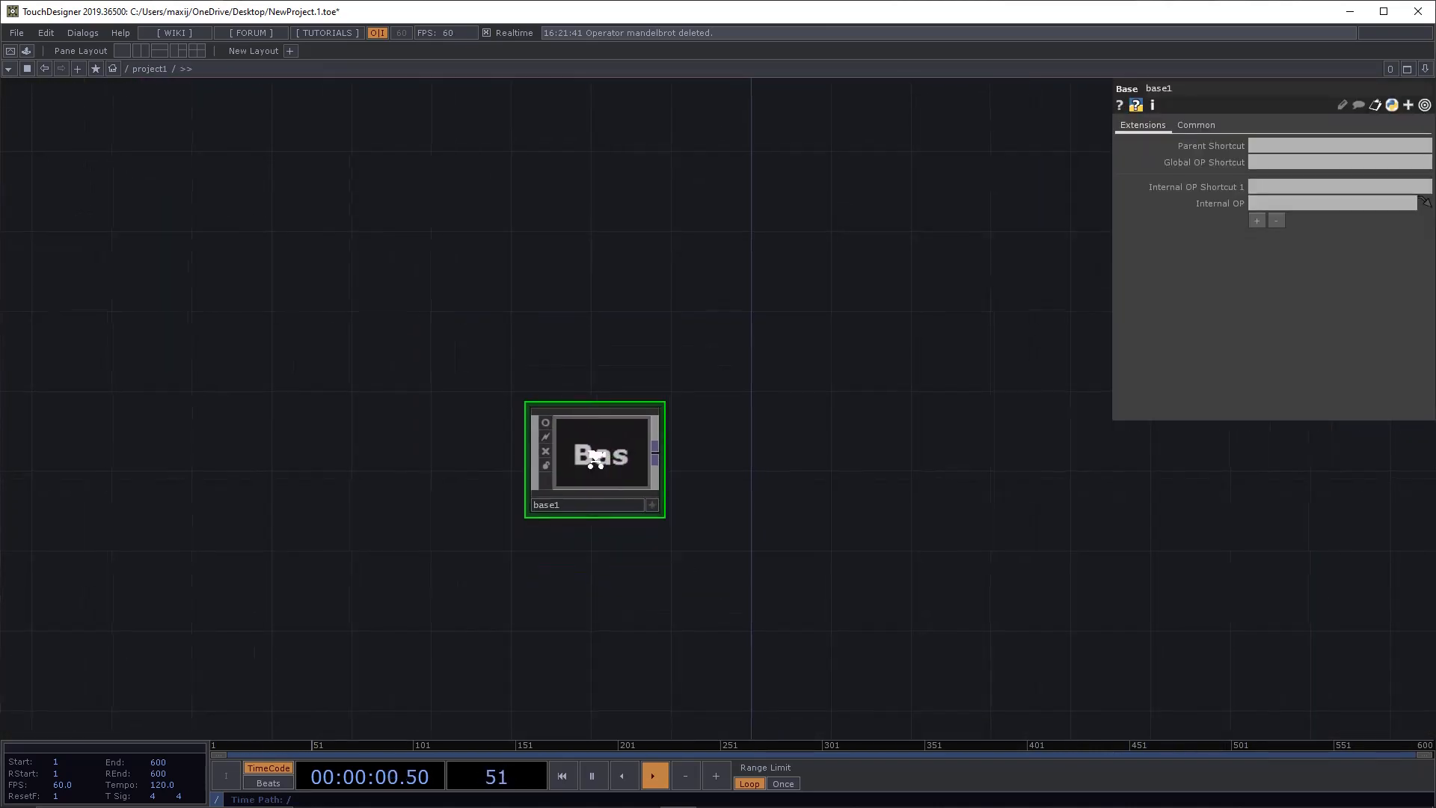
{"action": "scroll", "coordinate": [595, 460], "scroll_direction": "up", "scroll_amount": 4}
{"action": "scroll", "coordinate": [595, 459], "scroll_direction": "down", "scroll_amount": 4}
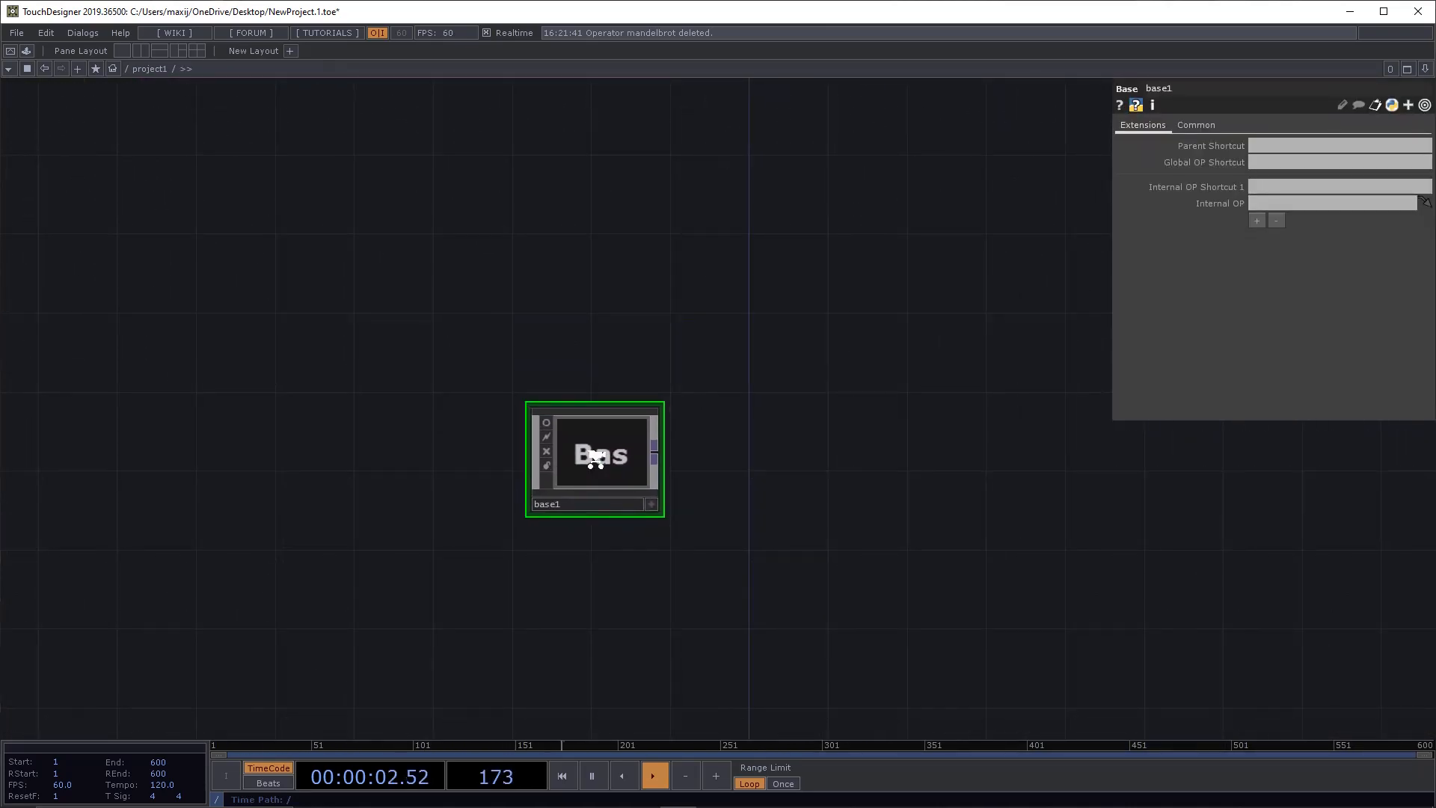
{"action": "left_click_drag", "start_coordinate": [596, 458], "coordinate": [654, 468]}
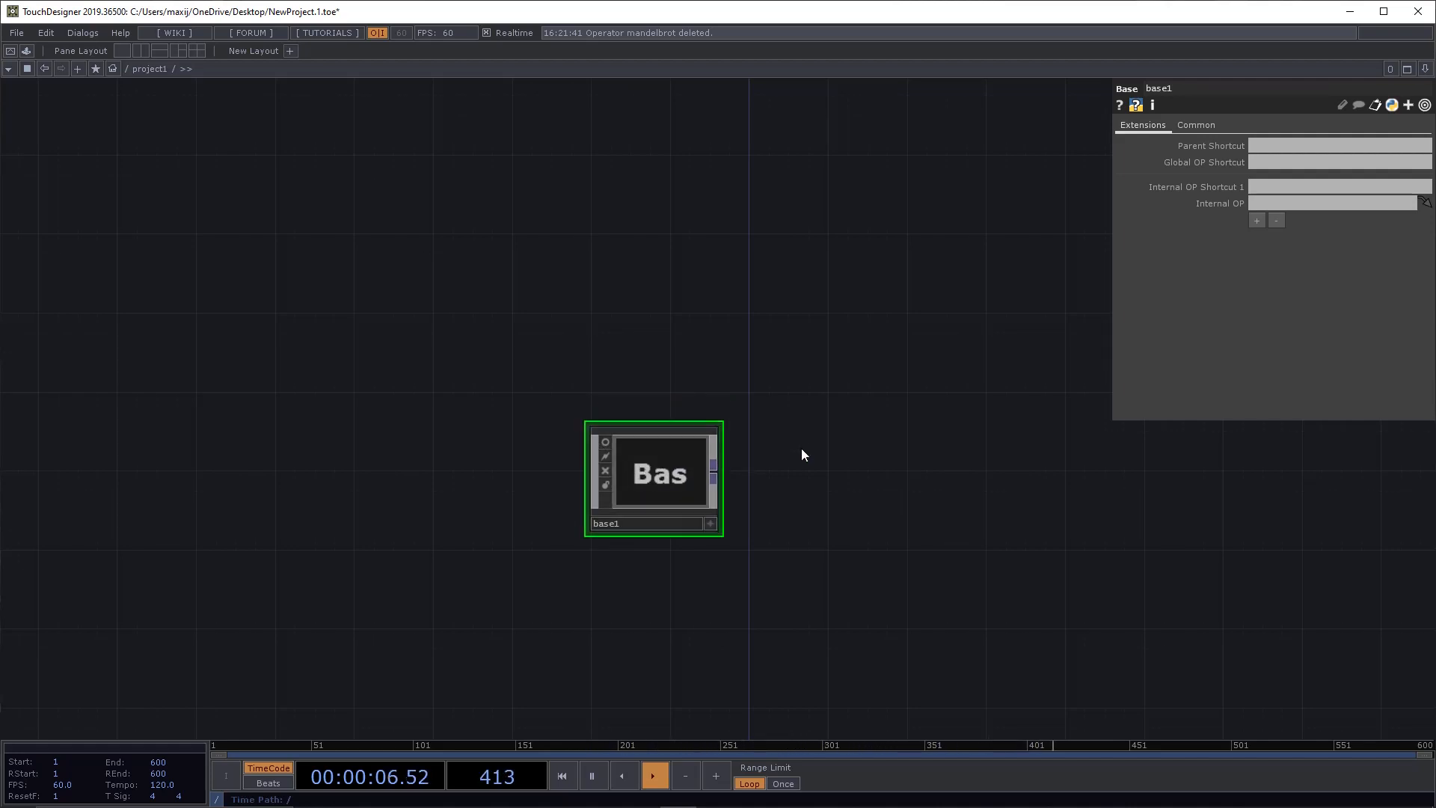
{"action": "left_click_drag", "start_coordinate": [643, 473], "coordinate": [580, 454]}
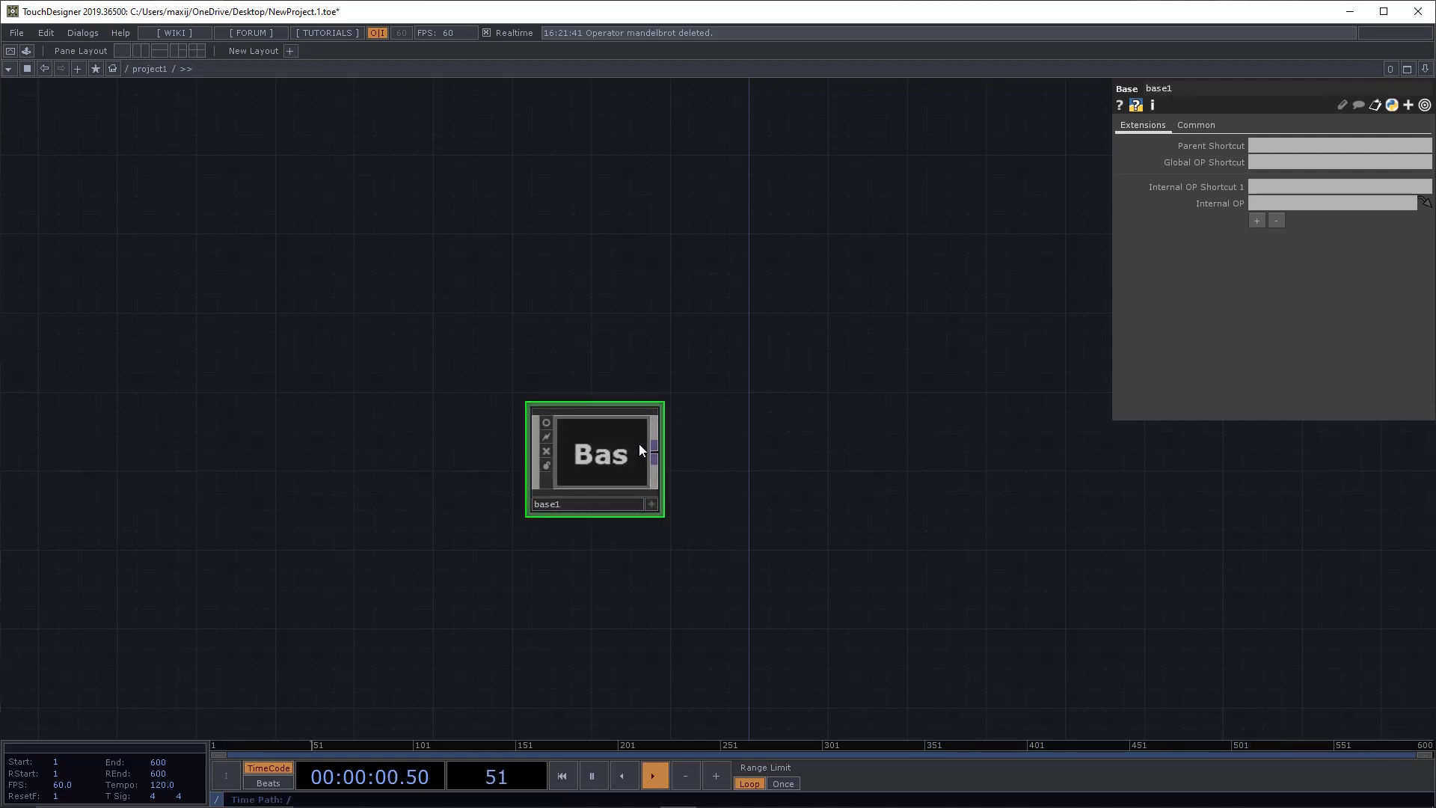
{"action": "left_click_drag", "start_coordinate": [777, 453], "coordinate": [779, 341]}
{"action": "left_click_drag", "start_coordinate": [670, 370], "coordinate": [631, 370]}
{"action": "scroll", "coordinate": [683, 333], "scroll_direction": "up", "scroll_amount": 2}
{"action": "scroll", "coordinate": [683, 334], "scroll_direction": "down", "scroll_amount": 2}
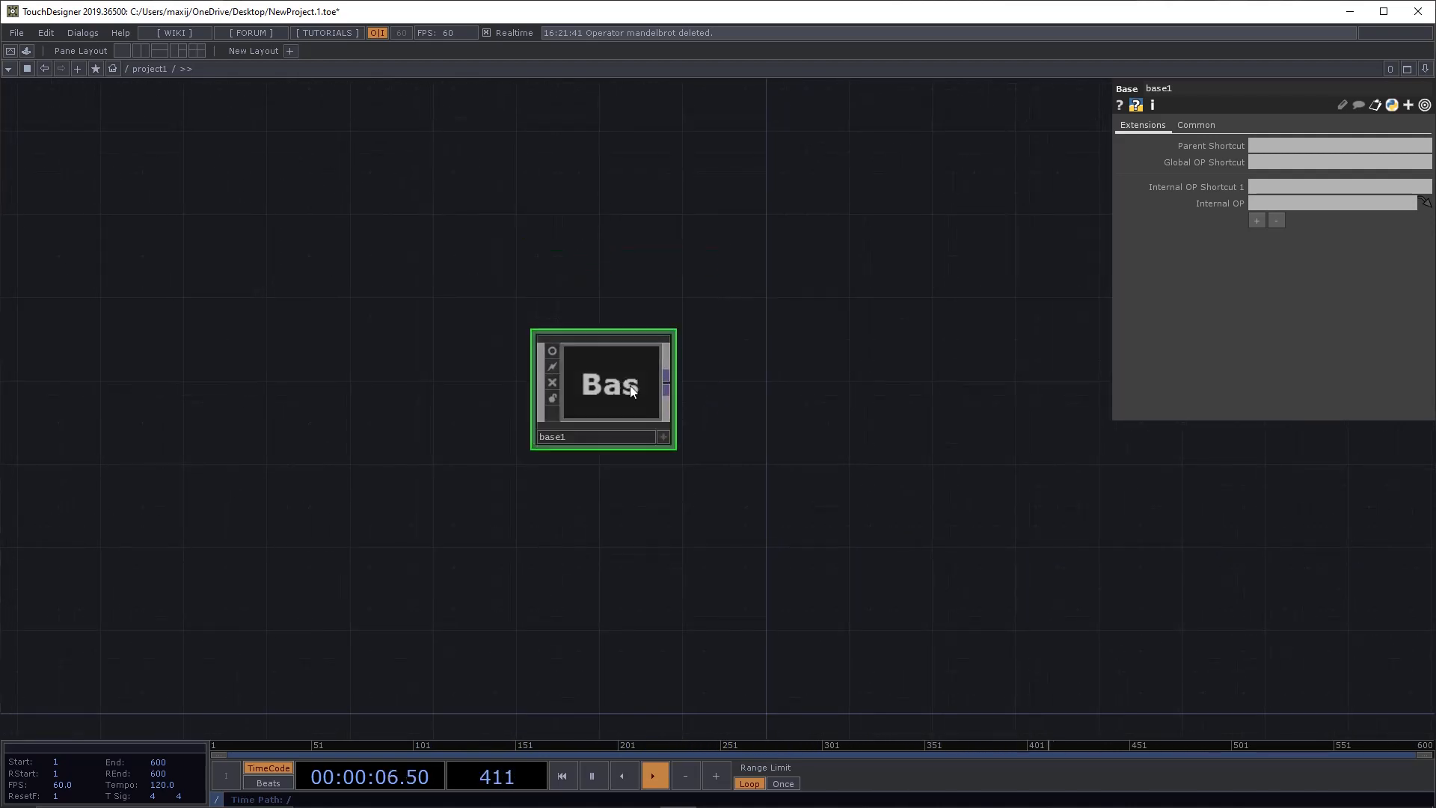
{"action": "left_click_drag", "start_coordinate": [761, 420], "coordinate": [783, 333]}
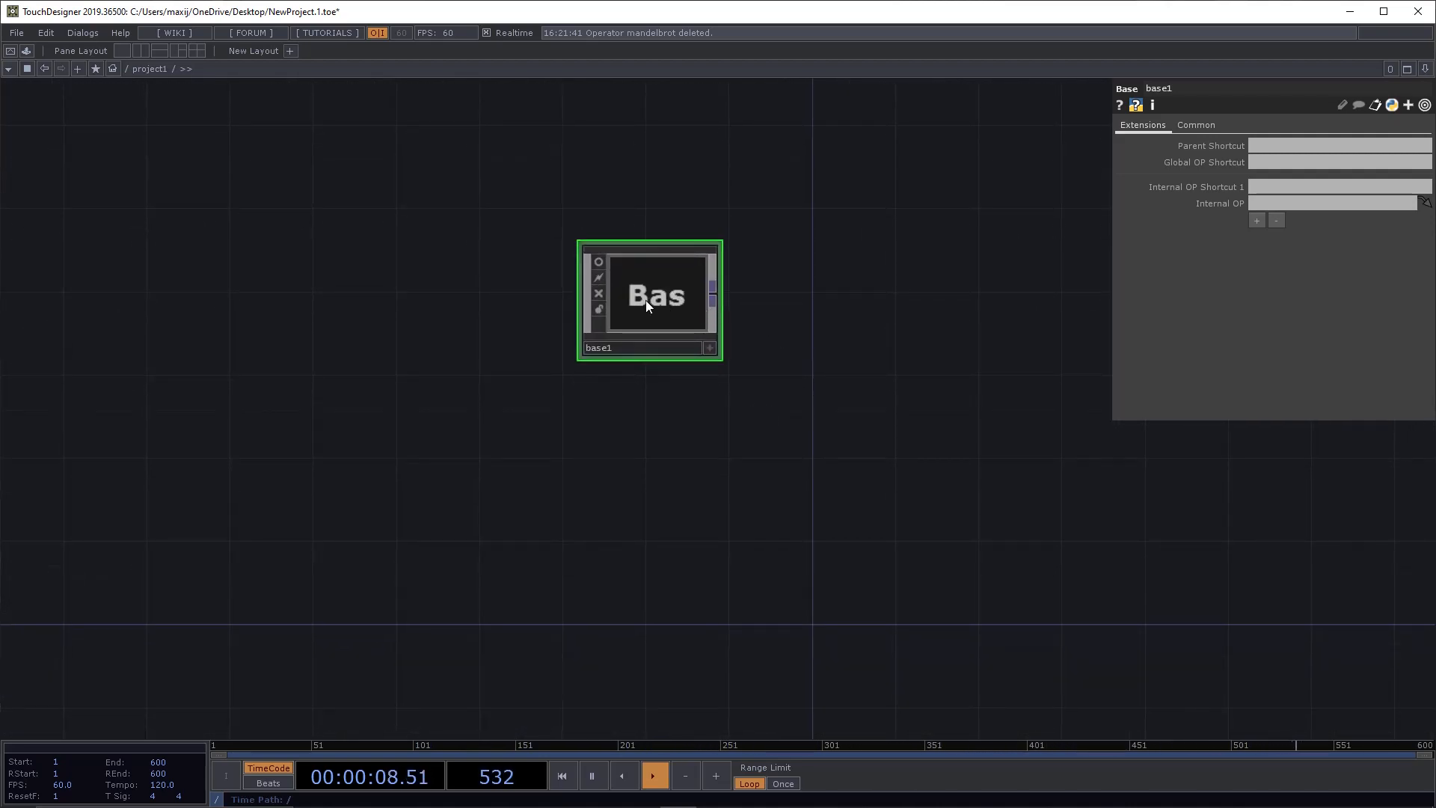
Step: Look inside base1 once more and return to its parent network
{"action": "scroll", "coordinate": [645, 299], "scroll_direction": "up", "scroll_amount": 3}
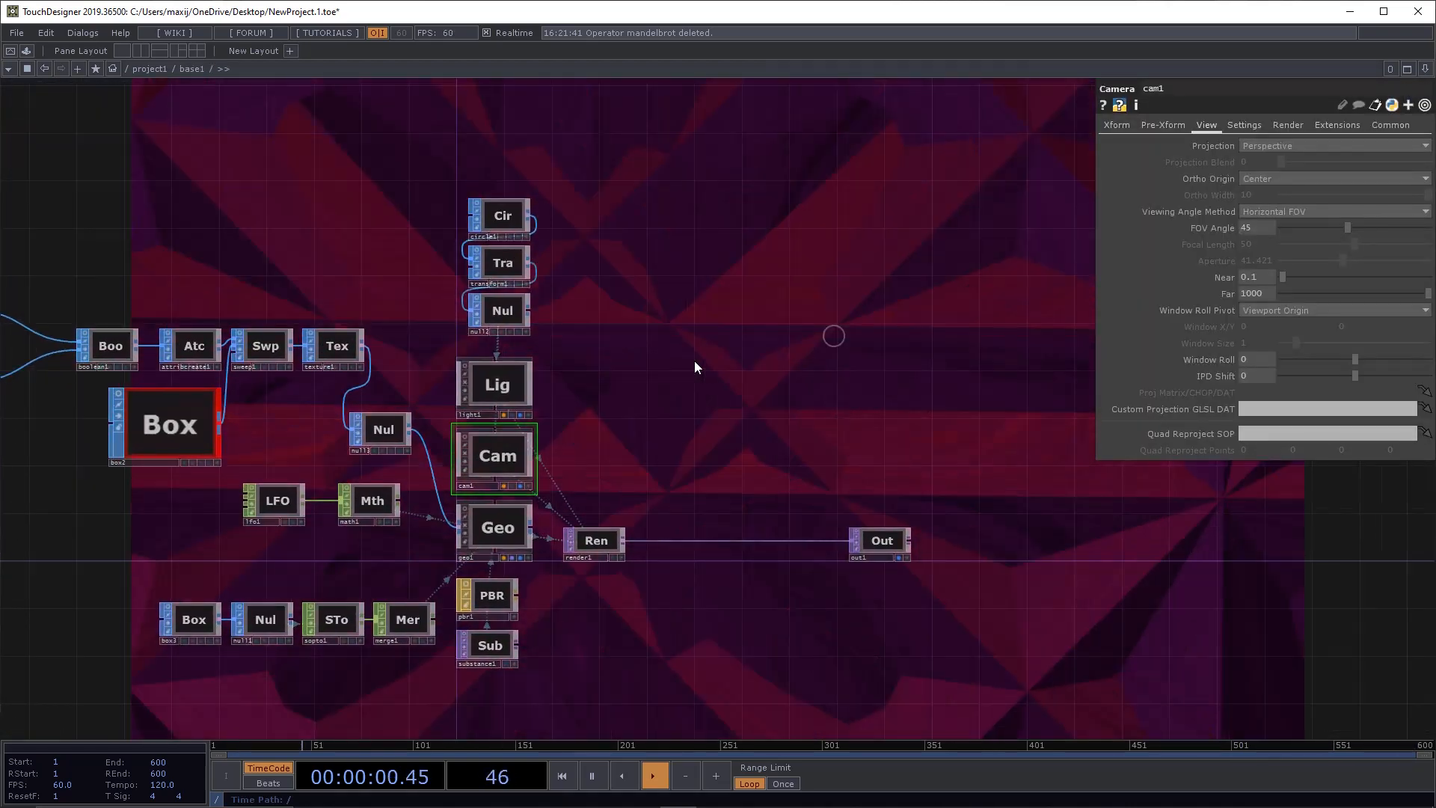
{"action": "scroll", "coordinate": [694, 361], "scroll_direction": "down", "scroll_amount": 3}
{"action": "scroll", "coordinate": [659, 367], "scroll_direction": "up", "scroll_amount": 3}
{"action": "left_click_drag", "start_coordinate": [615, 383], "coordinate": [657, 375]}
{"action": "left_click_drag", "start_coordinate": [776, 376], "coordinate": [788, 388]}
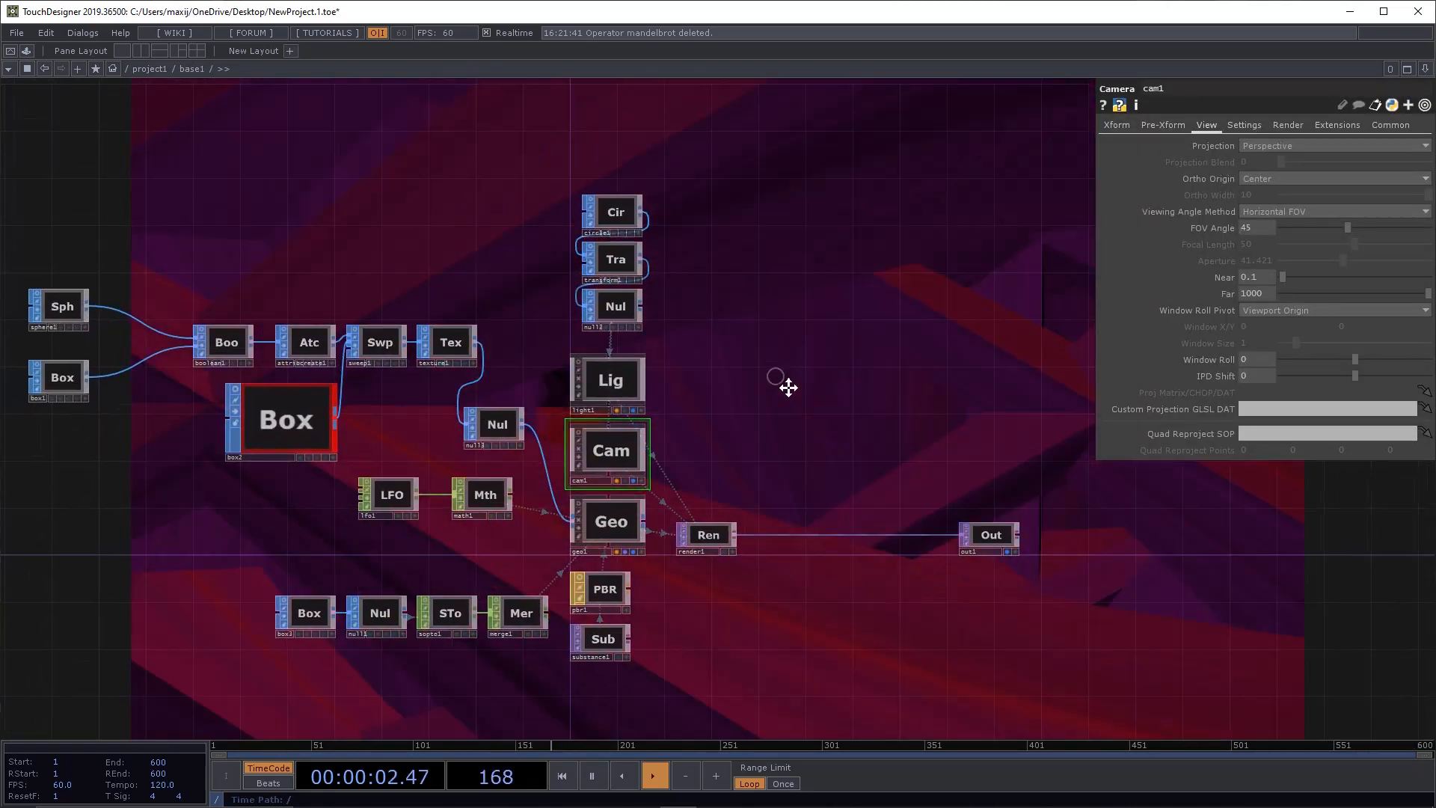
{"action": "scroll", "coordinate": [783, 389], "scroll_direction": "down", "scroll_amount": 6}
{"action": "left_click_drag", "start_coordinate": [948, 446], "coordinate": [670, 468]}
{"action": "scroll", "coordinate": [628, 471], "scroll_direction": "up", "scroll_amount": 3}
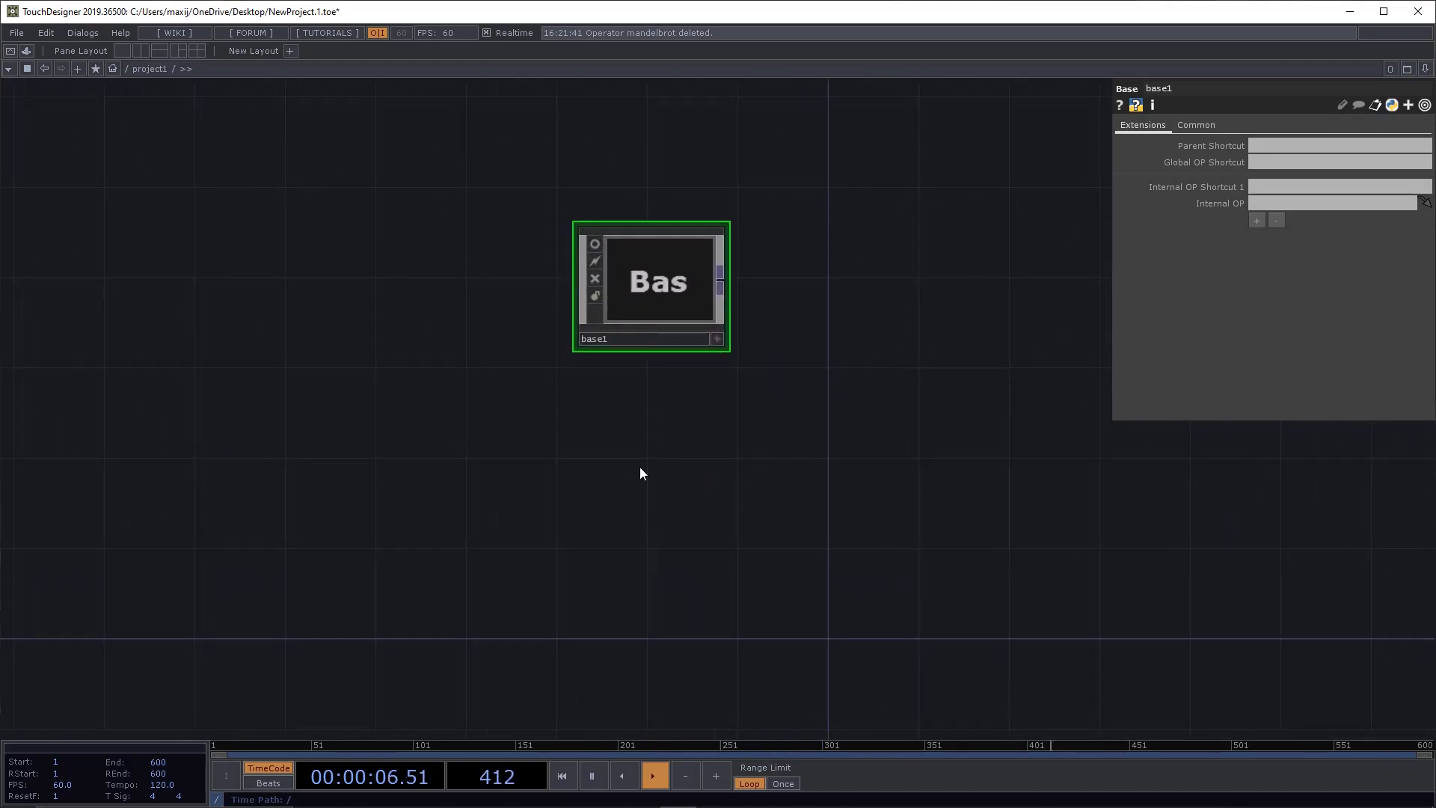
Step: Add a second Base COMP below base1 in the project1 network
{"action": "mouse_move", "coordinate": [678, 311]}
{"action": "left_mouse_down"}
{"action": "mouse_move", "coordinate": [752, 314]}
{"action": "mouse_move", "coordinate": [752, 291]}
{"action": "mouse_move", "coordinate": [662, 290]}
{"action": "left_mouse_up"}
{"action": "left_click", "coordinate": [909, 357]}
{"action": "left_click_drag", "start_coordinate": [651, 281], "coordinate": [679, 236]}
{"action": "left_click_drag", "start_coordinate": [828, 397], "coordinate": [715, 365]}
{"action": "double_click", "coordinate": [625, 442]}
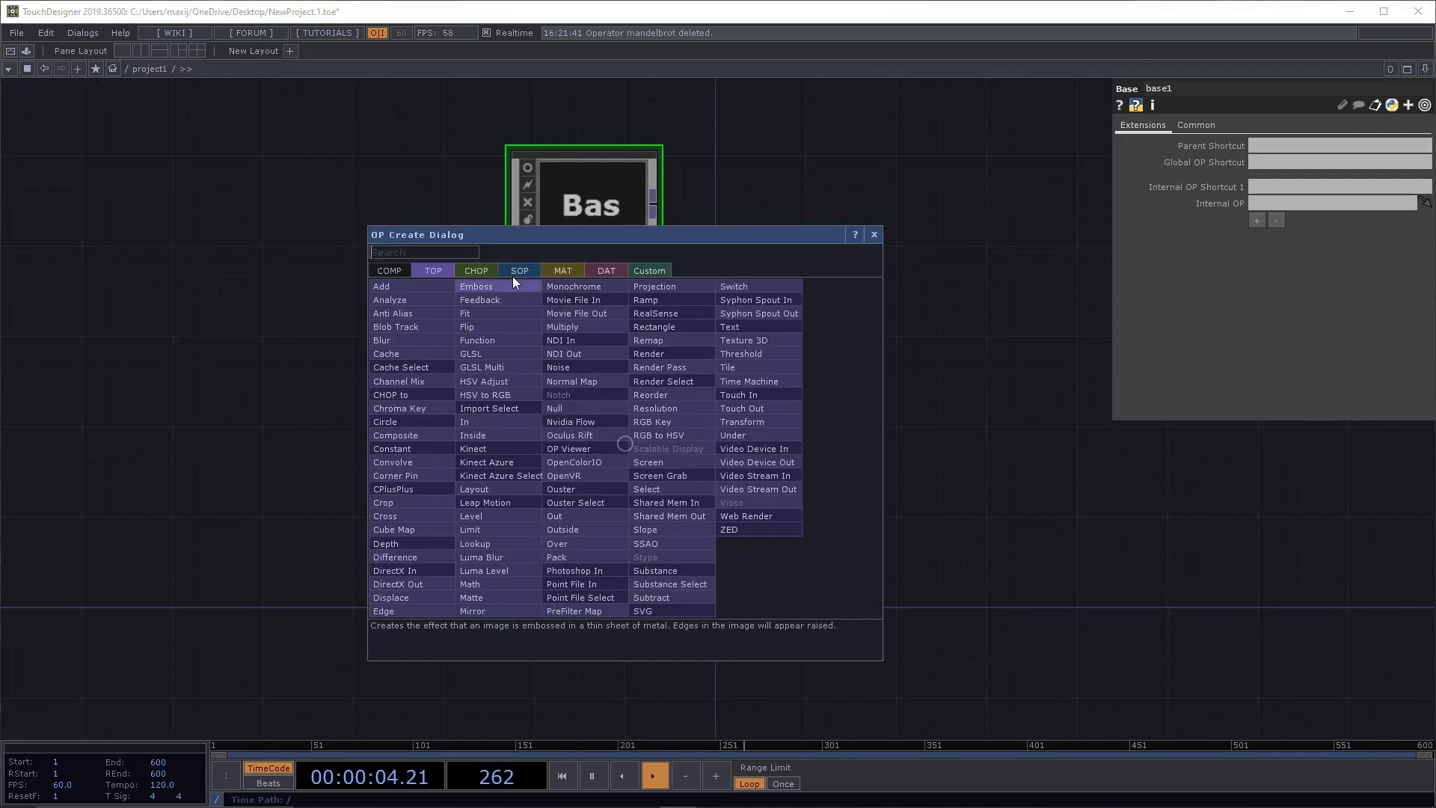
{"action": "left_click", "coordinate": [389, 270]}
{"action": "left_click", "coordinate": [389, 300]}
{"action": "left_click", "coordinate": [589, 427]}
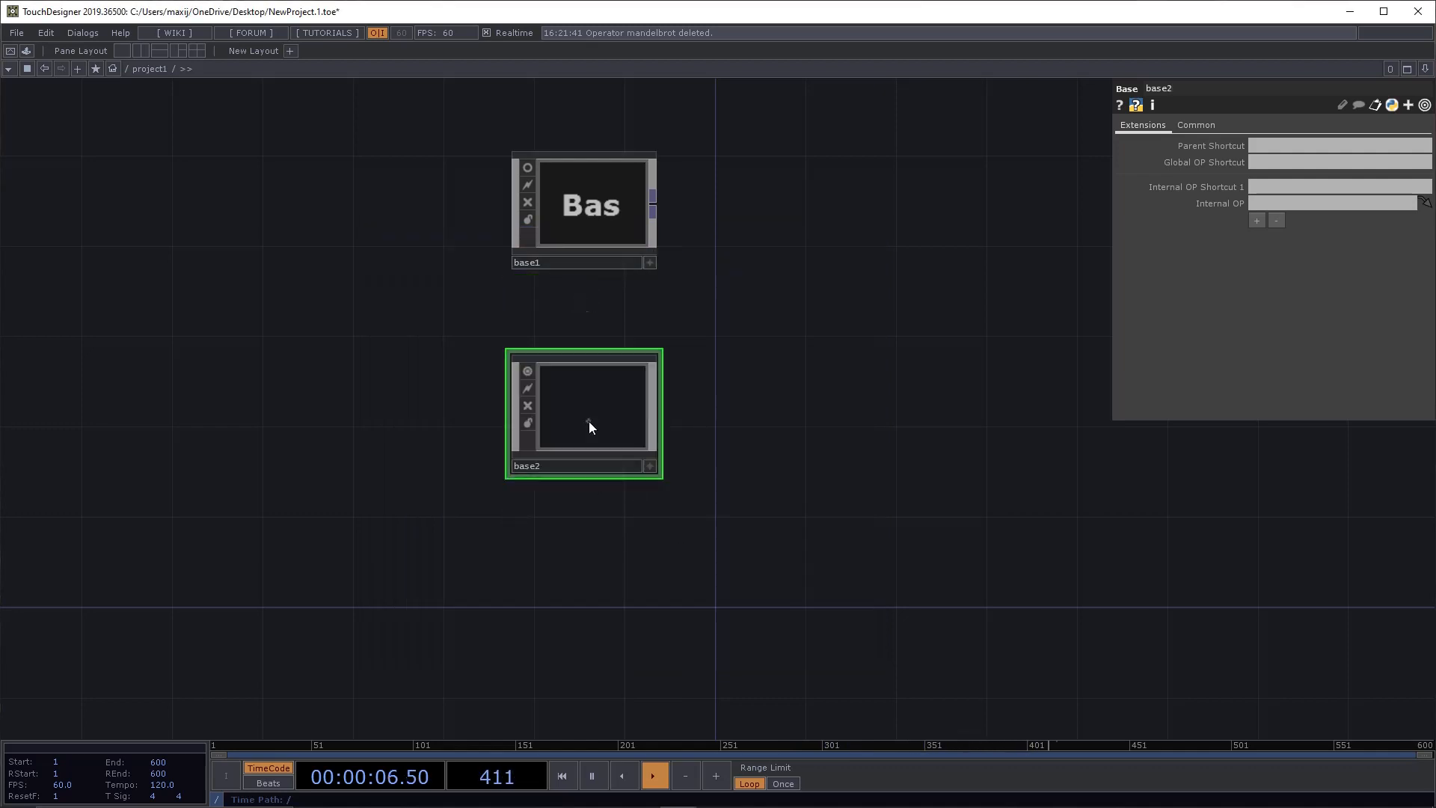
{"action": "left_click_drag", "start_coordinate": [731, 271], "coordinate": [746, 342]}
{"action": "left_click", "coordinate": [626, 277]}
{"action": "left_click", "coordinate": [647, 281]}
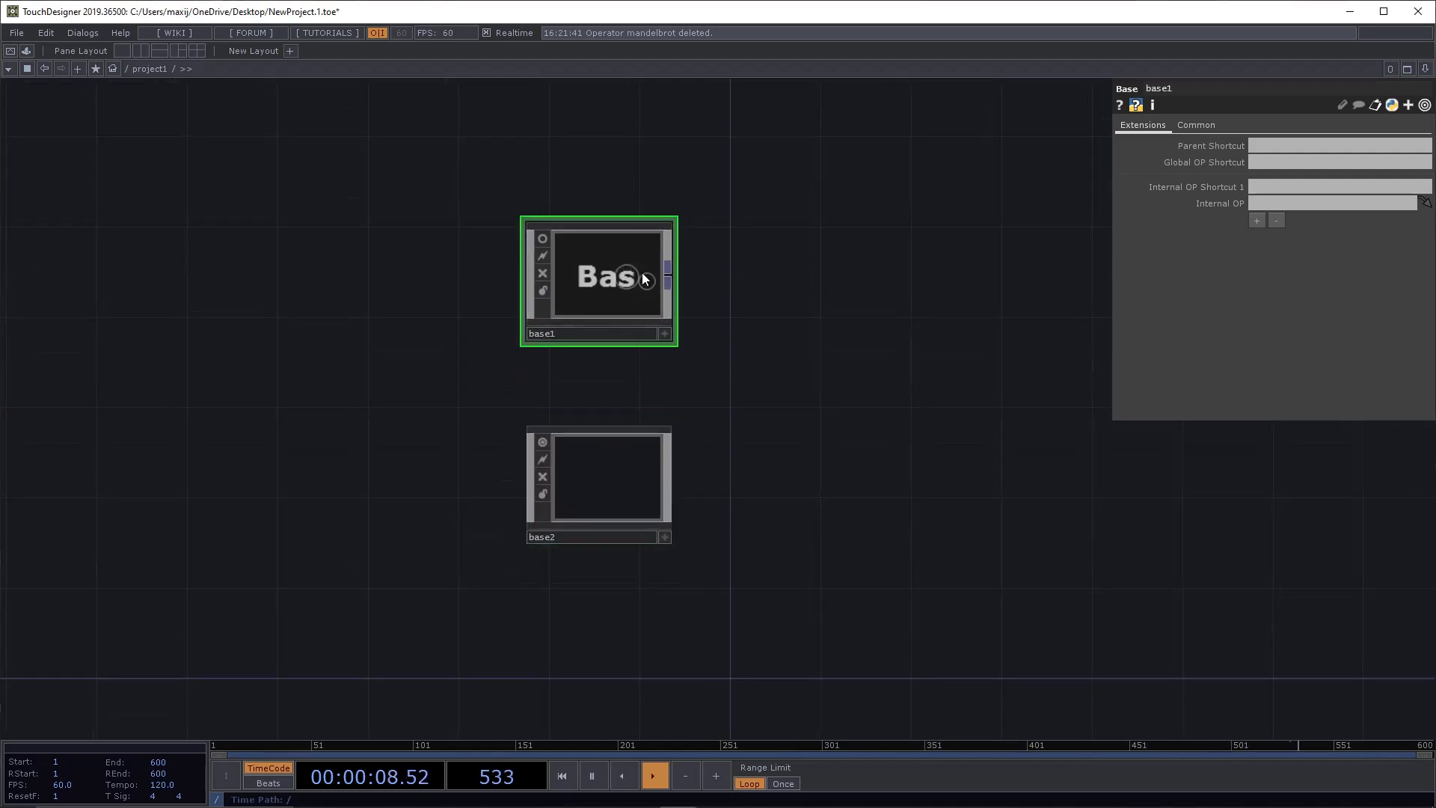
{"action": "left_click_drag", "start_coordinate": [937, 304], "coordinate": [930, 305]}
{"action": "right_click", "coordinate": [640, 298]}
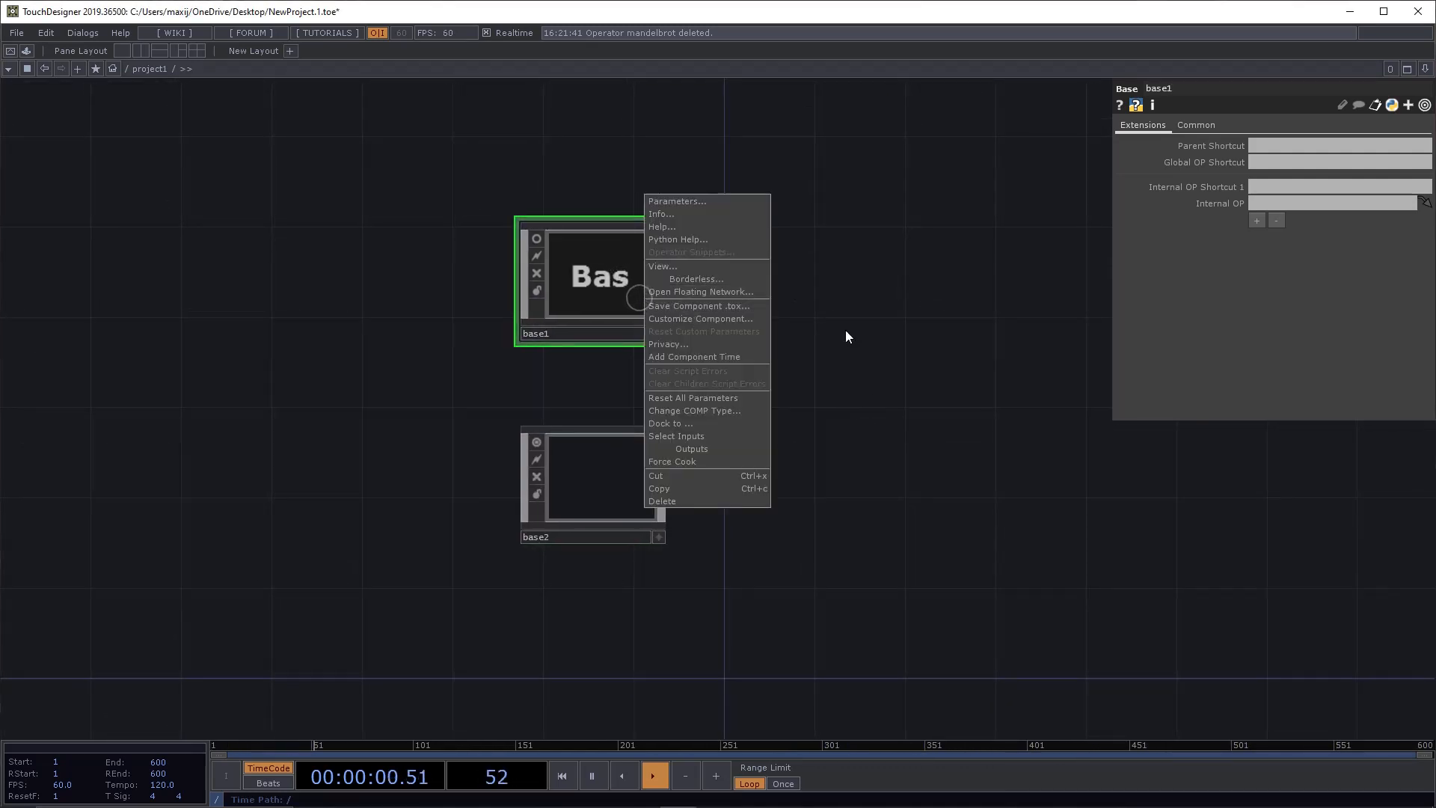
{"action": "right_click", "coordinate": [585, 295]}
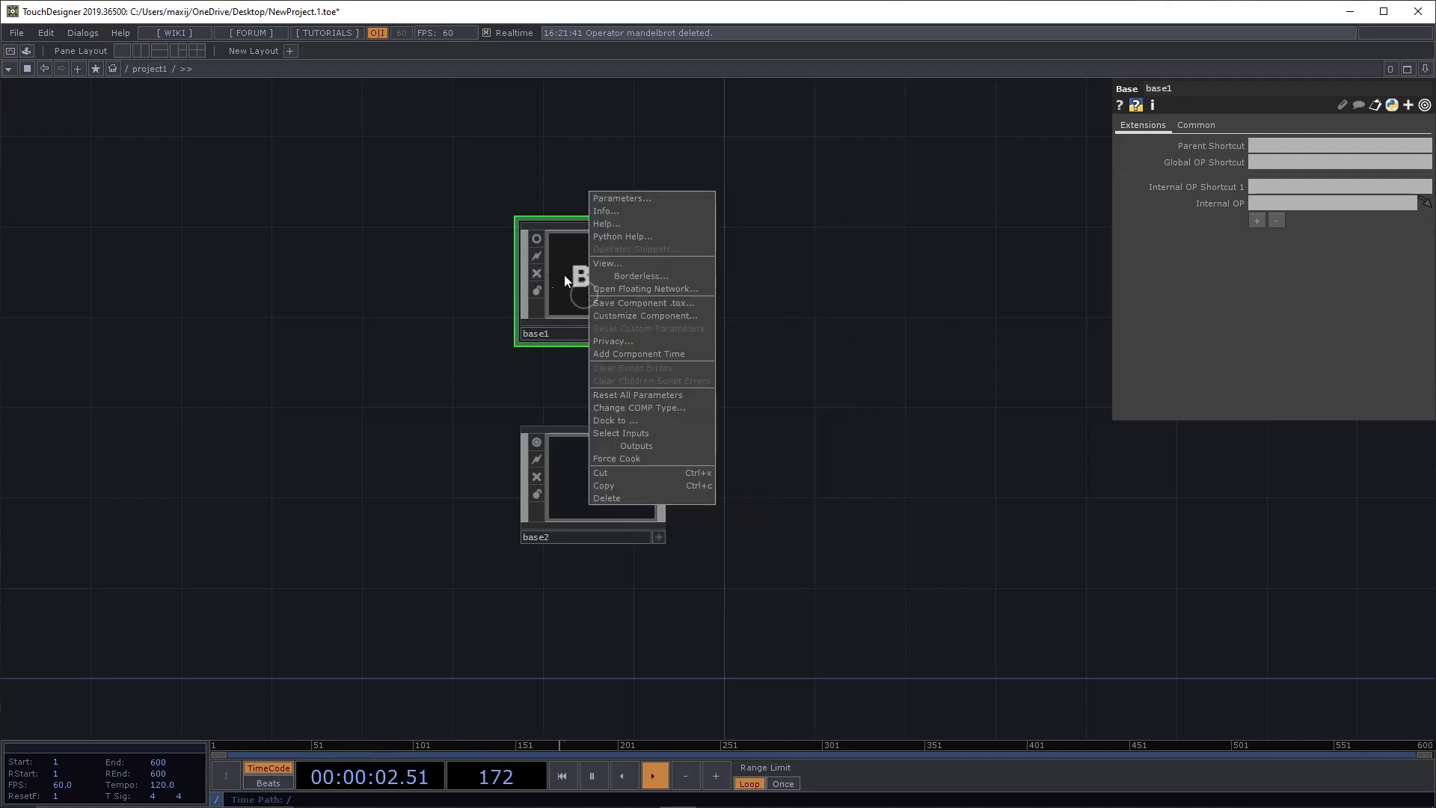
{"action": "left_click", "coordinate": [798, 306]}
{"action": "scroll", "coordinate": [633, 284], "scroll_direction": "up", "scroll_amount": 2}
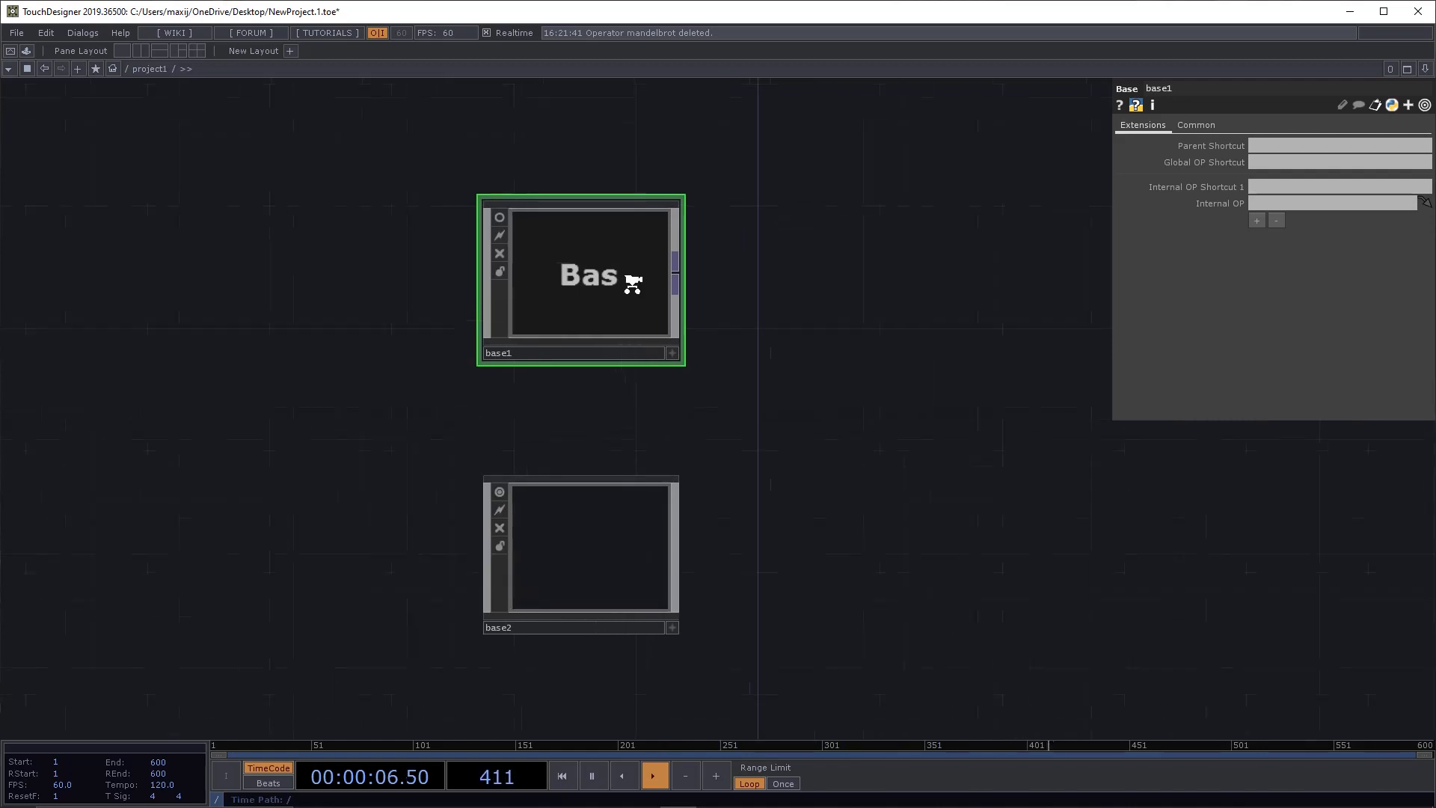
{"action": "scroll", "coordinate": [634, 292], "scroll_direction": "down", "scroll_amount": 2}
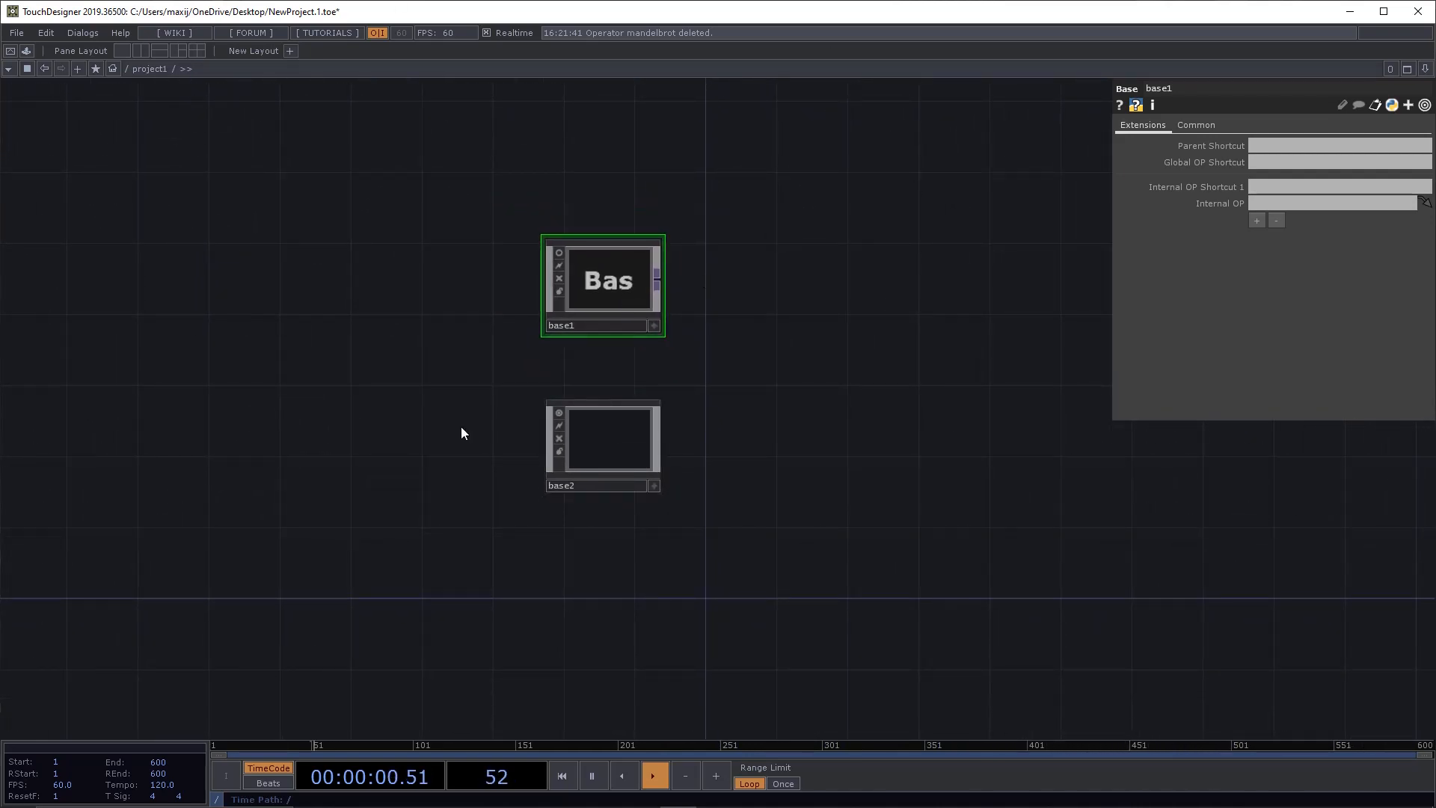
{"action": "right_click", "coordinate": [621, 279]}
{"action": "left_click", "coordinate": [608, 273]}
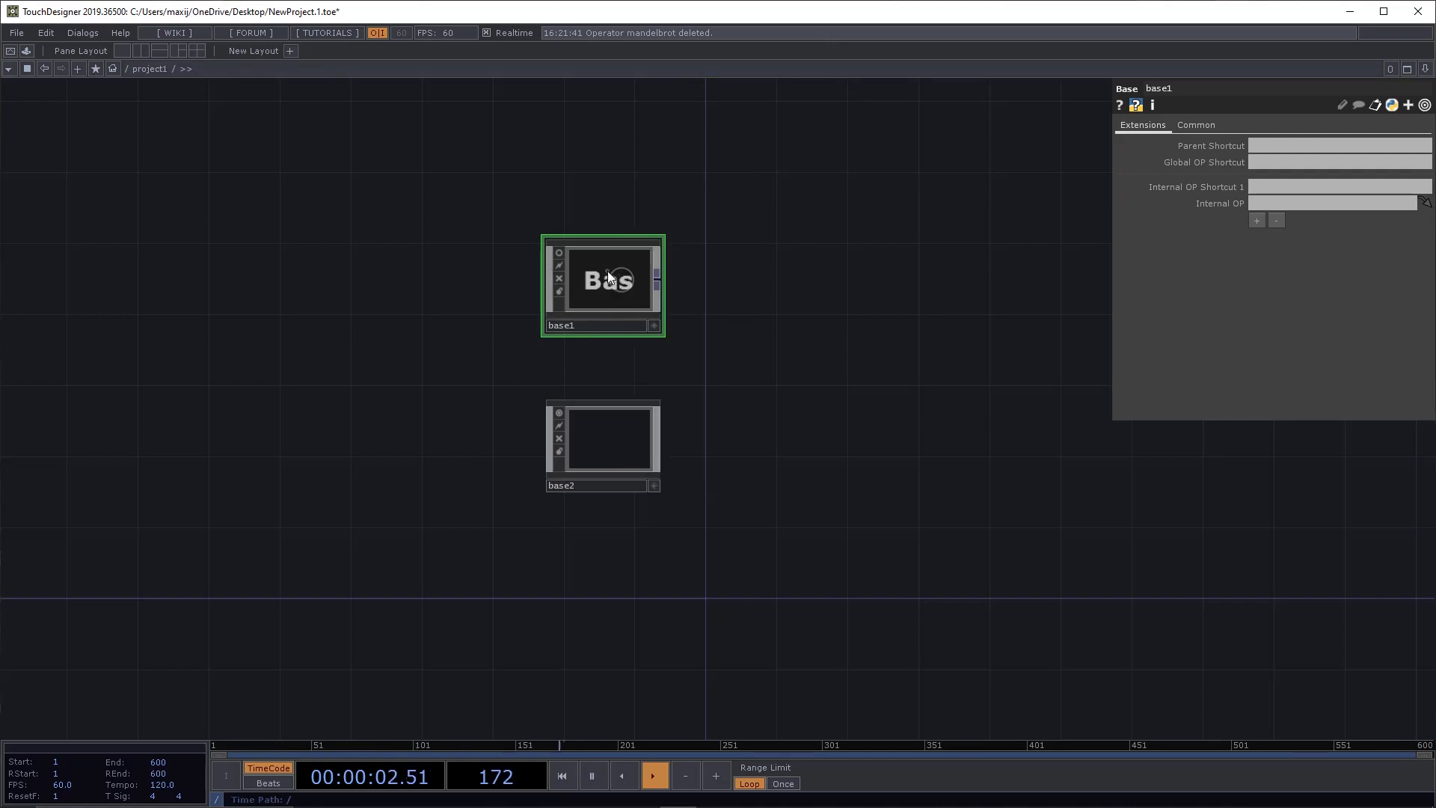
{"action": "scroll", "coordinate": [595, 280], "scroll_direction": "up", "scroll_amount": 5}
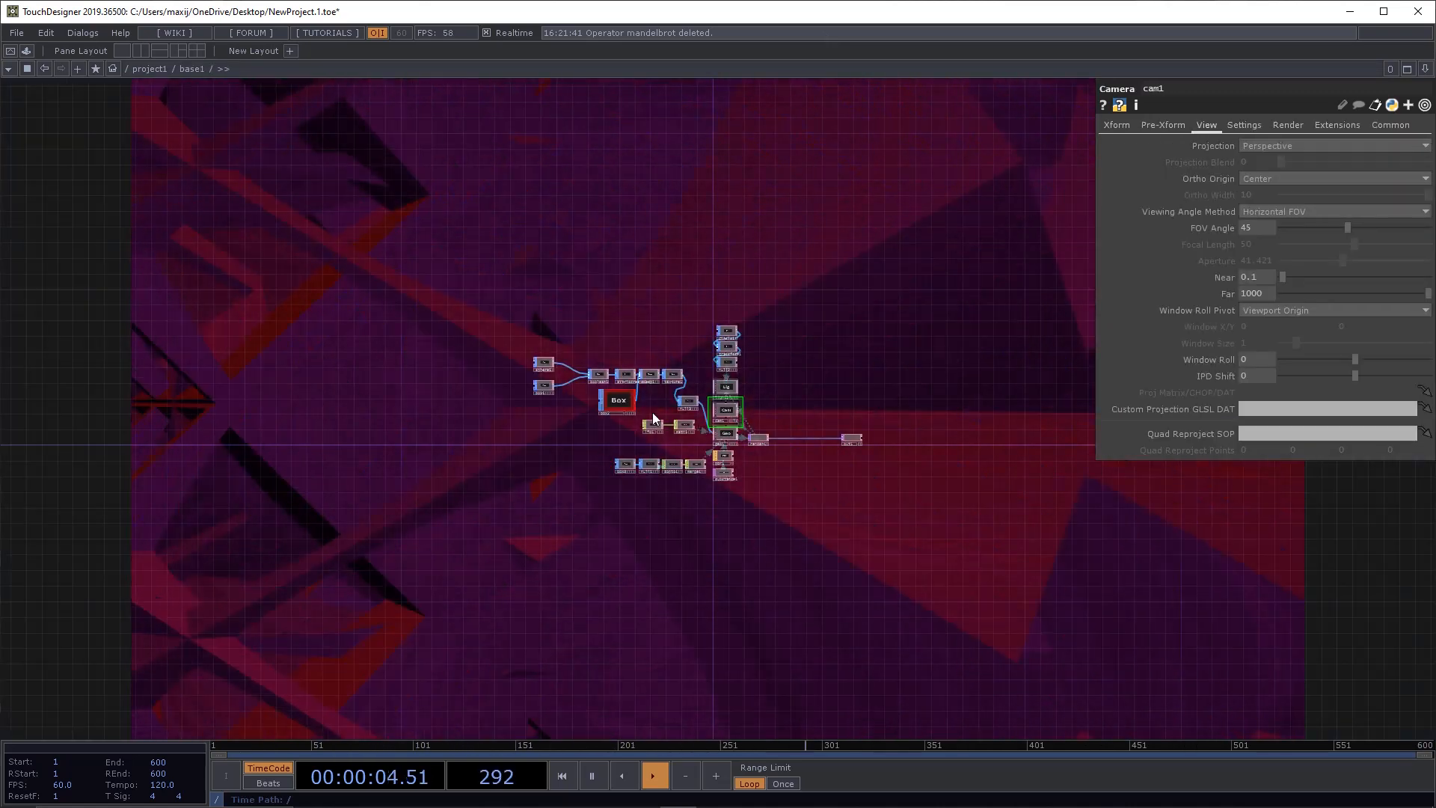
{"action": "scroll", "coordinate": [737, 390], "scroll_direction": "down", "scroll_amount": 3}
{"action": "scroll", "coordinate": [876, 367], "scroll_direction": "down", "scroll_amount": 3}
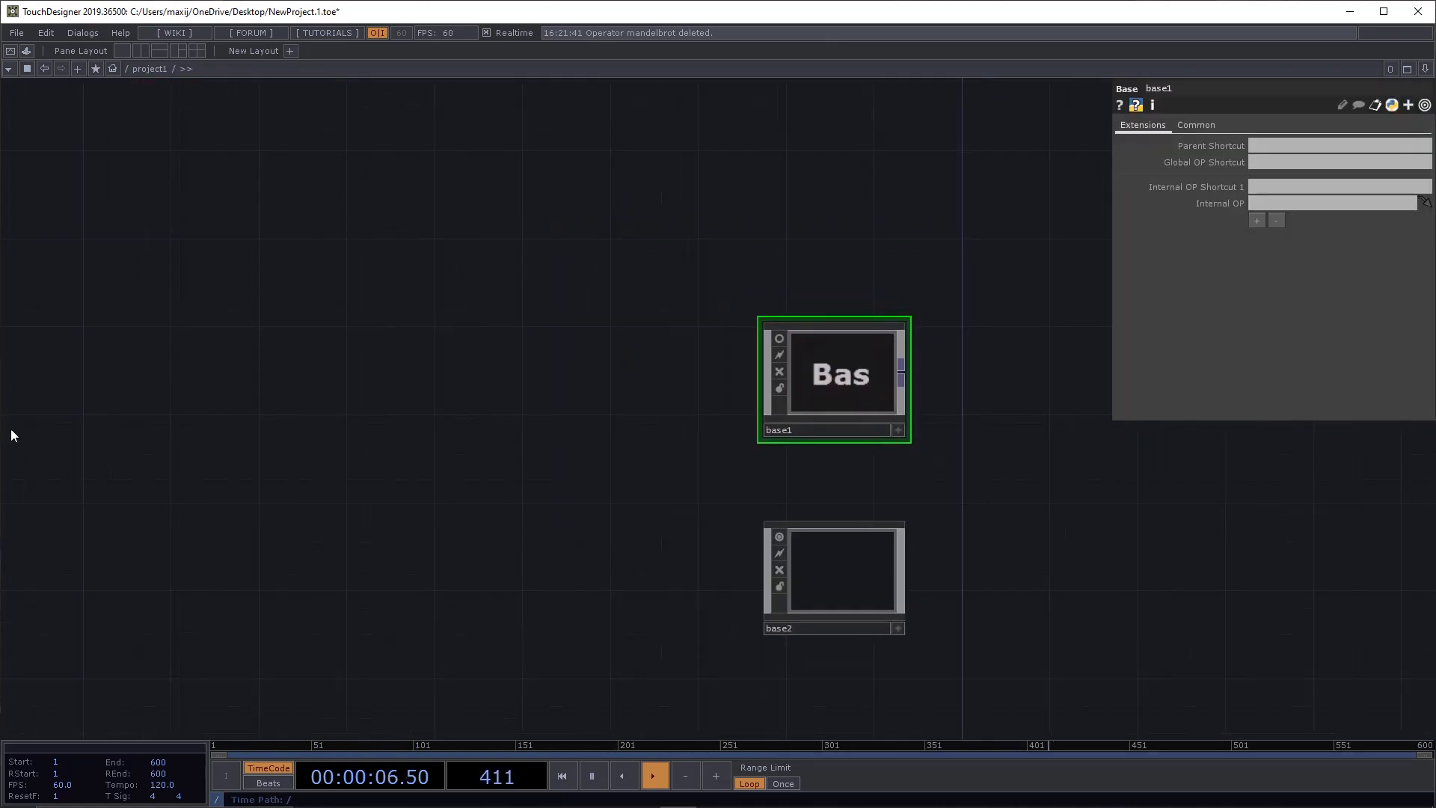
{"action": "left_click_drag", "start_coordinate": [848, 422], "coordinate": [355, 205]}
{"action": "left_click_drag", "start_coordinate": [707, 349], "coordinate": [886, 493]}
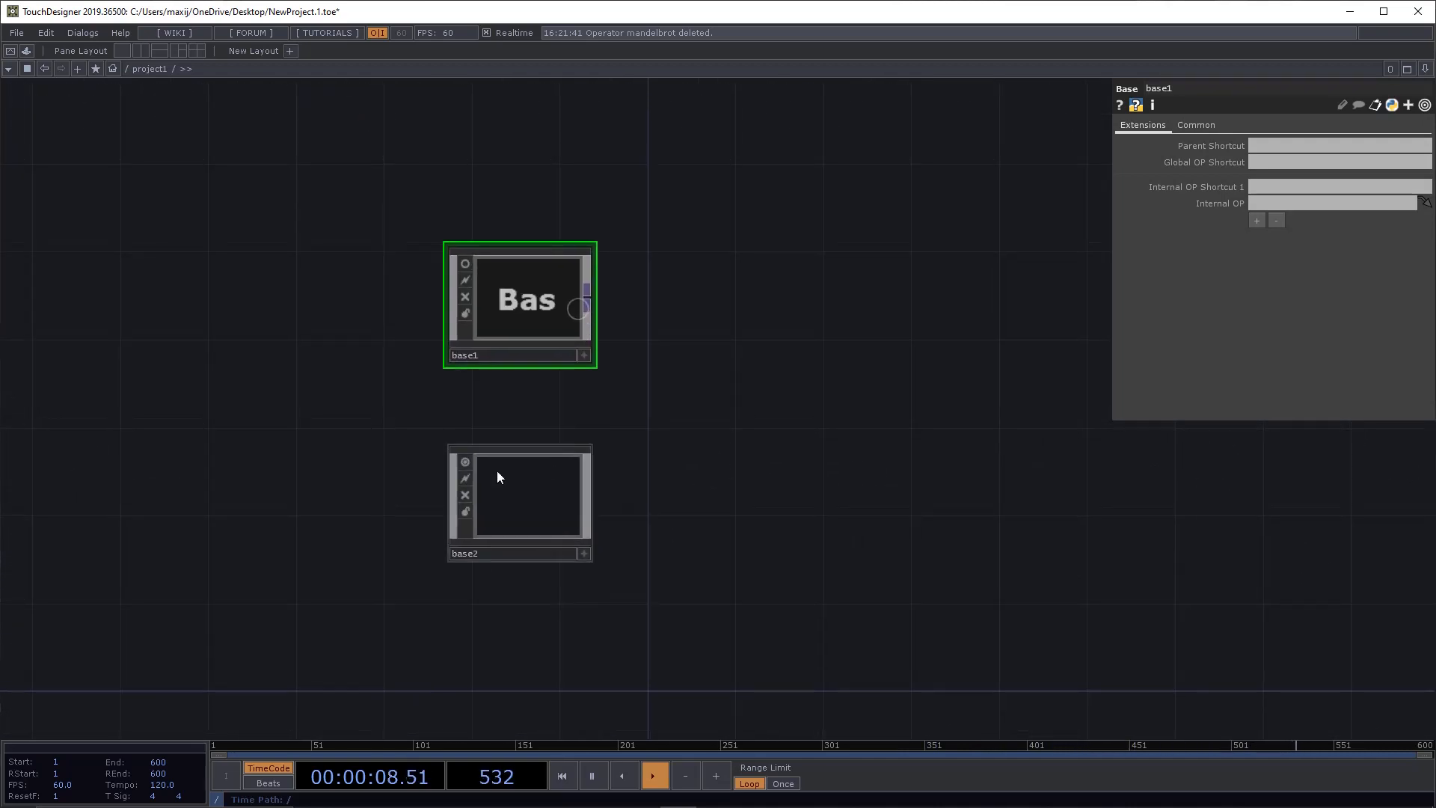
{"action": "mouse_move", "coordinate": [500, 474]}
{"action": "left_mouse_down"}
{"action": "mouse_move", "coordinate": [507, 443]}
{"action": "mouse_move", "coordinate": [510, 485]}
{"action": "left_mouse_up"}
{"action": "left_click_drag", "start_coordinate": [861, 538], "coordinate": [861, 438]}
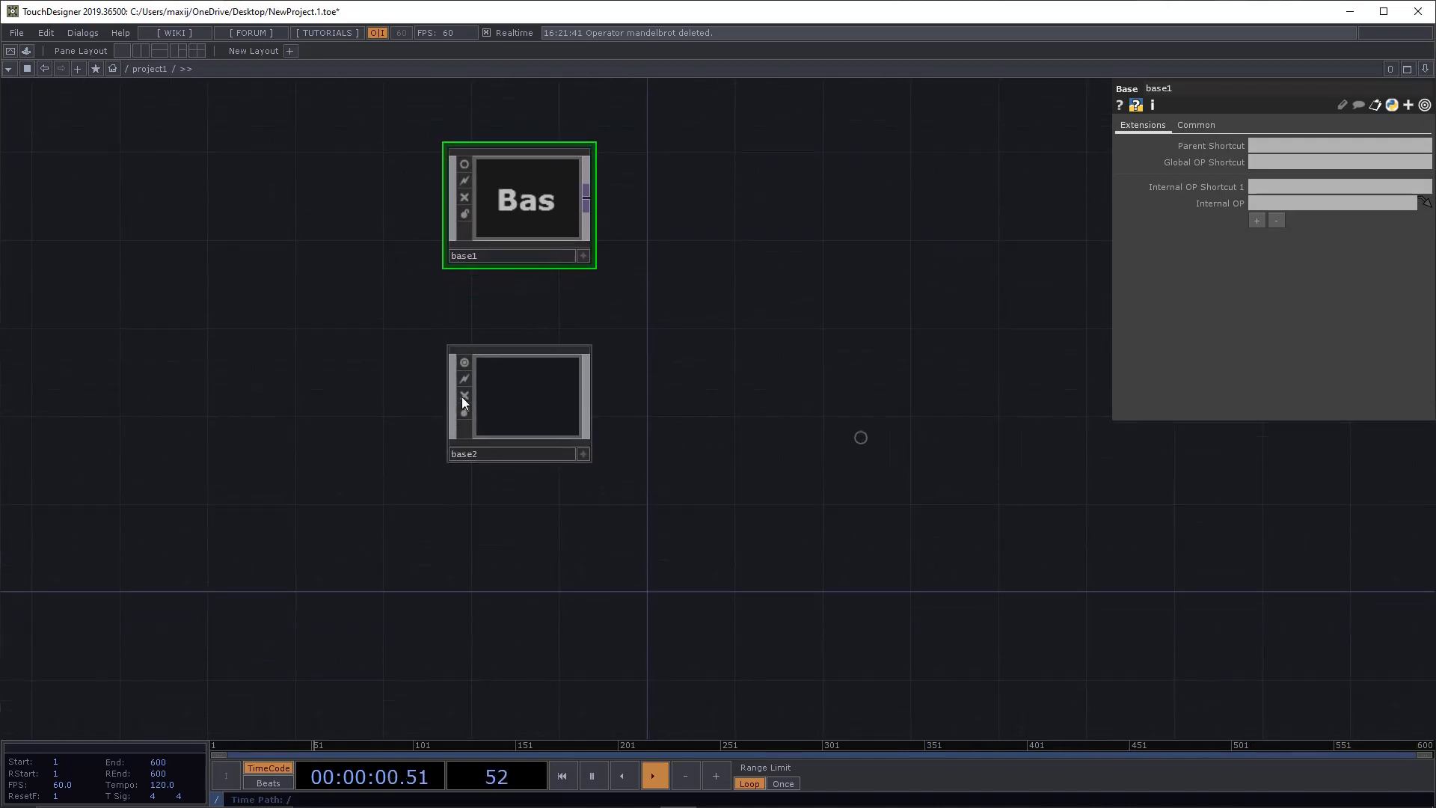
{"action": "left_click", "coordinate": [559, 400]}
{"action": "left_click_drag", "start_coordinate": [718, 401], "coordinate": [740, 400]}
{"action": "key", "text": "Tab"}
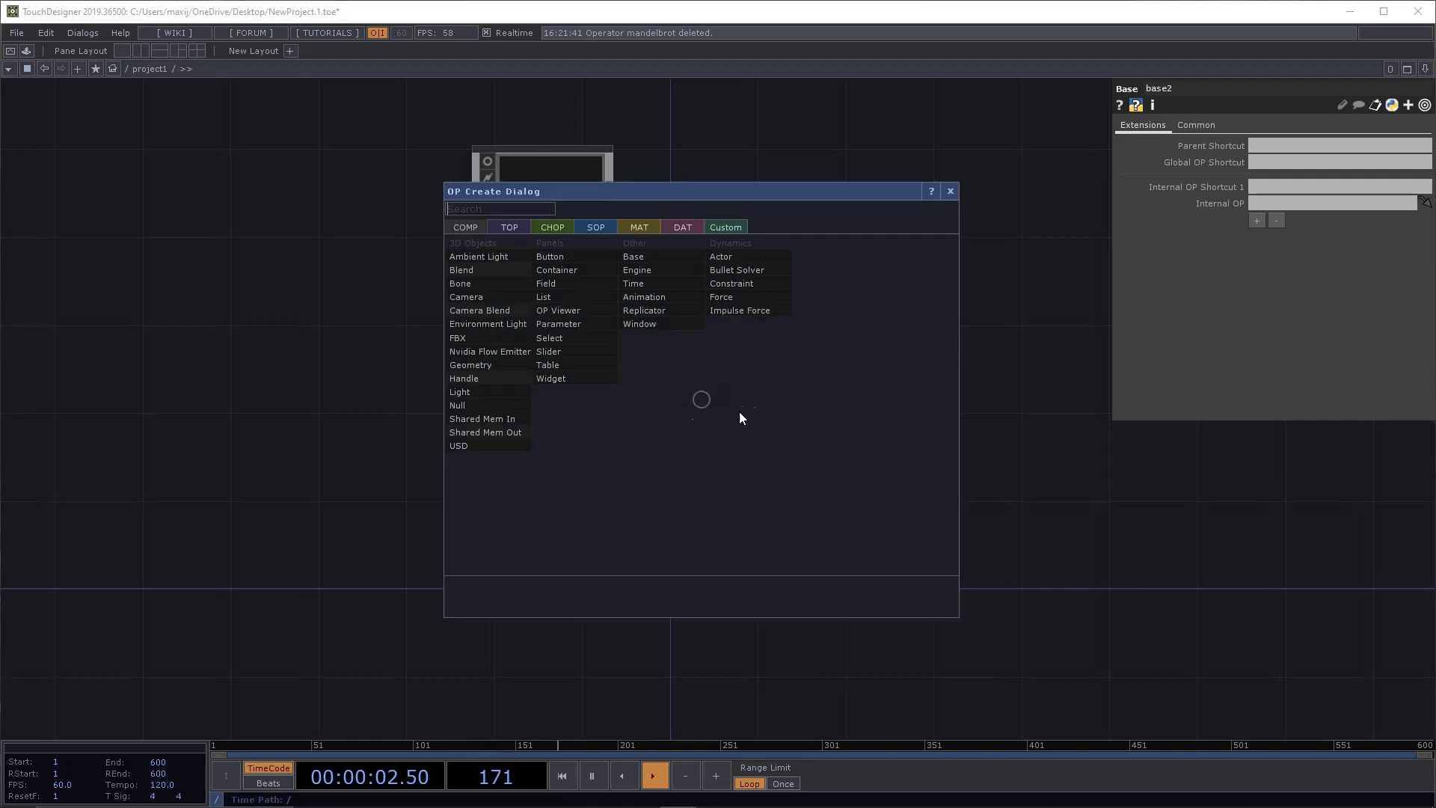
{"action": "left_click", "coordinate": [1020, 282]}
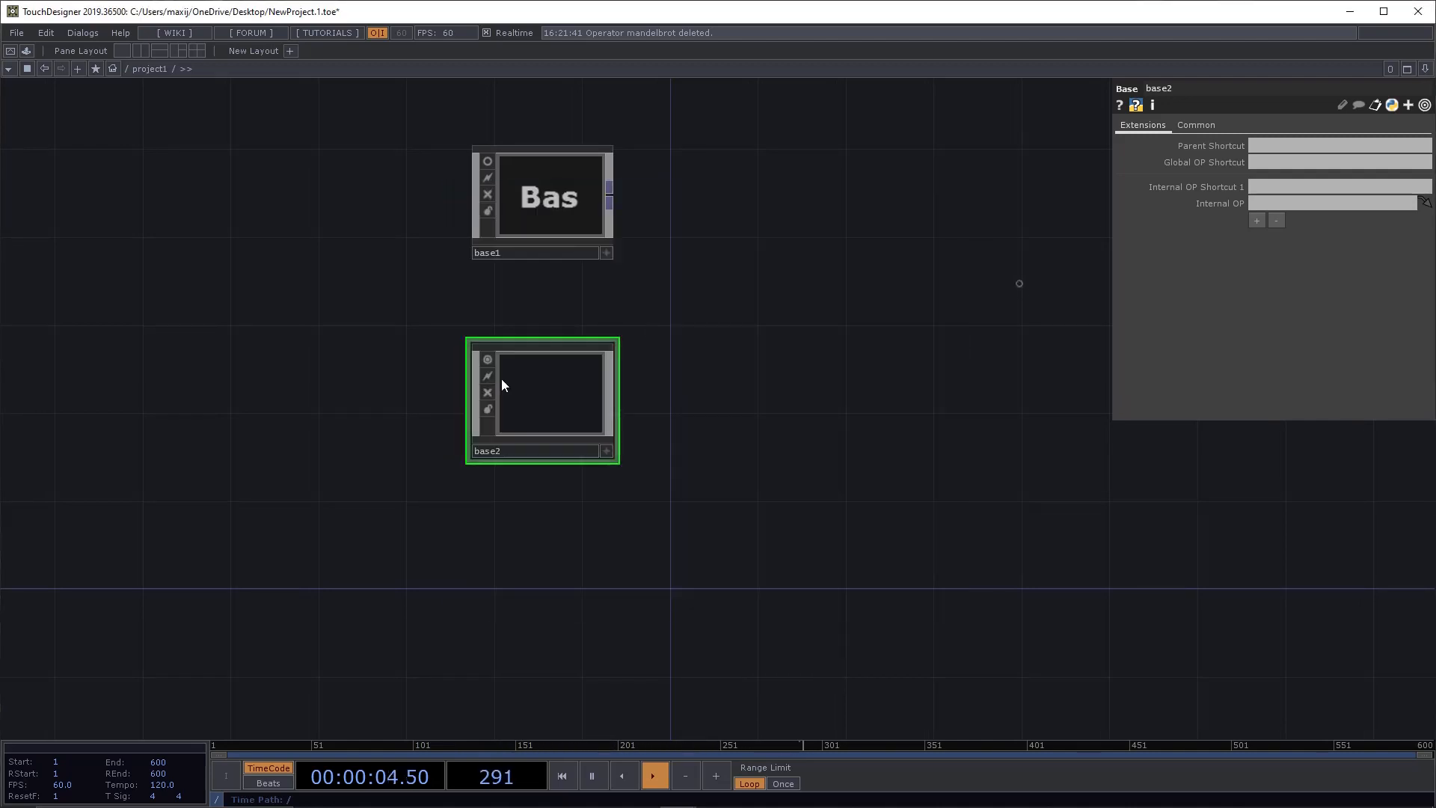
Step: Enter the empty base2 component and add a Camera COMP to its network
{"action": "double_click", "coordinate": [502, 386]}
{"action": "left_click_drag", "start_coordinate": [894, 440], "coordinate": [881, 438]}
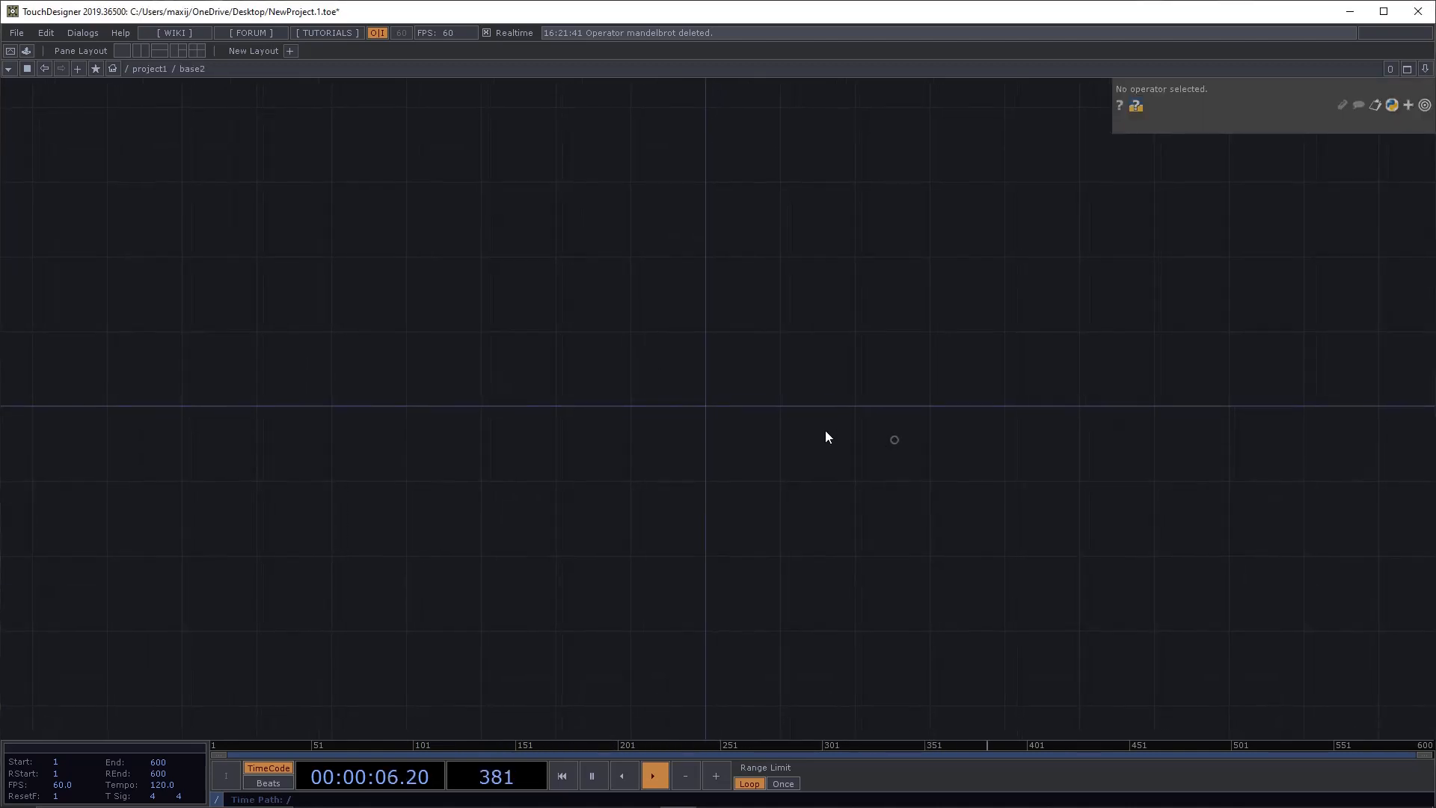
{"action": "double_click", "coordinate": [728, 391]}
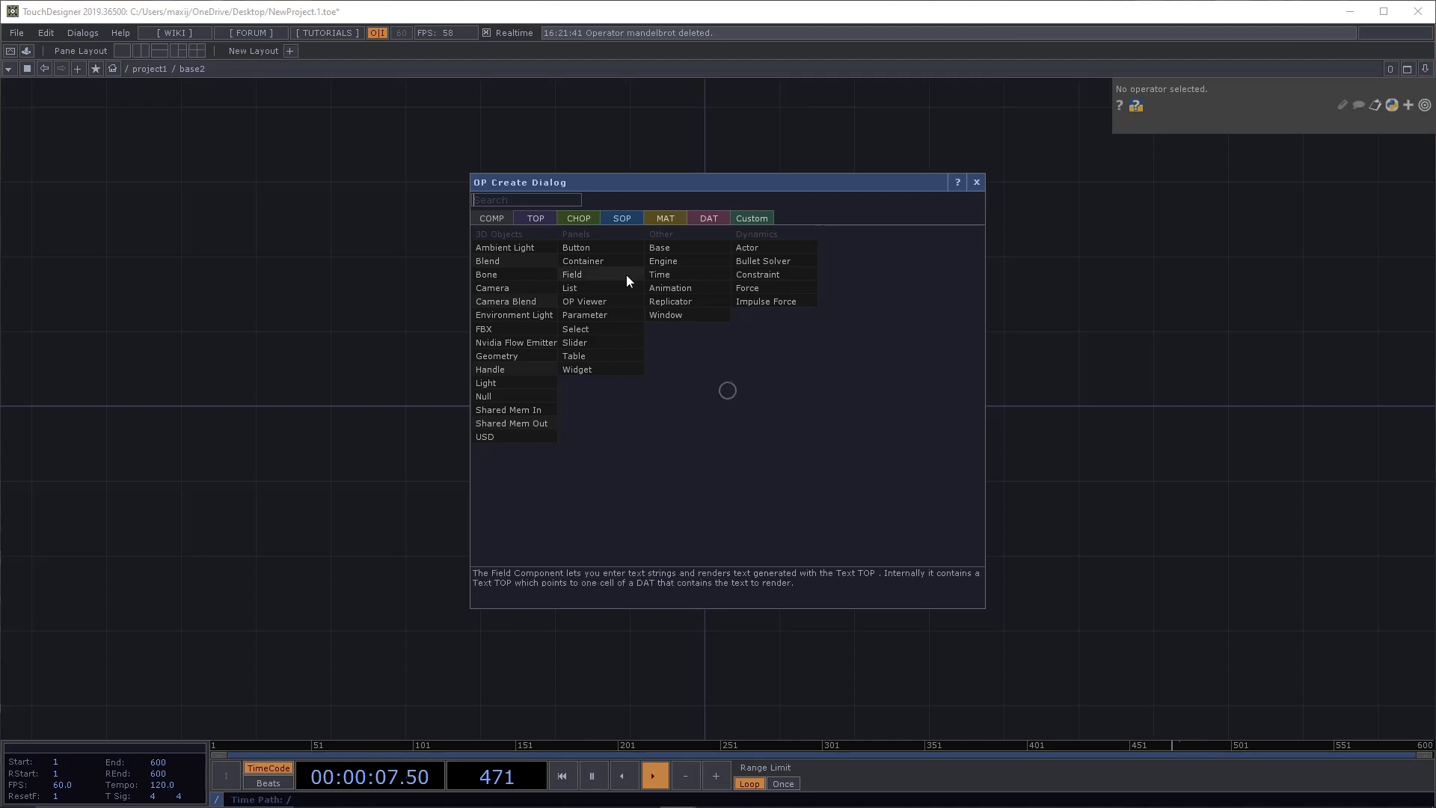
{"action": "left_click", "coordinate": [513, 289]}
{"action": "left_click", "coordinate": [782, 218]}
{"action": "key", "text": "h"}
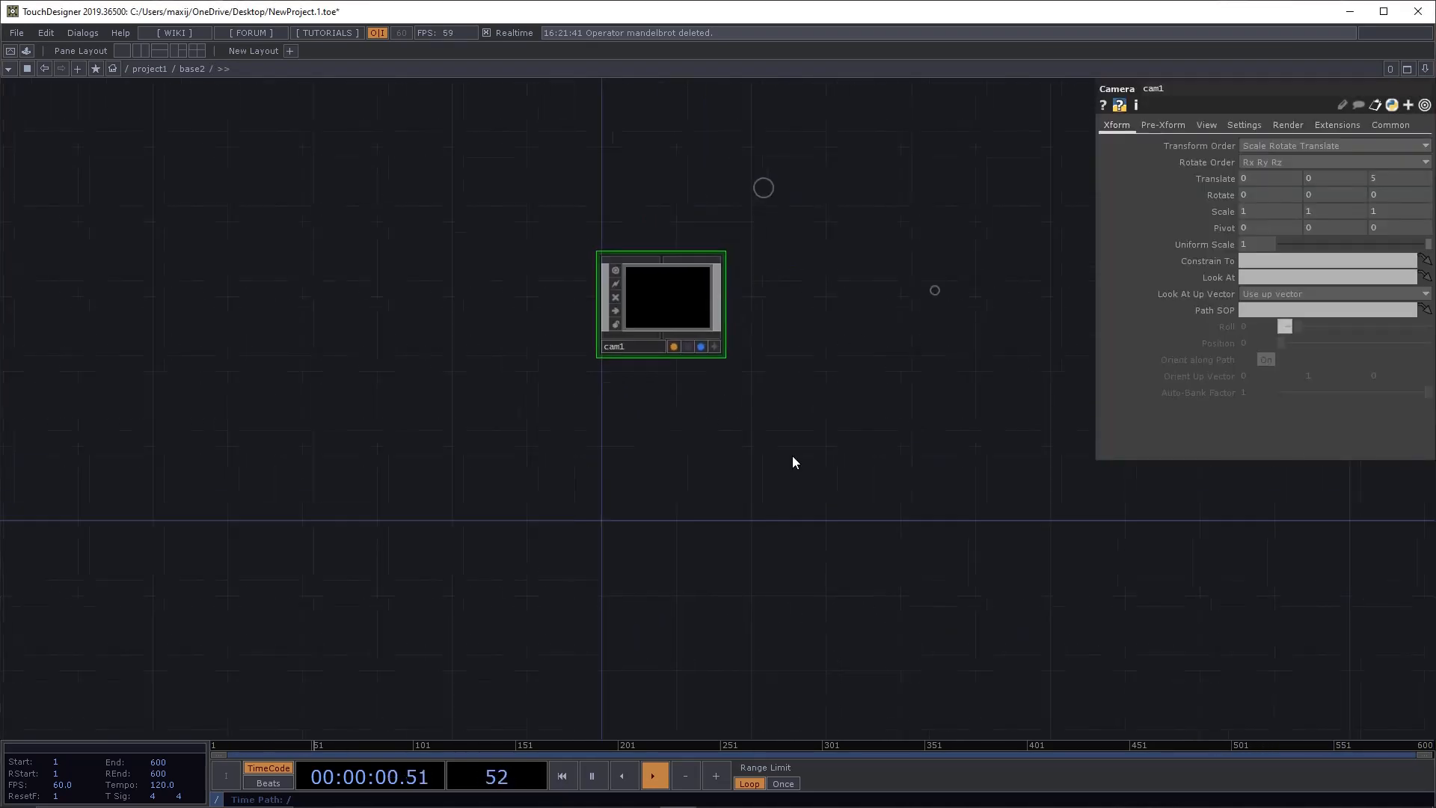
Step: Add a Light COMP directly above the camera in base2
{"action": "double_click", "coordinate": [746, 523]}
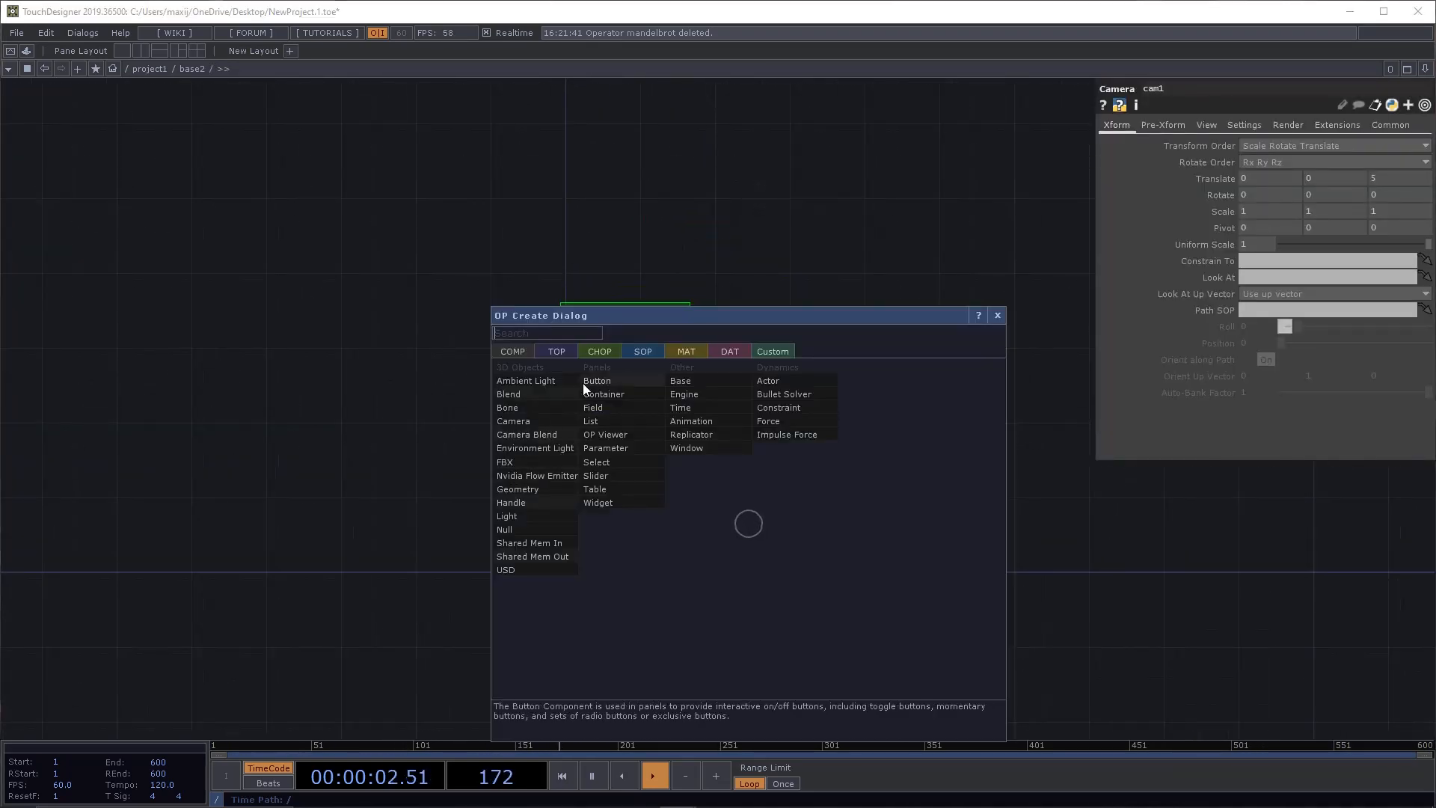
{"action": "left_click", "coordinate": [520, 519]}
{"action": "left_click", "coordinate": [622, 241]}
Step: Add a Render TOP to the lower right of the camera and light
{"action": "key", "text": "Tab"}
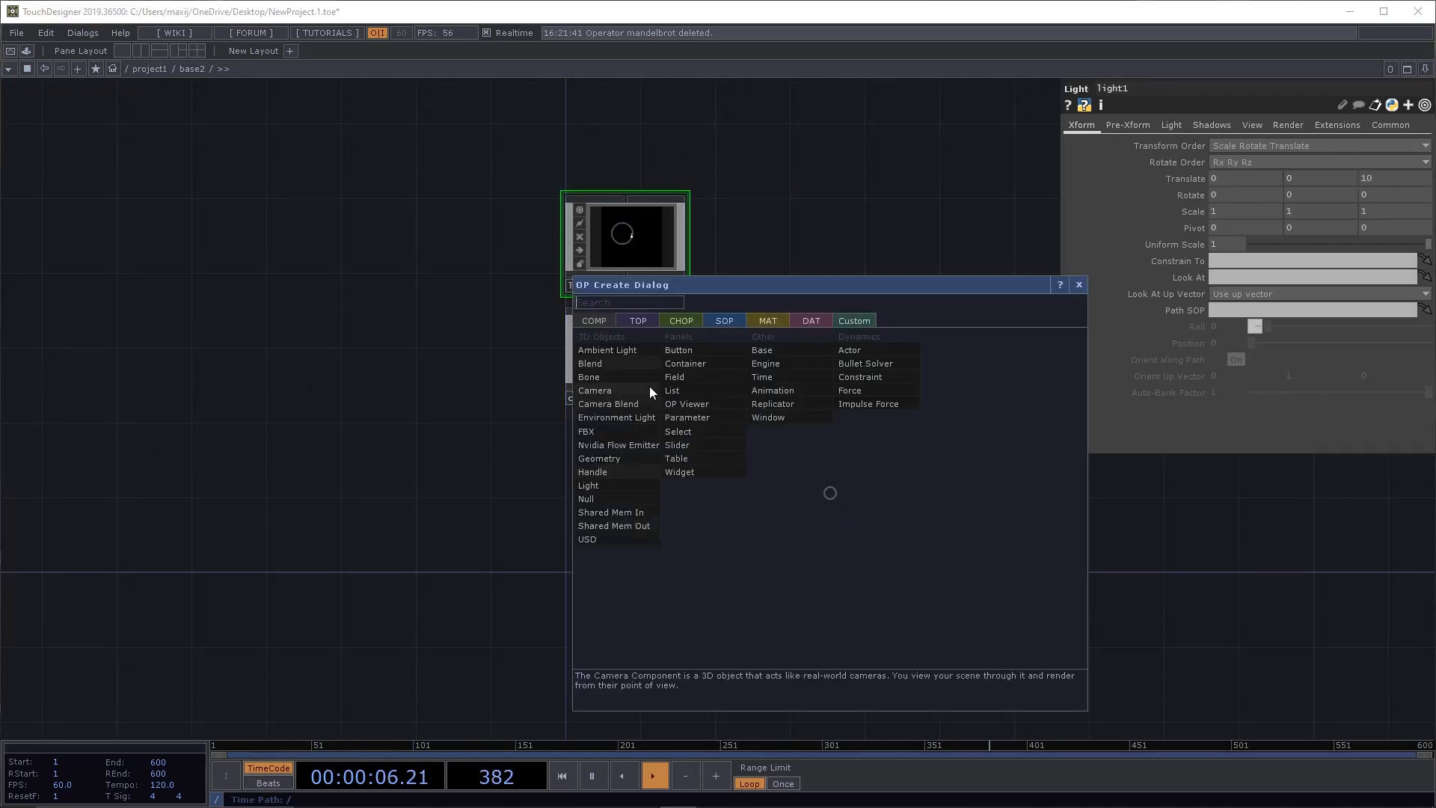
{"action": "left_click", "coordinate": [641, 321]}
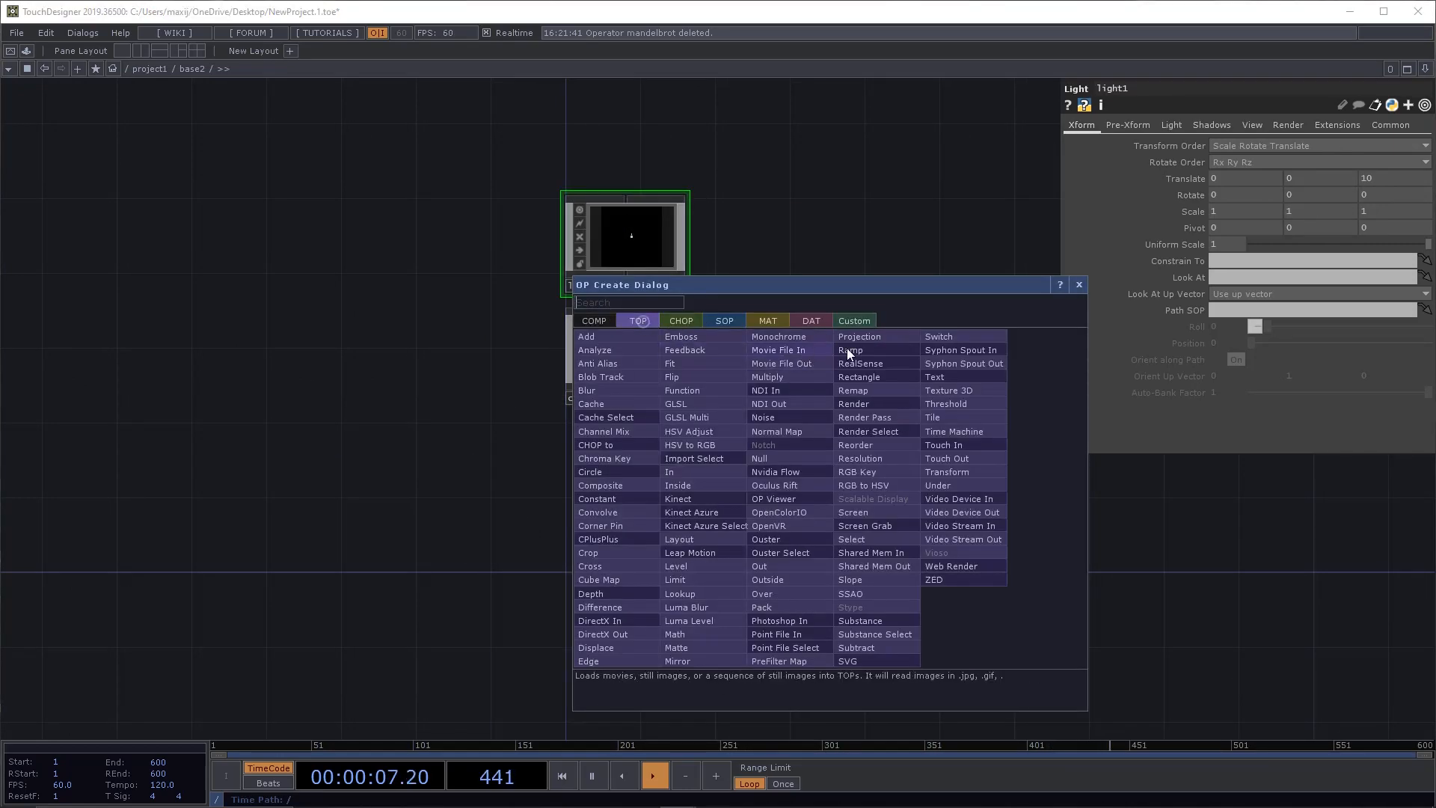
{"action": "left_click", "coordinate": [870, 403]}
{"action": "left_click", "coordinate": [779, 508]}
Step: Add a Null SOP in the free space to the lower left of the camera
{"action": "left_click_drag", "start_coordinate": [506, 501], "coordinate": [702, 522]}
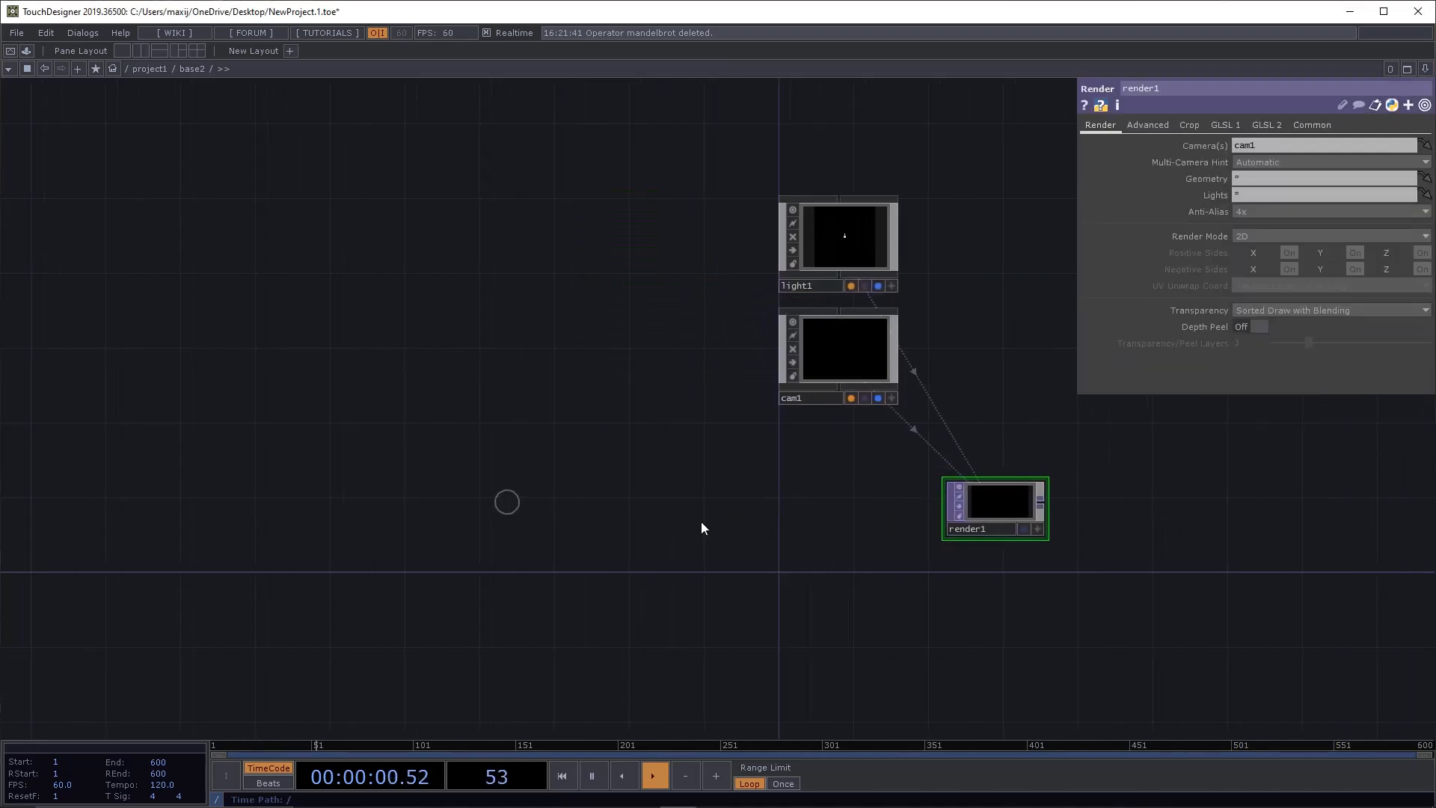
{"action": "double_click", "coordinate": [576, 500]}
{"action": "left_click", "coordinate": [469, 328]}
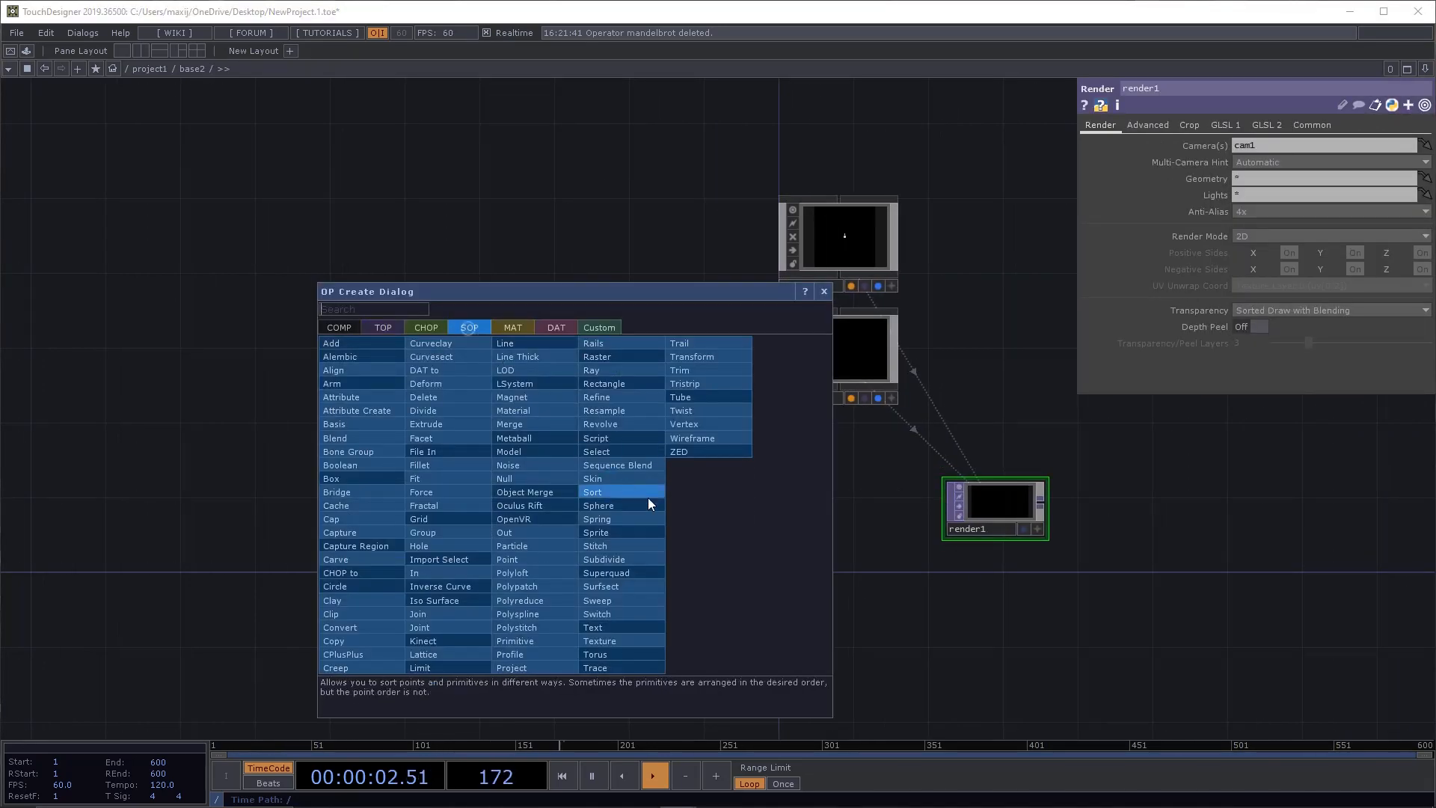
{"action": "left_click", "coordinate": [530, 478]}
{"action": "left_click", "coordinate": [610, 494]}
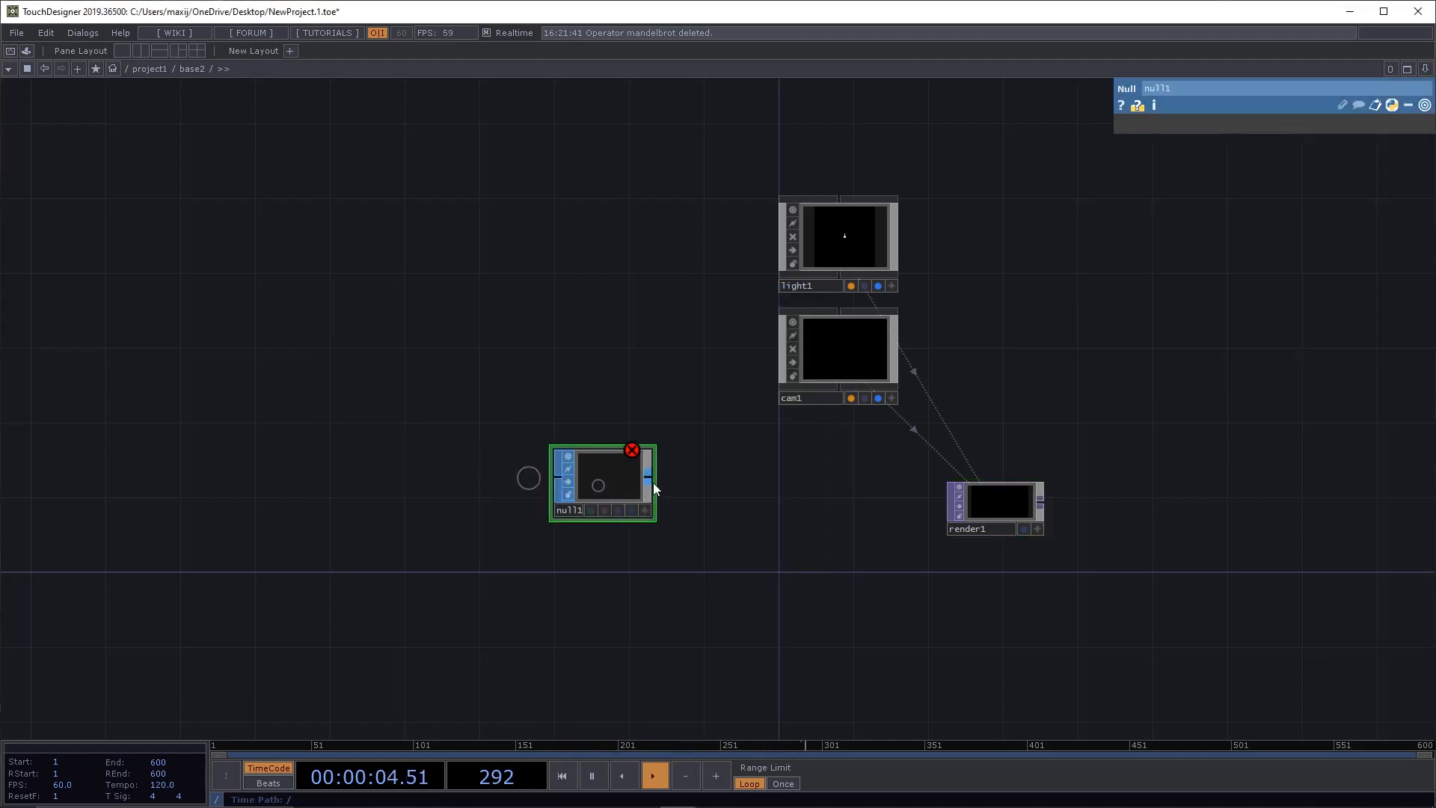
Step: Add a Geometry COMP wired to the Null SOP's output, placing it below the camera
{"action": "right_click", "coordinate": [653, 481]}
{"action": "left_click", "coordinate": [423, 308]}
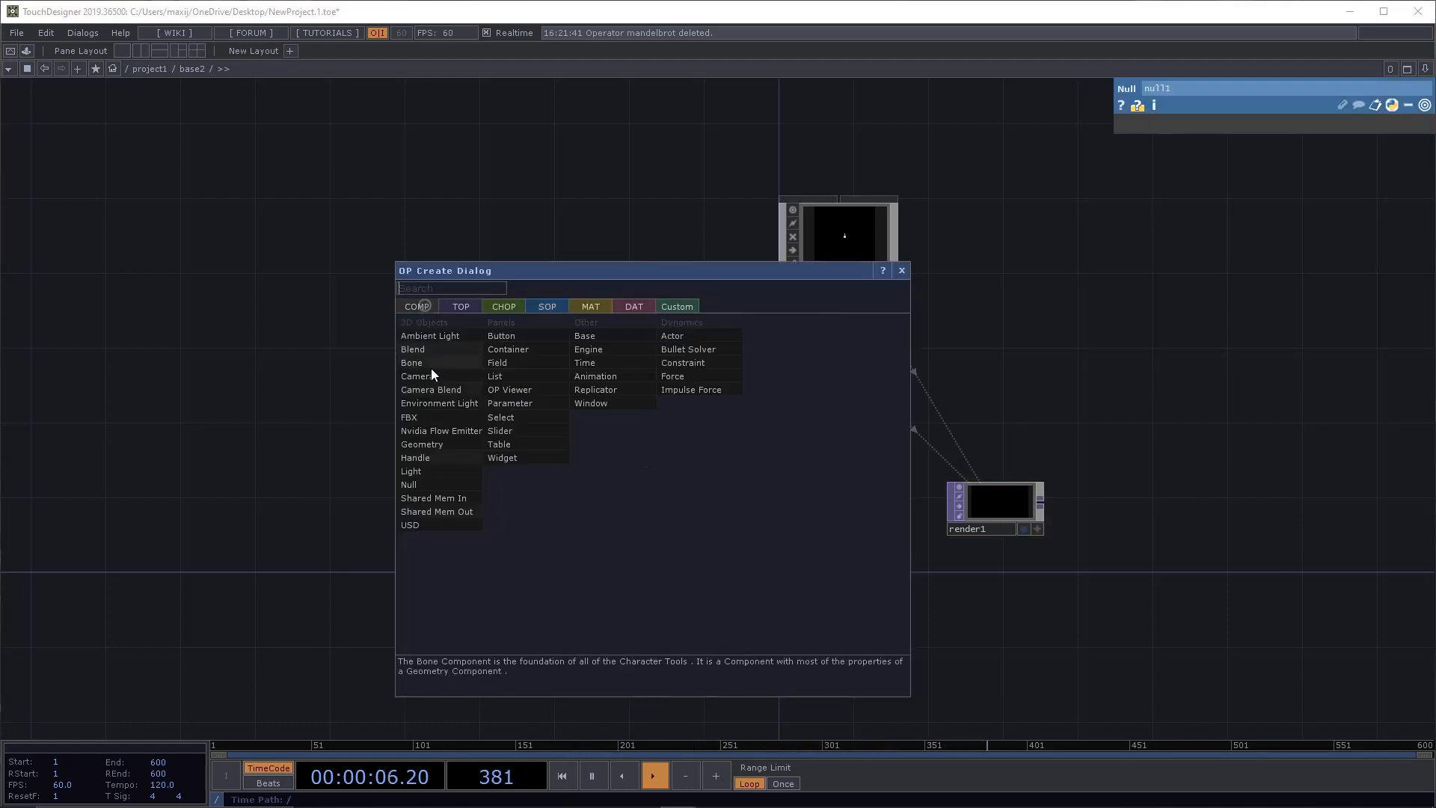
{"action": "left_click", "coordinate": [438, 453]}
{"action": "left_click", "coordinate": [838, 495]}
{"action": "left_click", "coordinate": [621, 483]}
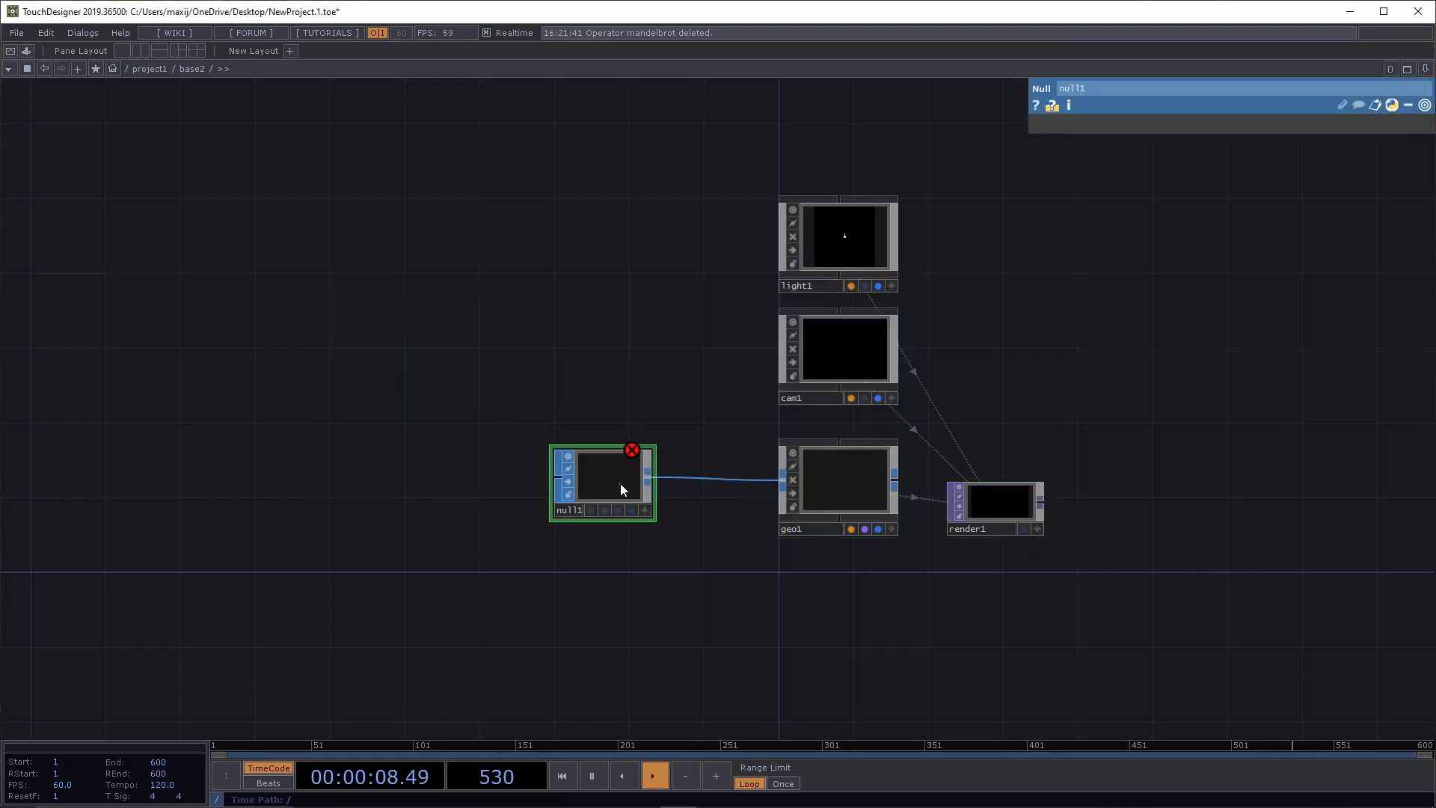
Step: Look inside the Geometry COMP at its In and Out operators, and return to the base2 network
{"action": "scroll", "coordinate": [861, 482], "scroll_direction": "up", "scroll_amount": 4}
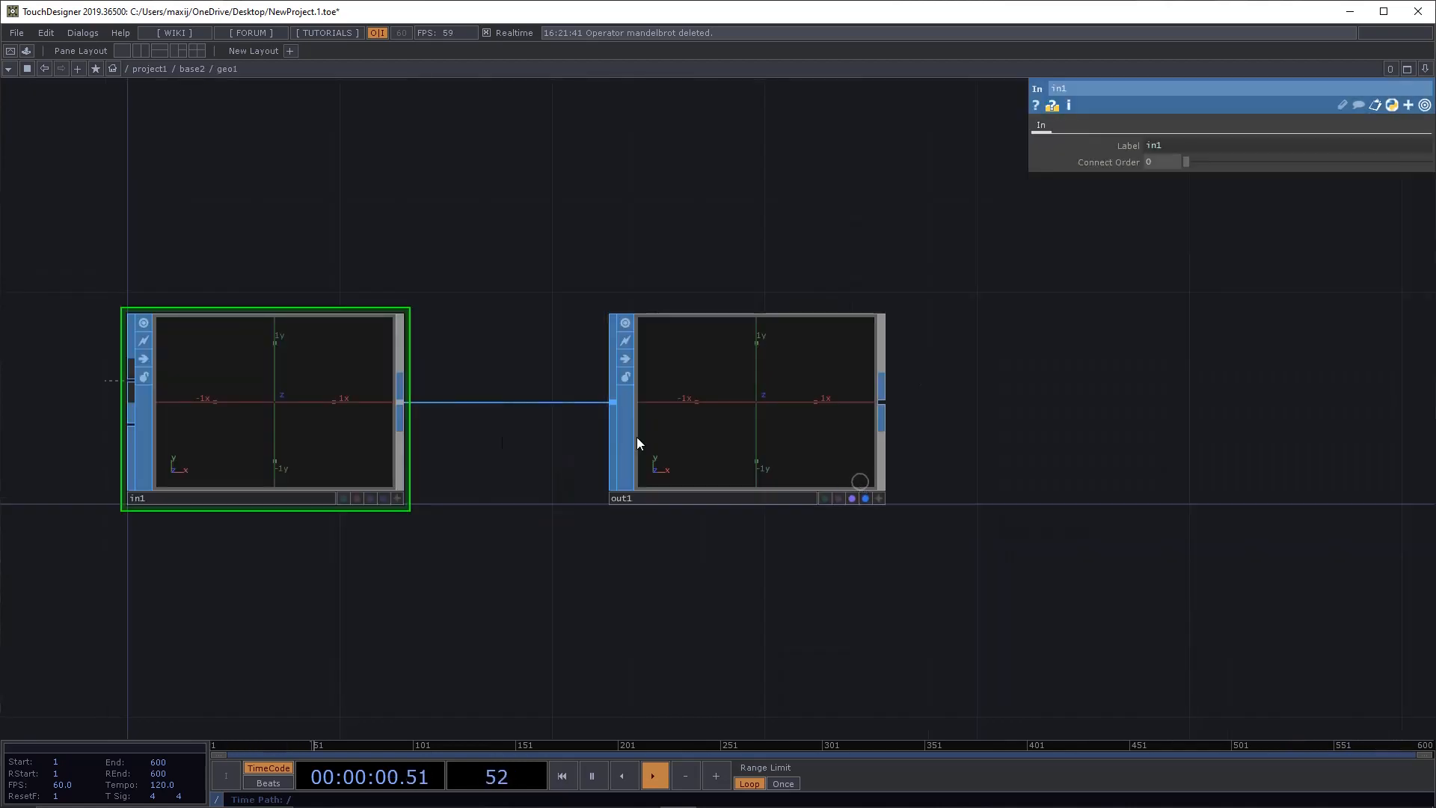
{"action": "scroll", "coordinate": [751, 446], "scroll_direction": "down", "scroll_amount": 2}
{"action": "scroll", "coordinate": [780, 441], "scroll_direction": "up", "scroll_amount": 4}
{"action": "scroll", "coordinate": [673, 439], "scroll_direction": "down", "scroll_amount": 5}
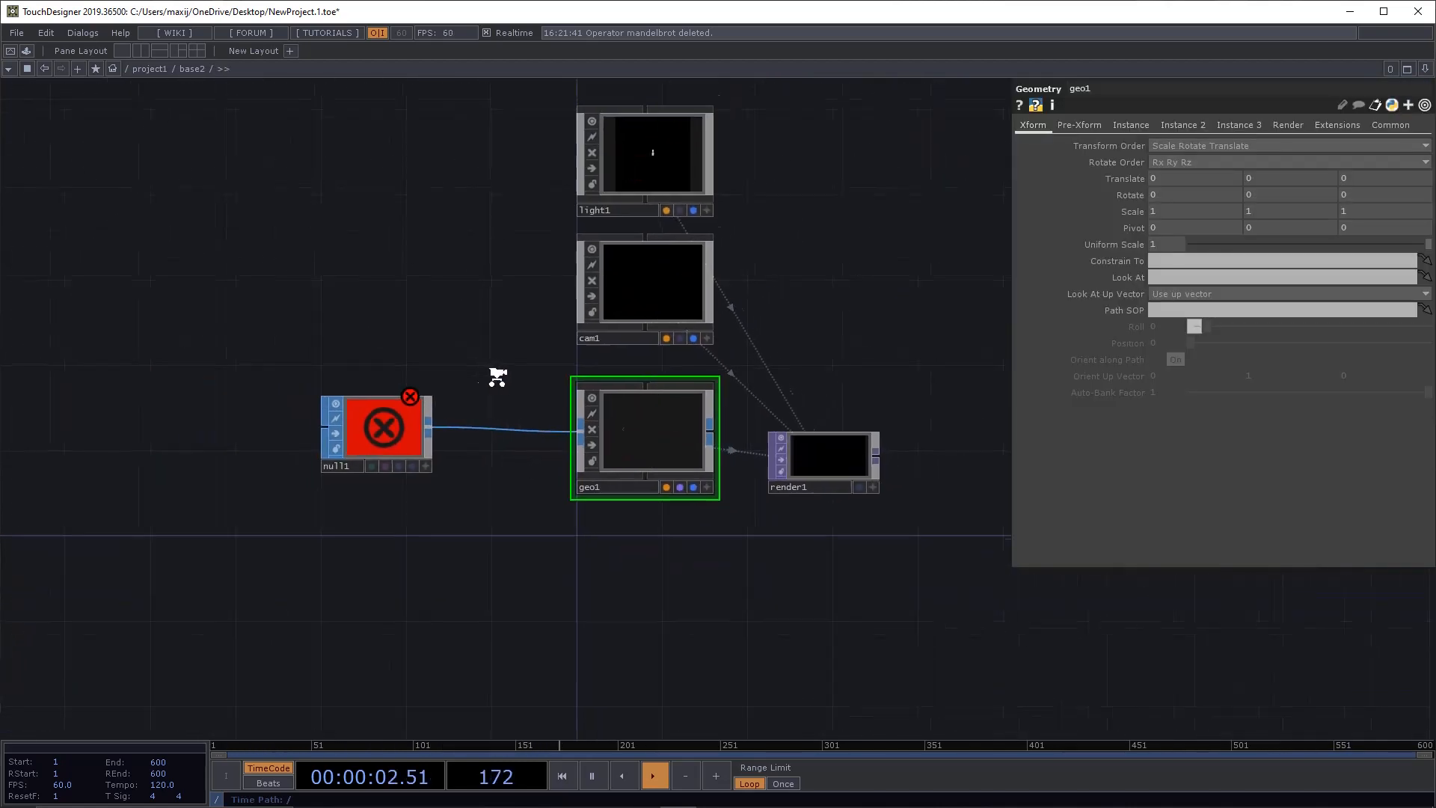
Step: Add an Out TOP wired to the Render TOP's output, well to its right, and turn on its display as the network background
{"action": "left_click_drag", "start_coordinate": [482, 377], "coordinate": [603, 406]}
{"action": "left_click_drag", "start_coordinate": [964, 449], "coordinate": [439, 468]}
{"action": "left_click", "coordinate": [444, 468]}
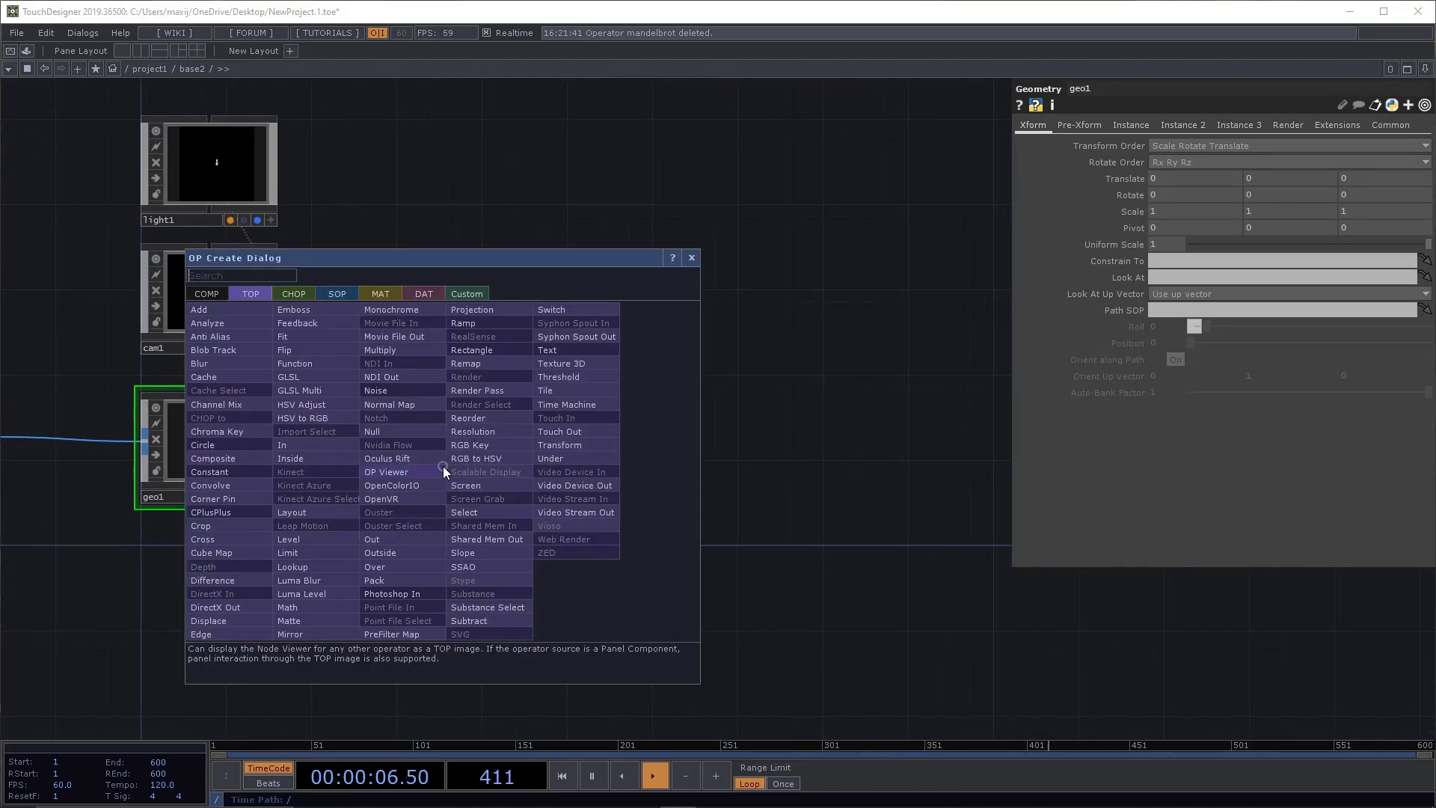
{"action": "left_click", "coordinate": [406, 539]}
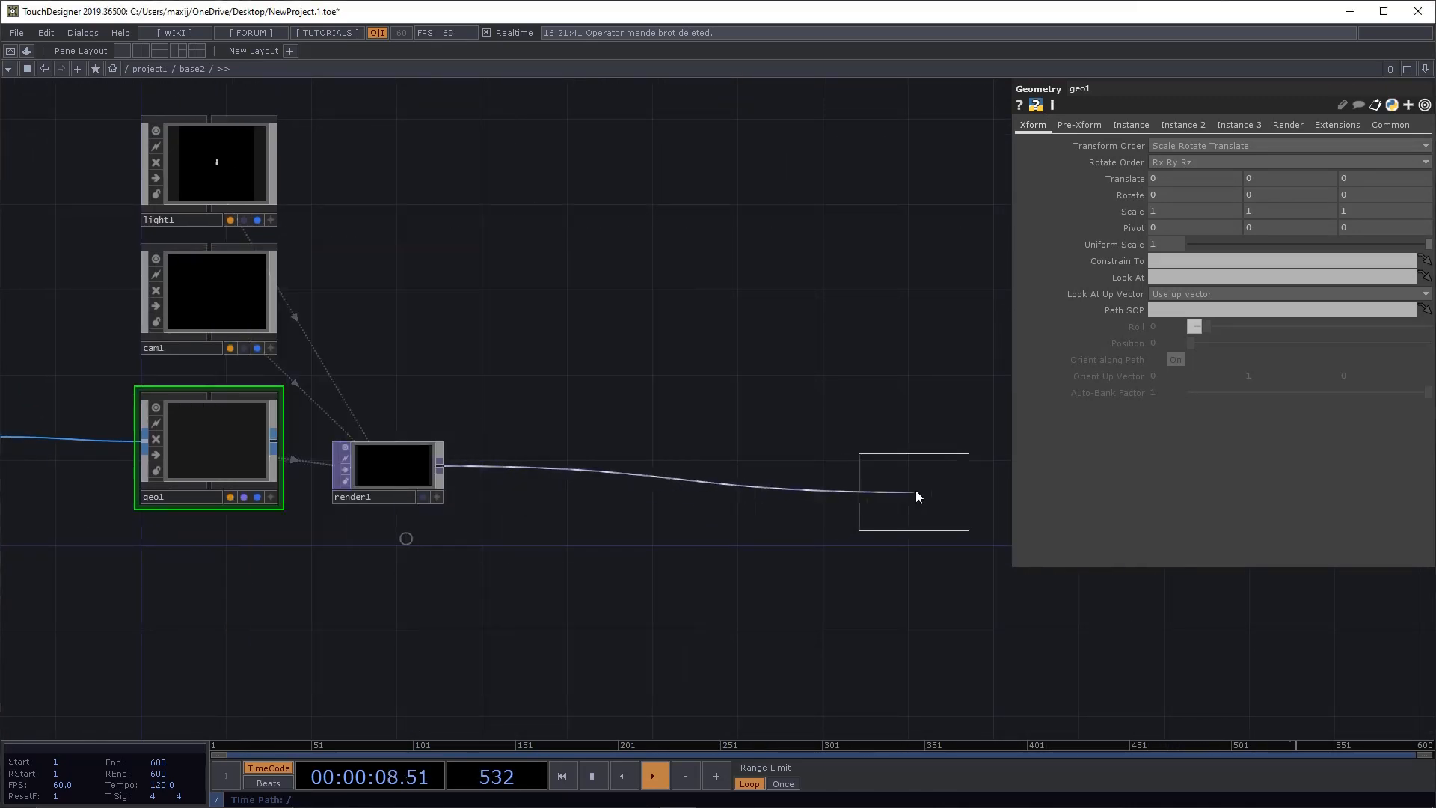
{"action": "left_click", "coordinate": [962, 497]}
{"action": "left_click", "coordinate": [956, 498]}
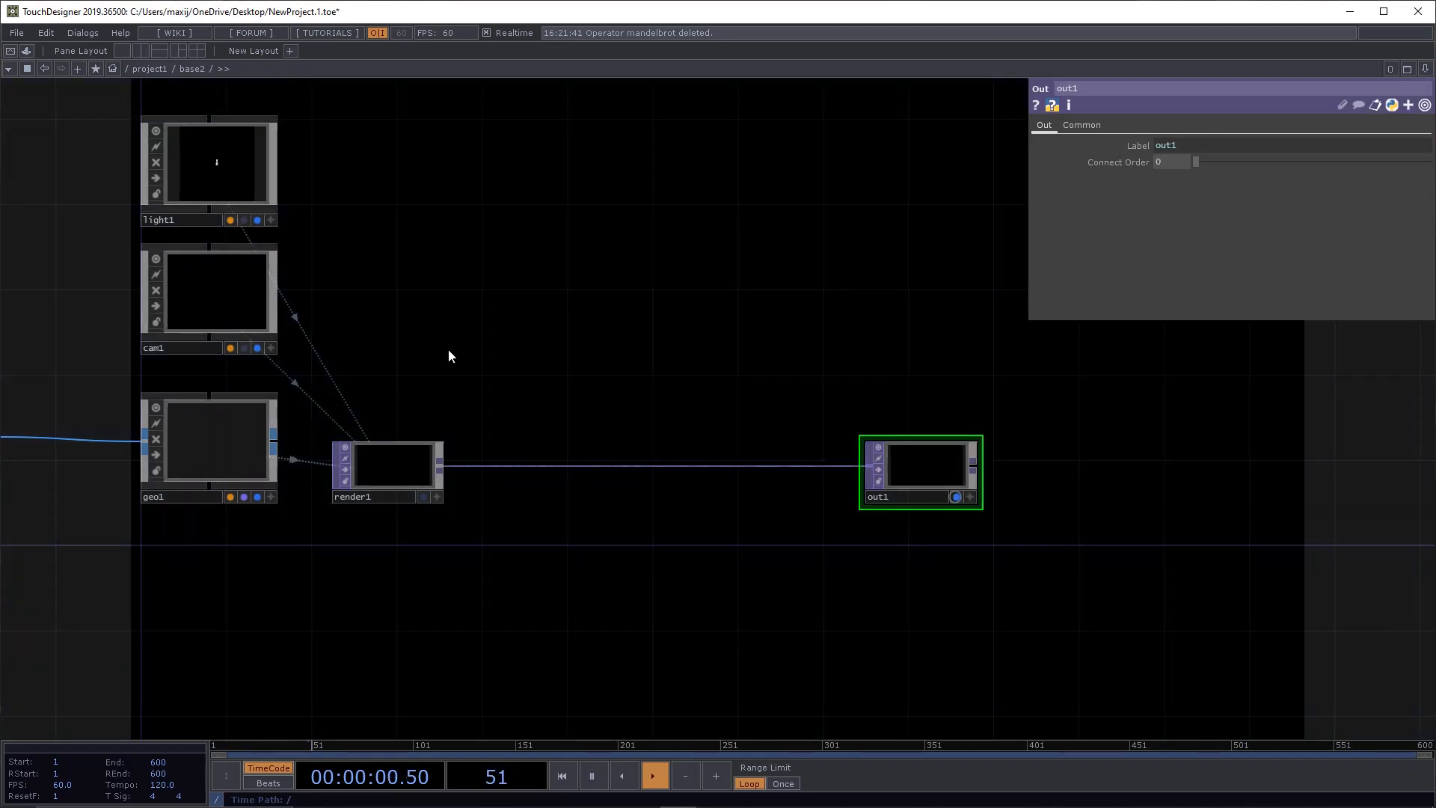
Step: Examine base2 and its output from the project1 level, and return inside base2
{"action": "left_click_drag", "start_coordinate": [449, 349], "coordinate": [1004, 369]}
{"action": "left_click_drag", "start_coordinate": [446, 292], "coordinate": [161, 302]}
{"action": "key", "text": "u"}
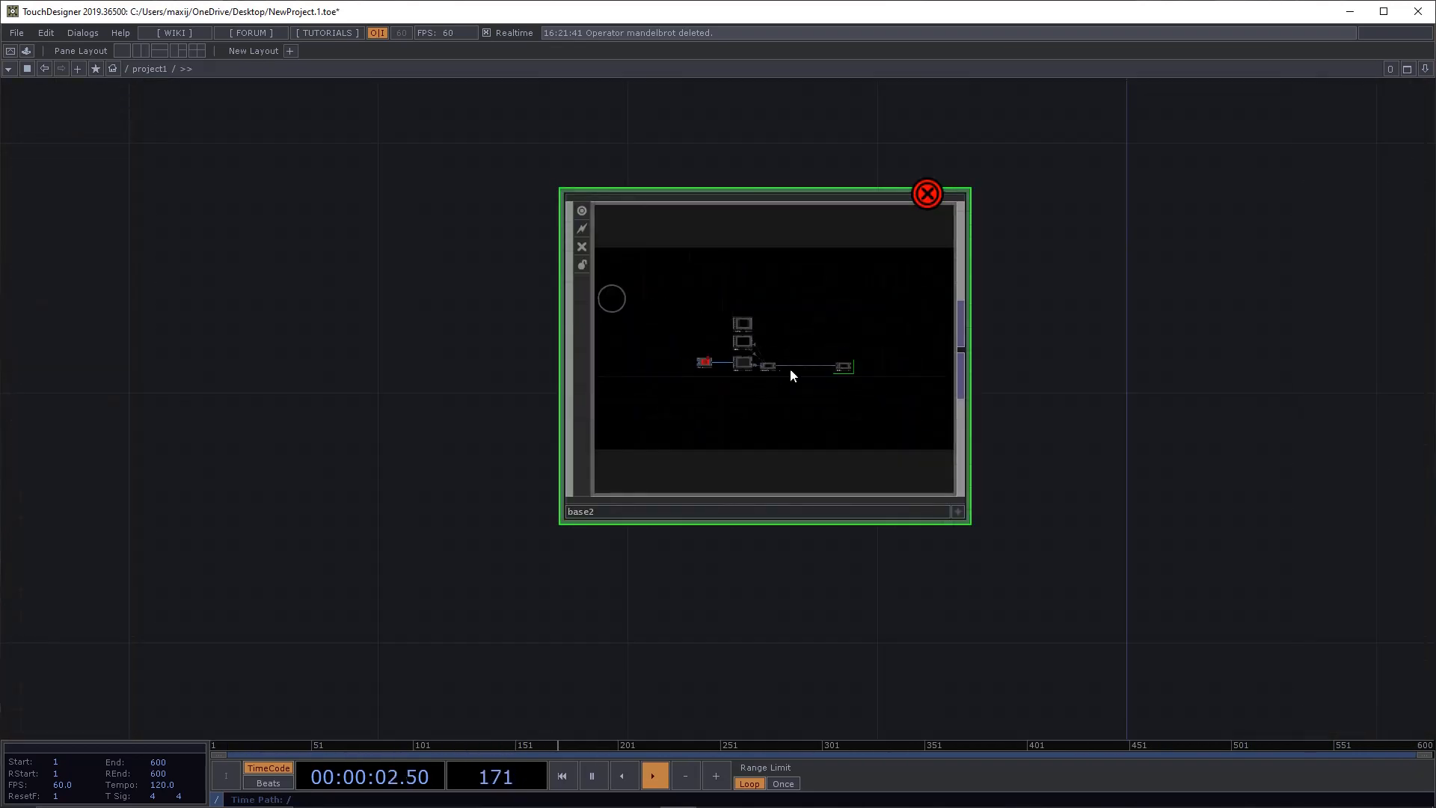
{"action": "middle_click_drag", "start_coordinate": [1029, 382], "coordinate": [1063, 476]}
{"action": "left_click_drag", "start_coordinate": [1066, 479], "coordinate": [904, 517]}
{"action": "right_click", "coordinate": [796, 410]}
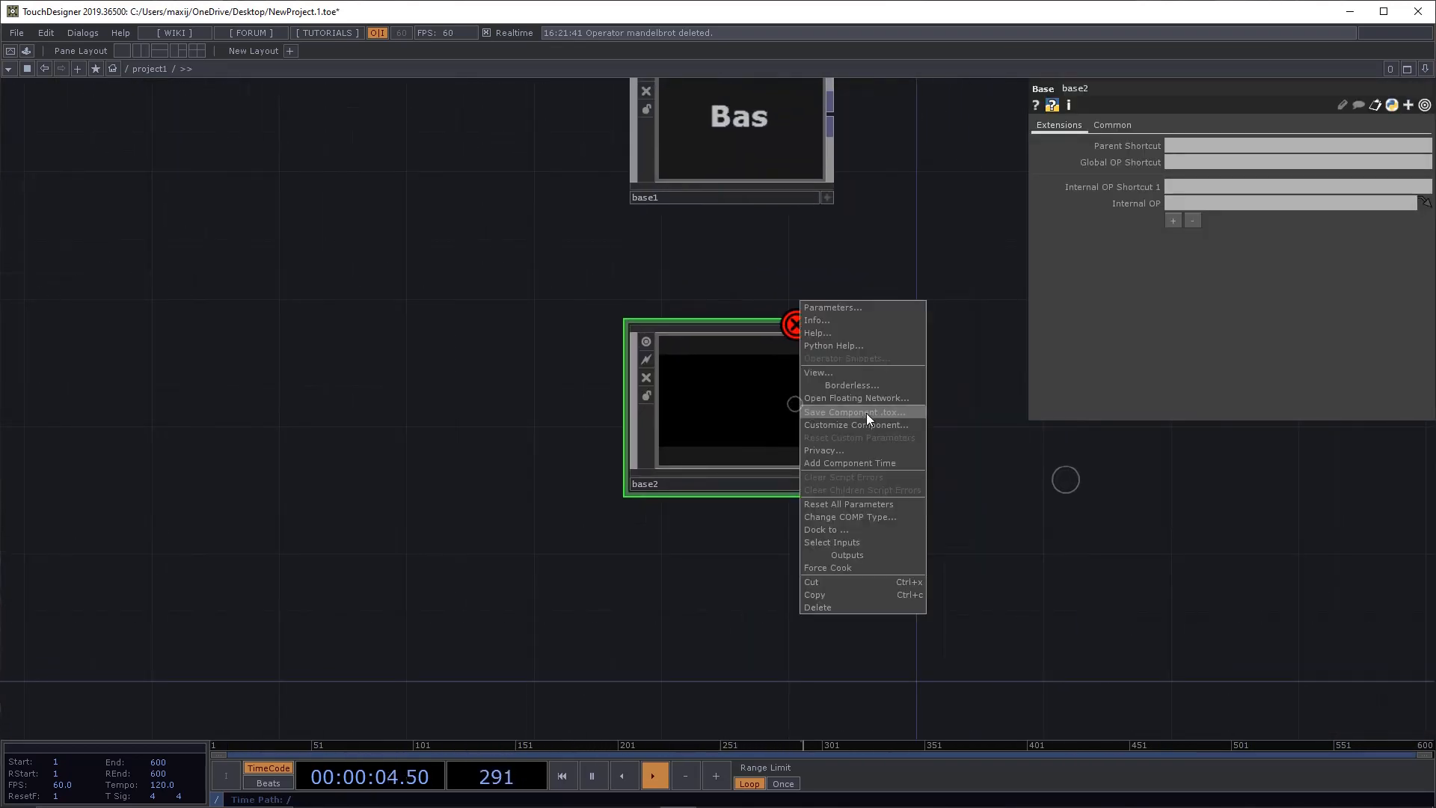
{"action": "left_click", "coordinate": [1039, 489]}
{"action": "double_click", "coordinate": [739, 419]}
{"action": "scroll", "coordinate": [861, 385], "scroll_direction": "up", "scroll_amount": 6}
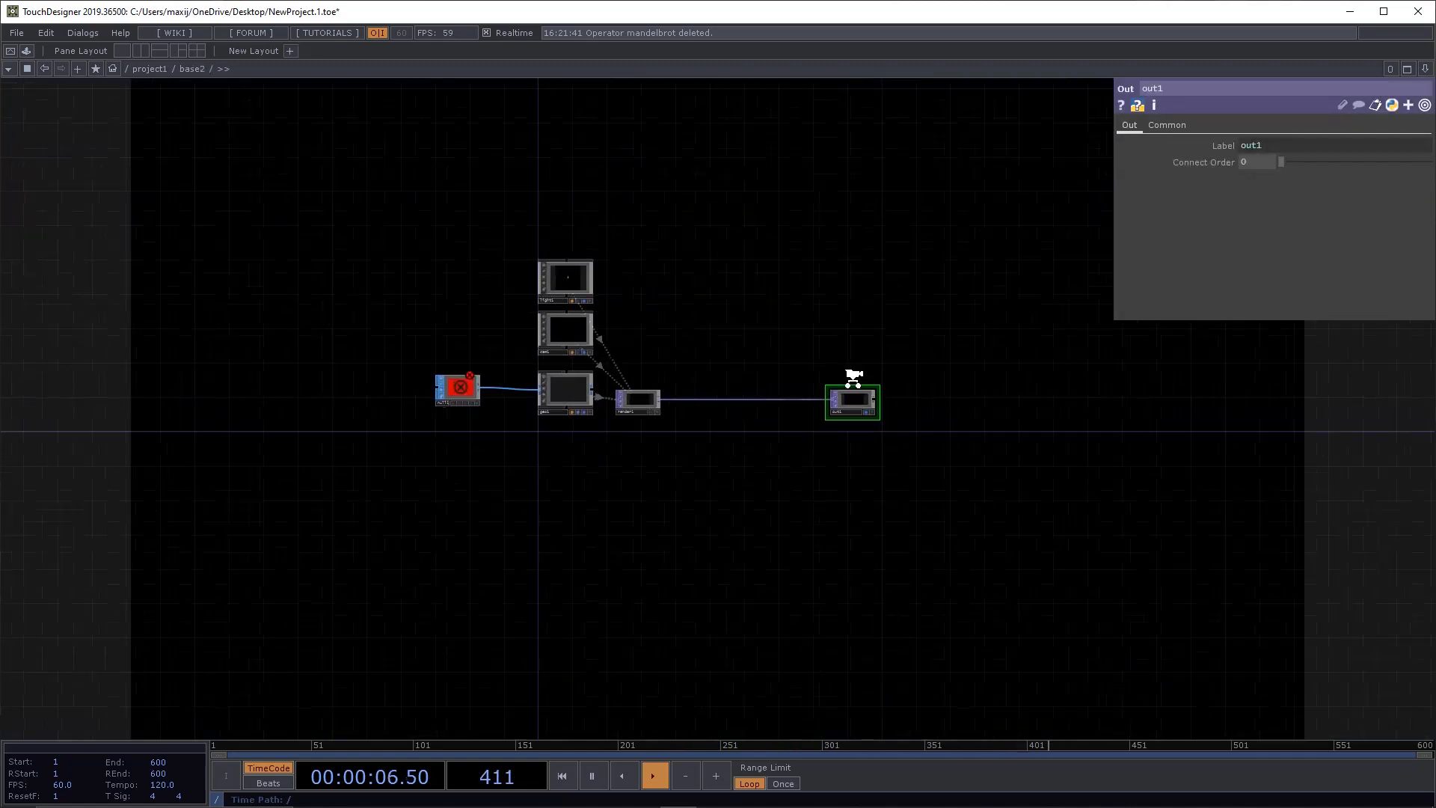
{"action": "left_click_drag", "start_coordinate": [771, 321], "coordinate": [1025, 405]}
{"action": "left_click_drag", "start_coordinate": [231, 365], "coordinate": [314, 375]}
{"action": "key", "text": "u"}
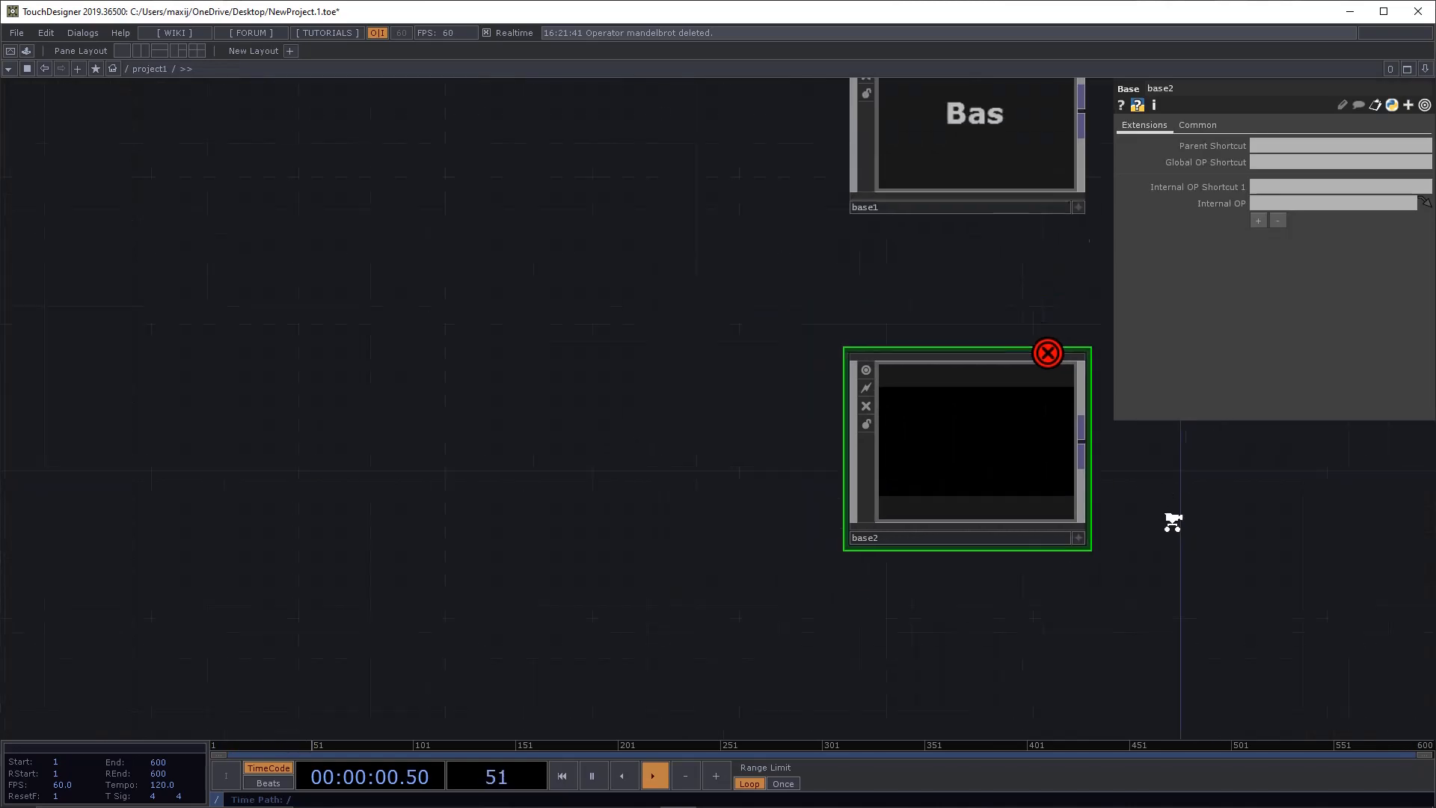
{"action": "key", "text": "Tab"}
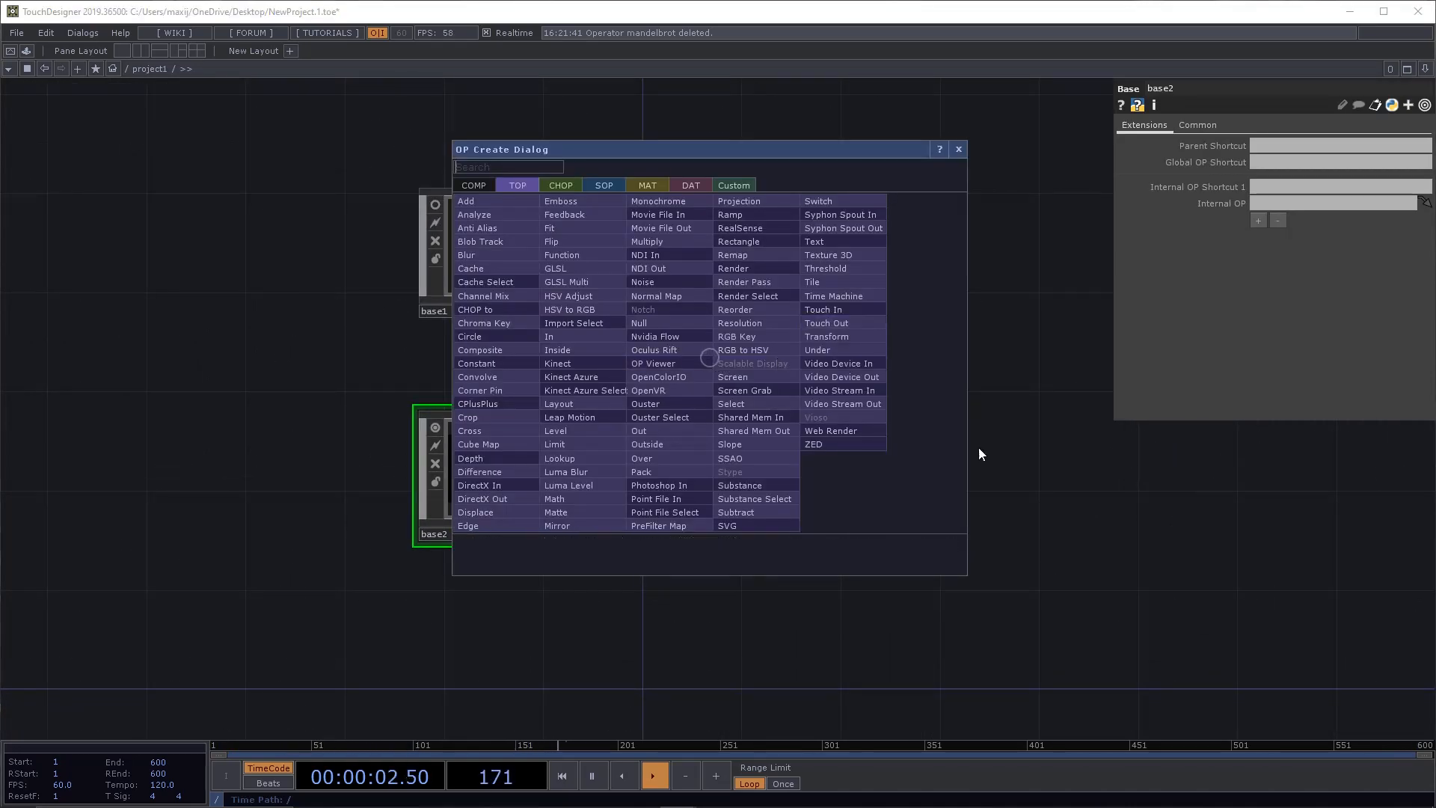
{"action": "key", "text": "Escape"}
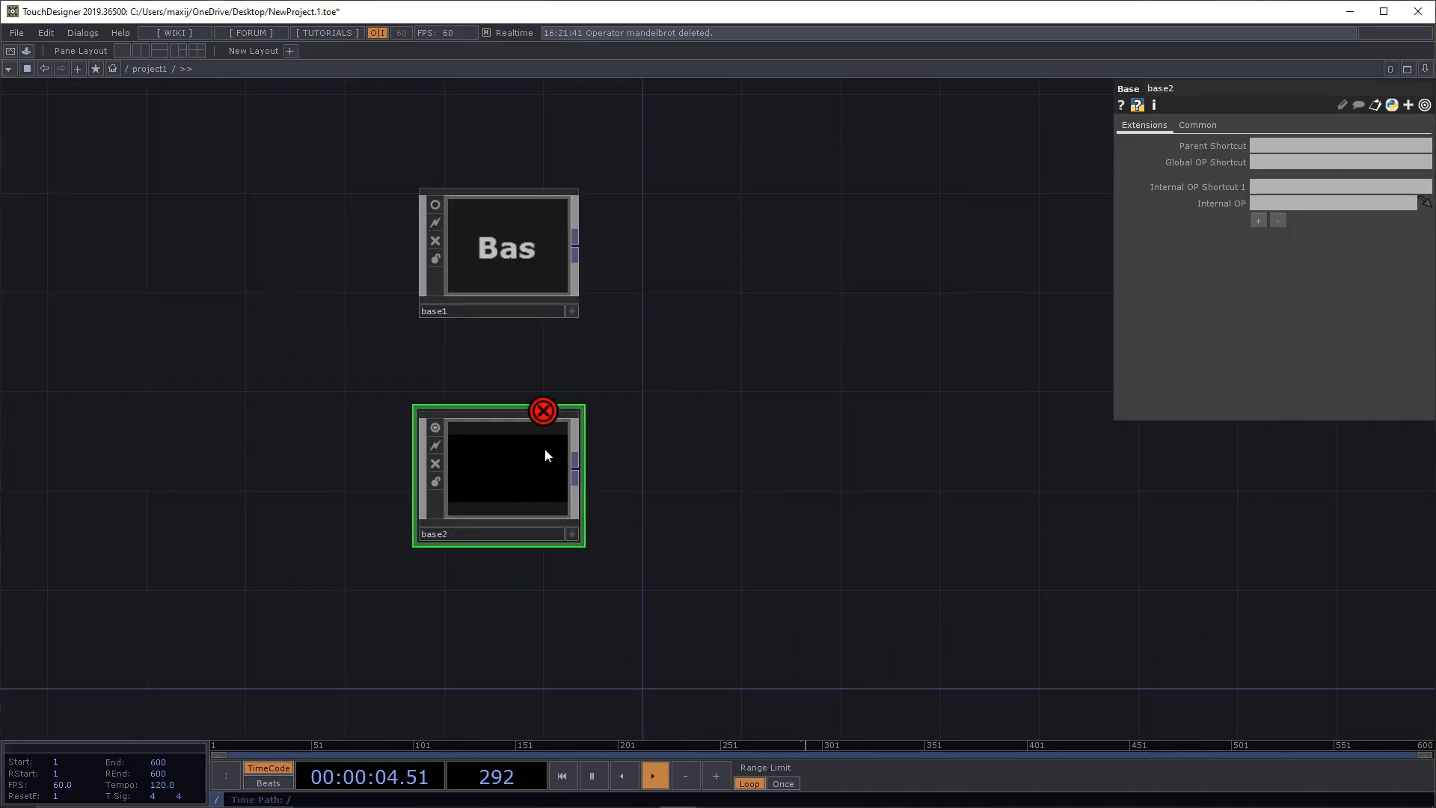
{"action": "key", "text": "i"}
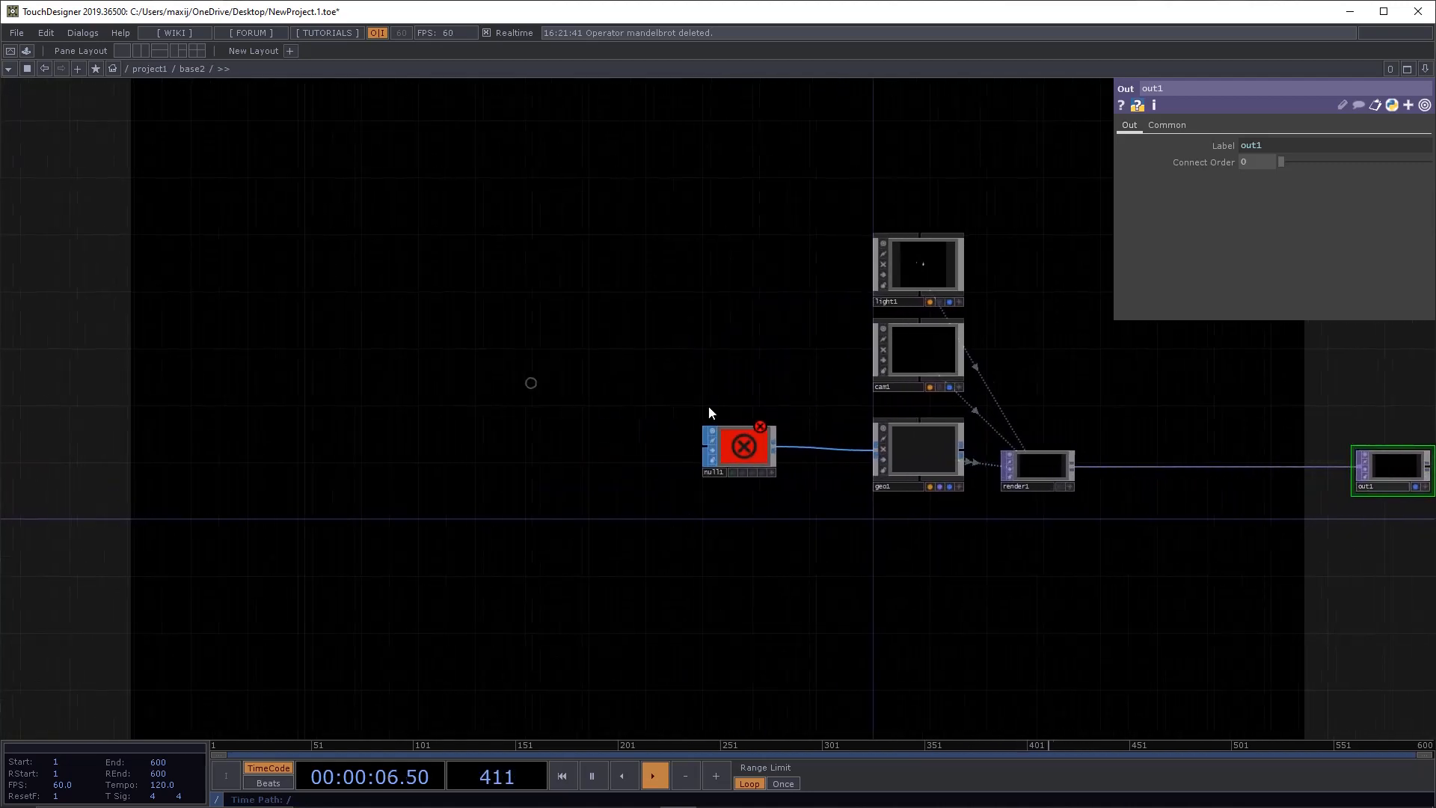
Step: Add a Boolean SOP in the free space to the left of the Null SOP
{"action": "left_click_drag", "start_coordinate": [760, 439], "coordinate": [788, 381]}
{"action": "left_click_drag", "start_coordinate": [581, 383], "coordinate": [668, 425]}
{"action": "double_click", "coordinate": [569, 390]}
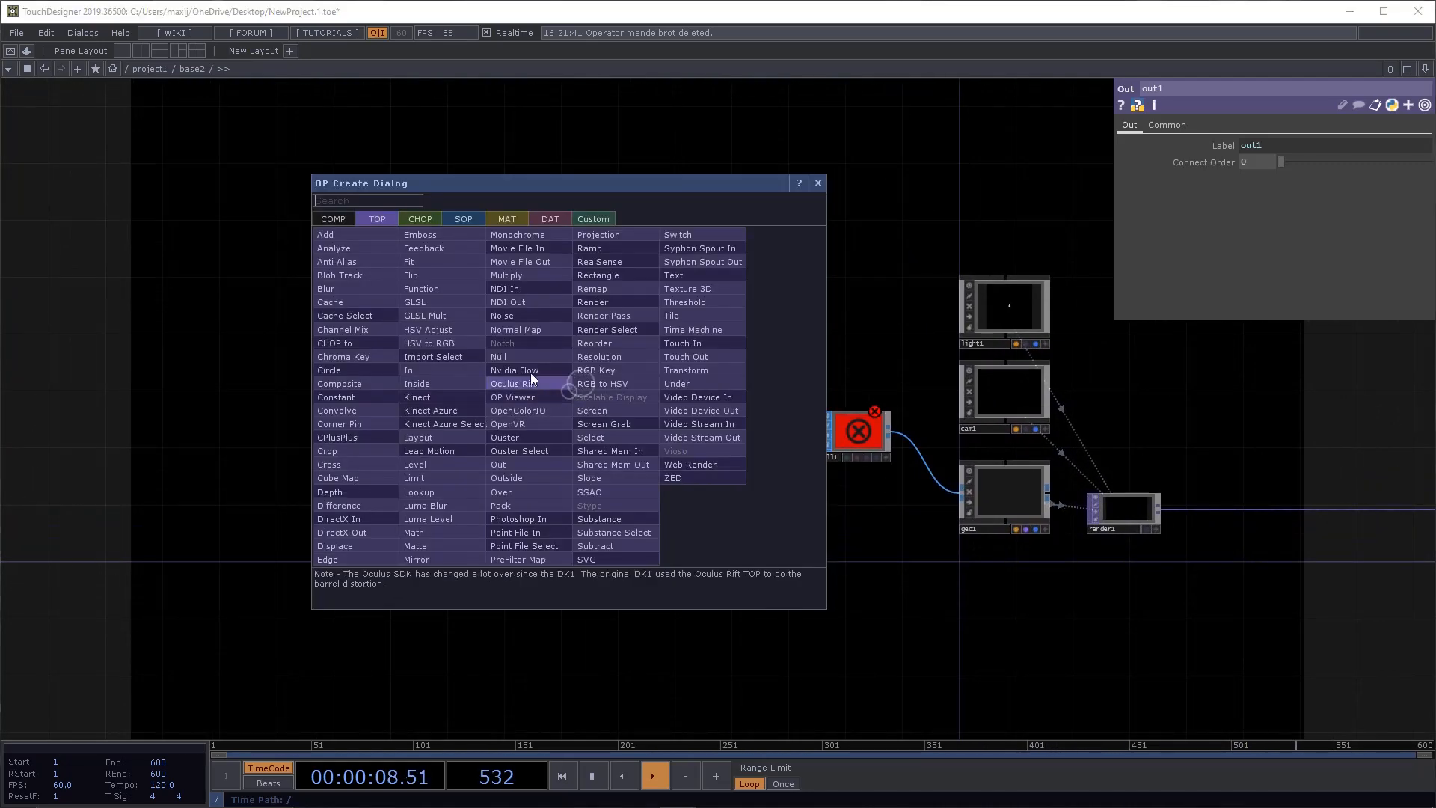
{"action": "left_click", "coordinate": [451, 218]}
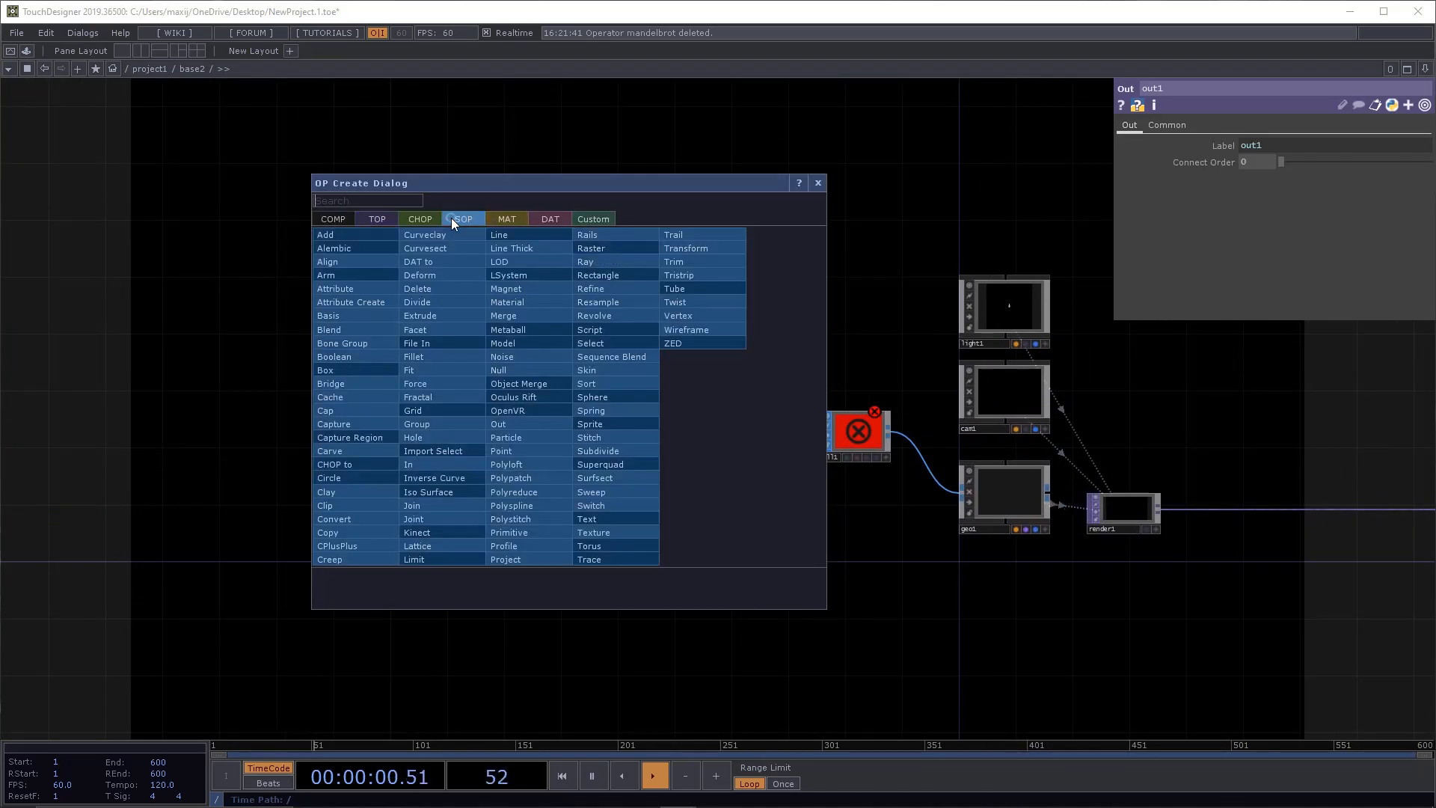
{"action": "left_click", "coordinate": [385, 355]}
{"action": "left_click", "coordinate": [554, 379]}
Step: Add a Sphere SOP to the upper left of the Boolean SOP
{"action": "scroll", "coordinate": [554, 378], "scroll_direction": "up", "scroll_amount": 2}
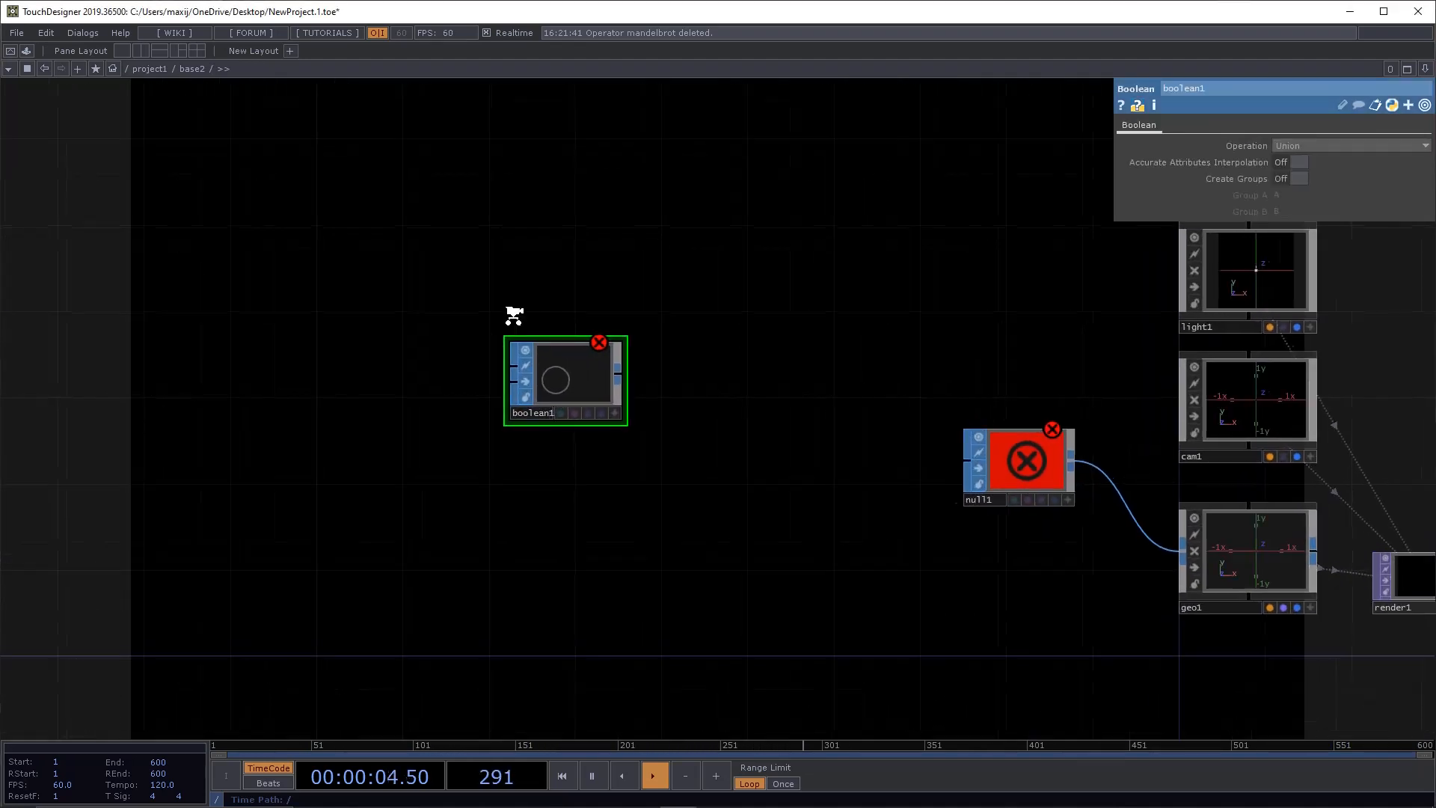
{"action": "left_click_drag", "start_coordinate": [563, 320], "coordinate": [723, 330]}
{"action": "key", "text": "Tab"}
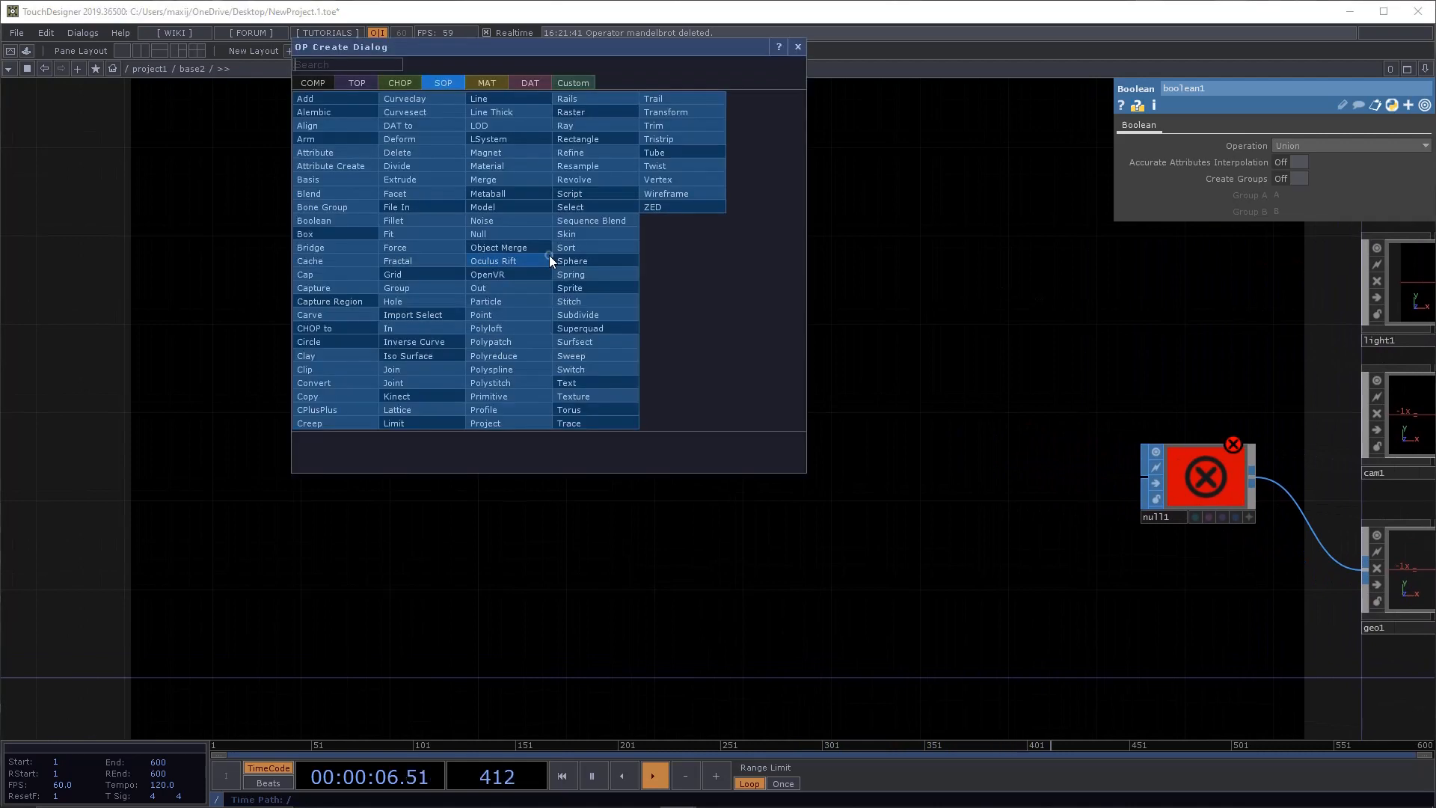
{"action": "left_click", "coordinate": [909, 250]}
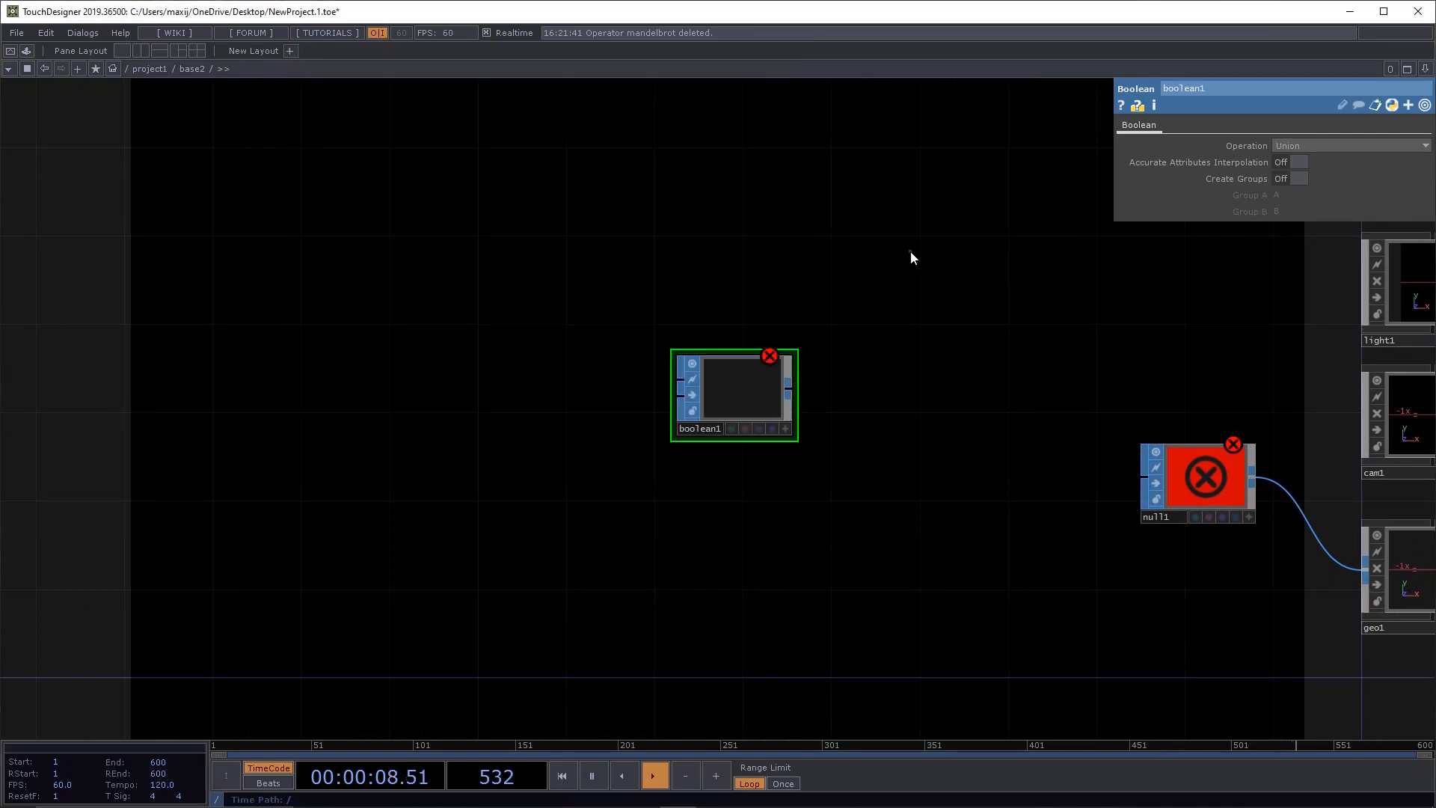
{"action": "double_click", "coordinate": [473, 270]}
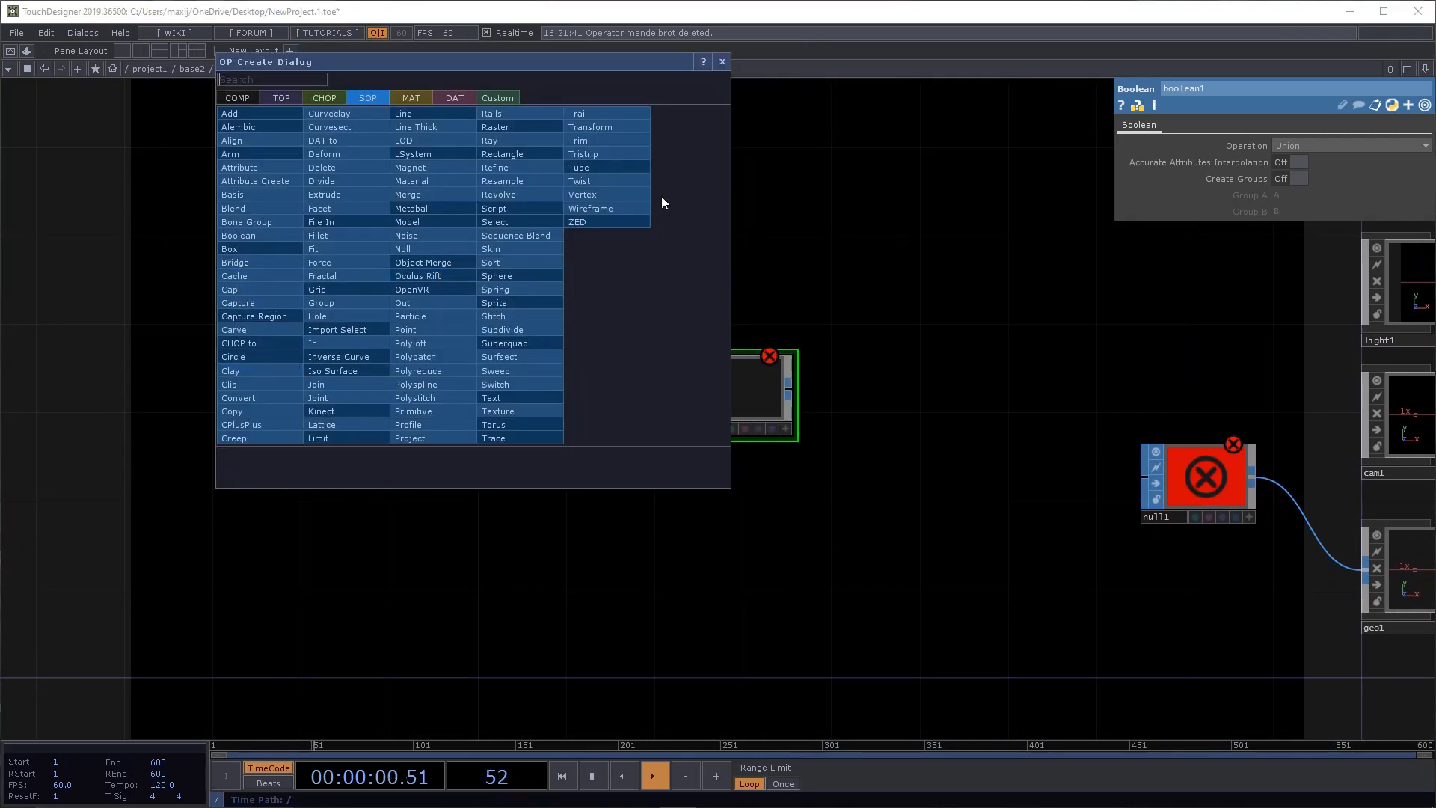
{"action": "left_click", "coordinate": [531, 277]}
{"action": "left_click", "coordinate": [466, 330]}
Step: Set the sphere's Primitive Type to Polygon and its detail Frequency to 10
{"action": "scroll", "coordinate": [465, 329], "scroll_direction": "up", "scroll_amount": 4}
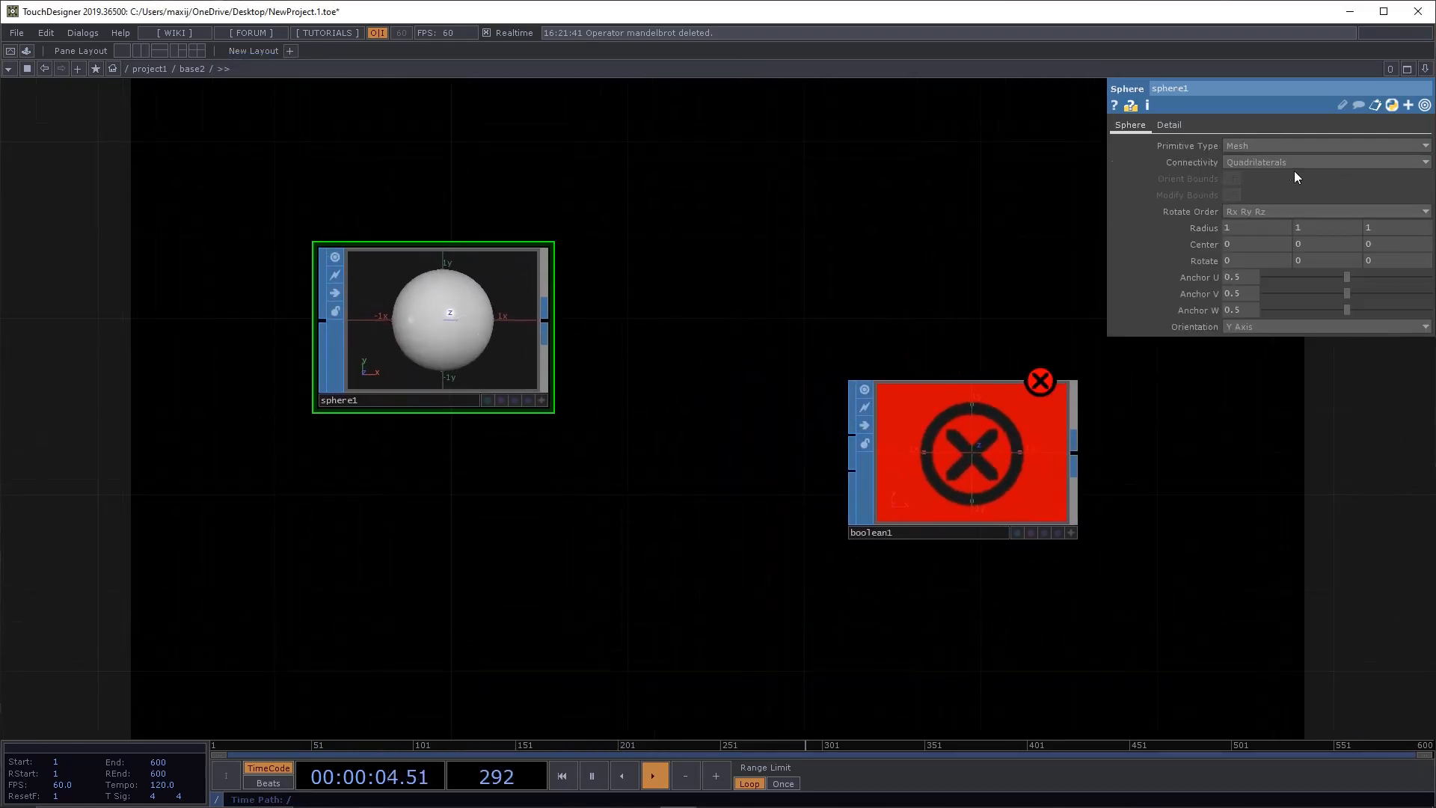
{"action": "left_click", "coordinate": [1265, 145]}
{"action": "left_click", "coordinate": [1277, 150]}
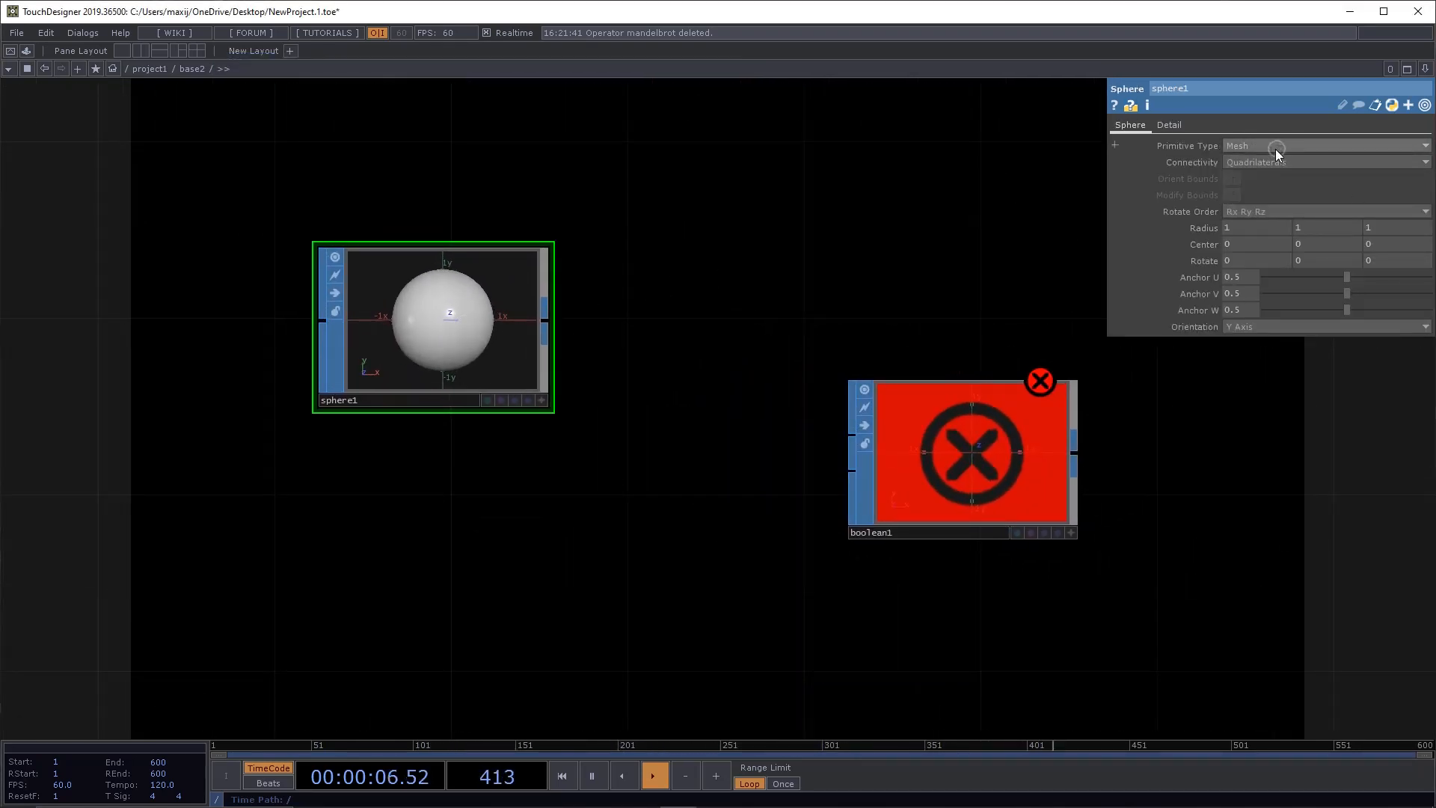
{"action": "left_click", "coordinate": [1276, 150]}
{"action": "left_click", "coordinate": [1258, 174]}
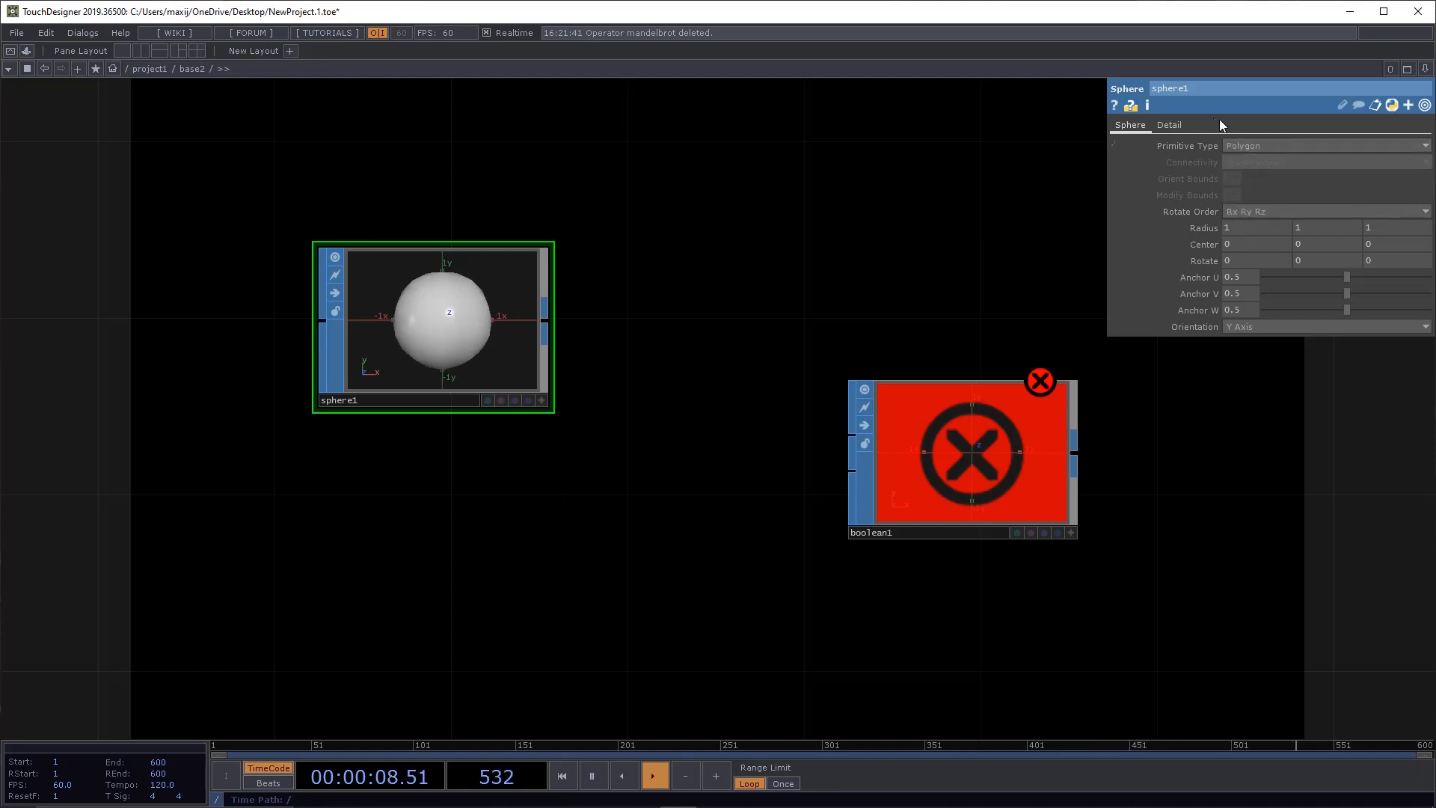
{"action": "left_click", "coordinate": [1169, 124]}
{"action": "left_click_drag", "start_coordinate": [821, 225], "coordinate": [735, 251]}
{"action": "left_click_drag", "start_coordinate": [1299, 146], "coordinate": [1431, 158]}
Step: Wire the Sphere SOP's output into the Boolean SOP's first input
{"action": "left_click_drag", "start_coordinate": [561, 354], "coordinate": [570, 245]}
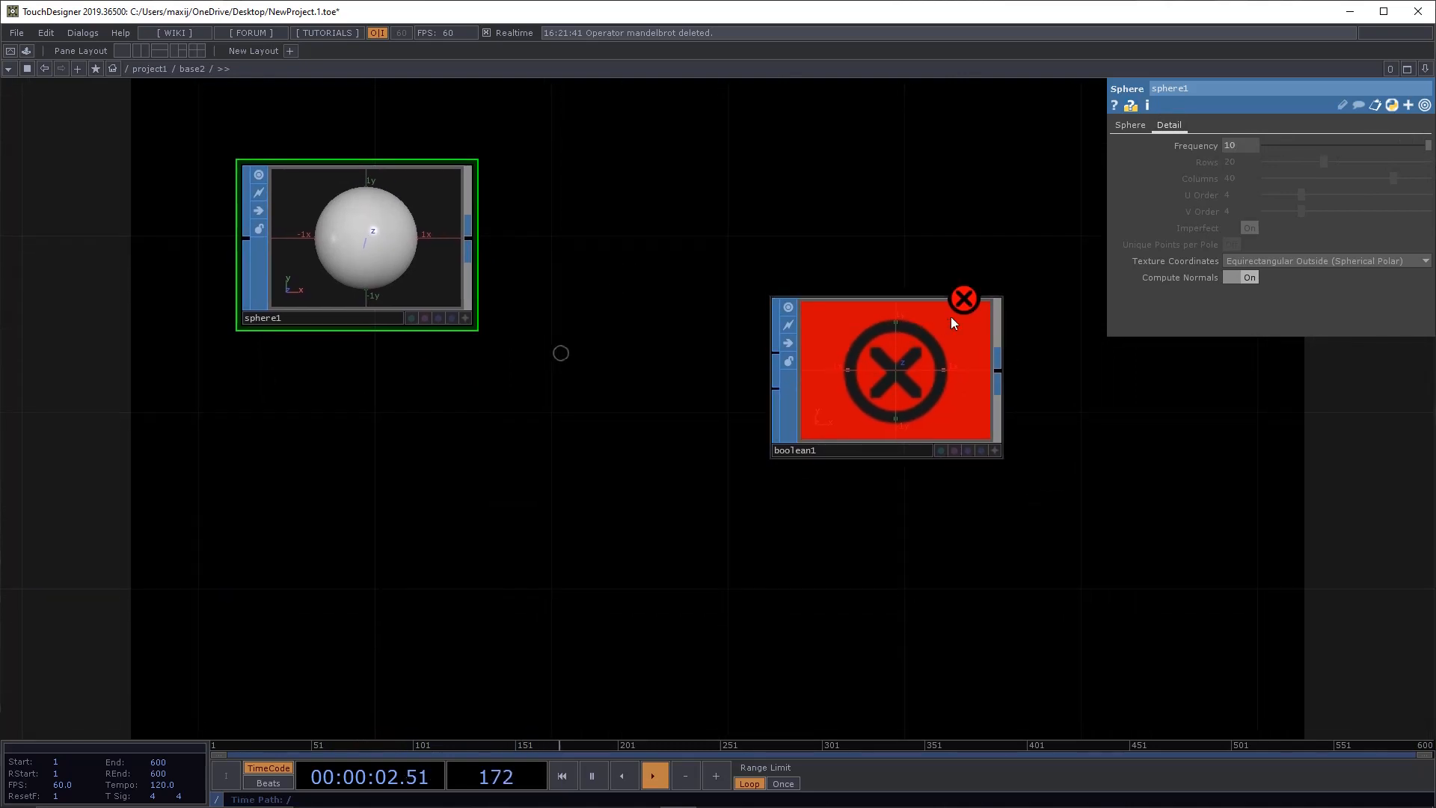
{"action": "left_click", "coordinate": [902, 316]}
{"action": "left_click", "coordinate": [896, 252]}
{"action": "left_click_drag", "start_coordinate": [473, 242], "coordinate": [772, 353]}
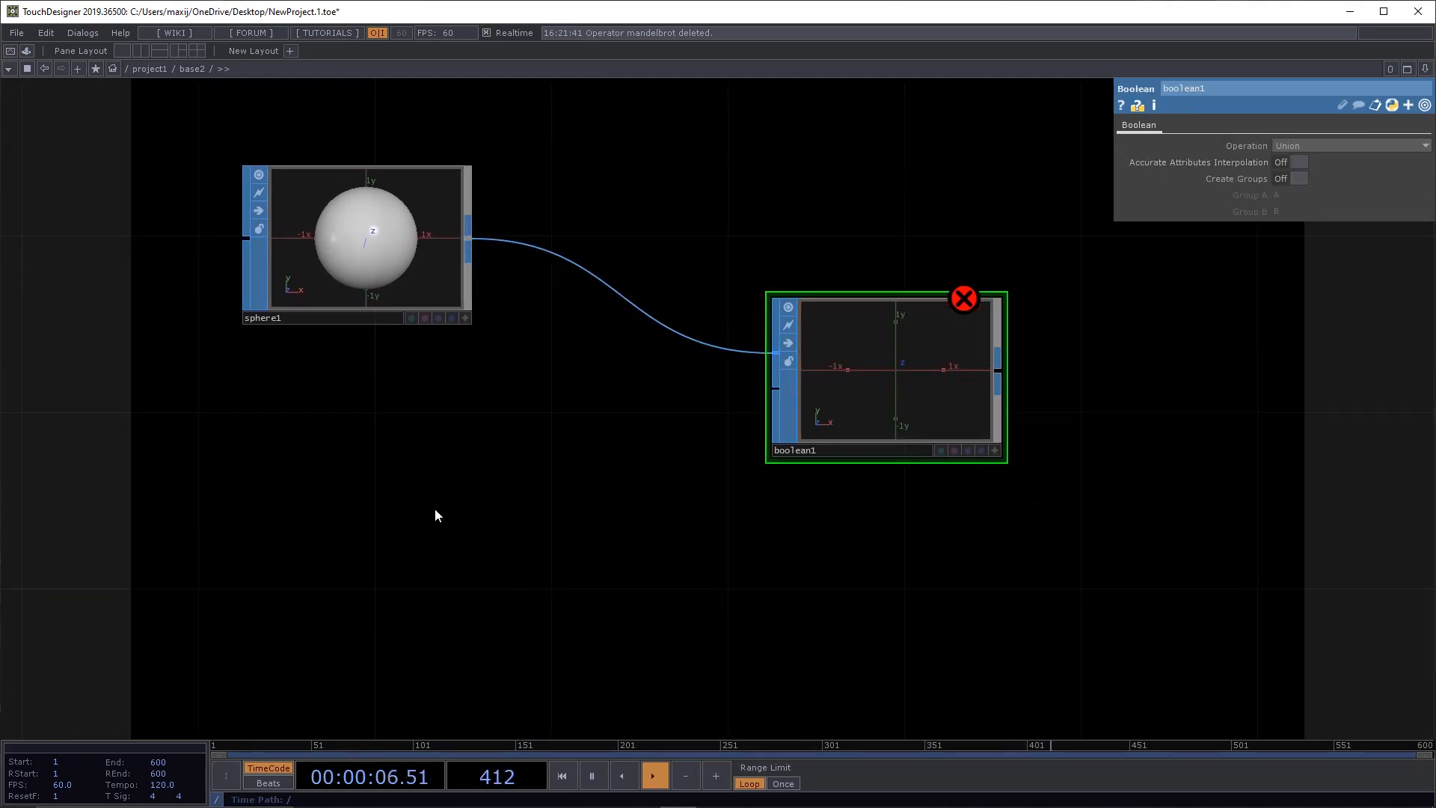
Step: Add a Box SOP below the sphere and wire it into the Boolean SOP's second input
{"action": "key", "text": "Tab"}
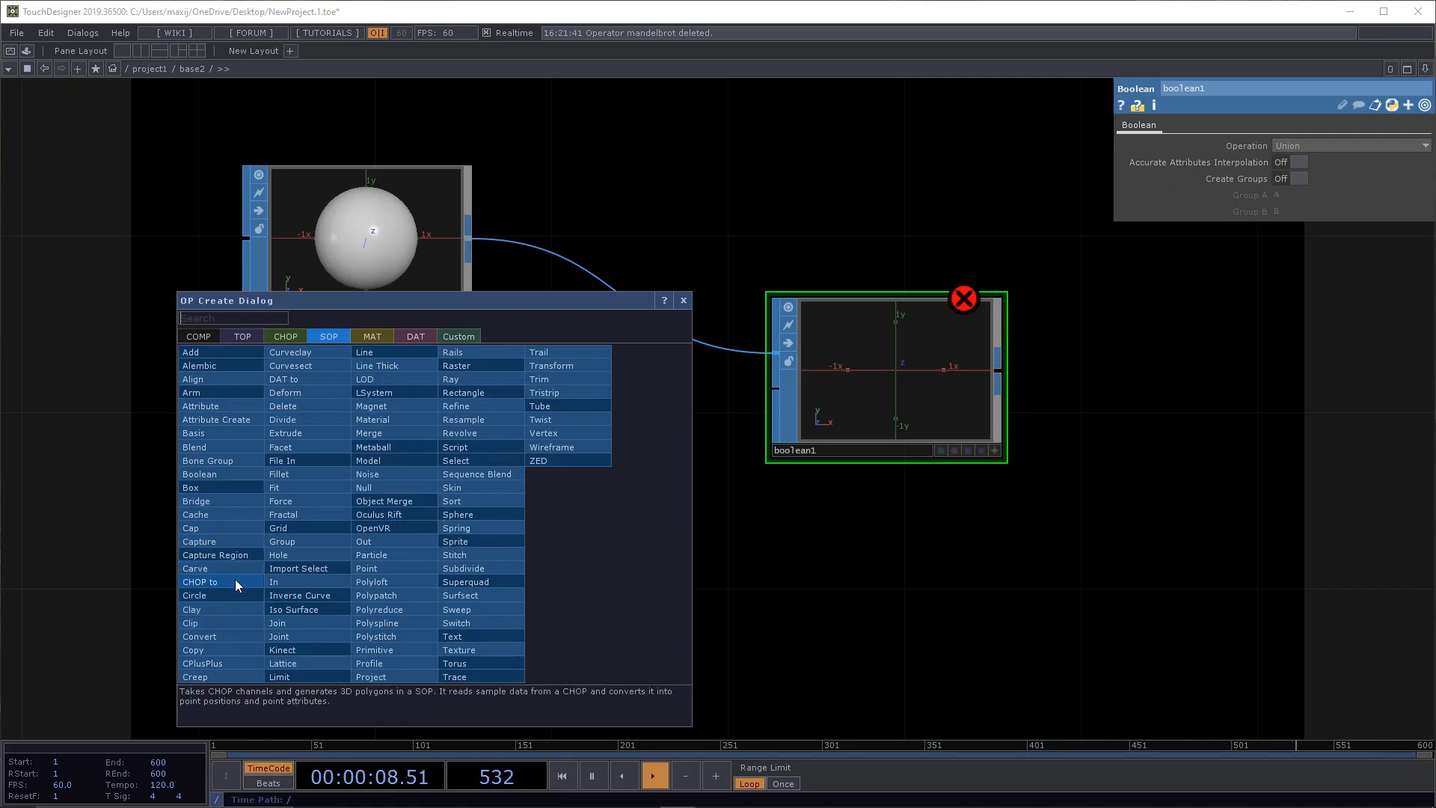
{"action": "left_click", "coordinate": [255, 488]}
{"action": "left_click", "coordinate": [352, 554]}
{"action": "left_click_drag", "start_coordinate": [471, 547], "coordinate": [773, 389]}
Step: Compare the Boolean SOP's Union, A minus B and B minus A operations, and leave it on B minus A
{"action": "left_click_drag", "start_coordinate": [1021, 228], "coordinate": [793, 255]}
{"action": "left_click", "coordinate": [668, 414]}
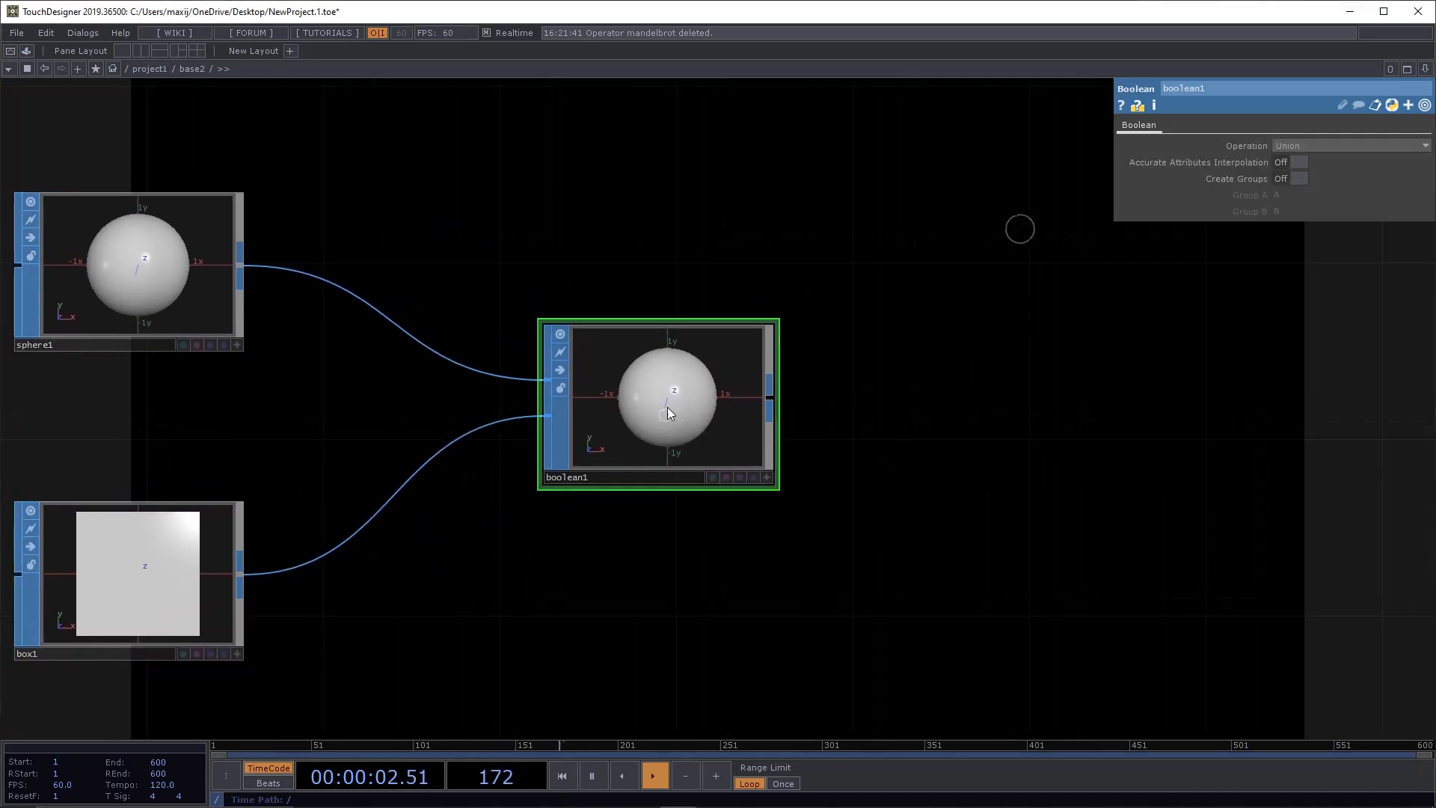
{"action": "scroll", "coordinate": [668, 408], "scroll_direction": "up", "scroll_amount": 5}
{"action": "left_click_drag", "start_coordinate": [1135, 393], "coordinate": [933, 394]}
{"action": "left_click", "coordinate": [1313, 151]}
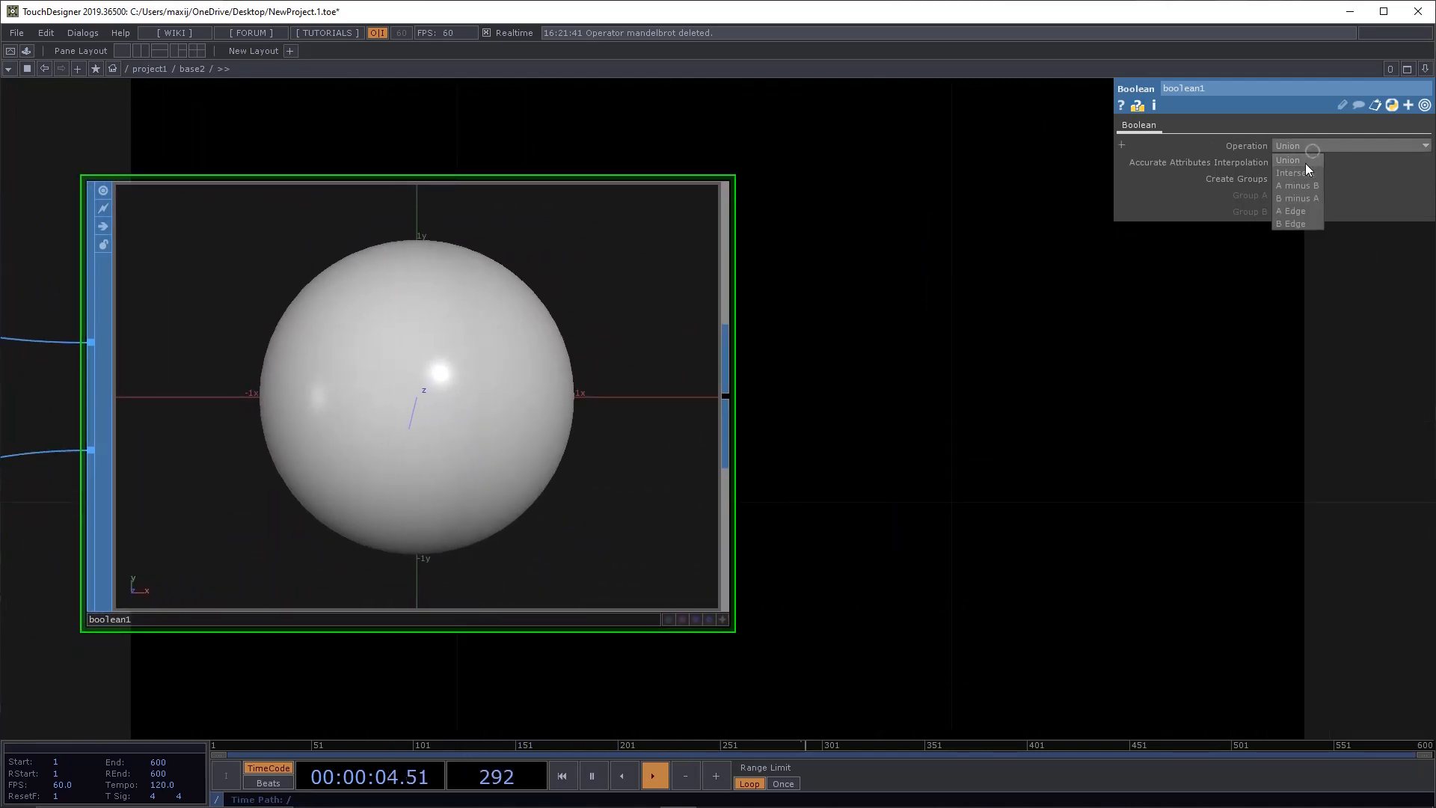
{"action": "left_click", "coordinate": [1306, 163]}
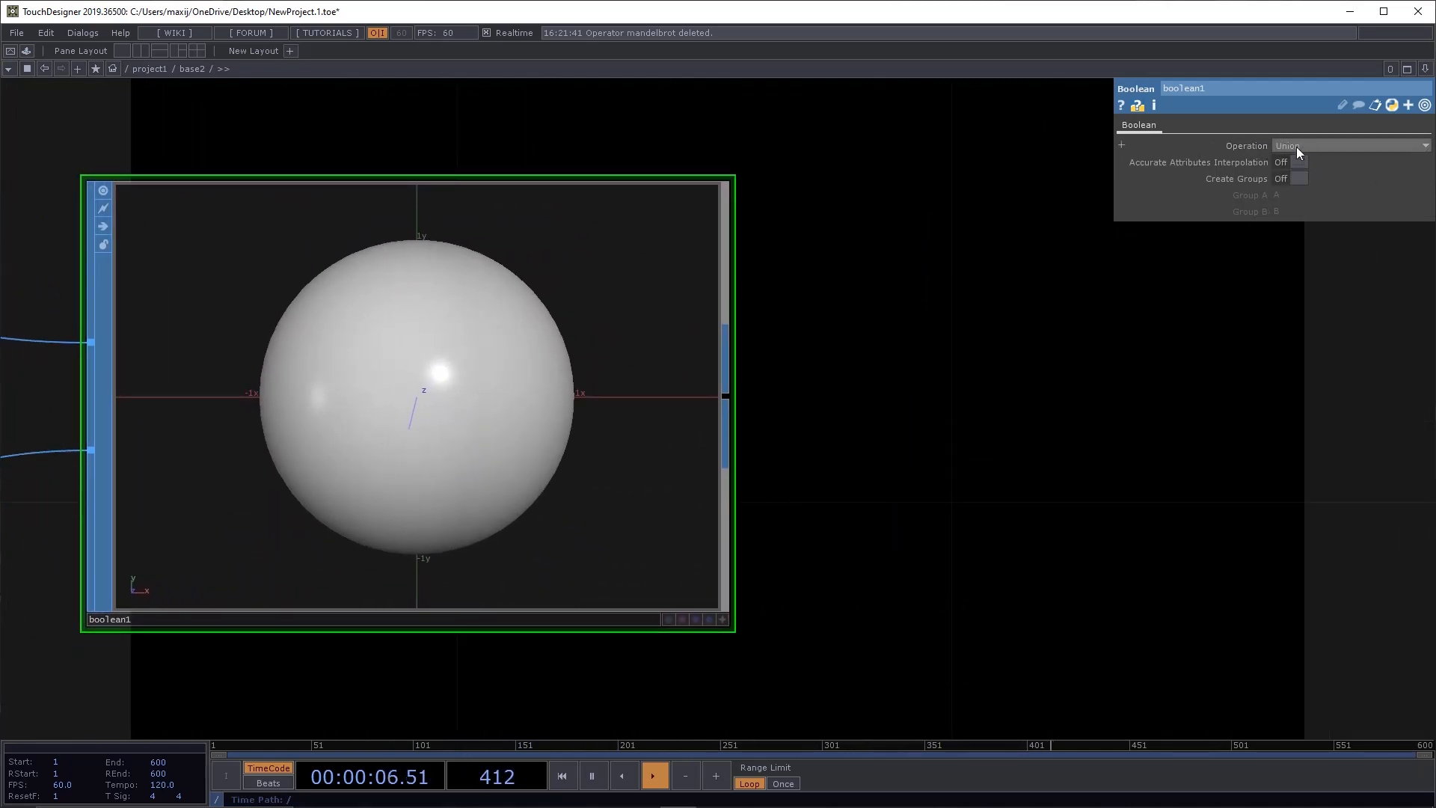
{"action": "left_click", "coordinate": [1299, 149]}
{"action": "left_click", "coordinate": [1317, 199]}
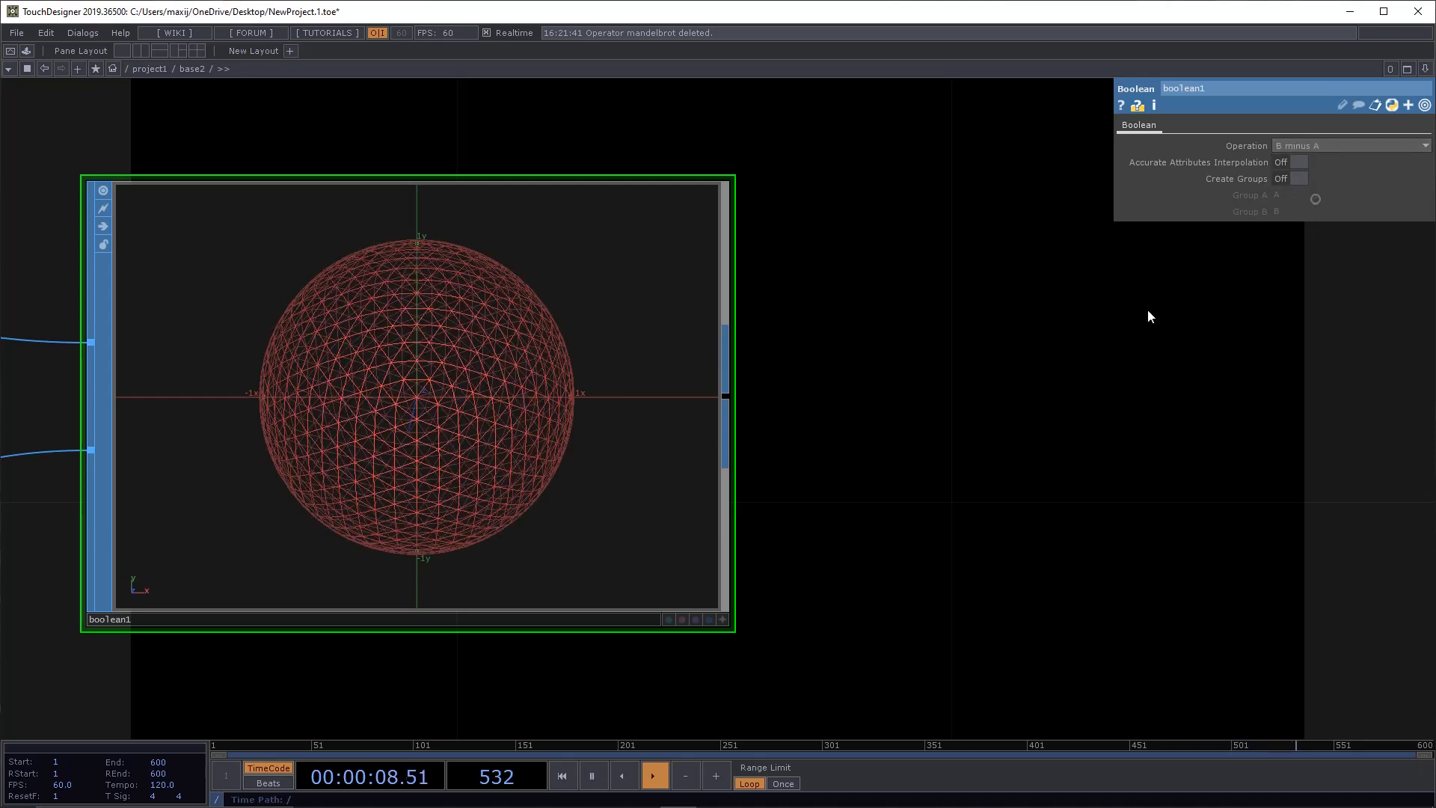
{"action": "left_click", "coordinate": [1300, 146]}
{"action": "left_click", "coordinate": [1301, 172]}
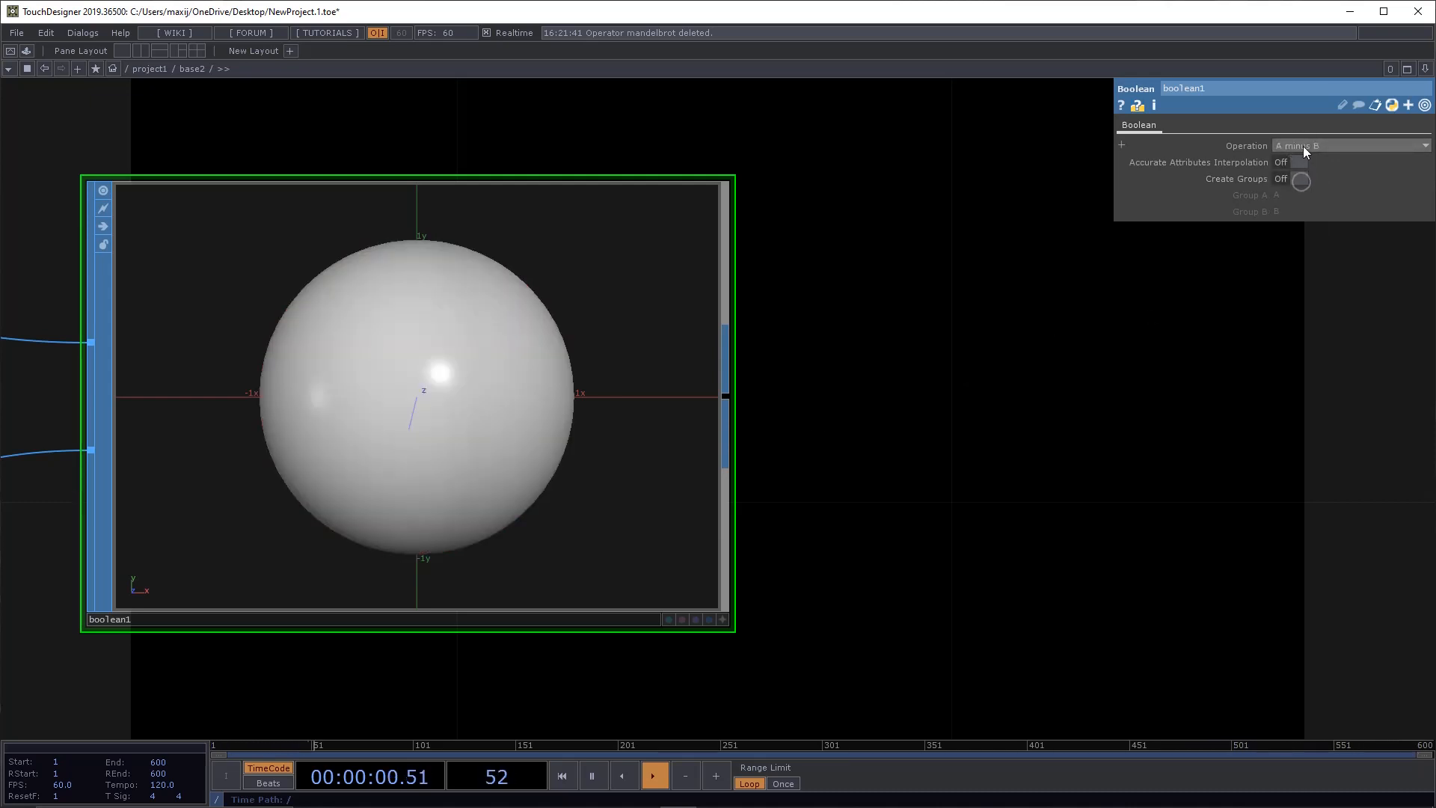
{"action": "left_click", "coordinate": [1303, 146]}
{"action": "left_click", "coordinate": [1310, 198]}
Step: Add an Attribute Create SOP wired to the Boolean's output, with Compute Normals and Compute Tangents turned on
{"action": "left_click_drag", "start_coordinate": [898, 279], "coordinate": [892, 385]}
{"action": "scroll", "coordinate": [879, 283], "scroll_direction": "down", "scroll_amount": 4}
{"action": "right_click", "coordinate": [789, 431]}
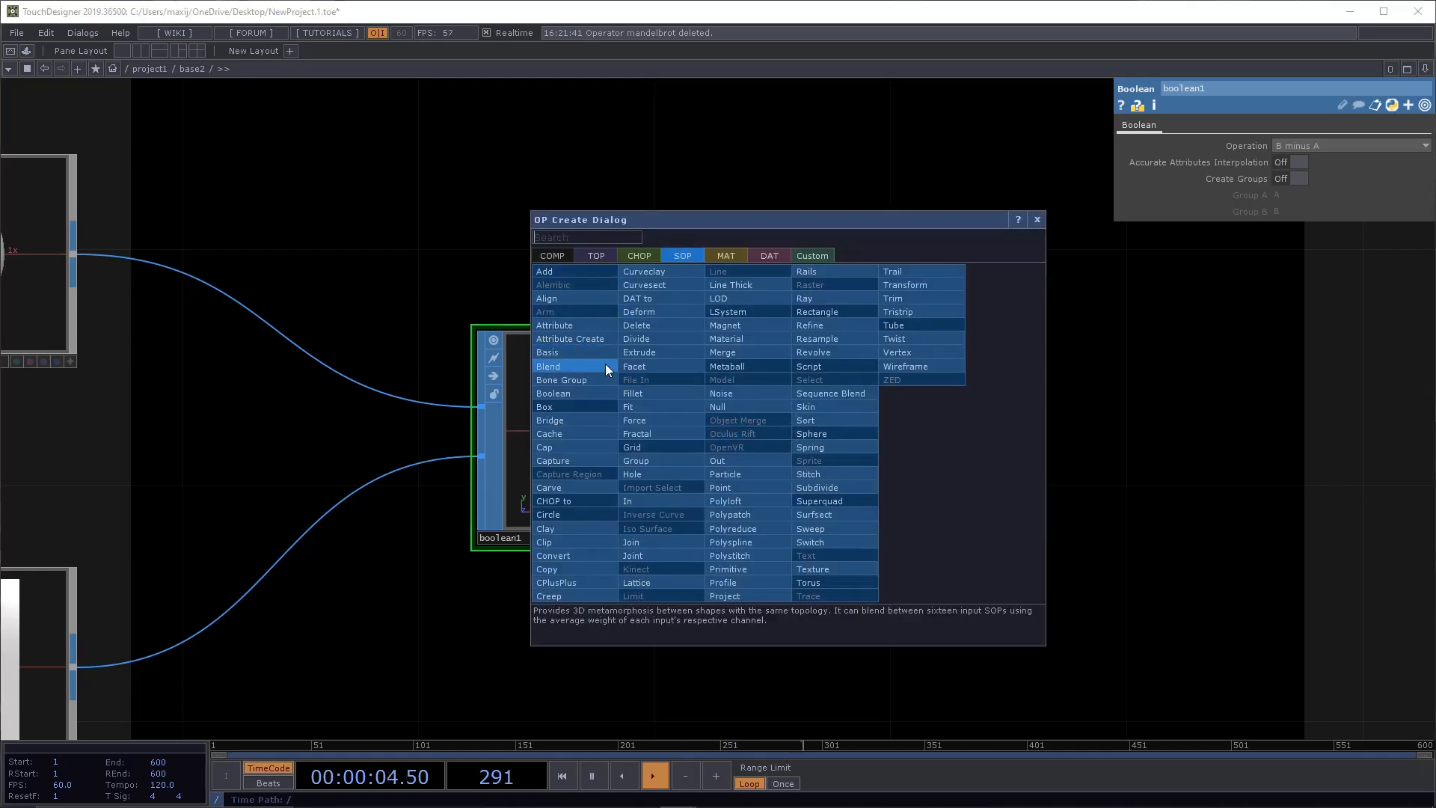
{"action": "left_click", "coordinate": [587, 336]}
{"action": "left_click", "coordinate": [1018, 428]}
{"action": "left_click_drag", "start_coordinate": [994, 273], "coordinate": [788, 273]}
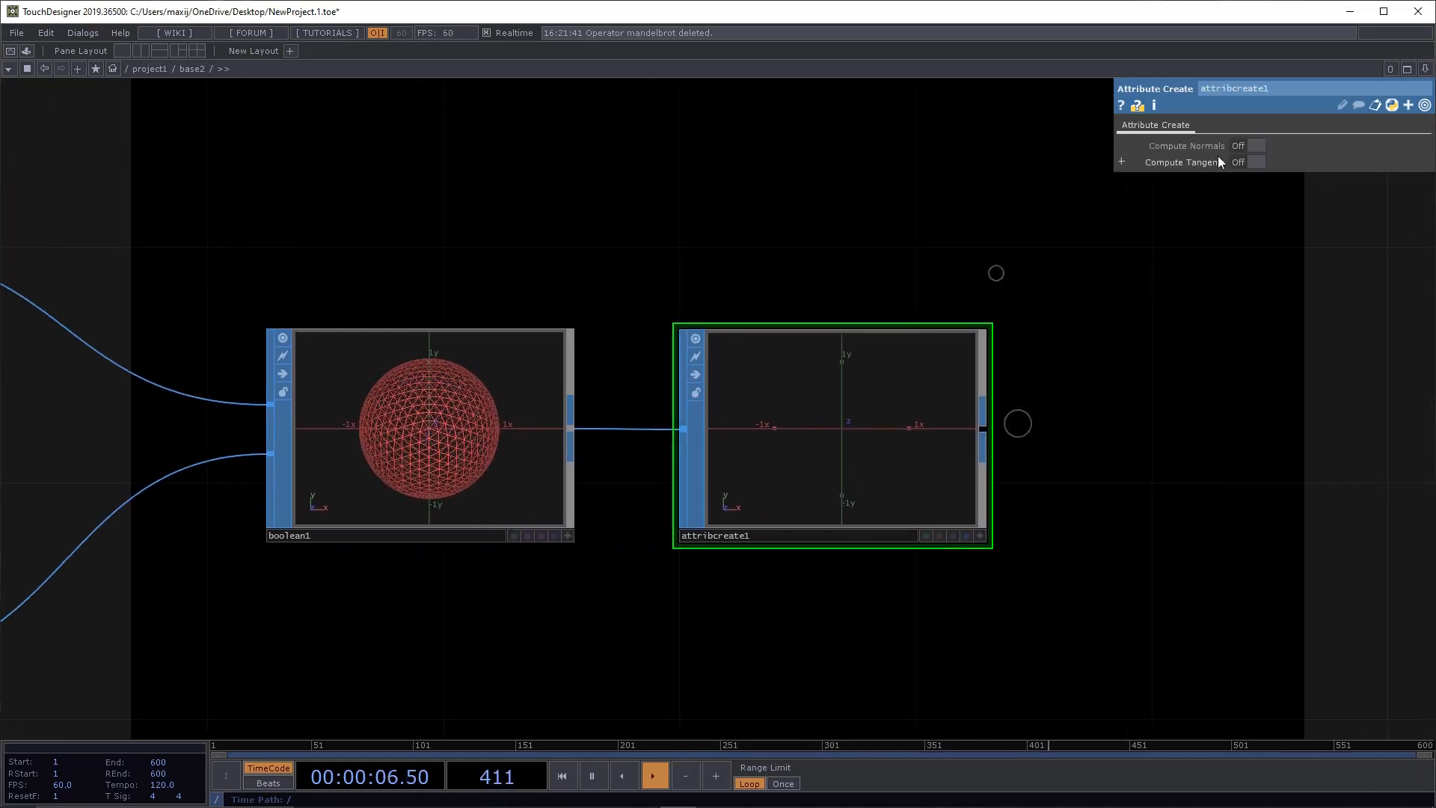
{"action": "left_click", "coordinate": [1246, 161]}
Step: Set the Box SOP's Scale to 1.42
{"action": "left_click_drag", "start_coordinate": [465, 285], "coordinate": [830, 268]}
{"action": "left_click", "coordinate": [785, 394]}
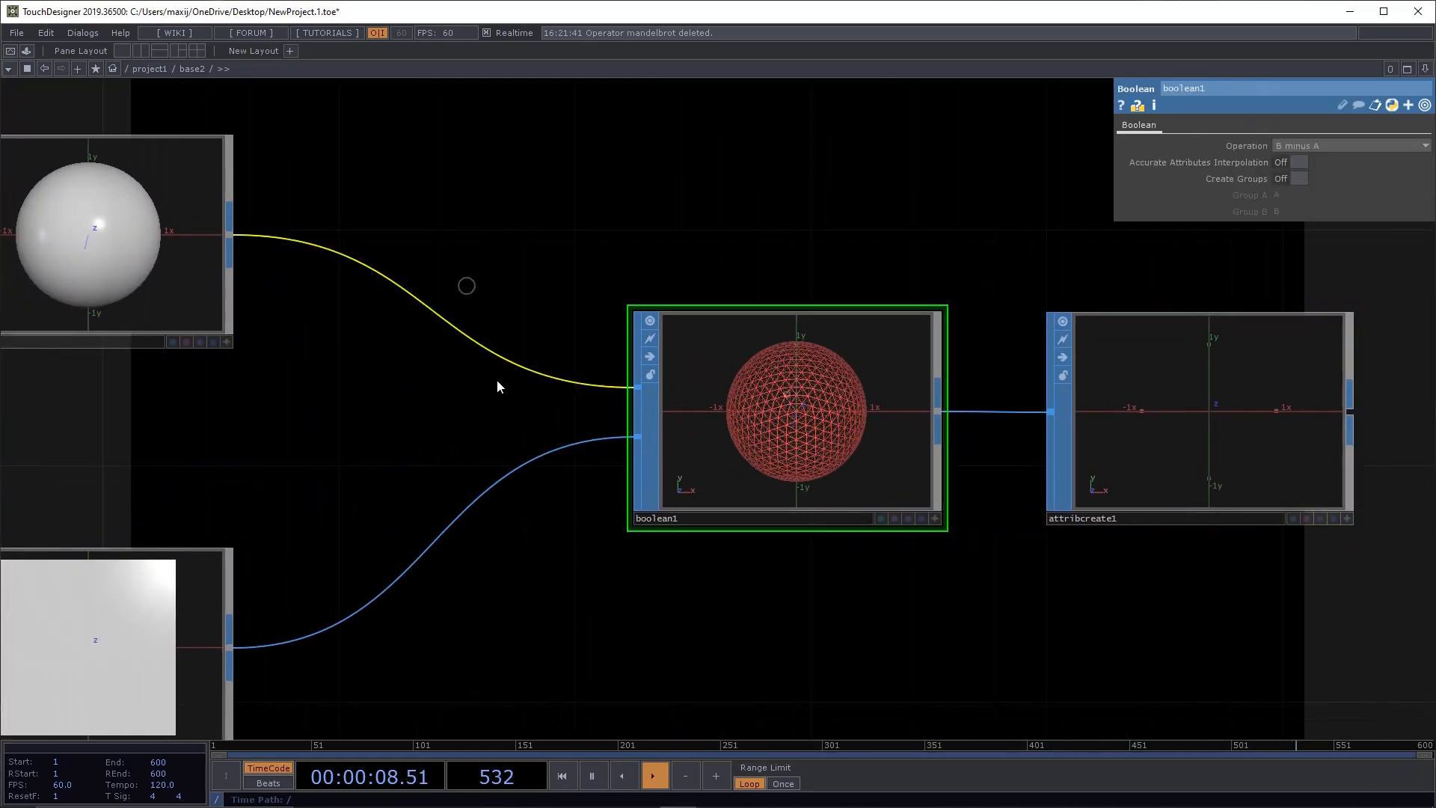
{"action": "left_click", "coordinate": [119, 585]}
{"action": "left_click_drag", "start_coordinate": [793, 210], "coordinate": [784, 214]}
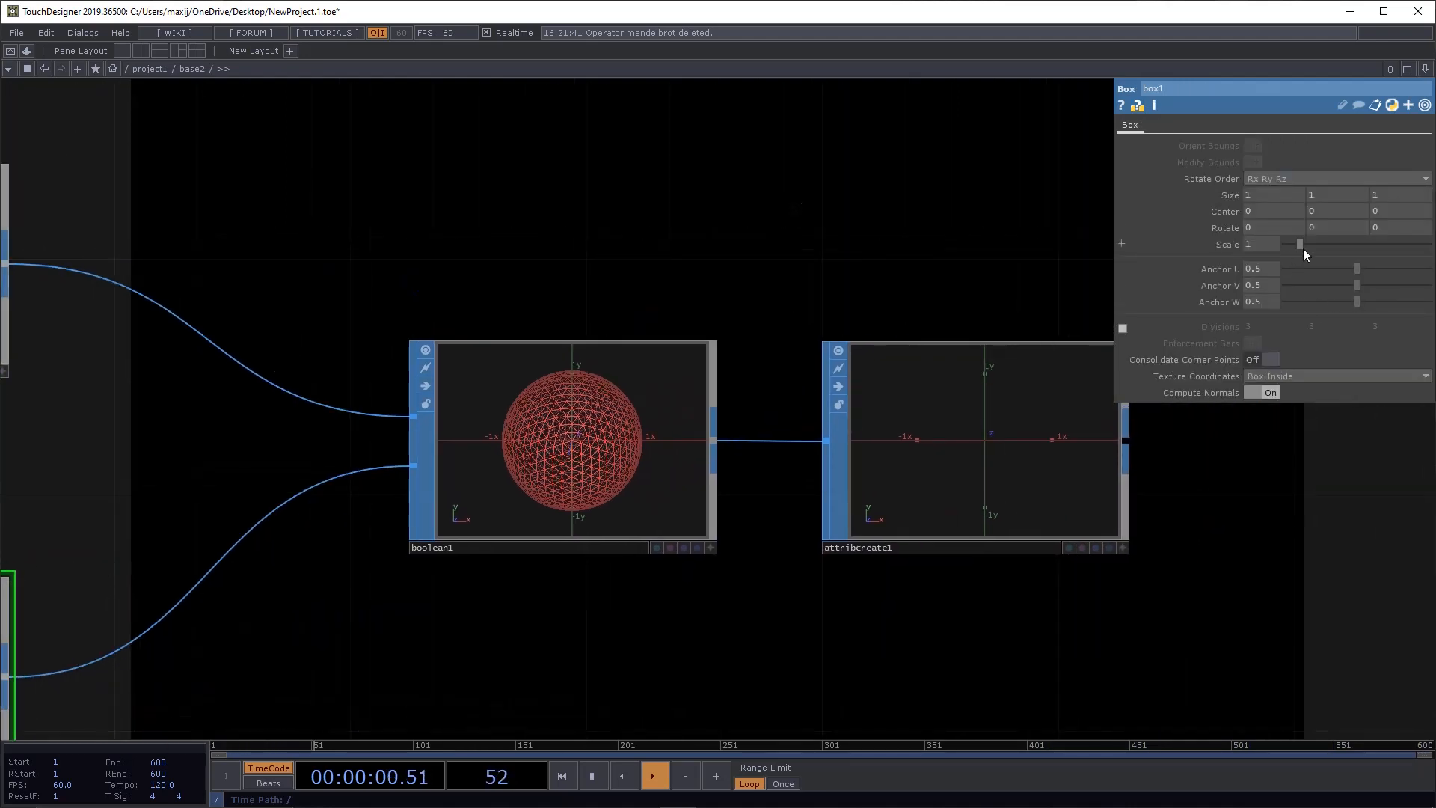
{"action": "left_click_drag", "start_coordinate": [1303, 249], "coordinate": [1307, 247]}
Step: Examine the Attribute Create SOP's geometry as a wireframe from an oblique angle in its own viewer
{"action": "left_click_drag", "start_coordinate": [814, 250], "coordinate": [645, 248]}
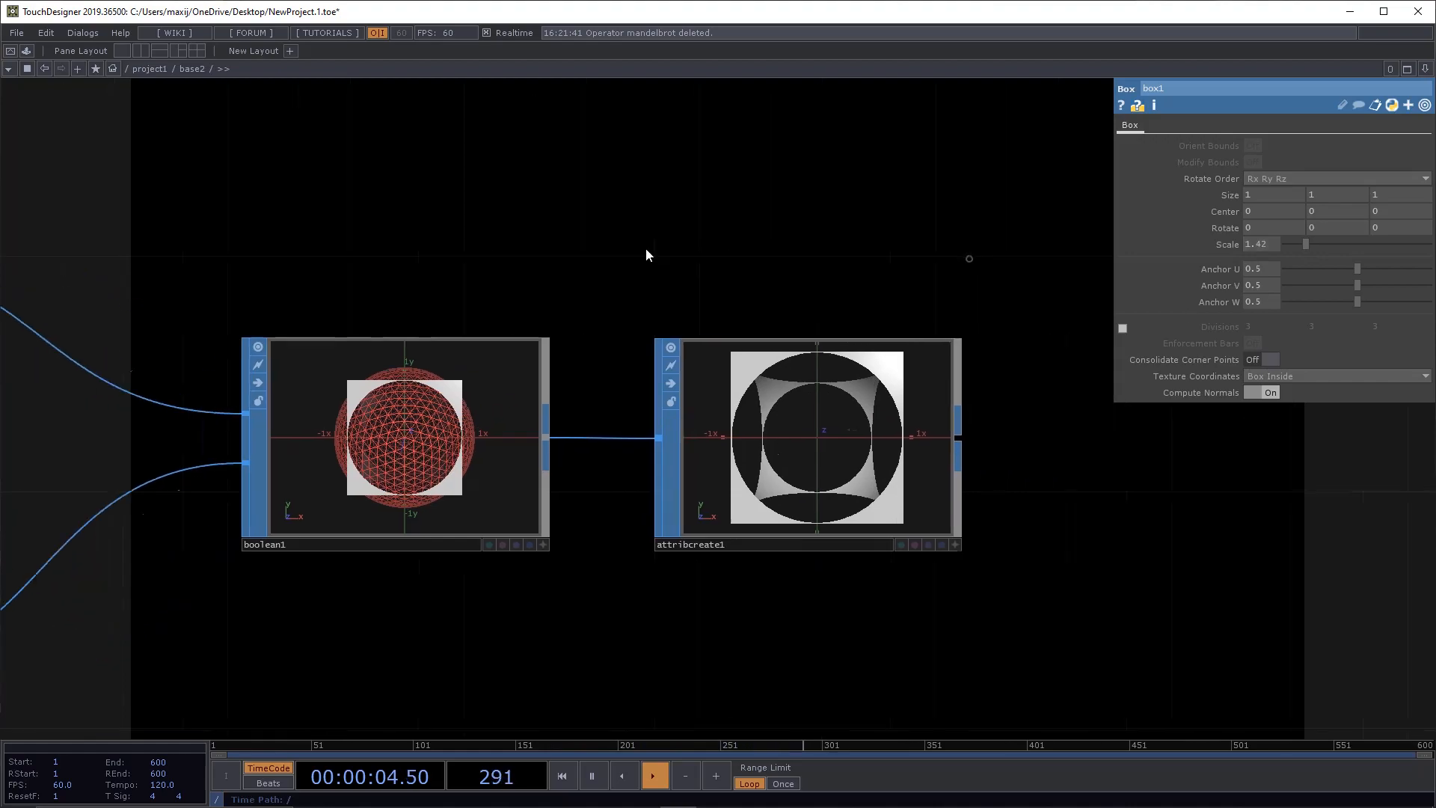
{"action": "scroll", "coordinate": [824, 385], "scroll_direction": "up", "scroll_amount": 4}
{"action": "left_click", "coordinate": [828, 393]}
{"action": "key", "text": "a"}
{"action": "key", "text": "w"}
{"action": "mouse_move", "coordinate": [712, 430]}
{"action": "left_mouse_down"}
{"action": "mouse_move", "coordinate": [706, 499]}
{"action": "mouse_move", "coordinate": [861, 383]}
{"action": "mouse_move", "coordinate": [738, 417]}
{"action": "mouse_move", "coordinate": [654, 503]}
{"action": "mouse_move", "coordinate": [709, 439]}
{"action": "mouse_move", "coordinate": [705, 411]}
{"action": "mouse_move", "coordinate": [642, 505]}
{"action": "mouse_move", "coordinate": [632, 494]}
{"action": "left_mouse_up"}
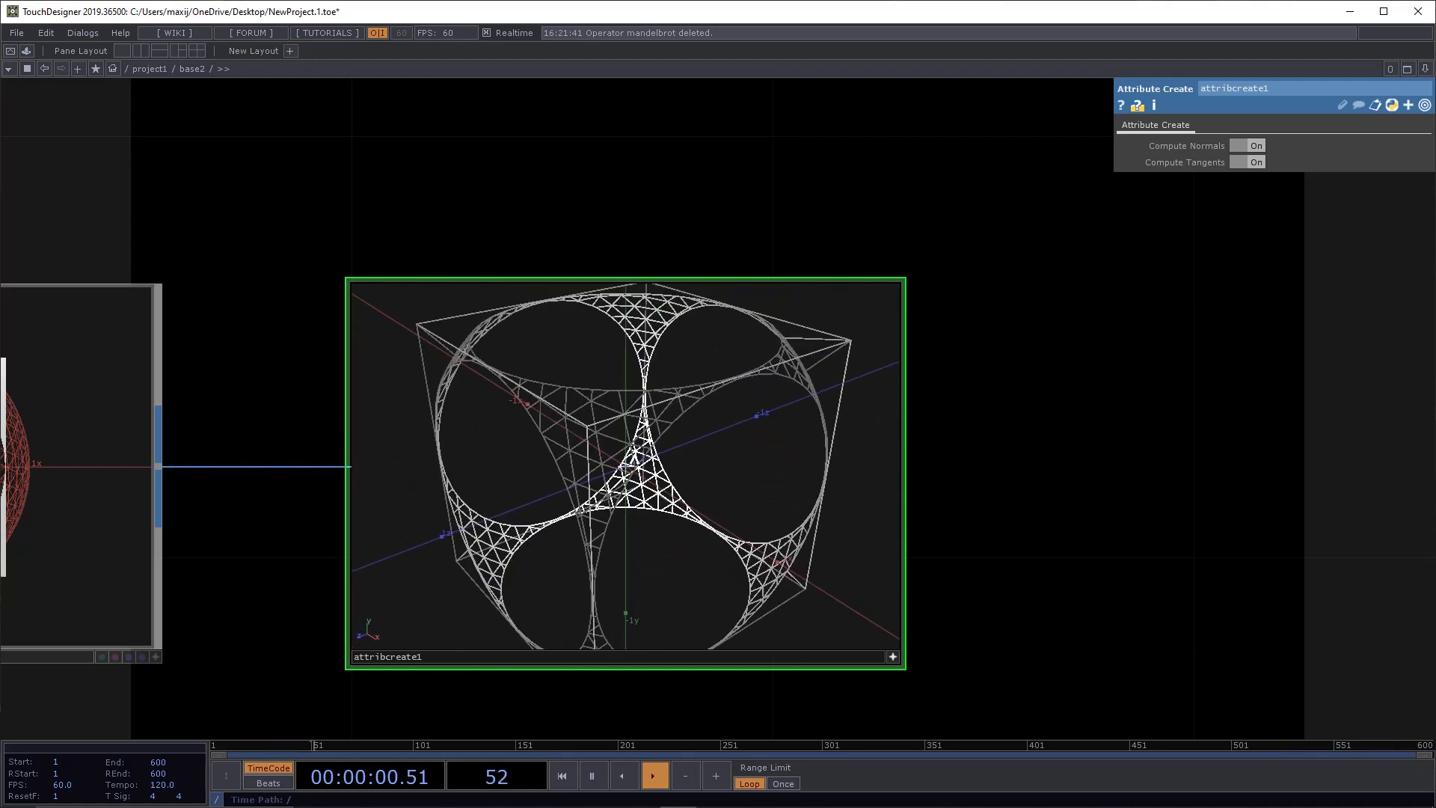
Step: Examine the shaded cut box from nearly front-on in the Attribute Create SOP's viewer, and leave the viewer
{"action": "scroll", "coordinate": [633, 517], "scroll_direction": "down", "scroll_amount": 4}
{"action": "left_click_drag", "start_coordinate": [628, 490], "coordinate": [706, 466]}
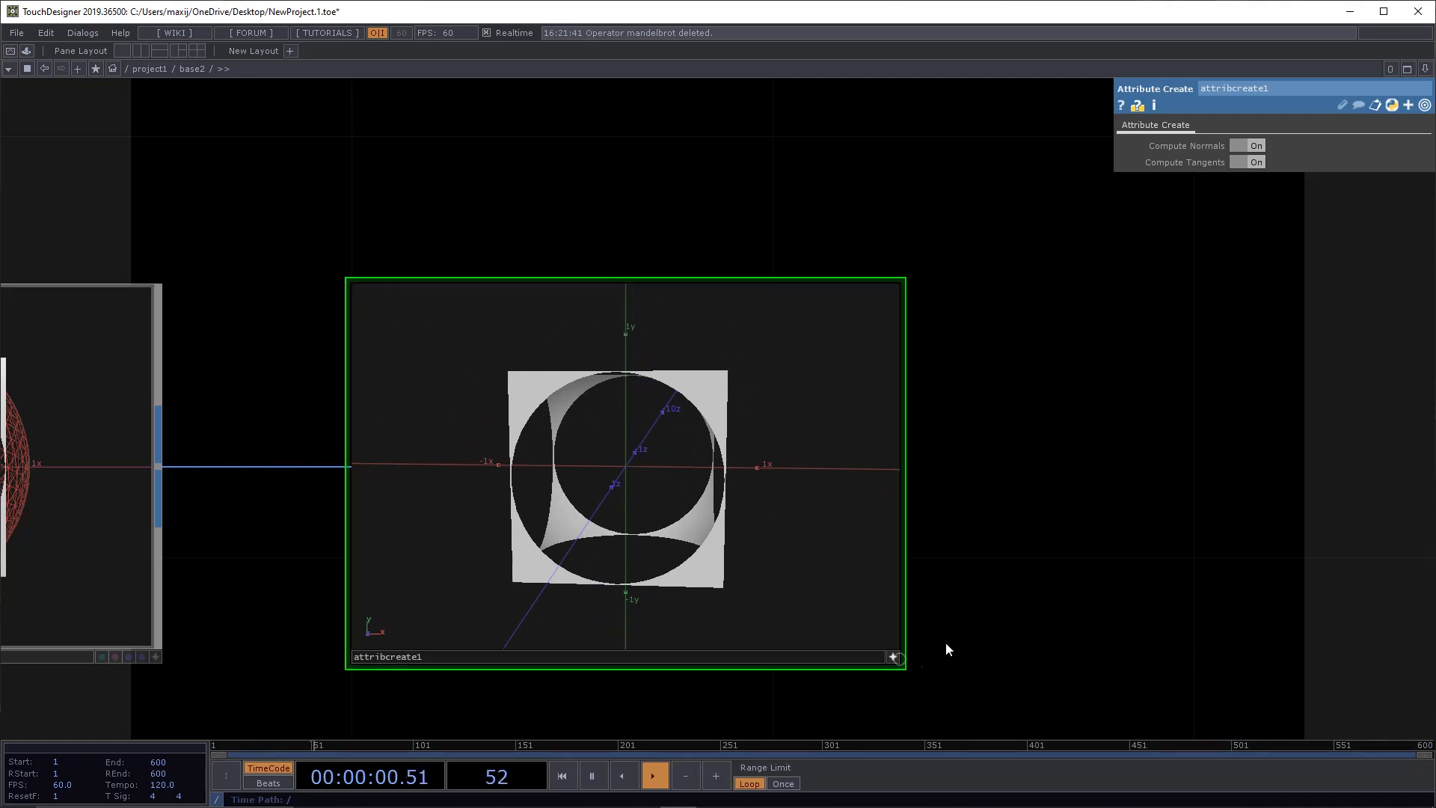
{"action": "left_click", "coordinate": [895, 656]}
{"action": "left_click_drag", "start_coordinate": [1054, 576], "coordinate": [659, 306]}
{"action": "scroll", "coordinate": [1026, 437], "scroll_direction": "down", "scroll_amount": 5}
{"action": "left_click_drag", "start_coordinate": [1032, 429], "coordinate": [707, 374]}
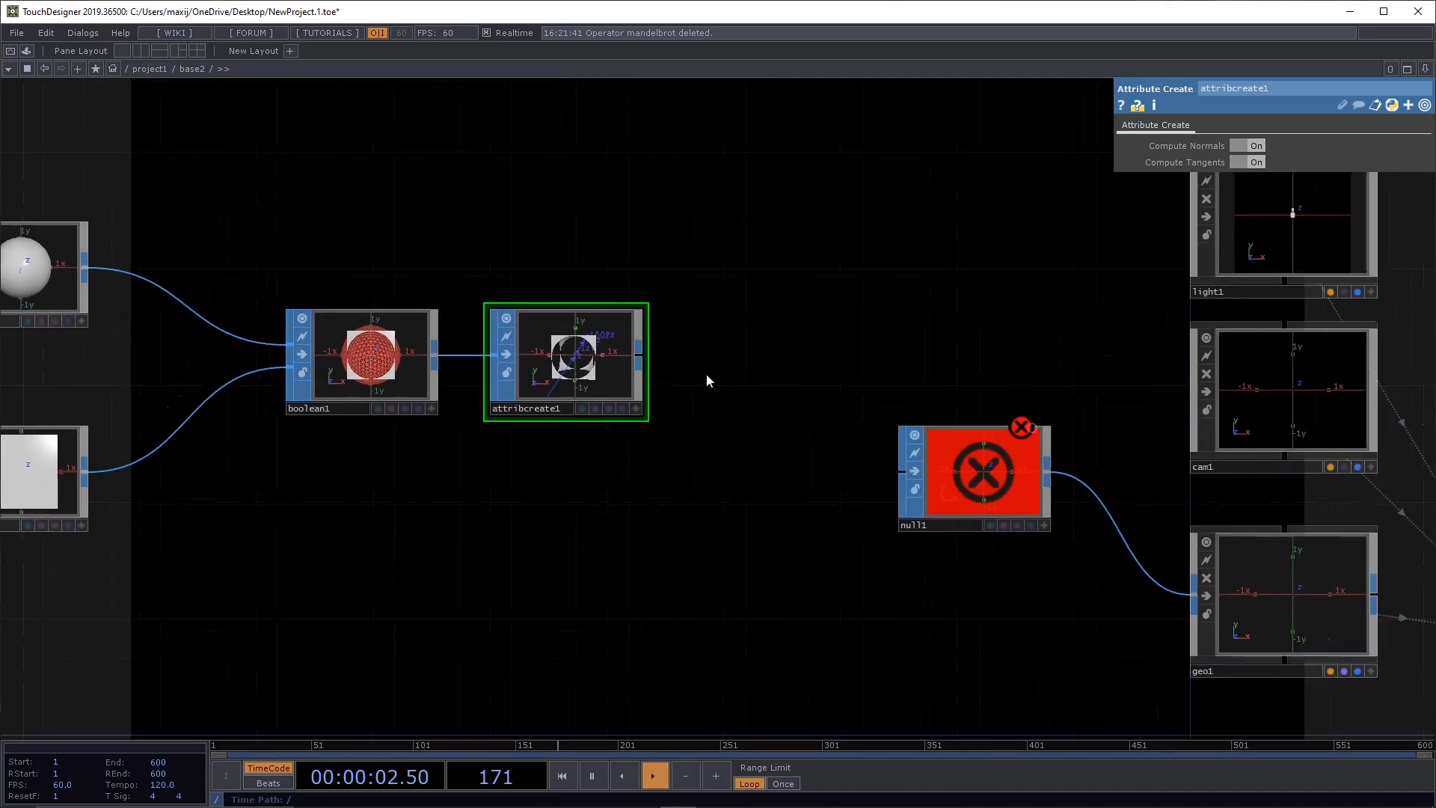
{"action": "left_click", "coordinate": [1201, 558]}
{"action": "left_click_drag", "start_coordinate": [808, 300], "coordinate": [987, 420]}
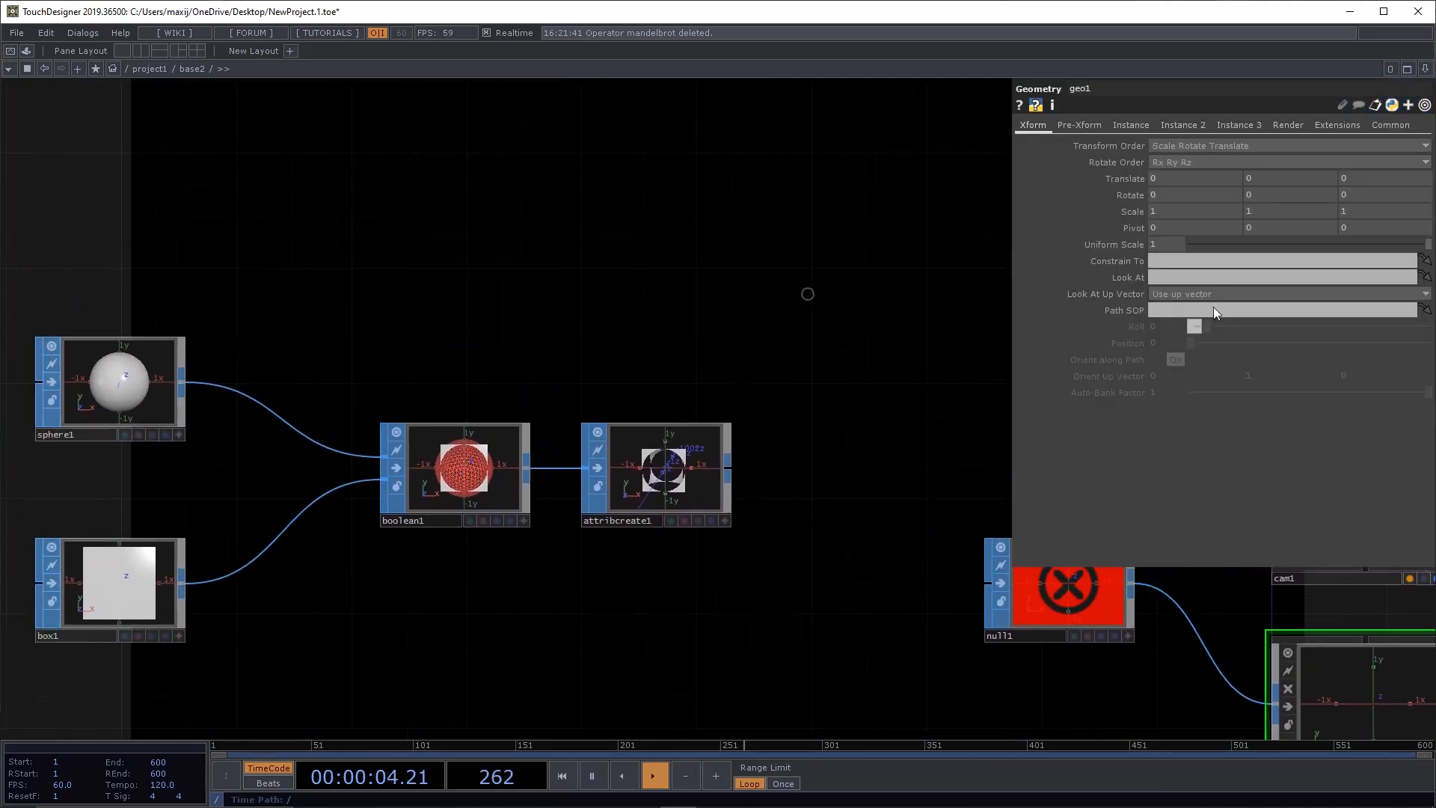
{"action": "left_click", "coordinate": [1122, 125]}
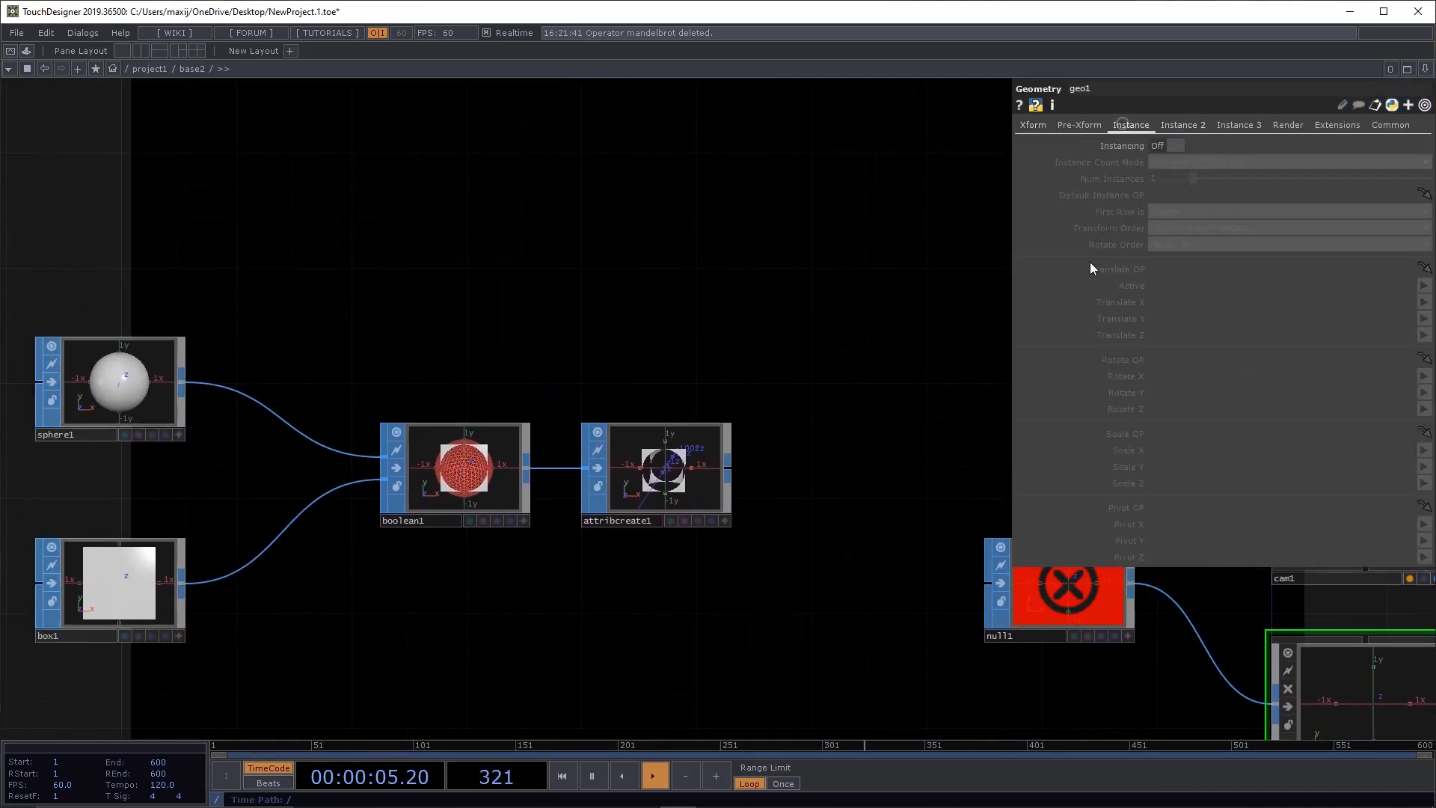
{"action": "left_click", "coordinate": [1084, 629]}
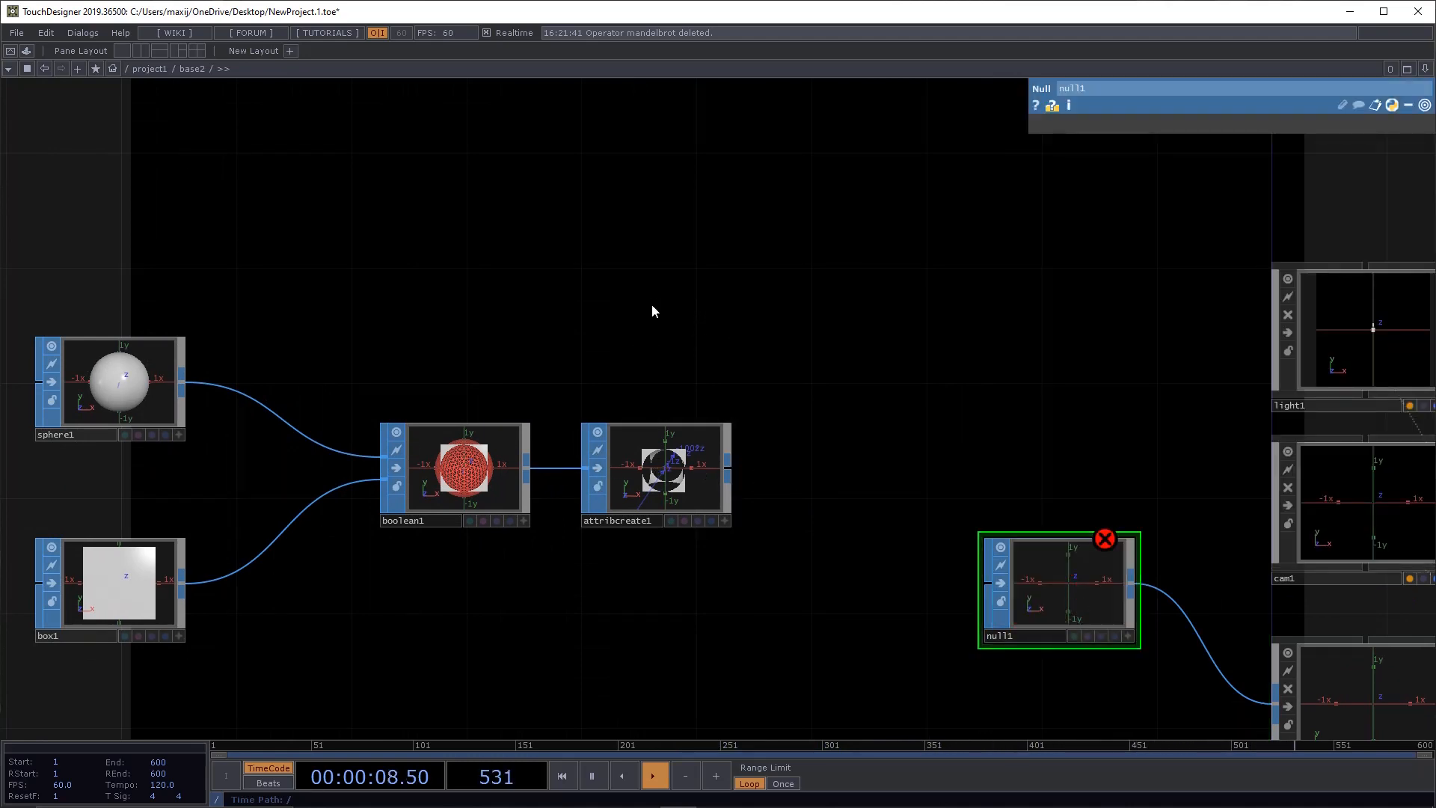
{"action": "scroll", "coordinate": [642, 492], "scroll_direction": "up", "scroll_amount": 5}
{"action": "scroll", "coordinate": [603, 266], "scroll_direction": "down", "scroll_amount": 4}
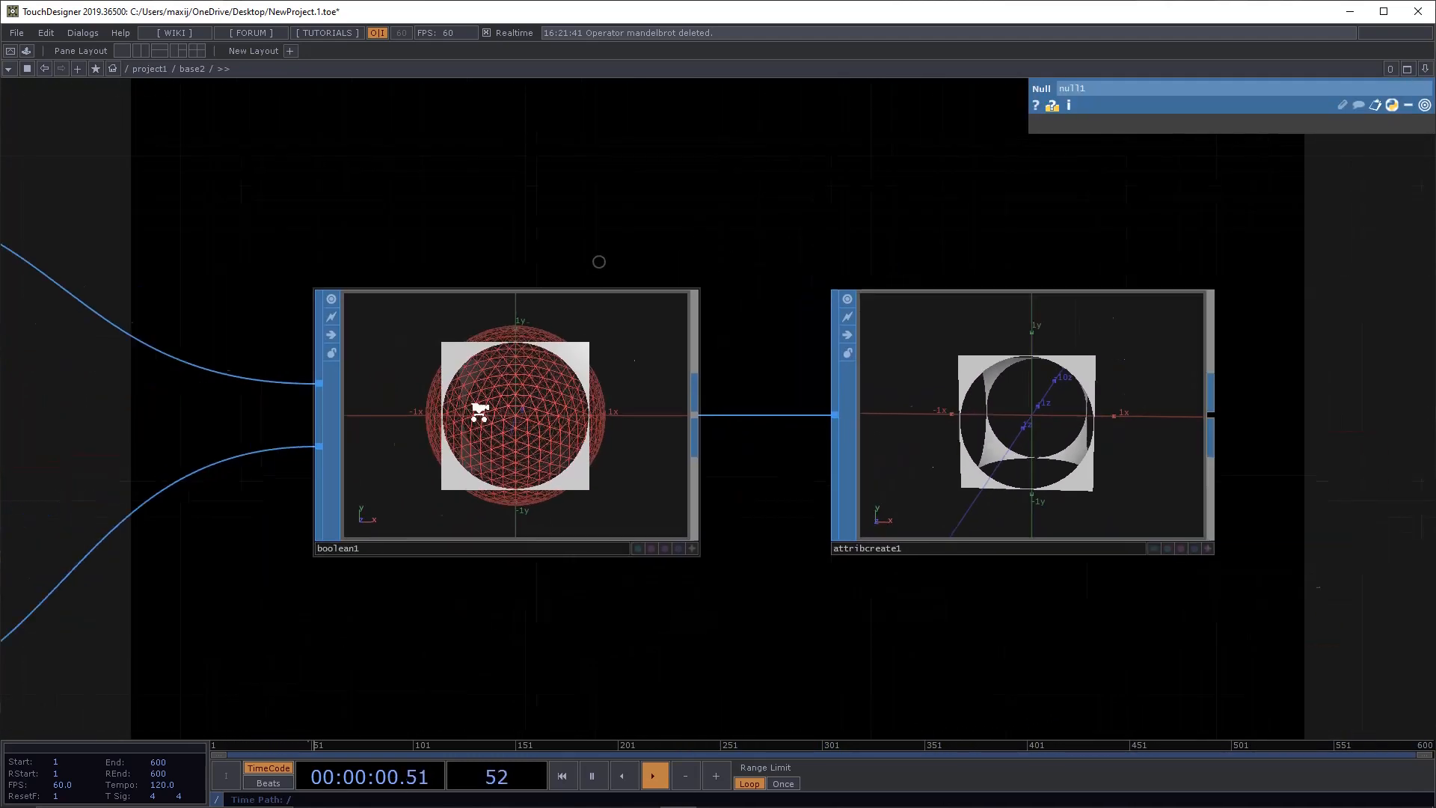
Step: Set the Box SOP's Scale to 1.72
{"action": "left_click", "coordinate": [106, 577]}
{"action": "scroll", "coordinate": [820, 262], "scroll_direction": "up", "scroll_amount": 5}
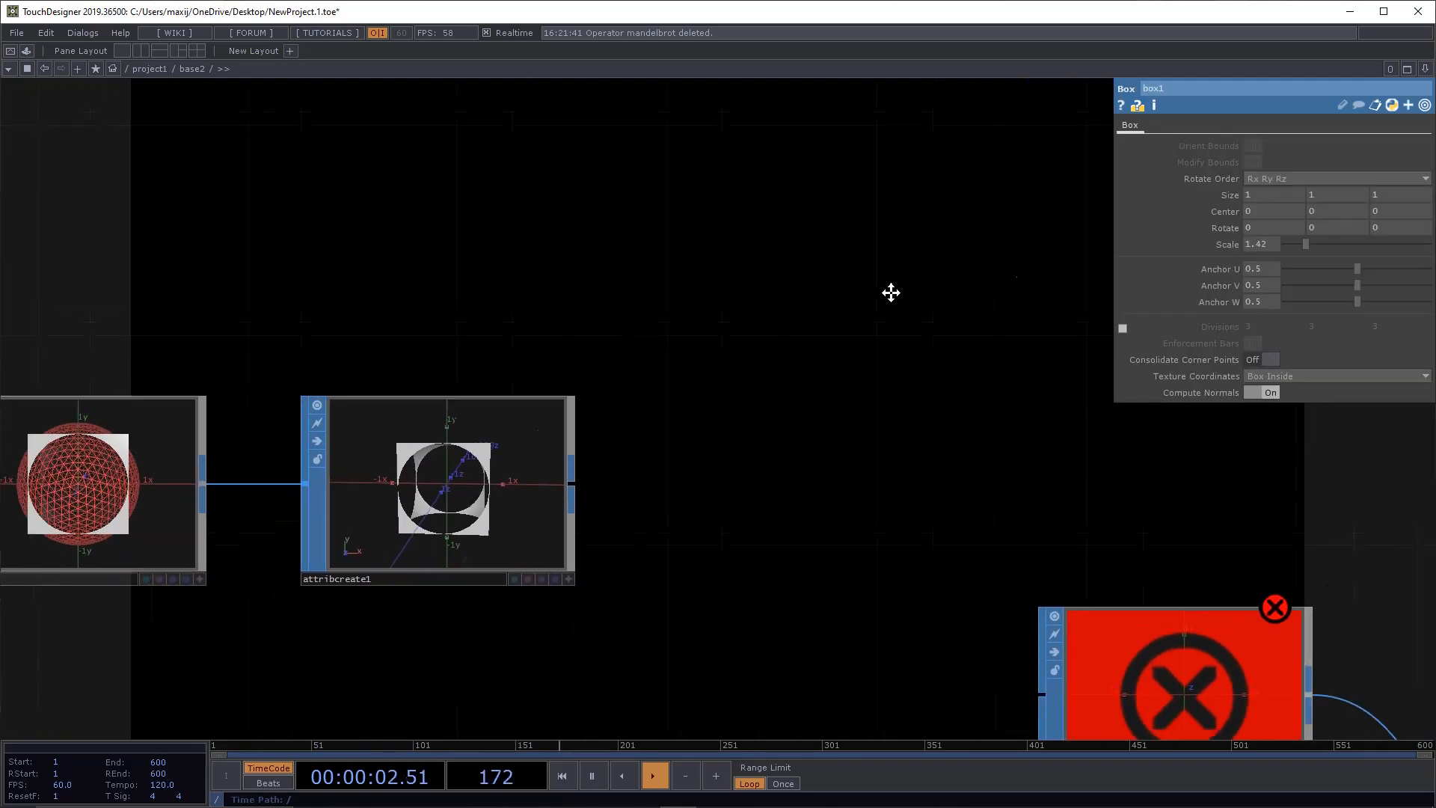
{"action": "scroll", "coordinate": [265, 404], "scroll_direction": "down", "scroll_amount": 5}
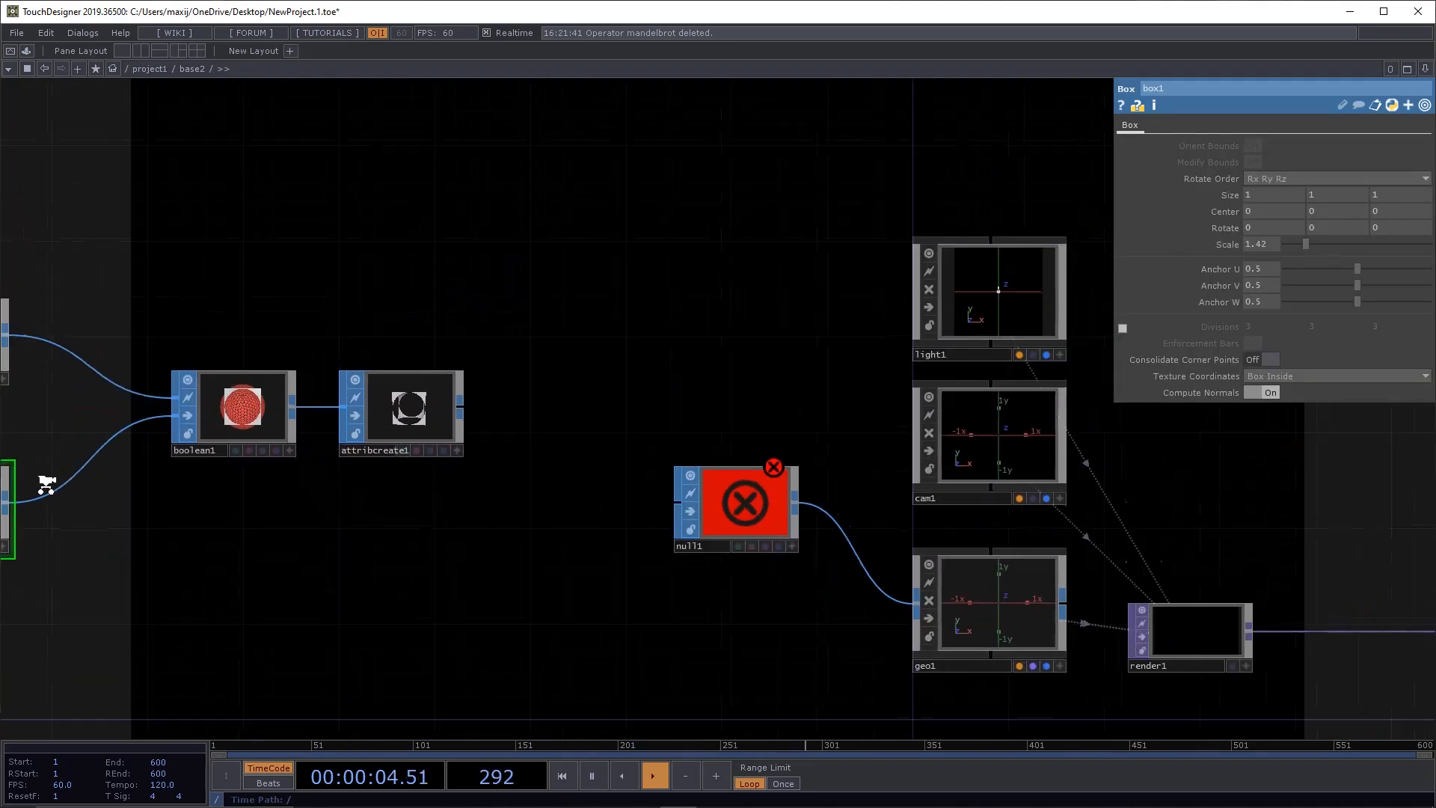
{"action": "left_click_drag", "start_coordinate": [184, 453], "coordinate": [489, 453]}
{"action": "scroll", "coordinate": [710, 412], "scroll_direction": "up", "scroll_amount": 5}
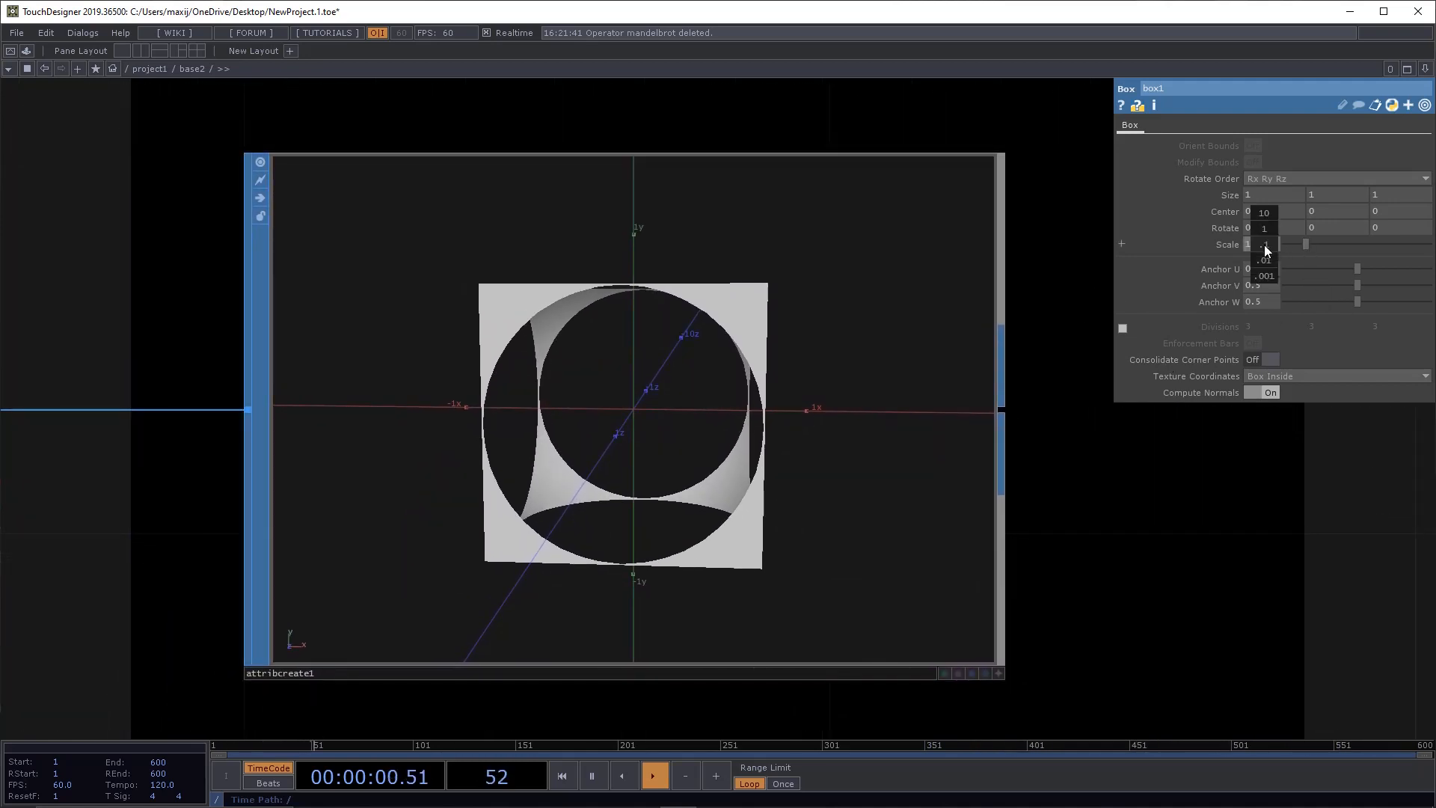
{"action": "middle_click_drag", "start_coordinate": [1278, 245], "coordinate": [1317, 245]}
Step: Examine the Attribute Create SOP's geometry in its viewer, first as a wireframe and again shaded from an oblique angle
{"action": "key", "text": "a"}
{"action": "key", "text": "w"}
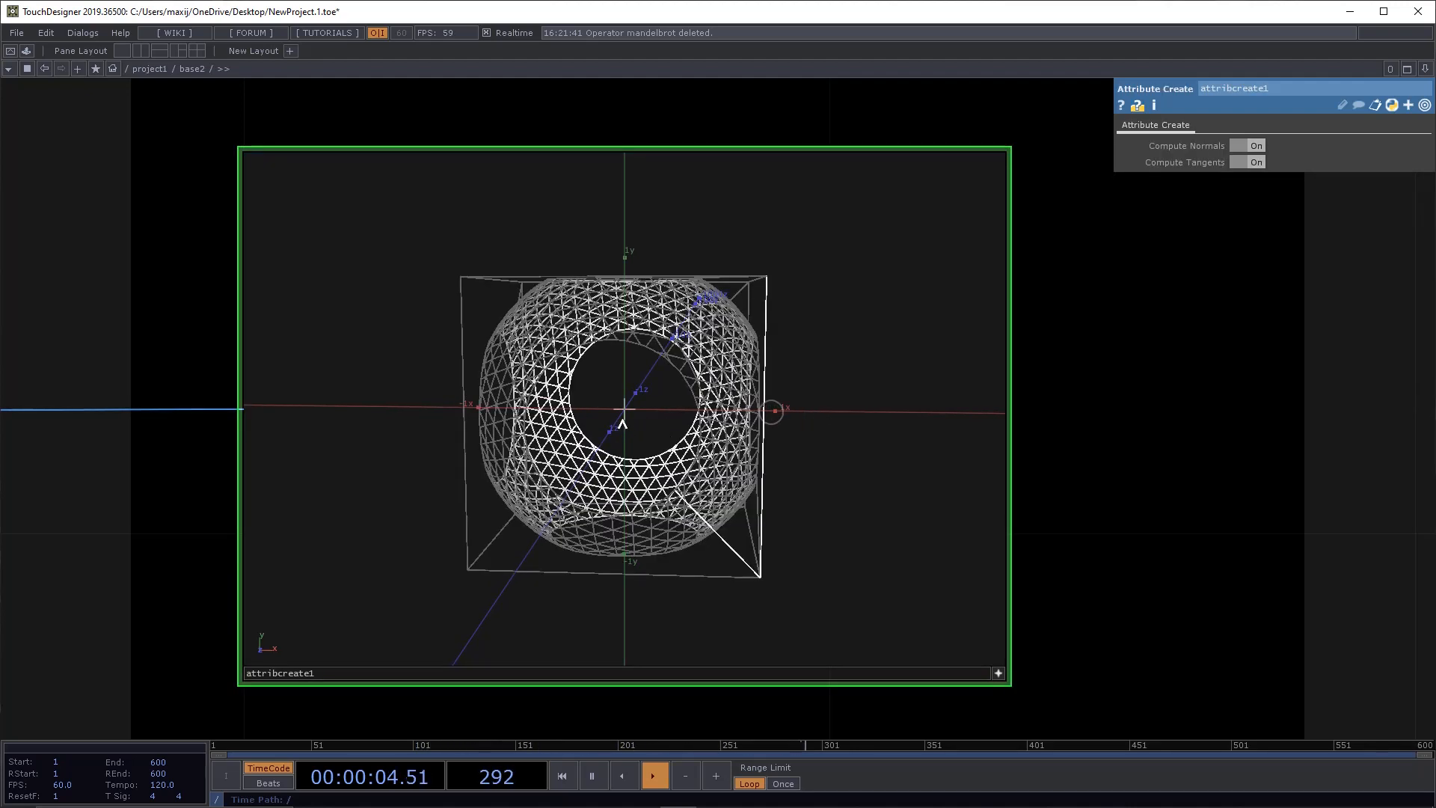
{"action": "key", "text": "w"}
{"action": "left_click_drag", "start_coordinate": [625, 424], "coordinate": [859, 426]}
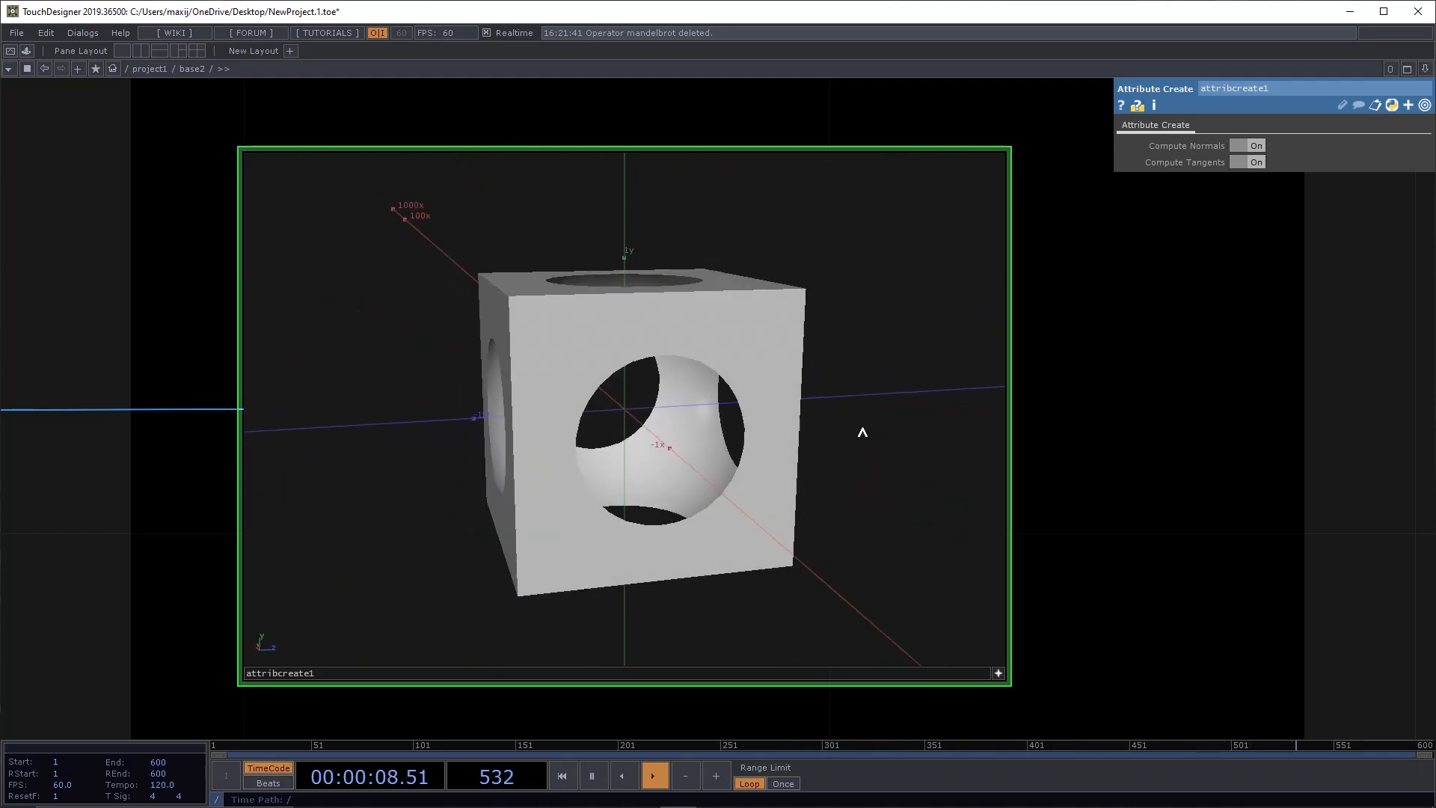
Step: Set the Box SOP's Scale to 1.43 and leave the Attribute Create SOP's viewer
{"action": "scroll", "coordinate": [835, 419], "scroll_direction": "down", "scroll_amount": 8}
{"action": "left_click", "coordinate": [130, 530]}
{"action": "scroll", "coordinate": [1062, 404], "scroll_direction": "up", "scroll_amount": 8}
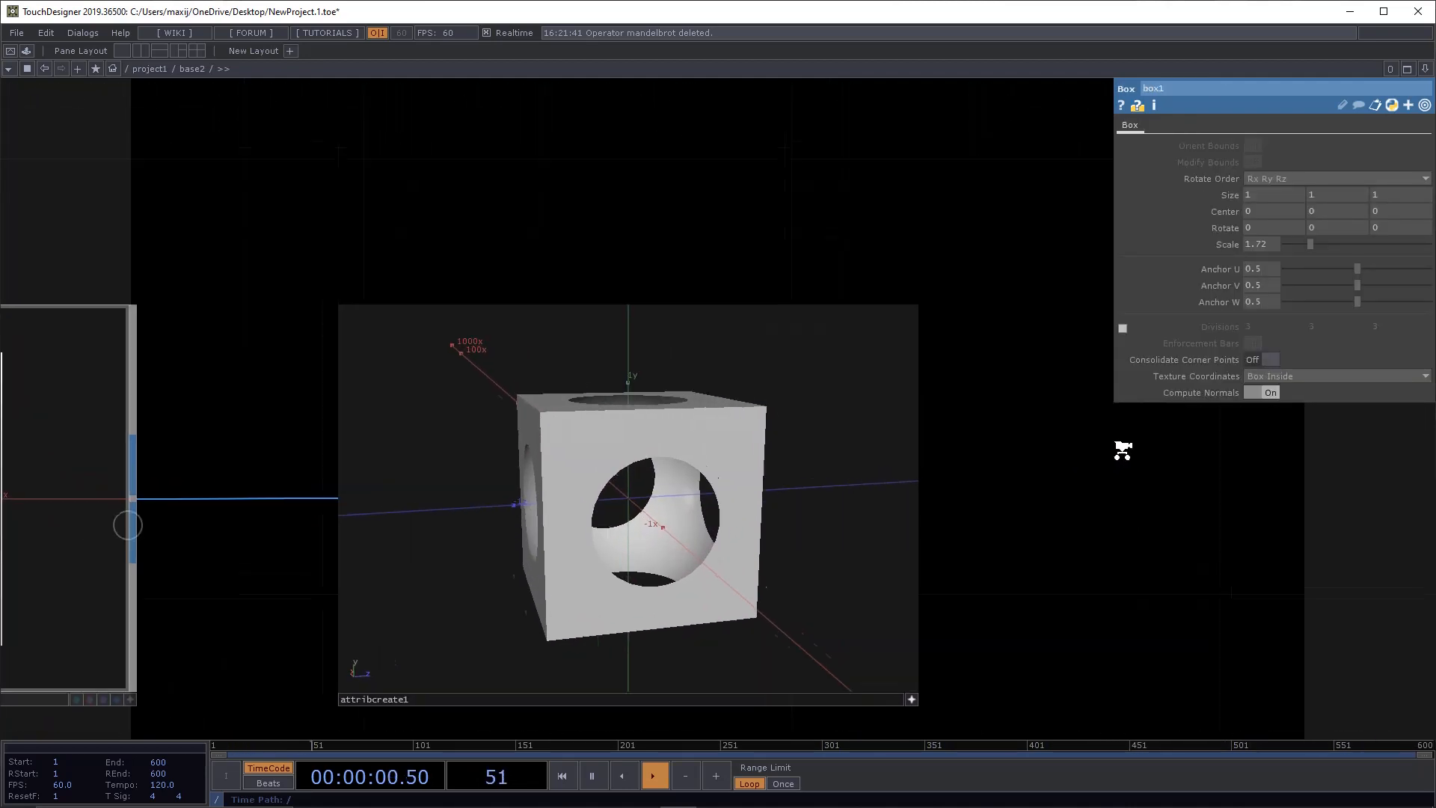
{"action": "mouse_move", "coordinate": [1280, 242]}
{"action": "middle_mouse_down"}
{"action": "mouse_move", "coordinate": [1270, 254]}
{"action": "mouse_move", "coordinate": [1266, 221]}
{"action": "middle_mouse_up"}
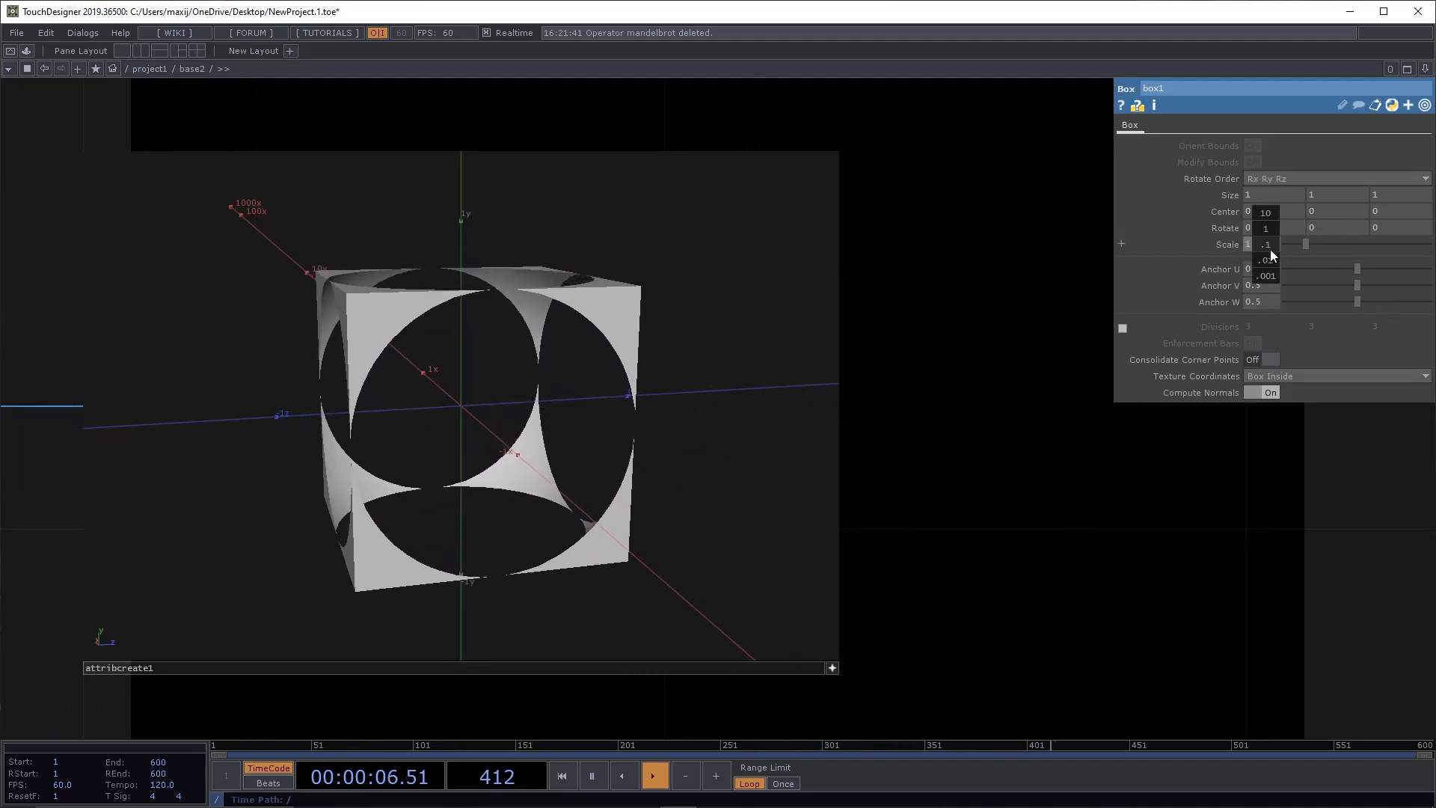
{"action": "middle_click_drag", "start_coordinate": [1270, 258], "coordinate": [1270, 257]}
{"action": "left_click_drag", "start_coordinate": [667, 343], "coordinate": [823, 394]}
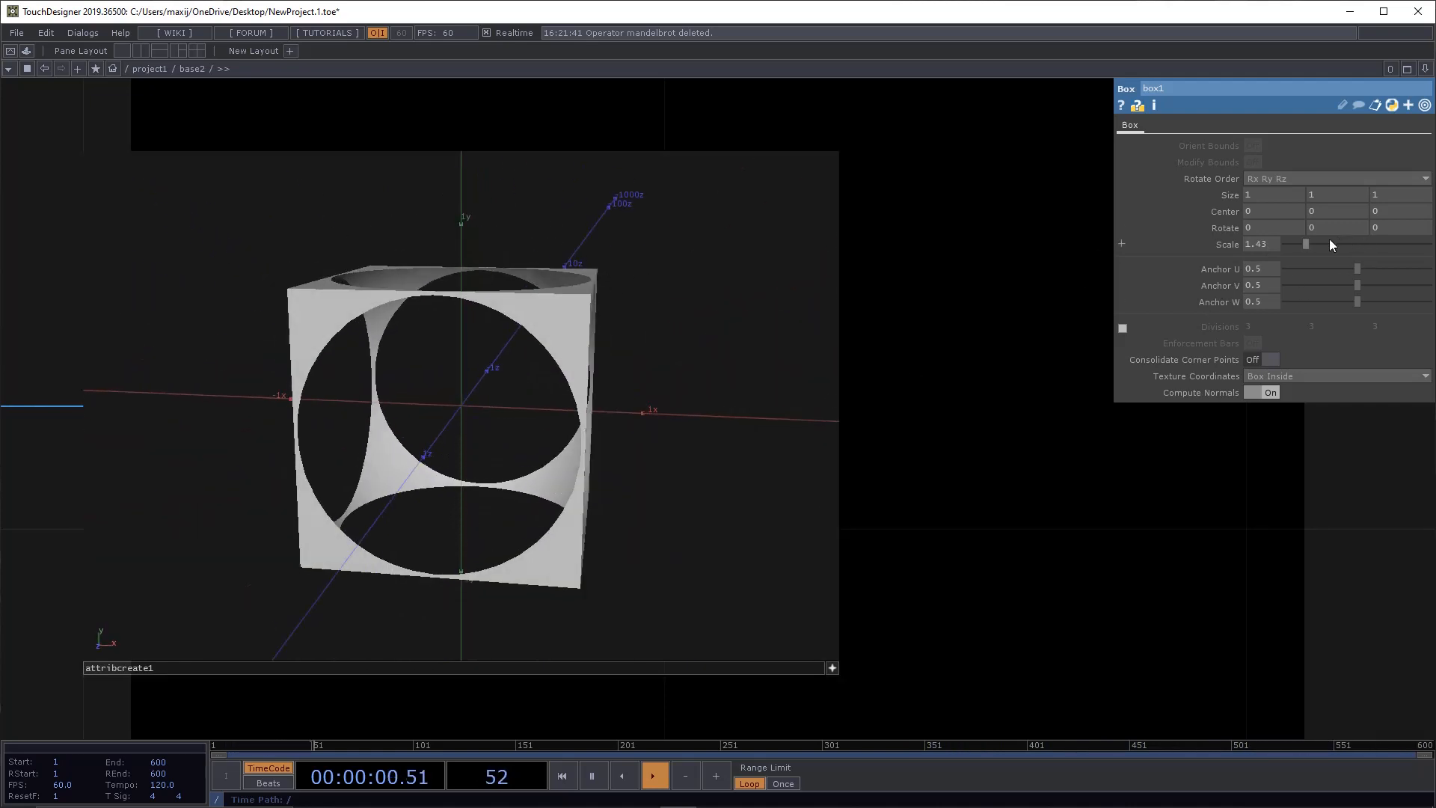
{"action": "mouse_move", "coordinate": [1330, 243]}
{"action": "left_mouse_down"}
{"action": "mouse_move", "coordinate": [1356, 245]}
{"action": "mouse_move", "coordinate": [1315, 251]}
{"action": "left_mouse_up"}
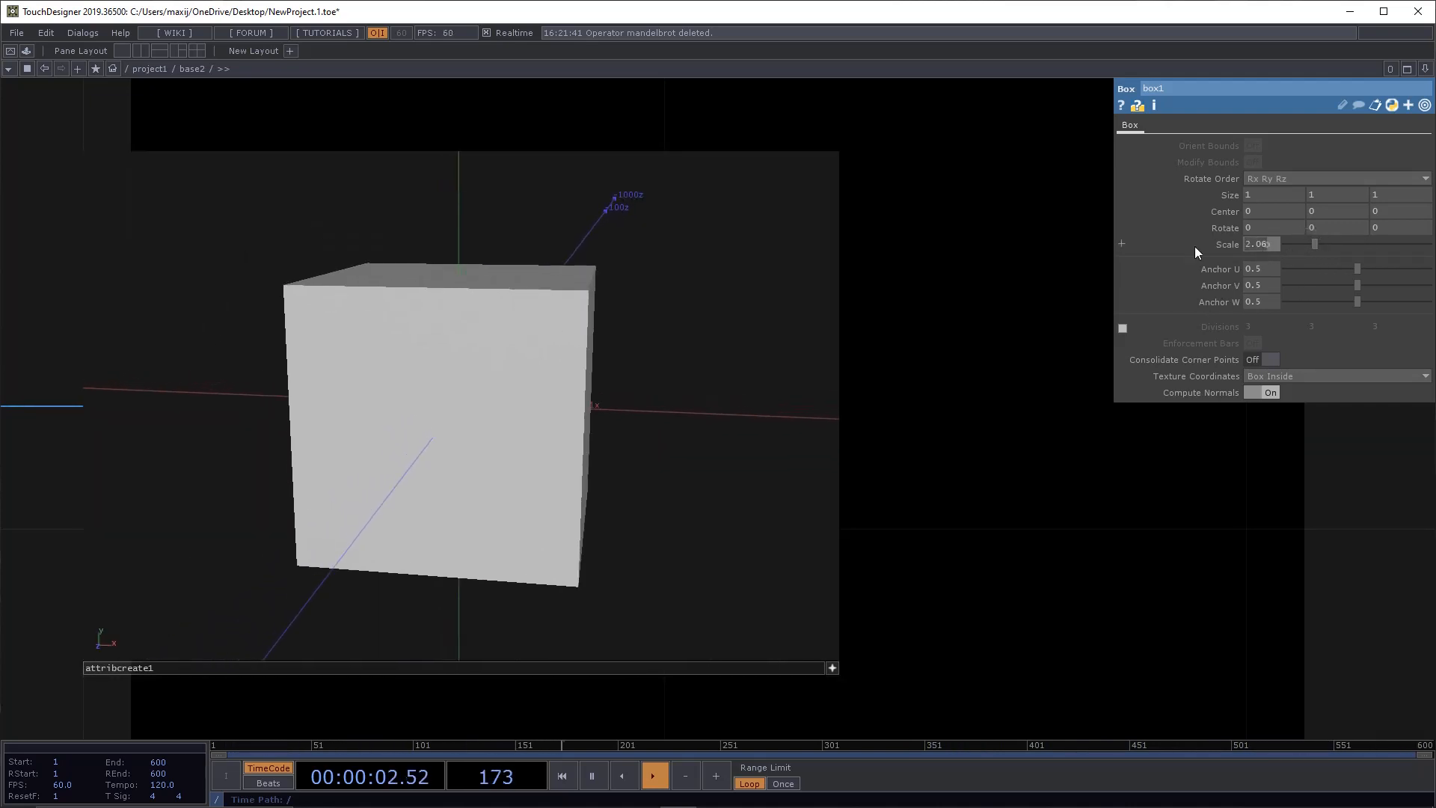
{"action": "key", "text": "ctrl+z"}
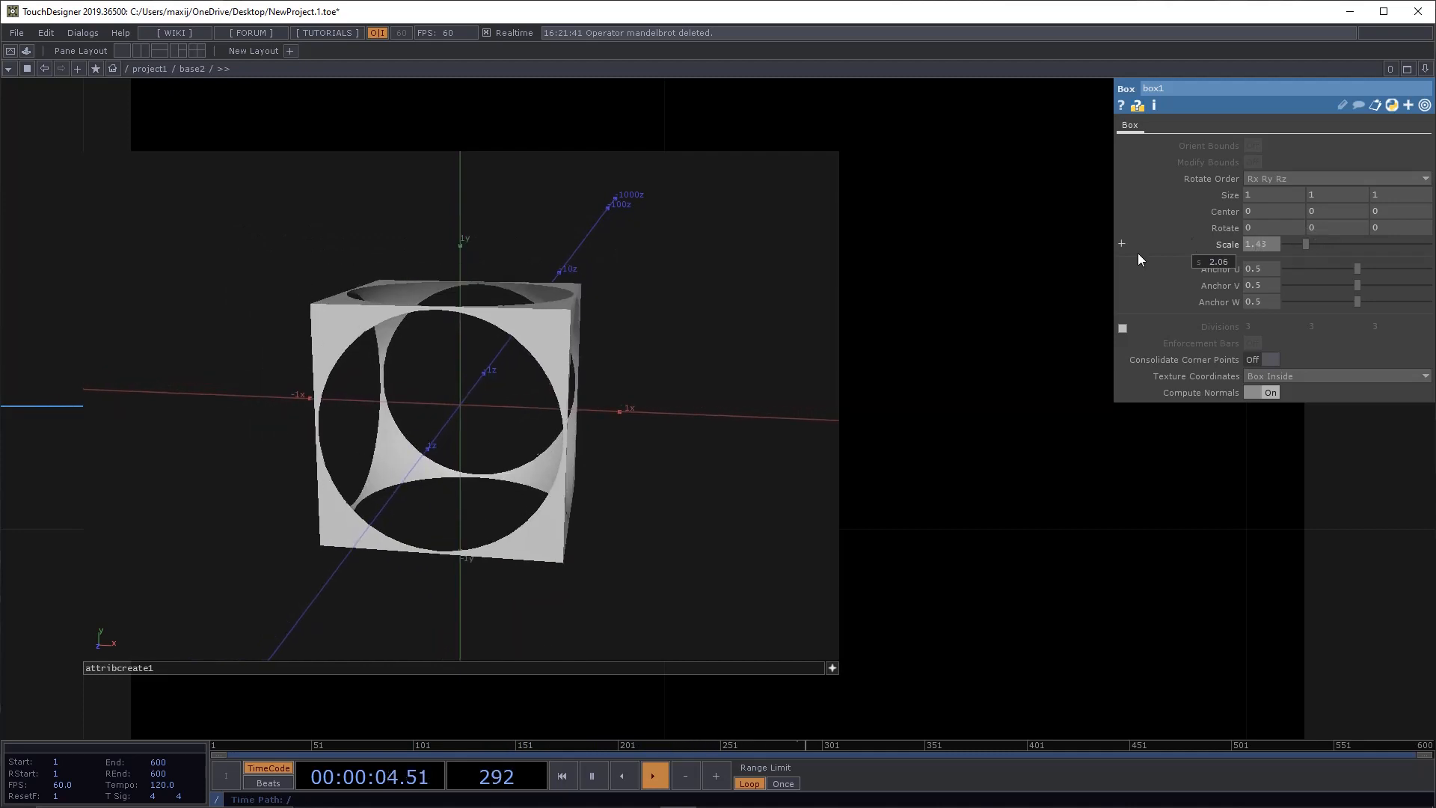
{"action": "left_click", "coordinate": [833, 665]}
Step: Add a Texture SOP wired to the Attribute Create SOP's output
{"action": "left_click_drag", "start_coordinate": [959, 579], "coordinate": [699, 488]}
{"action": "middle_click_drag", "start_coordinate": [699, 488], "coordinate": [702, 408]}
{"action": "left_click_drag", "start_coordinate": [709, 408], "coordinate": [655, 405]}
{"action": "right_click", "coordinate": [600, 415]}
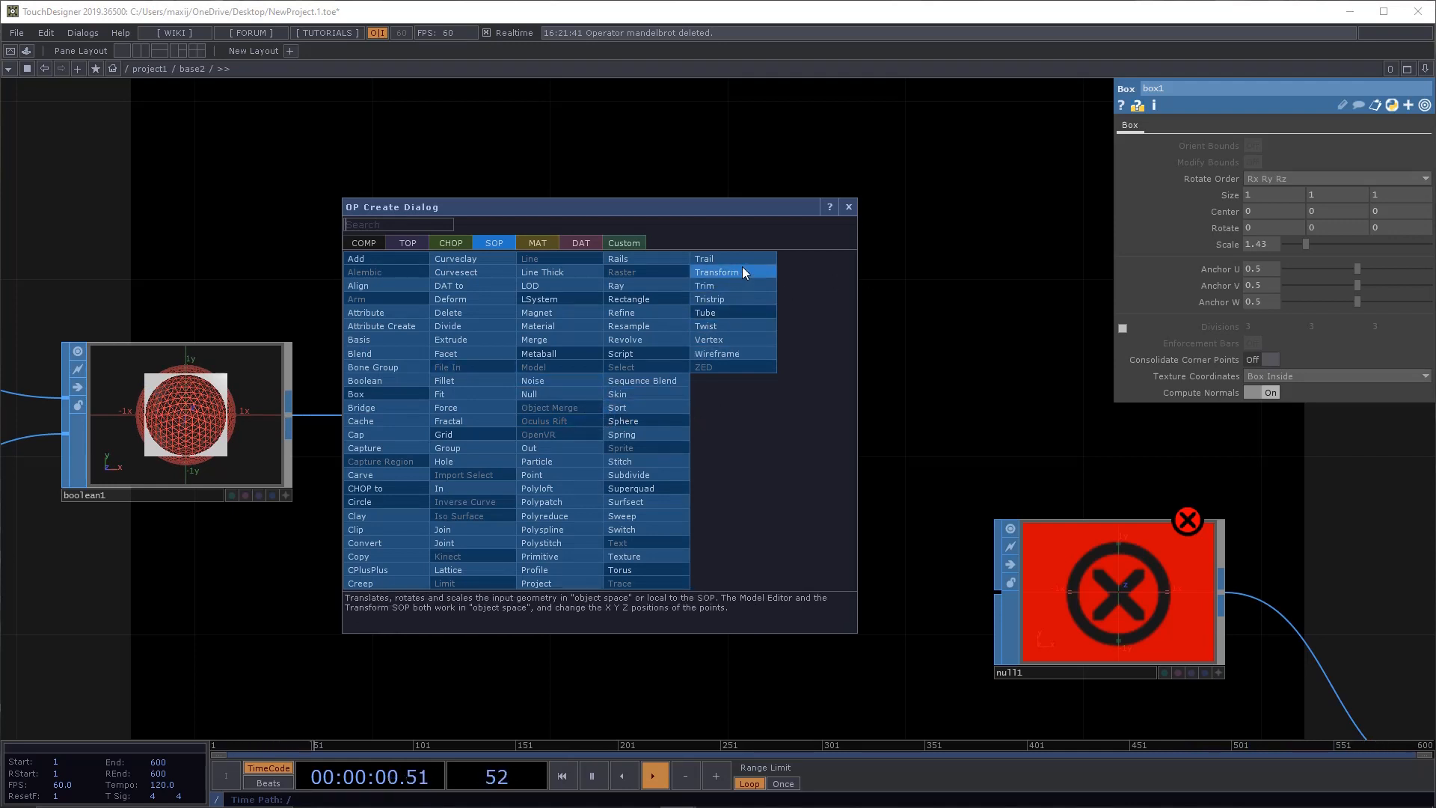
{"action": "left_click", "coordinate": [663, 556]}
{"action": "left_click", "coordinate": [804, 415]}
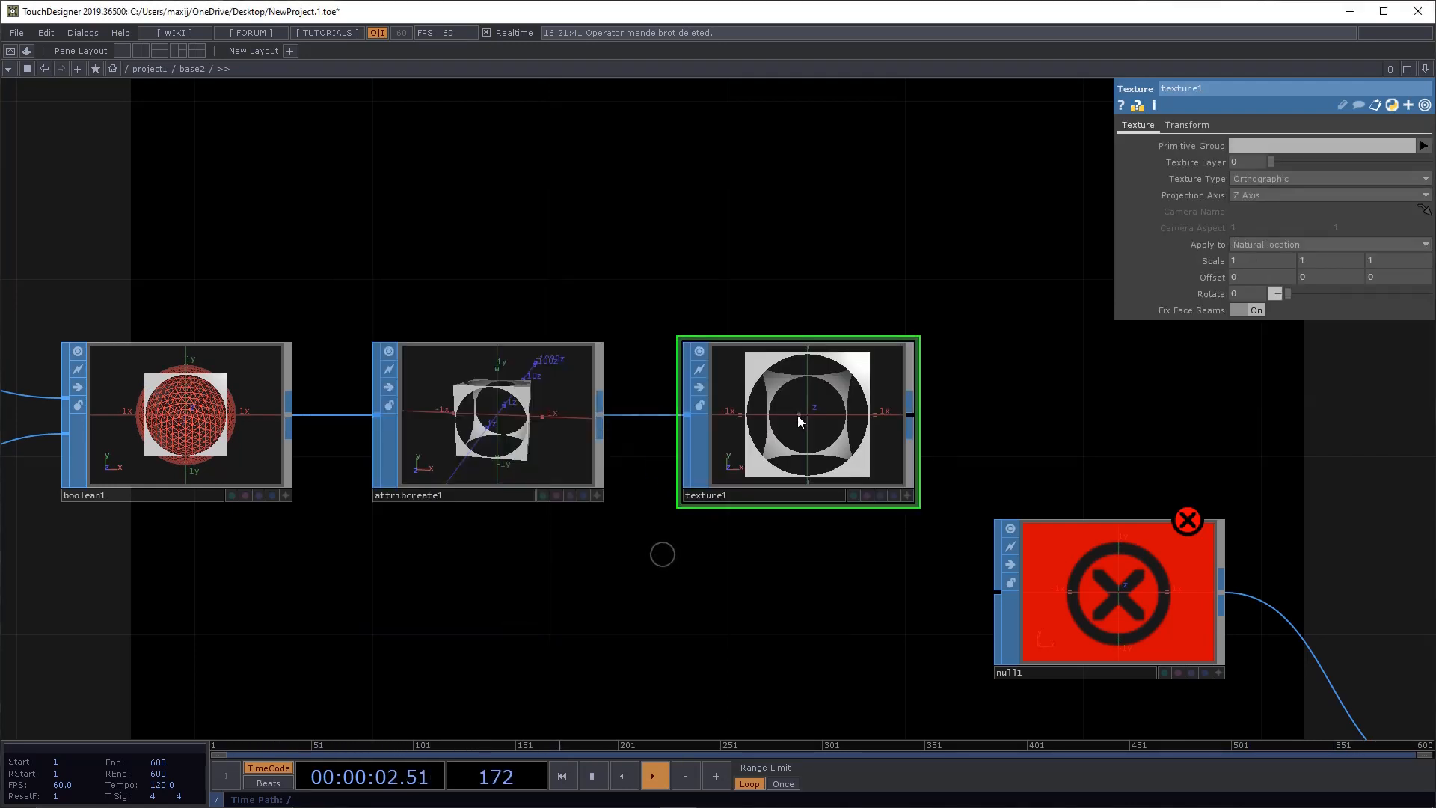
Step: Line up the Null SOP with the Texture SOP and wire the Texture SOP's output into it
{"action": "left_click_drag", "start_coordinate": [1032, 420], "coordinate": [454, 263]}
{"action": "left_click_drag", "start_coordinate": [863, 379], "coordinate": [683, 327]}
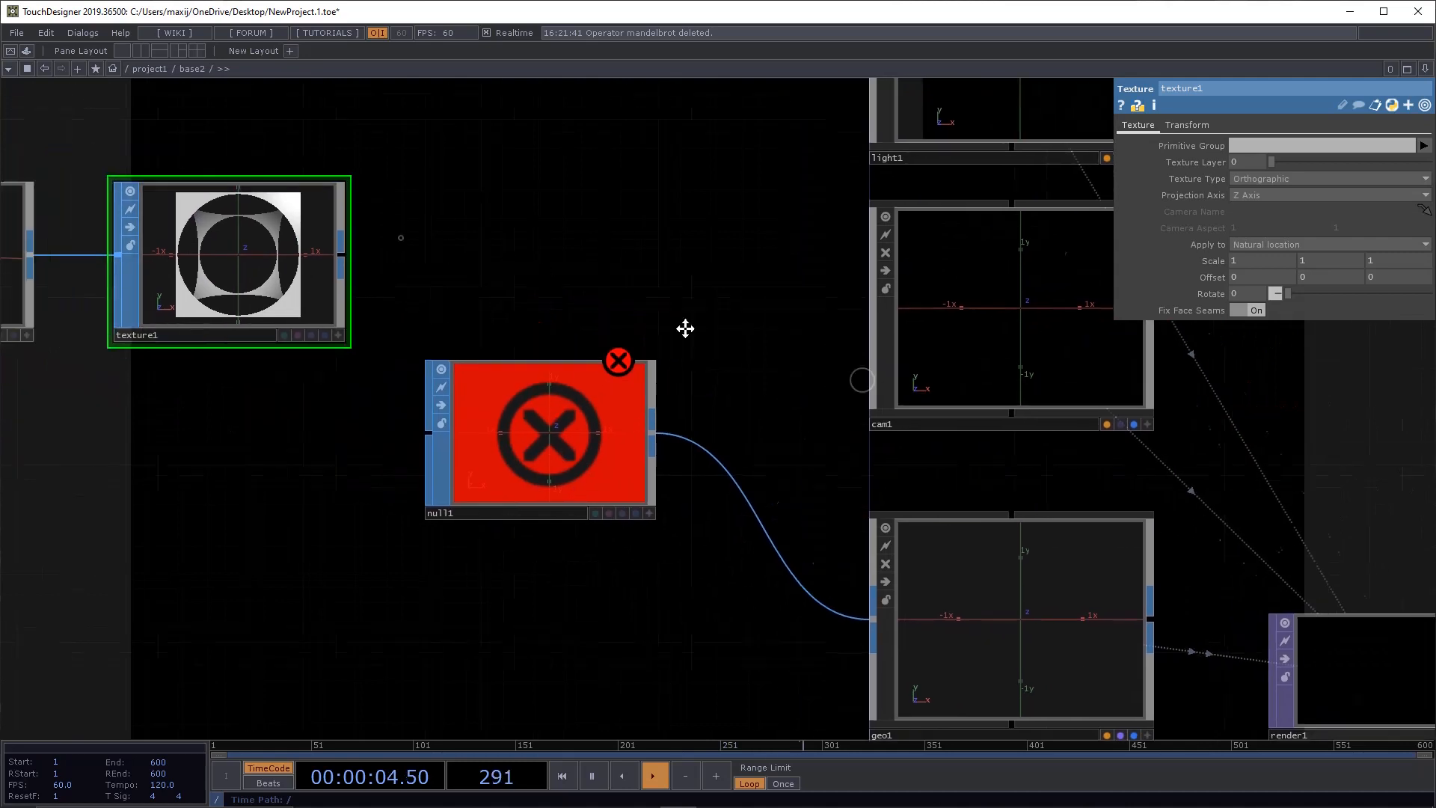
{"action": "left_click_drag", "start_coordinate": [401, 238], "coordinate": [605, 306]}
{"action": "left_click_drag", "start_coordinate": [783, 474], "coordinate": [827, 299]}
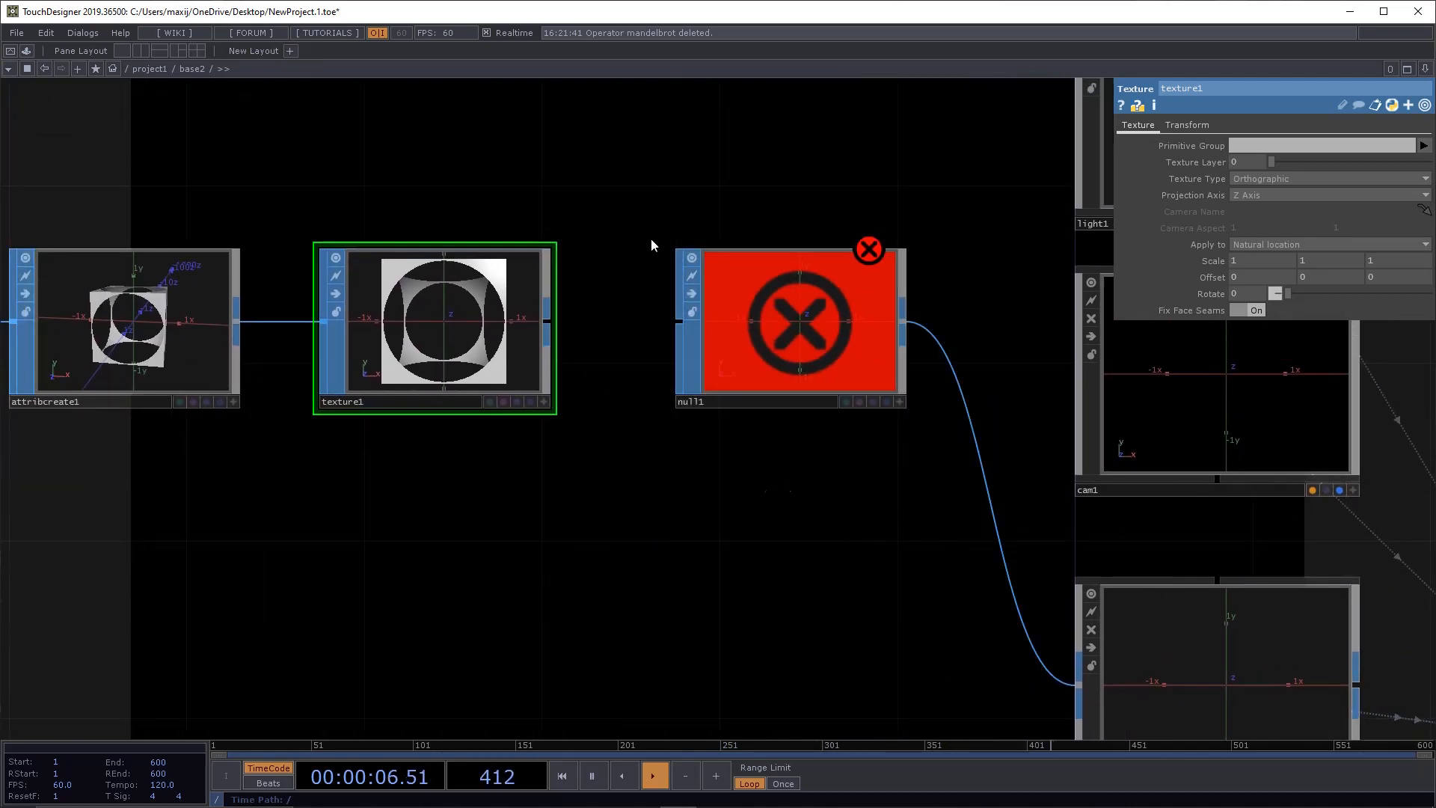
{"action": "left_click_drag", "start_coordinate": [579, 319], "coordinate": [573, 316]}
{"action": "left_click_drag", "start_coordinate": [594, 241], "coordinate": [626, 320]}
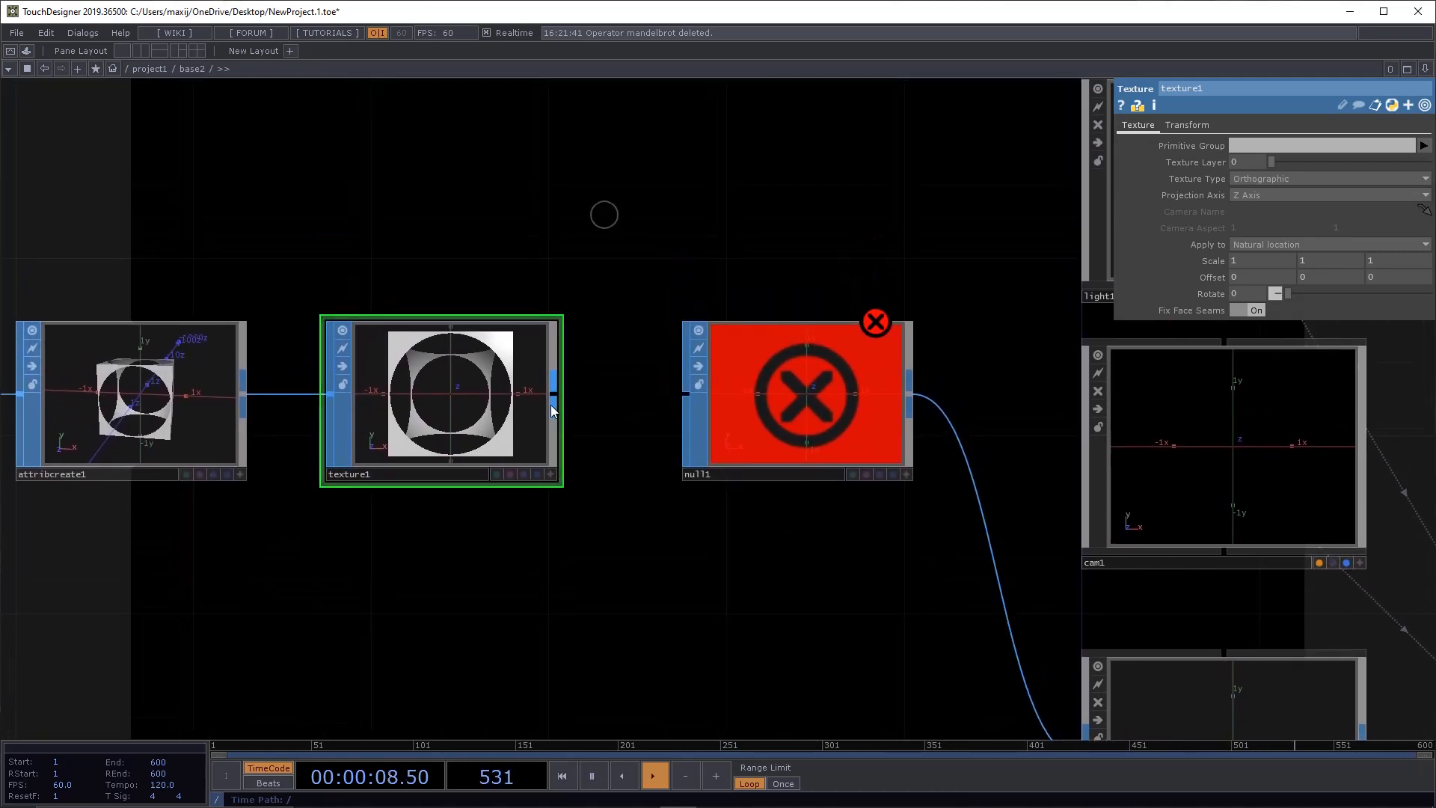
{"action": "left_click_drag", "start_coordinate": [895, 593], "coordinate": [829, 535]}
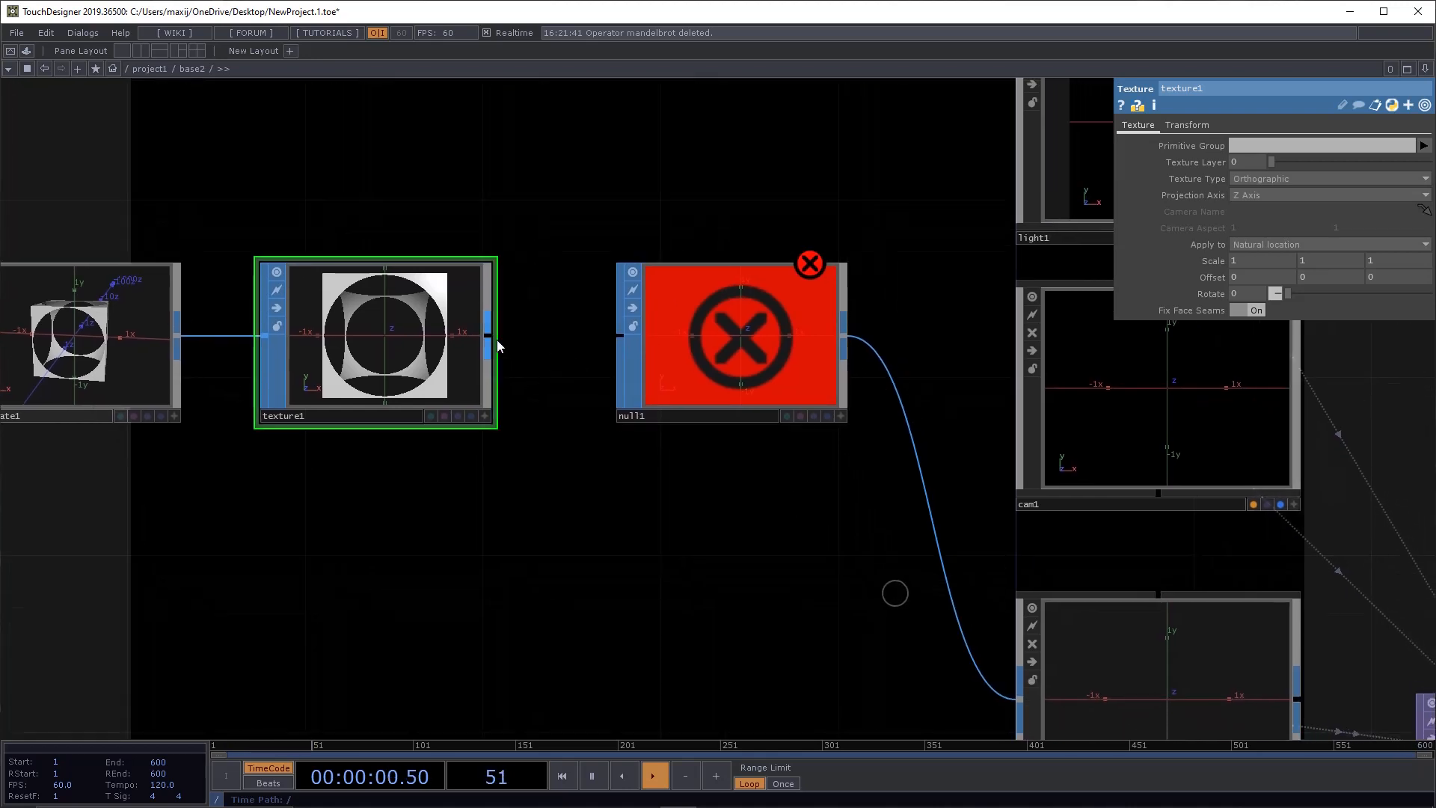
{"action": "left_click_drag", "start_coordinate": [492, 340], "coordinate": [618, 336]}
Step: Turn off the node viewers of all operators in the network
{"action": "left_click_drag", "start_coordinate": [559, 218], "coordinate": [1061, 534]}
{"action": "left_click_drag", "start_coordinate": [864, 438], "coordinate": [859, 578]}
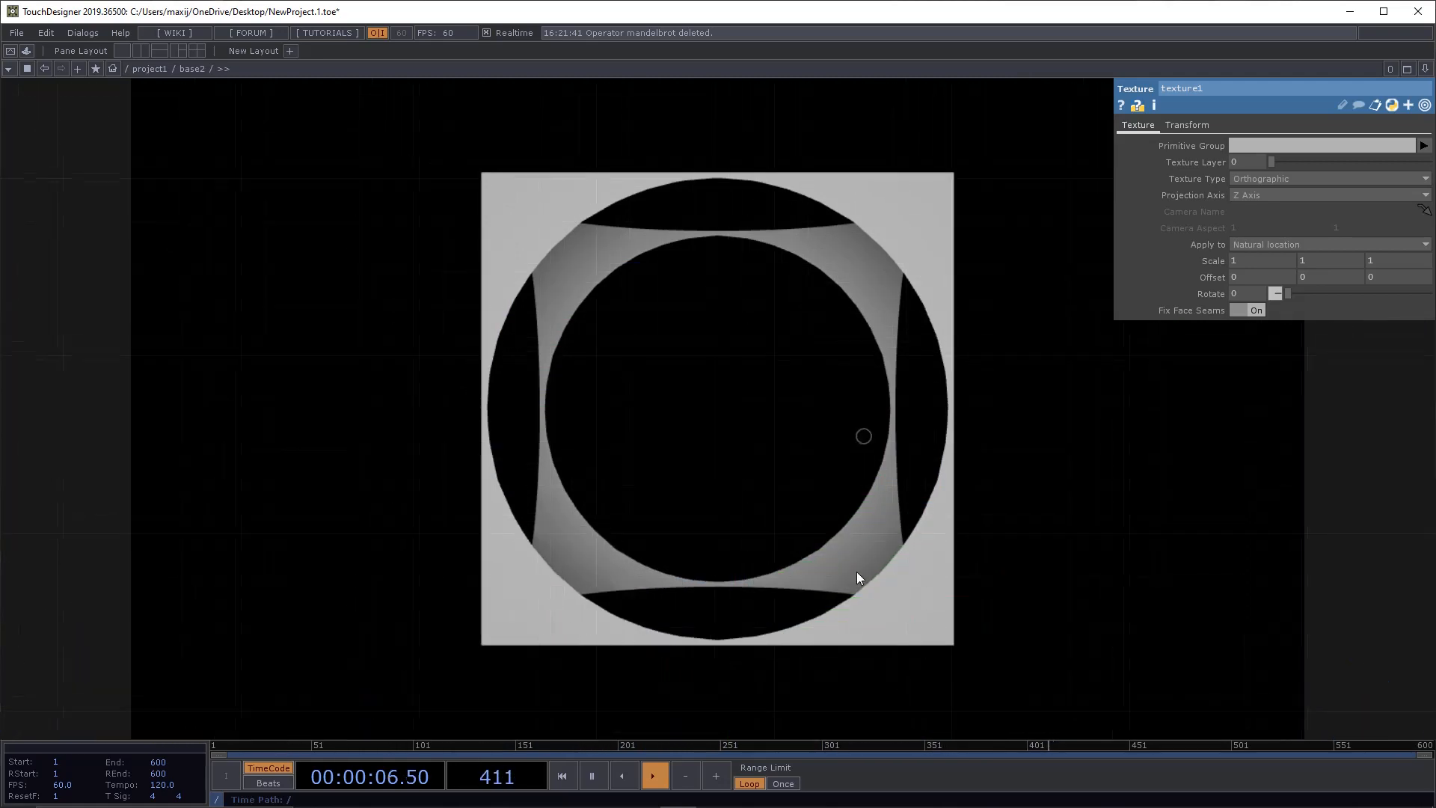
{"action": "left_click_drag", "start_coordinate": [651, 484], "coordinate": [522, 239]}
{"action": "left_click_drag", "start_coordinate": [854, 410], "coordinate": [953, 369]}
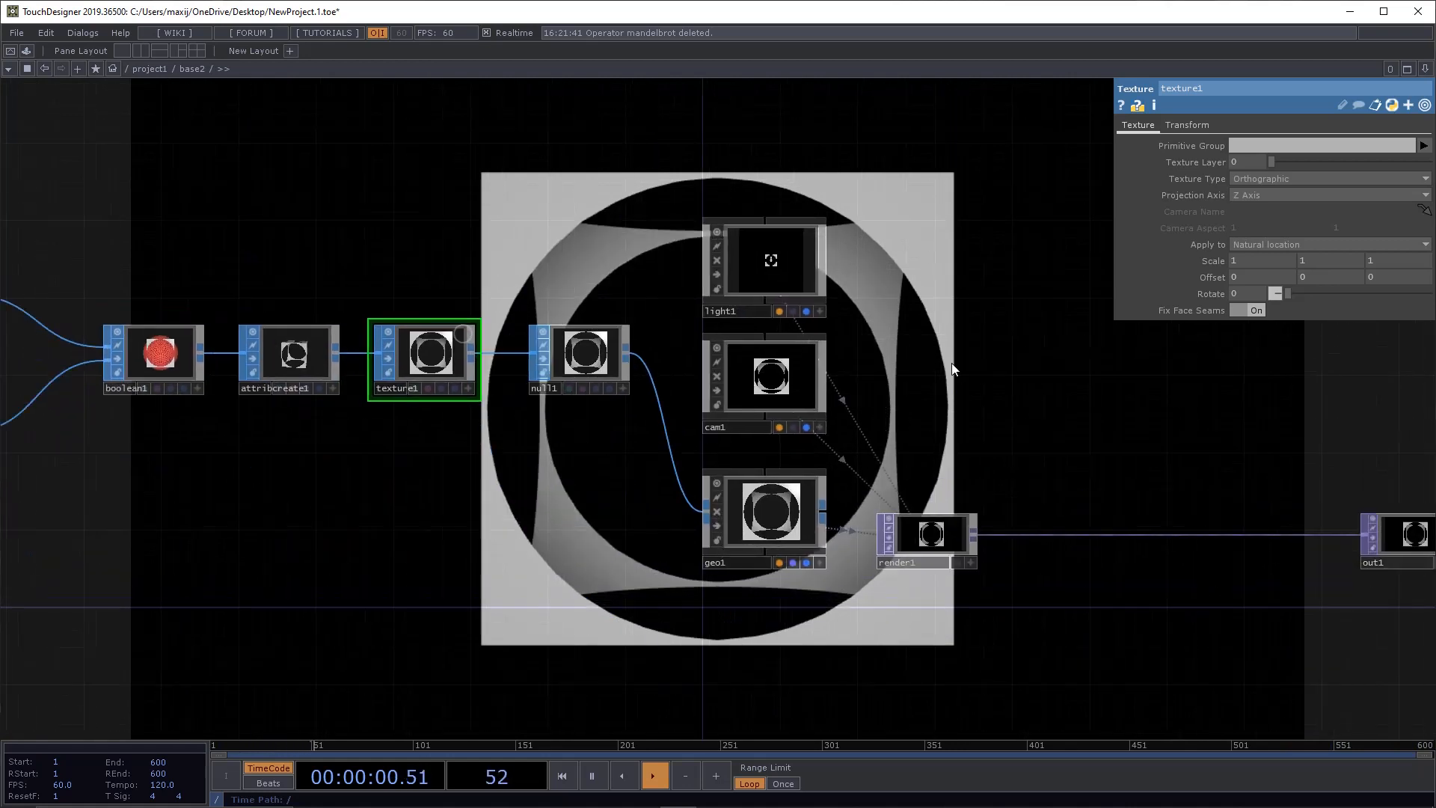
{"action": "key", "text": "ctrl+a"}
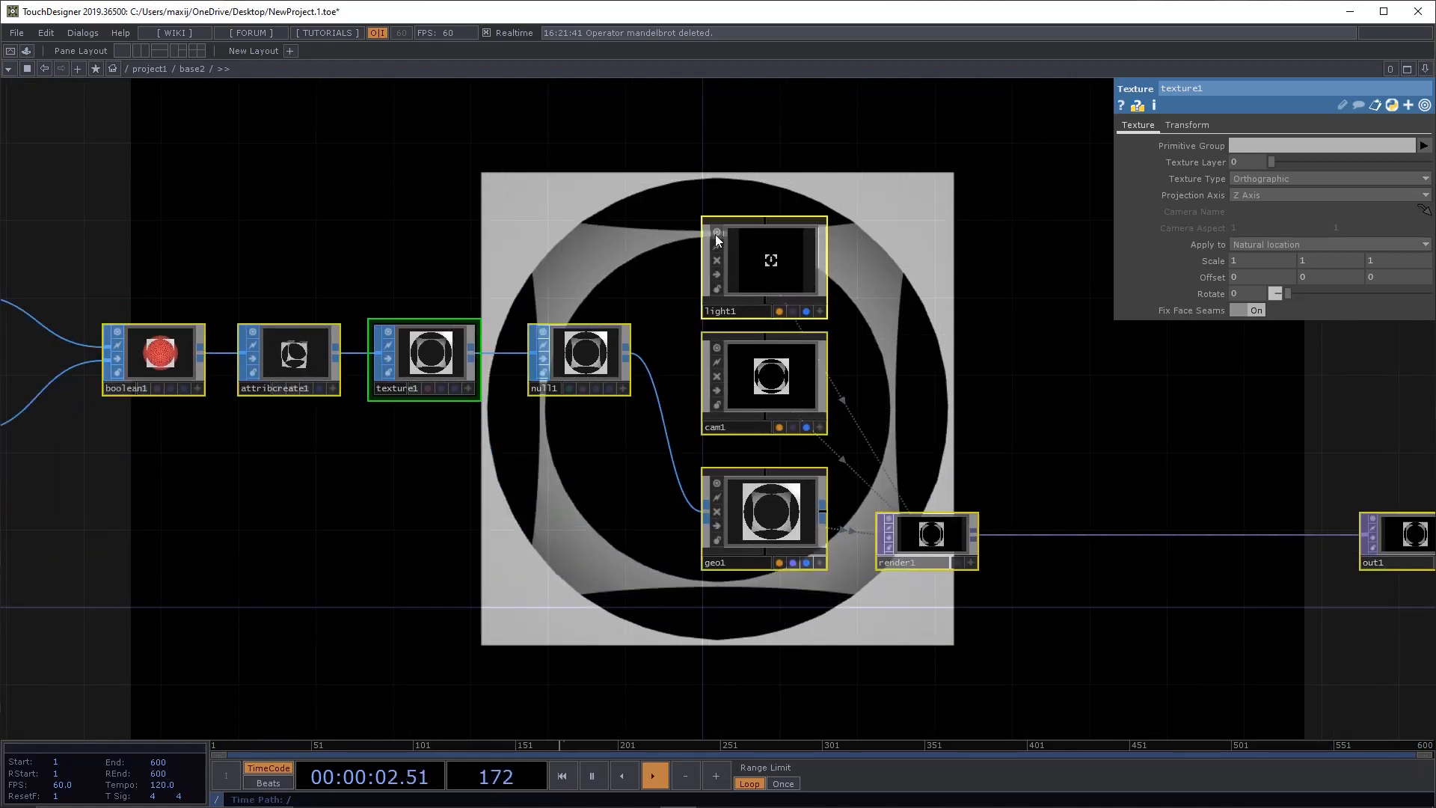
{"action": "left_click", "coordinate": [716, 231]}
{"action": "left_click", "coordinate": [685, 246]}
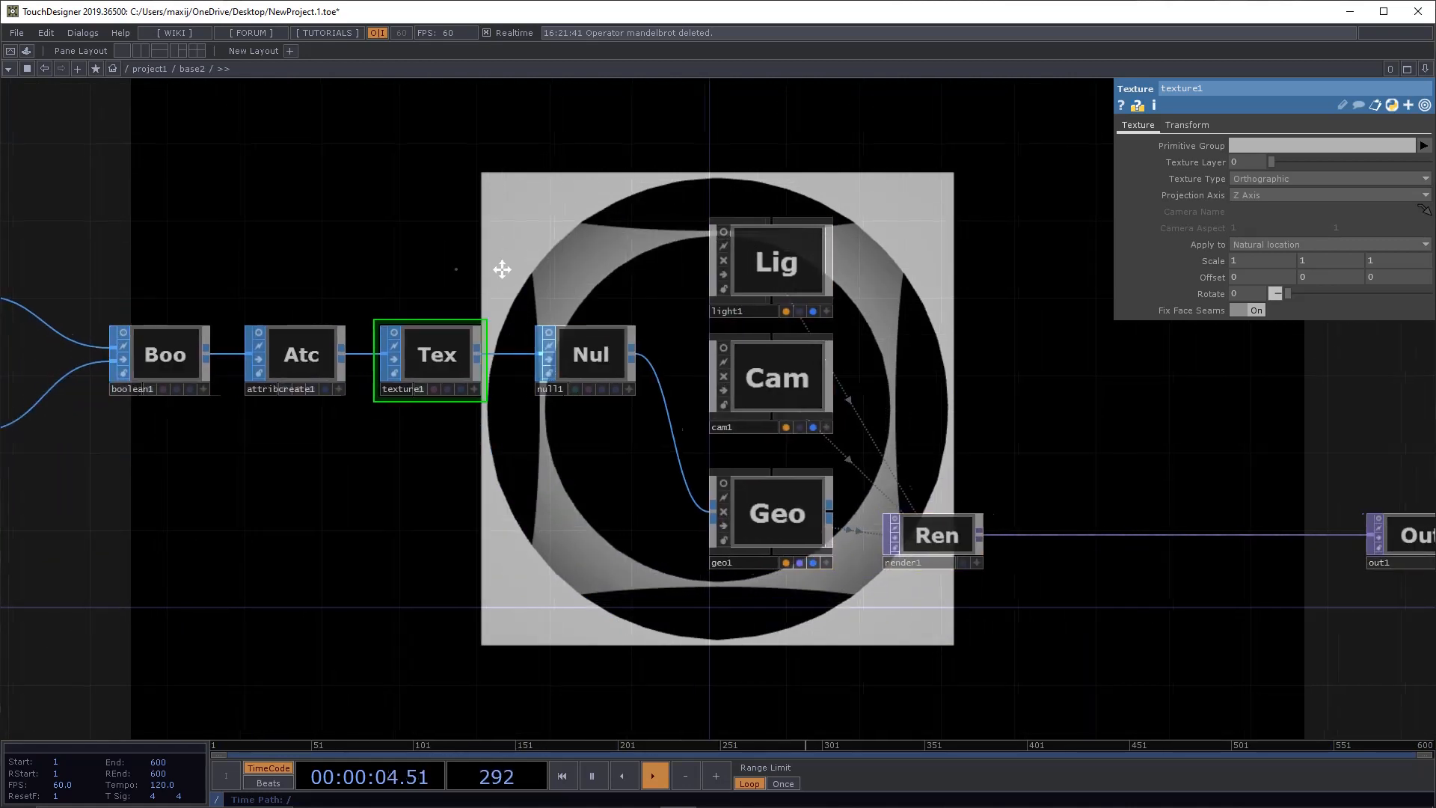
{"action": "scroll", "coordinate": [734, 301], "scroll_direction": "down", "scroll_amount": 3}
{"action": "scroll", "coordinate": [885, 411], "scroll_direction": "up", "scroll_amount": 8}
{"action": "scroll", "coordinate": [909, 385], "scroll_direction": "down", "scroll_amount": 5}
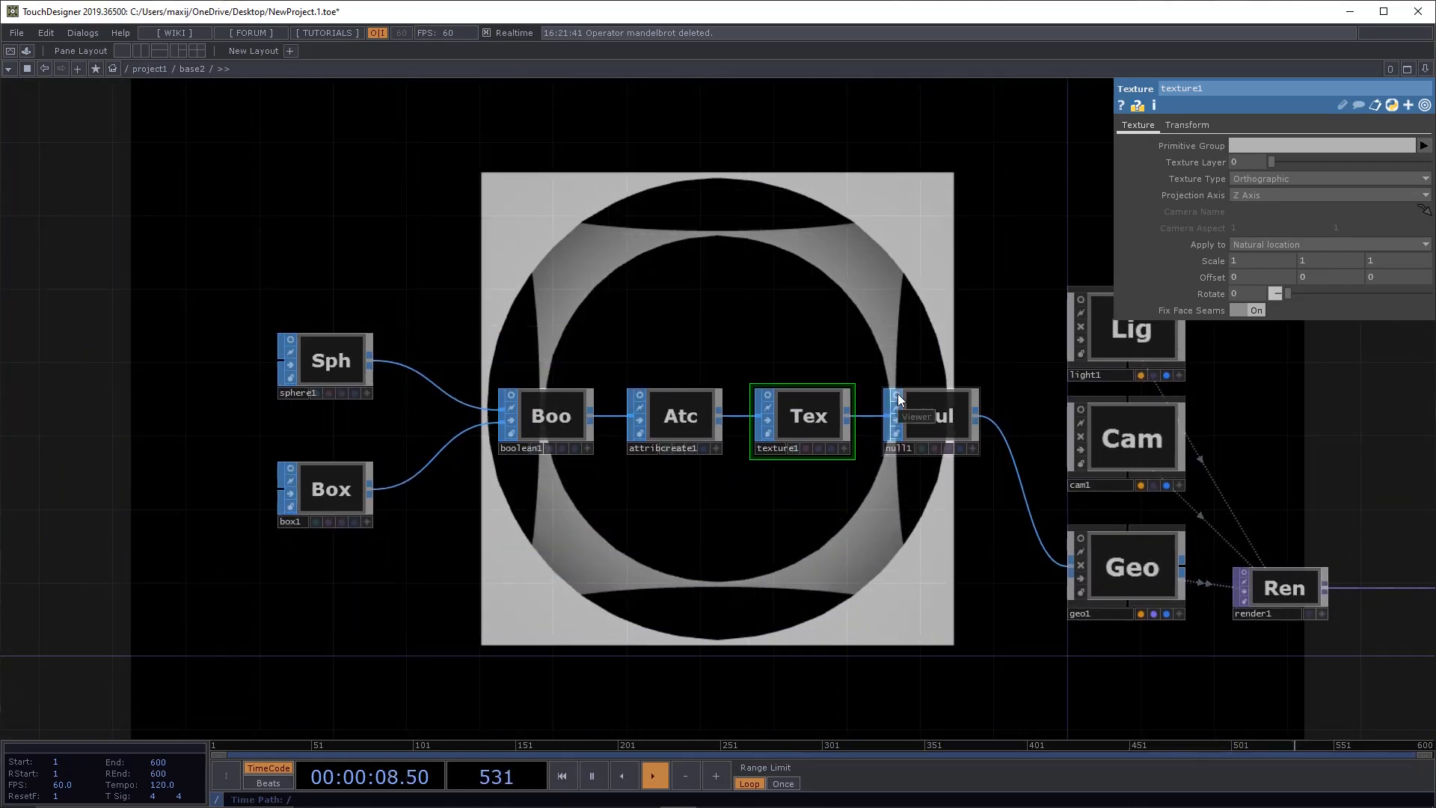
{"action": "scroll", "coordinate": [902, 419], "scroll_direction": "up", "scroll_amount": 2}
{"action": "left_click_drag", "start_coordinate": [924, 516], "coordinate": [737, 263]}
{"action": "left_click_drag", "start_coordinate": [670, 554], "coordinate": [715, 592]}
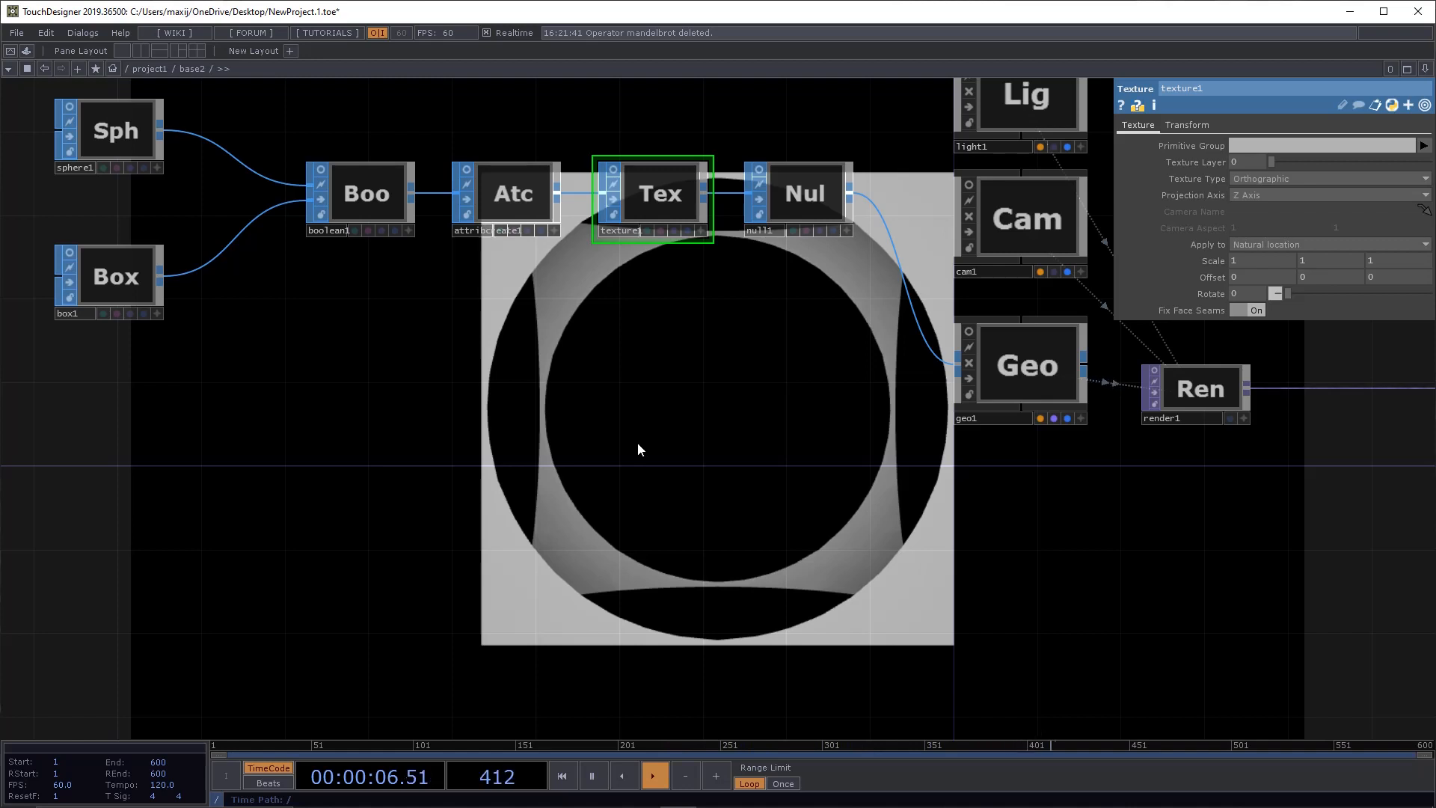
{"action": "left_click_drag", "start_coordinate": [637, 444], "coordinate": [527, 491]}
{"action": "left_click_drag", "start_coordinate": [649, 465], "coordinate": [833, 552]}
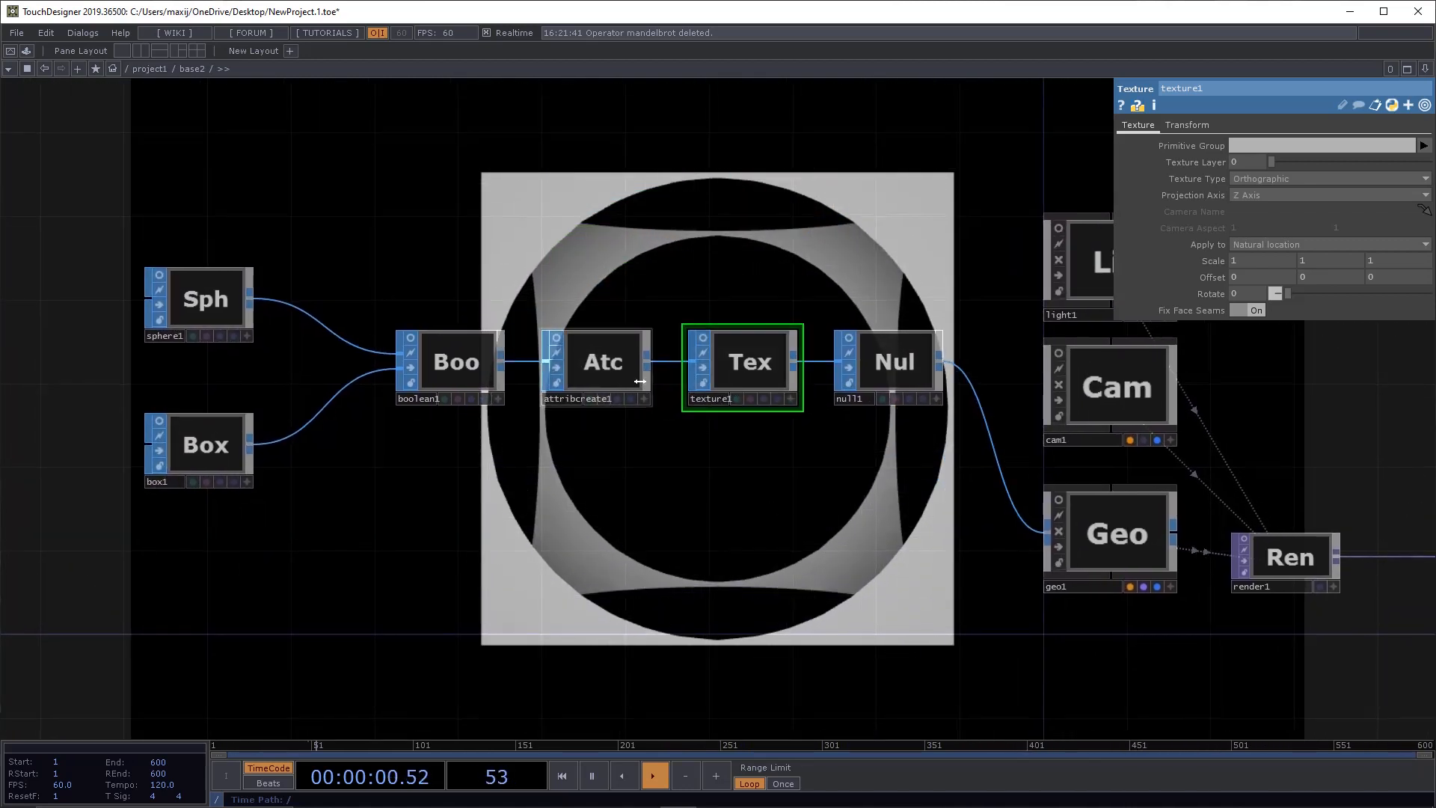
Step: Move the Sphere, Box, Boolean and Attribute Create SOPs away from the Texture SOP to open a gap in the chain
{"action": "left_click_drag", "start_coordinate": [768, 267], "coordinate": [797, 291]}
{"action": "right_click_drag", "start_coordinate": [627, 242], "coordinate": [232, 475]}
{"action": "left_click_drag", "start_coordinate": [718, 167], "coordinate": [919, 206]}
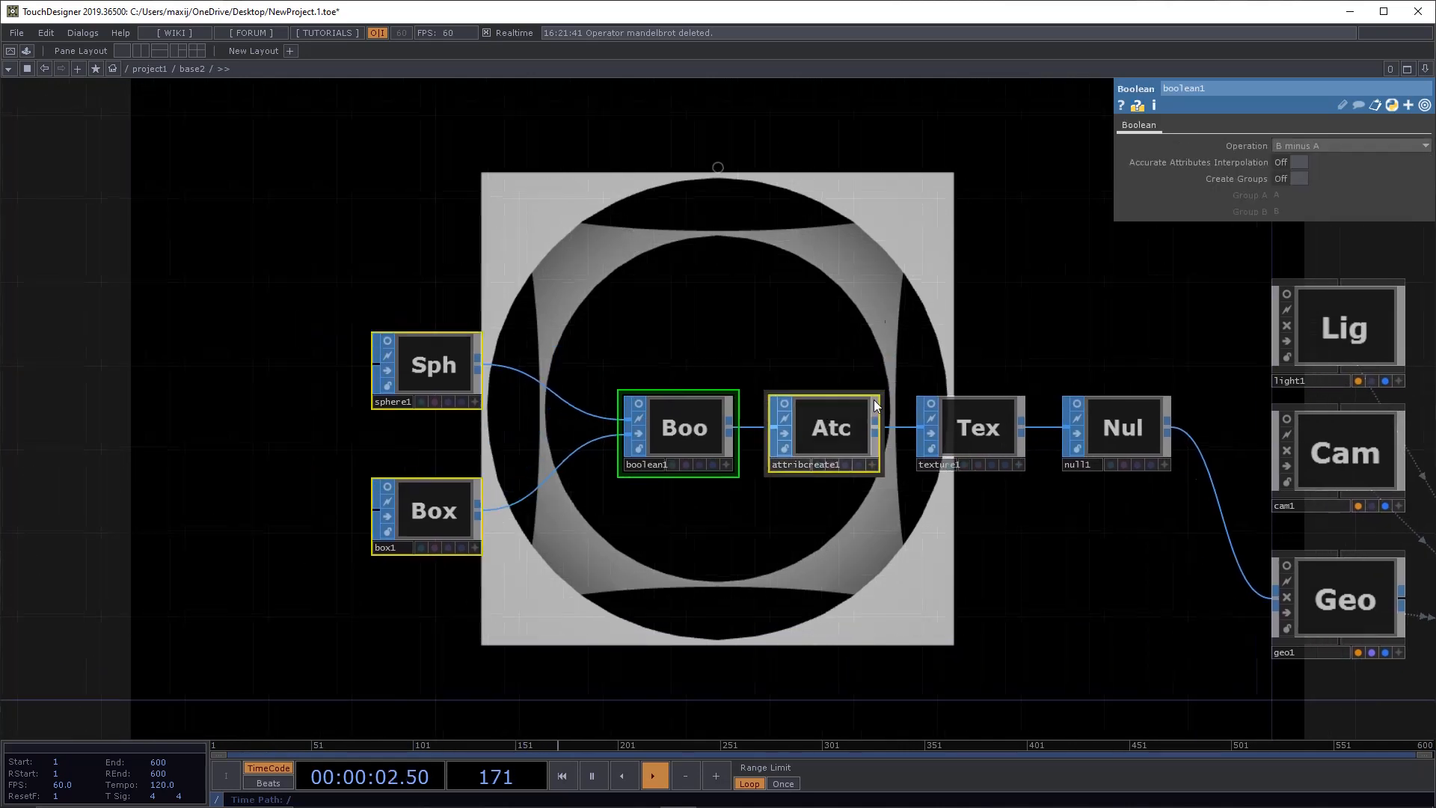
{"action": "left_click_drag", "start_coordinate": [827, 425], "coordinate": [574, 425]}
{"action": "left_click_drag", "start_coordinate": [812, 342], "coordinate": [820, 342]}
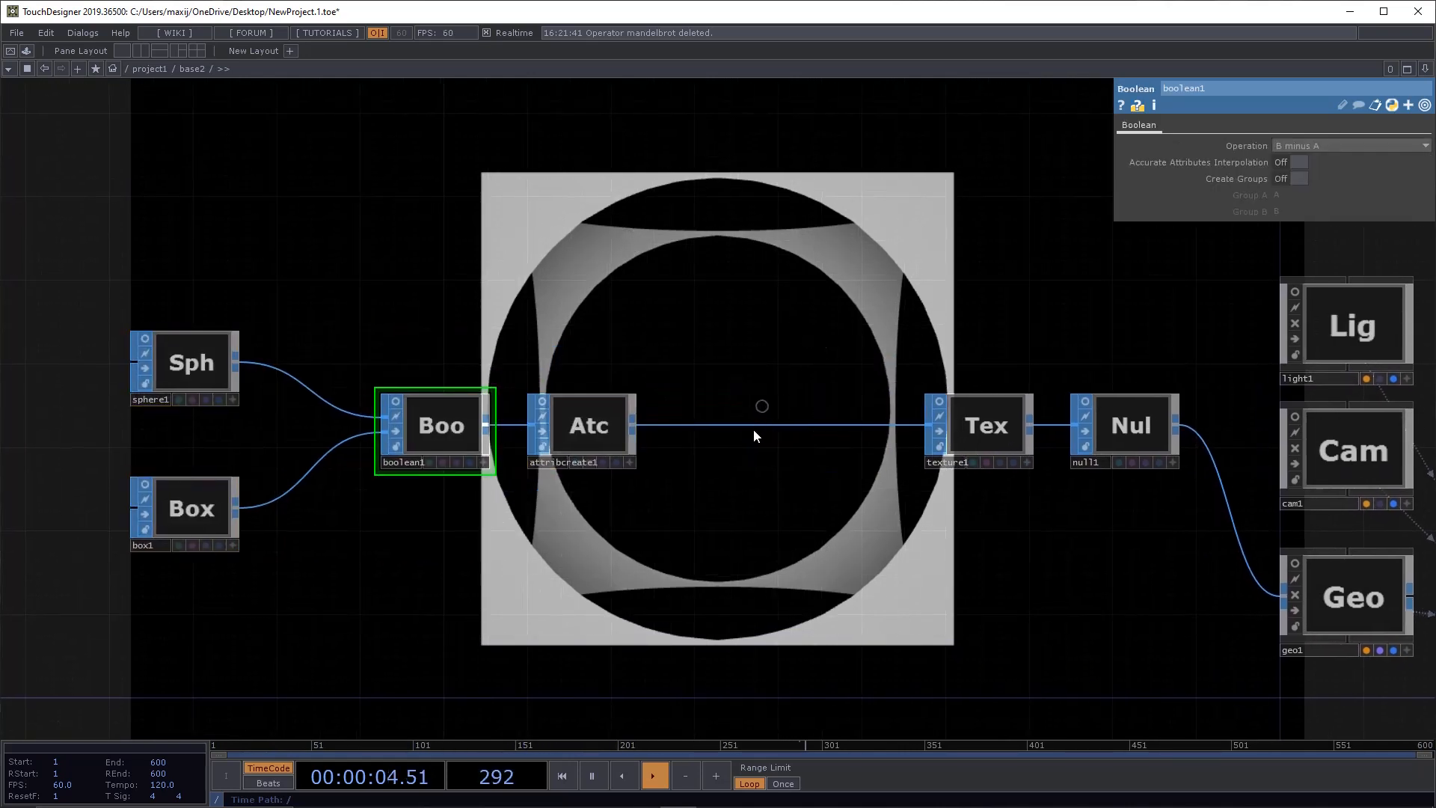
Step: Insert a Sweep SOP on the wire between the Attribute Create and Texture SOPs
{"action": "right_click", "coordinate": [752, 426]}
{"action": "left_click", "coordinate": [800, 408]}
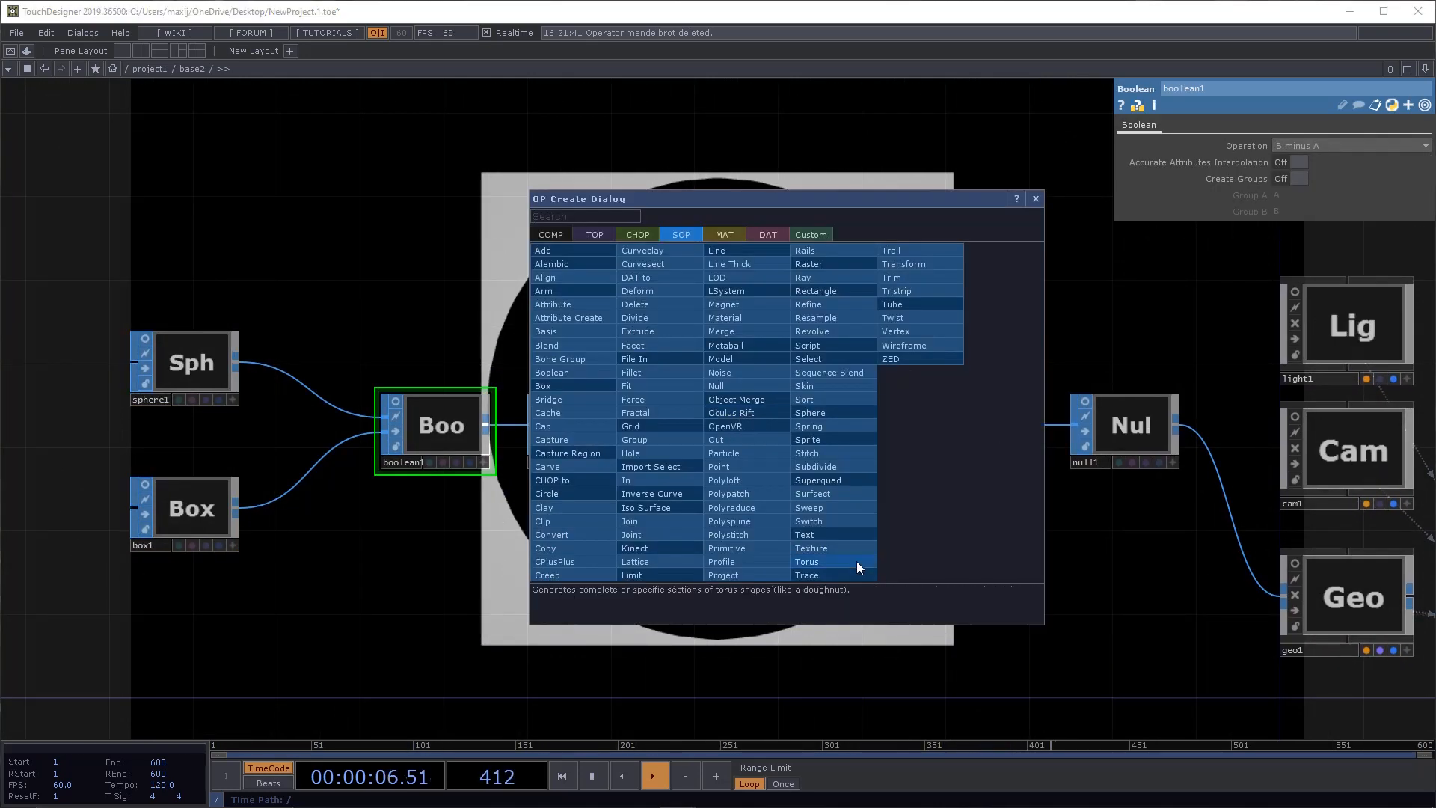
{"action": "left_click", "coordinate": [835, 508]}
{"action": "left_click", "coordinate": [828, 428]}
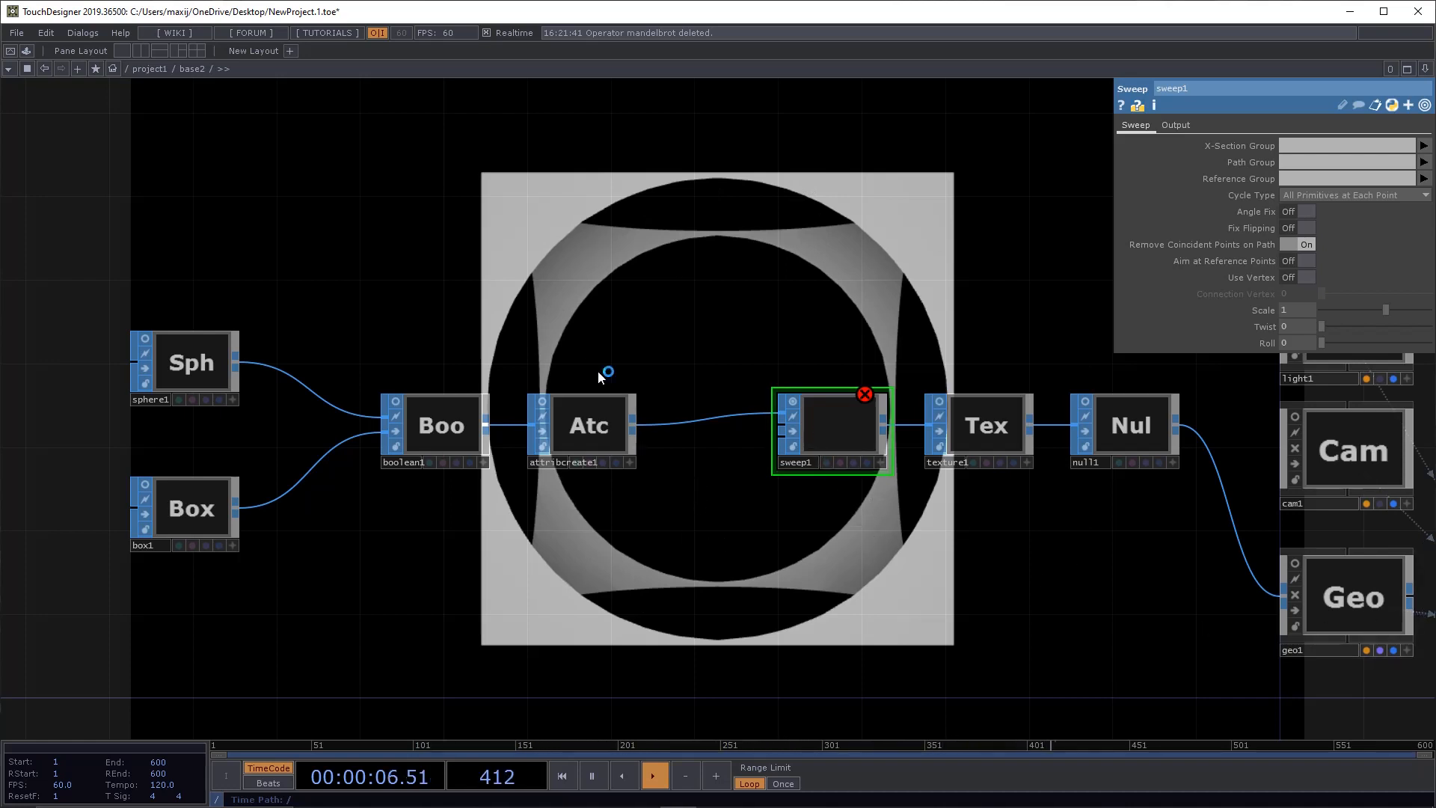
{"action": "scroll", "coordinate": [604, 425], "scroll_direction": "up", "scroll_amount": 3}
{"action": "key", "text": "Tab"}
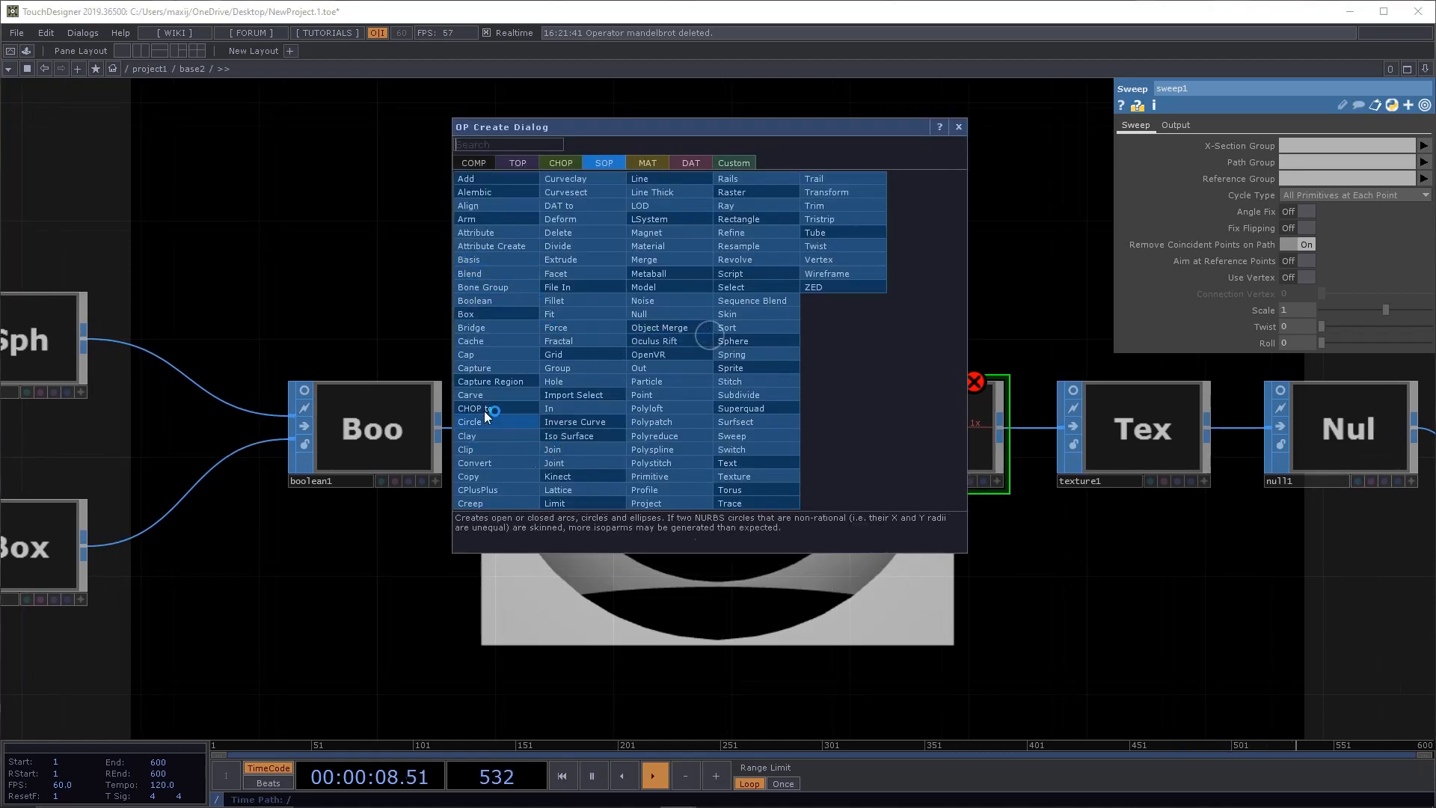
{"action": "left_click", "coordinate": [830, 662]}
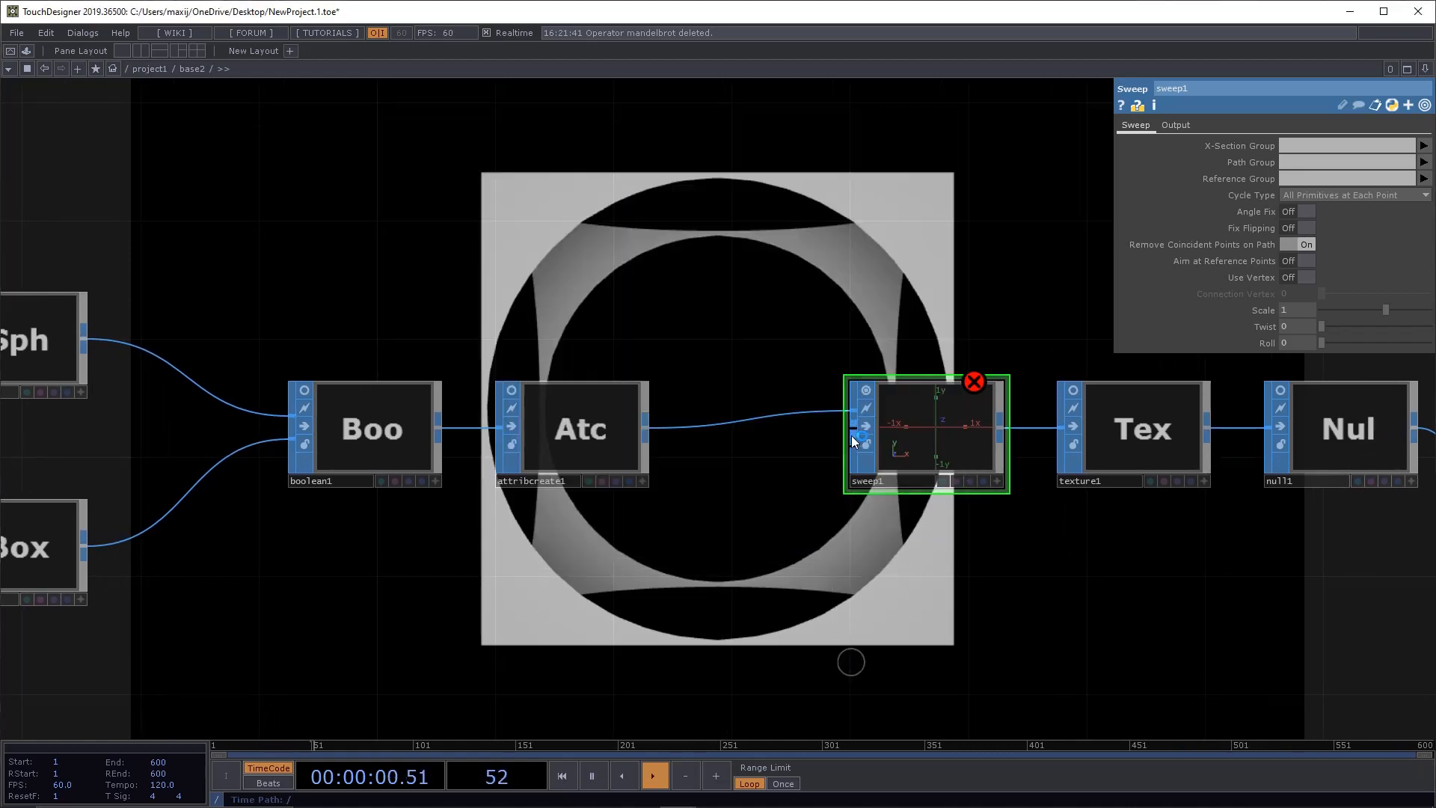
Step: Add a second Box SOP below the Attribute Create SOP and enlarge its node
{"action": "left_click_drag", "start_coordinate": [932, 334], "coordinate": [829, 330]}
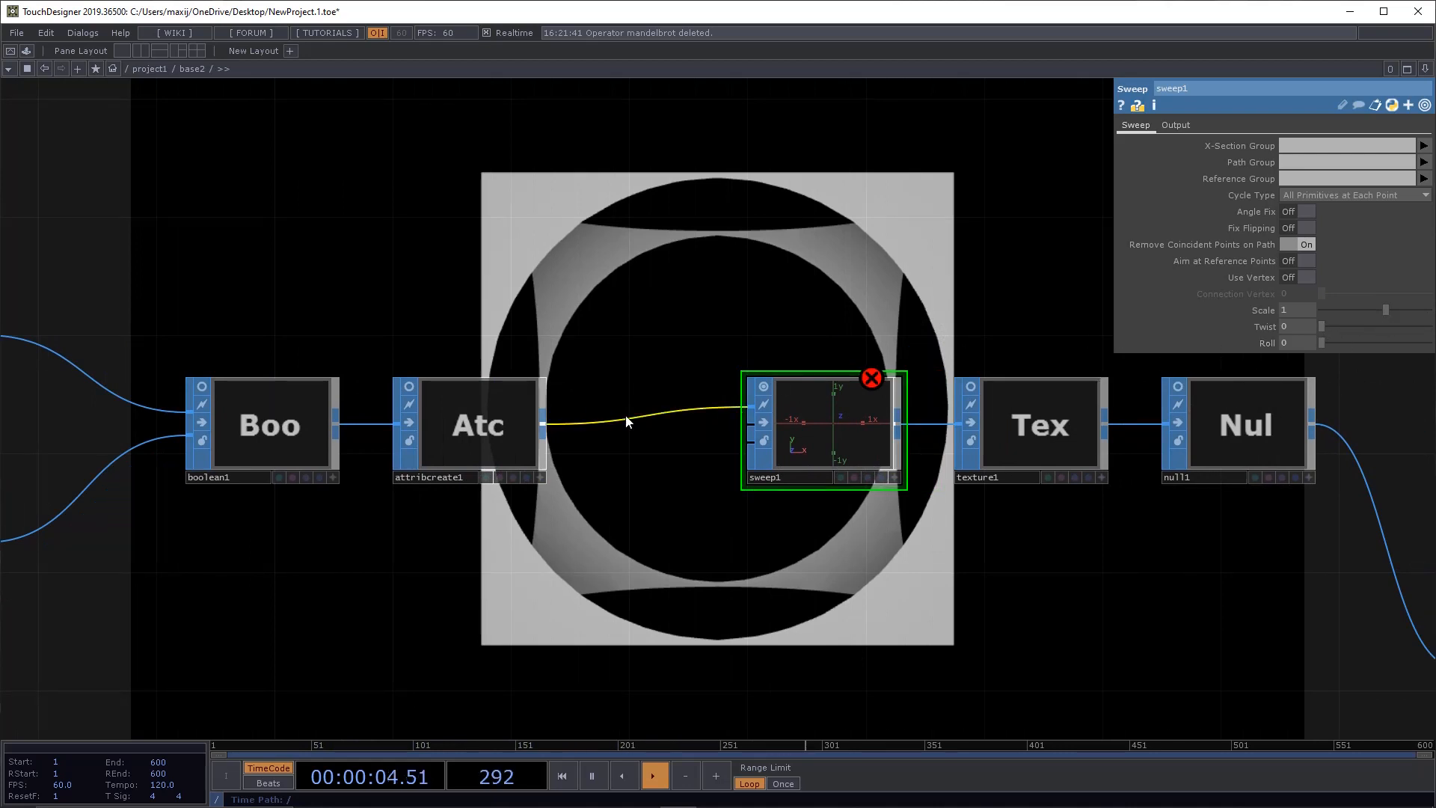
{"action": "left_click_drag", "start_coordinate": [734, 552], "coordinate": [937, 404]}
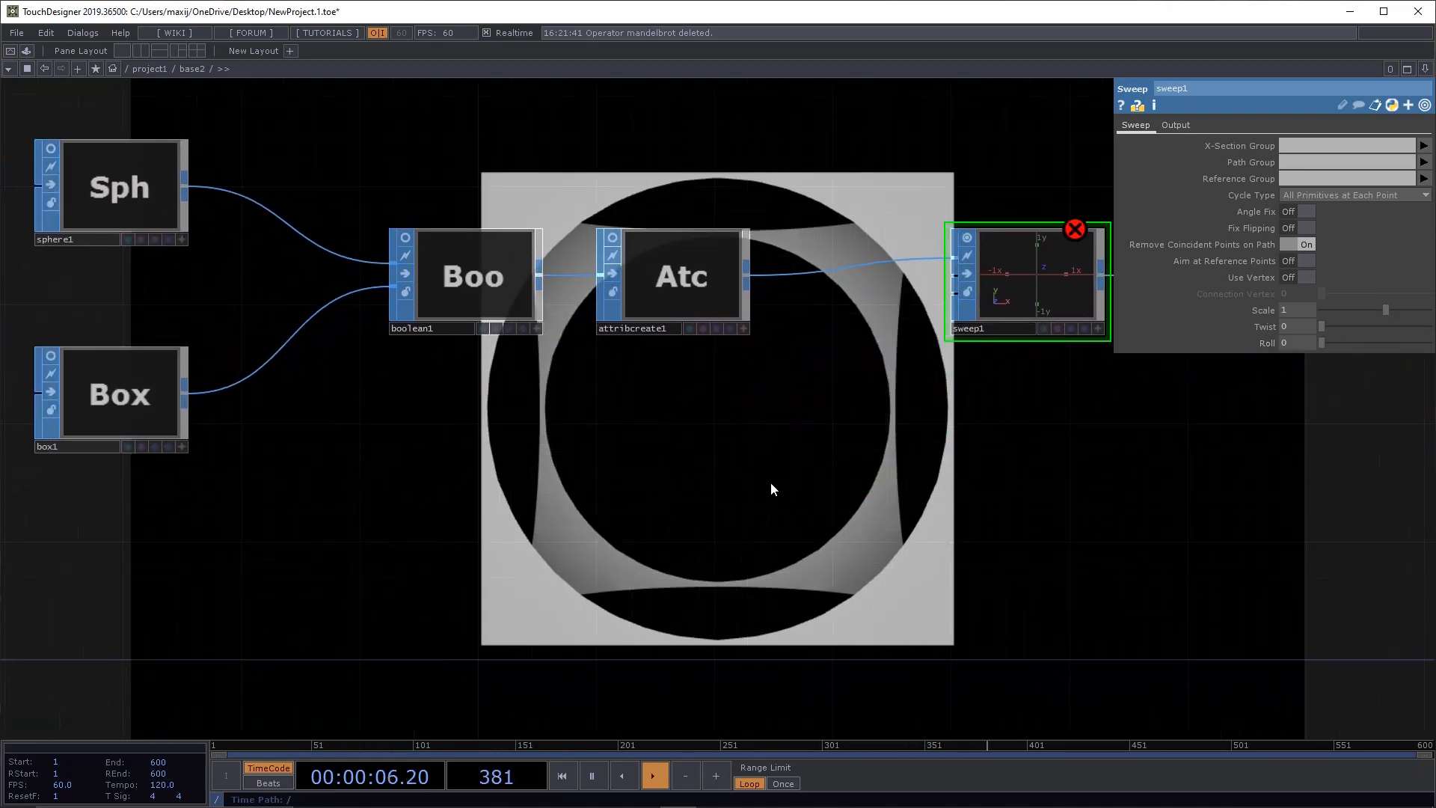
{"action": "double_click", "coordinate": [793, 552]}
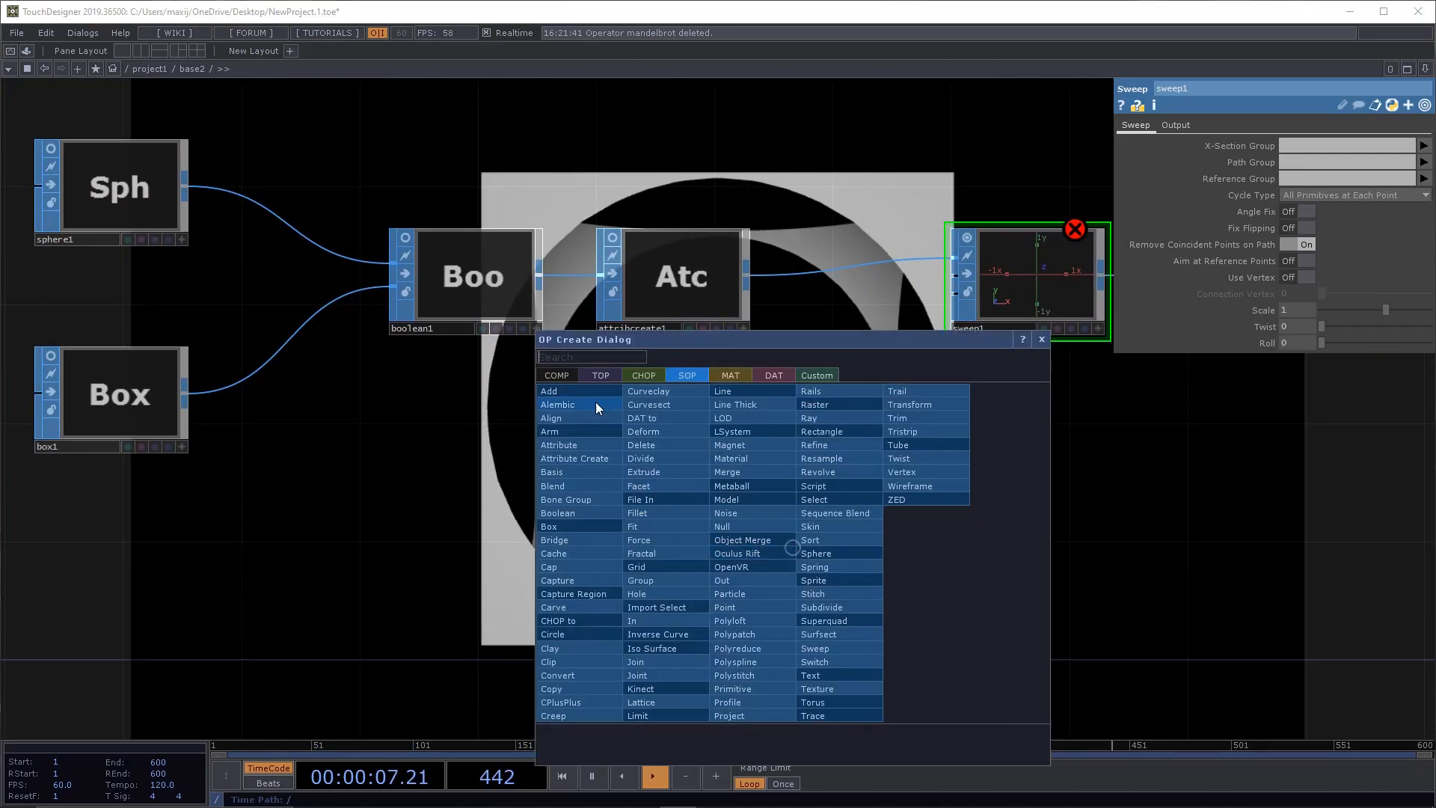
{"action": "left_click", "coordinate": [572, 527]}
{"action": "left_click", "coordinate": [649, 497]}
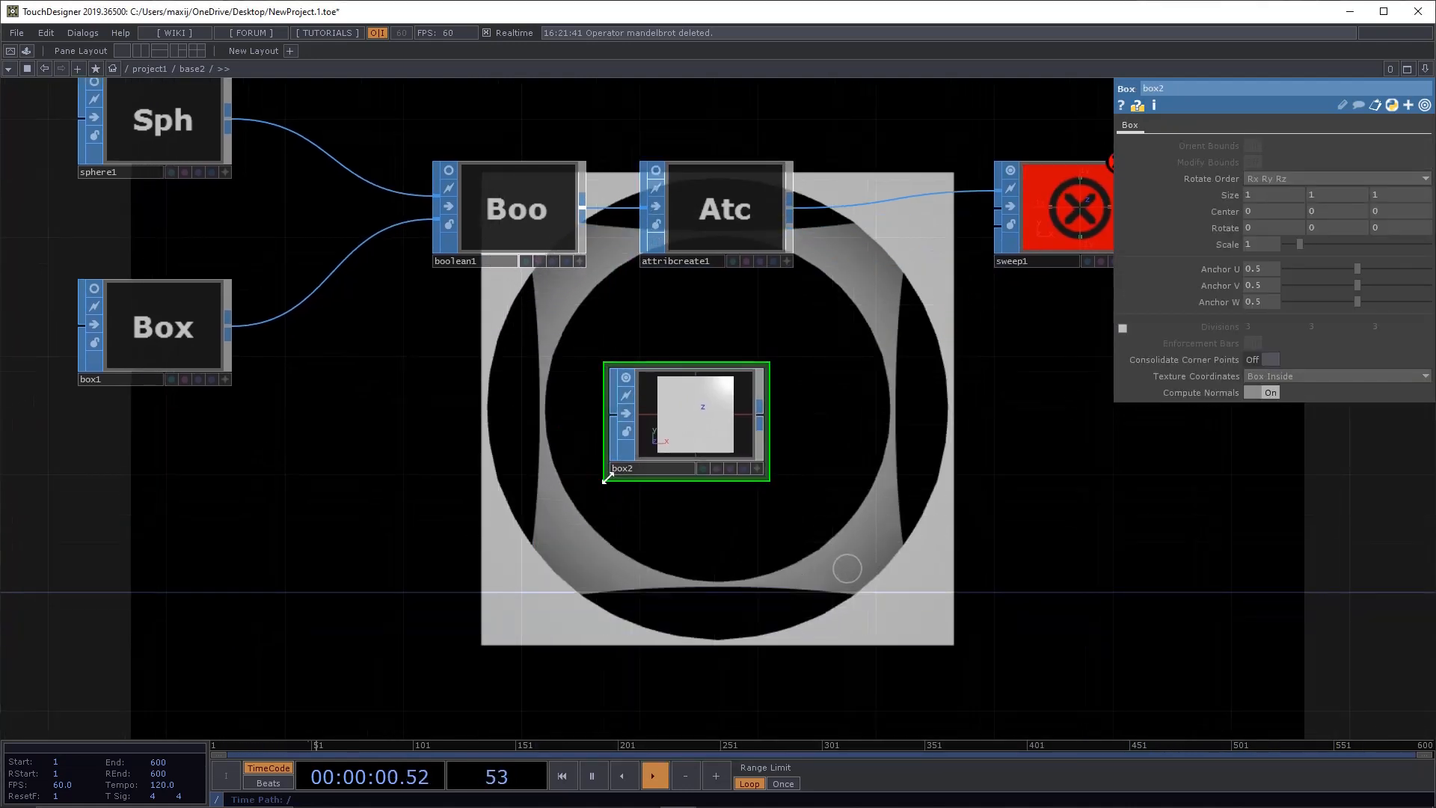
{"action": "left_click_drag", "start_coordinate": [603, 481], "coordinate": [460, 612]}
{"action": "left_click_drag", "start_coordinate": [706, 492], "coordinate": [796, 445]}
Step: Colour the new Box SOP's node red and turn off its node viewer
{"action": "key", "text": "c"}
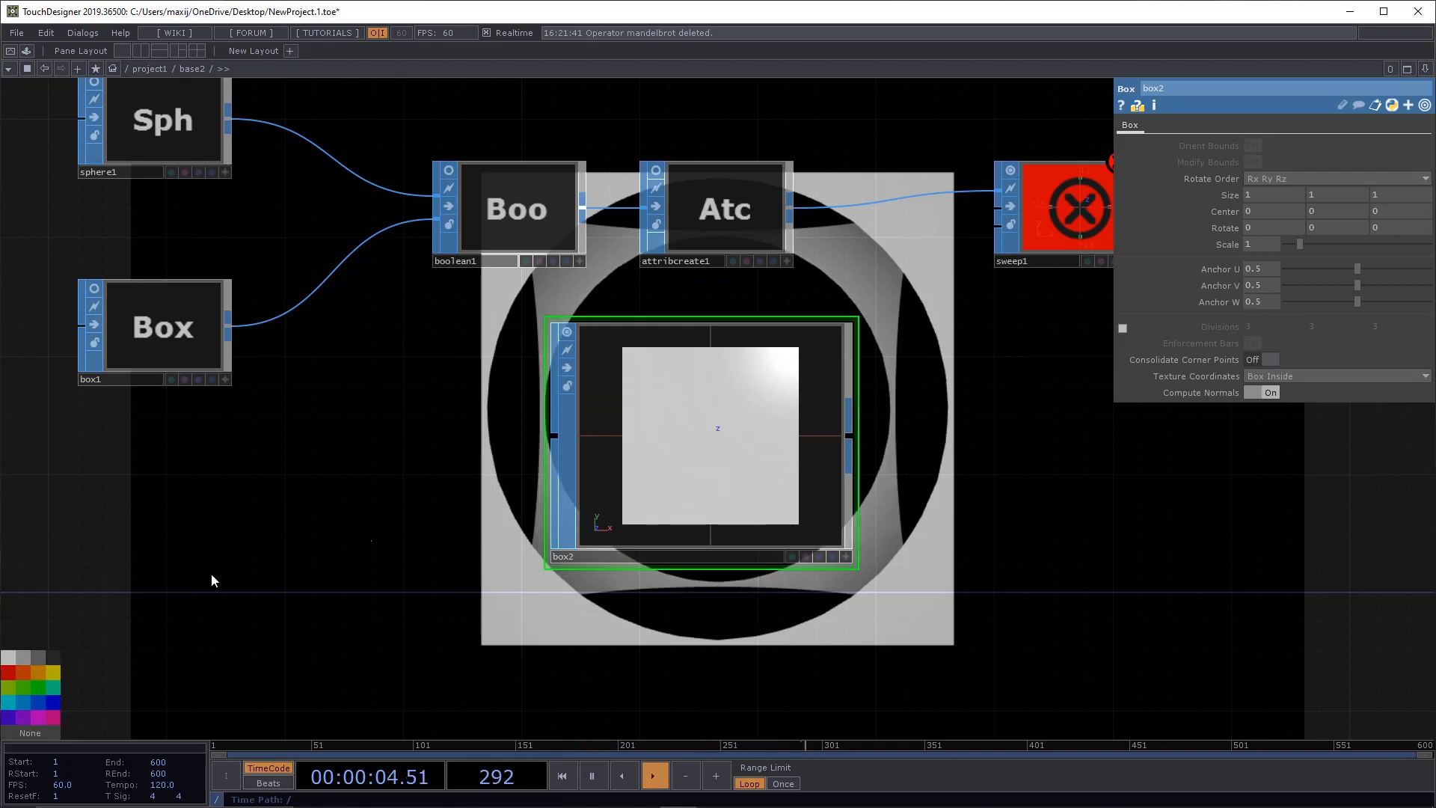
{"action": "left_click", "coordinate": [15, 677]}
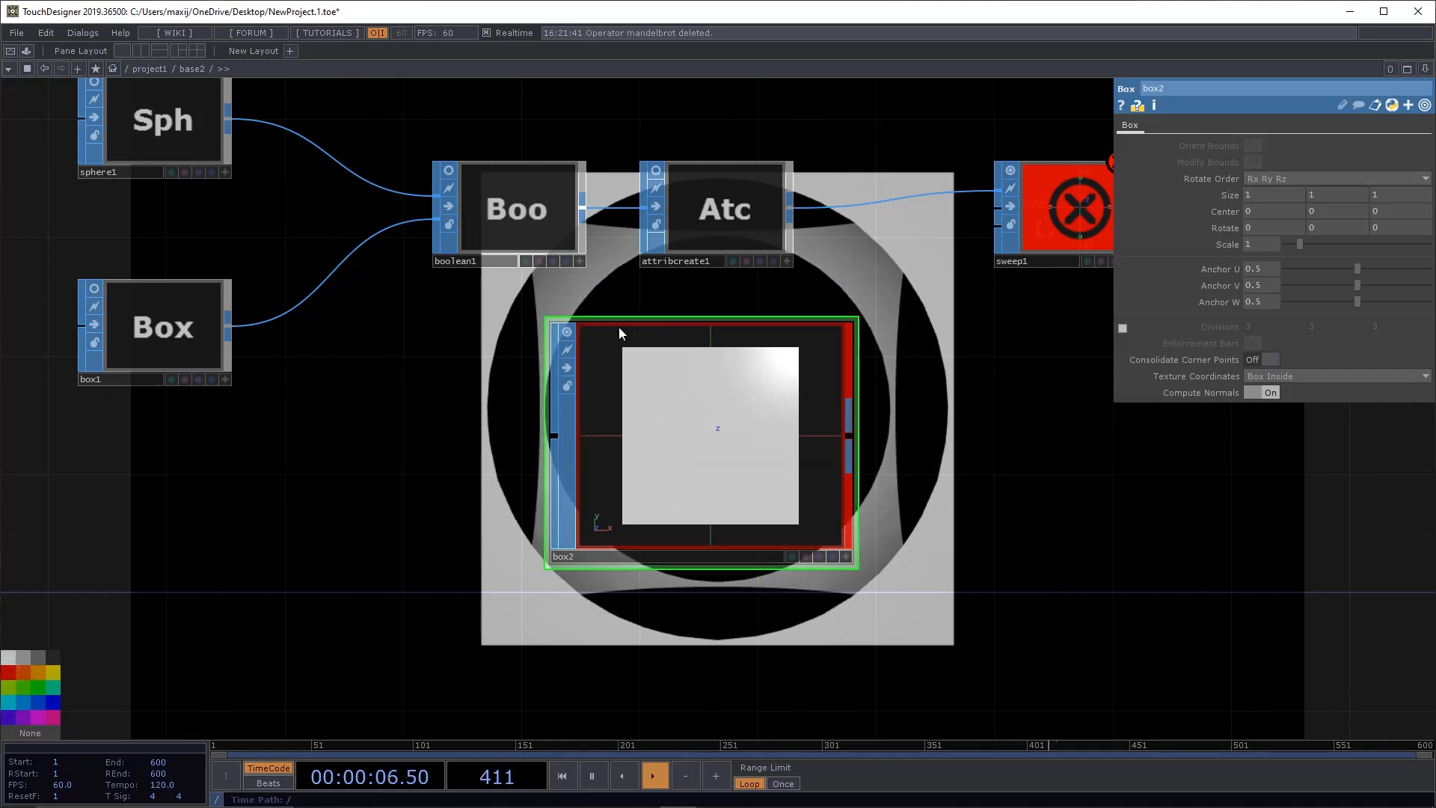
{"action": "left_click", "coordinate": [568, 333]}
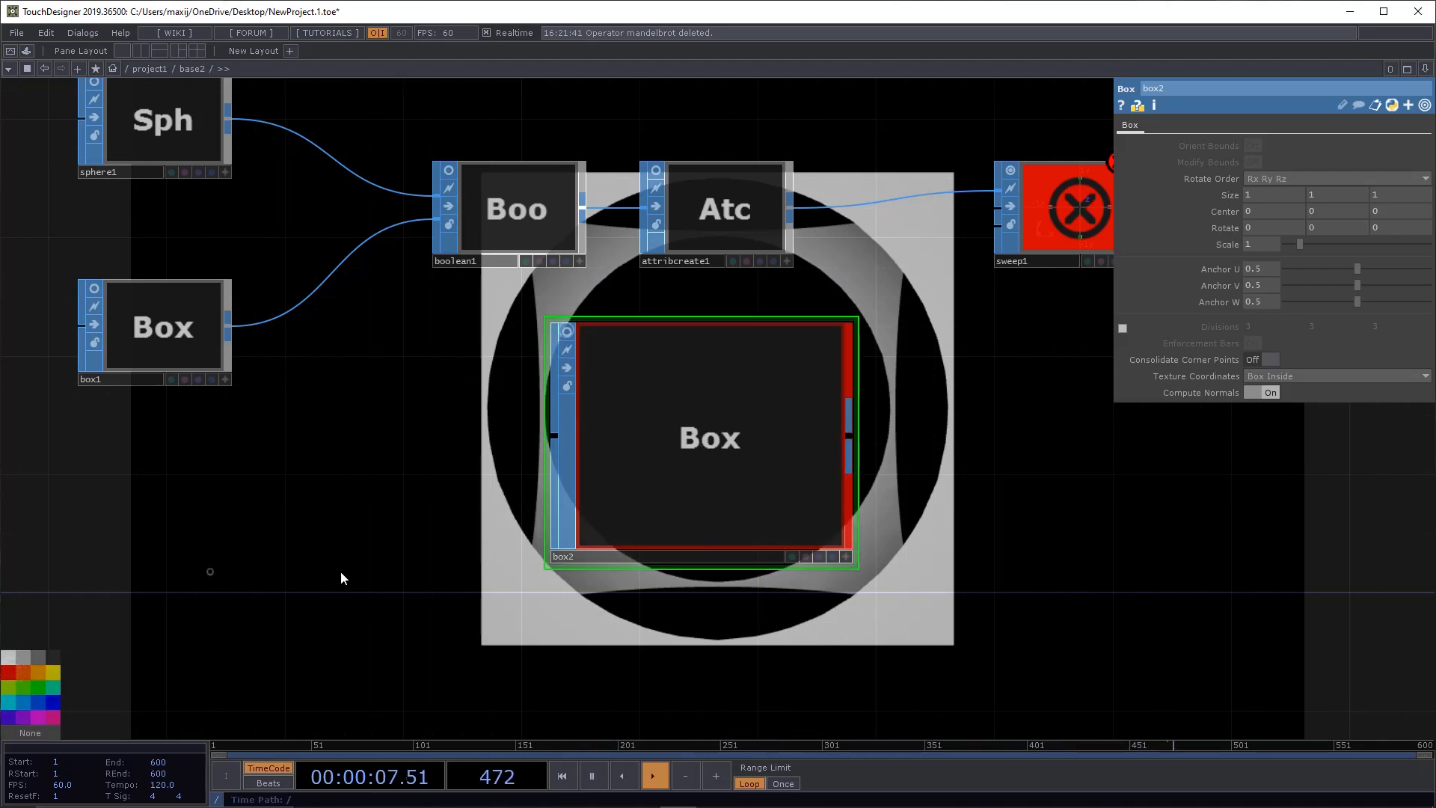
{"action": "left_click", "coordinate": [30, 733]}
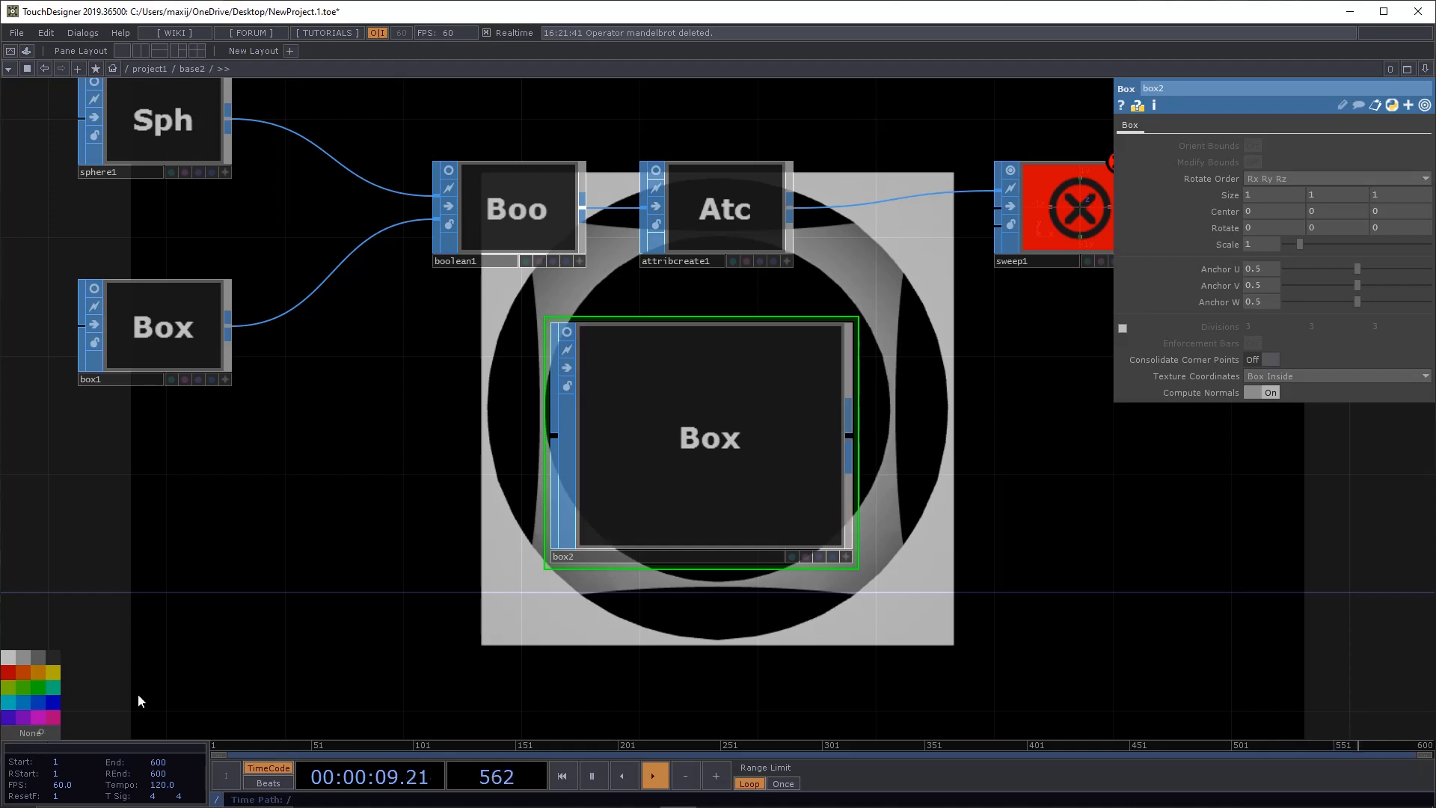
{"action": "left_click", "coordinate": [10, 672]}
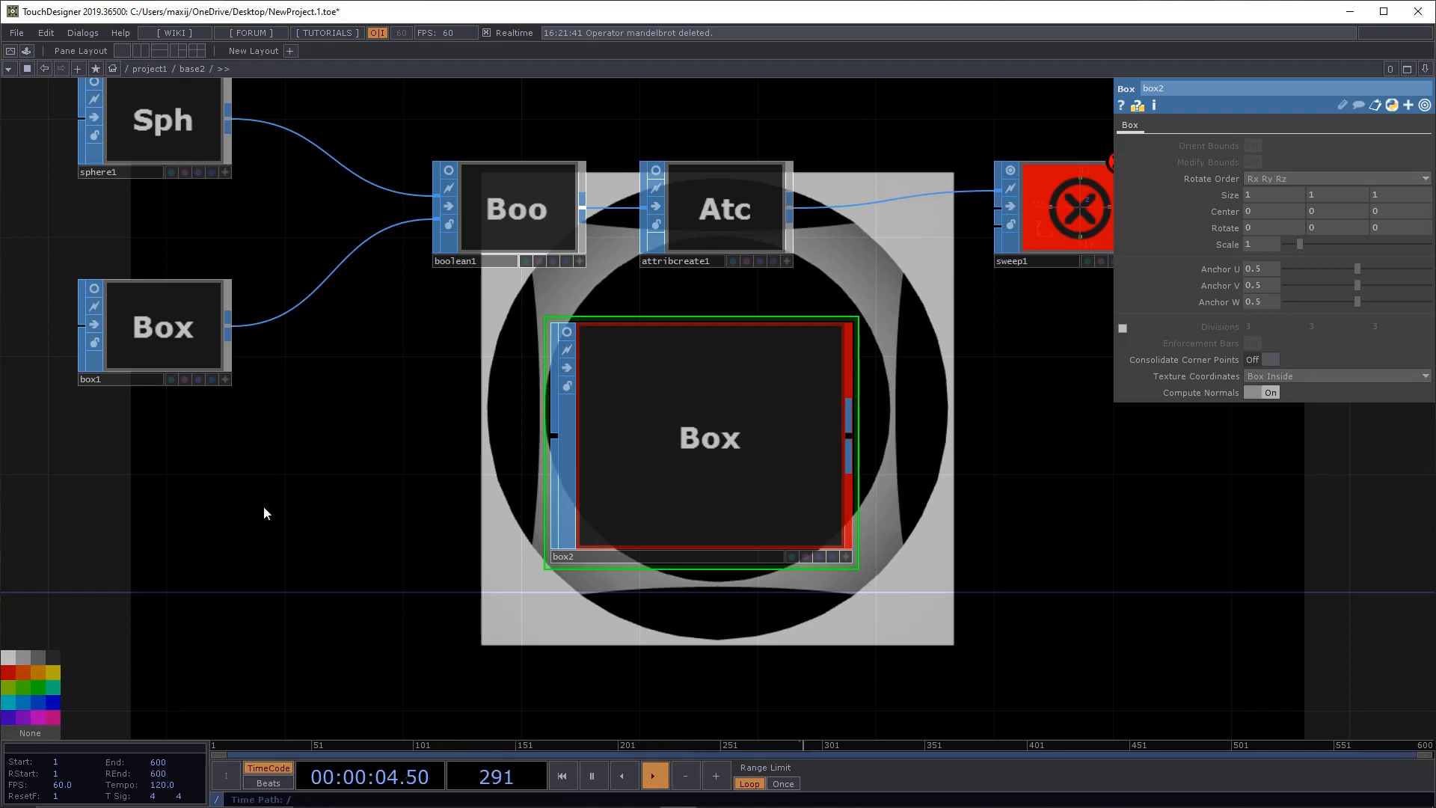
{"action": "left_click_drag", "start_coordinate": [285, 526], "coordinate": [290, 524]}
Step: Wire the red Box SOP into the Sweep SOP's second input and turn off the Sweep's node viewer
{"action": "left_click_drag", "start_coordinate": [1030, 404], "coordinate": [824, 449]}
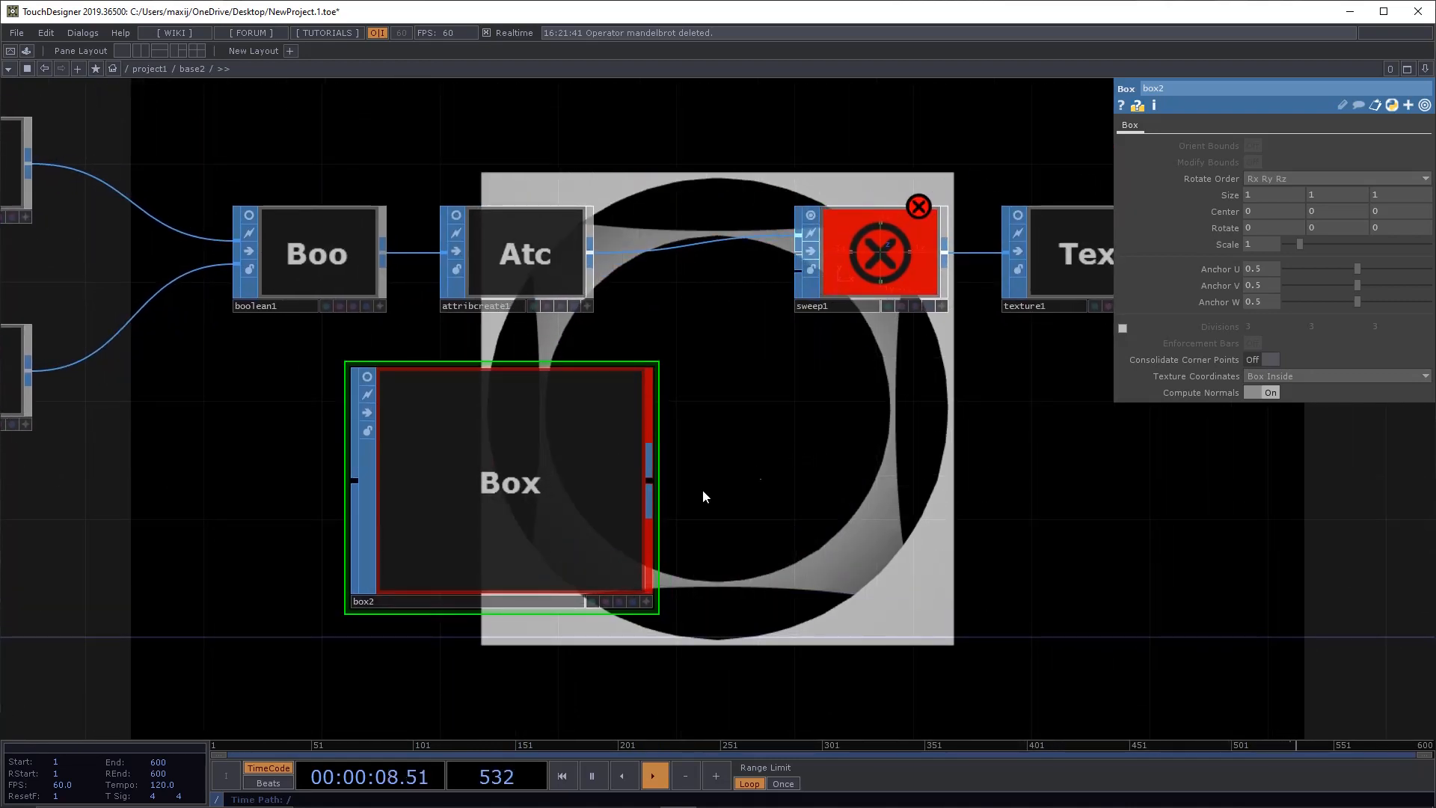
{"action": "left_click_drag", "start_coordinate": [650, 481], "coordinate": [760, 339]}
{"action": "left_click_drag", "start_coordinate": [781, 274], "coordinate": [789, 249]}
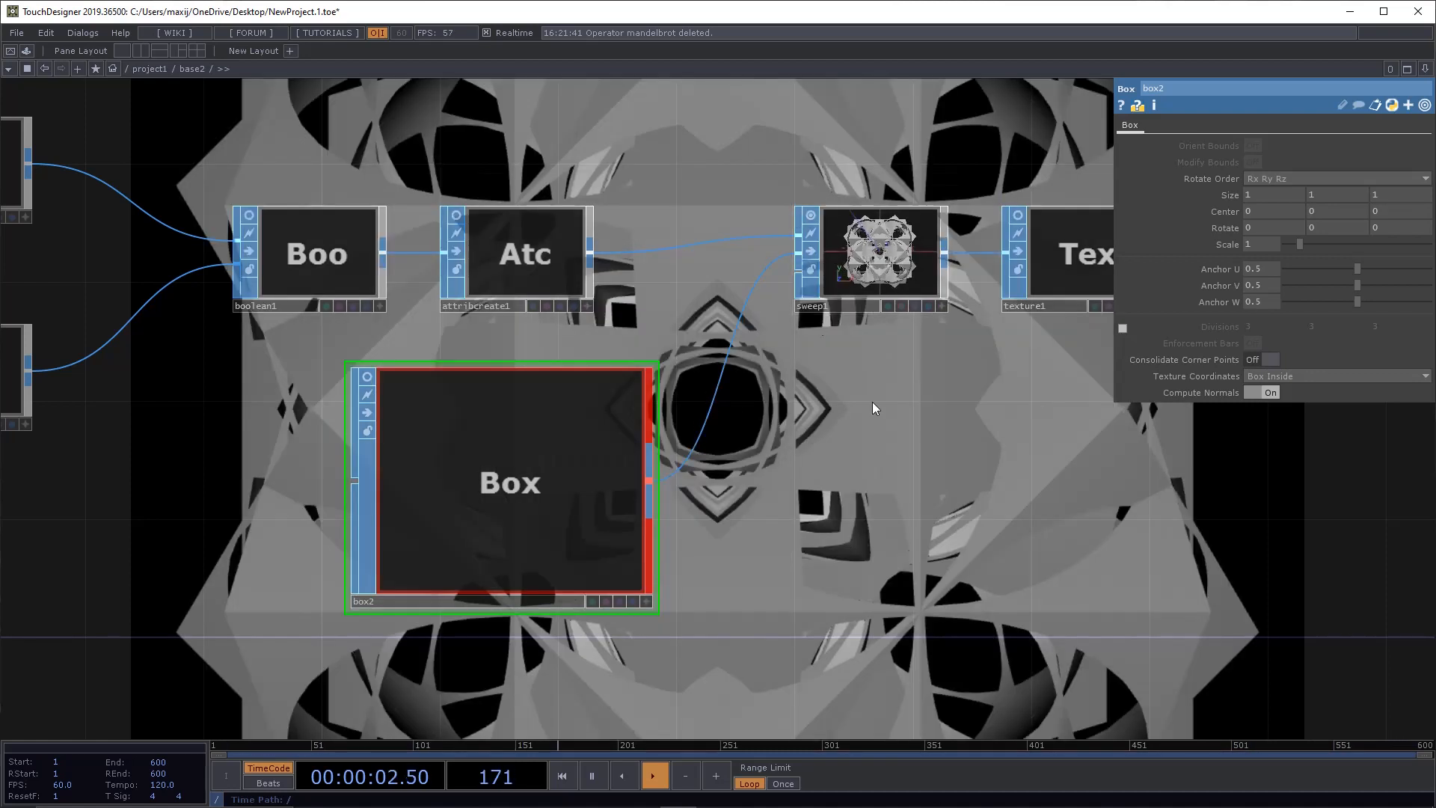
{"action": "left_click_drag", "start_coordinate": [872, 404], "coordinate": [621, 482]}
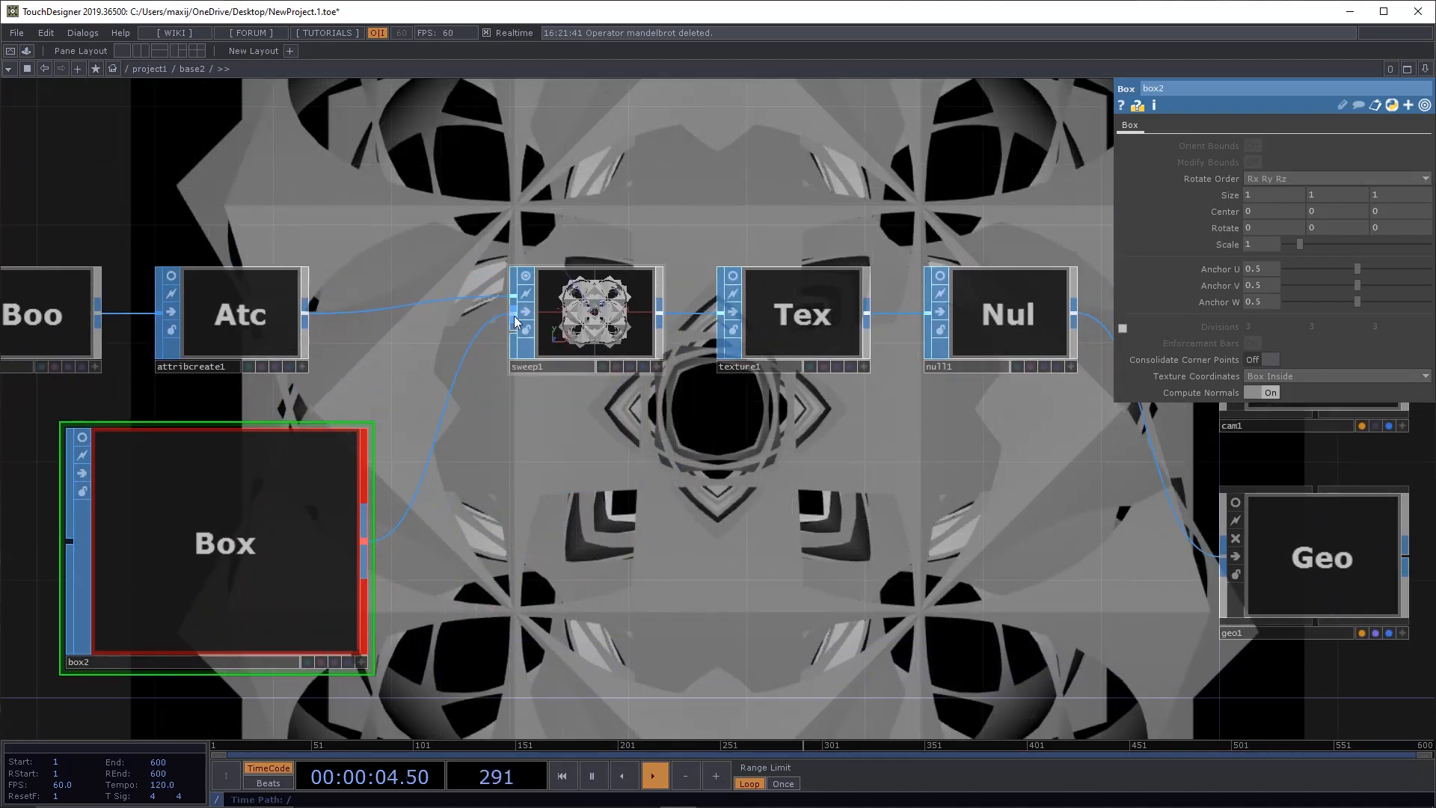
{"action": "left_click", "coordinate": [528, 276]}
Step: Try to reframe the render by tumbling and zooming the view inside the Camera's active node viewer
{"action": "left_click_drag", "start_coordinate": [577, 225], "coordinate": [648, 385]}
{"action": "left_click_drag", "start_coordinate": [740, 341], "coordinate": [520, 449]}
{"action": "left_click_drag", "start_coordinate": [1066, 404], "coordinate": [825, 407]}
{"action": "mouse_move", "coordinate": [927, 407]}
{"action": "left_mouse_down"}
{"action": "mouse_move", "coordinate": [781, 319]}
{"action": "mouse_move", "coordinate": [913, 392]}
{"action": "left_mouse_up"}
{"action": "left_click", "coordinate": [957, 601]}
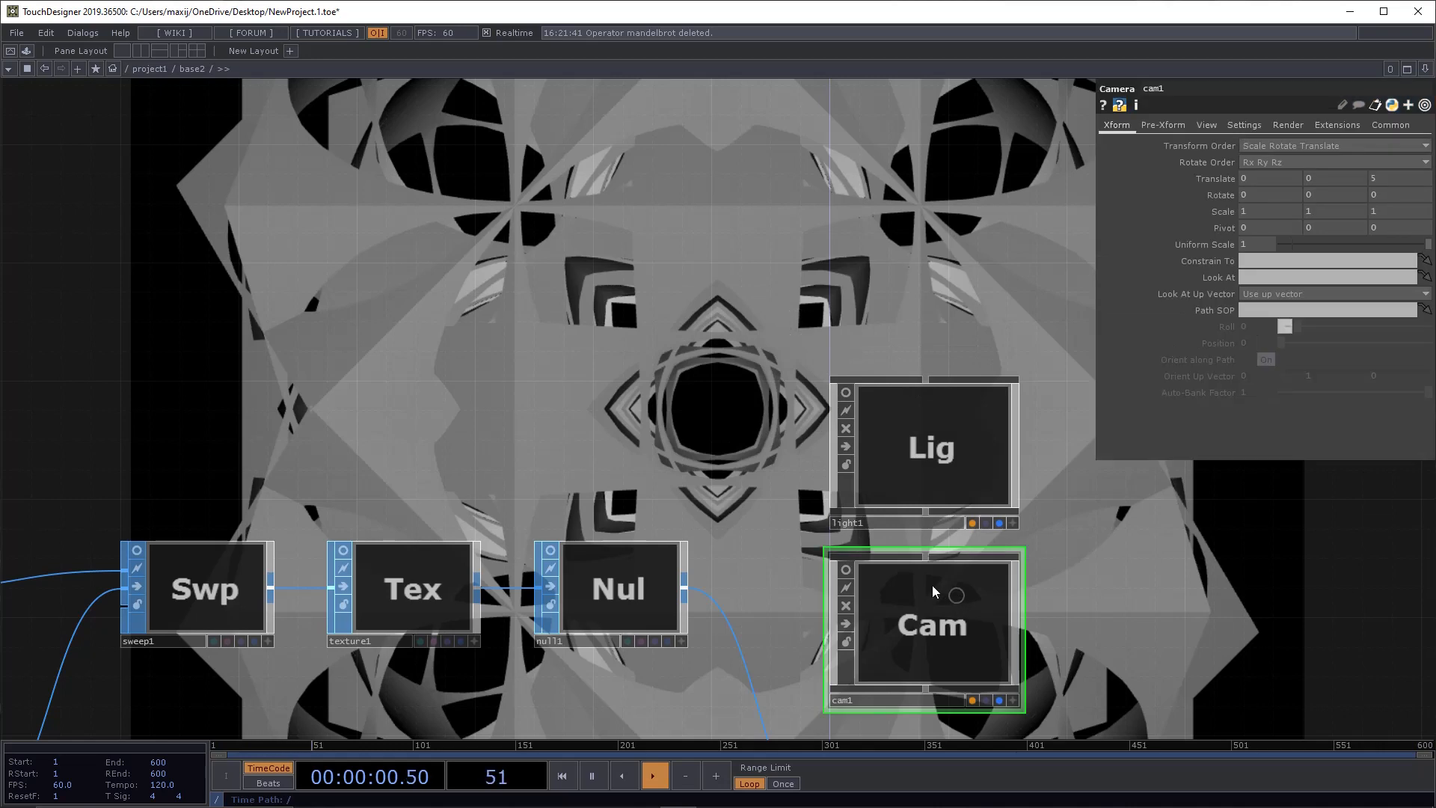
{"action": "key", "text": "a"}
{"action": "left_click_drag", "start_coordinate": [891, 601], "coordinate": [963, 624]}
{"action": "left_click_drag", "start_coordinate": [961, 270], "coordinate": [835, 197]}
{"action": "middle_click_drag", "start_coordinate": [840, 320], "coordinate": [856, 228]}
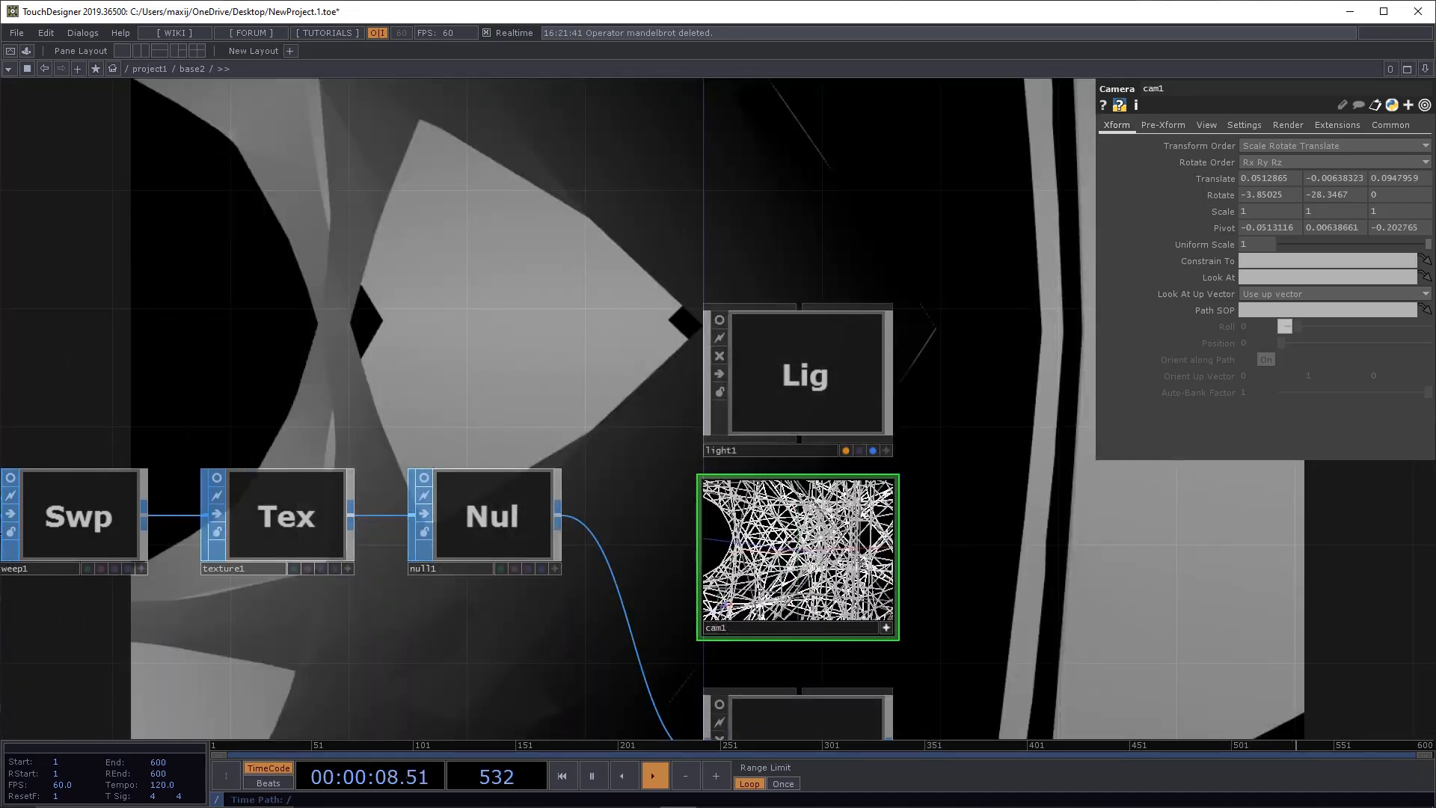
{"action": "scroll", "coordinate": [845, 592], "scroll_direction": "down", "scroll_amount": 1}
{"action": "scroll", "coordinate": [840, 592], "scroll_direction": "up", "scroll_amount": 8}
{"action": "left_click_drag", "start_coordinate": [764, 571], "coordinate": [283, 369]}
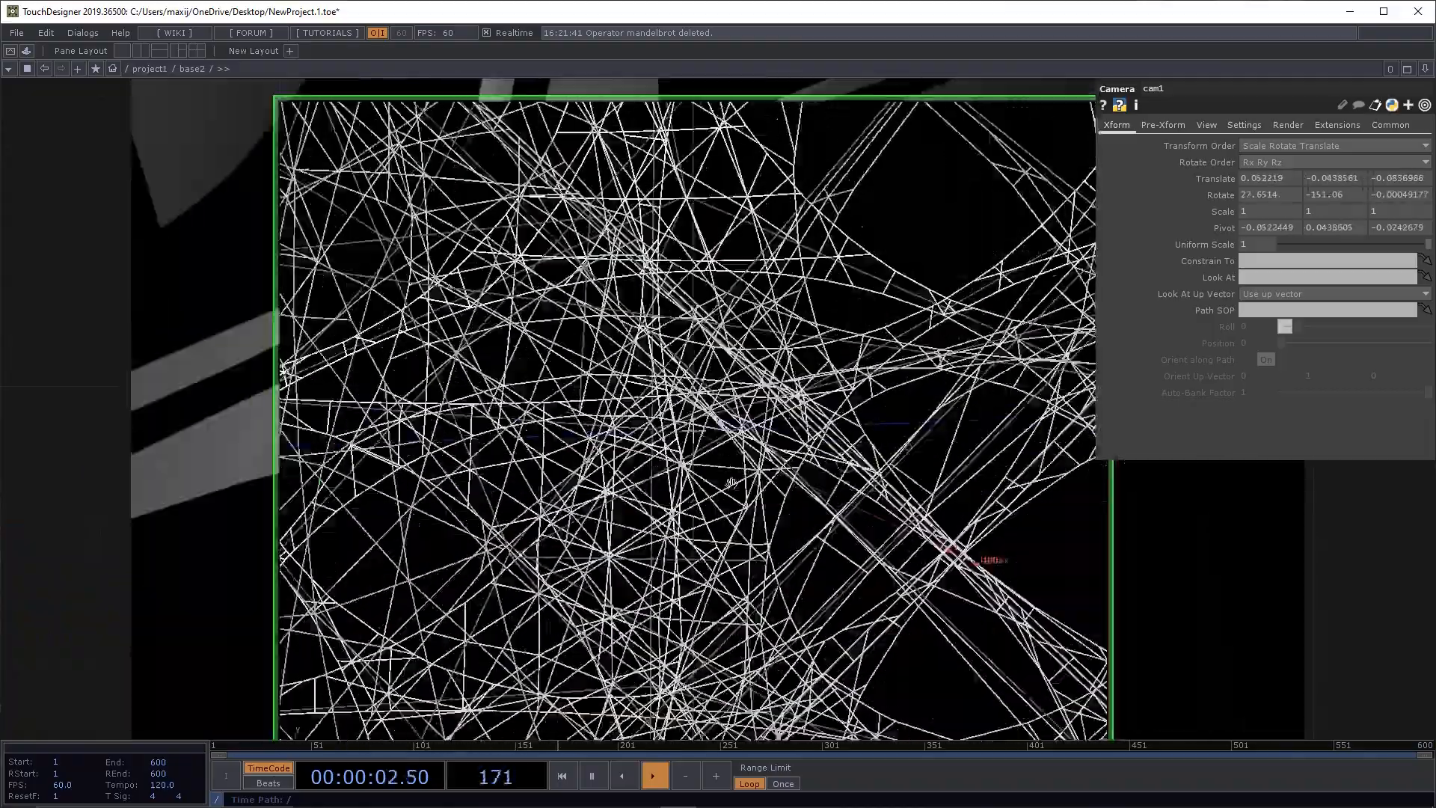
Step: Try to fit the whole shape in view by homing the Camera's node viewer and adjusting its distance
{"action": "scroll", "coordinate": [762, 476], "scroll_direction": "down", "scroll_amount": 1}
{"action": "scroll", "coordinate": [762, 477], "scroll_direction": "down", "scroll_amount": 3}
{"action": "key", "text": "h"}
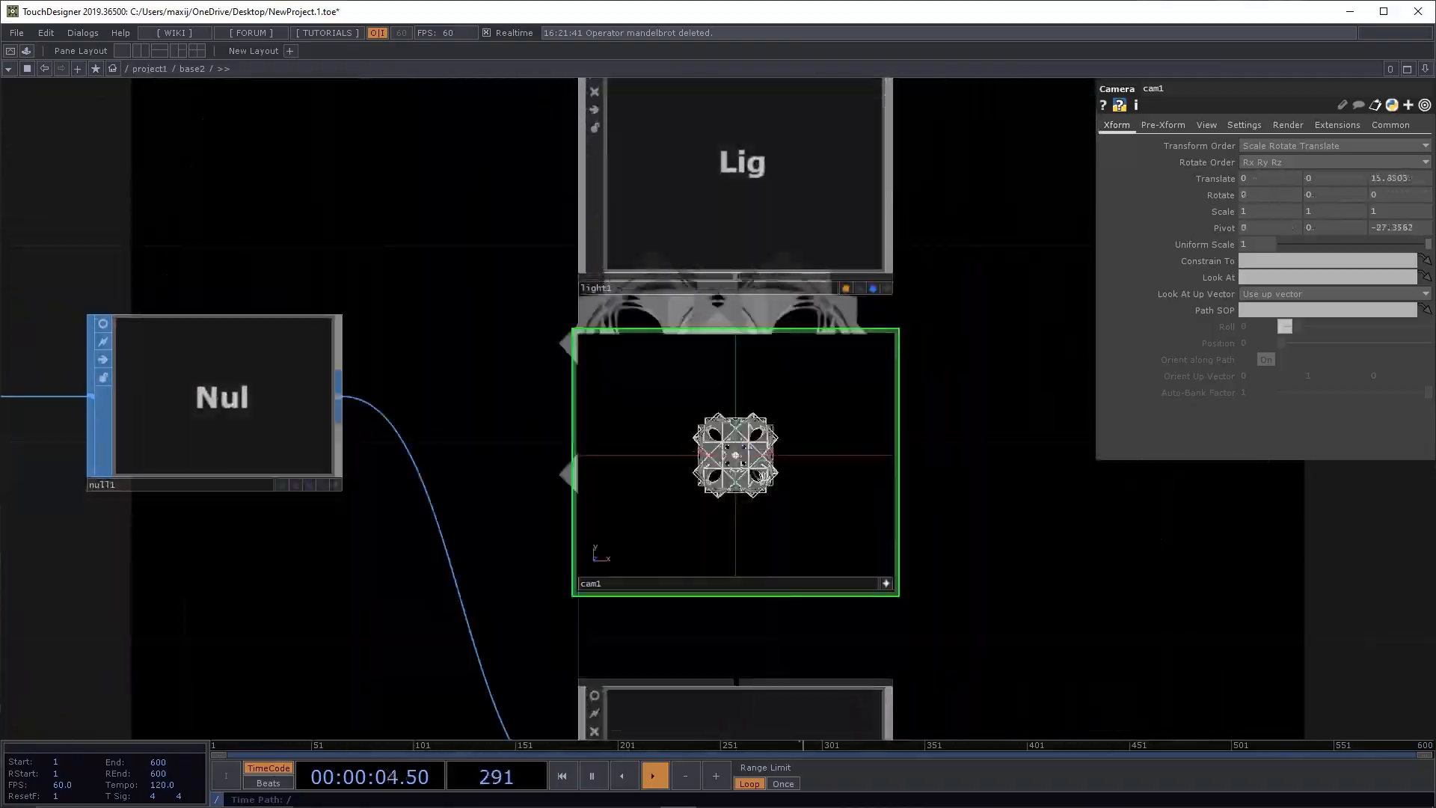
{"action": "scroll", "coordinate": [755, 470], "scroll_direction": "up", "scroll_amount": 3}
{"action": "scroll", "coordinate": [754, 464], "scroll_direction": "up", "scroll_amount": 1}
{"action": "scroll", "coordinate": [748, 460], "scroll_direction": "down", "scroll_amount": 4}
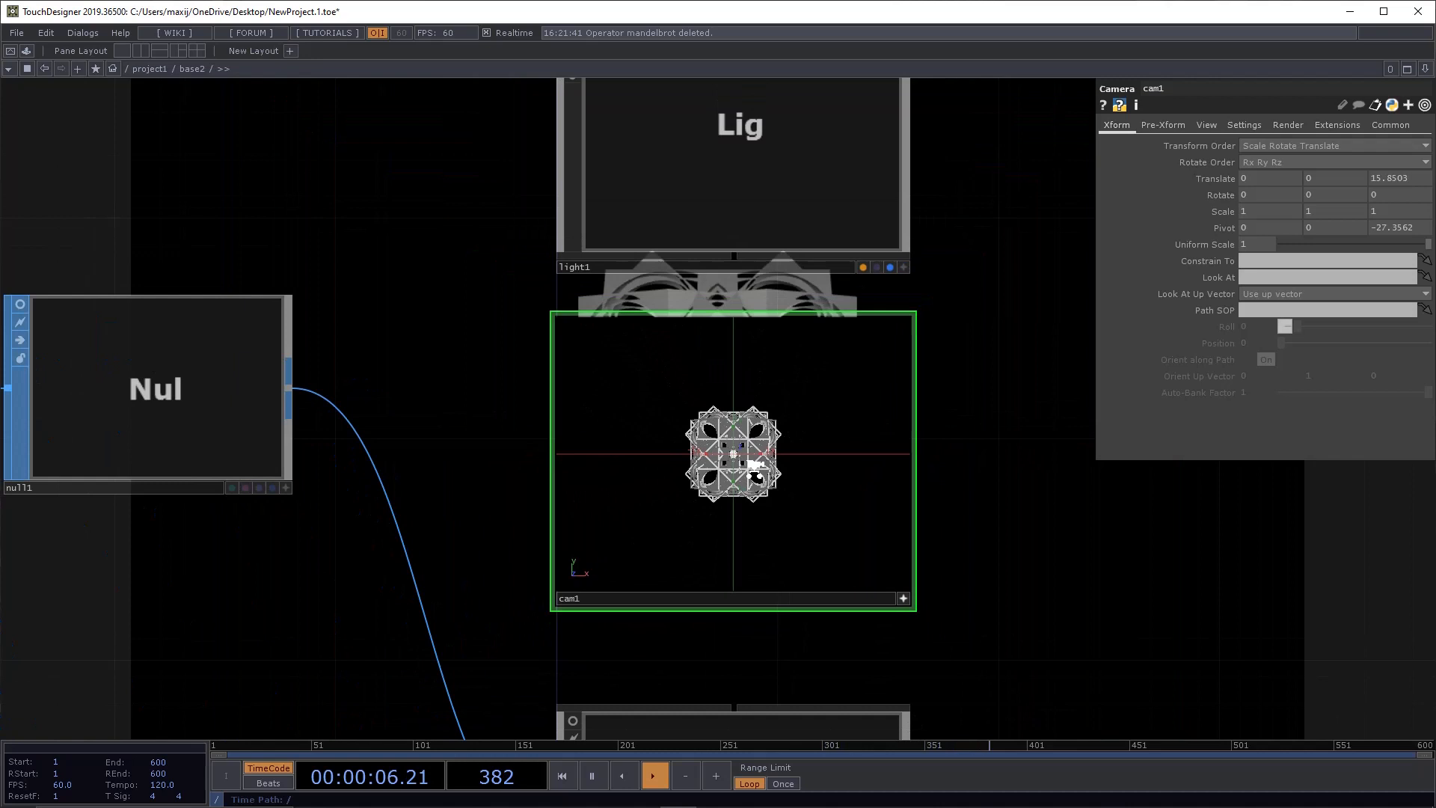
Step: Reset all parameters of the Camera and set its Z translation to 10
{"action": "right_click", "coordinate": [904, 594]}
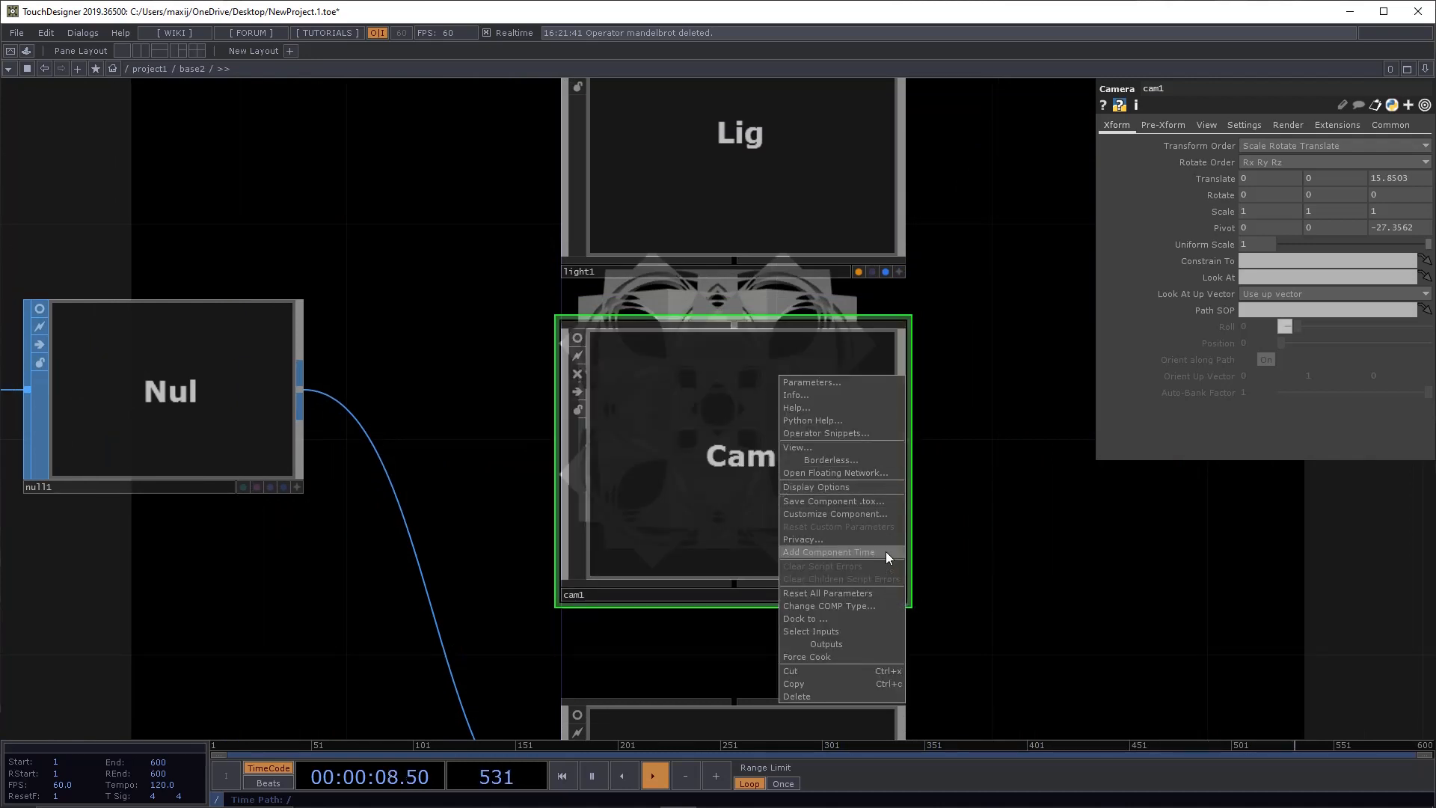
{"action": "left_click", "coordinate": [868, 593]}
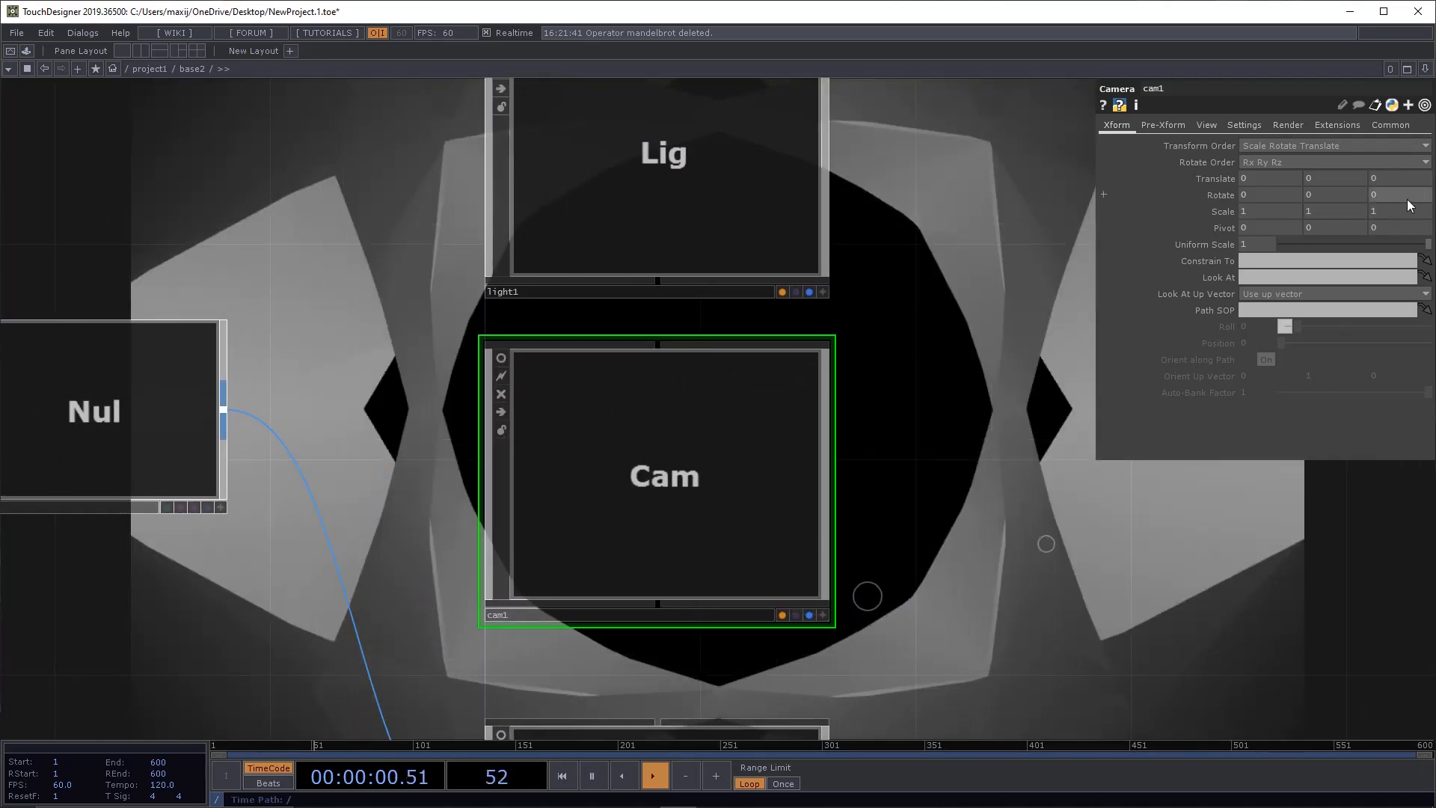
{"action": "left_click_drag", "start_coordinate": [1403, 185], "coordinate": [1426, 163]}
{"action": "left_click_drag", "start_coordinate": [668, 639], "coordinate": [987, 648]}
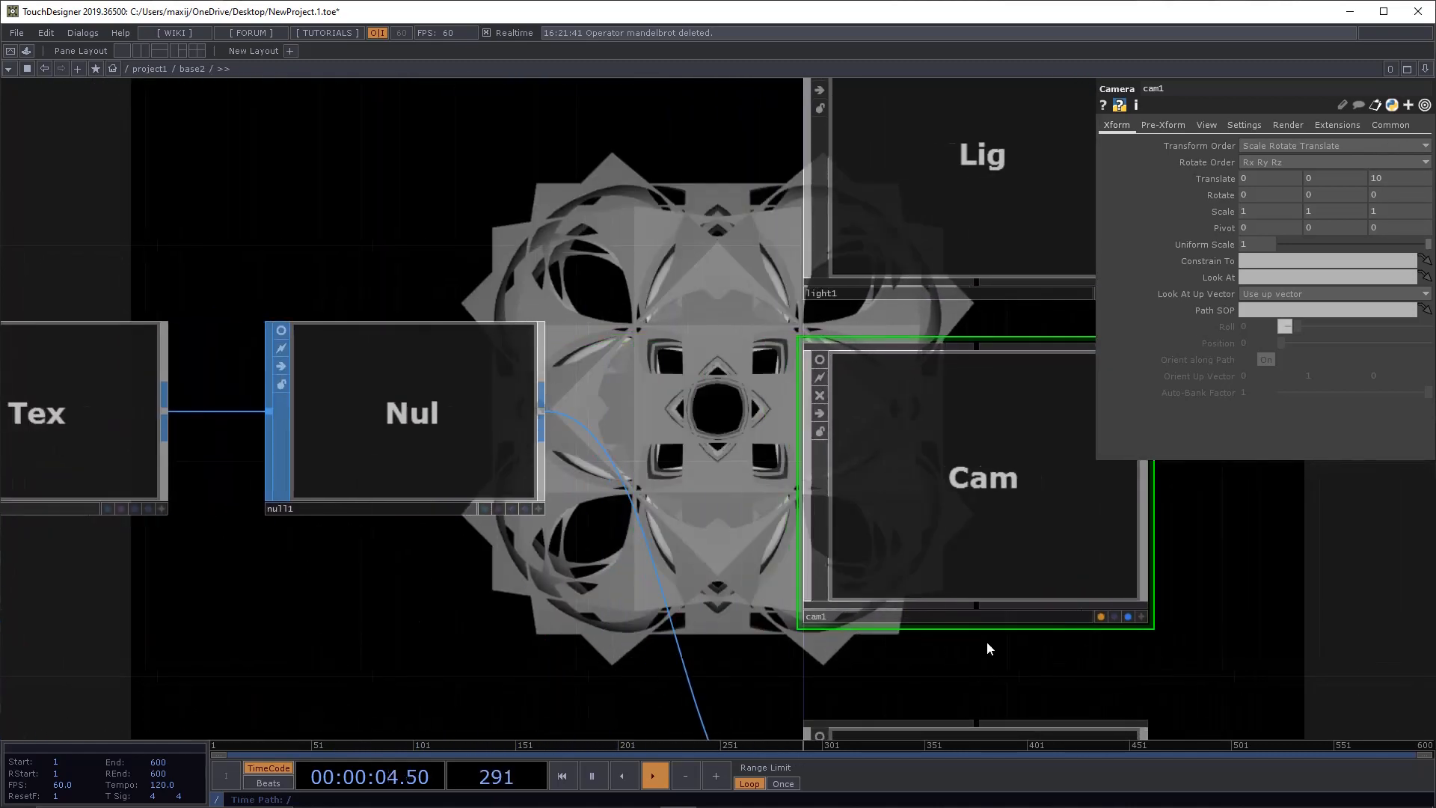
{"action": "middle_click_drag", "start_coordinate": [934, 557], "coordinate": [748, 524]}
Step: Add a third Box SOP in the empty area below the red Box SOP
{"action": "left_click_drag", "start_coordinate": [695, 622], "coordinate": [1122, 427]}
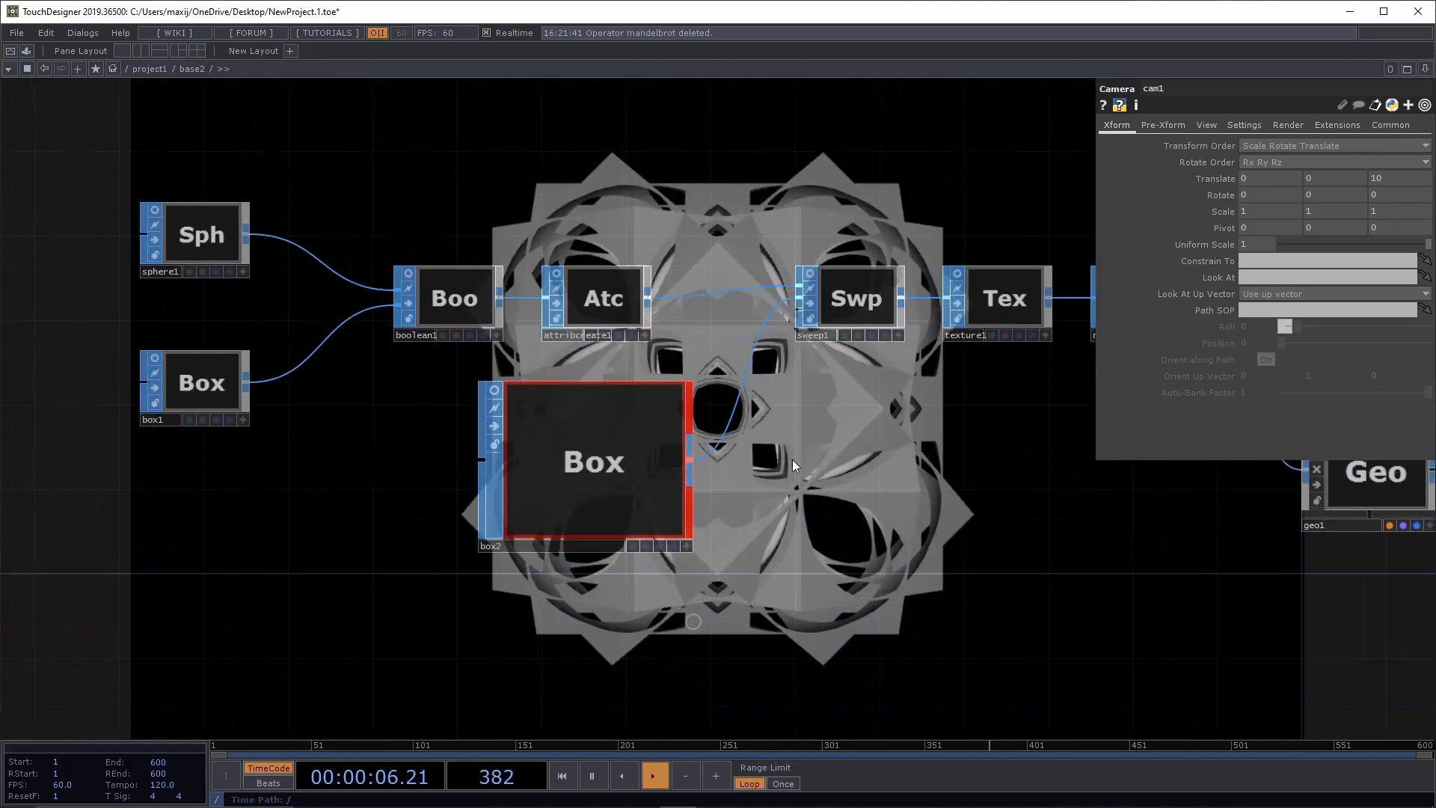
{"action": "left_click", "coordinate": [606, 476]}
{"action": "left_click_drag", "start_coordinate": [907, 496], "coordinate": [660, 353]}
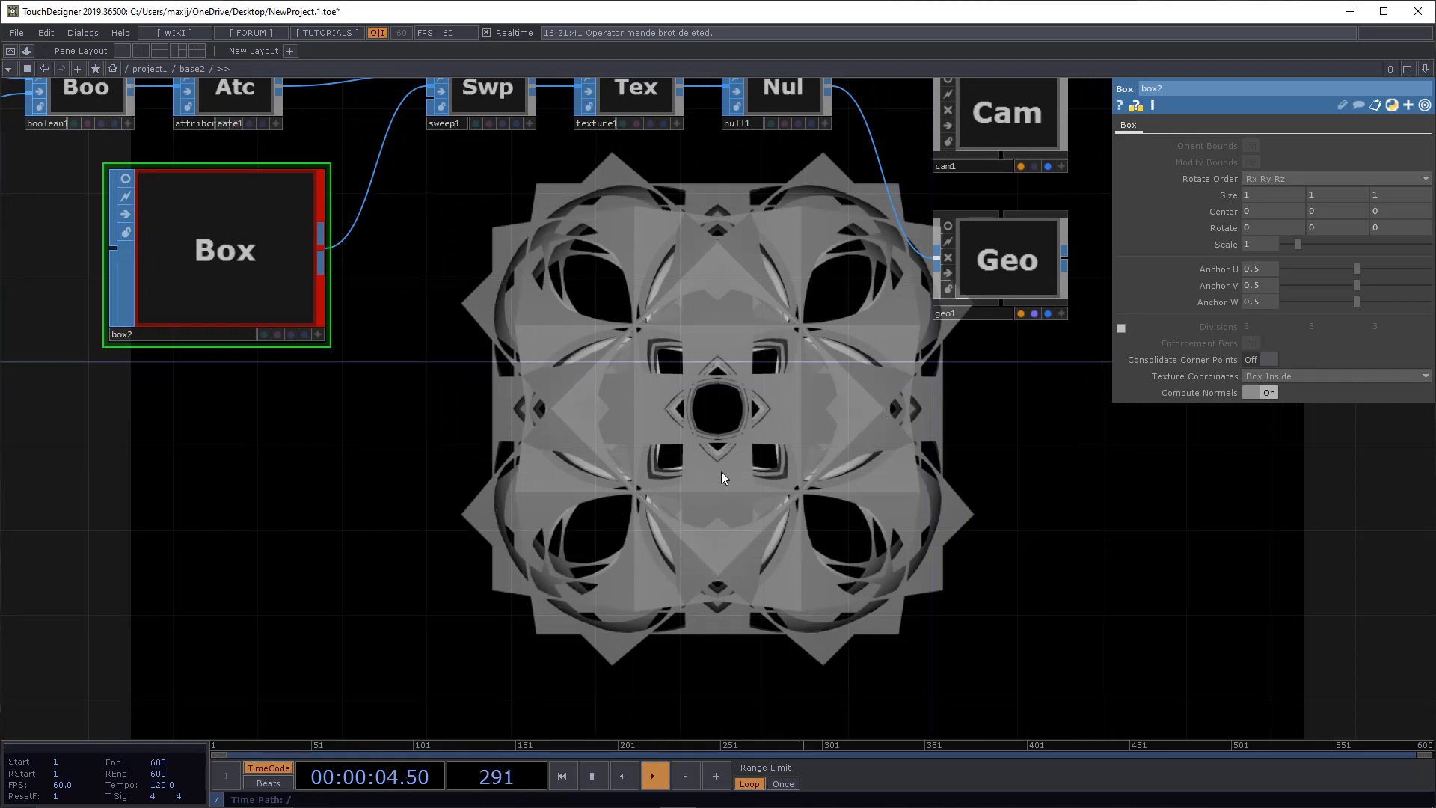
{"action": "key", "text": "Tab"}
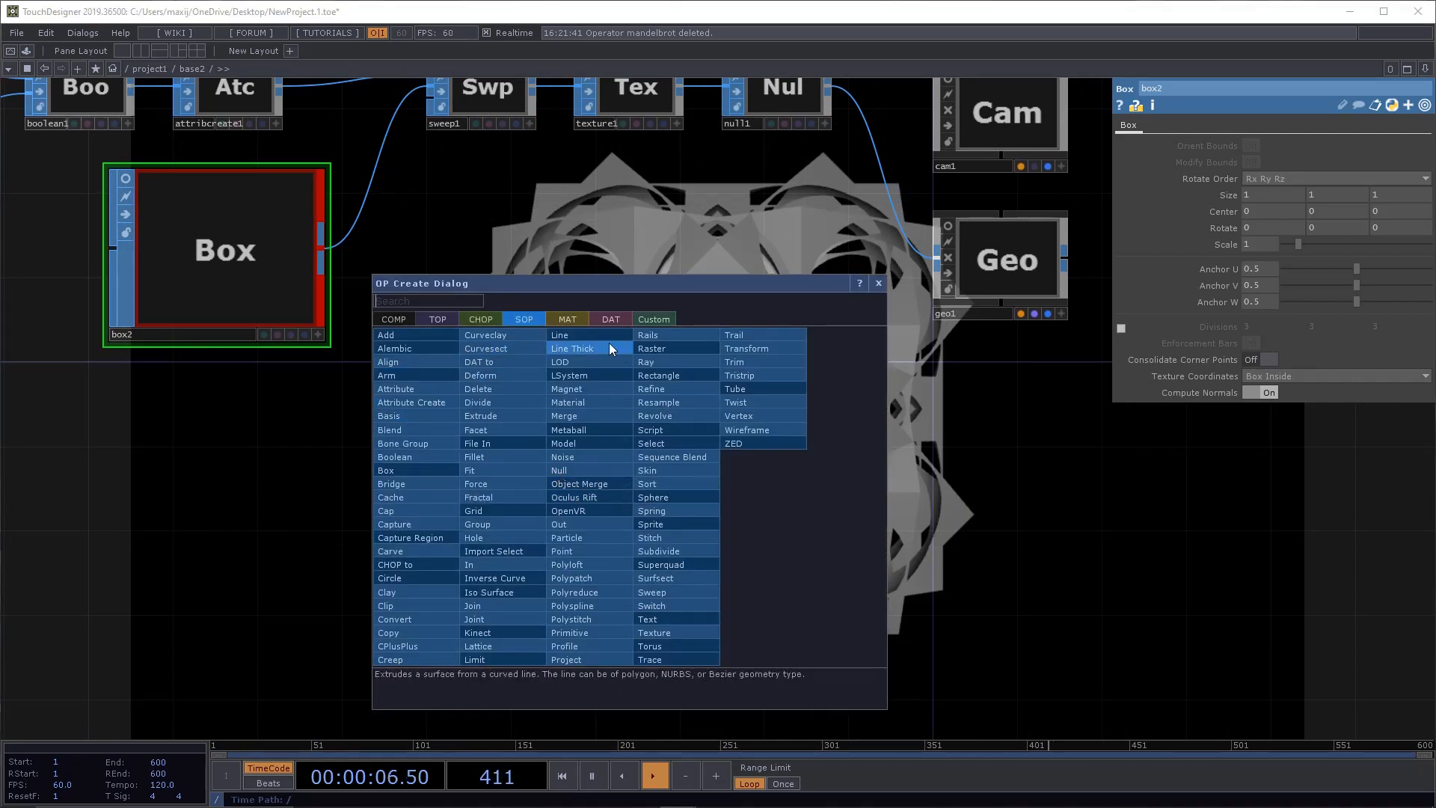
{"action": "left_click", "coordinate": [451, 467]}
{"action": "left_click", "coordinate": [183, 603]}
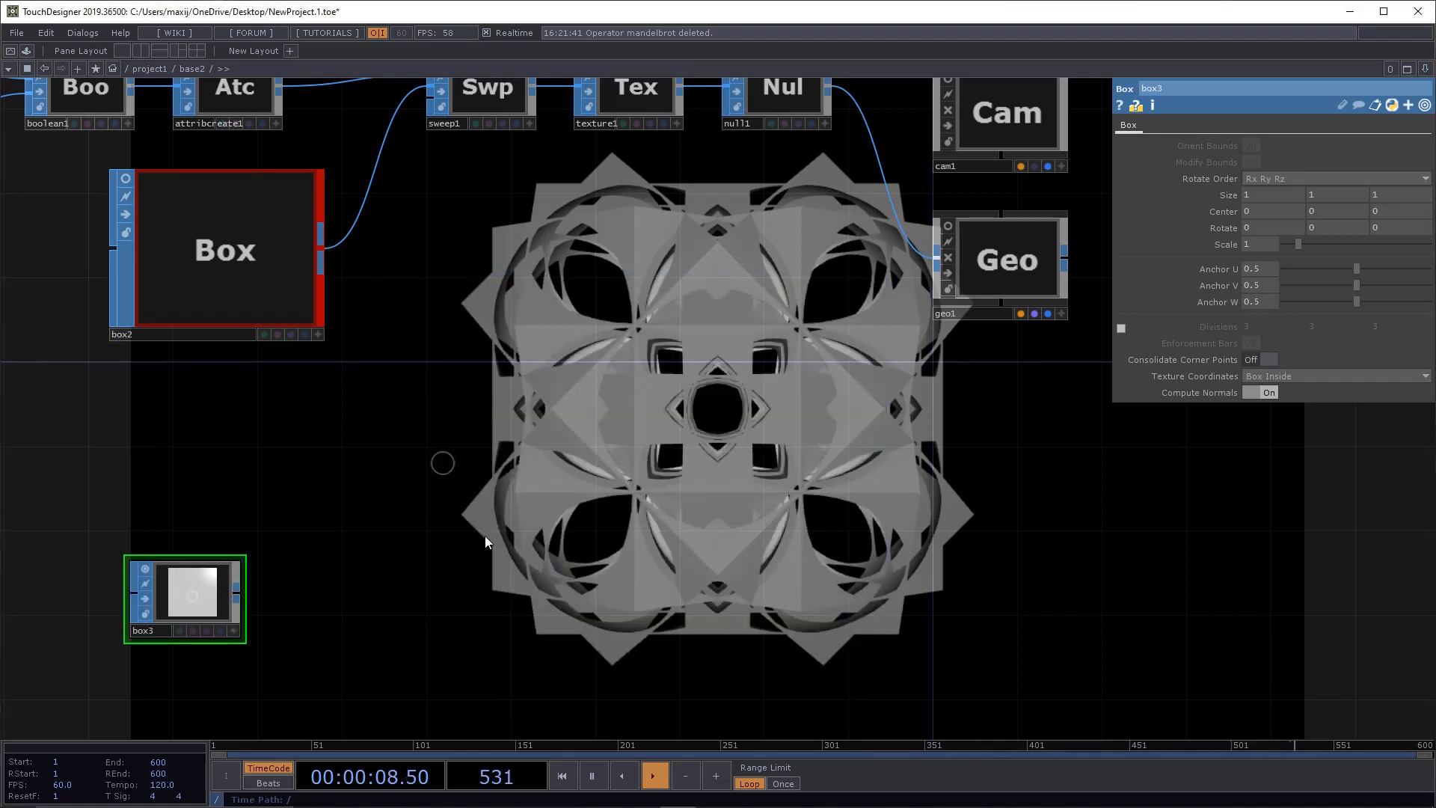
Step: Append a Null SOP to the third Box SOP and turn off the node viewers of both operators
{"action": "middle_click_drag", "start_coordinate": [203, 621], "coordinate": [317, 528]}
{"action": "scroll", "coordinate": [350, 521], "scroll_direction": "up", "scroll_amount": 6}
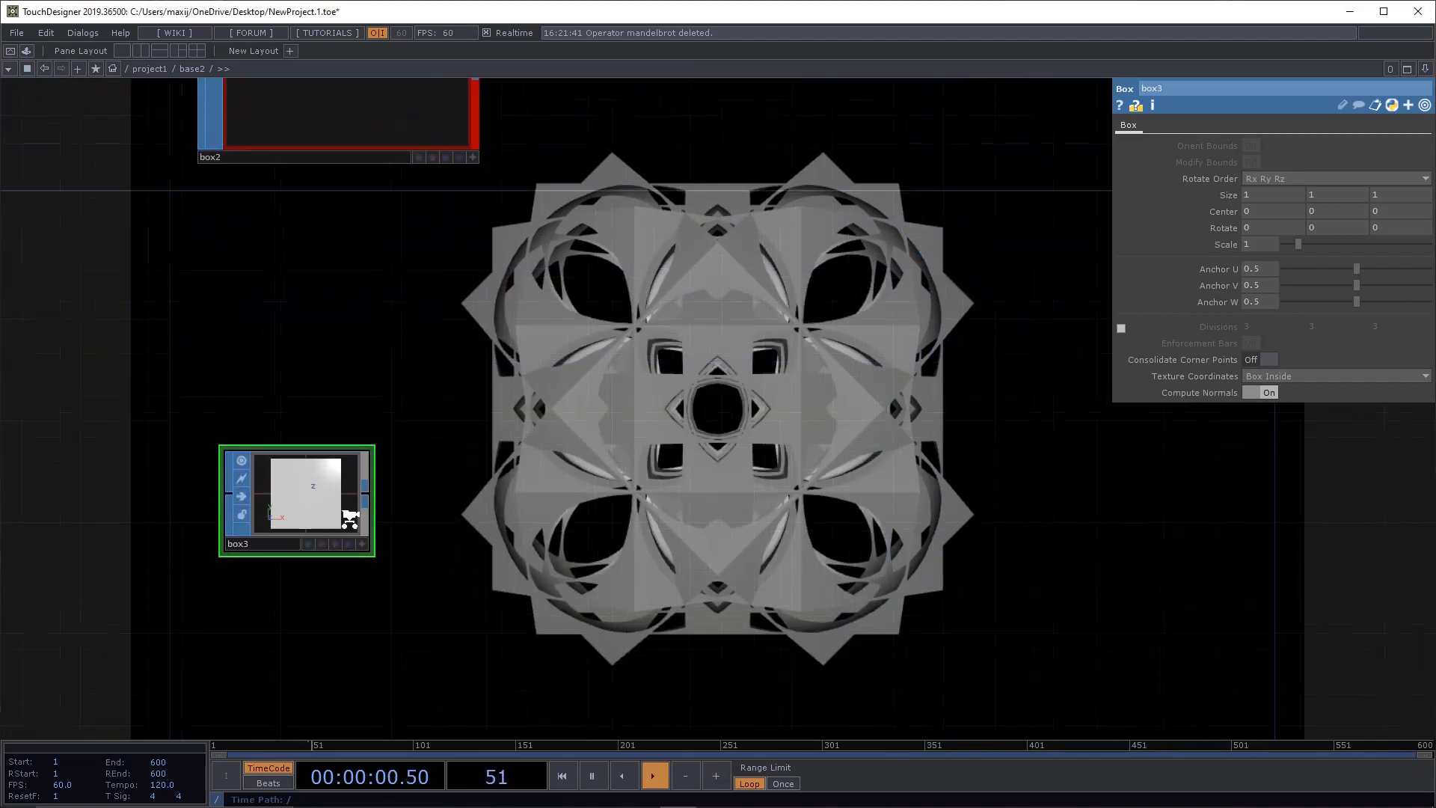
{"action": "left_click_drag", "start_coordinate": [570, 489], "coordinate": [671, 451]}
{"action": "scroll", "coordinate": [608, 507], "scroll_direction": "up", "scroll_amount": 2}
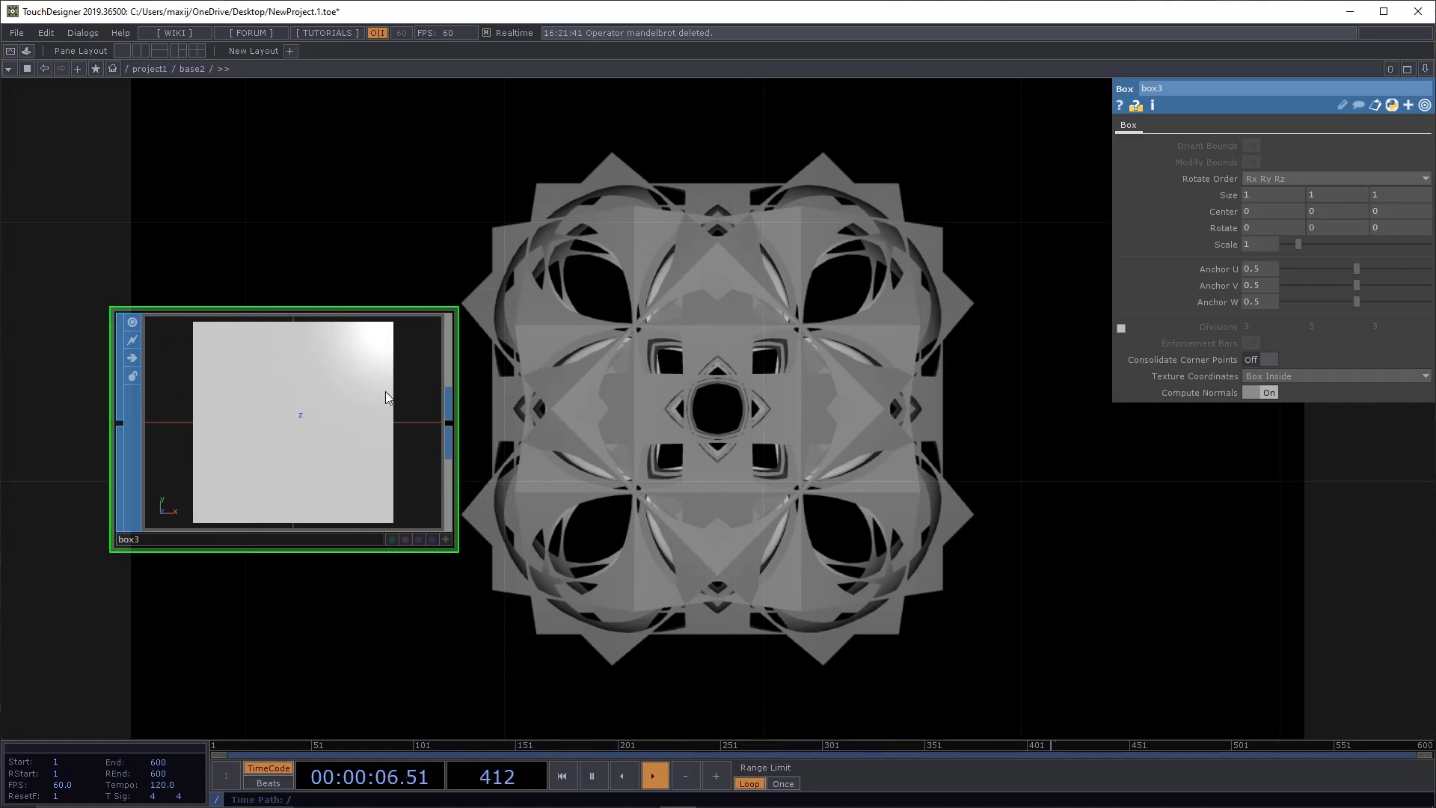
{"action": "key", "text": "ctrl+alt+n"}
{"action": "left_click", "coordinate": [688, 416]}
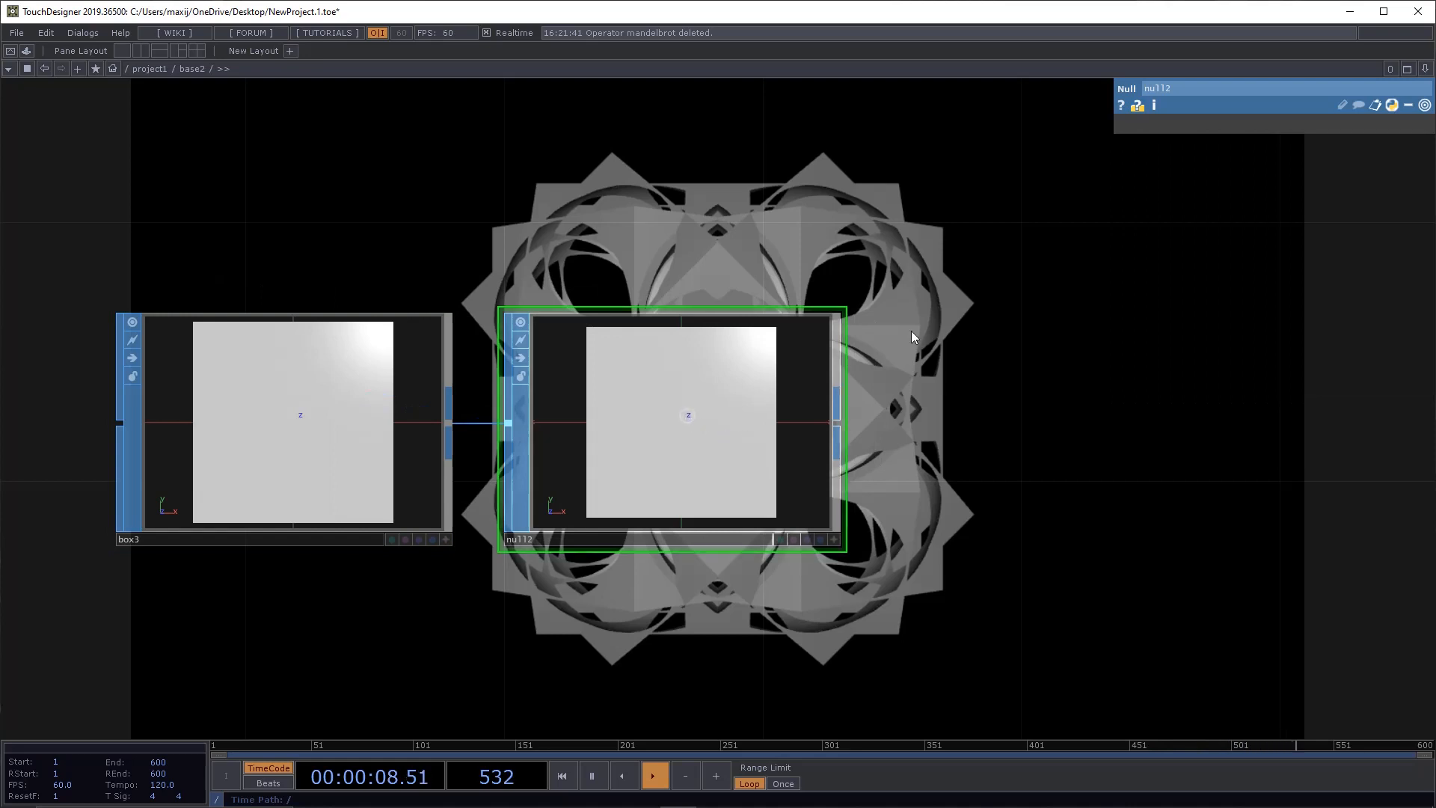
{"action": "key", "text": "Tab"}
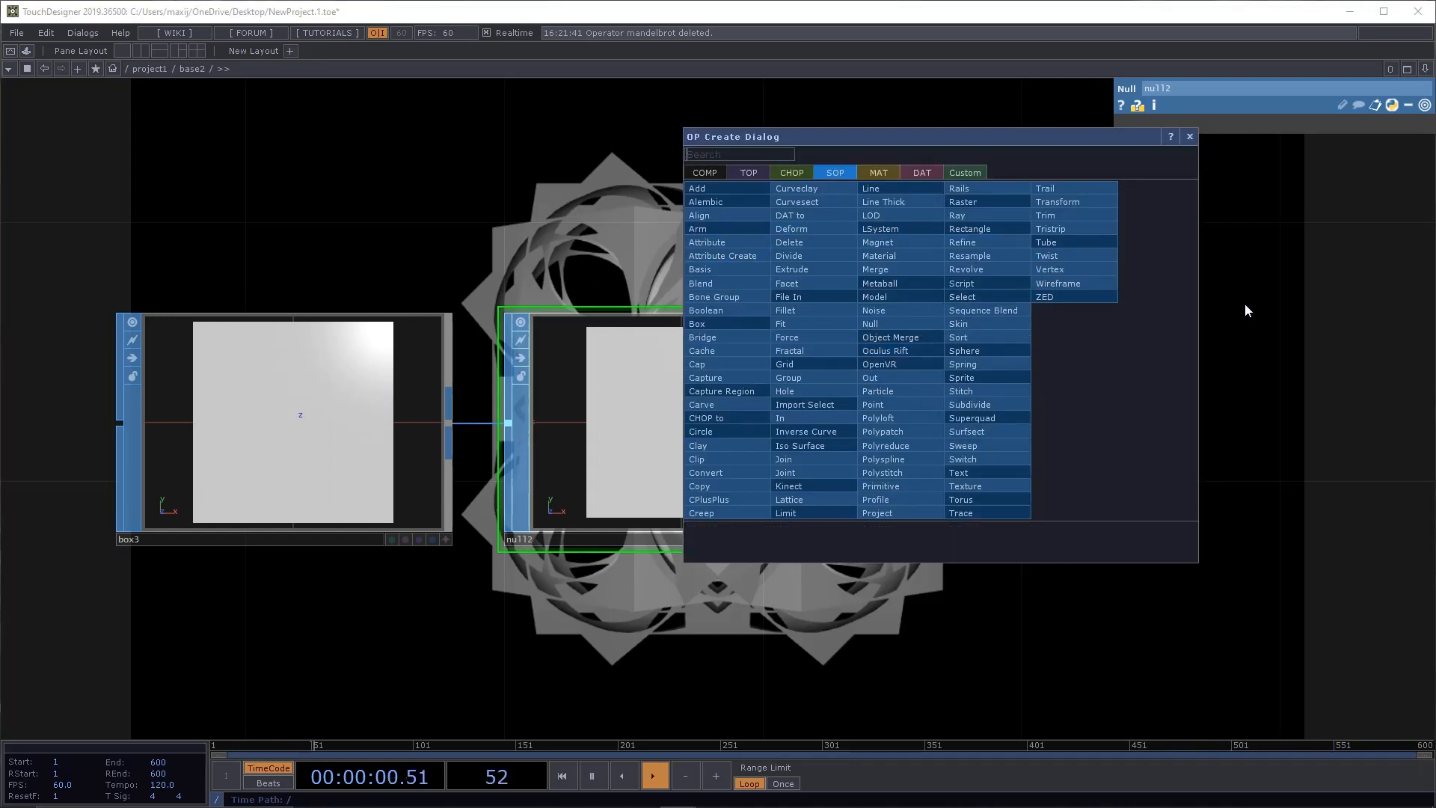
{"action": "left_click", "coordinate": [1312, 314]}
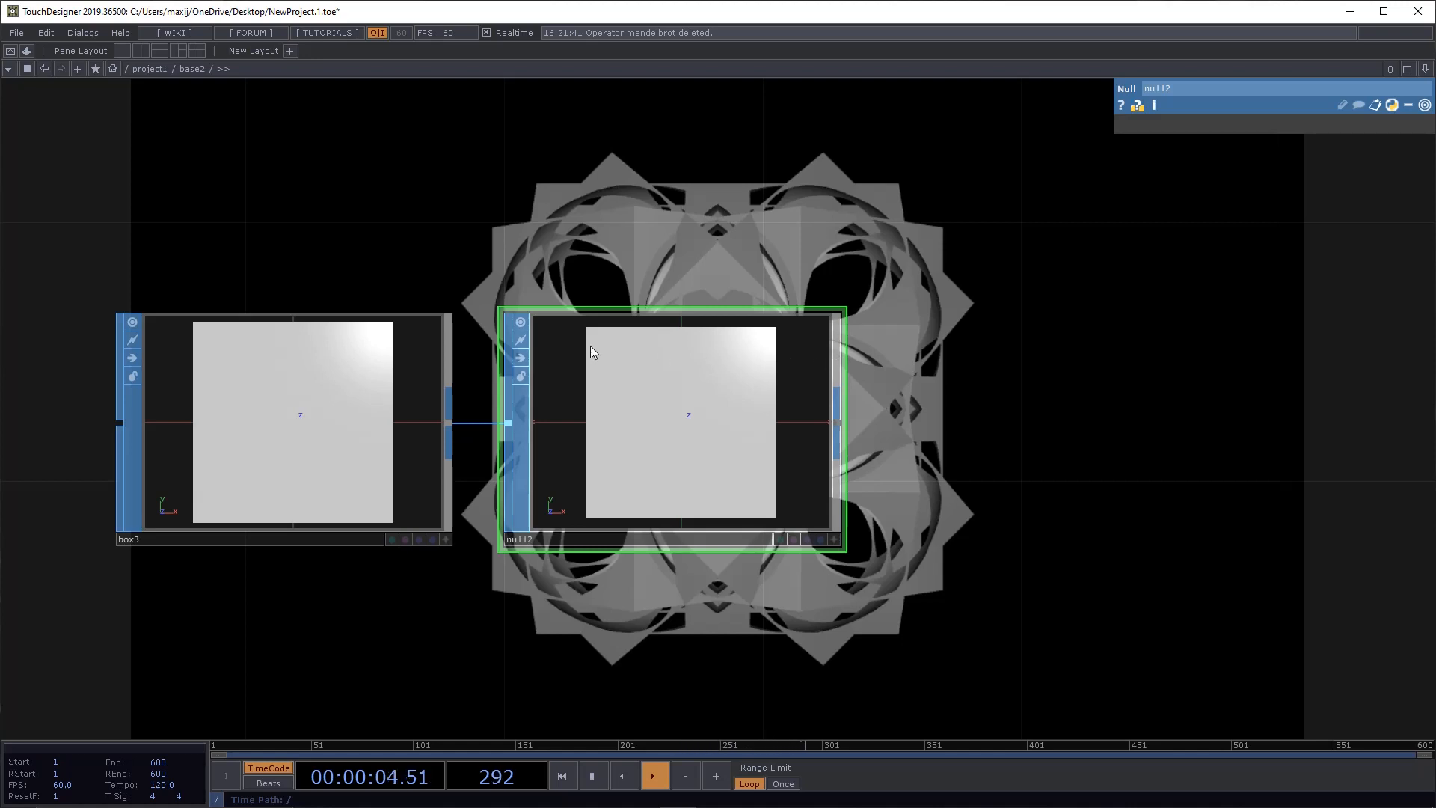
{"action": "key", "text": "ctrl+a"}
{"action": "left_click", "coordinate": [527, 323]}
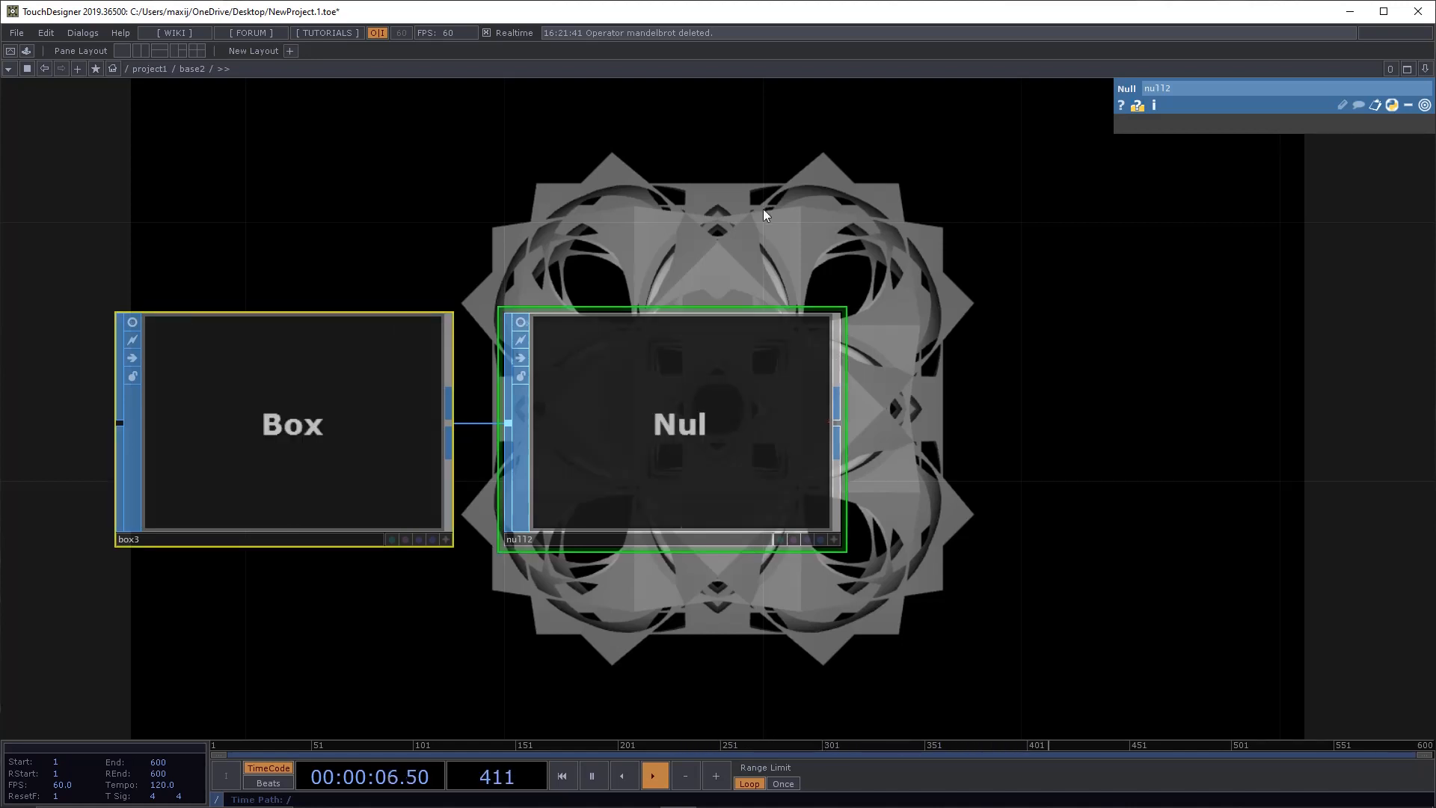
Step: Append a SOP to CHOP to the output of the third Box's Null SOP
{"action": "left_click_drag", "start_coordinate": [1103, 279], "coordinate": [801, 273]}
{"action": "left_click", "coordinate": [624, 397]}
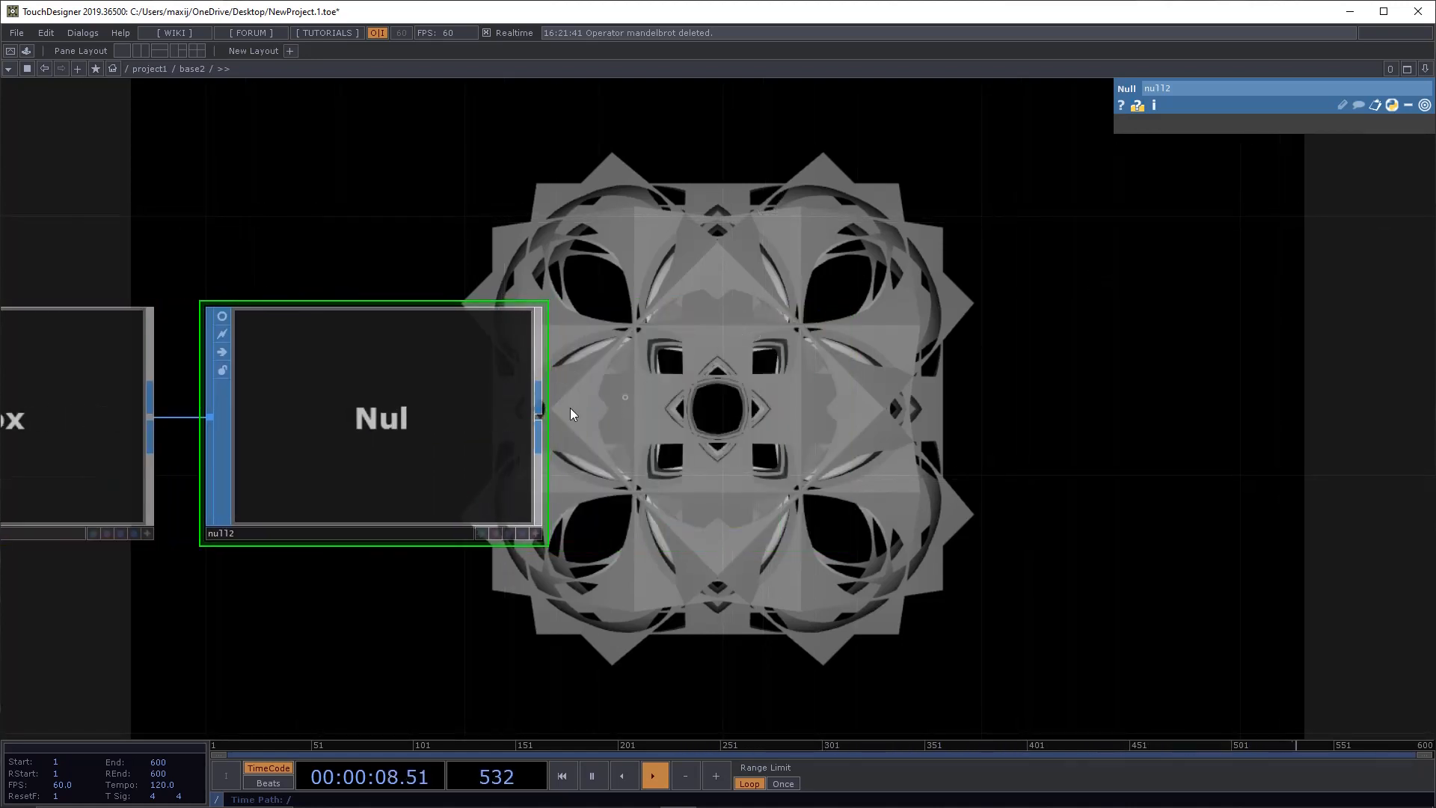
{"action": "right_click", "coordinate": [533, 416]}
{"action": "left_click", "coordinate": [513, 416]}
{"action": "right_click", "coordinate": [551, 413]}
{"action": "right_click", "coordinate": [538, 417]}
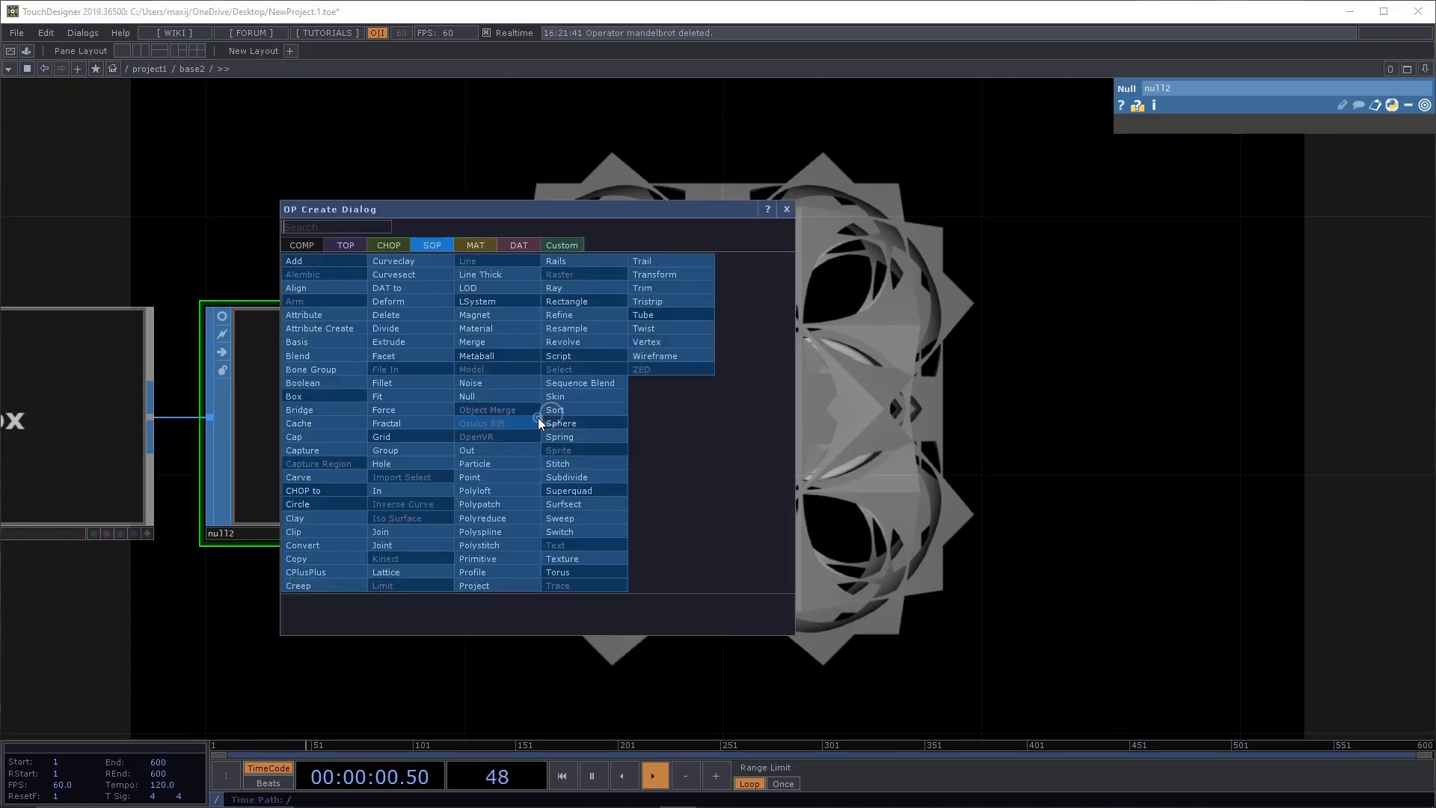
{"action": "left_click", "coordinate": [387, 244]}
{"action": "left_click", "coordinate": [347, 274]}
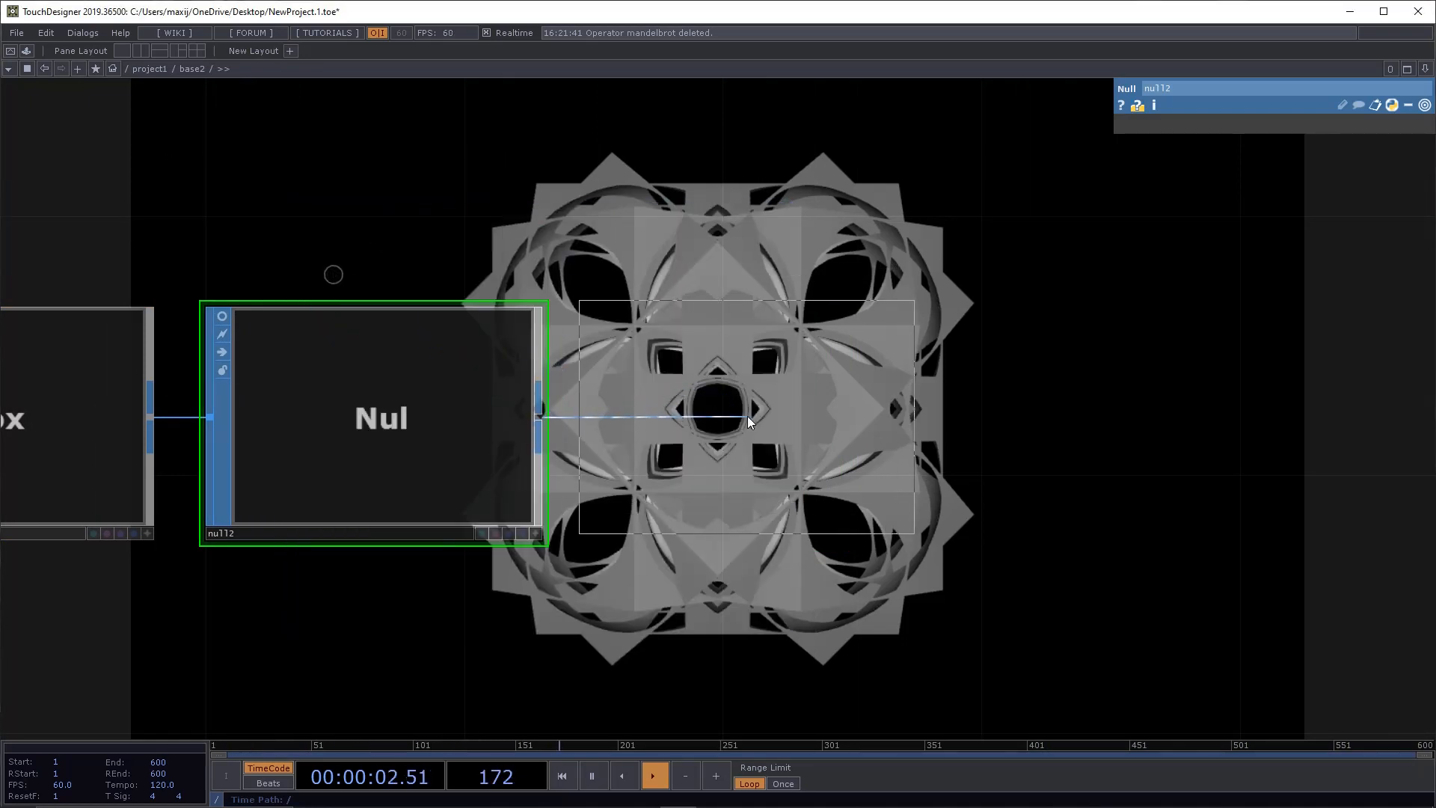
{"action": "left_click", "coordinate": [766, 418]}
Step: Append a Null CHOP to the SOP to CHOP
{"action": "left_click_drag", "start_coordinate": [1017, 403], "coordinate": [779, 396]}
{"action": "key", "text": "ctrl+alt+n"}
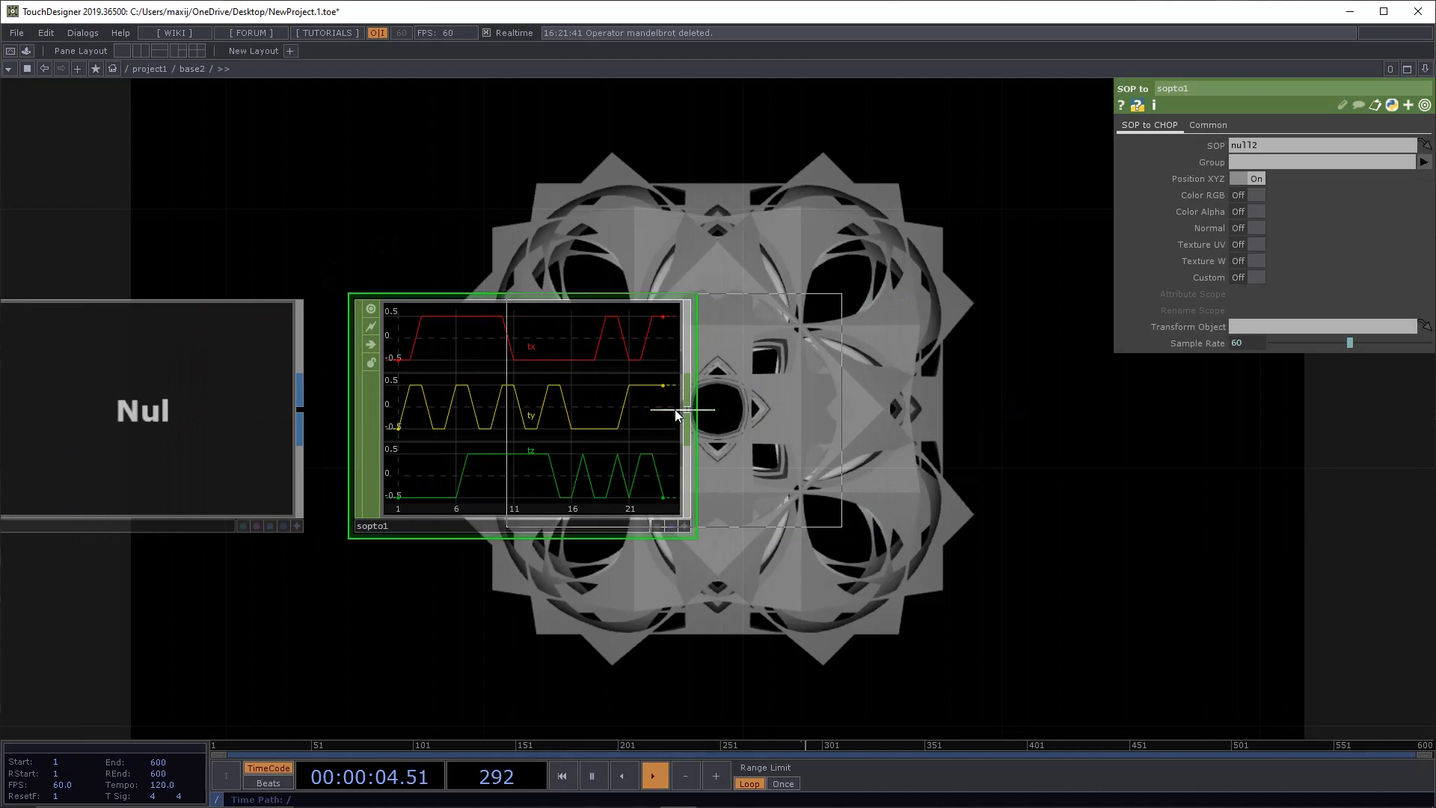
{"action": "left_click", "coordinate": [895, 406]}
{"action": "left_click_drag", "start_coordinate": [894, 273], "coordinate": [734, 256]}
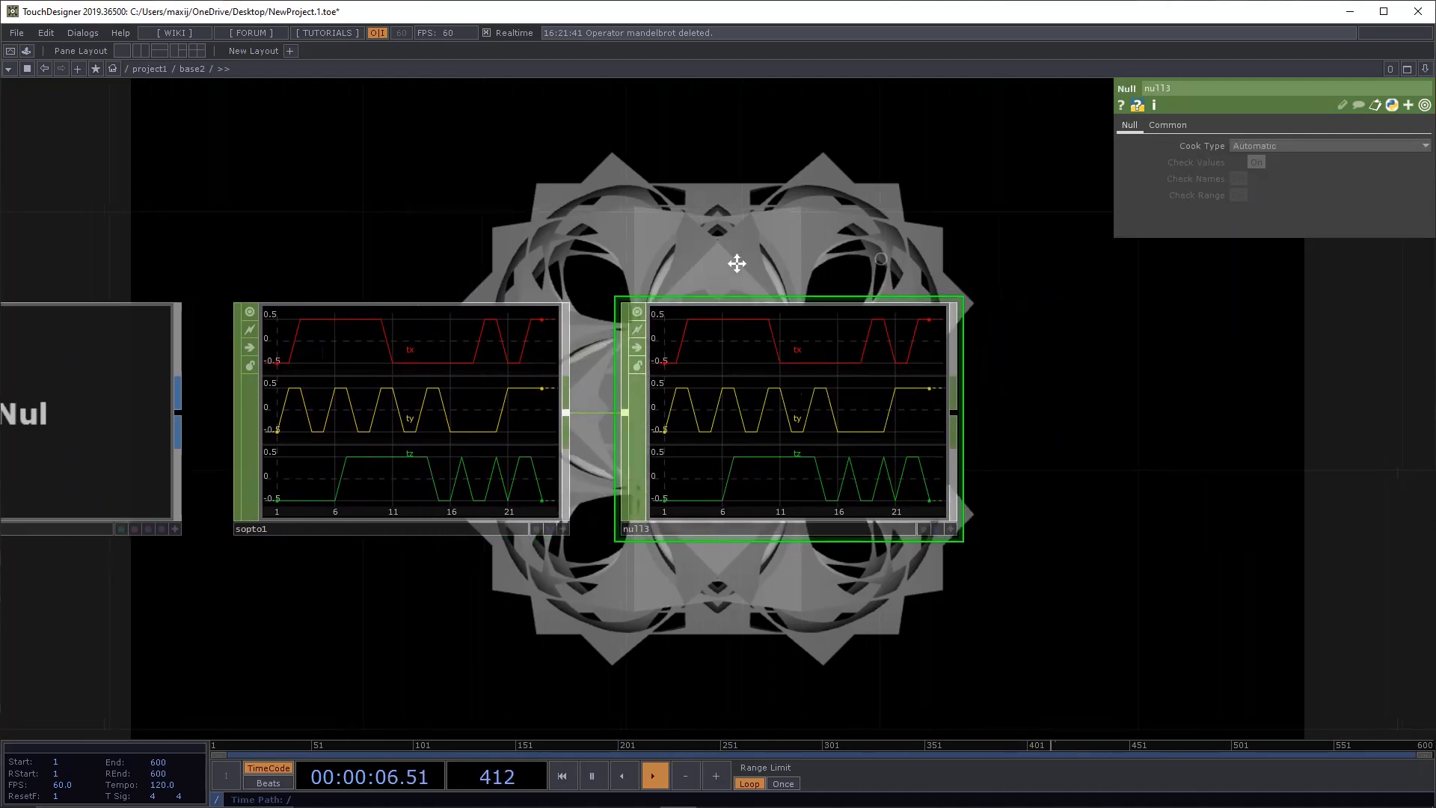
Step: Replace the Null CHOP after the SOP to CHOP with a Merge CHOP
{"action": "key", "text": "Delete"}
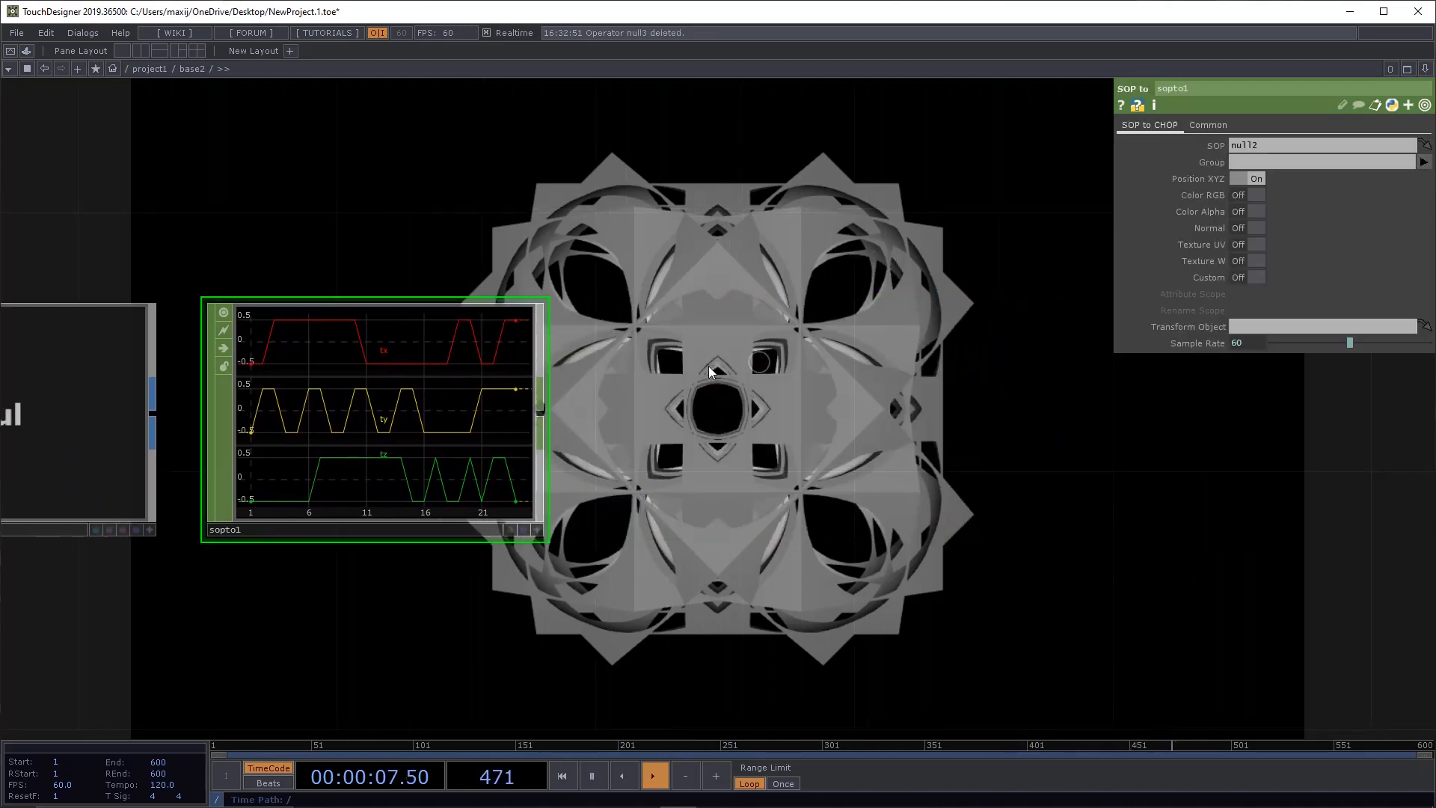
{"action": "right_click", "coordinate": [541, 416]}
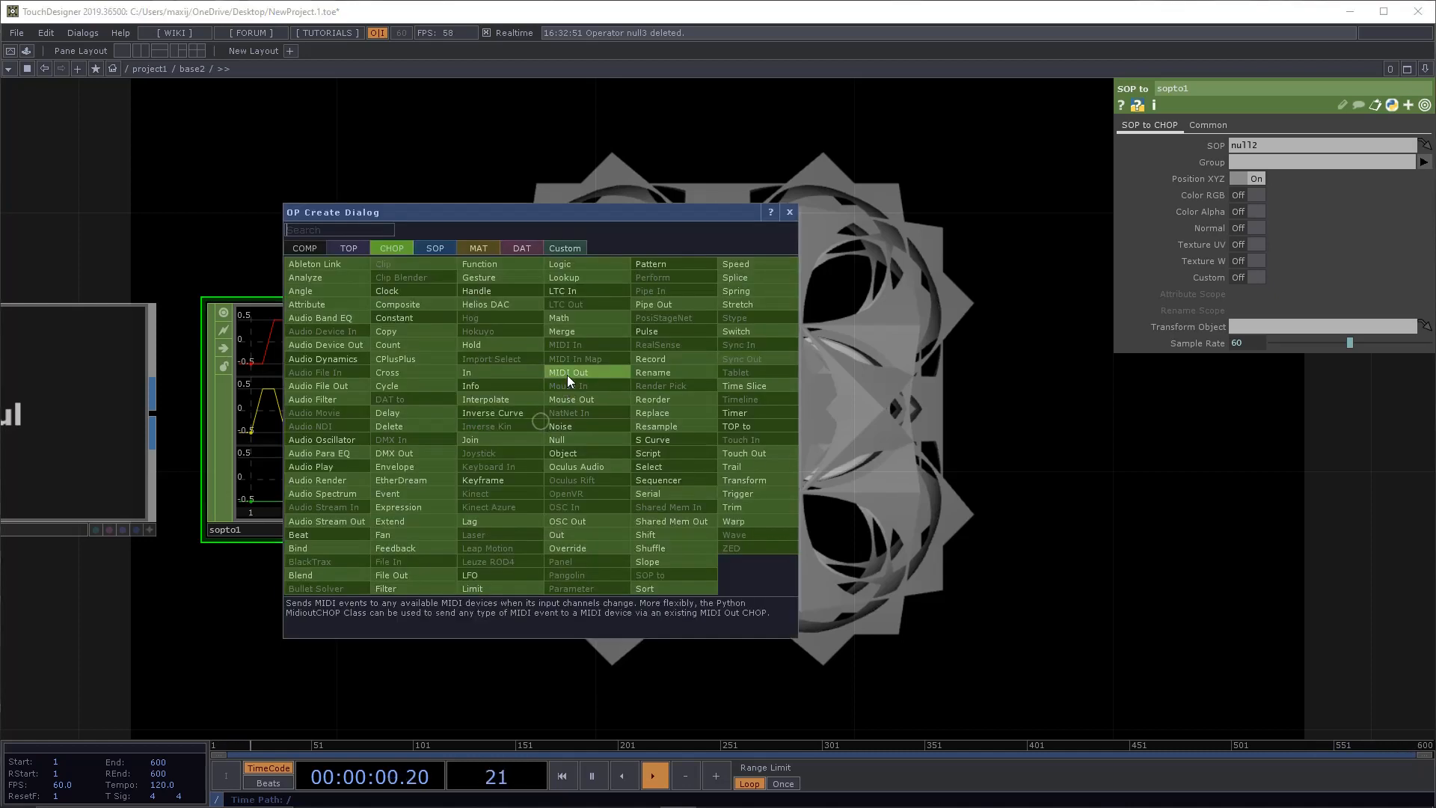
{"action": "left_click", "coordinate": [564, 331]}
{"action": "left_click", "coordinate": [769, 411]}
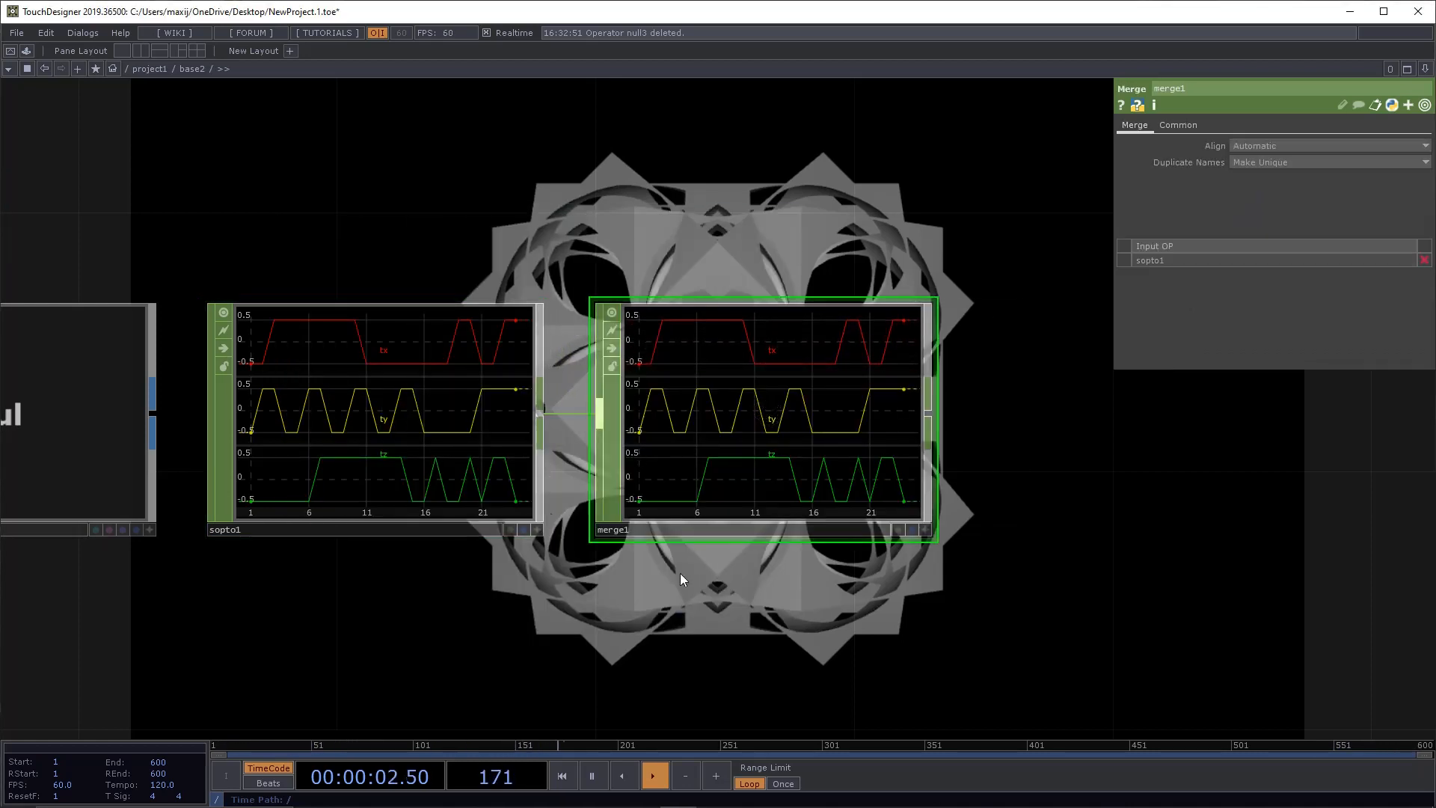
Step: Move the Merge CHOP up to just below the Geometry COMP
{"action": "scroll", "coordinate": [698, 218], "scroll_direction": "down", "scroll_amount": 6}
{"action": "left_click_drag", "start_coordinate": [668, 334], "coordinate": [906, 199]}
{"action": "left_click_drag", "start_coordinate": [810, 384], "coordinate": [707, 297]}
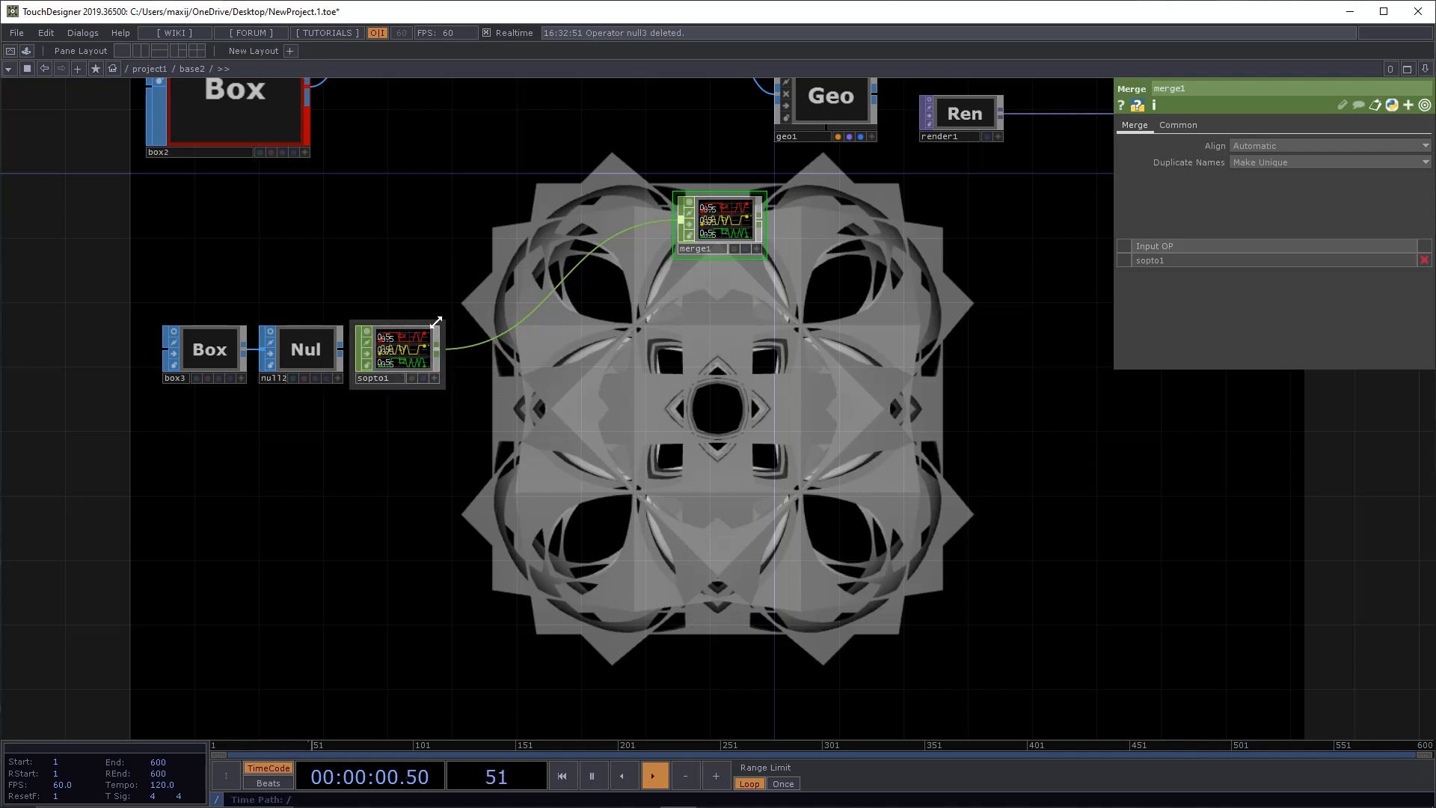
{"action": "left_click_drag", "start_coordinate": [462, 334], "coordinate": [367, 473]}
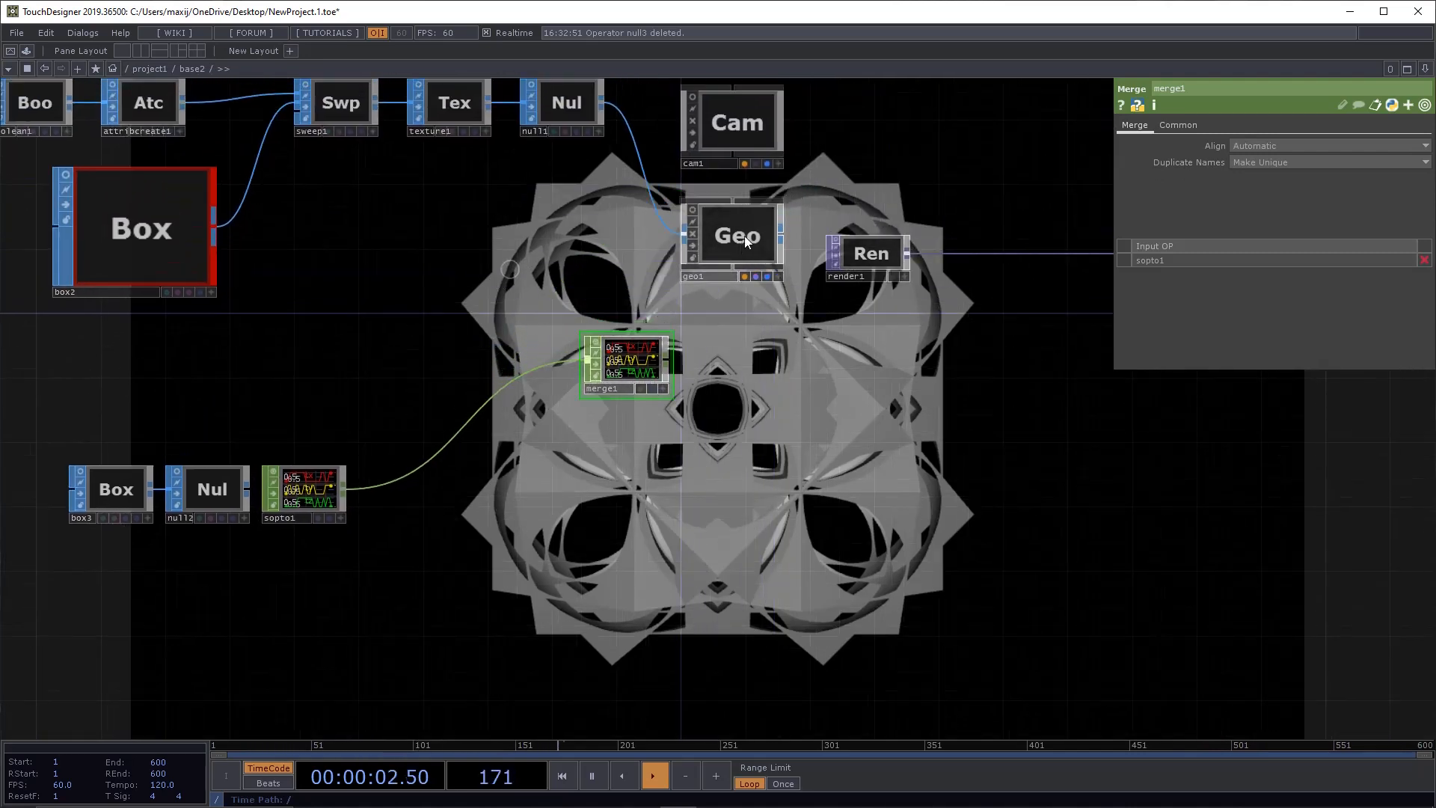
Step: Enable instancing on geo1 and assign merge1 as its Default Instance OP
{"action": "left_click", "coordinate": [743, 238]}
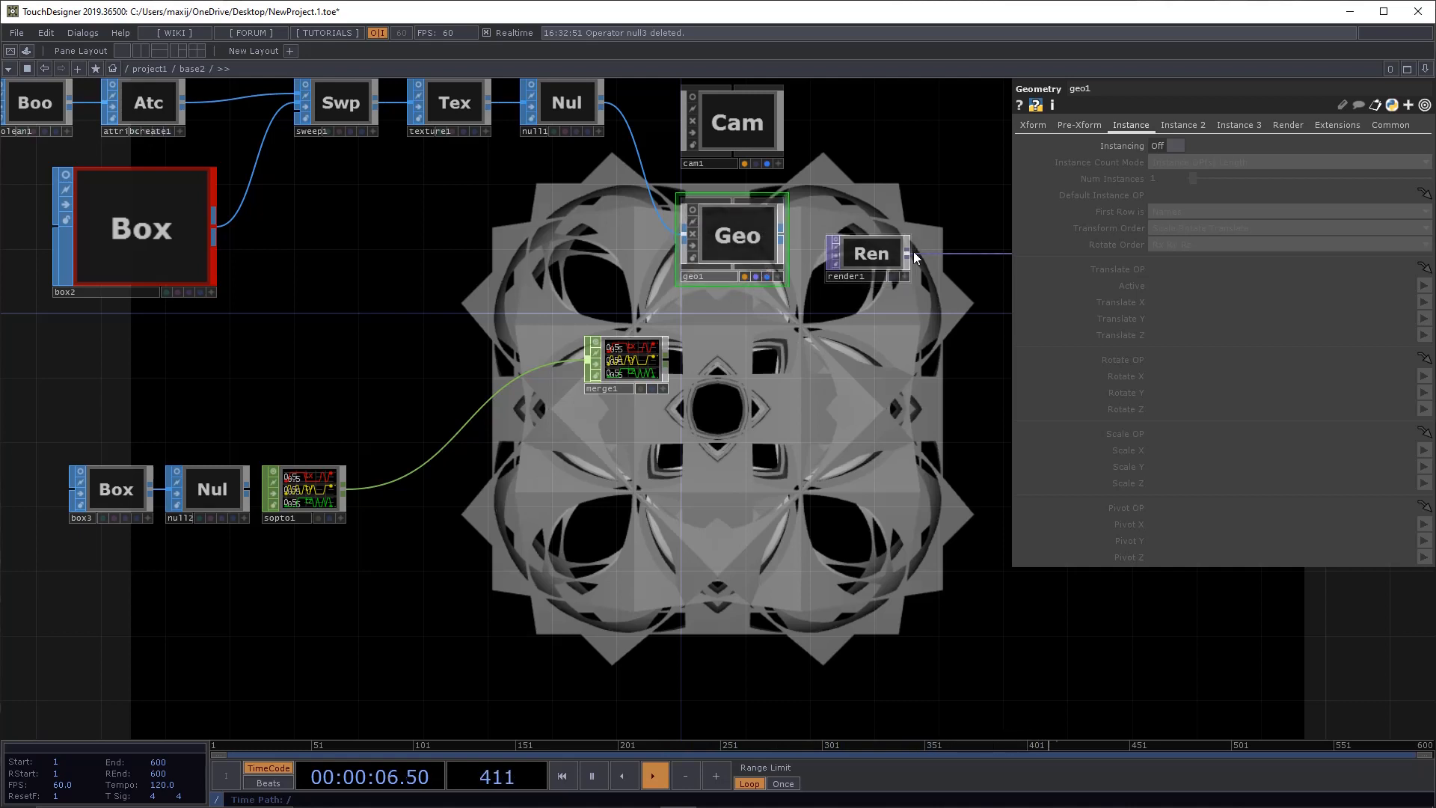
{"action": "scroll", "coordinate": [748, 262], "scroll_direction": "up", "scroll_amount": 4}
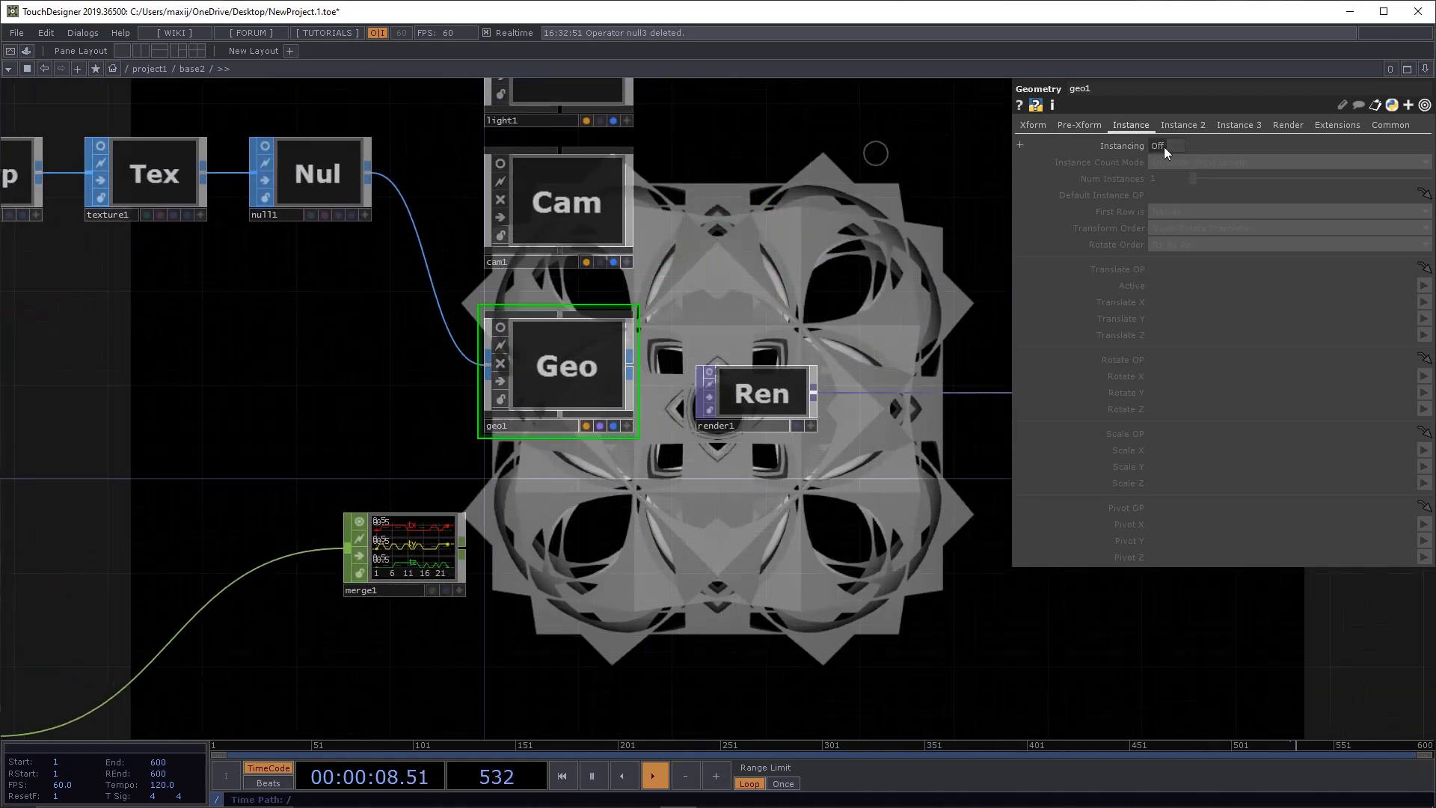
{"action": "left_click", "coordinate": [1167, 145]}
{"action": "left_click_drag", "start_coordinate": [412, 550], "coordinate": [1177, 197]}
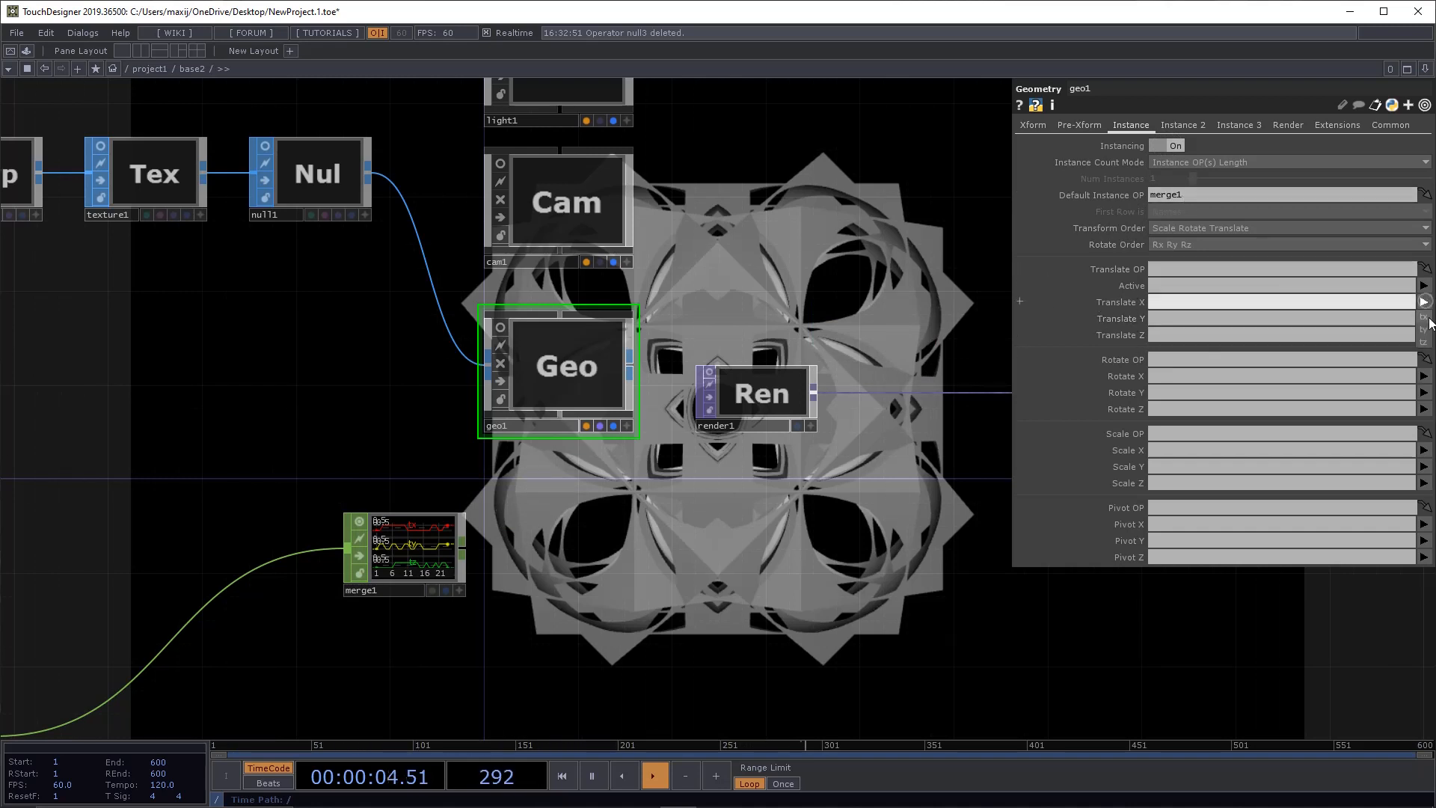
Step: Set geo1's instance Translate X, Y and Z to the channels tx, ty and tz
{"action": "left_click", "coordinate": [1425, 316]}
{"action": "left_click", "coordinate": [1426, 319]}
{"action": "left_click", "coordinate": [1425, 346]}
{"action": "left_click", "coordinate": [1427, 336]}
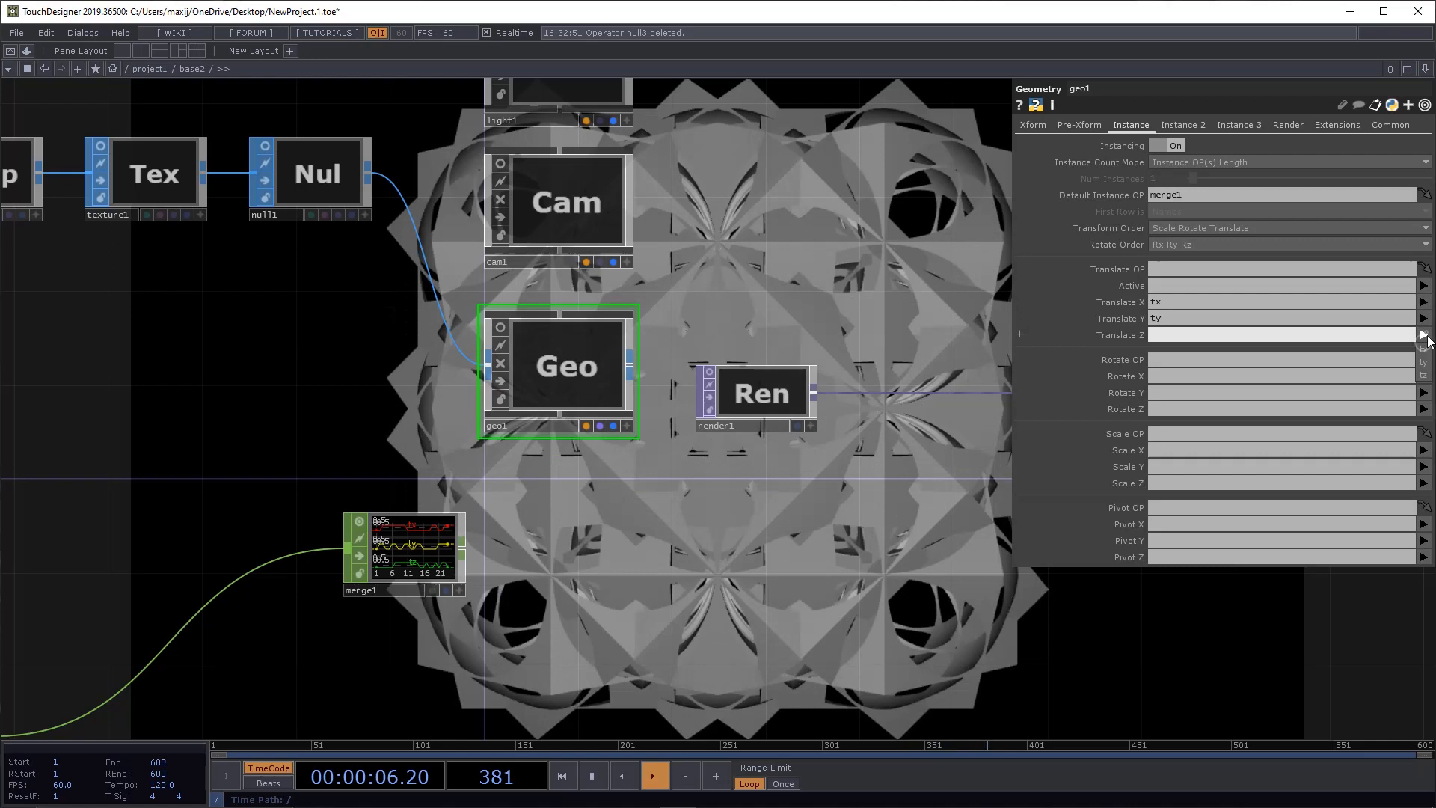
{"action": "left_click", "coordinate": [1424, 375]}
Step: Set the scale of the third Box SOP, box3, to 3
{"action": "left_click_drag", "start_coordinate": [235, 449], "coordinate": [842, 278]}
{"action": "left_click", "coordinate": [313, 561]}
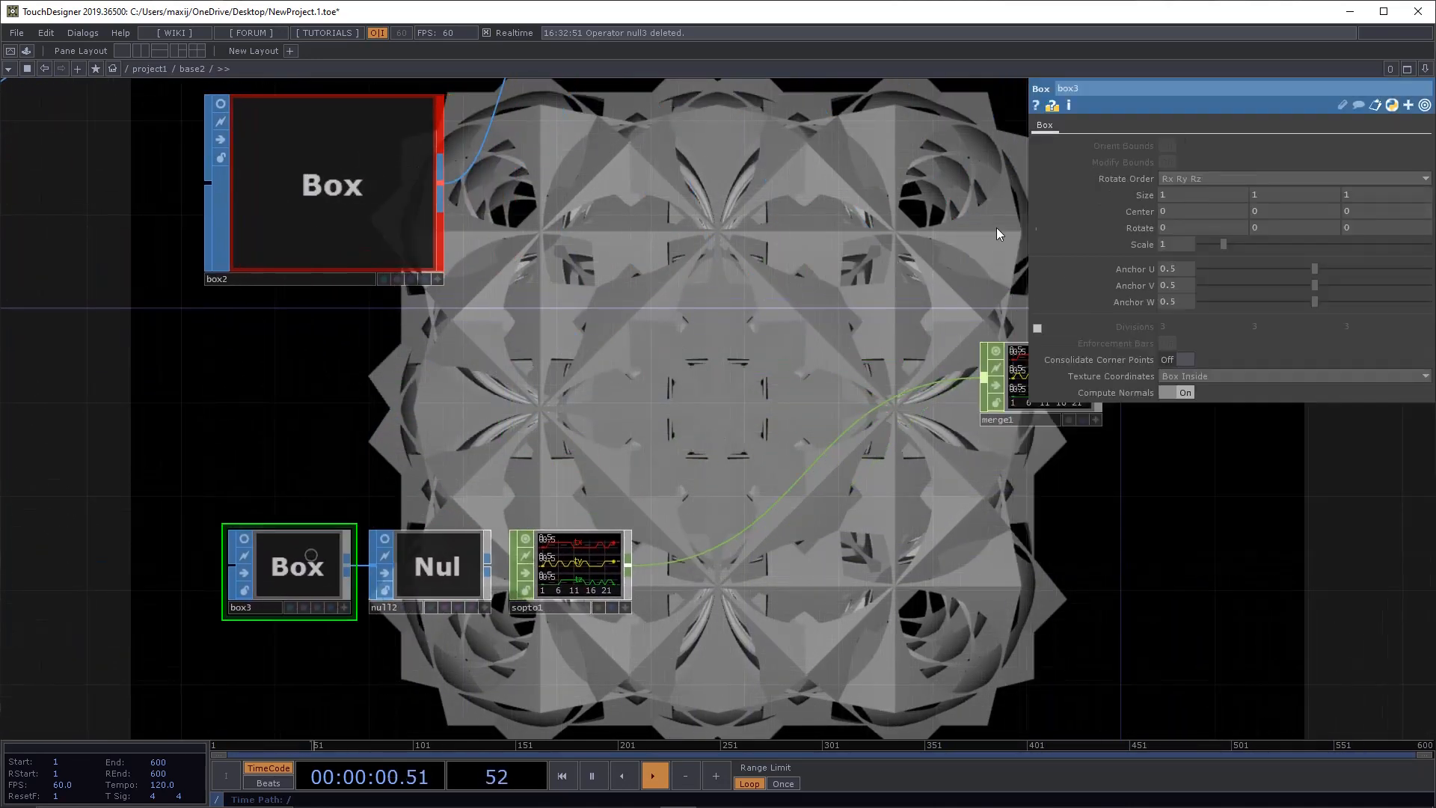
{"action": "left_click_drag", "start_coordinate": [1169, 245], "coordinate": [1171, 222]}
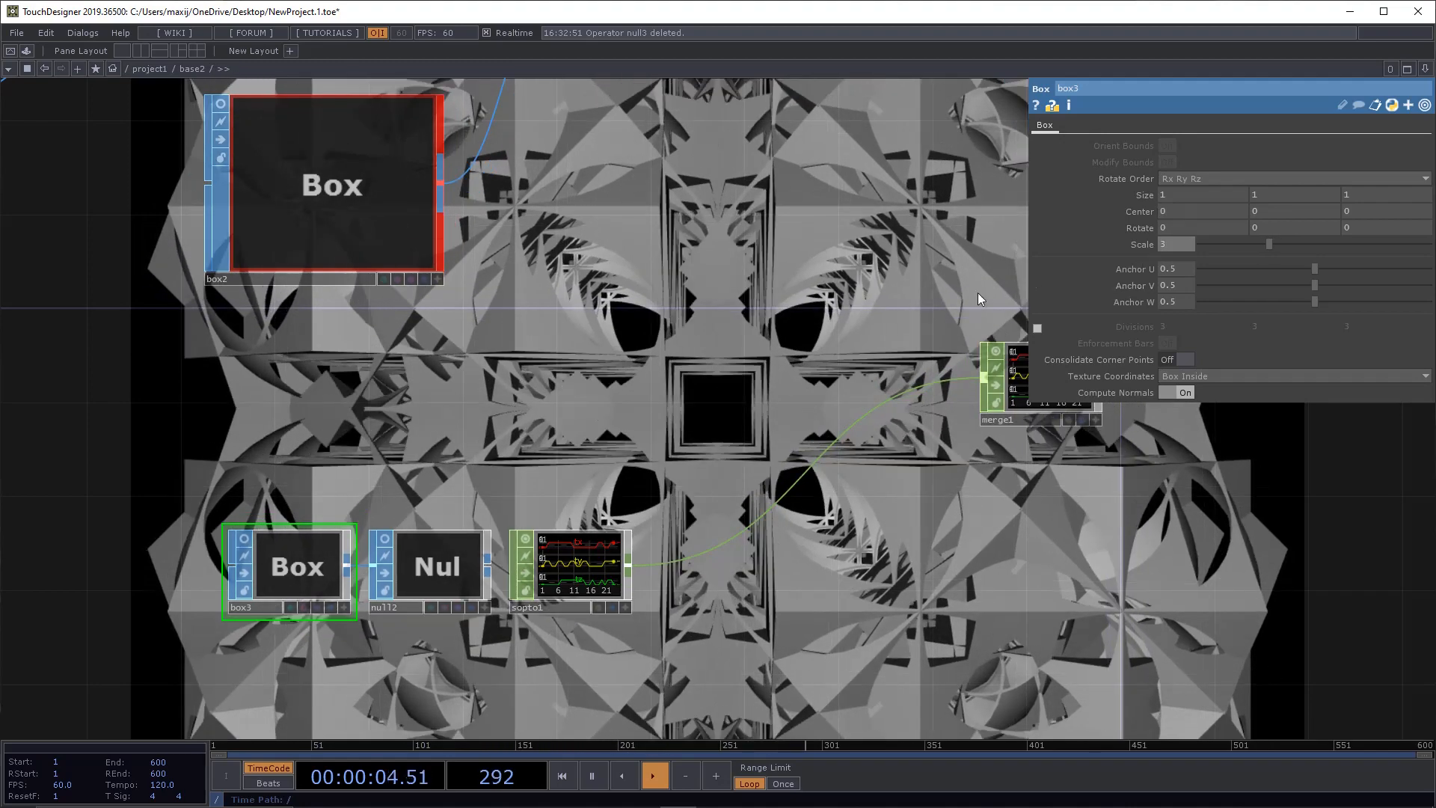
Step: Set the Z translate of the camera cam1 to 16
{"action": "left_click_drag", "start_coordinate": [684, 423], "coordinate": [209, 666]}
{"action": "left_click_drag", "start_coordinate": [886, 261], "coordinate": [487, 487]}
{"action": "left_click_drag", "start_coordinate": [712, 382], "coordinate": [743, 377]}
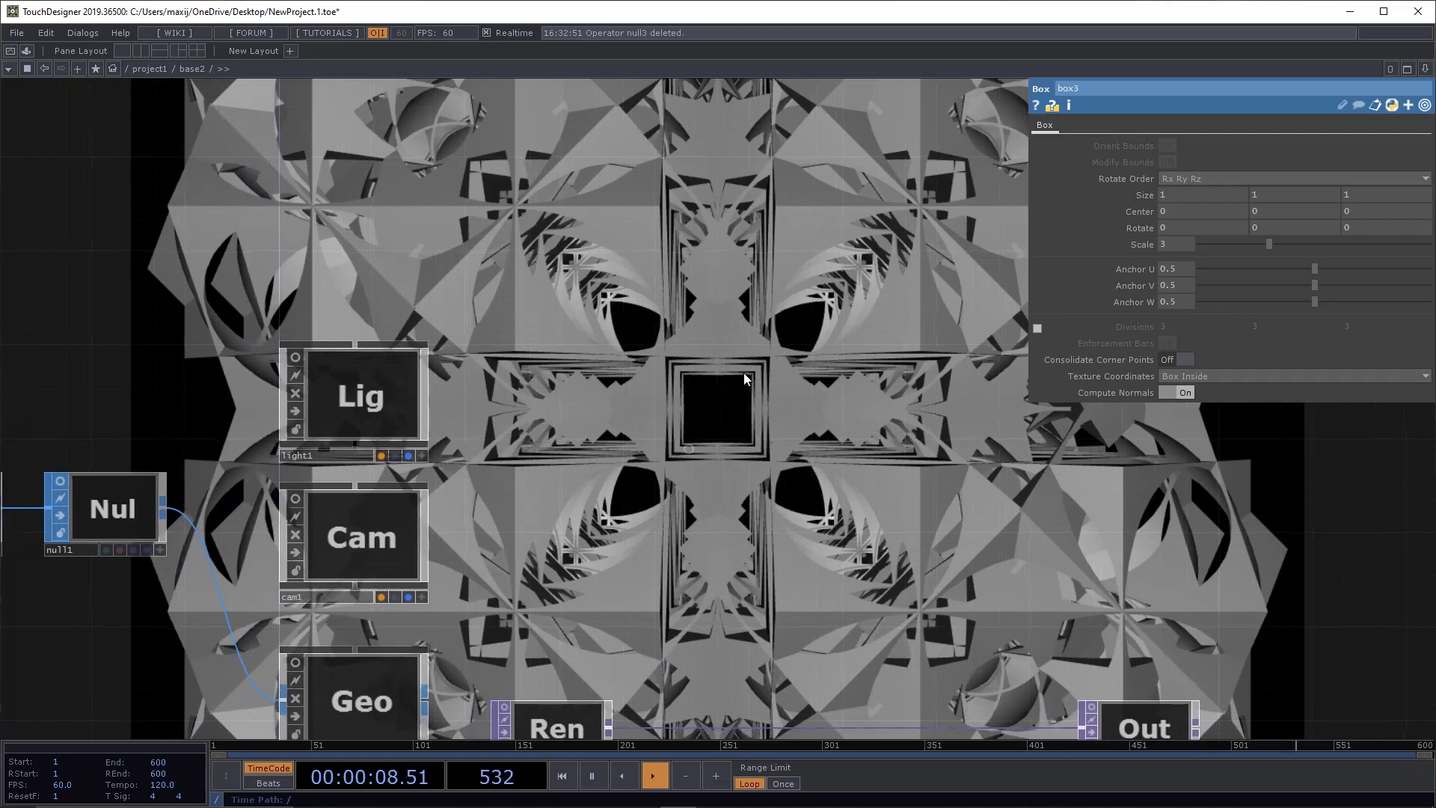
{"action": "left_click_drag", "start_coordinate": [591, 429], "coordinate": [772, 383]}
{"action": "left_click", "coordinate": [590, 502]}
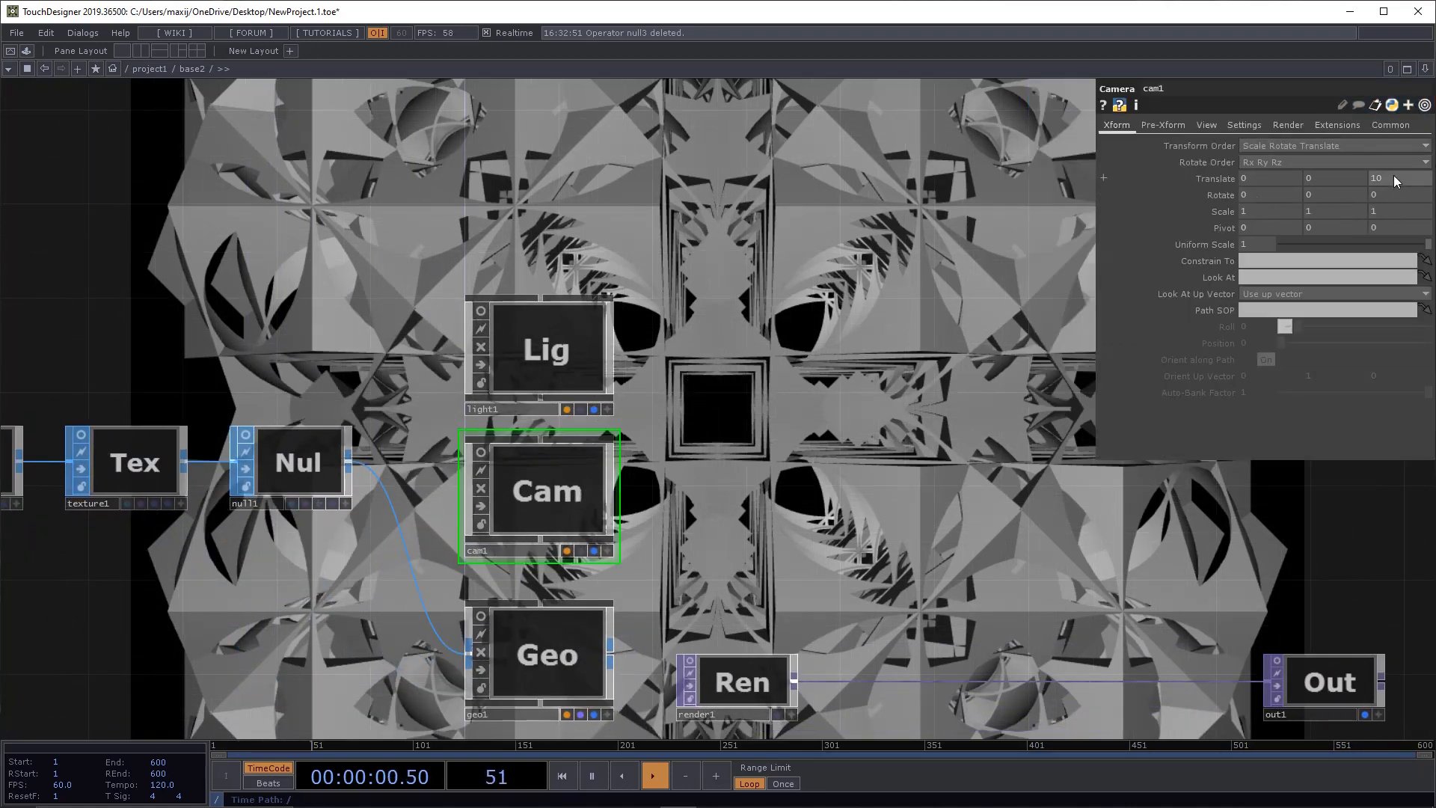
{"action": "middle_click_drag", "start_coordinate": [1394, 170], "coordinate": [1424, 170]}
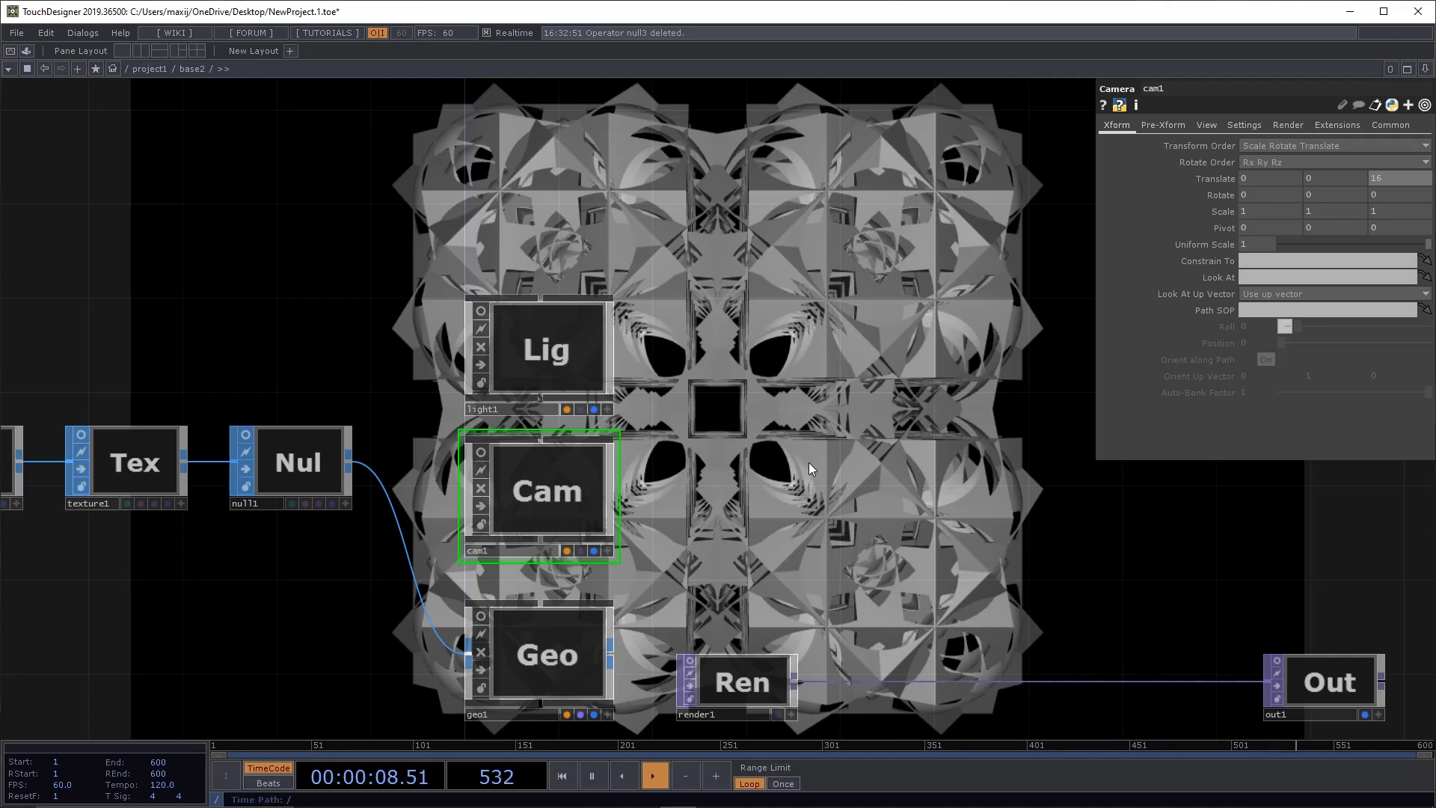
Step: Turn off the node viewers of the Merge and SOP to CHOP operators
{"action": "left_click_drag", "start_coordinate": [764, 496], "coordinate": [1140, 471]}
{"action": "left_click_drag", "start_coordinate": [380, 420], "coordinate": [493, 259]}
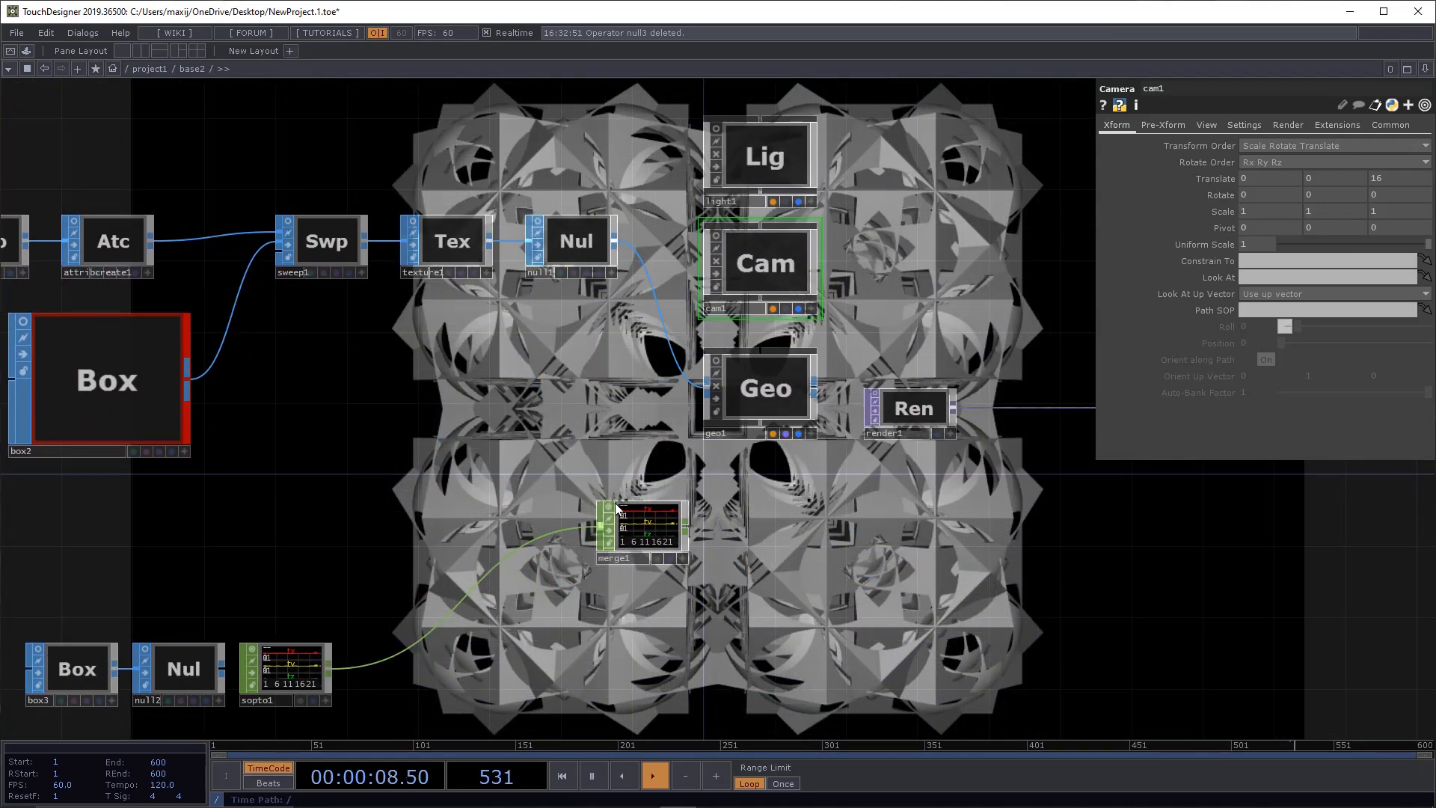
{"action": "left_click_drag", "start_coordinate": [461, 440], "coordinate": [409, 573]}
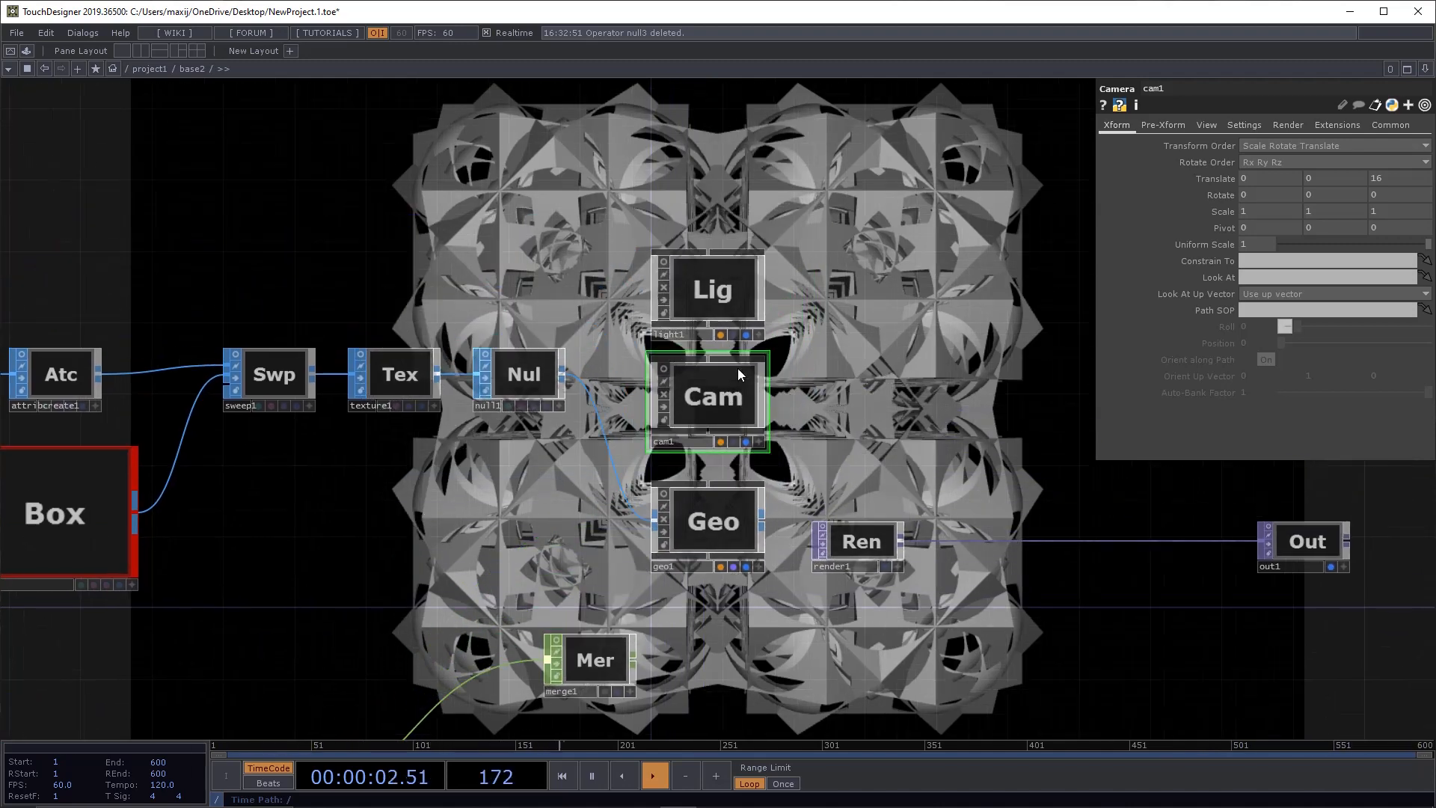
{"action": "left_click_drag", "start_coordinate": [382, 512], "coordinate": [401, 598]}
{"action": "left_click_drag", "start_coordinate": [820, 271], "coordinate": [770, 356]}
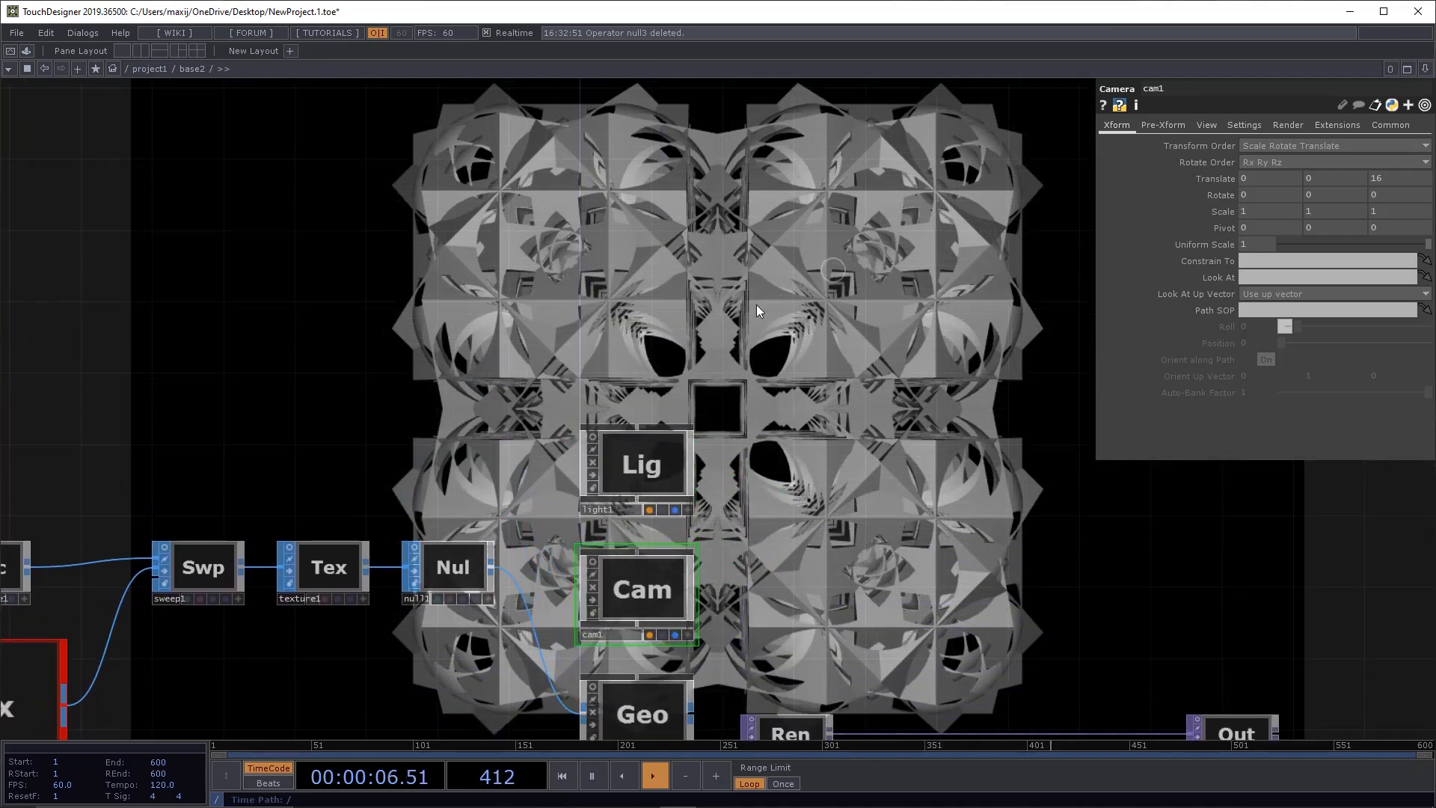
{"action": "left_click_drag", "start_coordinate": [596, 350], "coordinate": [858, 222]}
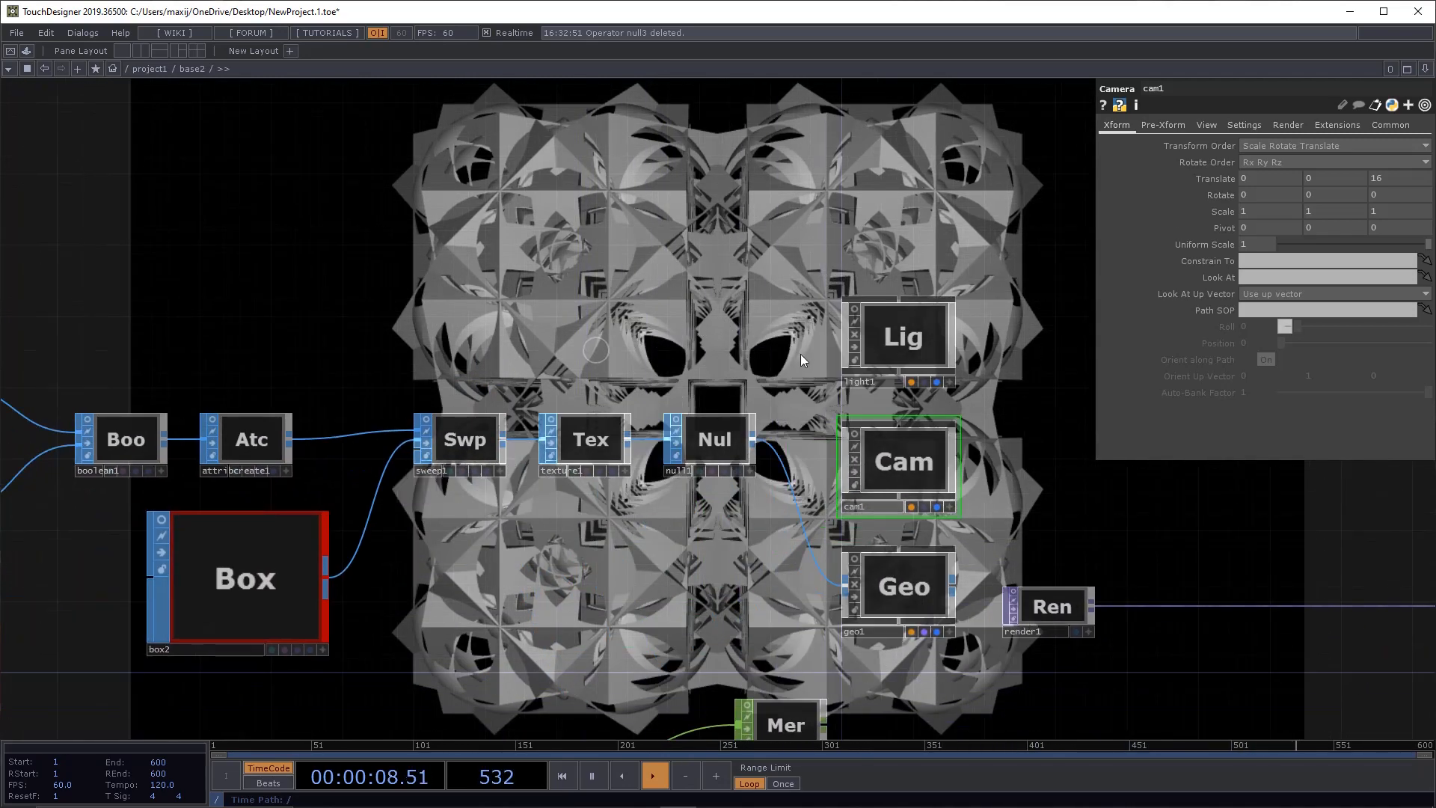
{"action": "left_click_drag", "start_coordinate": [801, 353], "coordinate": [538, 400]}
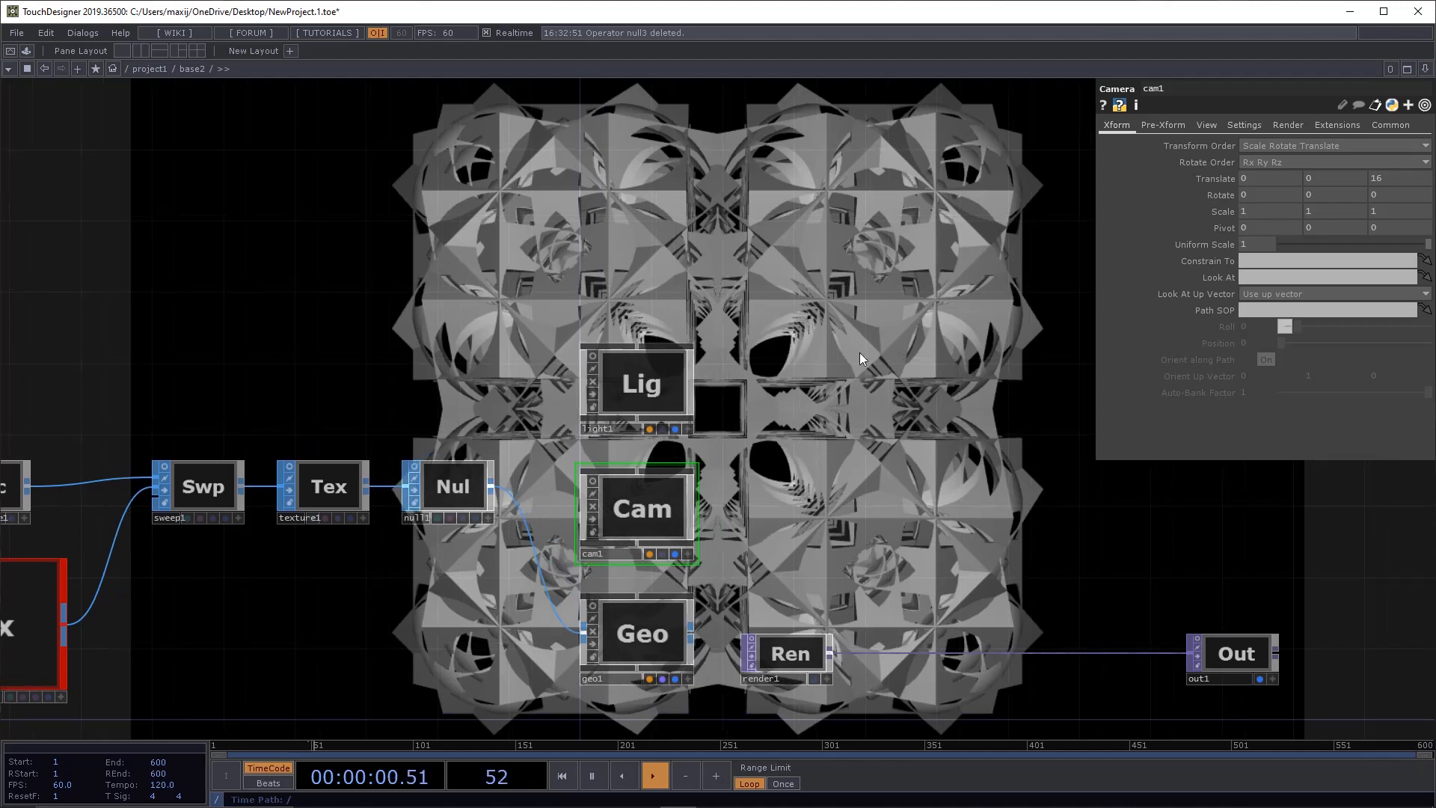
{"action": "left_click_drag", "start_coordinate": [471, 581], "coordinate": [665, 379]}
{"action": "double_click", "coordinate": [602, 454]}
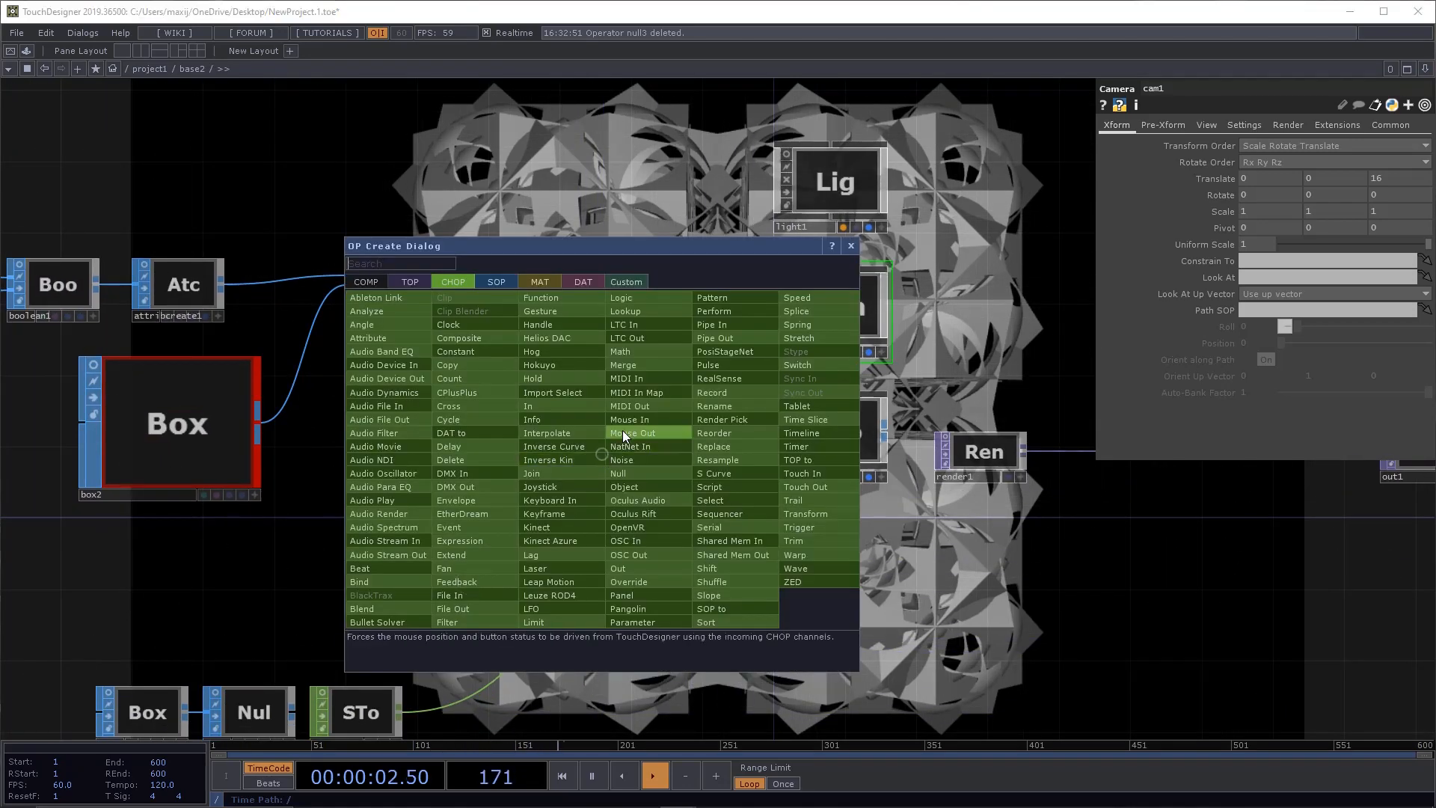
{"action": "left_click", "coordinate": [617, 178]}
Step: Set geo1's Instance Order to World Transform, then Instance
{"action": "left_click", "coordinate": [823, 447]}
{"action": "left_click_drag", "start_coordinate": [630, 437], "coordinate": [253, 509]}
{"action": "left_click", "coordinate": [1032, 125]}
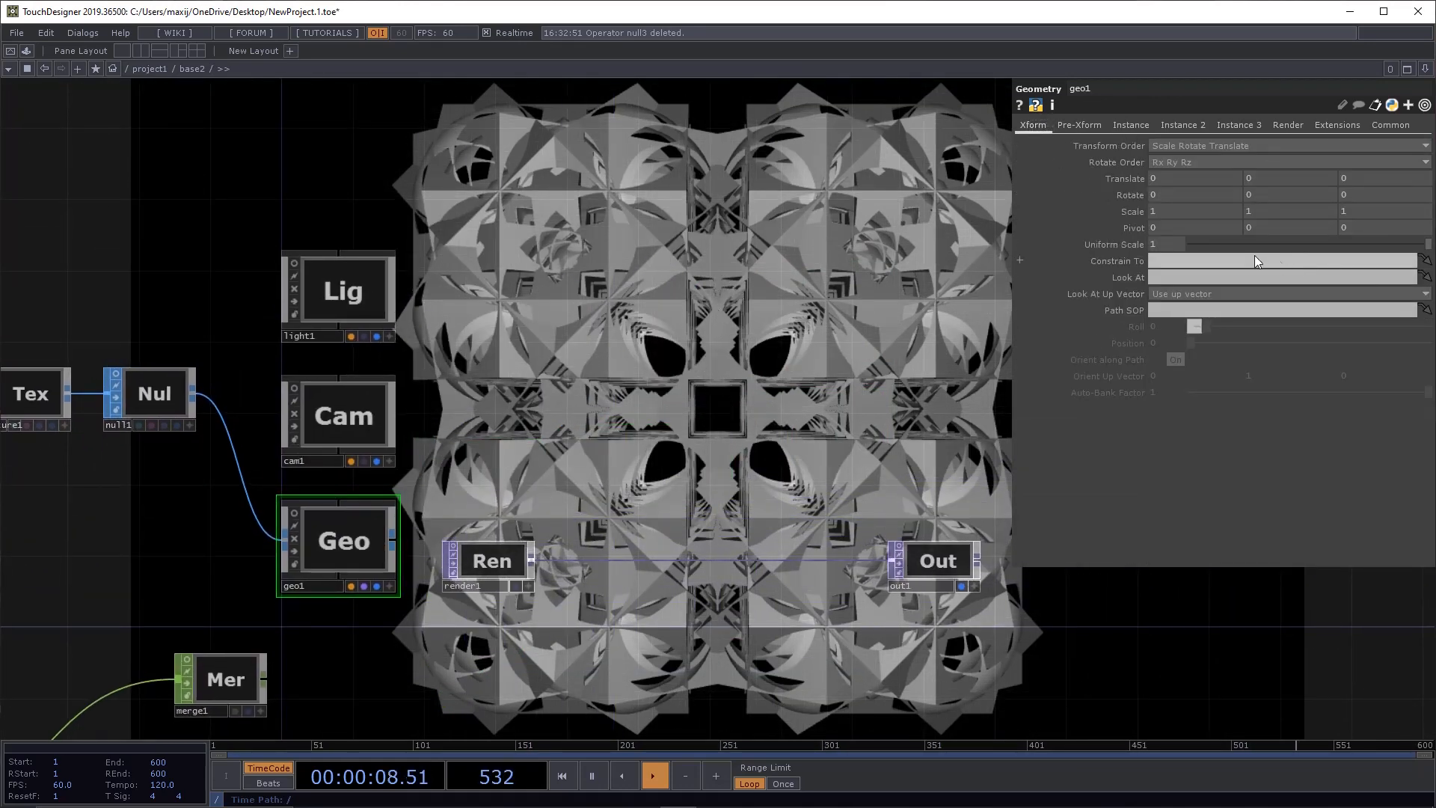
{"action": "left_click", "coordinate": [1125, 126]}
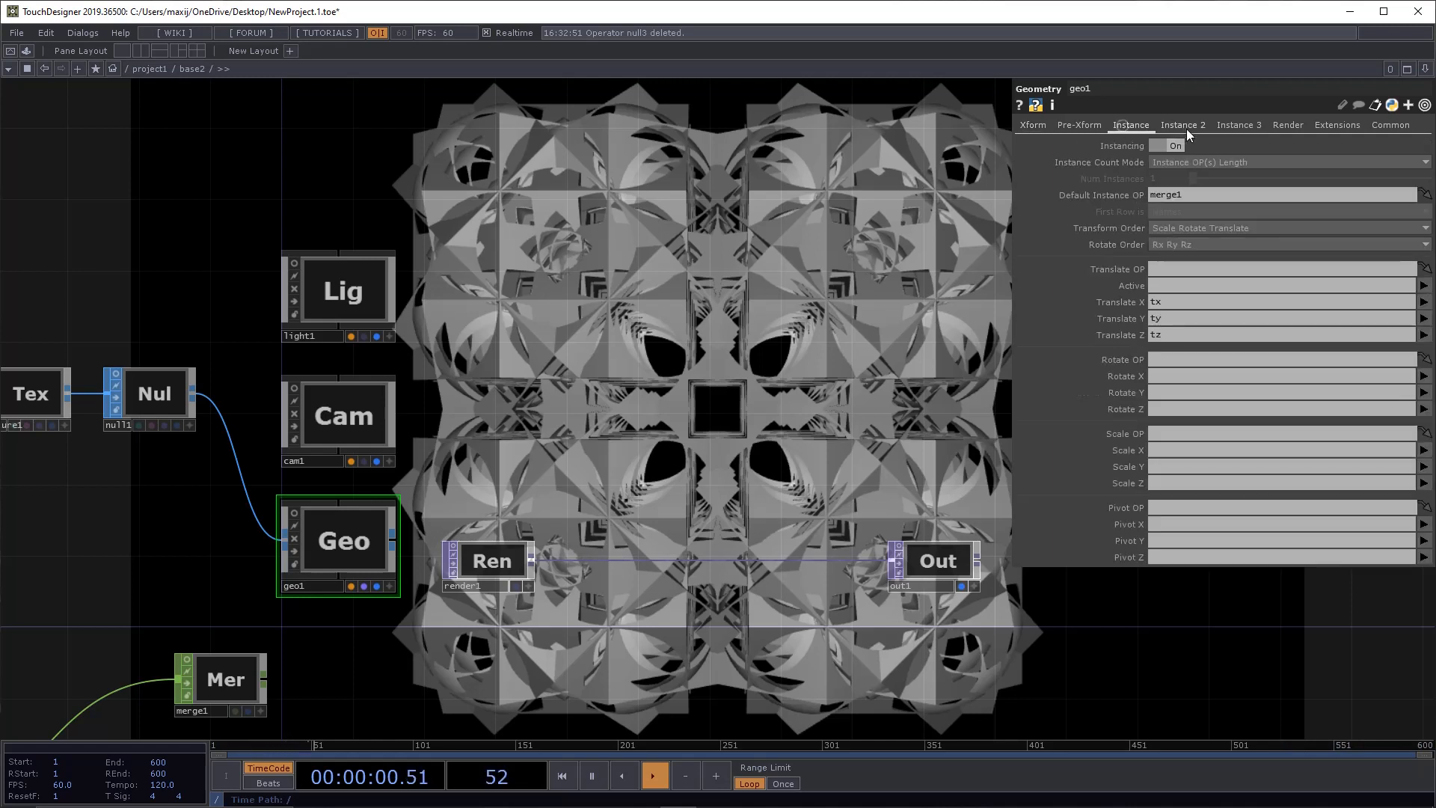
{"action": "left_click", "coordinate": [1187, 128]}
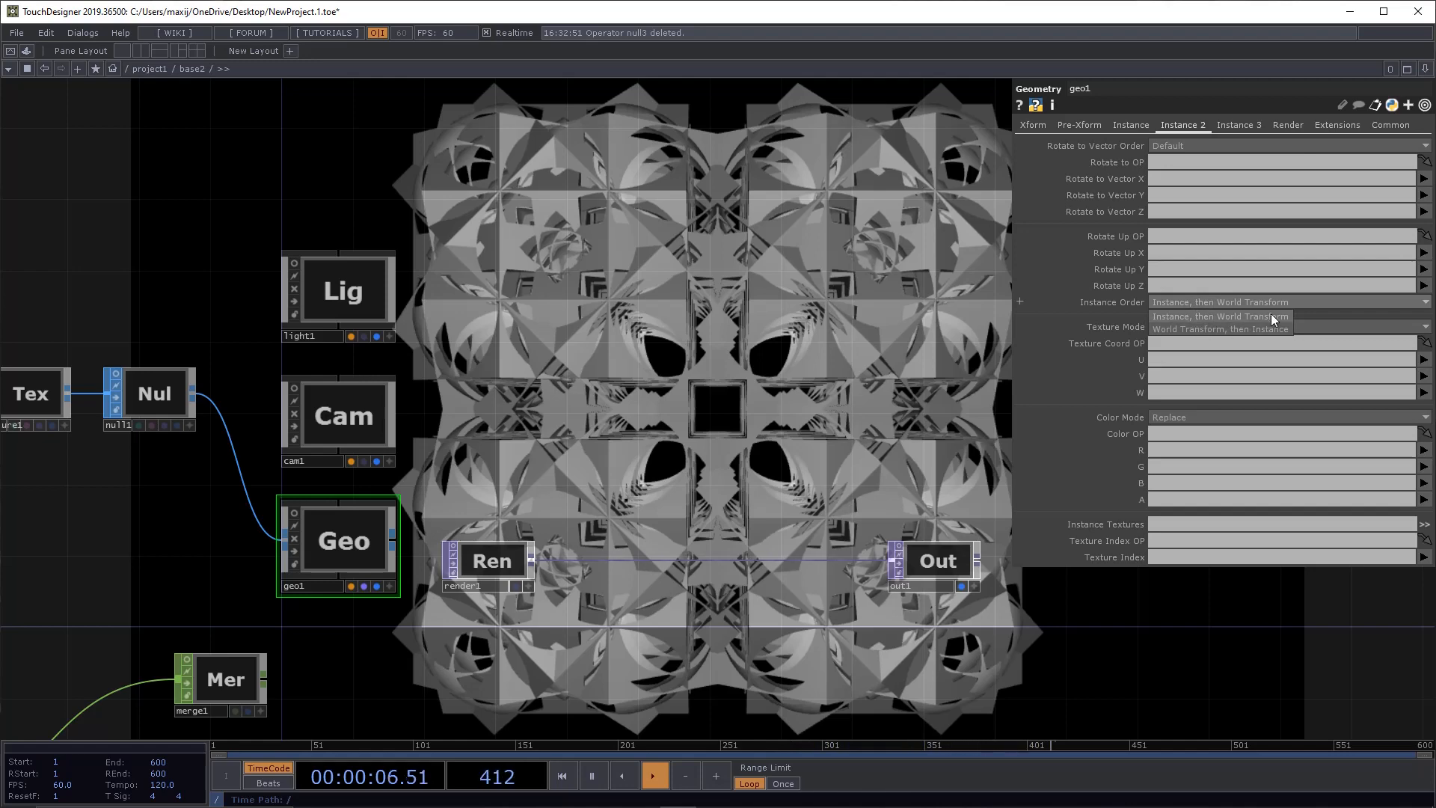
{"action": "left_click", "coordinate": [1215, 330]}
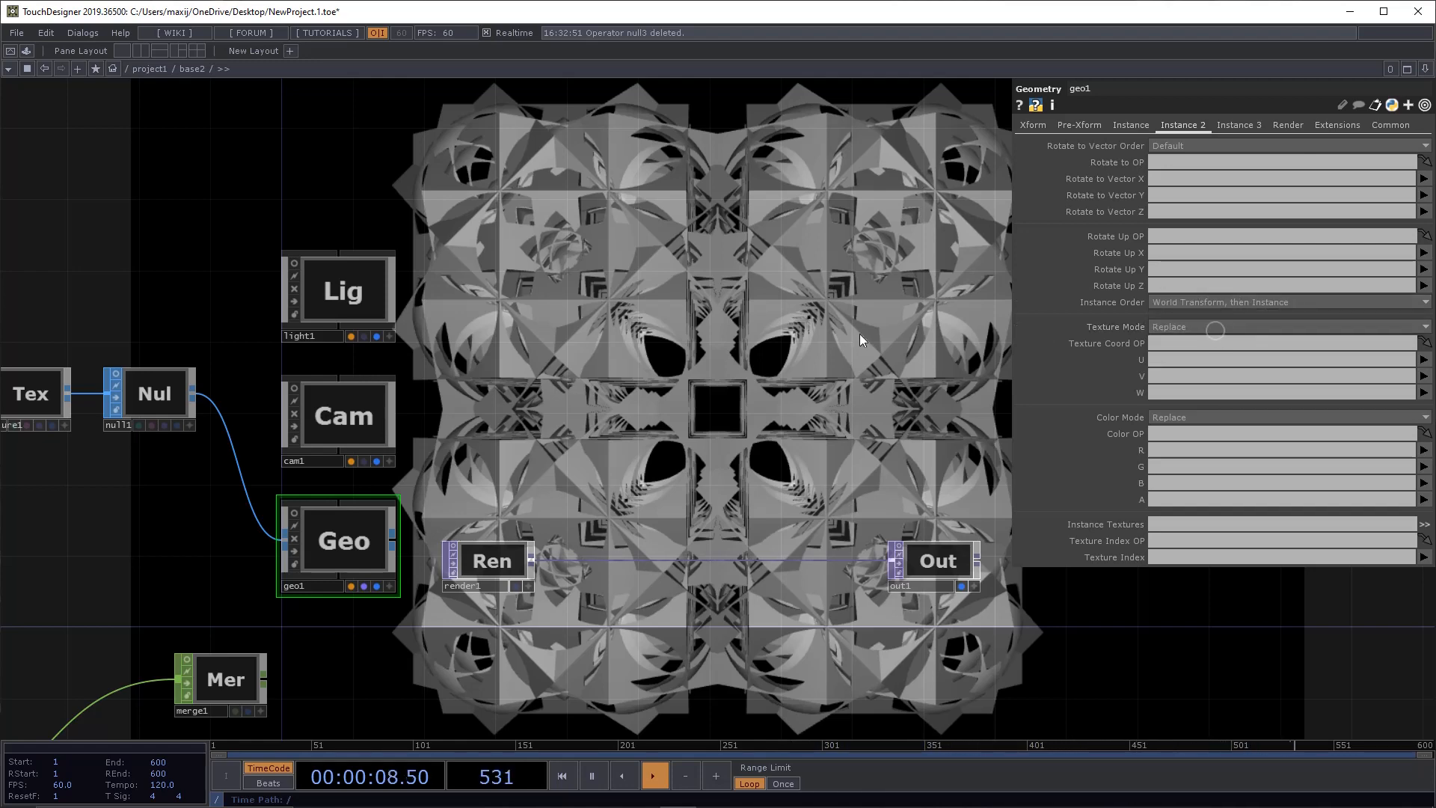
Step: Try out different uniform scale values on geo1 and return the scale to 1
{"action": "left_click_drag", "start_coordinate": [860, 334], "coordinate": [995, 283]}
{"action": "left_click", "coordinate": [1036, 130]}
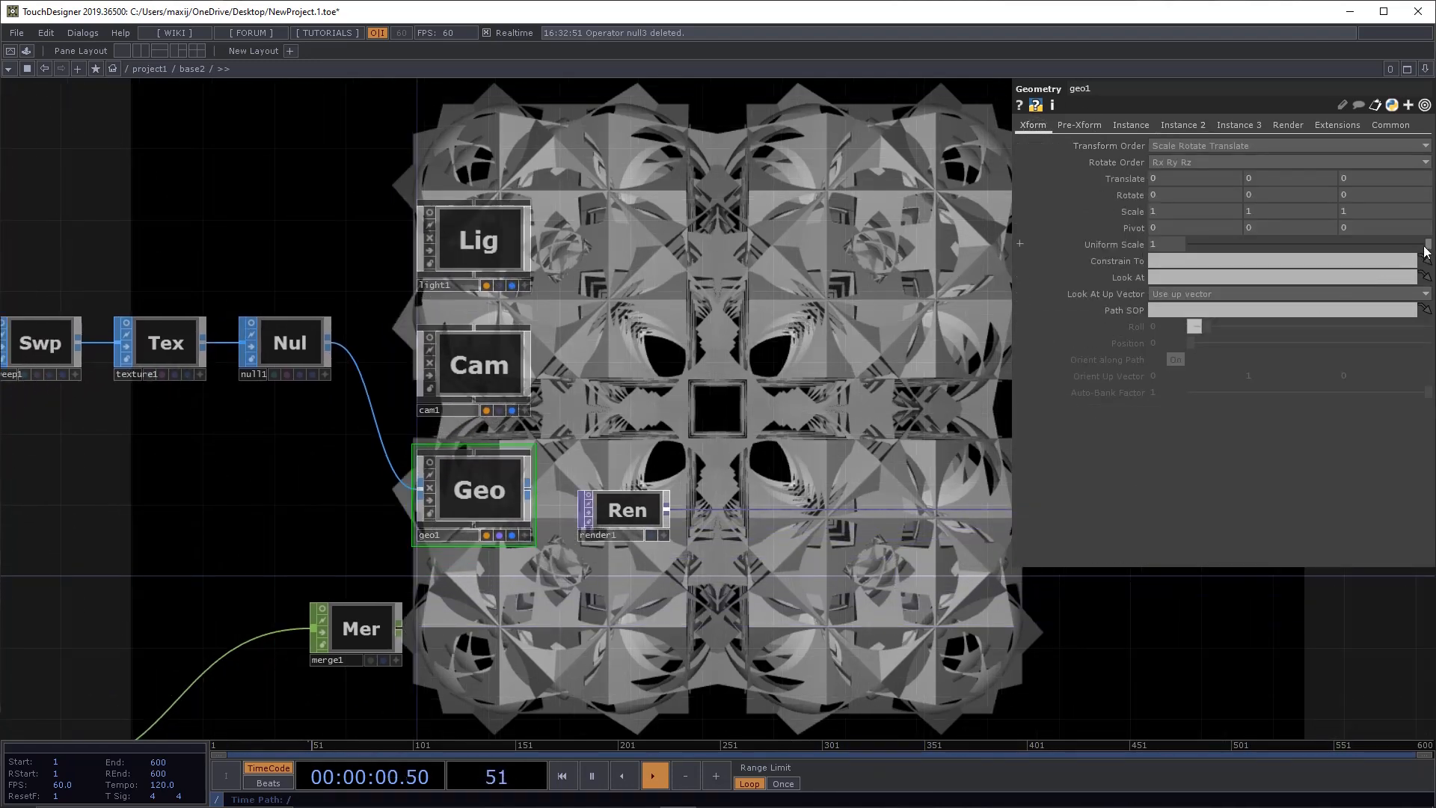
{"action": "mouse_move", "coordinate": [1427, 245]}
{"action": "left_mouse_down"}
{"action": "mouse_move", "coordinate": [1220, 253]}
{"action": "mouse_move", "coordinate": [1429, 247]}
{"action": "left_mouse_up"}
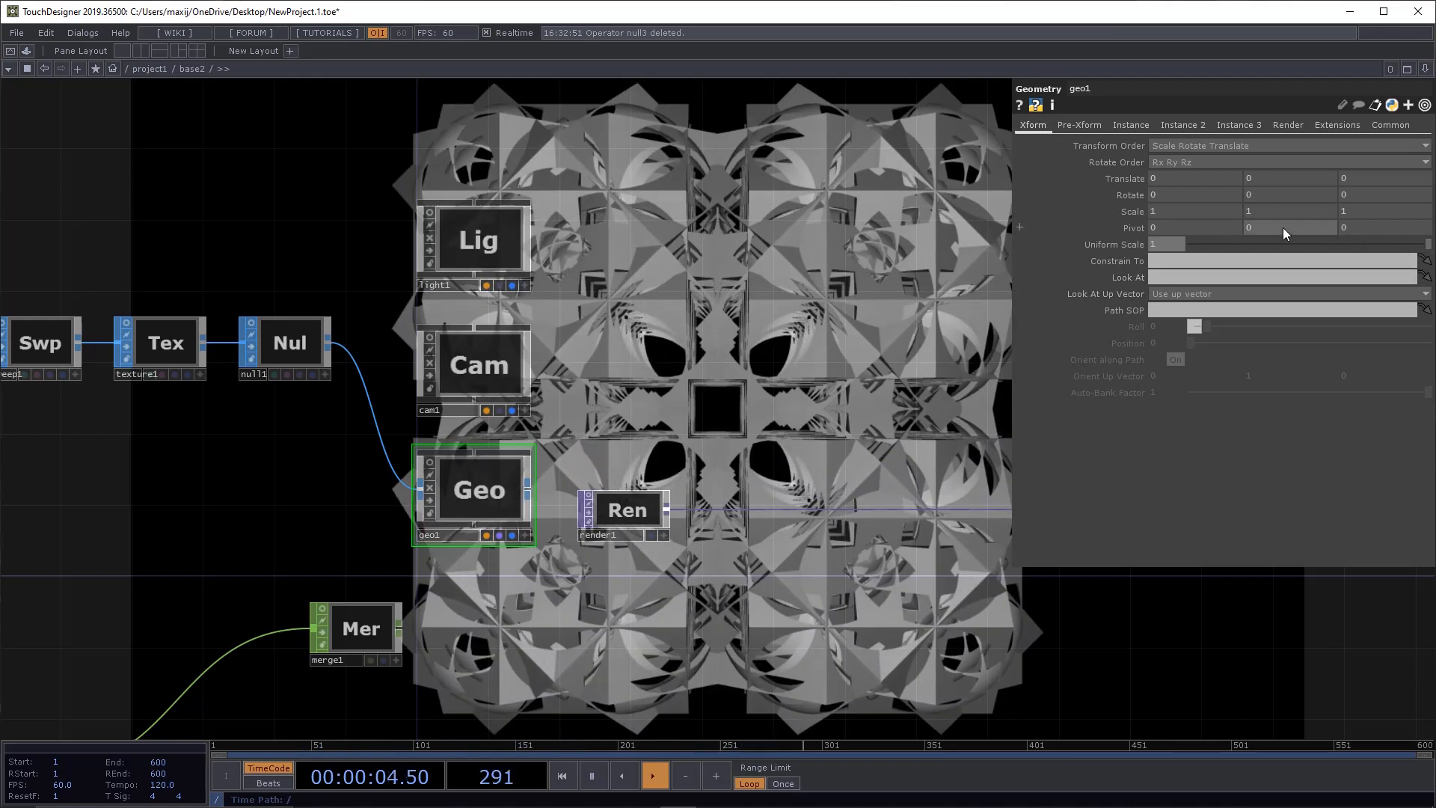
{"action": "left_click_drag", "start_coordinate": [1280, 244], "coordinate": [1431, 273]}
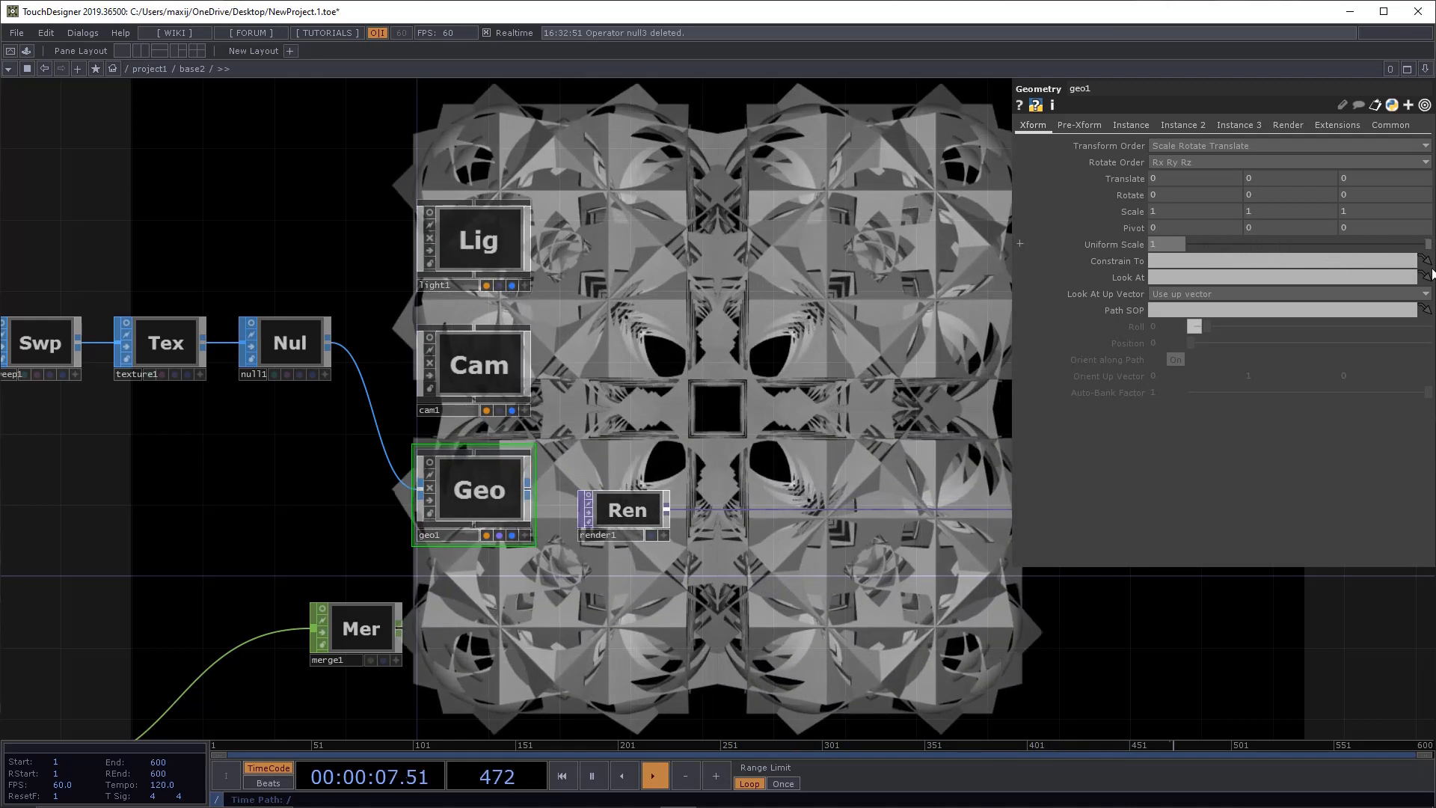
Step: Set geo1's Instance Order back to Instance, then World Transform and try out its uniform scale again, ending at 1
{"action": "left_click", "coordinate": [1186, 128]}
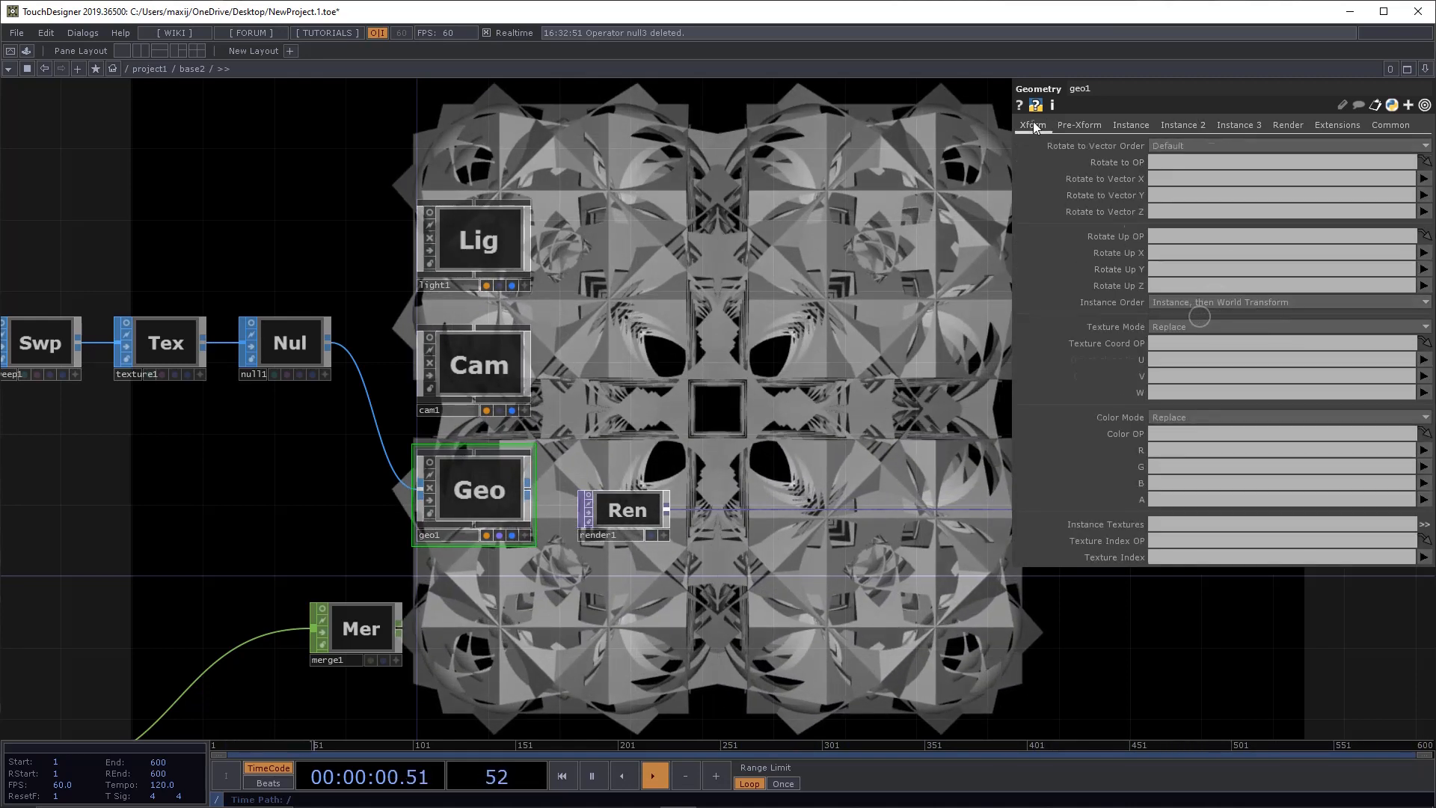
{"action": "left_click", "coordinate": [1034, 126]}
{"action": "left_click_drag", "start_coordinate": [1340, 255], "coordinate": [1431, 248]}
{"action": "left_click", "coordinate": [1182, 127]}
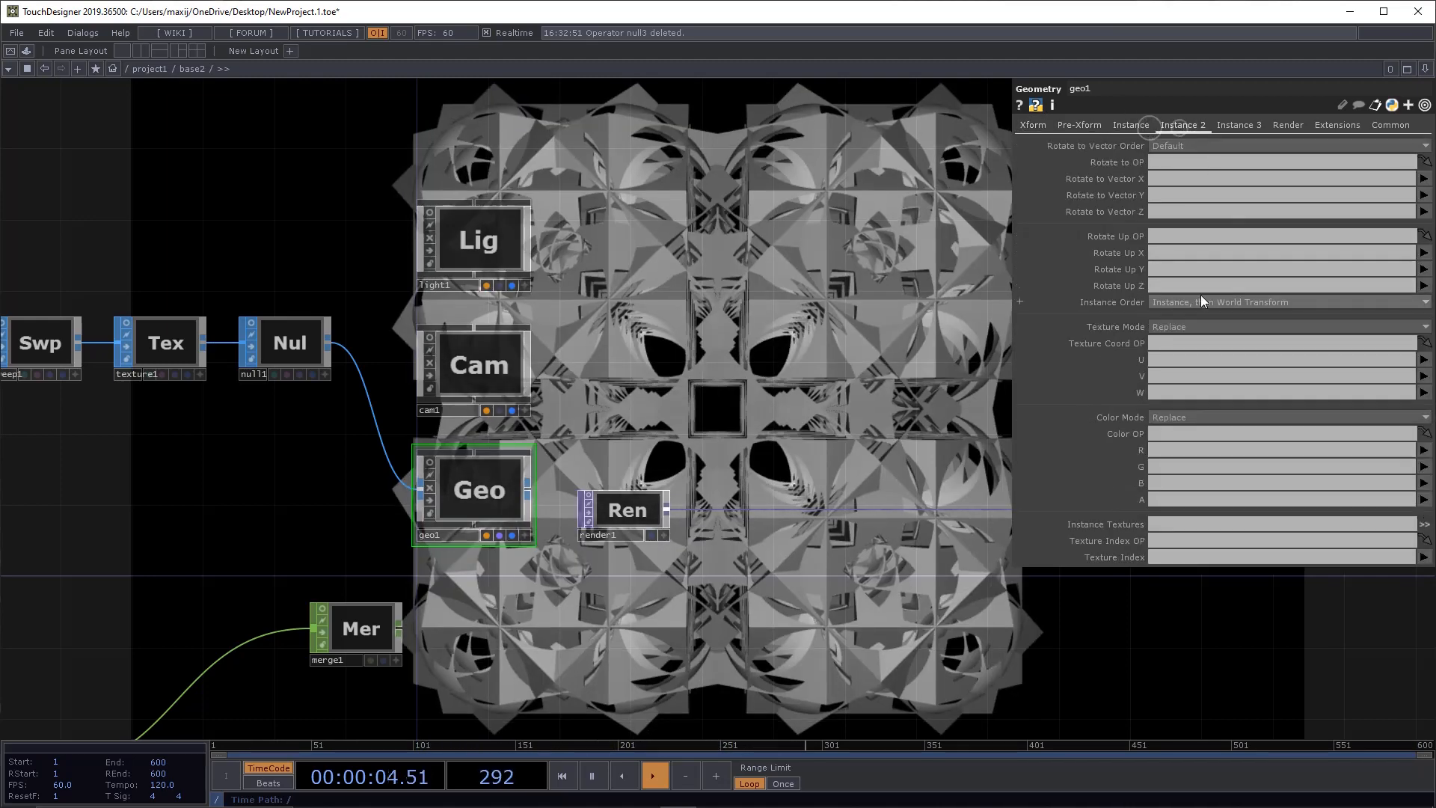
{"action": "left_click", "coordinate": [1033, 126]}
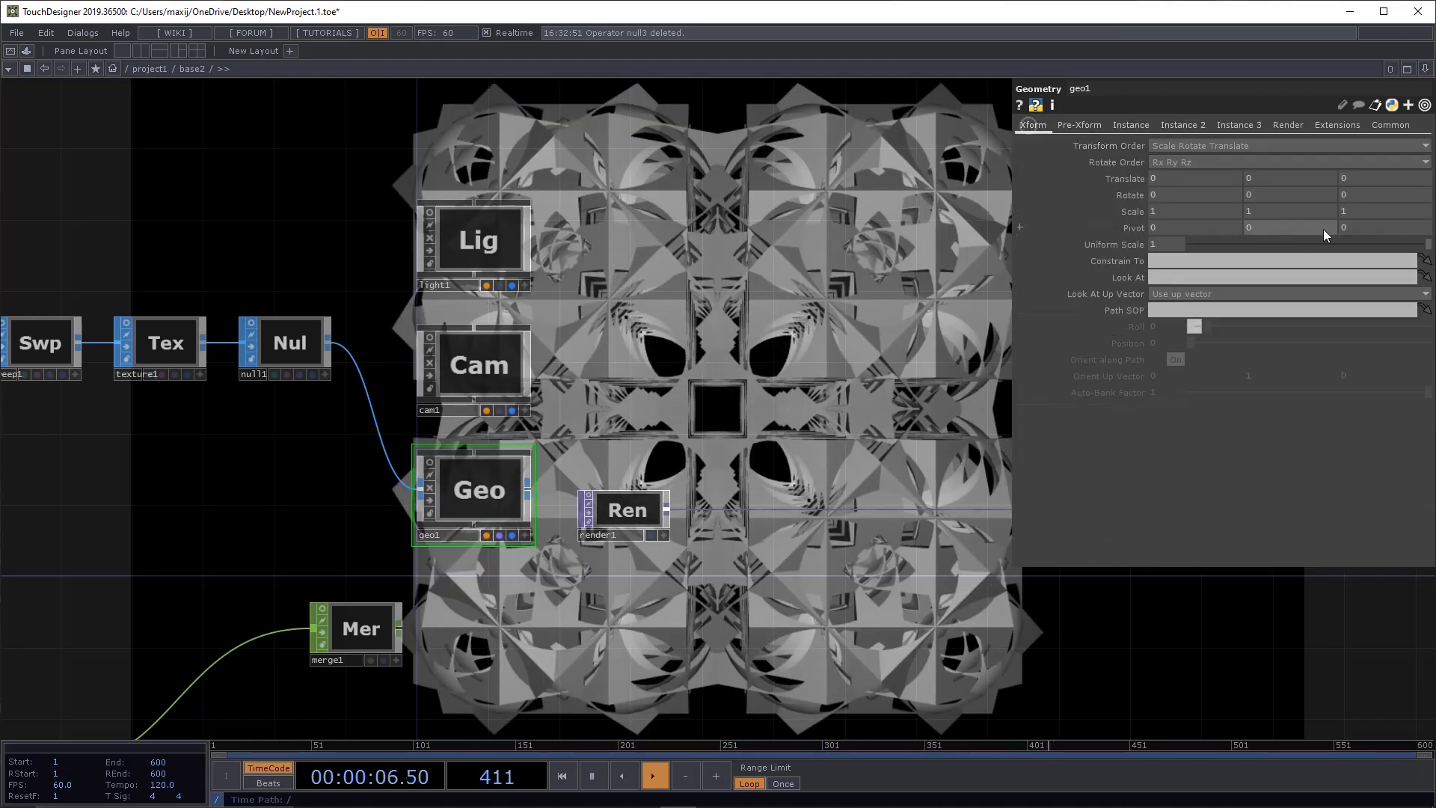
{"action": "left_click_drag", "start_coordinate": [1322, 244], "coordinate": [1430, 247]}
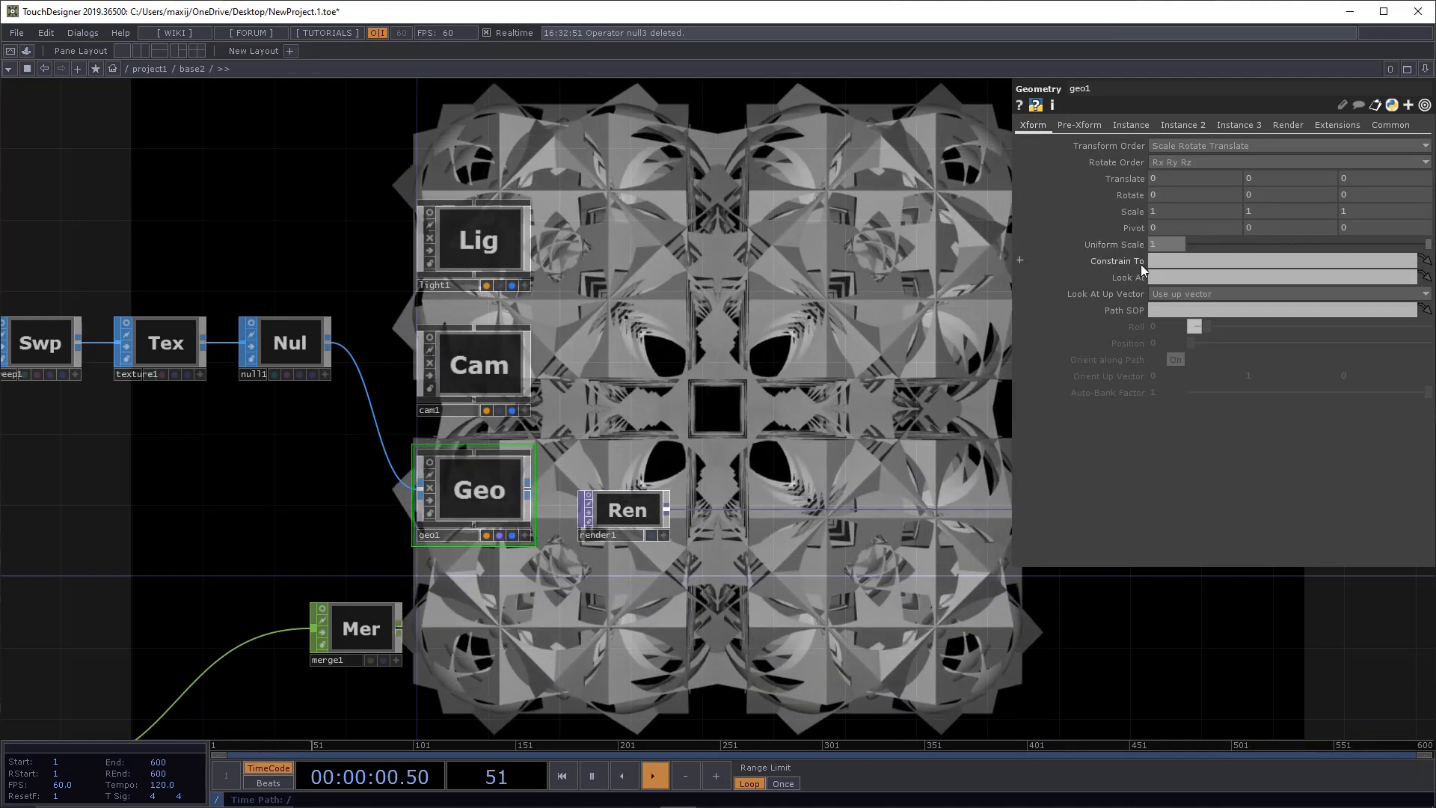
{"action": "left_click_drag", "start_coordinate": [1245, 243], "coordinate": [1431, 244]}
Step: Add an LFO CHOP in the empty area below the Texture SOP
{"action": "left_click_drag", "start_coordinate": [840, 374], "coordinate": [1040, 279]}
{"action": "left_click_drag", "start_coordinate": [906, 320], "coordinate": [688, 403]}
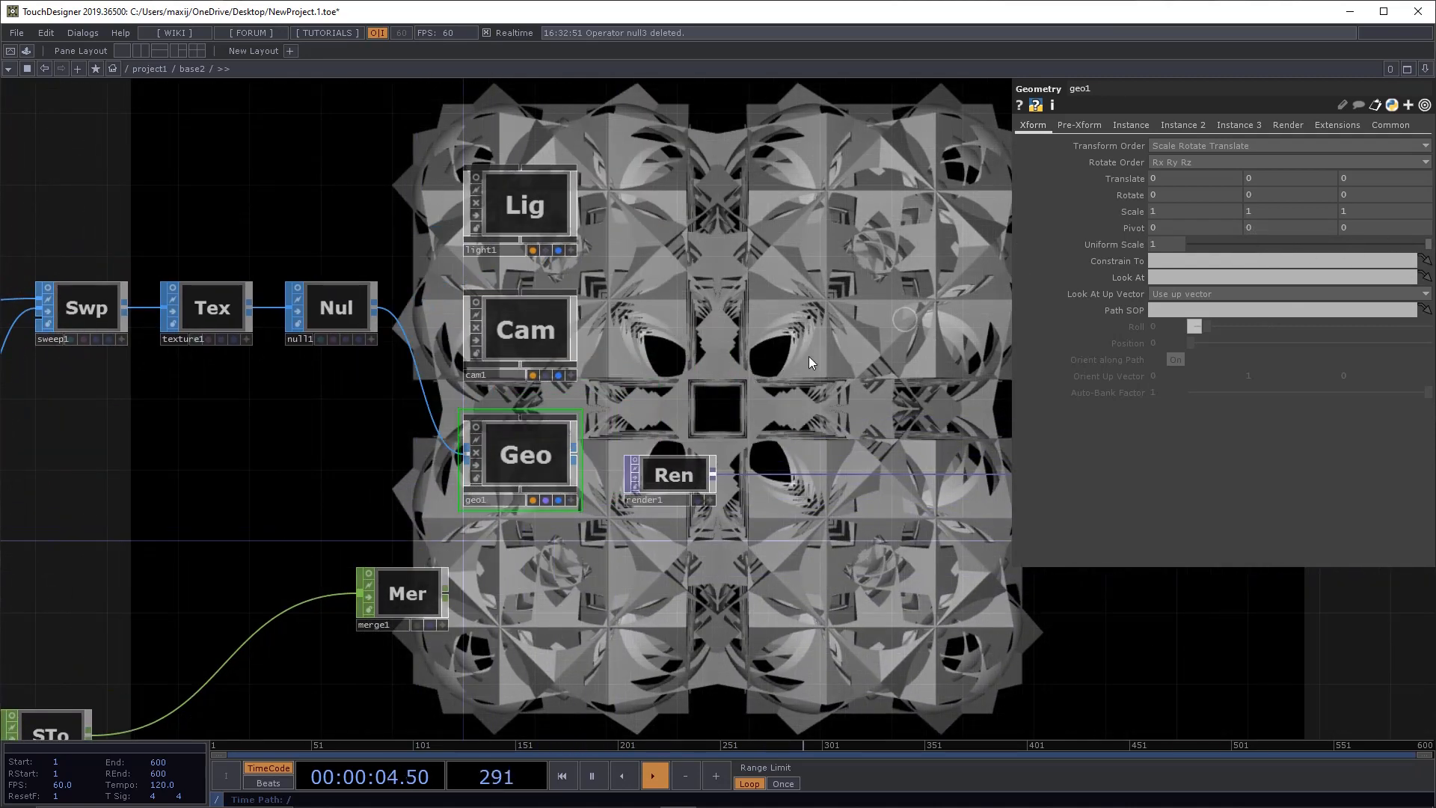
{"action": "left_click_drag", "start_coordinate": [735, 362], "coordinate": [1060, 342]}
{"action": "key", "text": "Tab"}
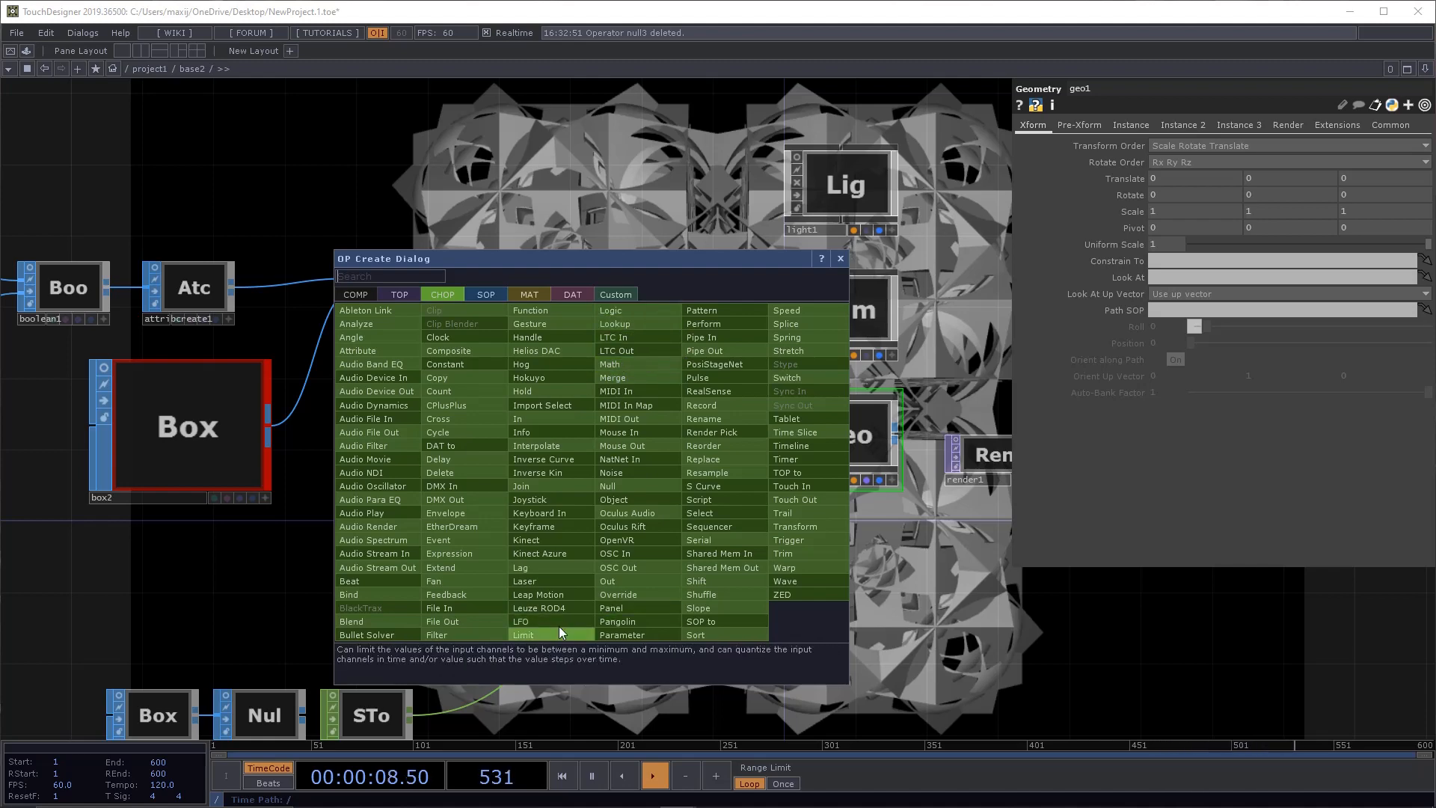
{"action": "left_click", "coordinate": [539, 621]}
{"action": "left_click", "coordinate": [522, 438]}
{"action": "scroll", "coordinate": [840, 320], "scroll_direction": "up", "scroll_amount": 3}
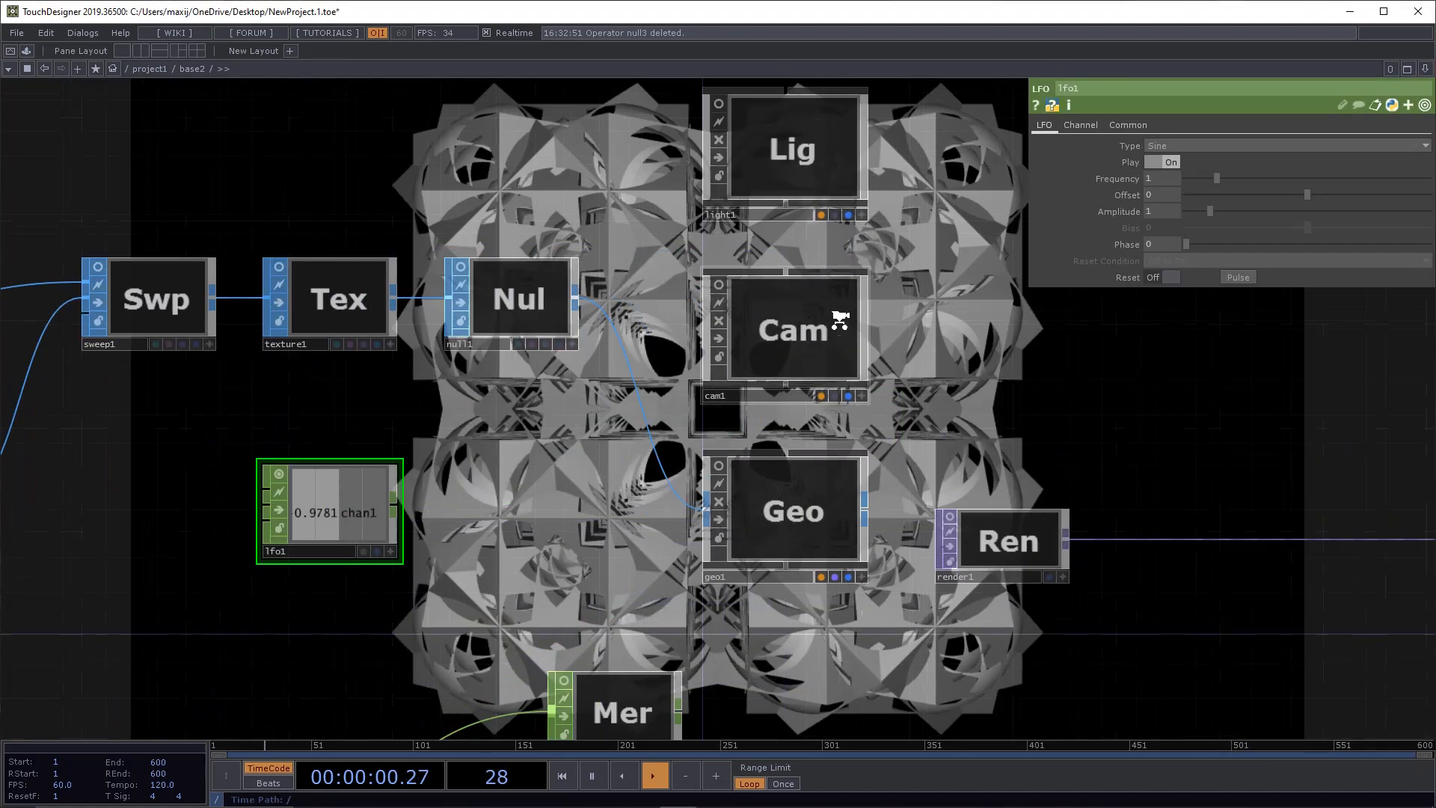
{"action": "scroll", "coordinate": [840, 321], "scroll_direction": "up", "scroll_amount": 4}
{"action": "left_click_drag", "start_coordinate": [449, 497], "coordinate": [751, 414]}
{"action": "scroll", "coordinate": [947, 370], "scroll_direction": "up", "scroll_amount": 3}
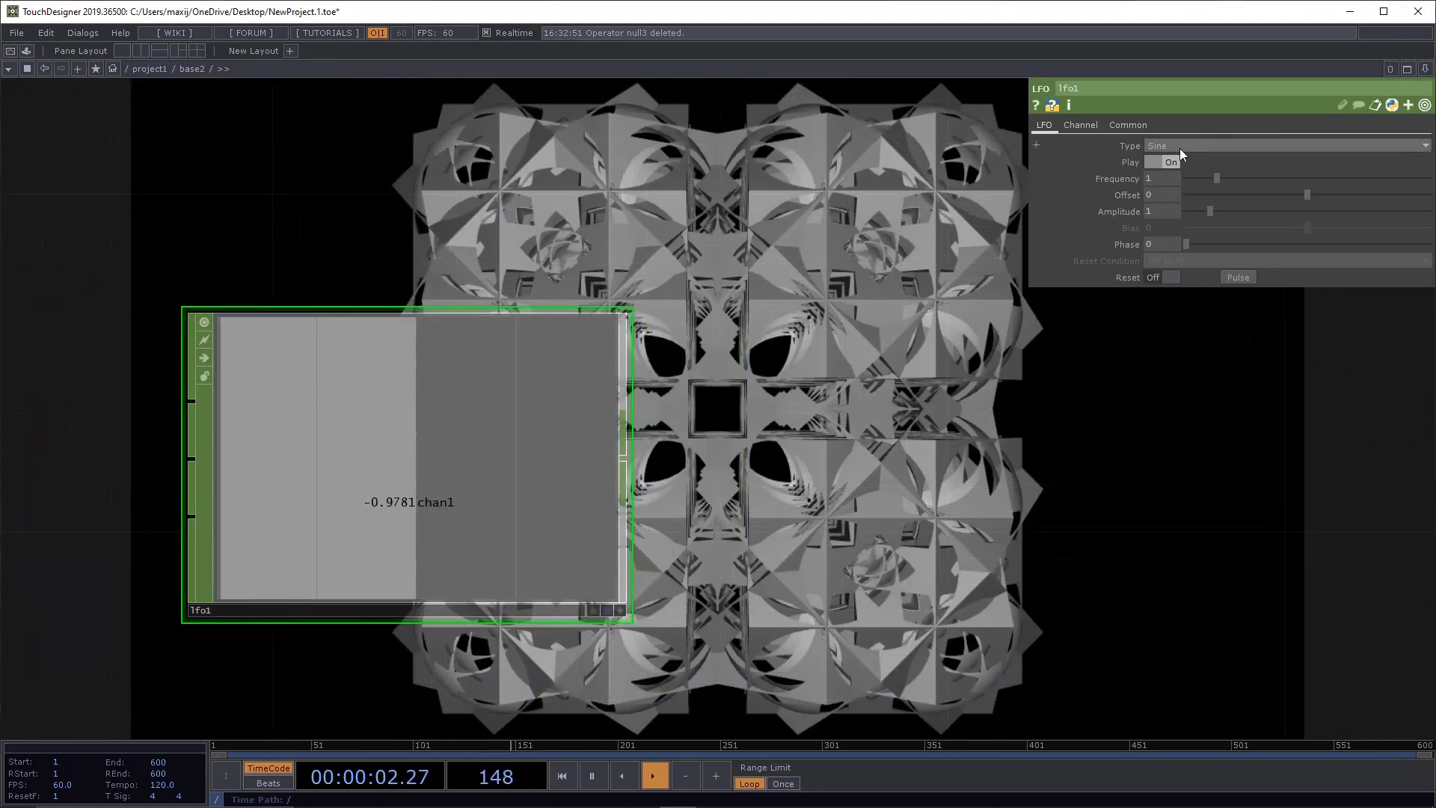
Step: Set lfo1's type to Gaussian and its frequency to 0.1
{"action": "left_click", "coordinate": [1179, 148]}
{"action": "left_click", "coordinate": [1165, 176]}
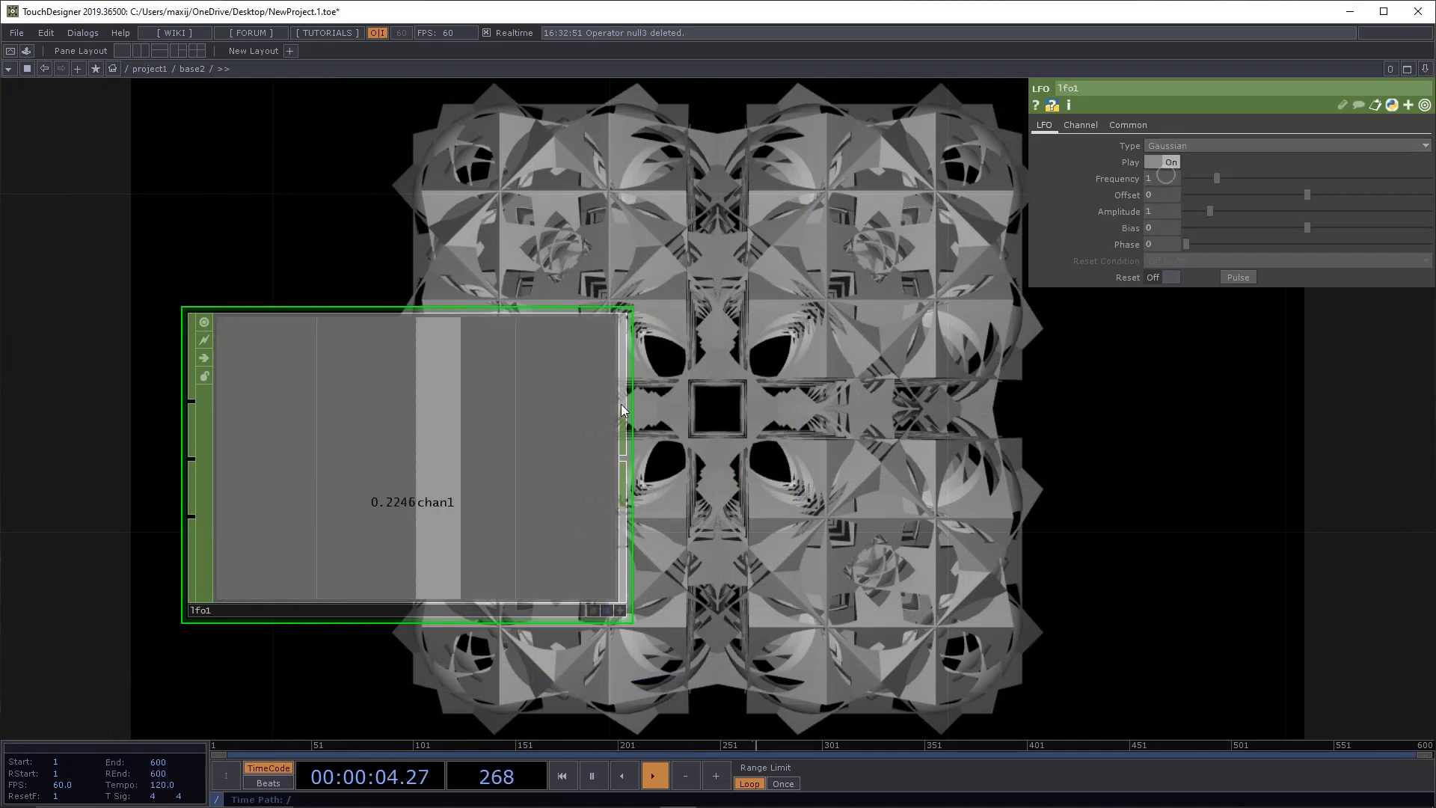
{"action": "middle_click_drag", "start_coordinate": [1164, 178], "coordinate": [1037, 178]}
{"action": "middle_click_drag", "start_coordinate": [1165, 157], "coordinate": [1166, 159]}
Step: Add a Math CHOP fed by the output of lfo1
{"action": "left_click_drag", "start_coordinate": [861, 412], "coordinate": [621, 381]}
{"action": "right_click", "coordinate": [385, 429]}
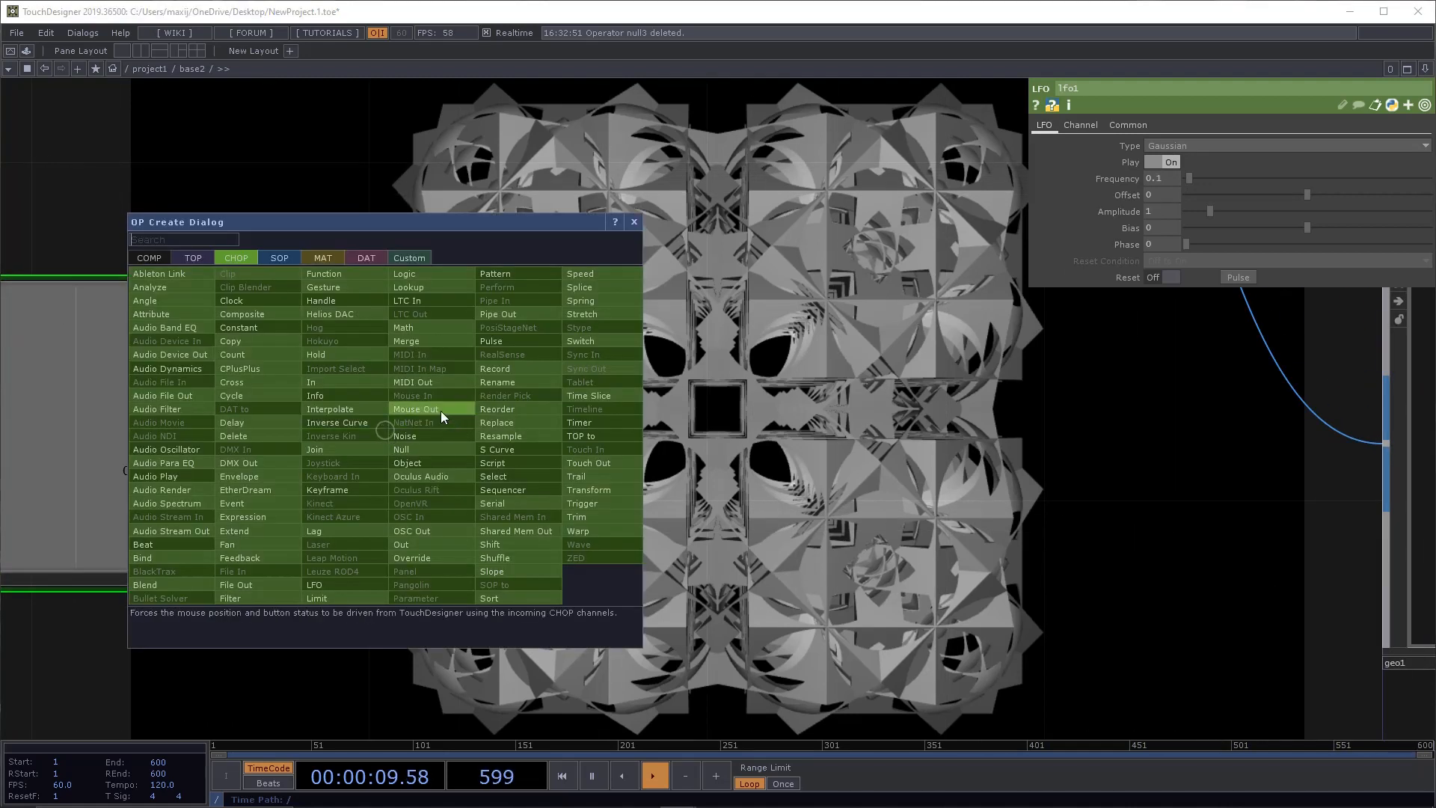
{"action": "left_click", "coordinate": [441, 328]}
{"action": "left_click", "coordinate": [684, 437]}
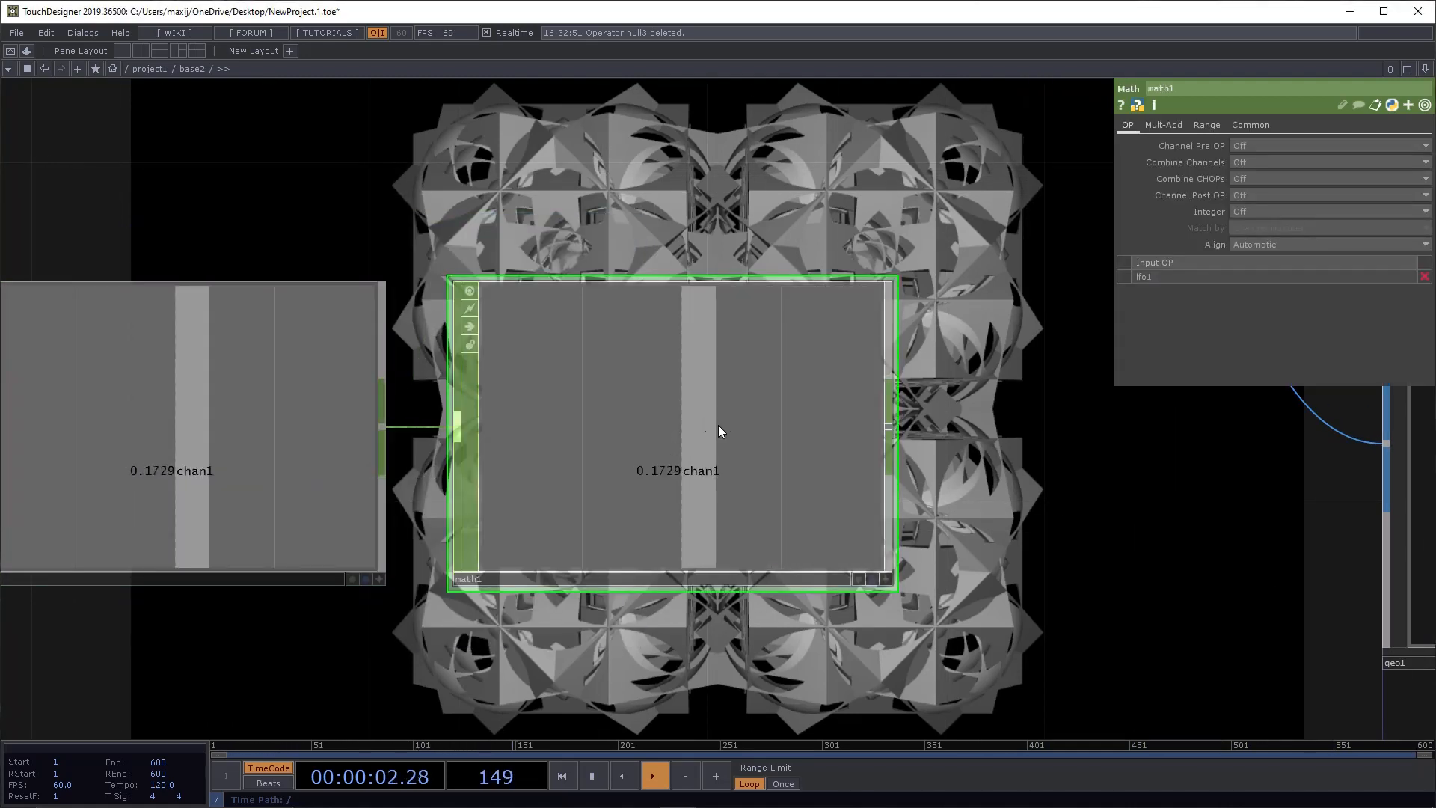
Step: Set math1's To Range to run from 0.5 to 5
{"action": "left_click", "coordinate": [1206, 125]}
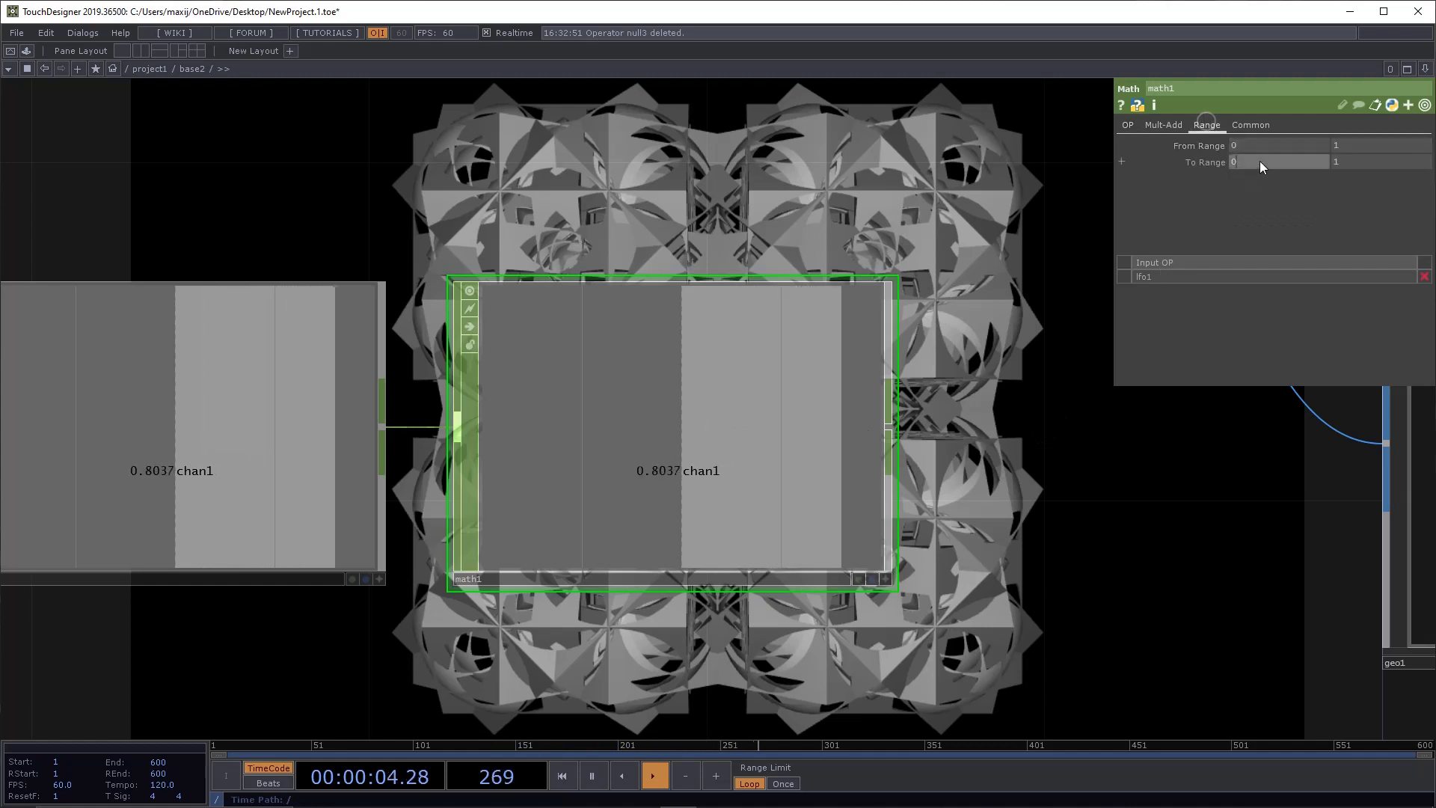
{"action": "type", "text": "0.5"}
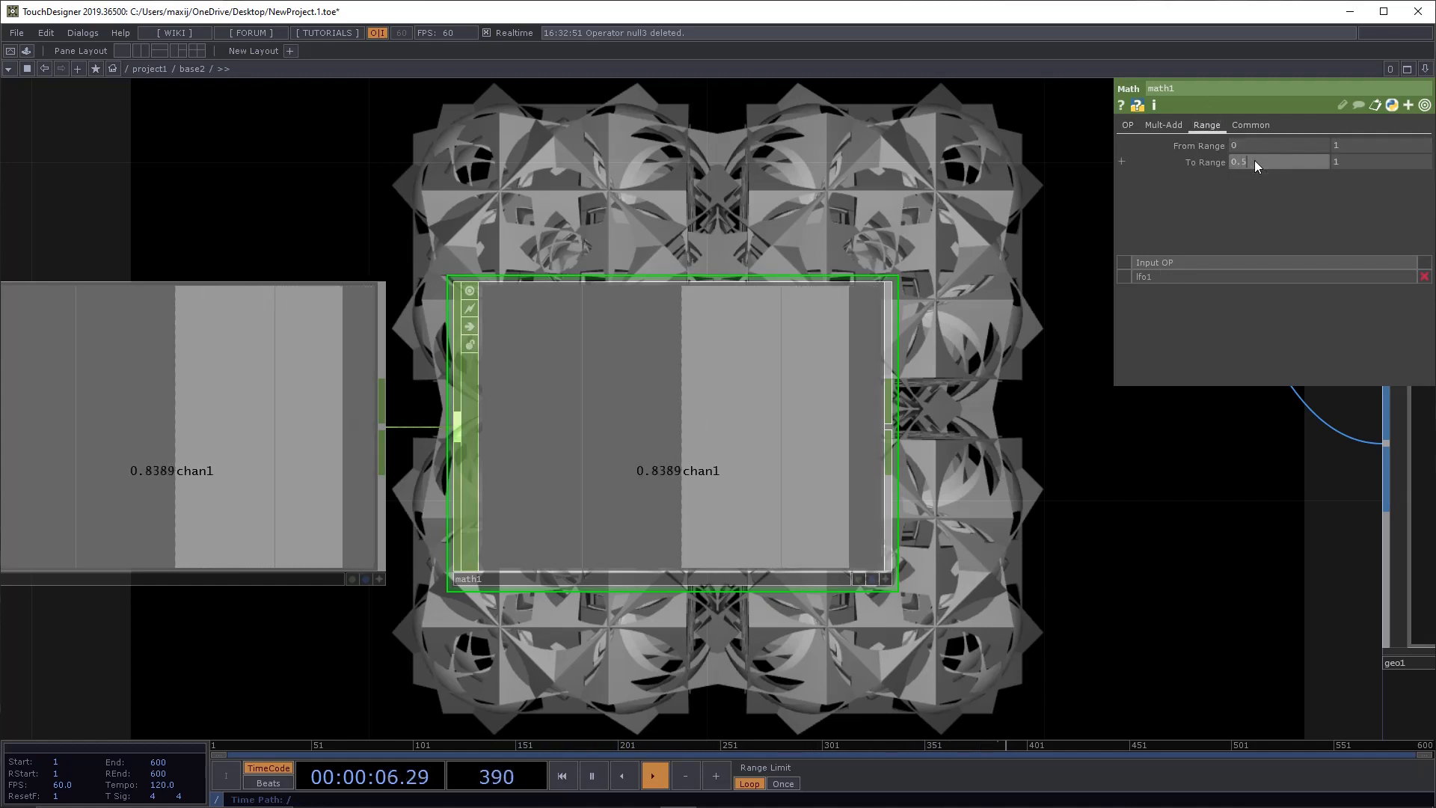
{"action": "key", "text": "Tab"}
{"action": "type", "text": "5"}
{"action": "key", "text": "Return"}
Step: Link math1's chan1 channel to geo1's Uniform Scale as a CHOP Reference
{"action": "left_click_drag", "start_coordinate": [991, 520], "coordinate": [658, 508]}
{"action": "left_click", "coordinate": [1155, 505]}
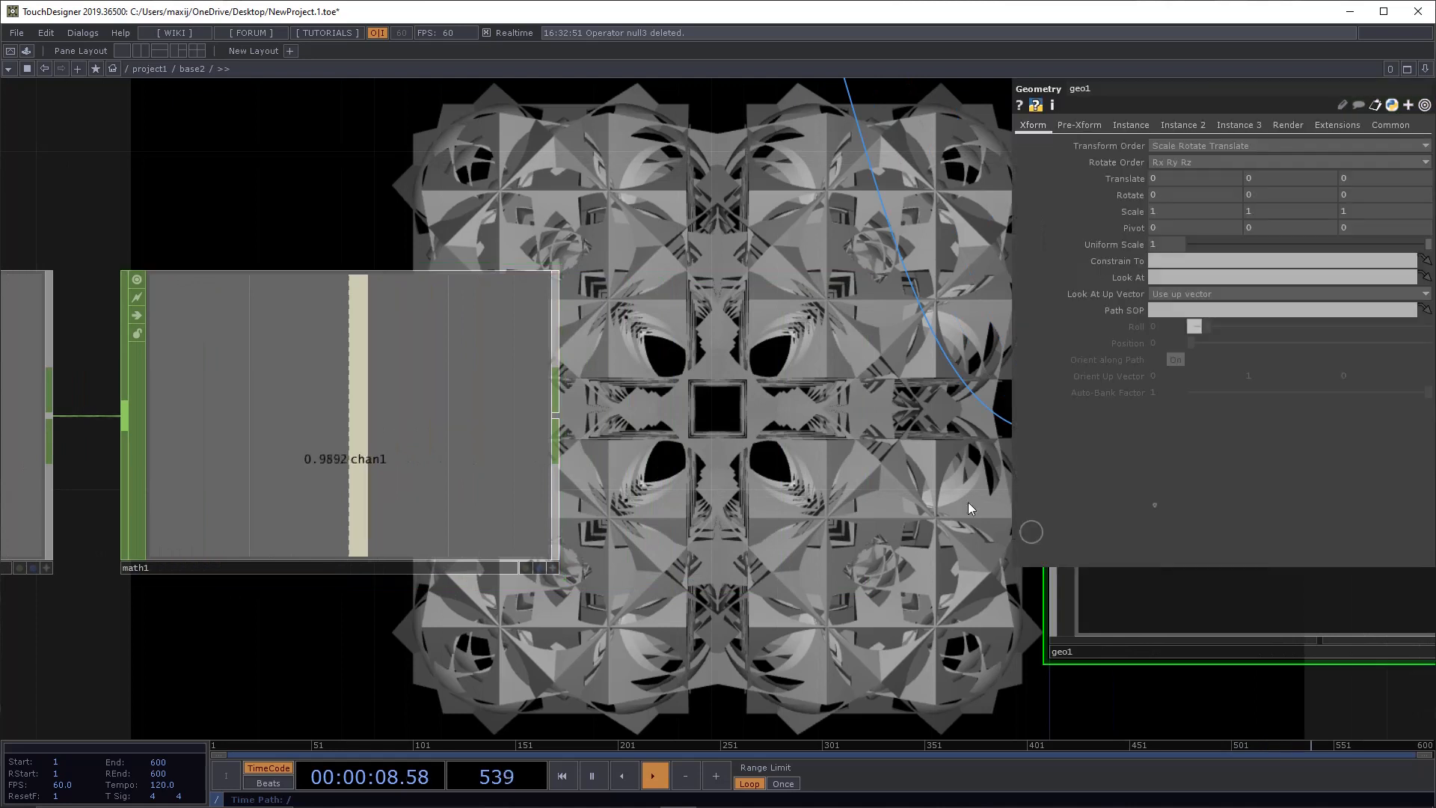
{"action": "left_click", "coordinate": [553, 568]}
{"action": "left_click_drag", "start_coordinate": [415, 428], "coordinate": [939, 284]}
{"action": "left_click_drag", "start_coordinate": [797, 315], "coordinate": [1166, 245]}
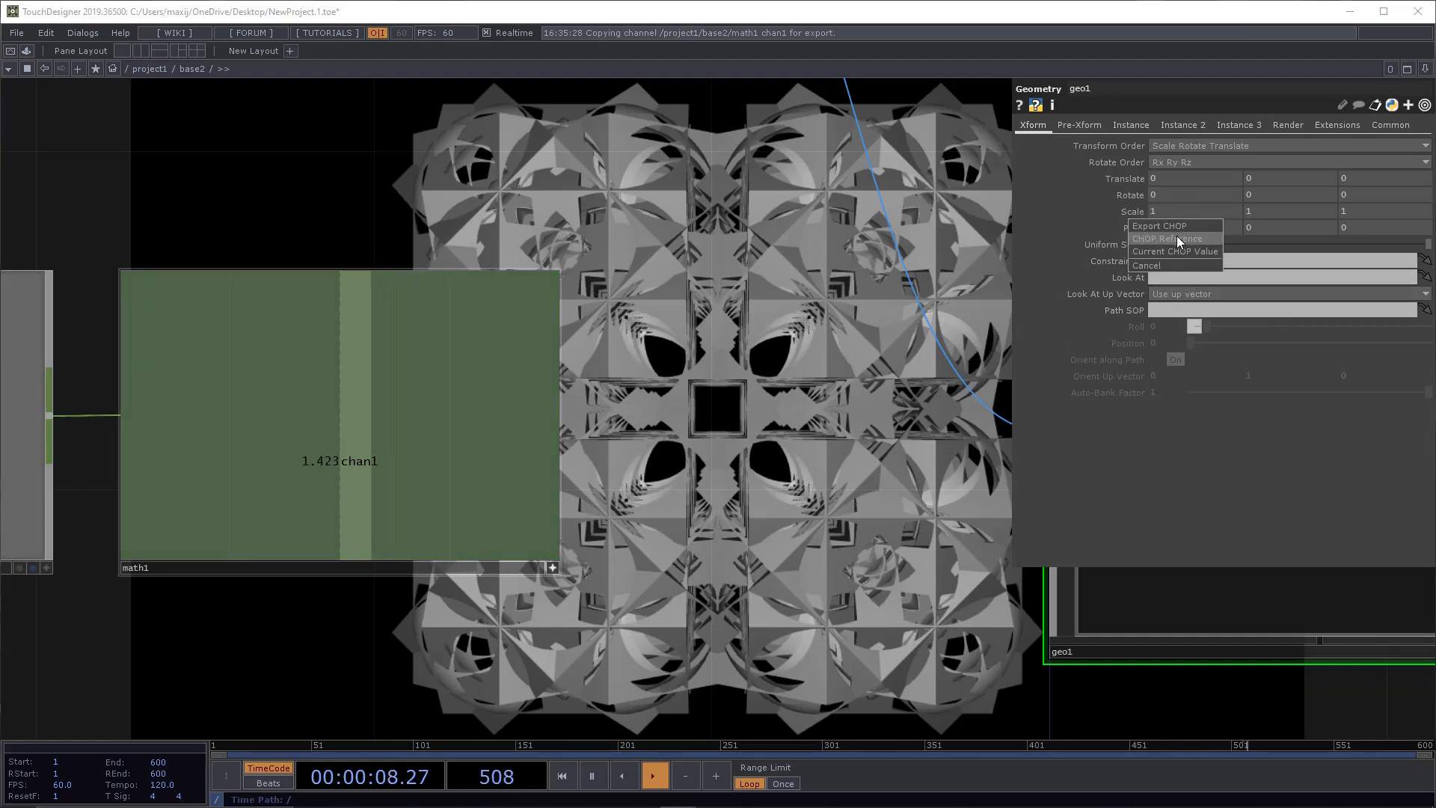
{"action": "left_click", "coordinate": [1178, 238]}
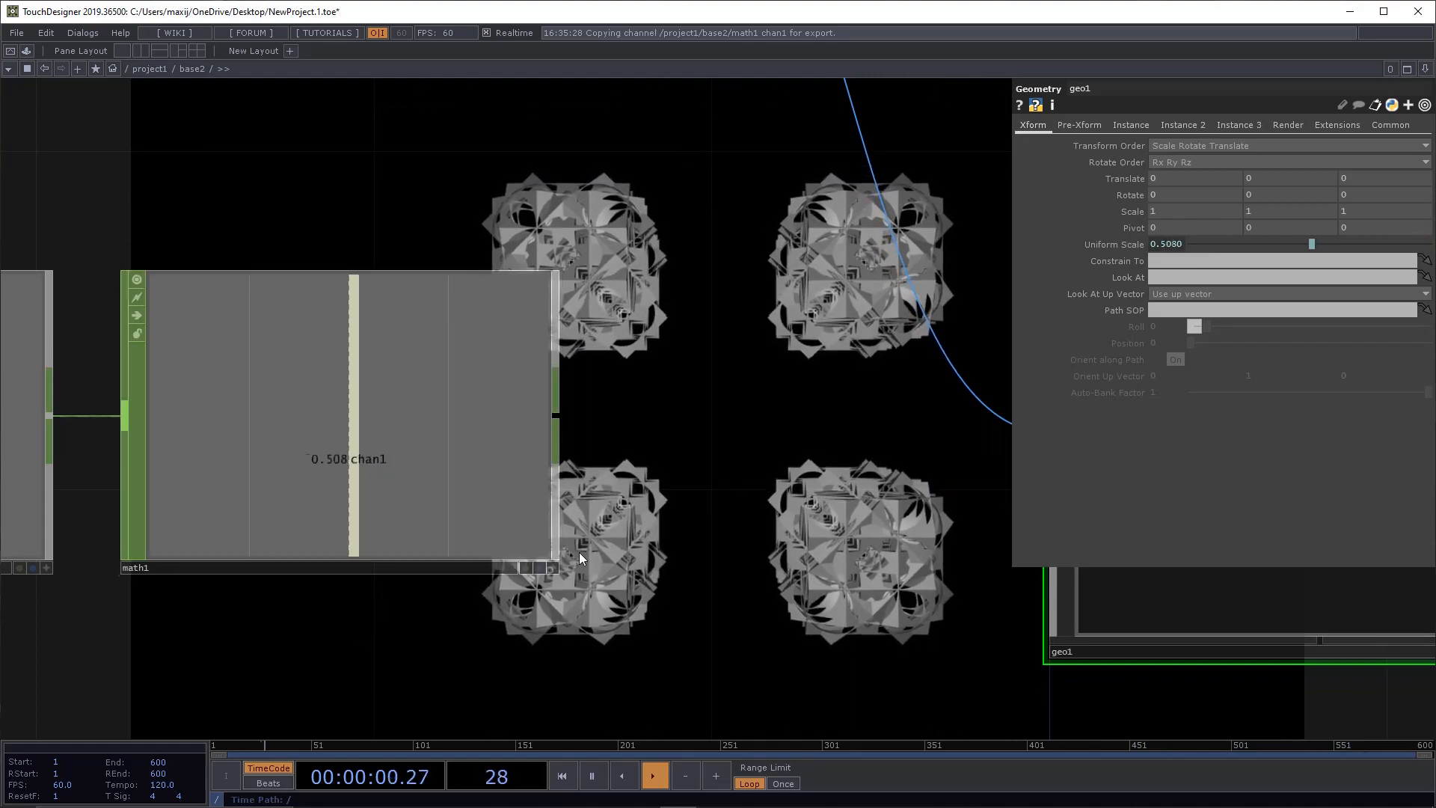
Step: Turn off the node viewers of the LFO and Math CHOPs together
{"action": "left_click_drag", "start_coordinate": [589, 523], "coordinate": [262, 562]}
{"action": "left_click_drag", "start_coordinate": [251, 408], "coordinate": [229, 415]}
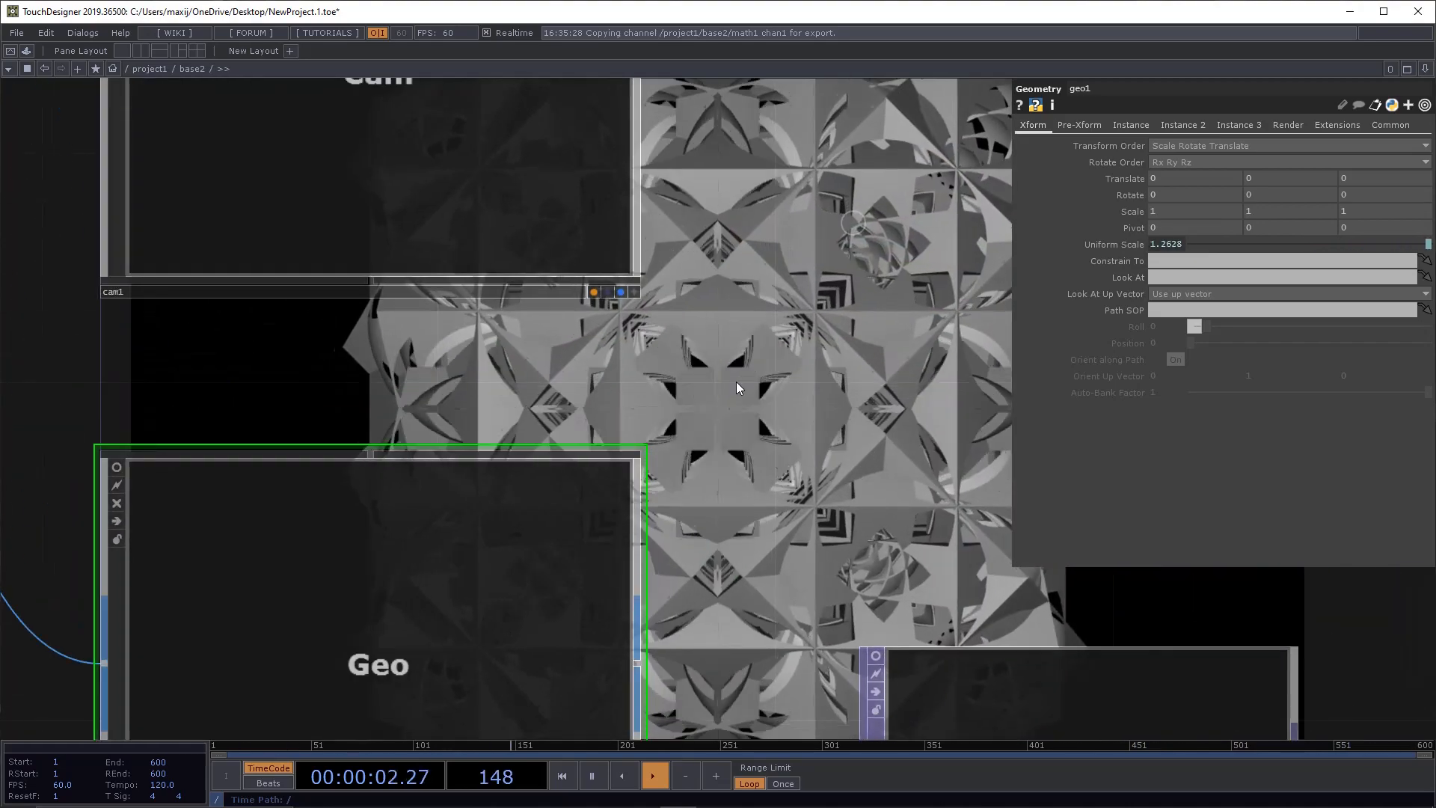
{"action": "left_click_drag", "start_coordinate": [736, 386], "coordinate": [295, 431]}
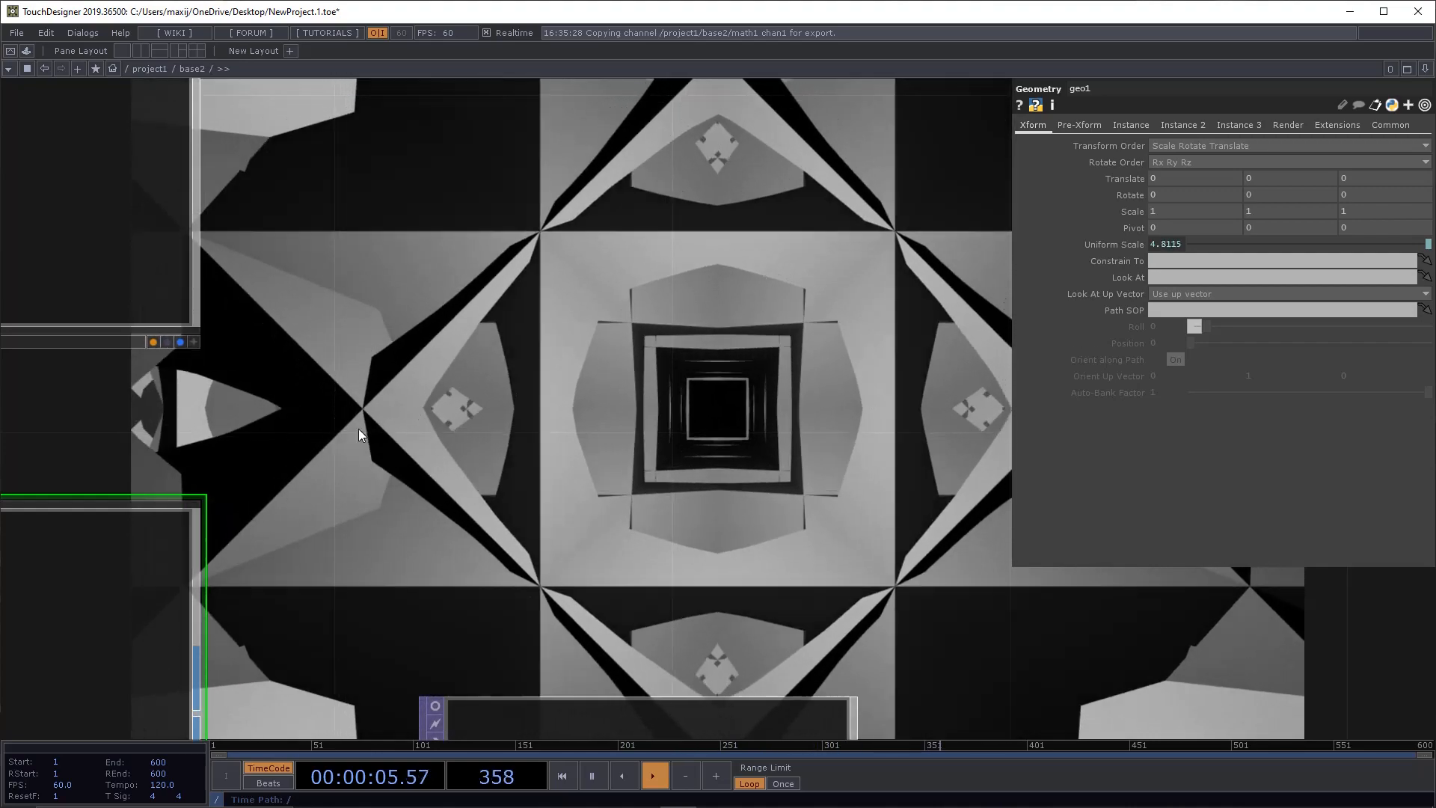
{"action": "left_click_drag", "start_coordinate": [360, 430], "coordinate": [1015, 399]}
{"action": "scroll", "coordinate": [891, 430], "scroll_direction": "down", "scroll_amount": 10}
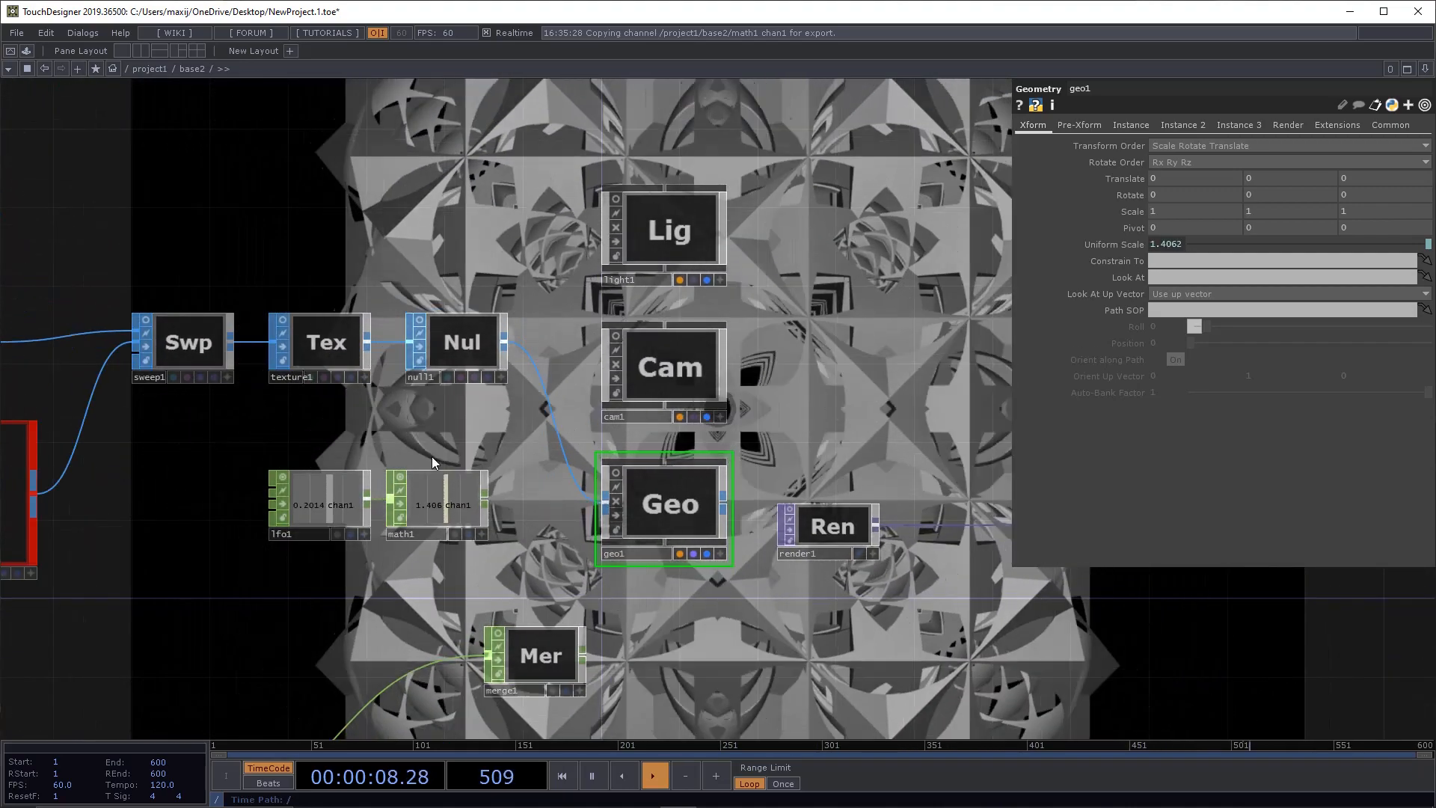
{"action": "right_click_drag", "start_coordinate": [423, 447], "coordinate": [353, 500]}
{"action": "left_click", "coordinate": [403, 475]}
Step: Add a Circle SOP in the empty area above light1, leaving room below it
{"action": "left_click_drag", "start_coordinate": [915, 380], "coordinate": [906, 456]}
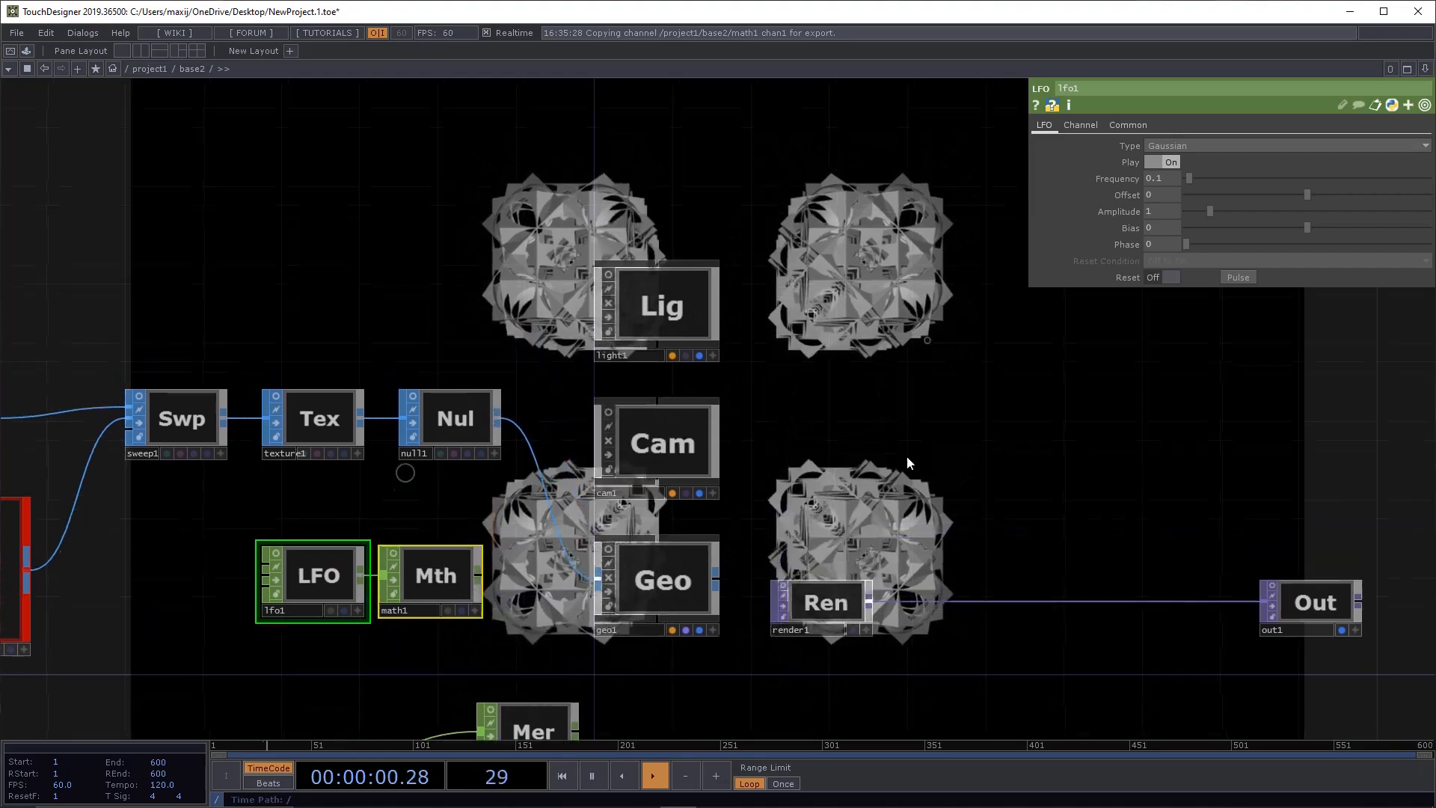
{"action": "left_click_drag", "start_coordinate": [826, 260], "coordinate": [824, 425]}
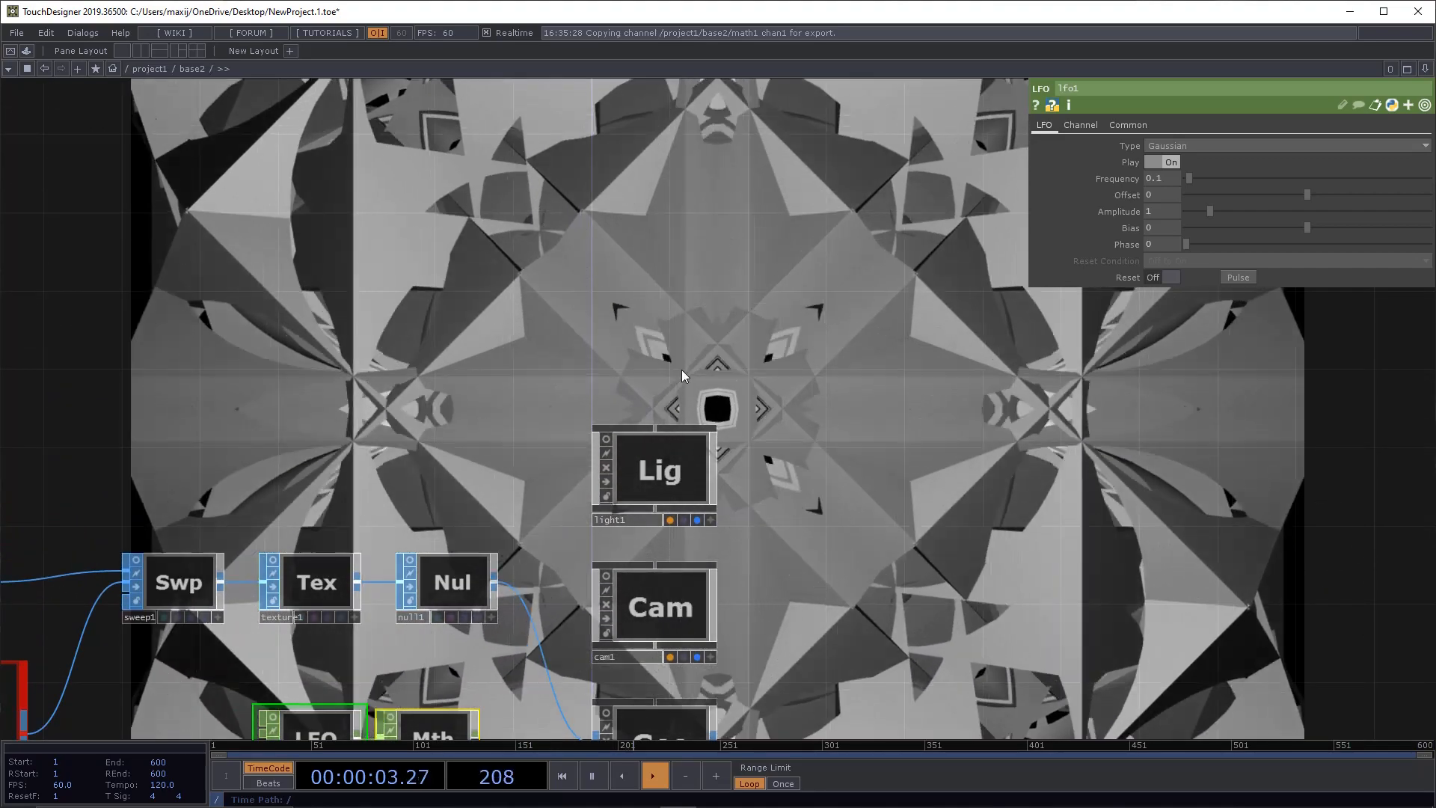
{"action": "left_click_drag", "start_coordinate": [659, 261], "coordinate": [668, 402]}
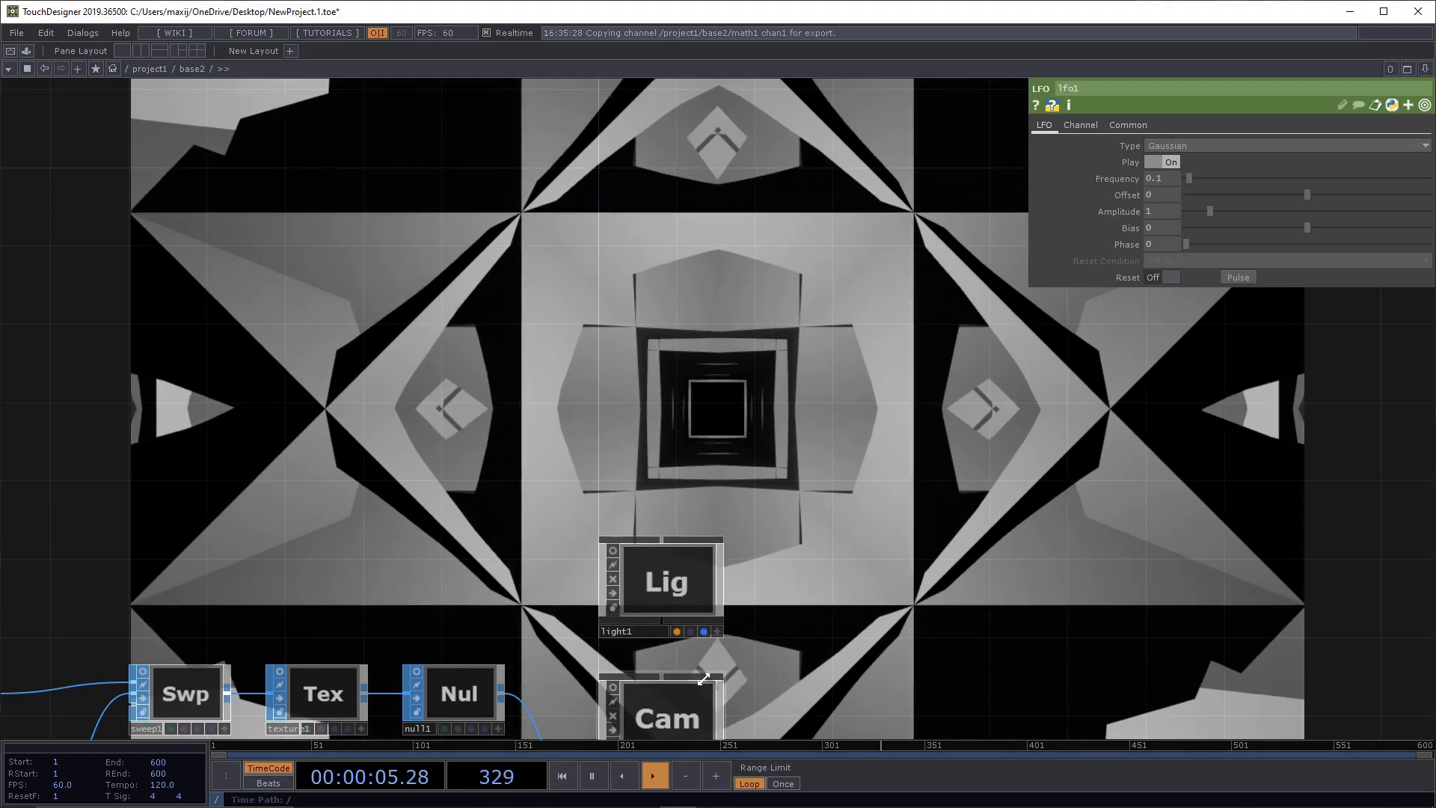
{"action": "left_click", "coordinate": [693, 693]}
{"action": "left_click_drag", "start_coordinate": [870, 623], "coordinate": [719, 407]}
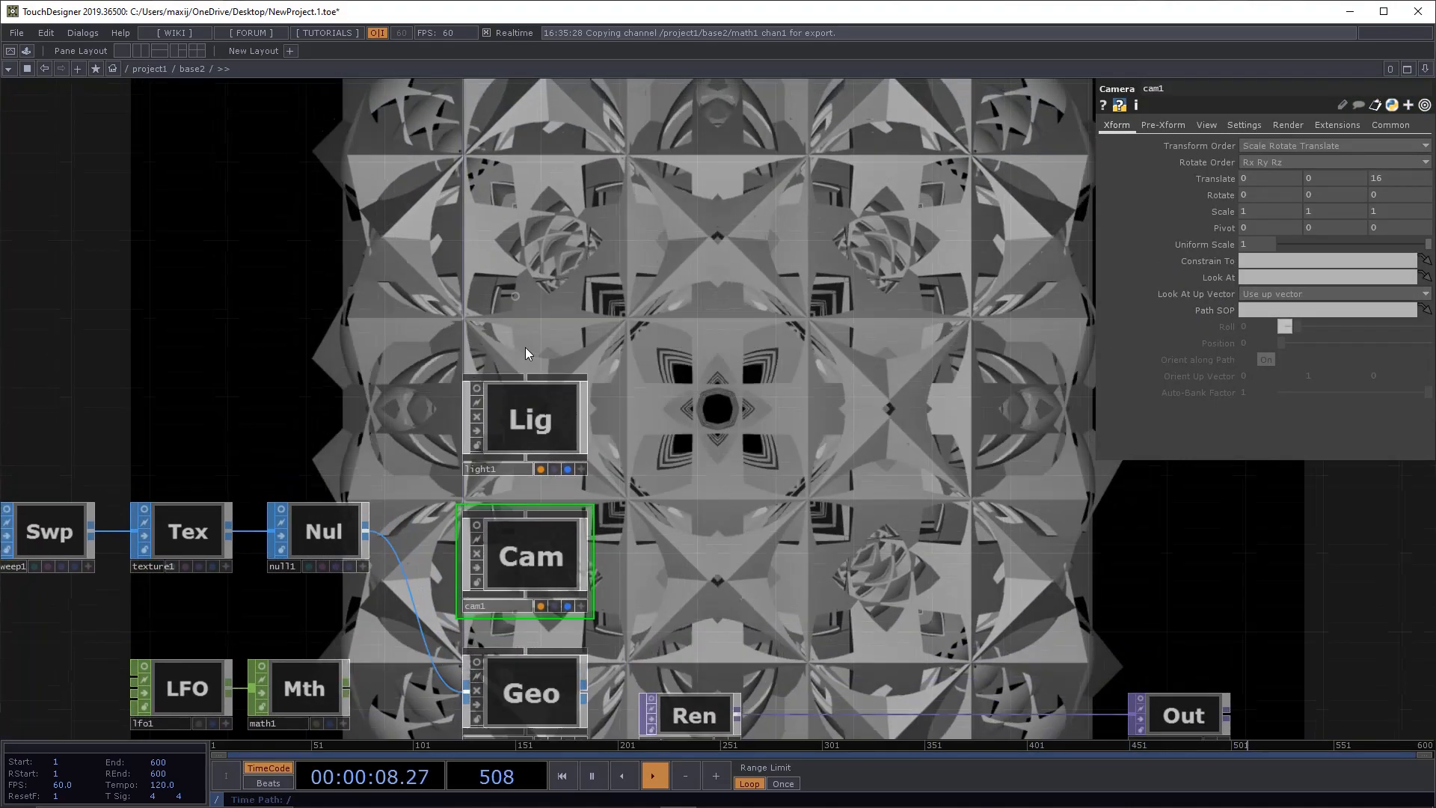
{"action": "key", "text": "Tab"}
{"action": "left_click", "coordinate": [393, 107]}
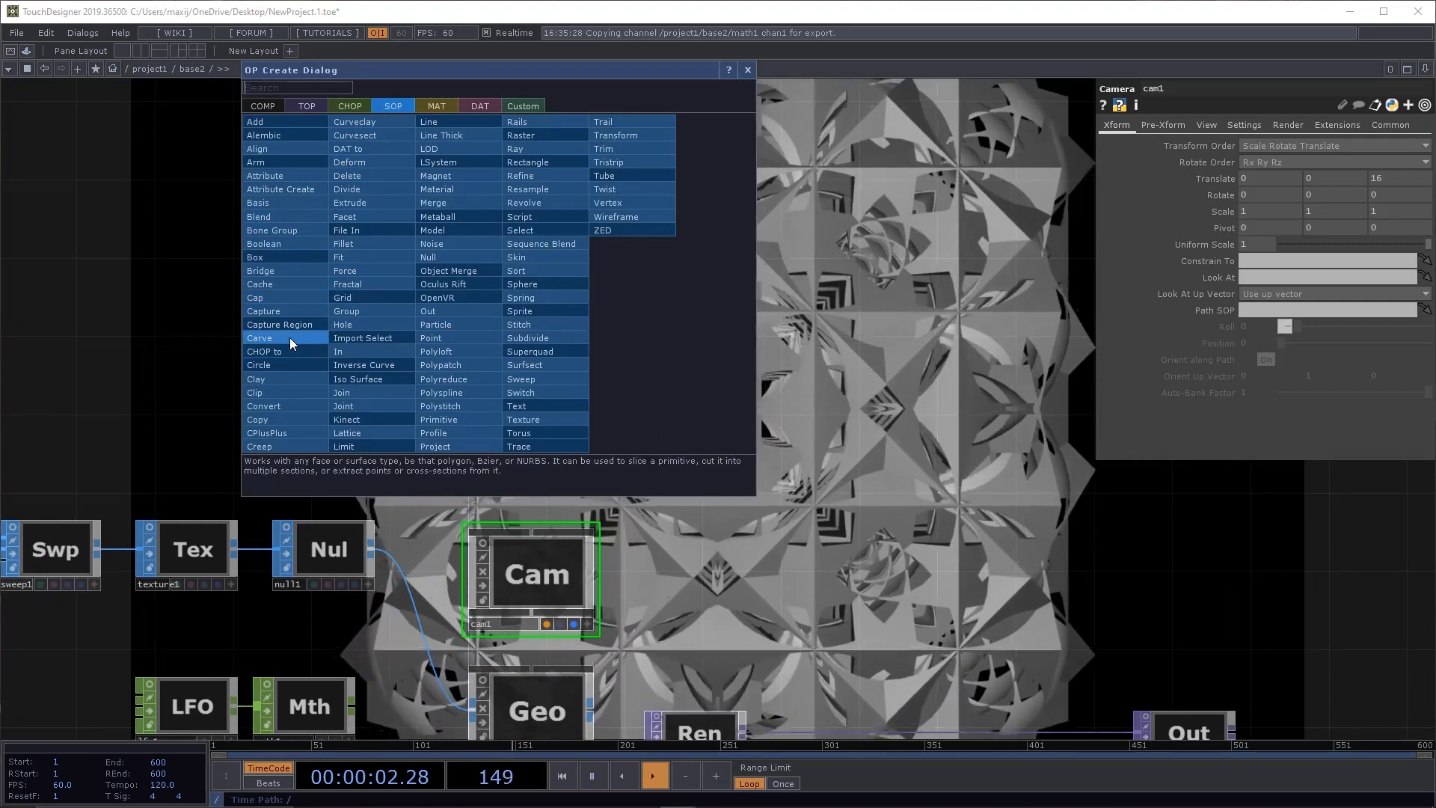
{"action": "left_click", "coordinate": [289, 367]}
{"action": "left_click", "coordinate": [532, 244]}
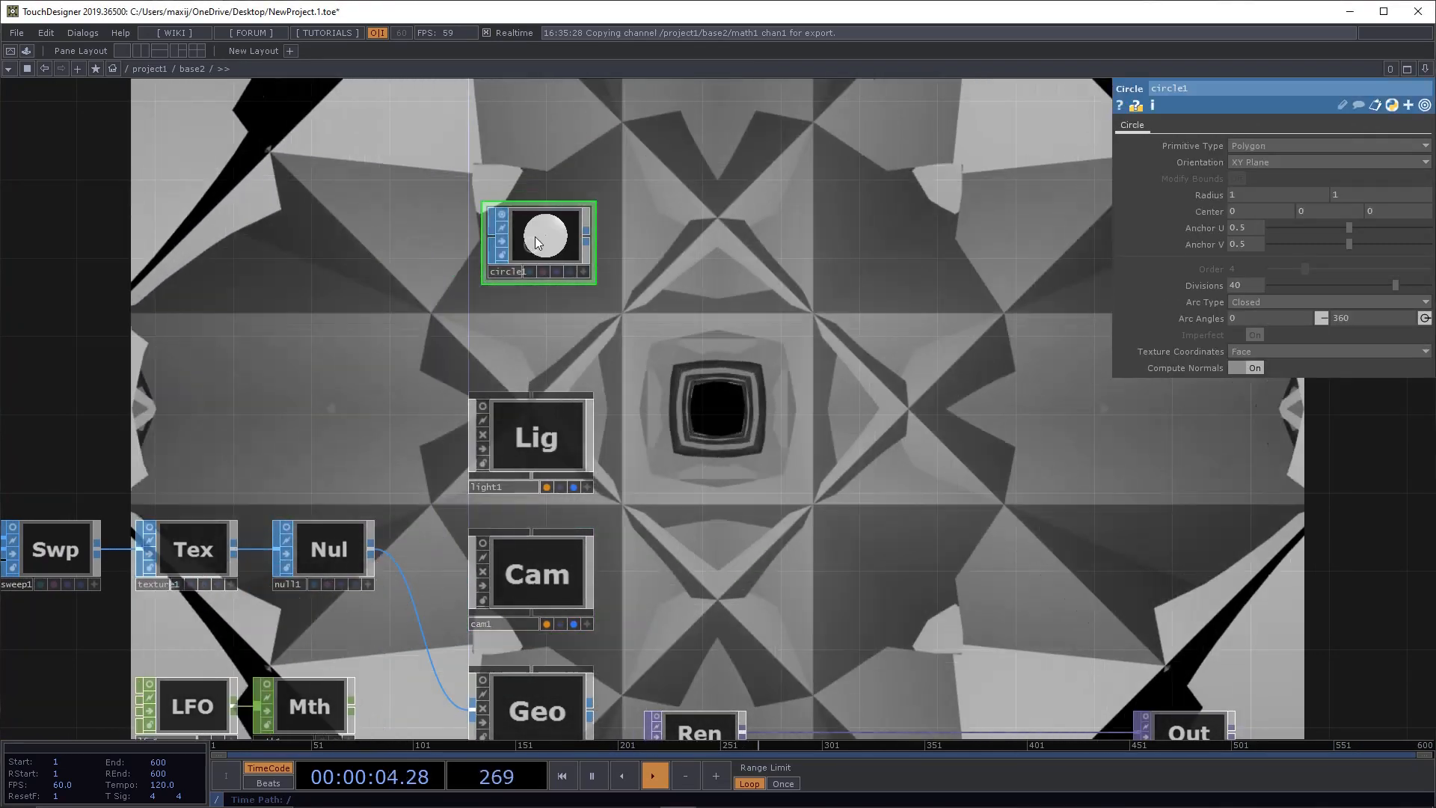
{"action": "left_click_drag", "start_coordinate": [536, 236], "coordinate": [538, 157]}
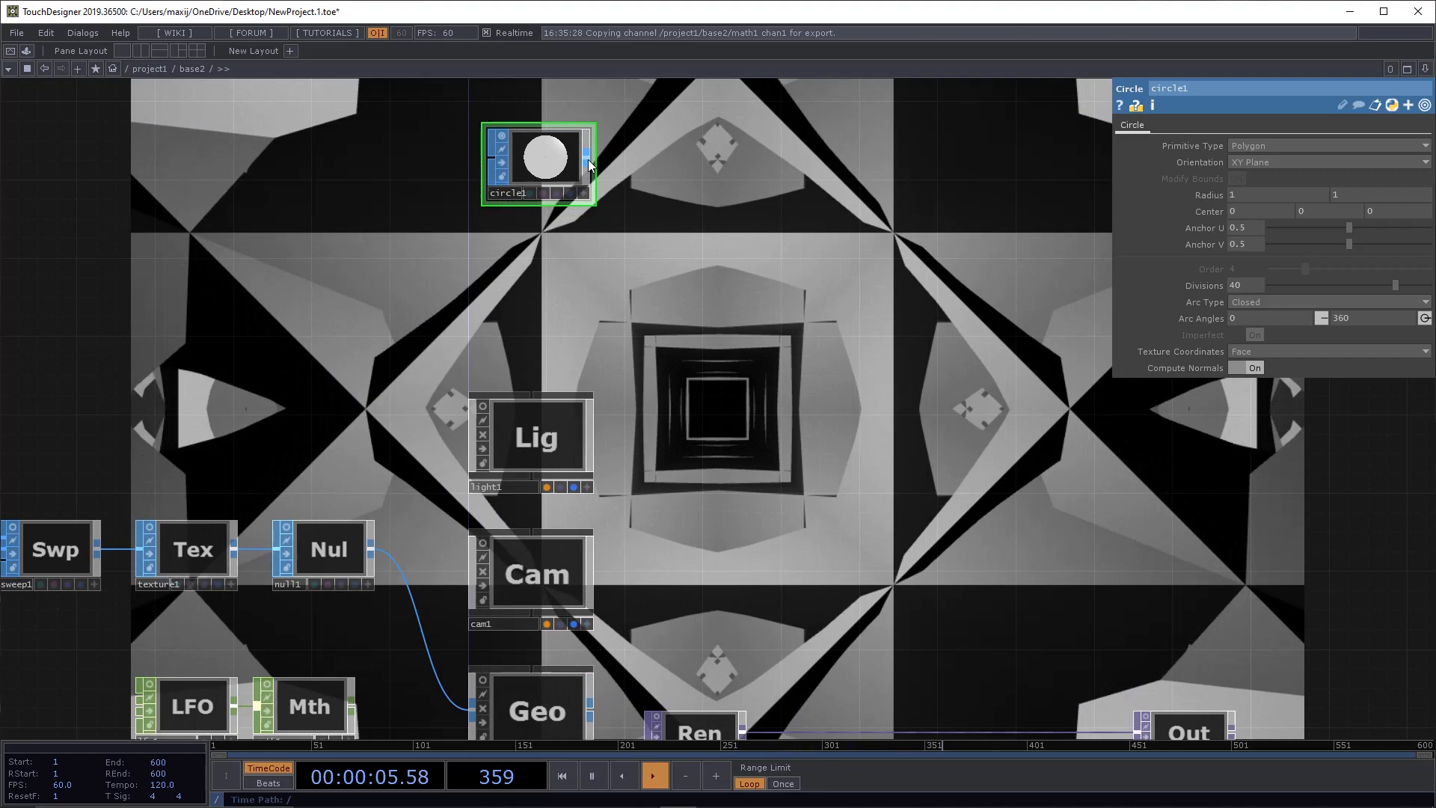
Step: Add a Null SOP fed by circle1, placed between the circle and light1
{"action": "right_click", "coordinate": [588, 159]}
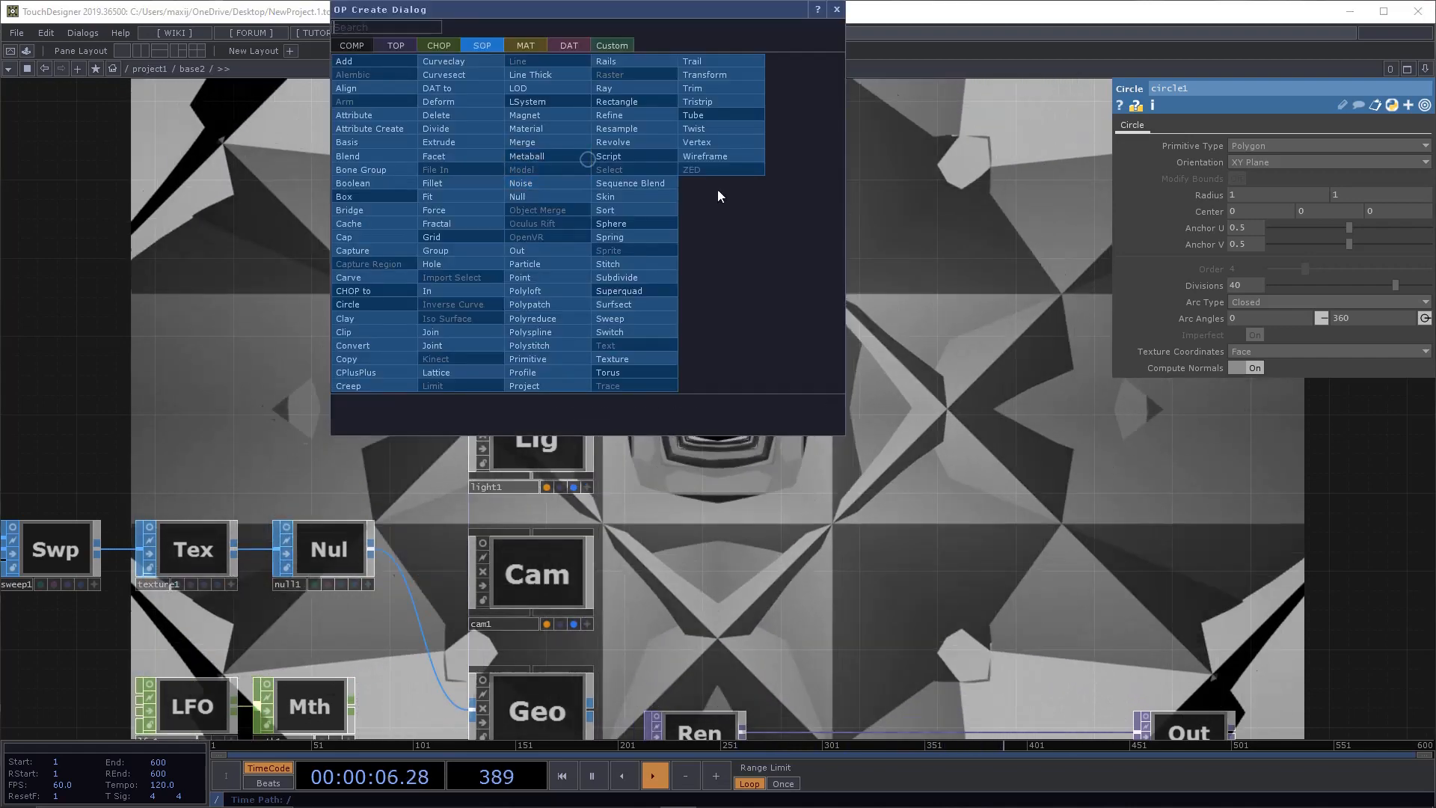
{"action": "left_click", "coordinate": [883, 195]}
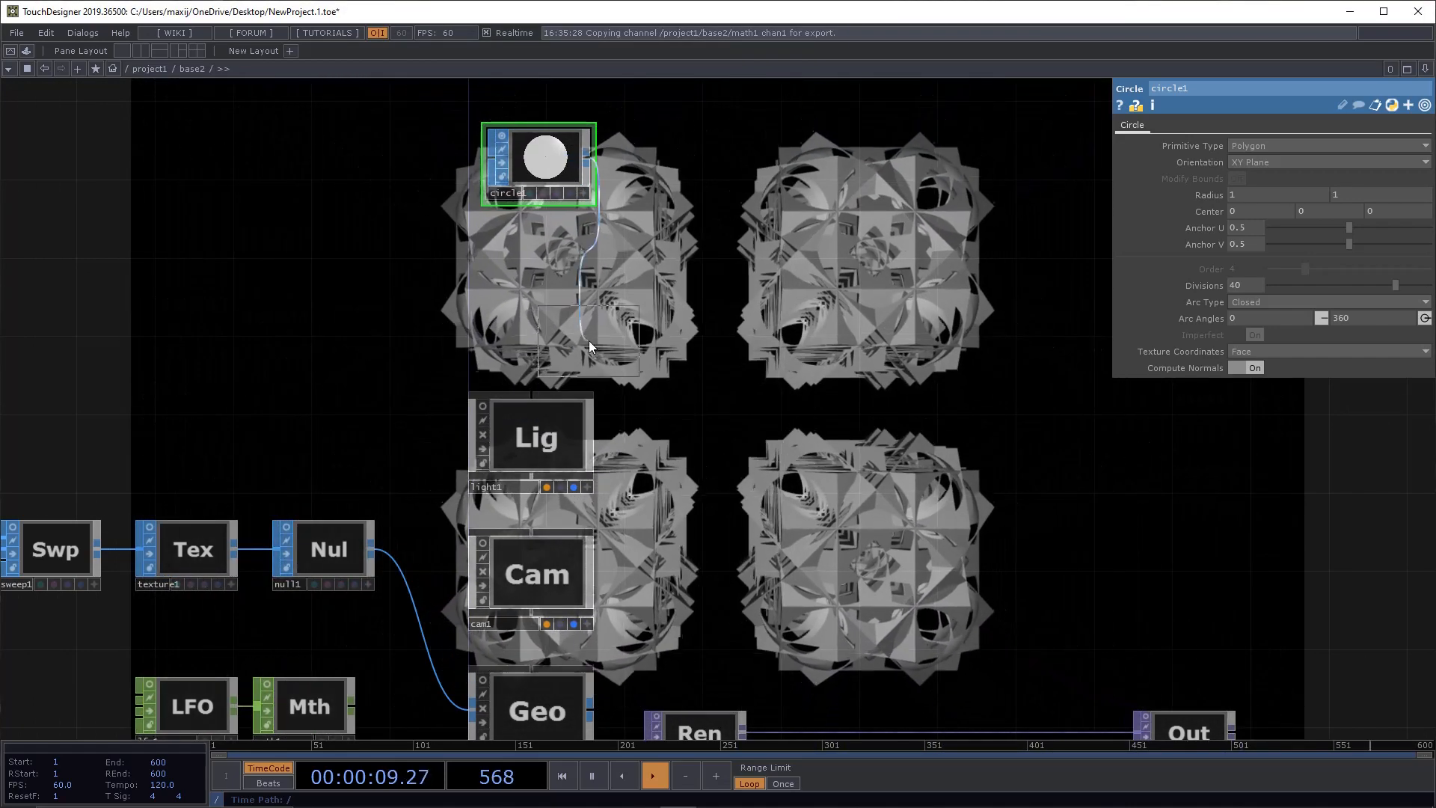
{"action": "left_click", "coordinate": [545, 330]}
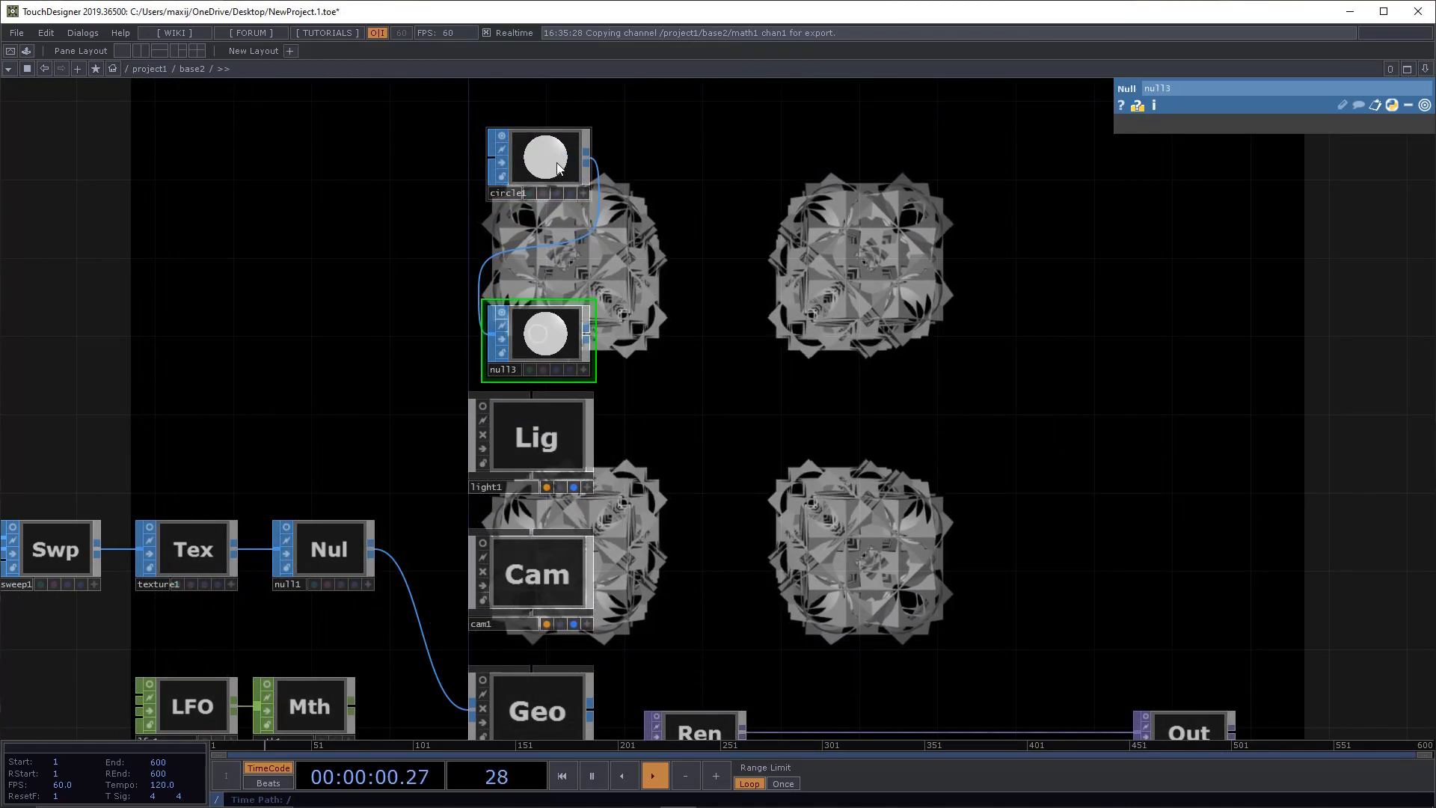
Step: Move circle1 up slightly and insert a Transform SOP on the wire between it and null3
{"action": "left_click_drag", "start_coordinate": [543, 159], "coordinate": [542, 121]}
{"action": "right_click", "coordinate": [591, 191]}
{"action": "left_click", "coordinate": [612, 195]}
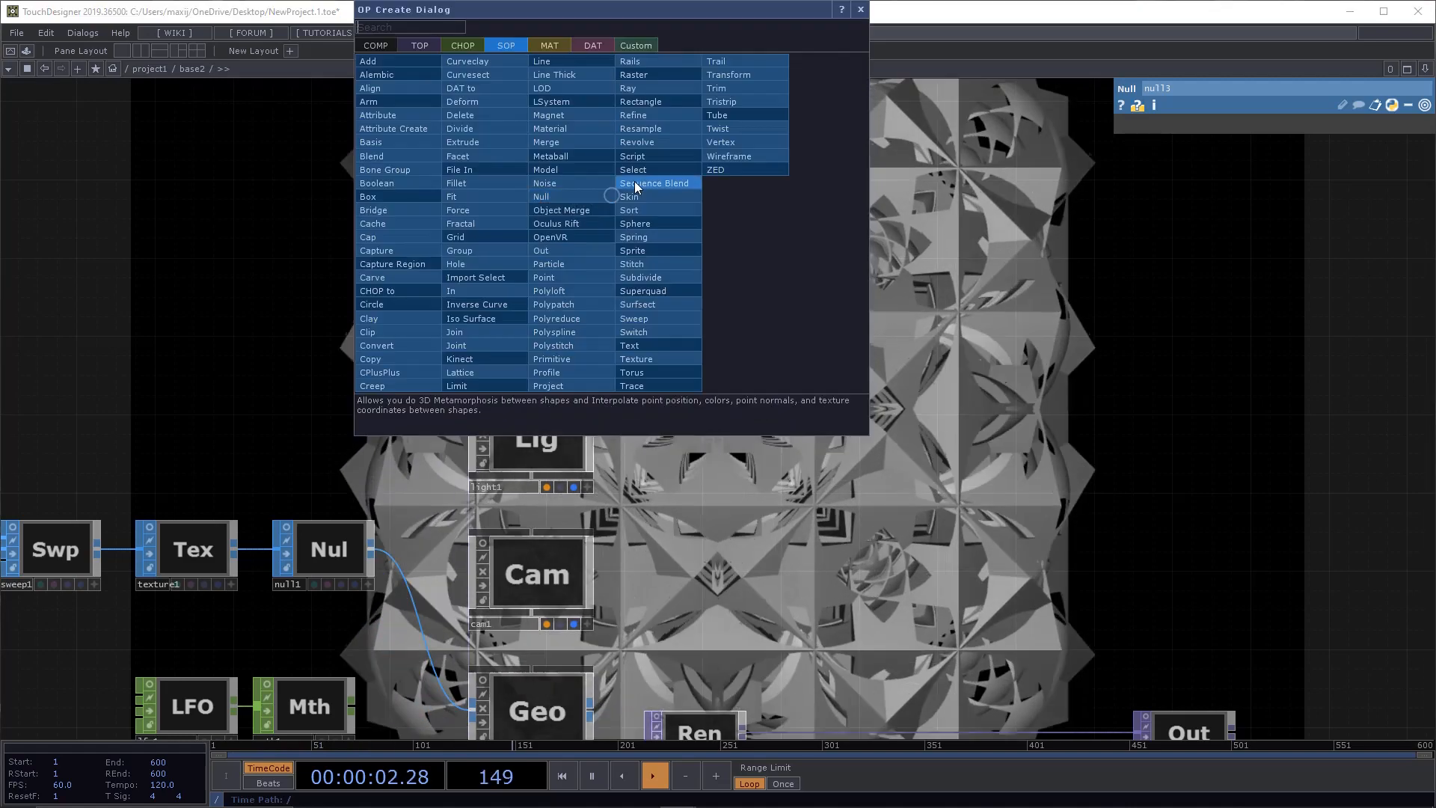
{"action": "left_click", "coordinate": [748, 78]}
{"action": "left_click", "coordinate": [543, 231]}
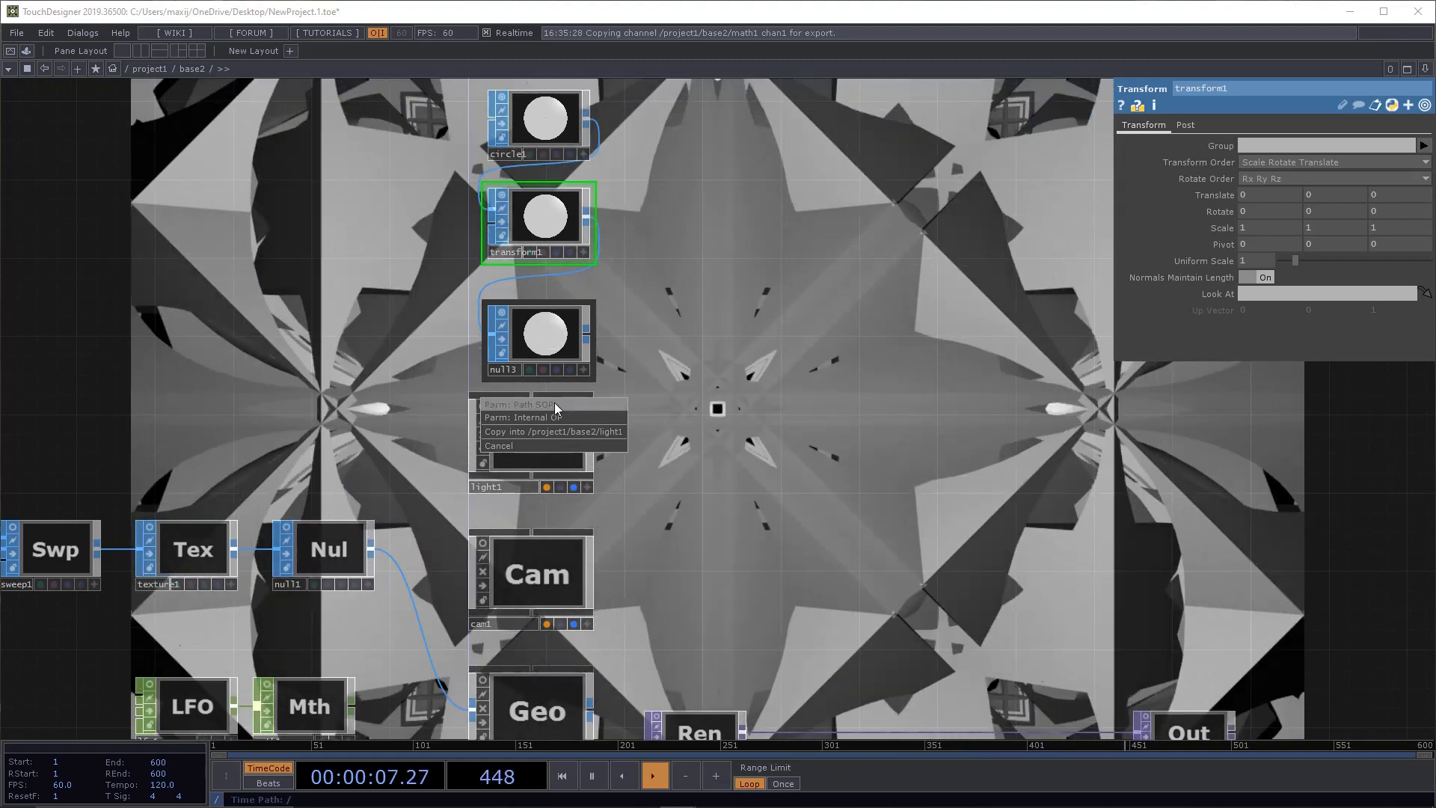
Step: Assign null3 as the Path SOP of cam1
{"action": "left_click_drag", "start_coordinate": [754, 389], "coordinate": [692, 218]}
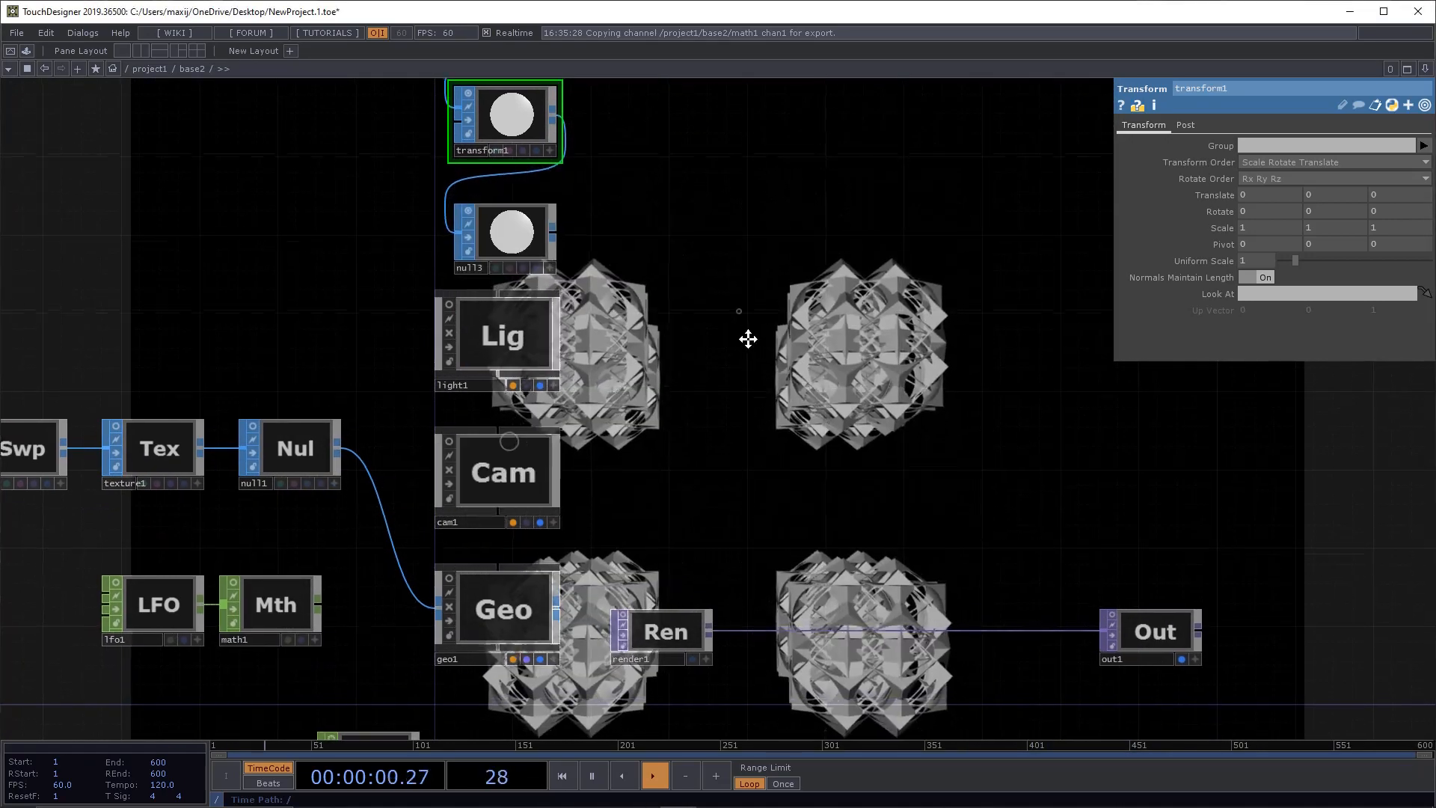
{"action": "left_click_drag", "start_coordinate": [748, 339], "coordinate": [828, 468]}
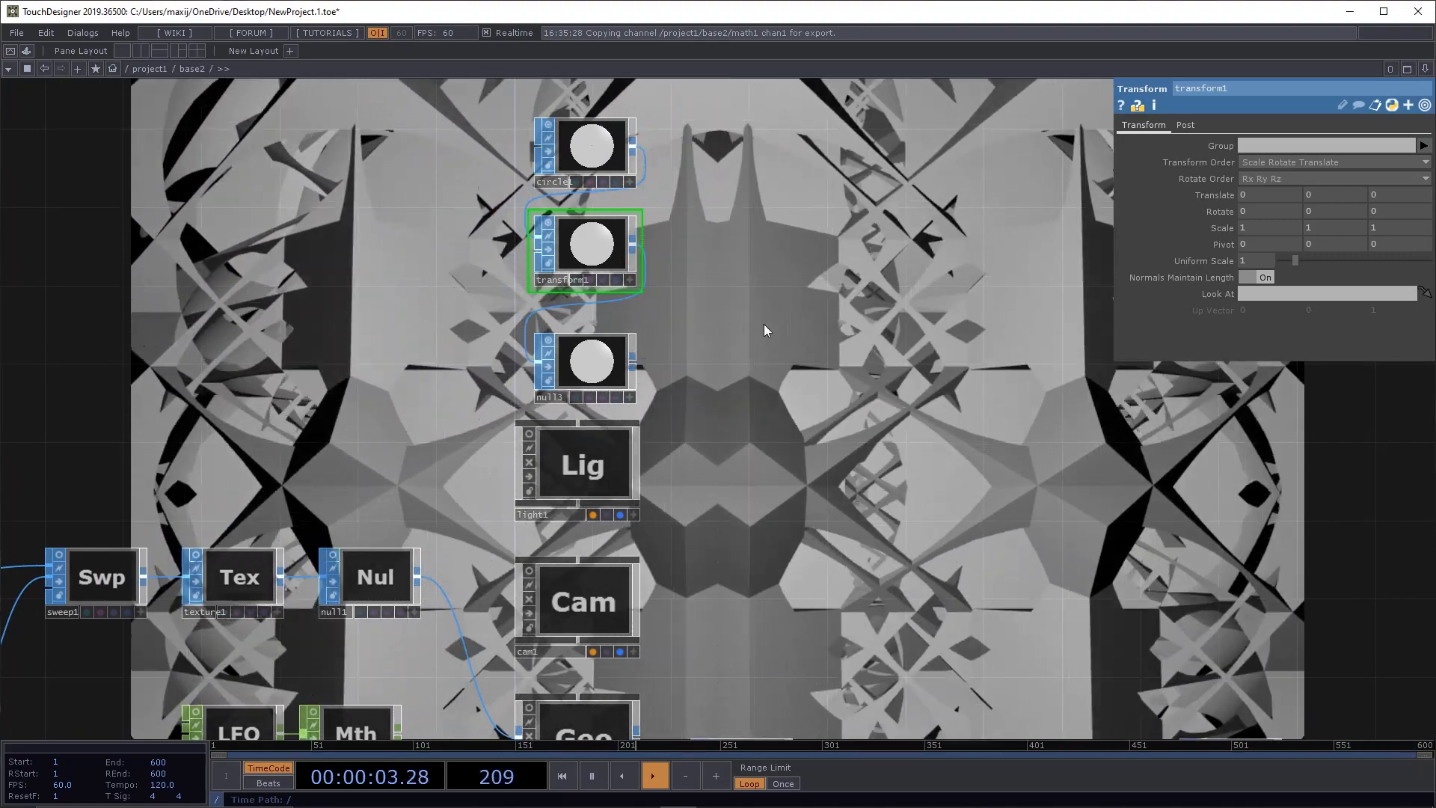
{"action": "left_click_drag", "start_coordinate": [765, 330], "coordinate": [508, 246]}
Step: Bypass the LFO CHOP and switch geo1's Uniform Scale from the channel reference to a constant value
{"action": "left_click_drag", "start_coordinate": [663, 467], "coordinate": [987, 276]}
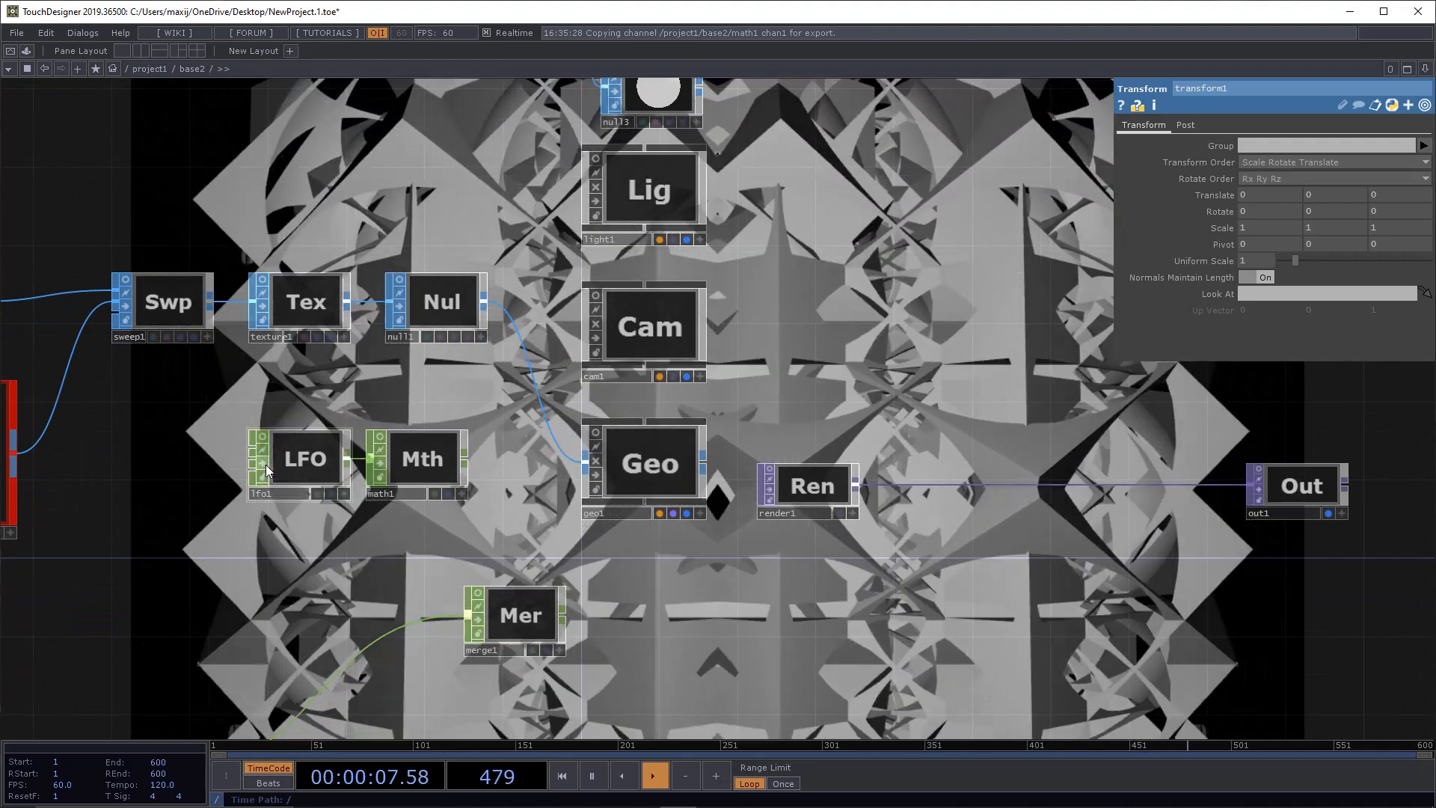
{"action": "left_click", "coordinate": [262, 463]}
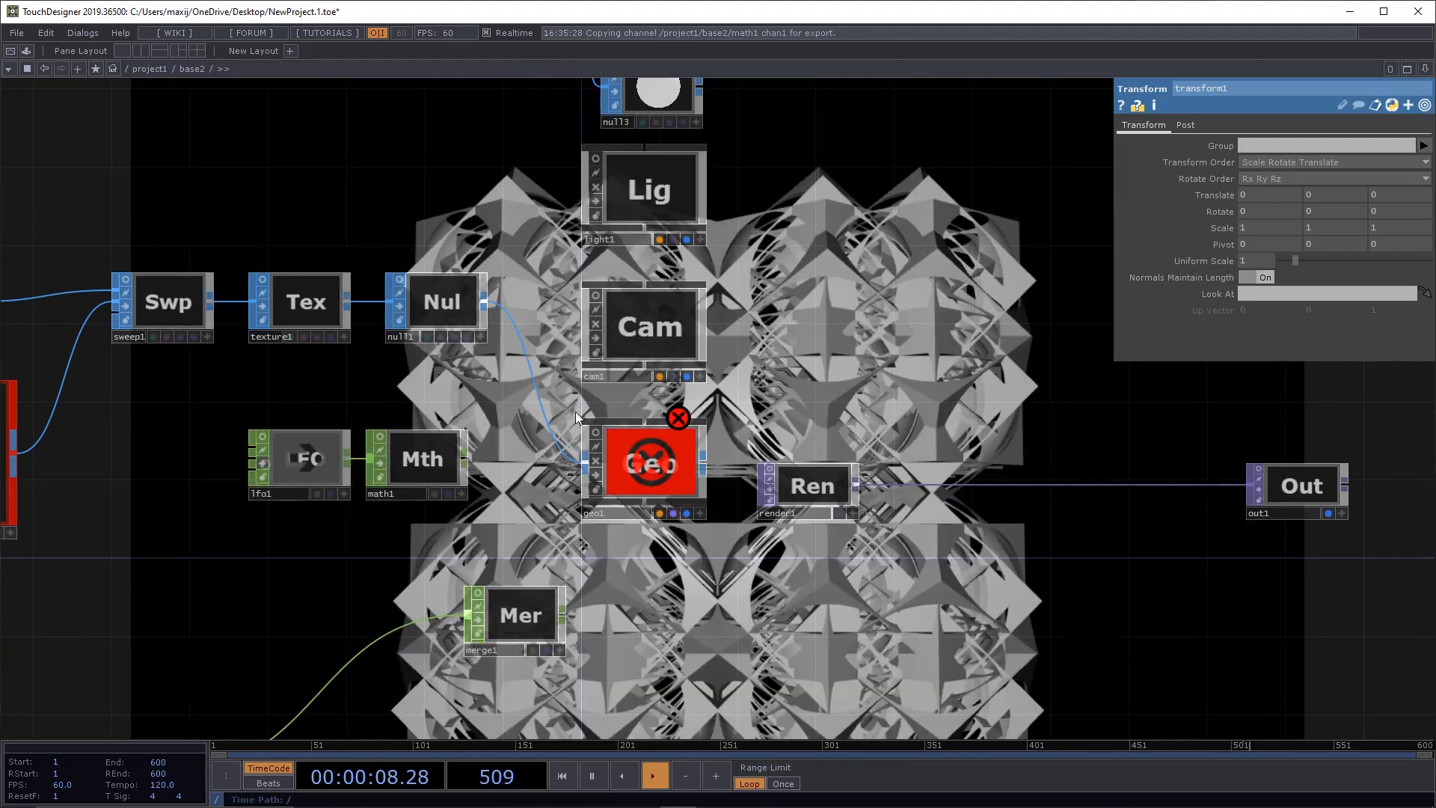
{"action": "left_click", "coordinate": [668, 452]}
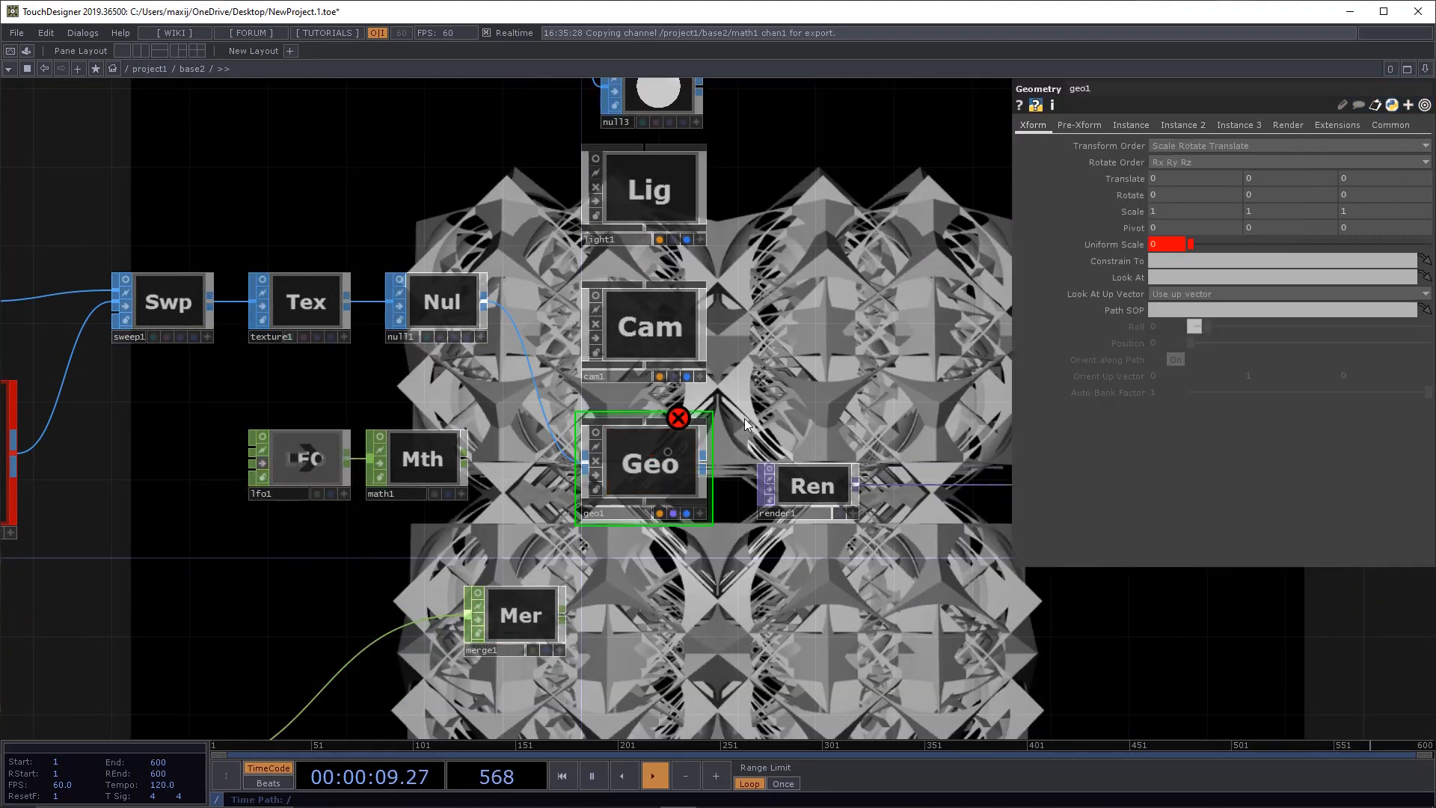
{"action": "left_click", "coordinate": [1134, 245]}
Step: Set circle1's orientation to ZX Plane
{"action": "left_click_drag", "start_coordinate": [913, 301], "coordinate": [751, 519]}
{"action": "left_click_drag", "start_coordinate": [700, 248], "coordinate": [677, 402]}
{"action": "left_click", "coordinate": [495, 252]}
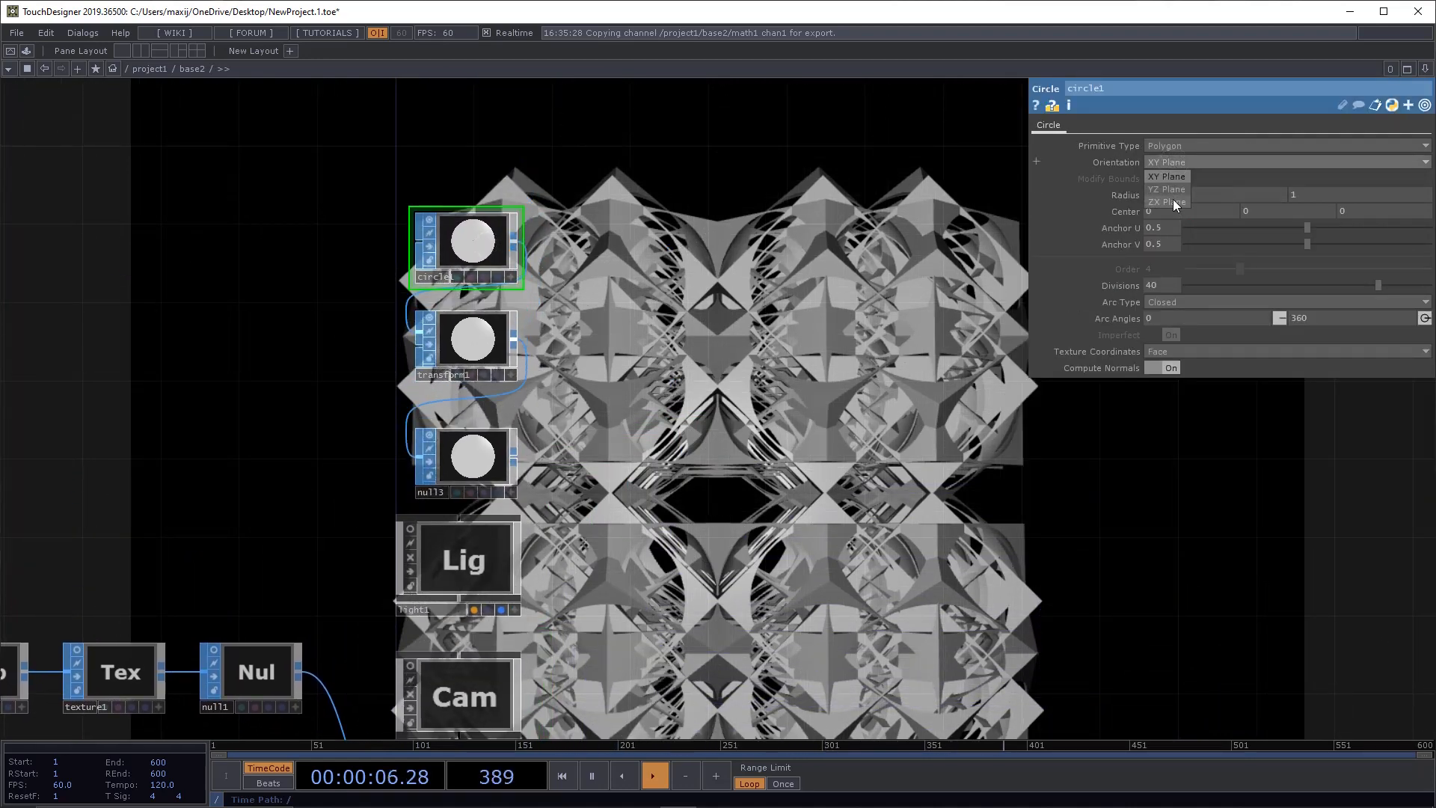
{"action": "left_click", "coordinate": [1174, 199]}
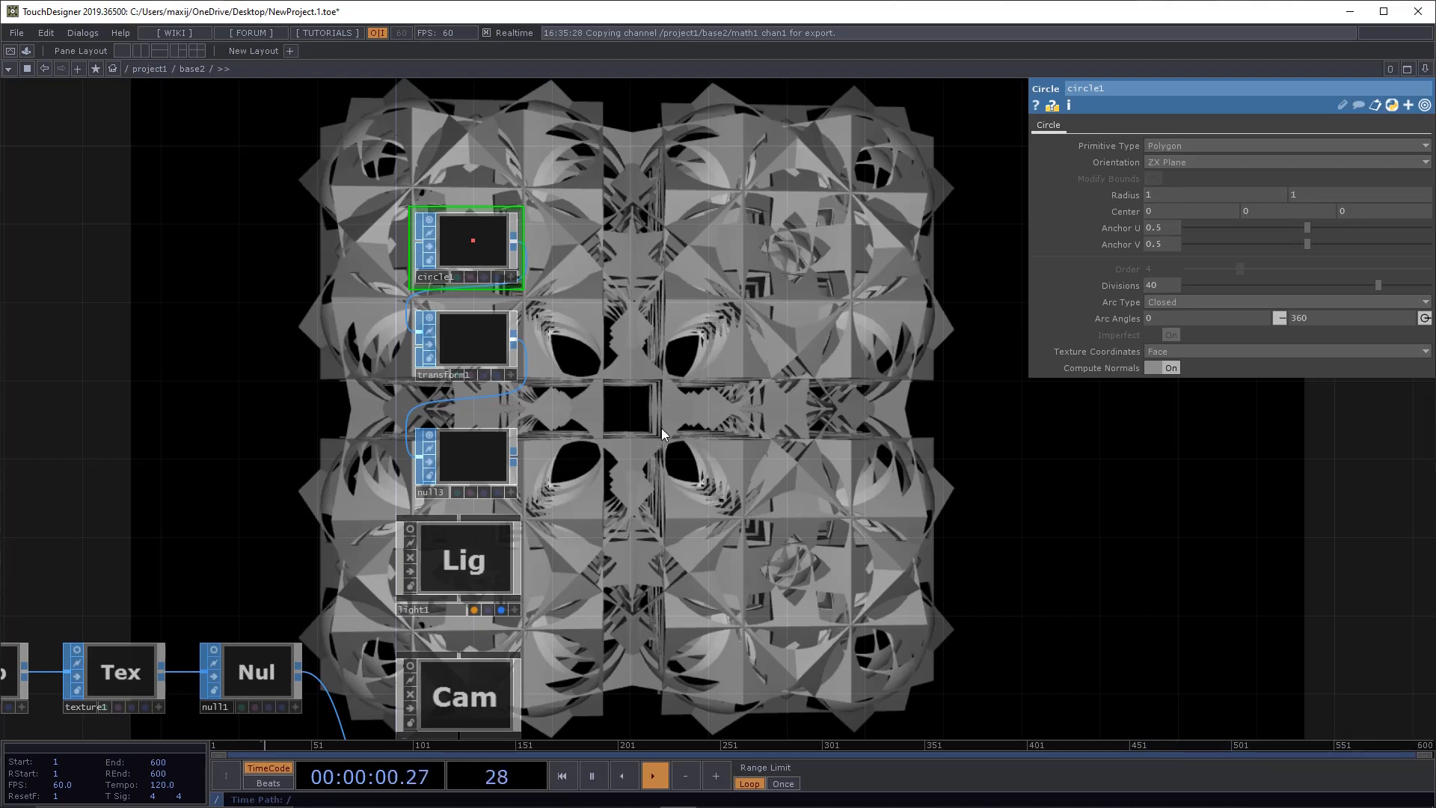
Step: Show cam1's transform parameters and maximize the program window
{"action": "left_click_drag", "start_coordinate": [775, 499], "coordinate": [937, 331]}
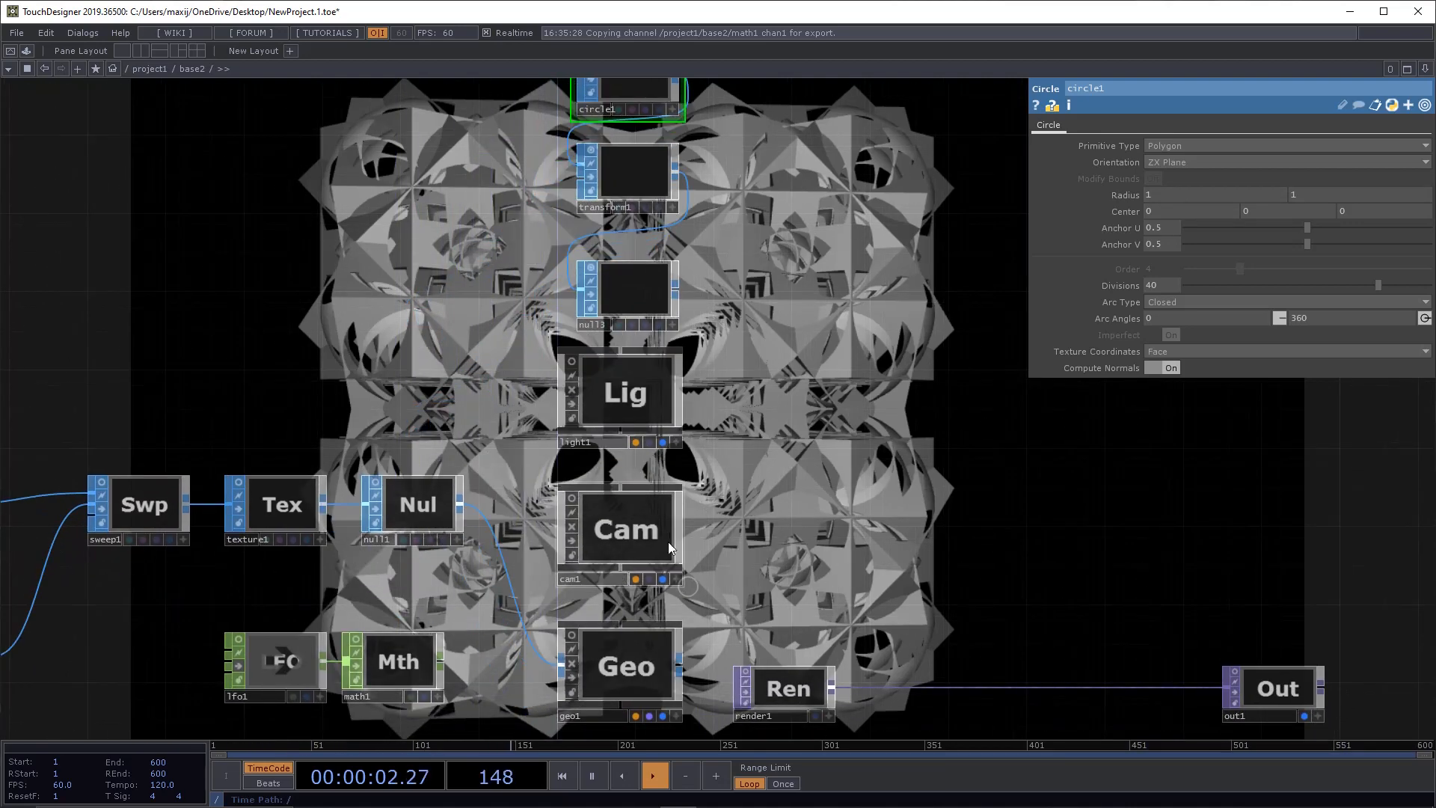
{"action": "left_click", "coordinate": [651, 530]}
{"action": "left_click_drag", "start_coordinate": [773, 481], "coordinate": [605, 484]}
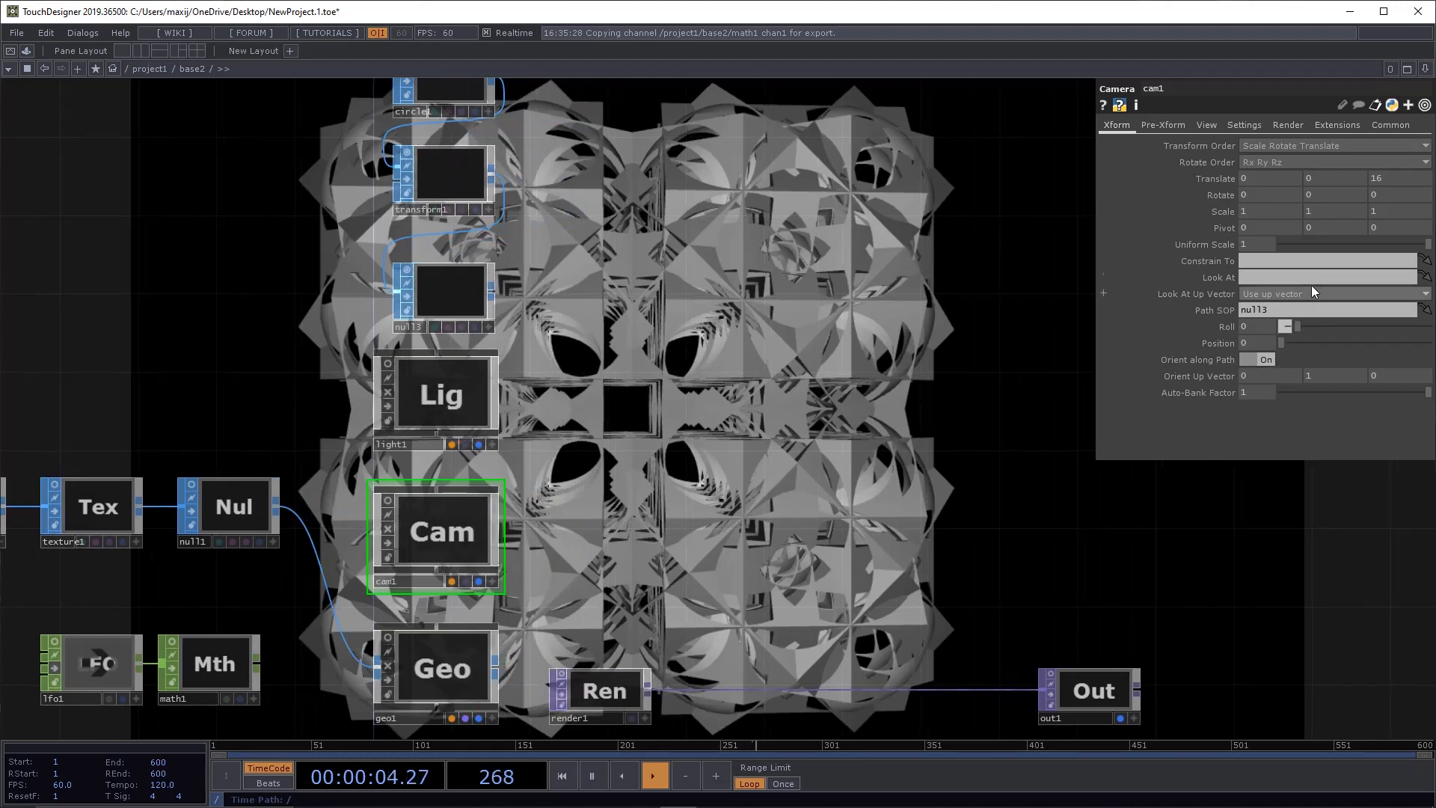
{"action": "left_click", "coordinate": [1383, 13]}
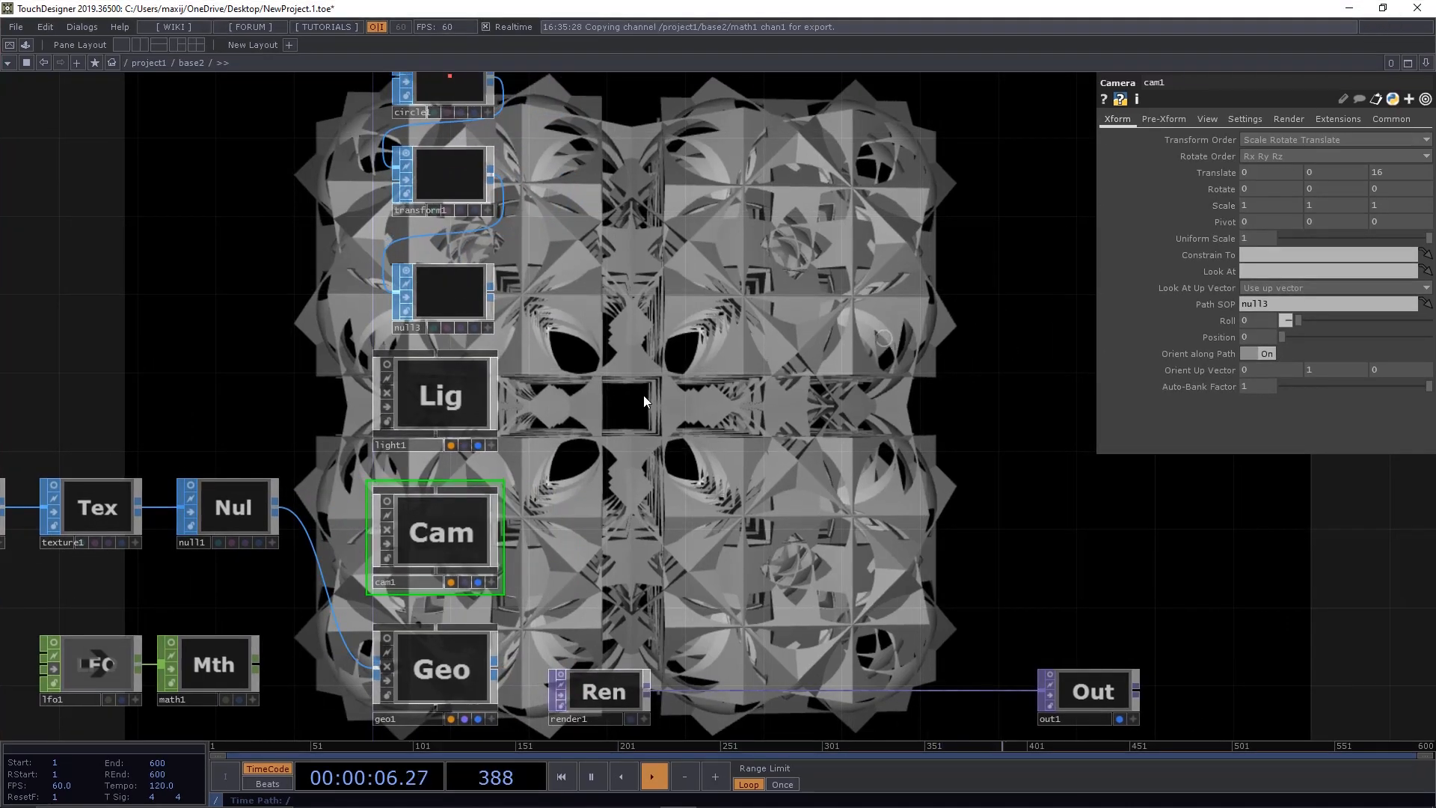
Step: Try out cam1's Position value along the null3 path
{"action": "left_click_drag", "start_coordinate": [691, 406], "coordinate": [733, 334]}
{"action": "left_click_drag", "start_coordinate": [591, 429], "coordinate": [669, 389]}
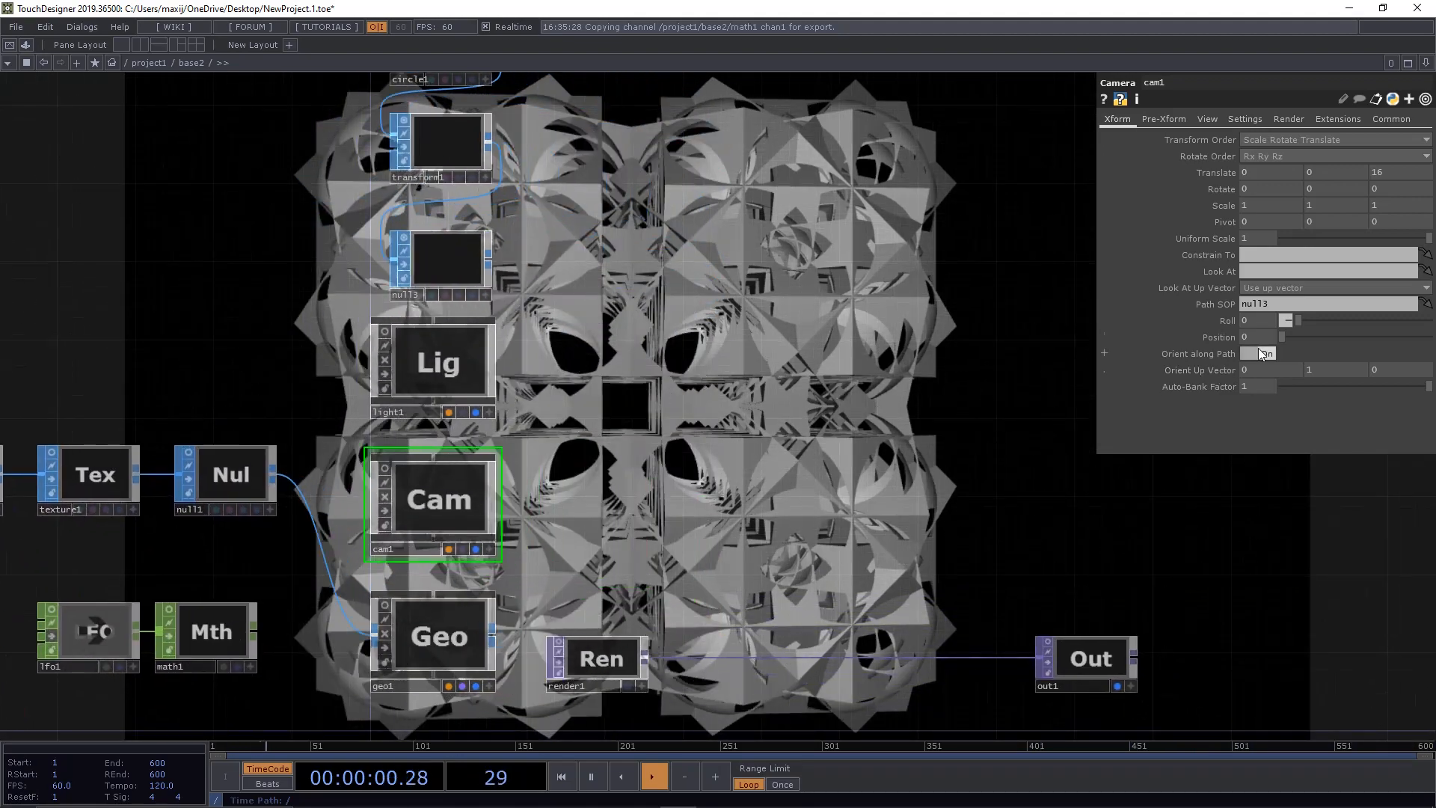
{"action": "mouse_move", "coordinate": [1286, 336]}
{"action": "left_mouse_down"}
{"action": "mouse_move", "coordinate": [1357, 336]}
{"action": "mouse_move", "coordinate": [1275, 336]}
{"action": "left_mouse_up"}
Step: Set circle1's Divisions to 100
{"action": "left_click_drag", "start_coordinate": [736, 357], "coordinate": [772, 473]}
{"action": "left_click", "coordinate": [488, 171]}
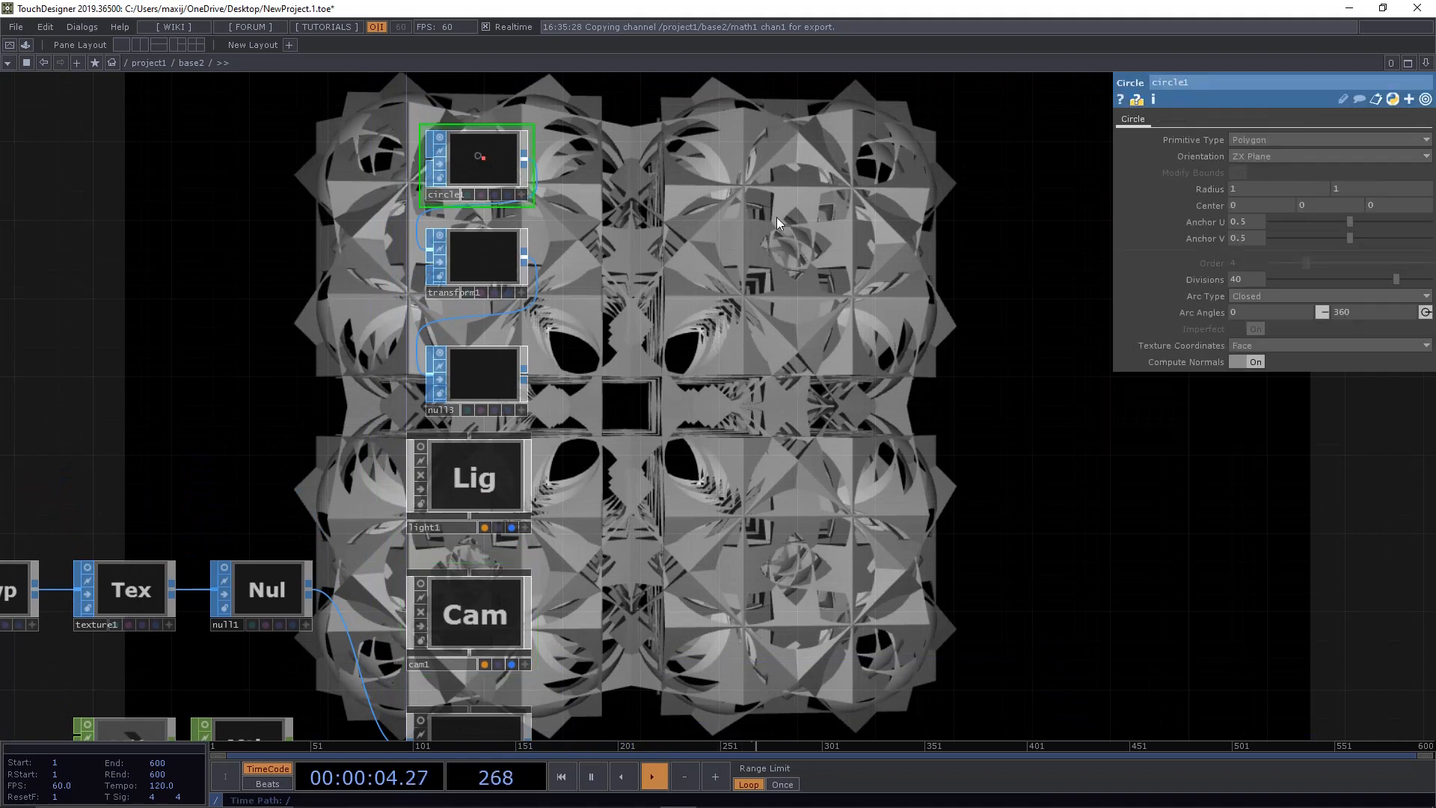
{"action": "left_click_drag", "start_coordinate": [1246, 280], "coordinate": [1137, 264]}
{"action": "type", "text": "100"}
{"action": "key", "text": "Return"}
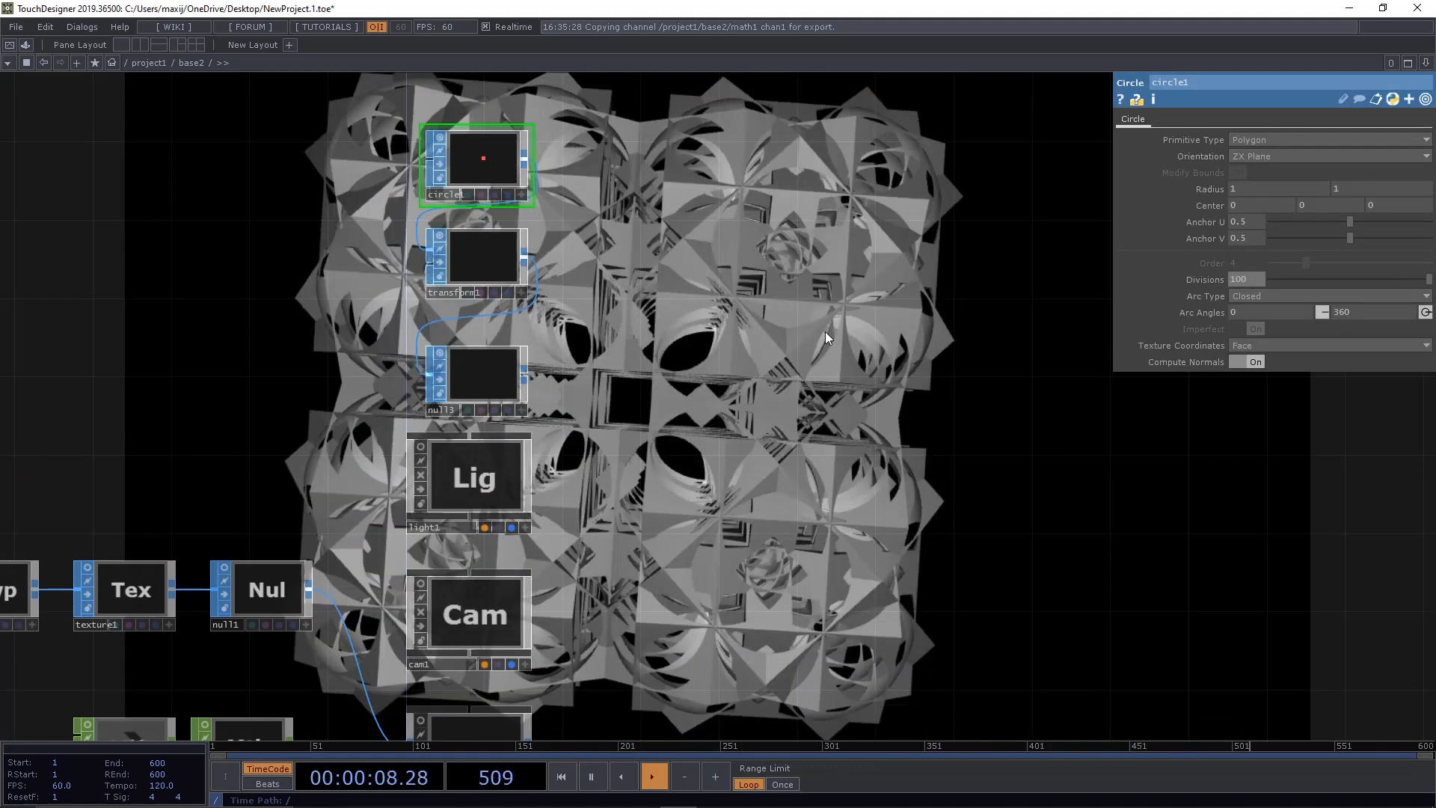
Step: Set cam1's Z rotation to -3 and bring up transform1's parameters
{"action": "left_click", "coordinate": [462, 577]}
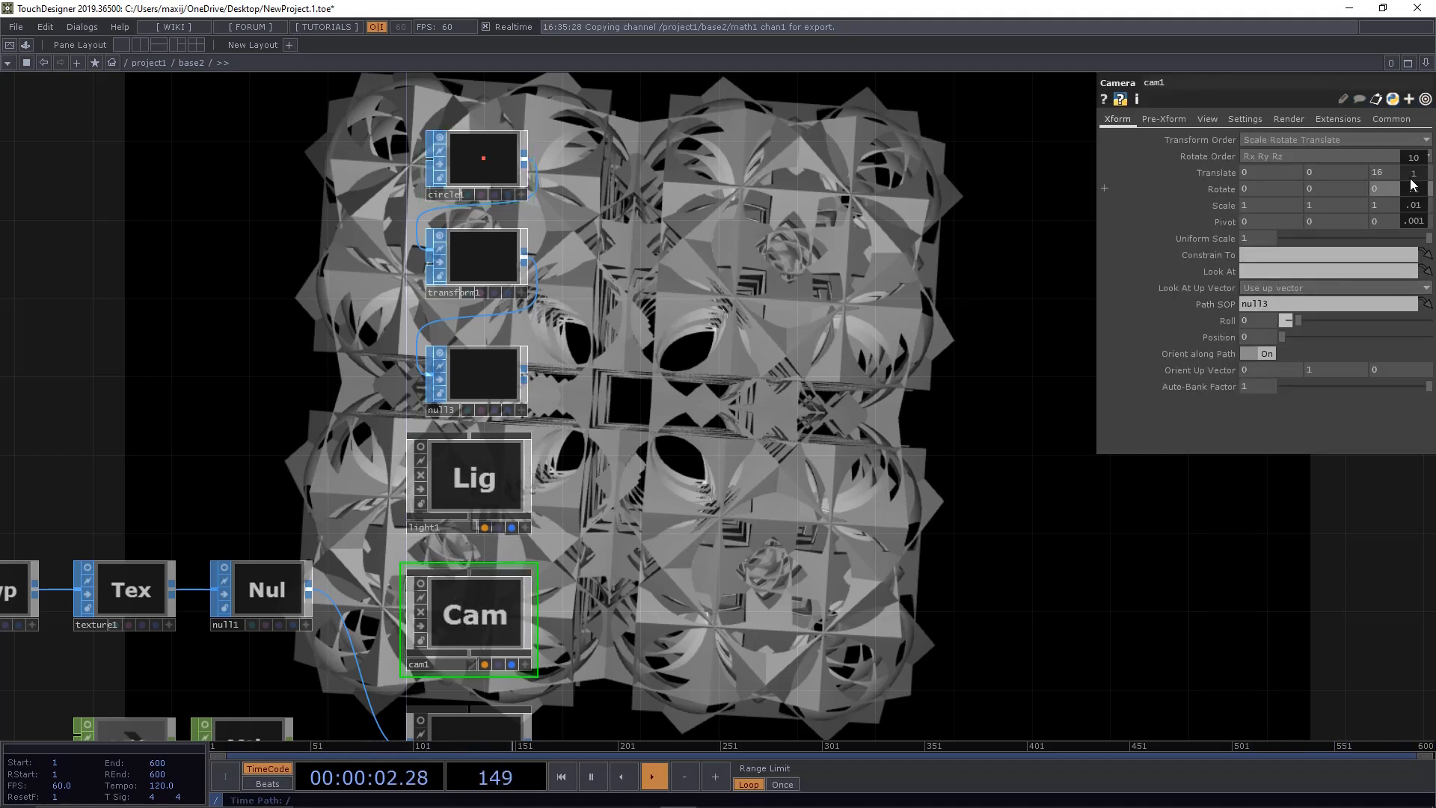
{"action": "middle_click_drag", "start_coordinate": [1411, 184], "coordinate": [1391, 174]}
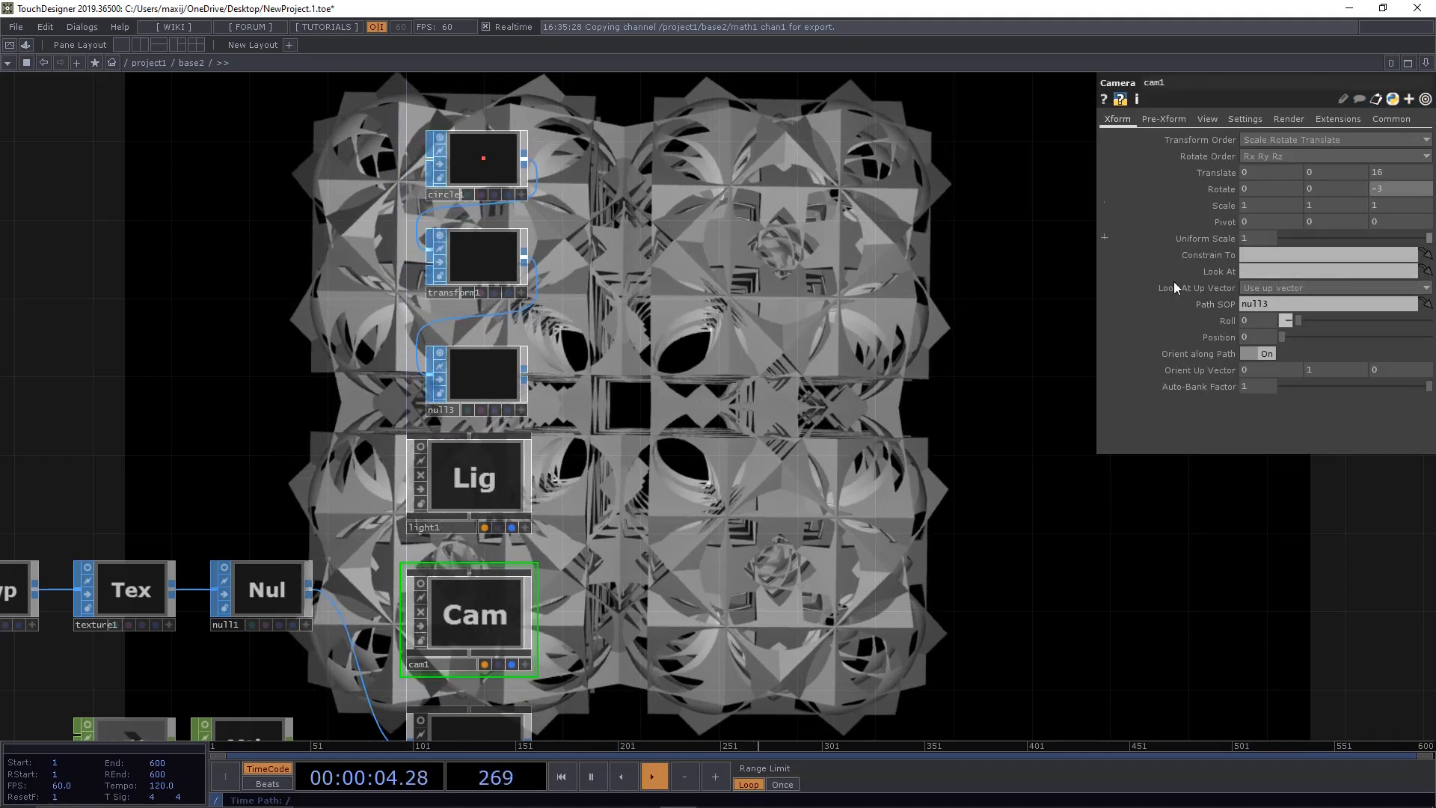
{"action": "left_click_drag", "start_coordinate": [740, 558], "coordinate": [684, 395]}
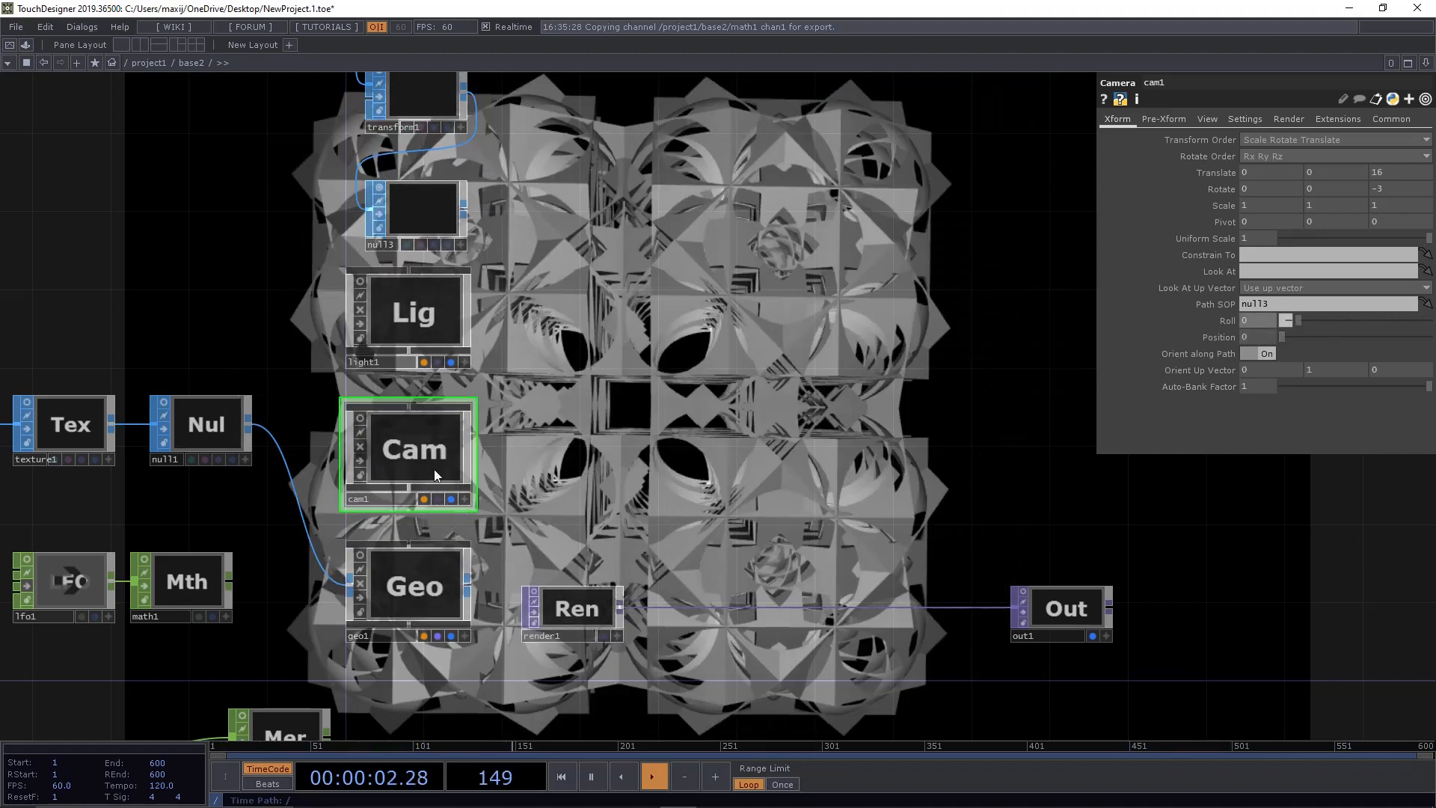
{"action": "left_click_drag", "start_coordinate": [630, 308], "coordinate": [716, 445]}
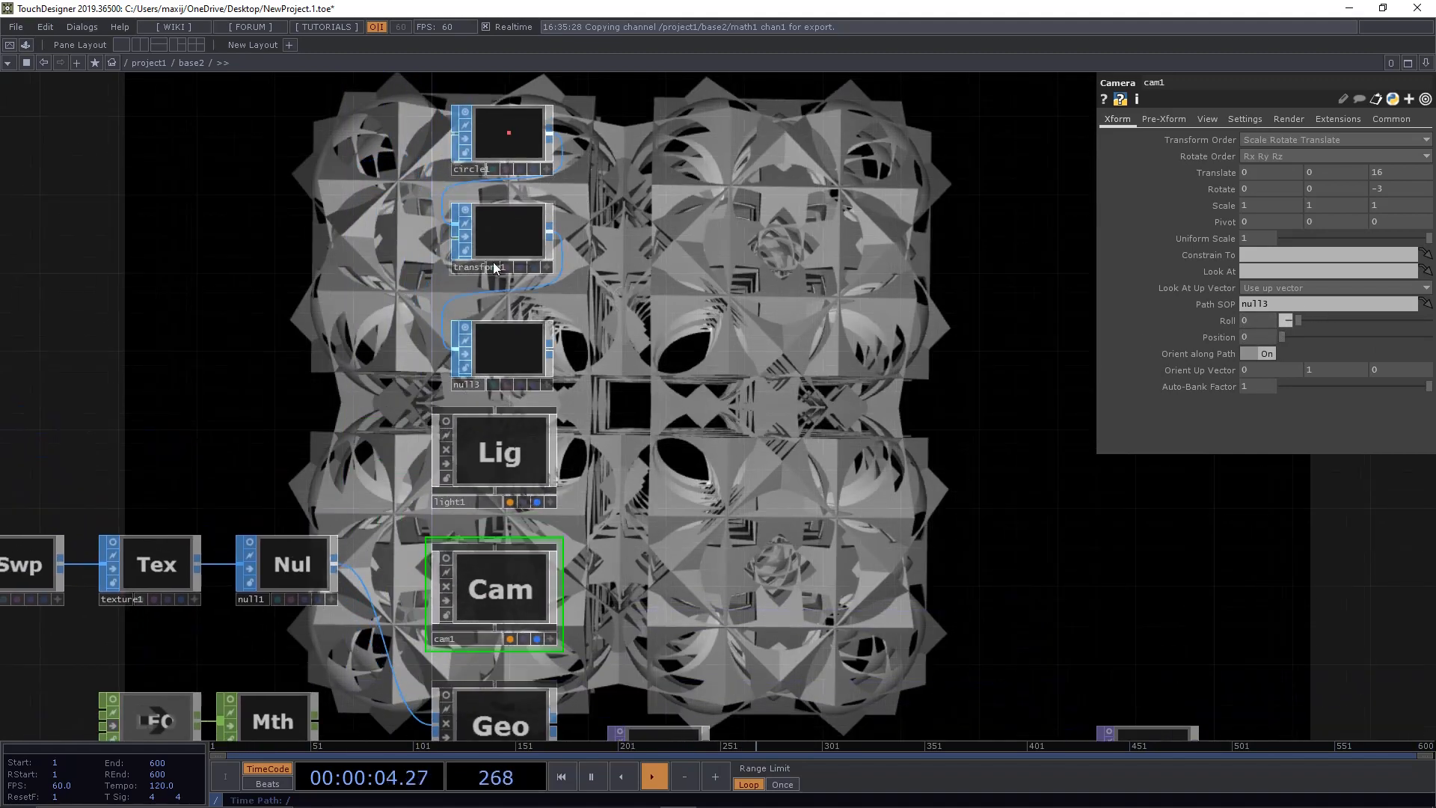
{"action": "left_click", "coordinate": [465, 216]}
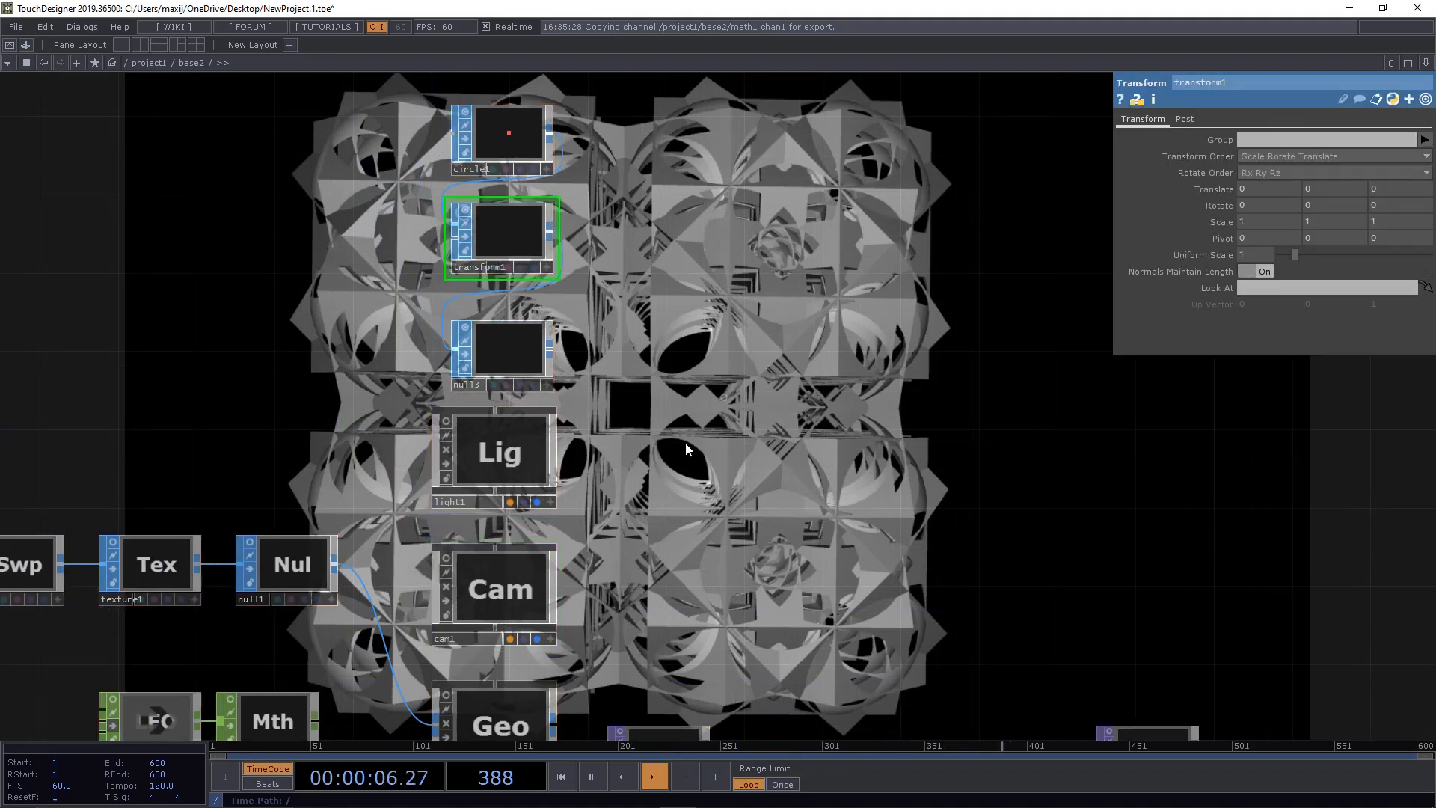
{"action": "left_click_drag", "start_coordinate": [754, 449], "coordinate": [814, 328]}
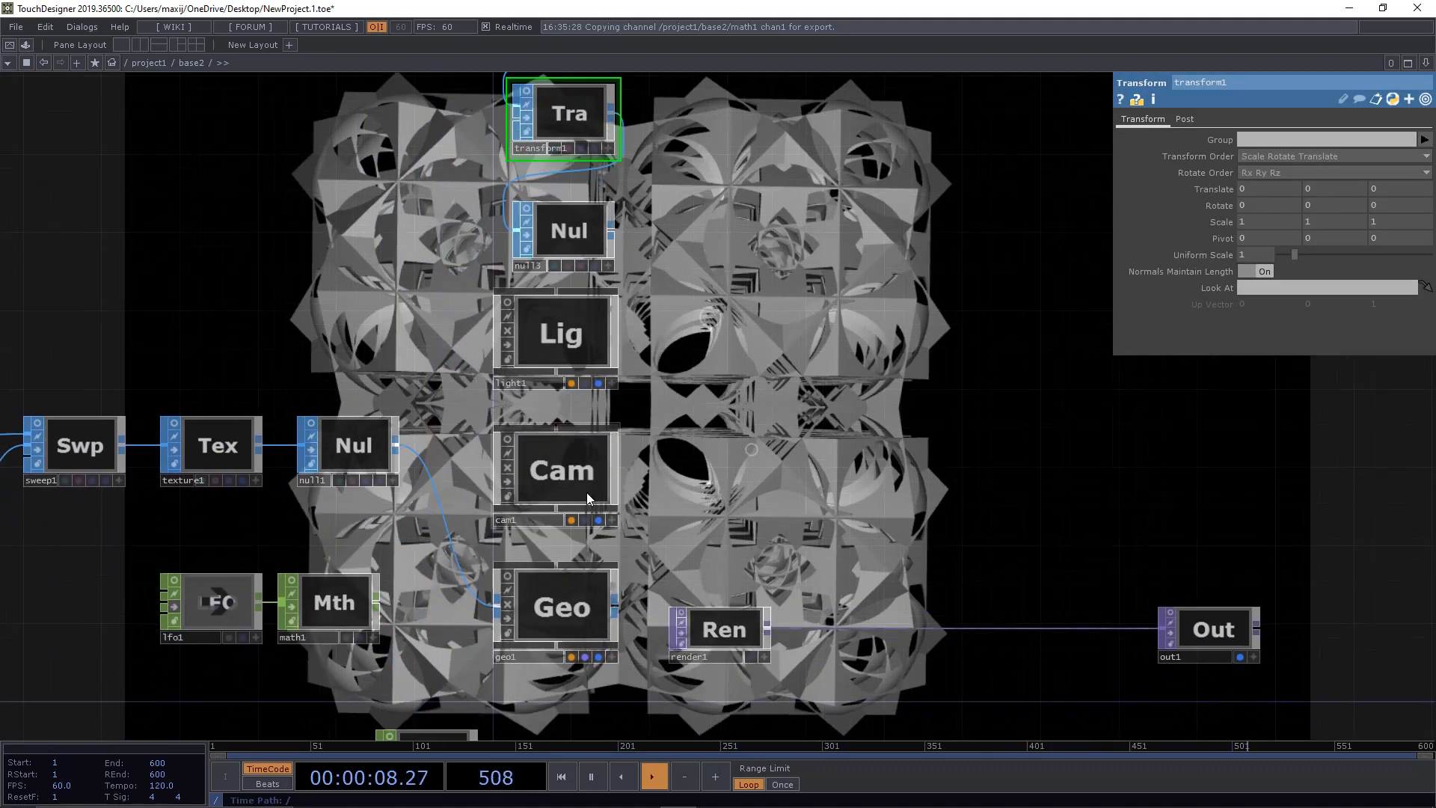
Step: Try out different Position values on cam1's path and return Position to 0
{"action": "left_click", "coordinate": [557, 460]}
{"action": "left_click_drag", "start_coordinate": [812, 442], "coordinate": [581, 500]}
{"action": "left_click_drag", "start_coordinate": [1277, 337], "coordinate": [1429, 336]}
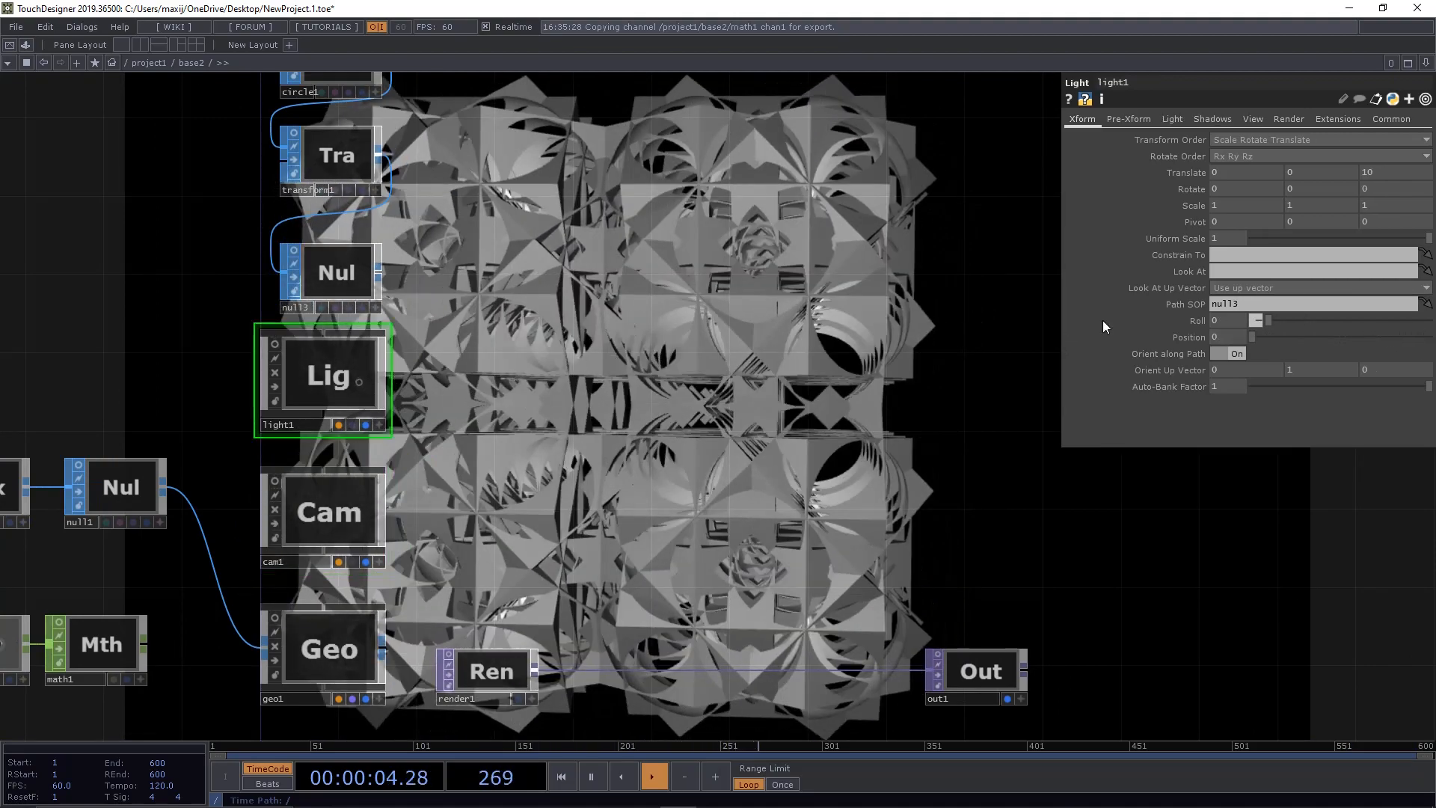
{"action": "mouse_move", "coordinate": [1263, 332]}
{"action": "left_mouse_down"}
{"action": "mouse_move", "coordinate": [1432, 338]}
{"action": "mouse_move", "coordinate": [1250, 339]}
{"action": "mouse_move", "coordinate": [1270, 338]}
{"action": "left_mouse_up"}
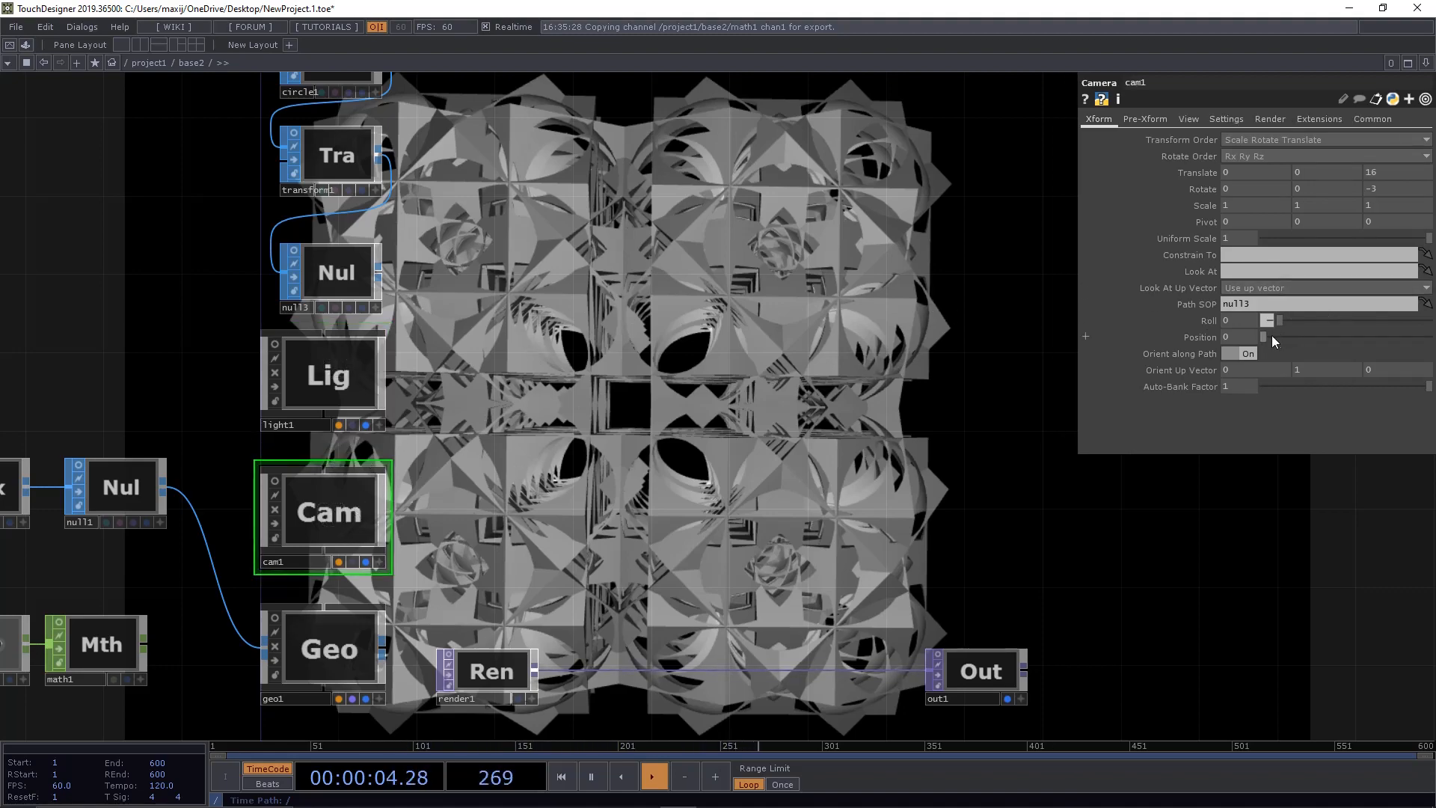
{"action": "left_click_drag", "start_coordinate": [1271, 335], "coordinate": [1189, 350]}
Step: Try driving cam1's Position with absTime.frame
{"action": "left_click", "coordinate": [1237, 335]}
{"action": "type", "text": "absT"}
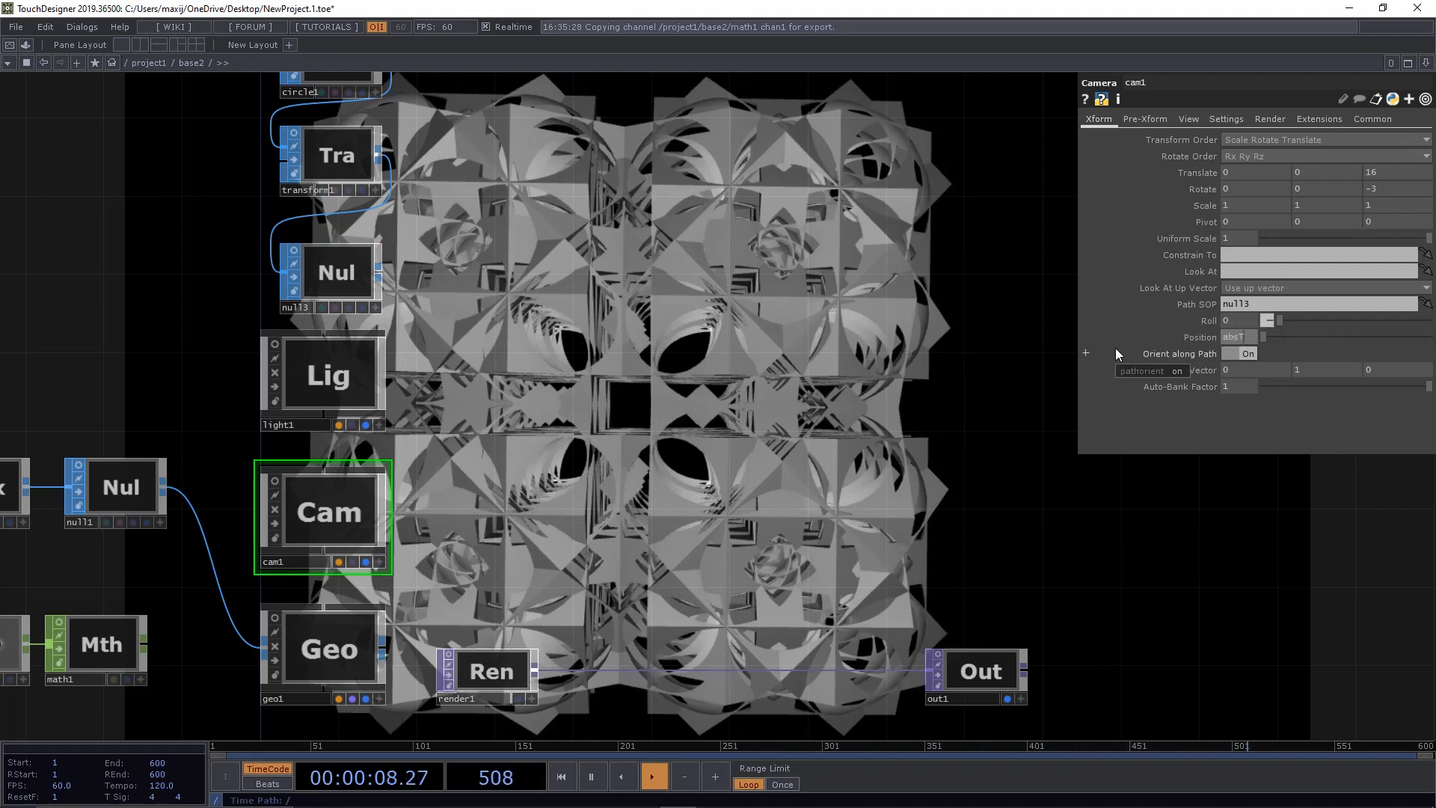
{"action": "type", "text": "ime.fram"}
{"action": "type", "text": "e"}
{"action": "key", "text": "Return"}
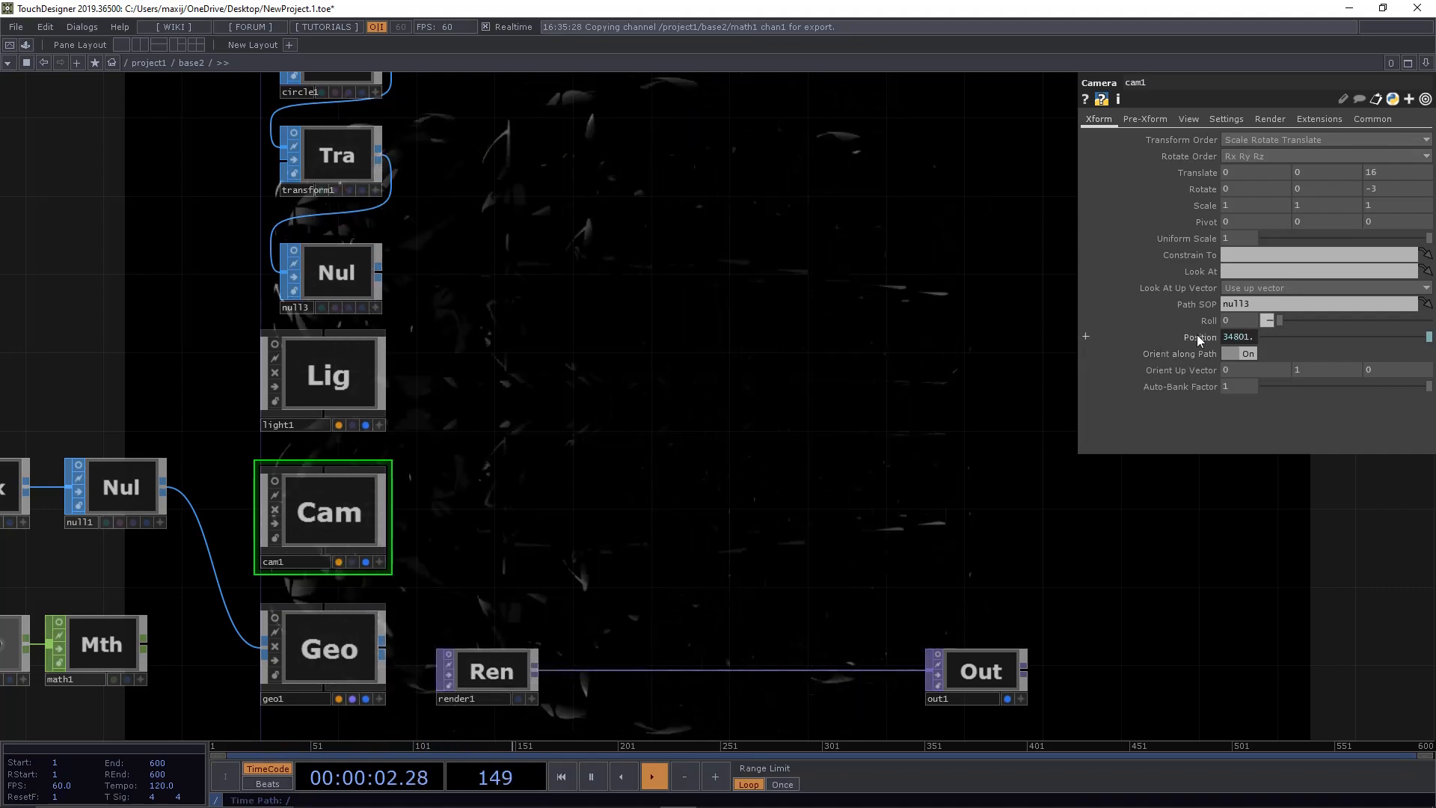
Step: Try absTime.seconds/5 as cam1's Position expression, and switch the parameter back to a constant value
{"action": "left_click", "coordinate": [1198, 338]}
{"action": "left_click_drag", "start_coordinate": [1281, 352], "coordinate": [1238, 357]}
{"action": "type", "text": "second"}
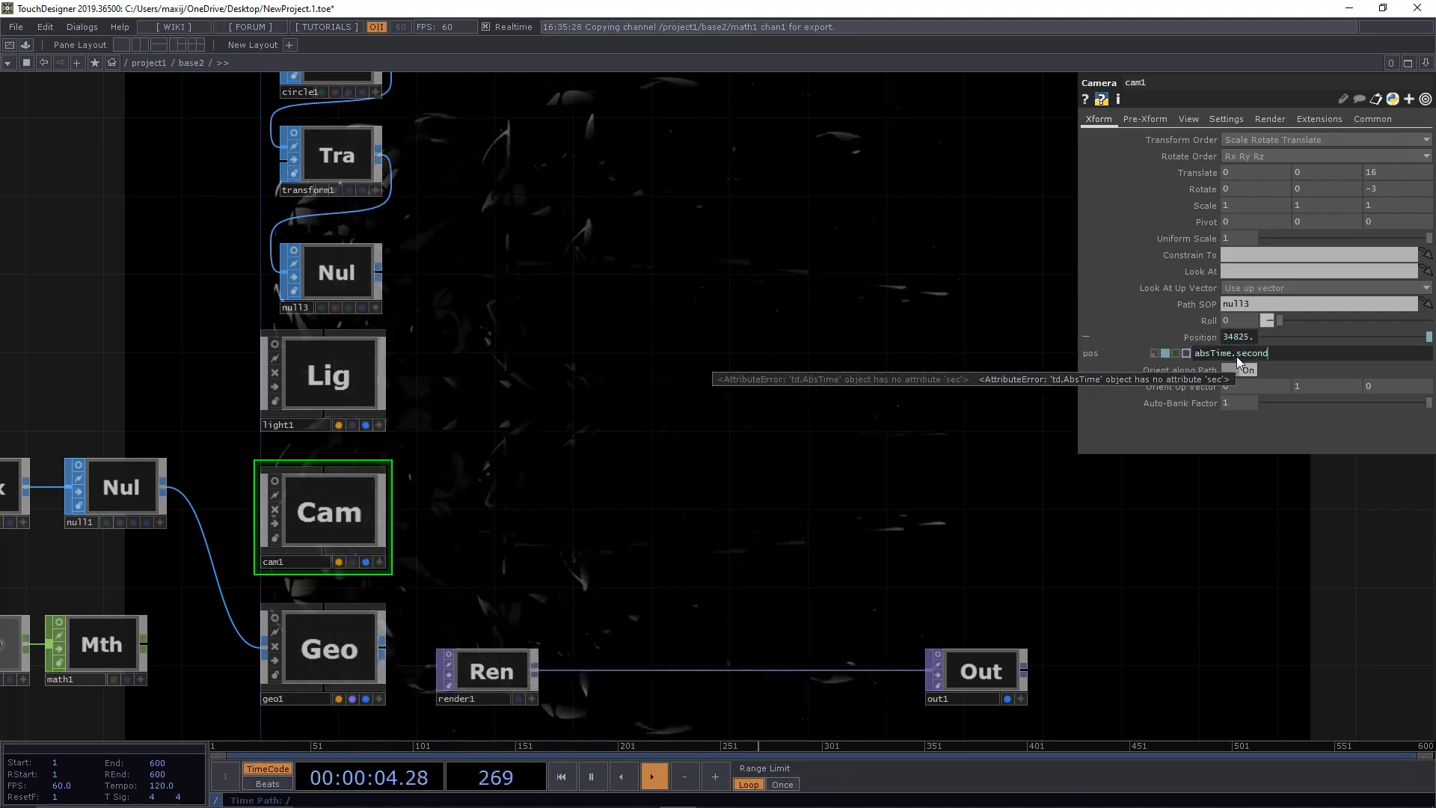
{"action": "type", "text": "s/5"}
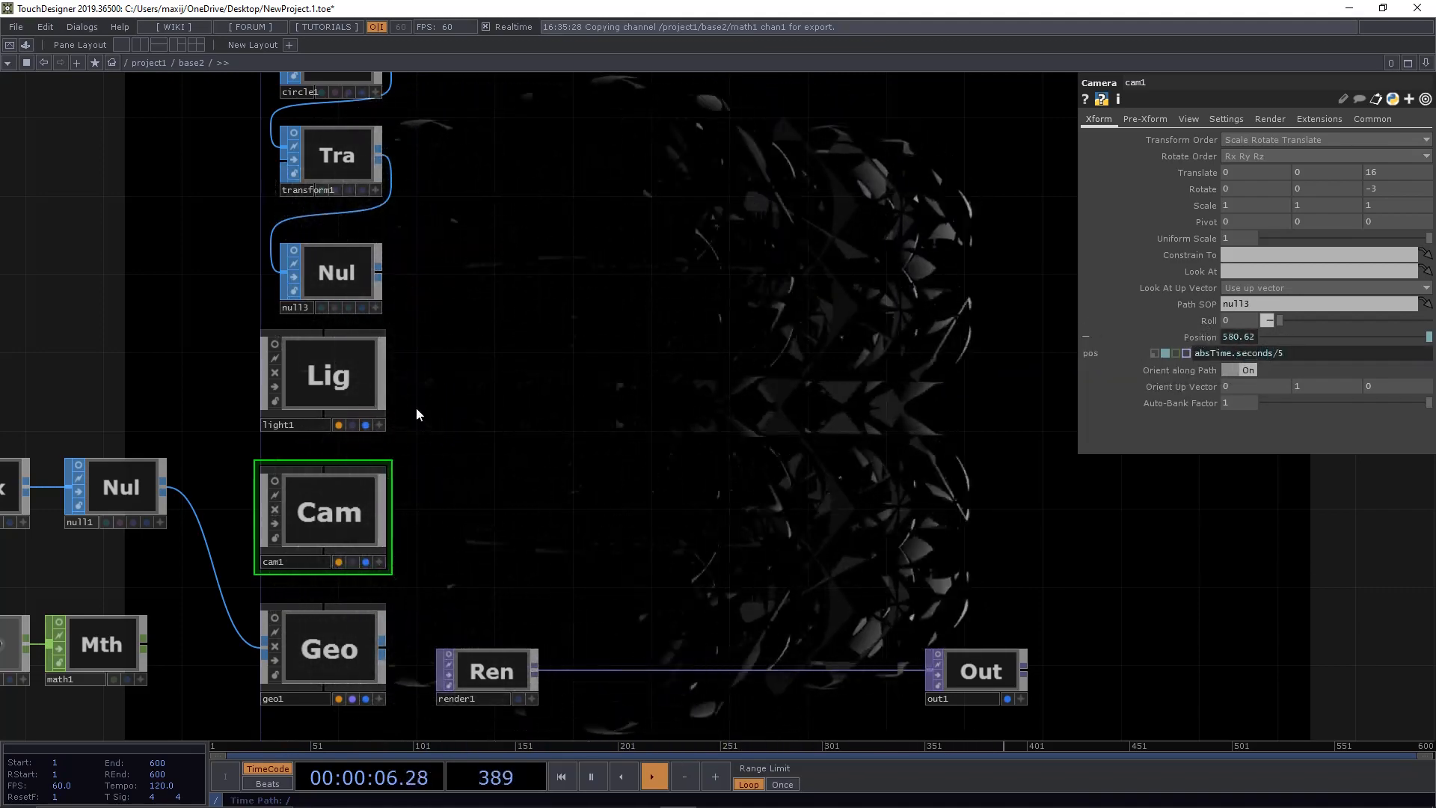
{"action": "left_click", "coordinate": [356, 392]}
{"action": "left_click", "coordinate": [352, 490]}
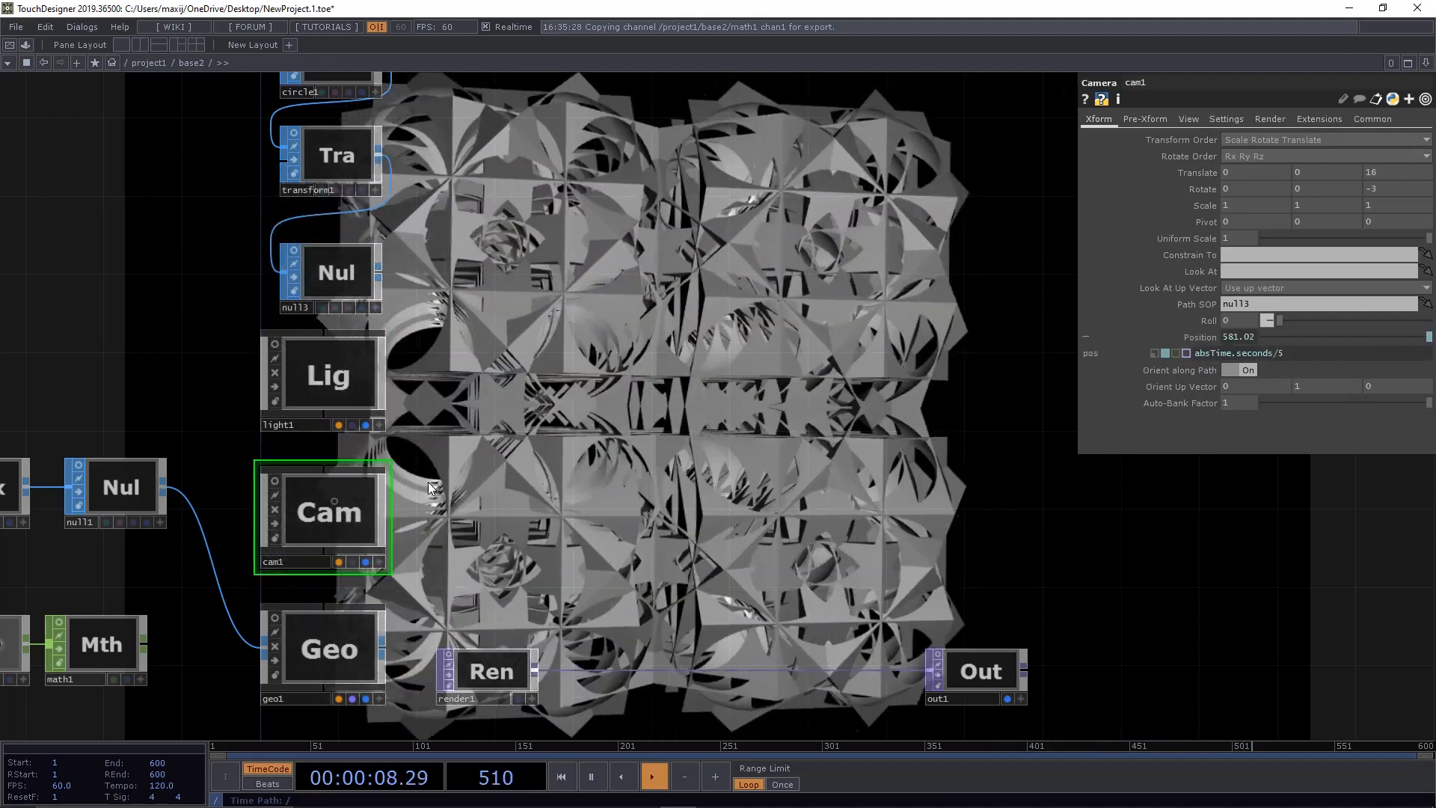
{"action": "left_click", "coordinate": [1155, 353]}
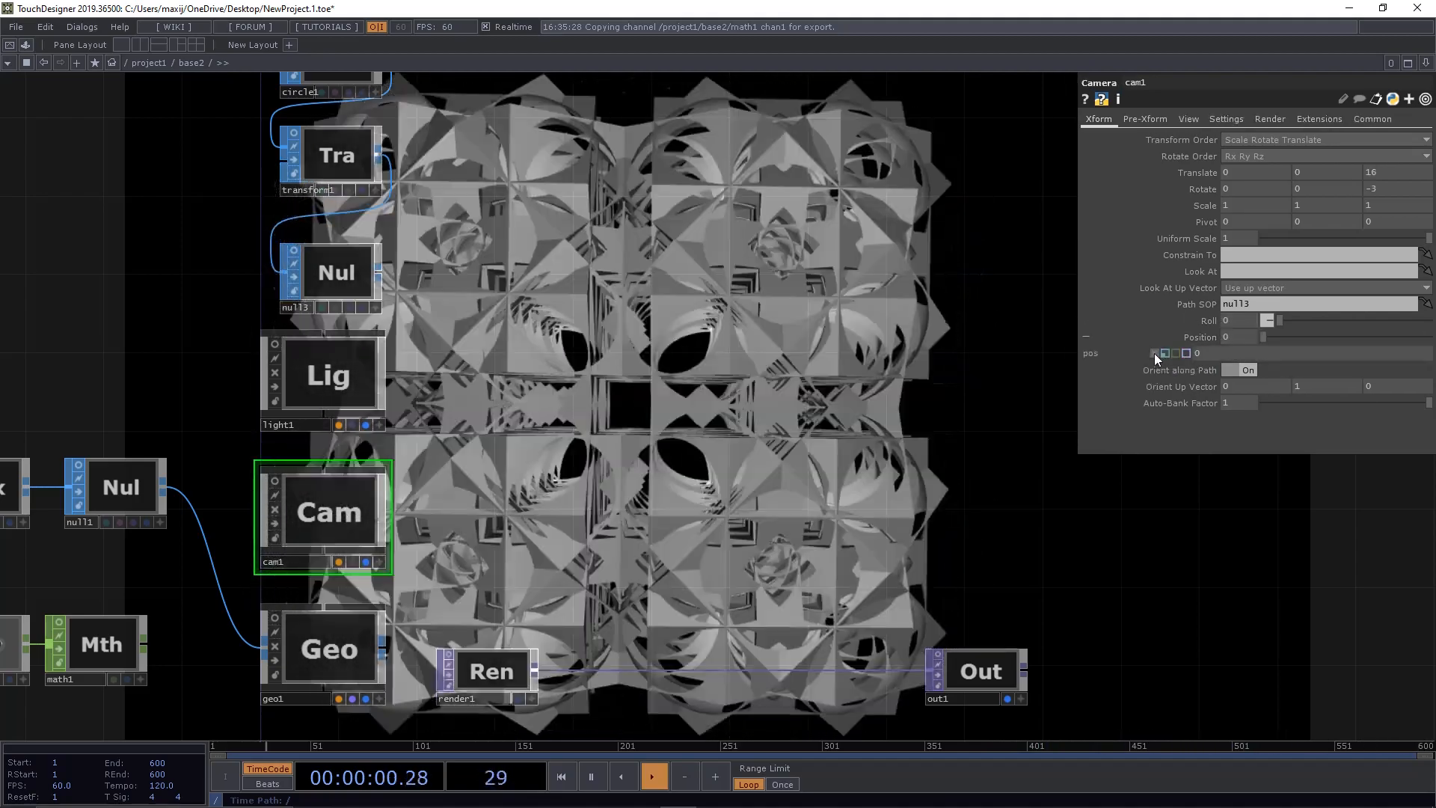
Step: Try out transform1's X rotation and set its Uniform Scale to 0
{"action": "left_click_drag", "start_coordinate": [621, 364], "coordinate": [681, 467]}
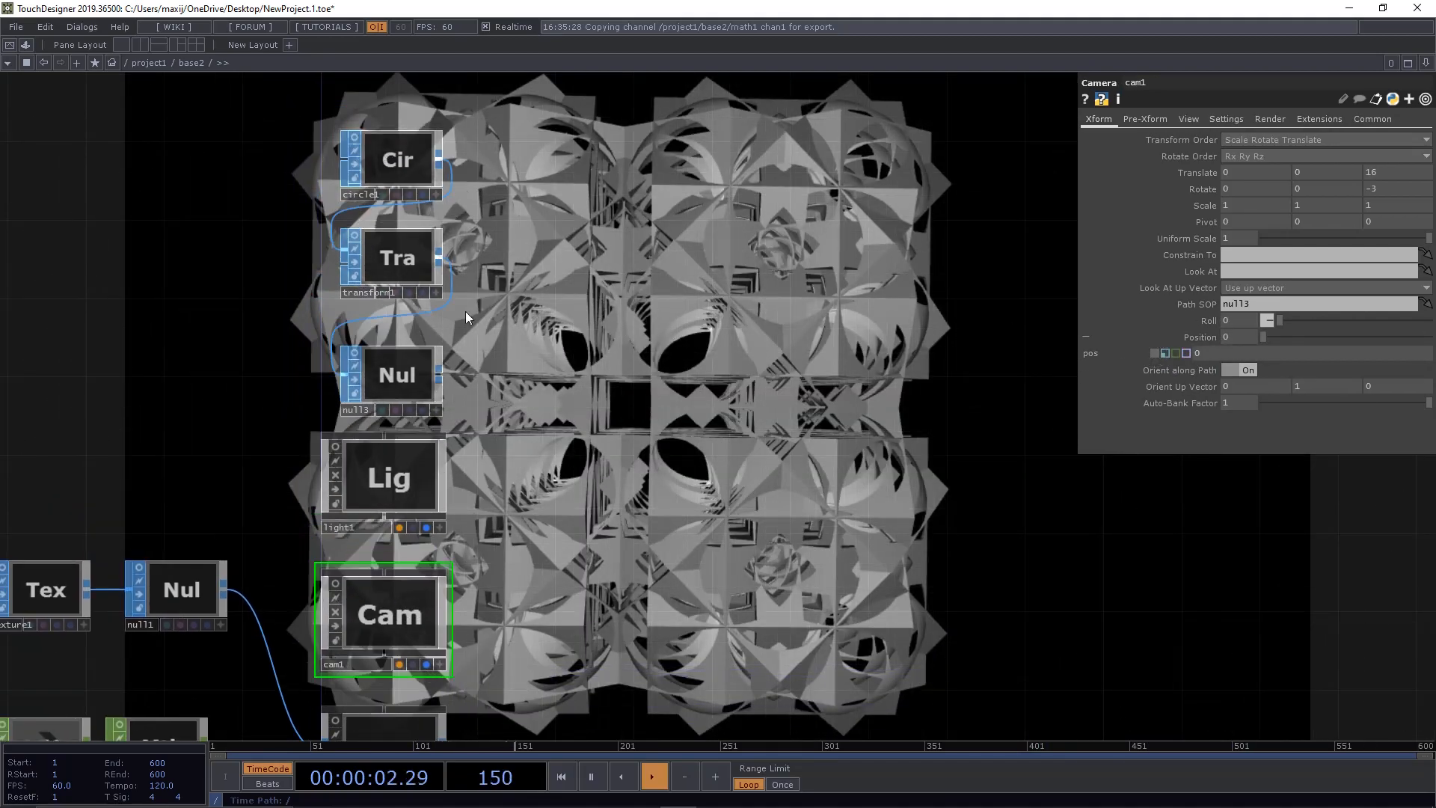
{"action": "left_click_drag", "start_coordinate": [491, 580], "coordinate": [586, 396]}
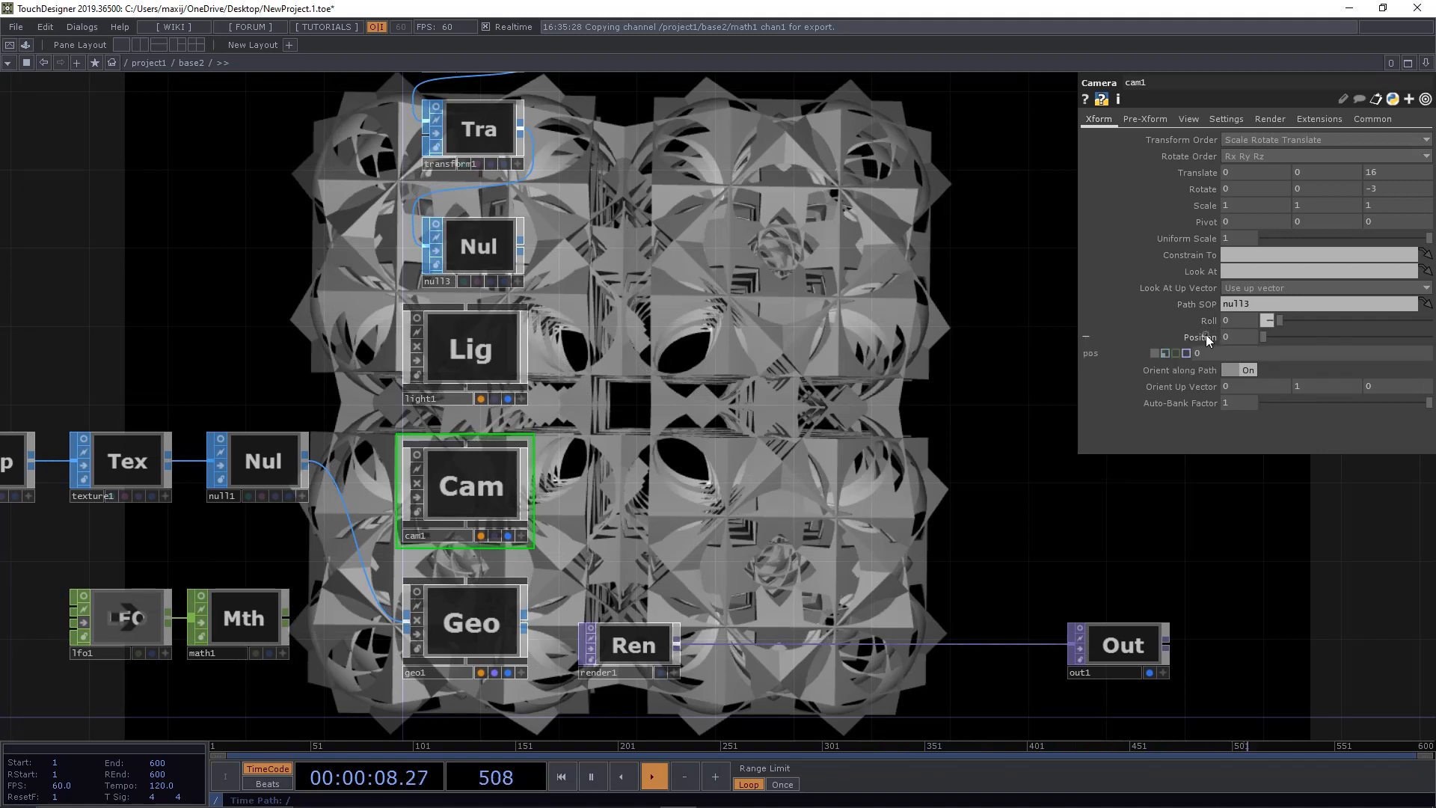
{"action": "left_click_drag", "start_coordinate": [644, 296], "coordinate": [663, 397]}
{"action": "left_click", "coordinate": [490, 221]}
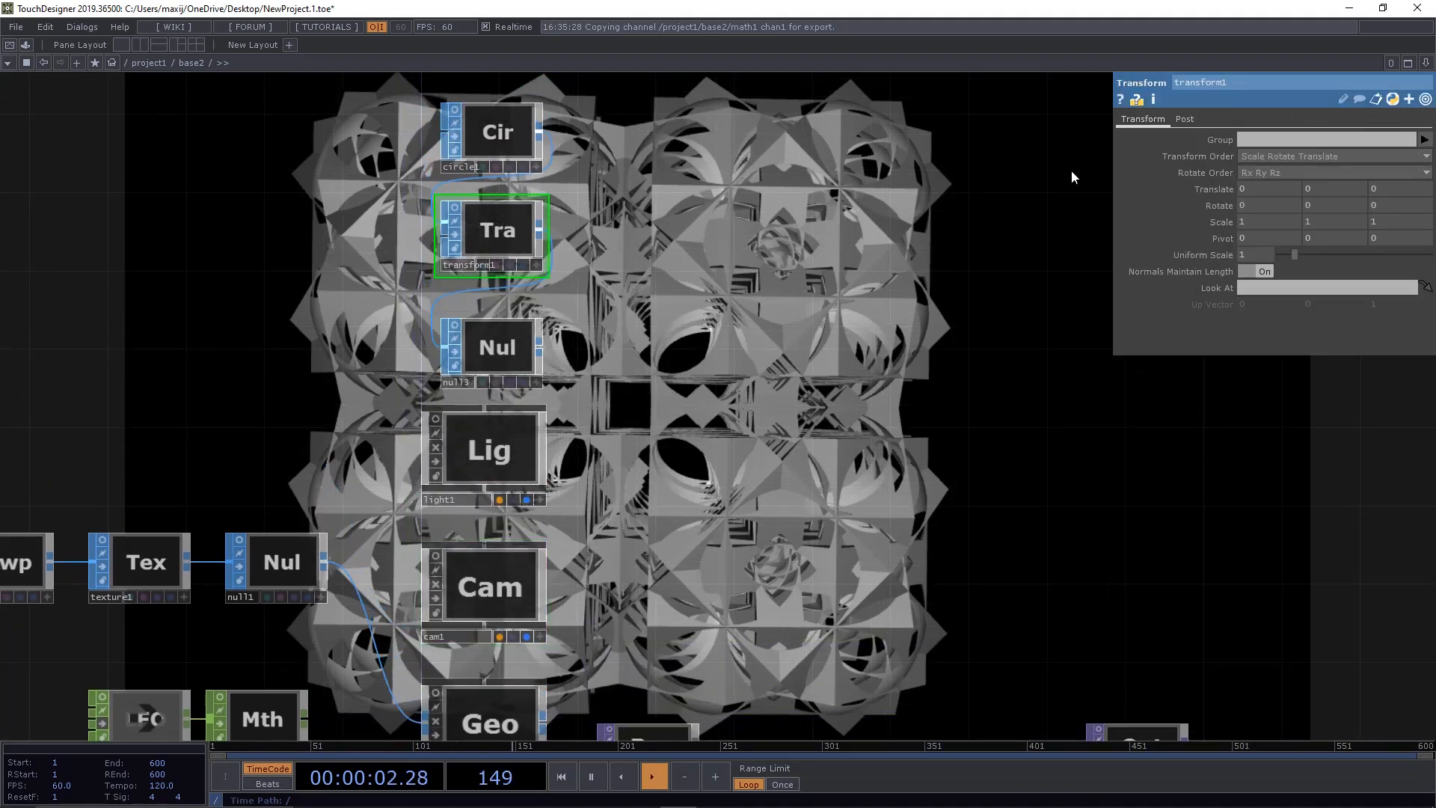
{"action": "mouse_move", "coordinate": [1263, 205]}
{"action": "left_mouse_down"}
{"action": "mouse_move", "coordinate": [1283, 185]}
{"action": "mouse_move", "coordinate": [1245, 185]}
{"action": "mouse_move", "coordinate": [1277, 185]}
{"action": "left_mouse_up"}
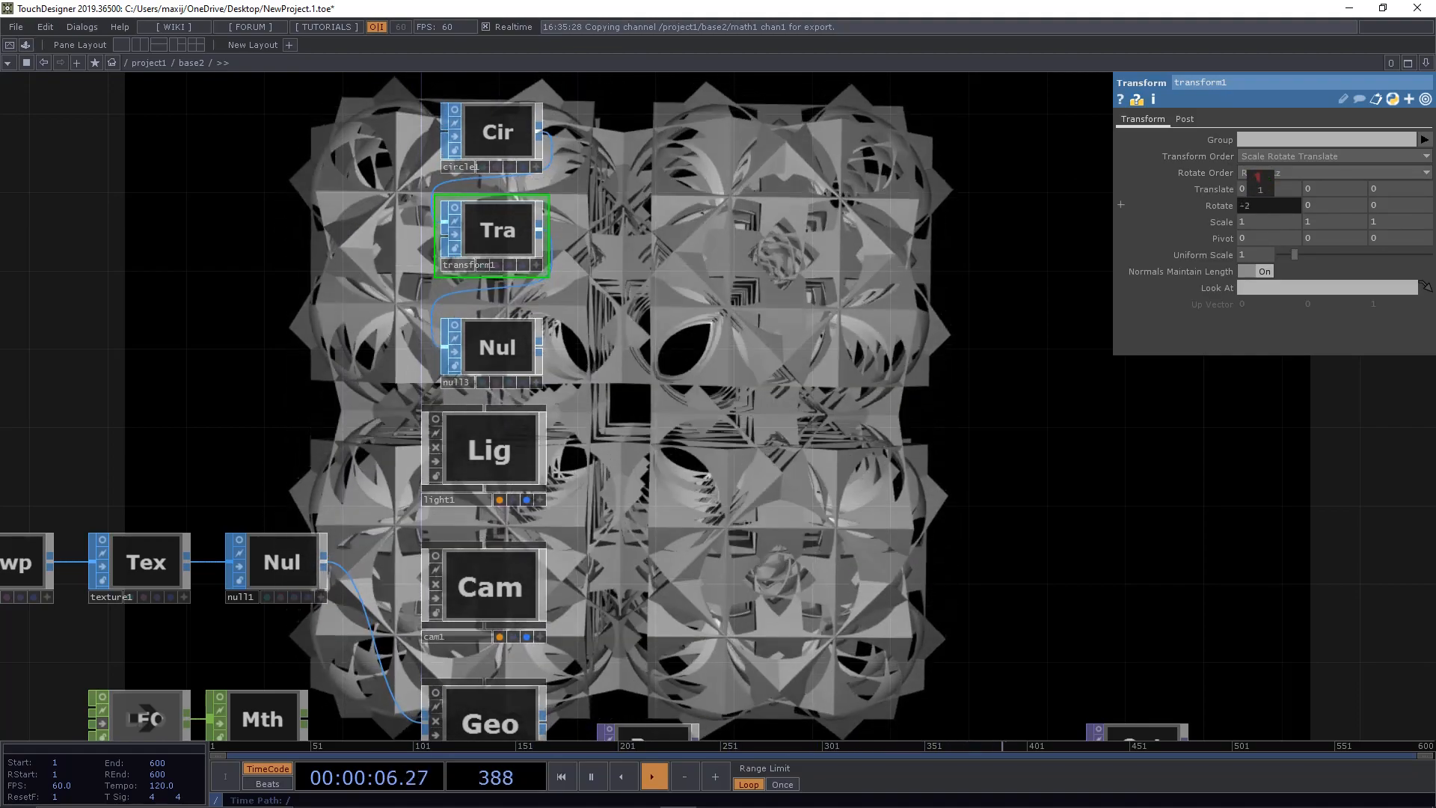
{"action": "mouse_move", "coordinate": [1296, 254]}
{"action": "left_mouse_down"}
{"action": "mouse_move", "coordinate": [1344, 253]}
{"action": "mouse_move", "coordinate": [1276, 253]}
{"action": "left_mouse_up"}
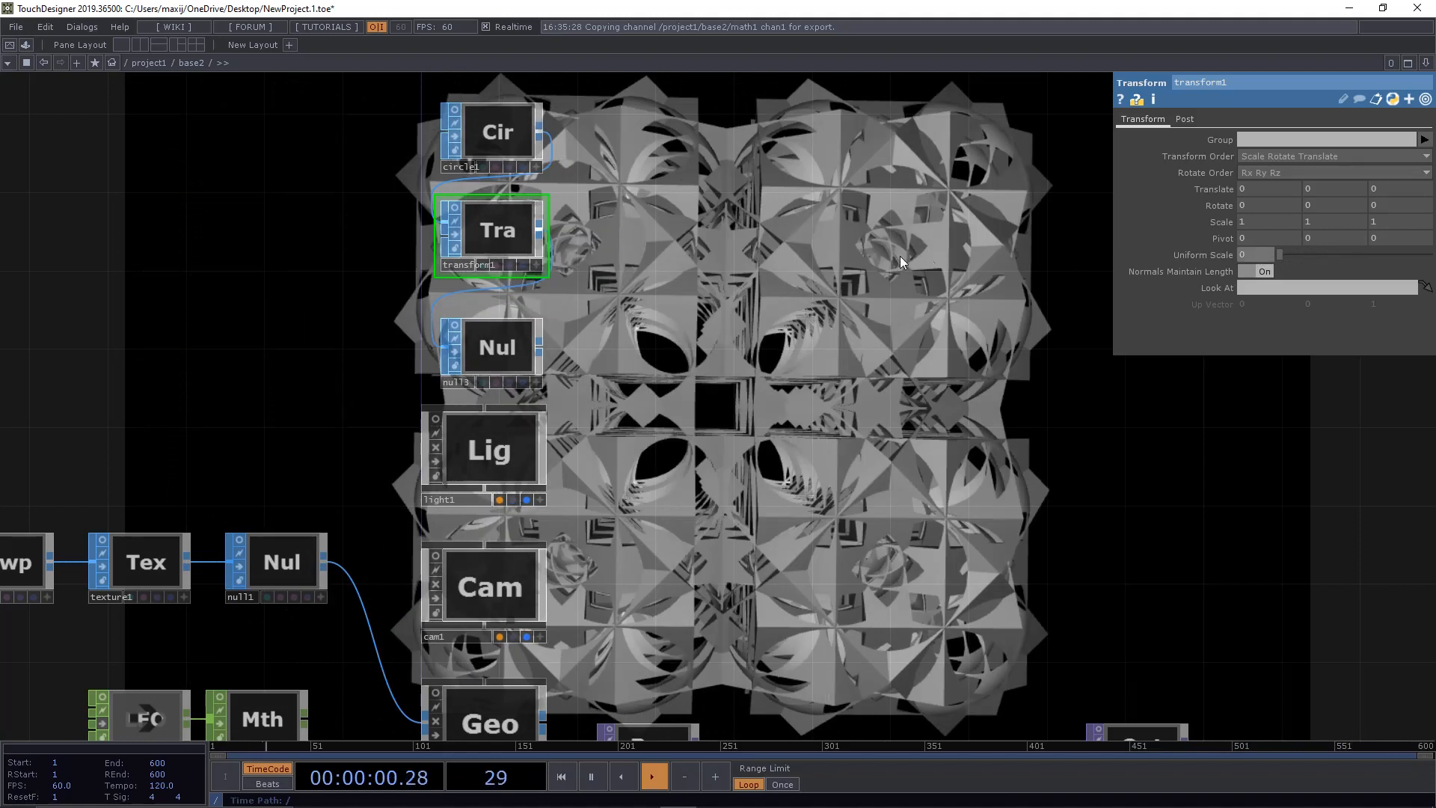
Step: Animate transform1's Y rotation with the expression absTime.frame/5
{"action": "left_click_drag", "start_coordinate": [647, 264], "coordinate": [675, 359]}
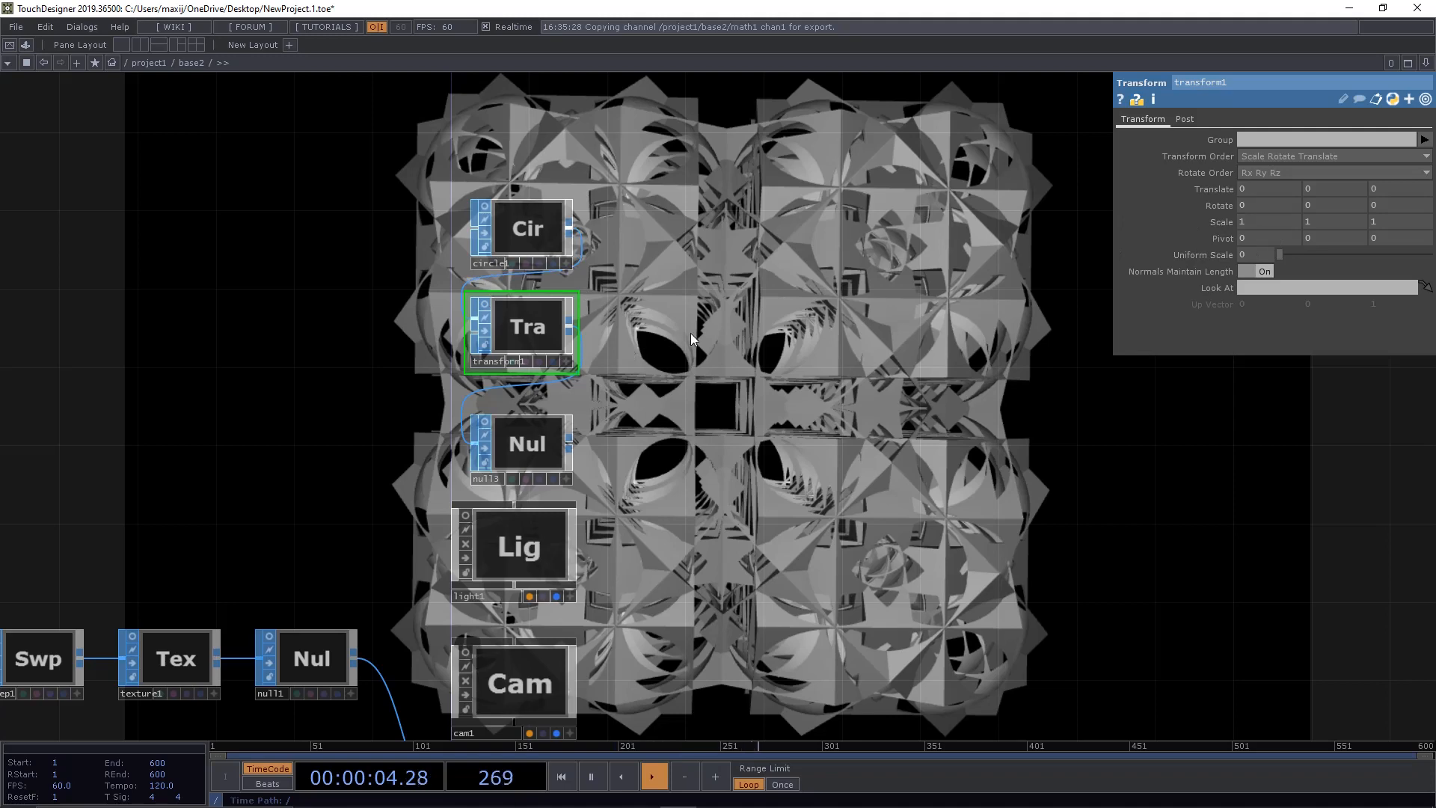
{"action": "left_click_drag", "start_coordinate": [790, 416], "coordinate": [833, 410]}
{"action": "left_click", "coordinate": [1330, 205]}
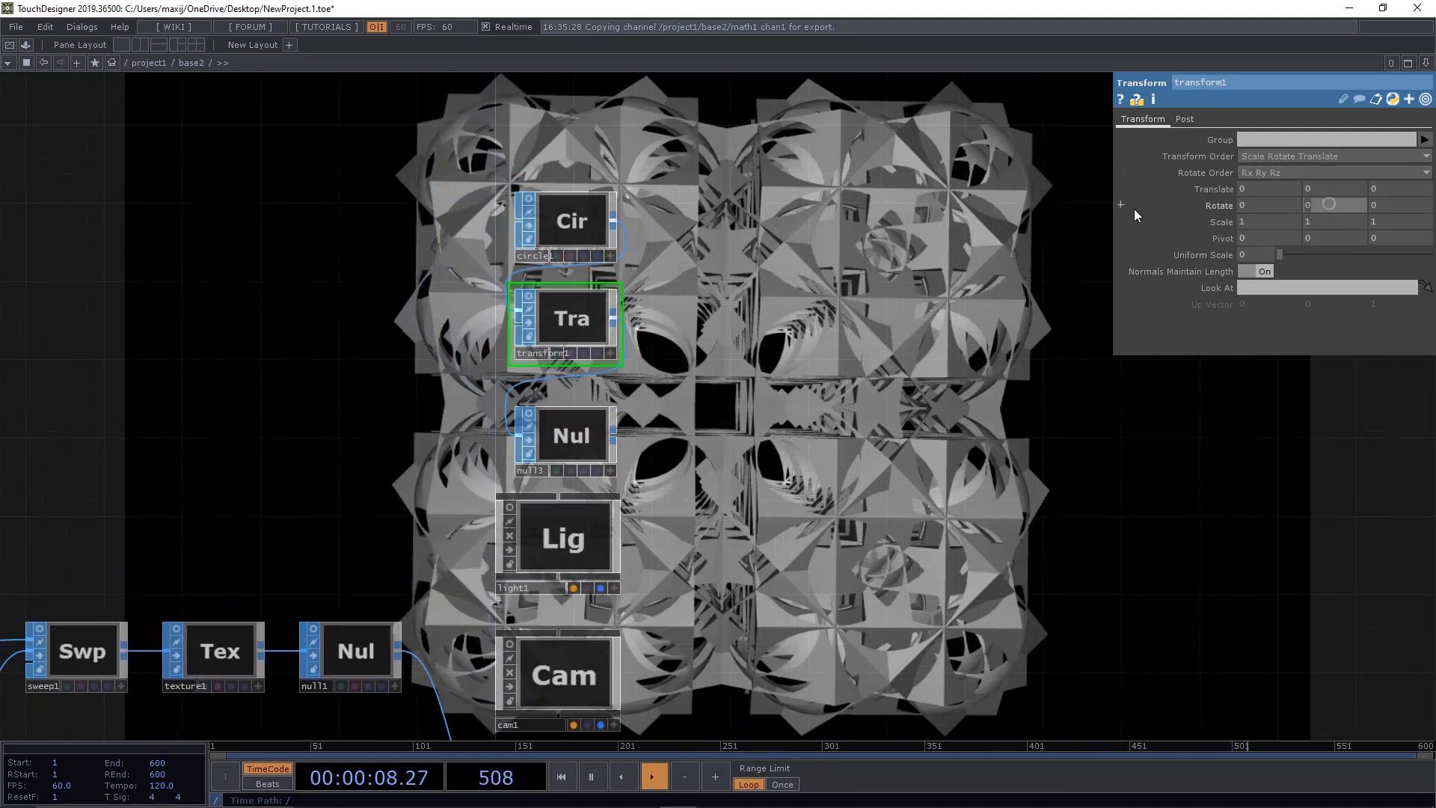
{"action": "type", "text": "absTime"}
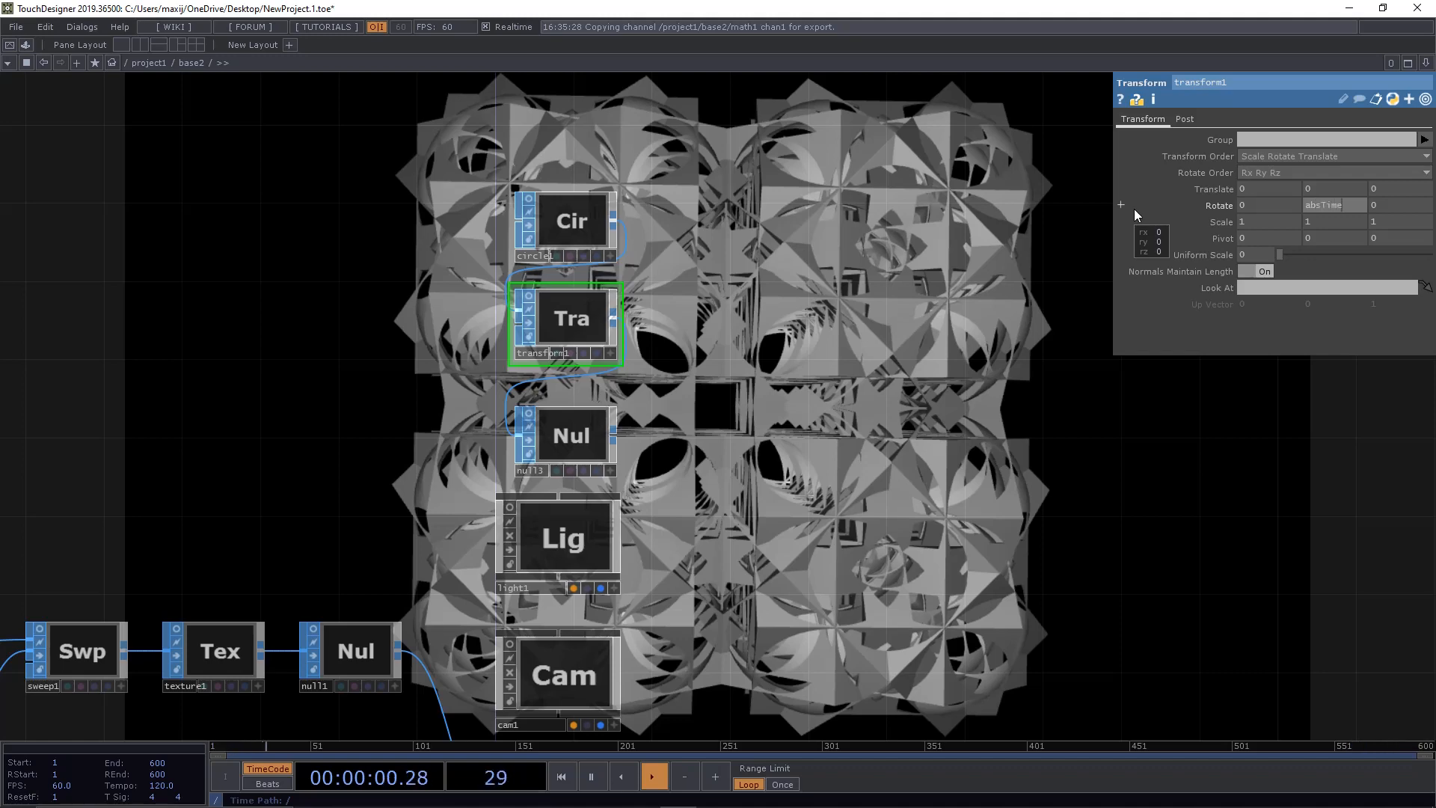
{"action": "type", "text": ".frame/5"}
{"action": "key", "text": "Return"}
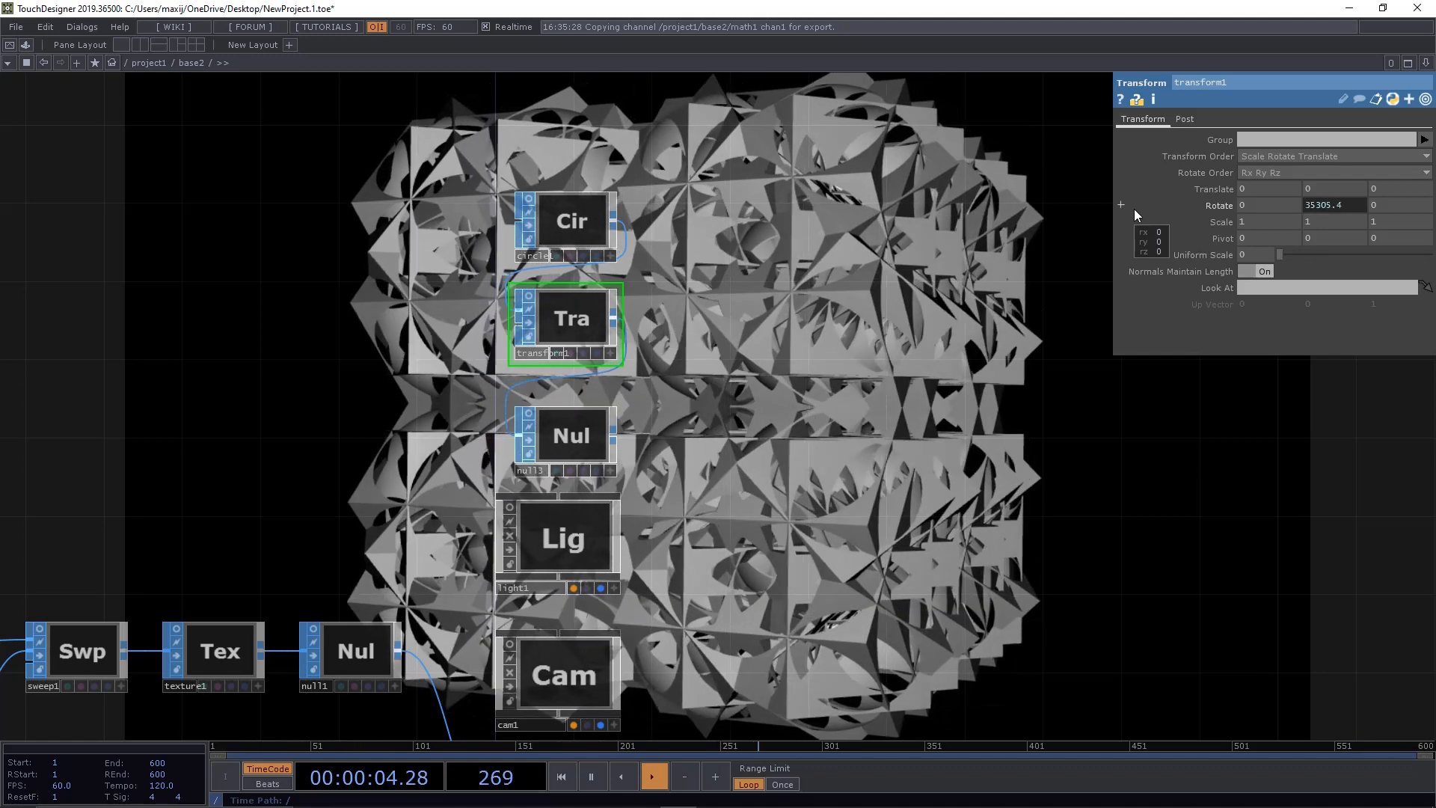
Step: Try out a different X rotation on transform1 and return it to 0
{"action": "left_click_drag", "start_coordinate": [845, 397], "coordinate": [688, 306]}
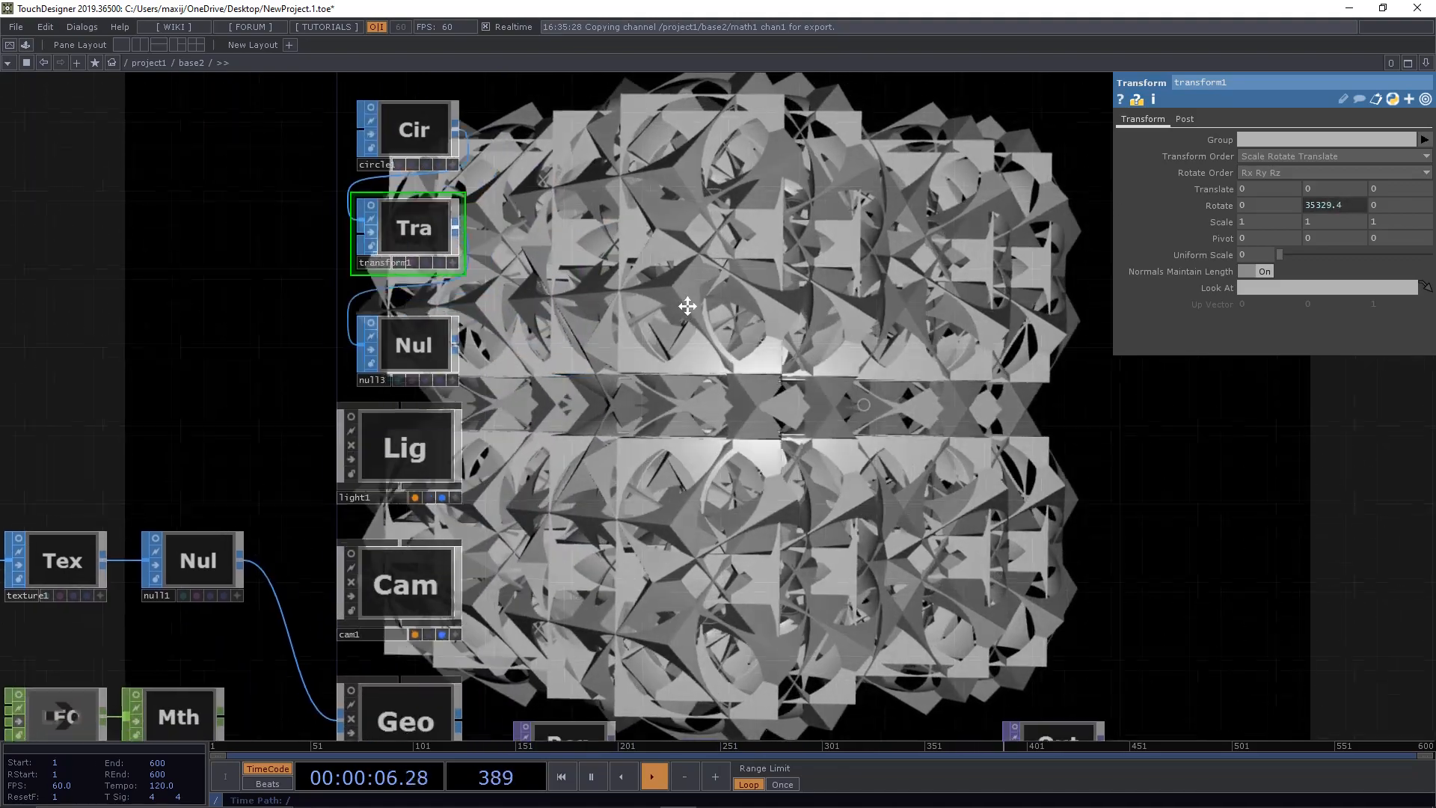
{"action": "left_click_drag", "start_coordinate": [550, 515], "coordinate": [561, 449]}
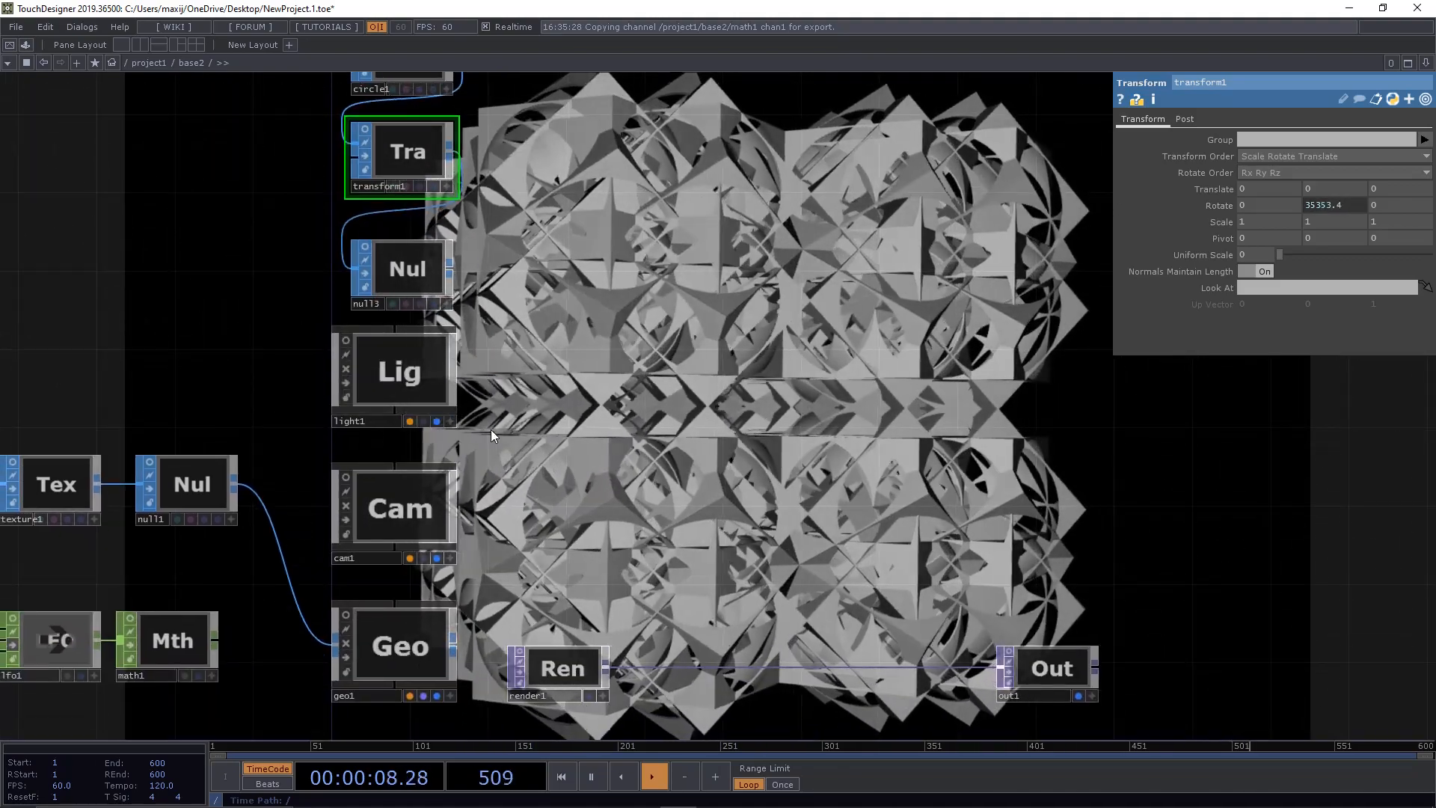
{"action": "left_click_drag", "start_coordinate": [733, 405], "coordinate": [675, 473]}
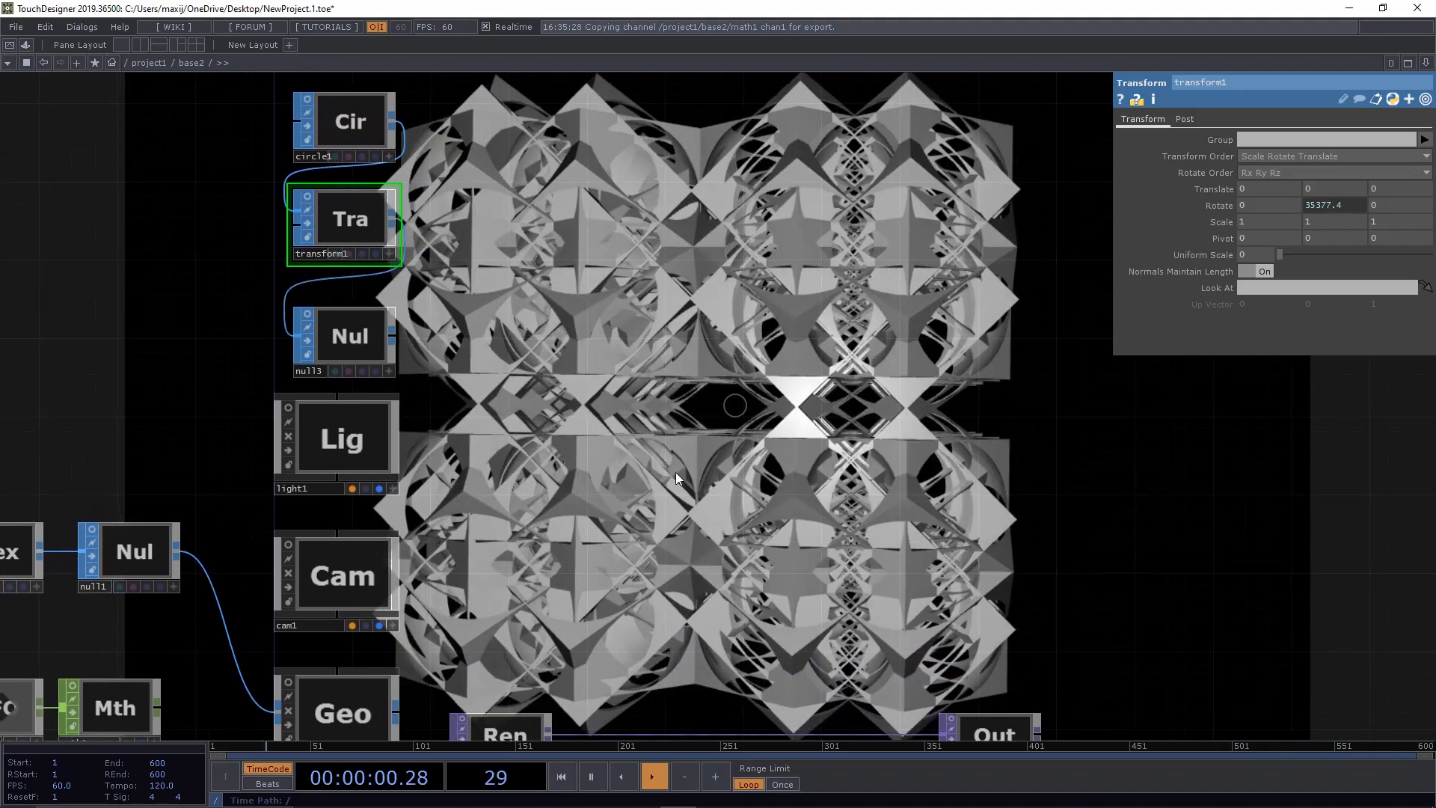
{"action": "left_click_drag", "start_coordinate": [709, 285], "coordinate": [757, 371]}
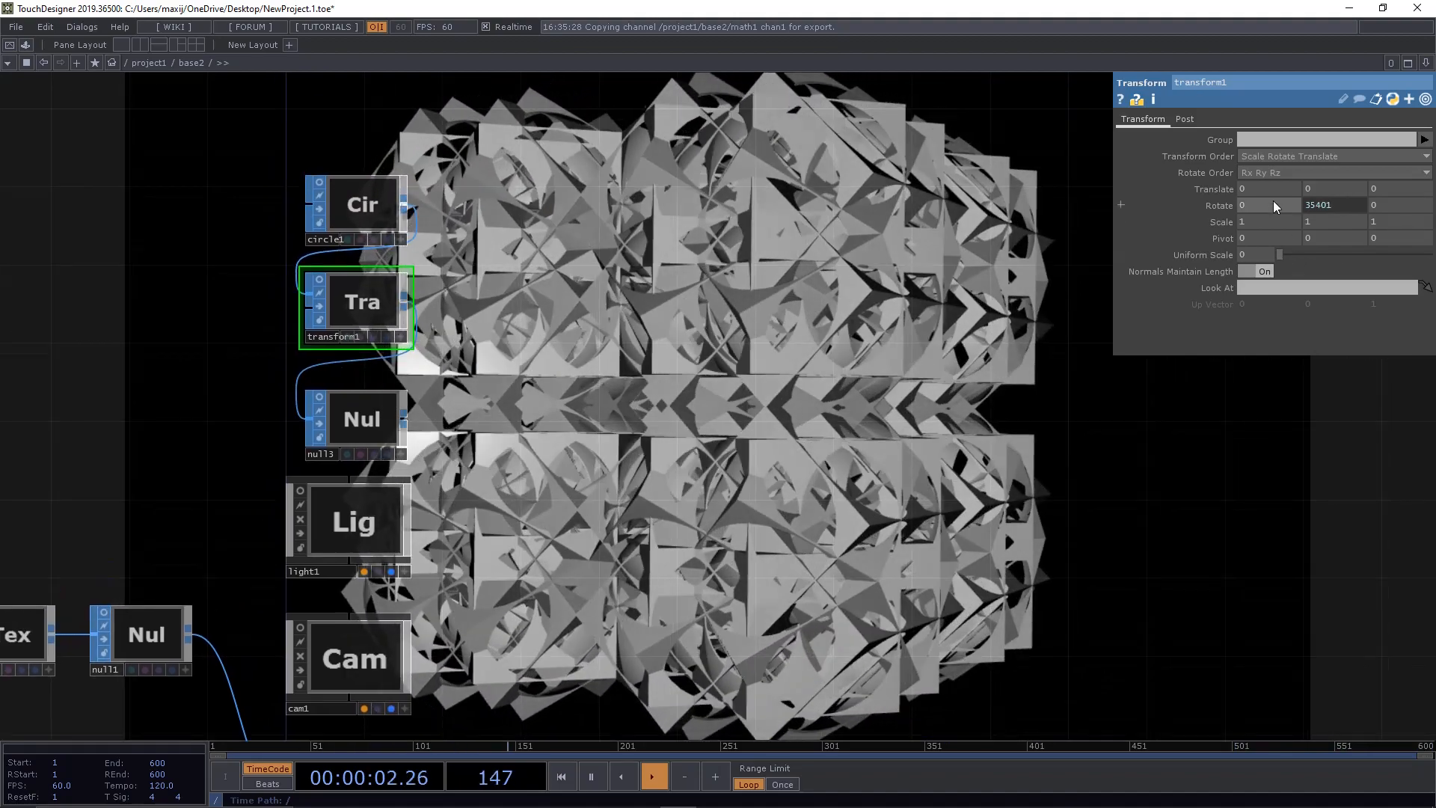
{"action": "middle_click_drag", "start_coordinate": [1266, 216], "coordinate": [1235, 184]}
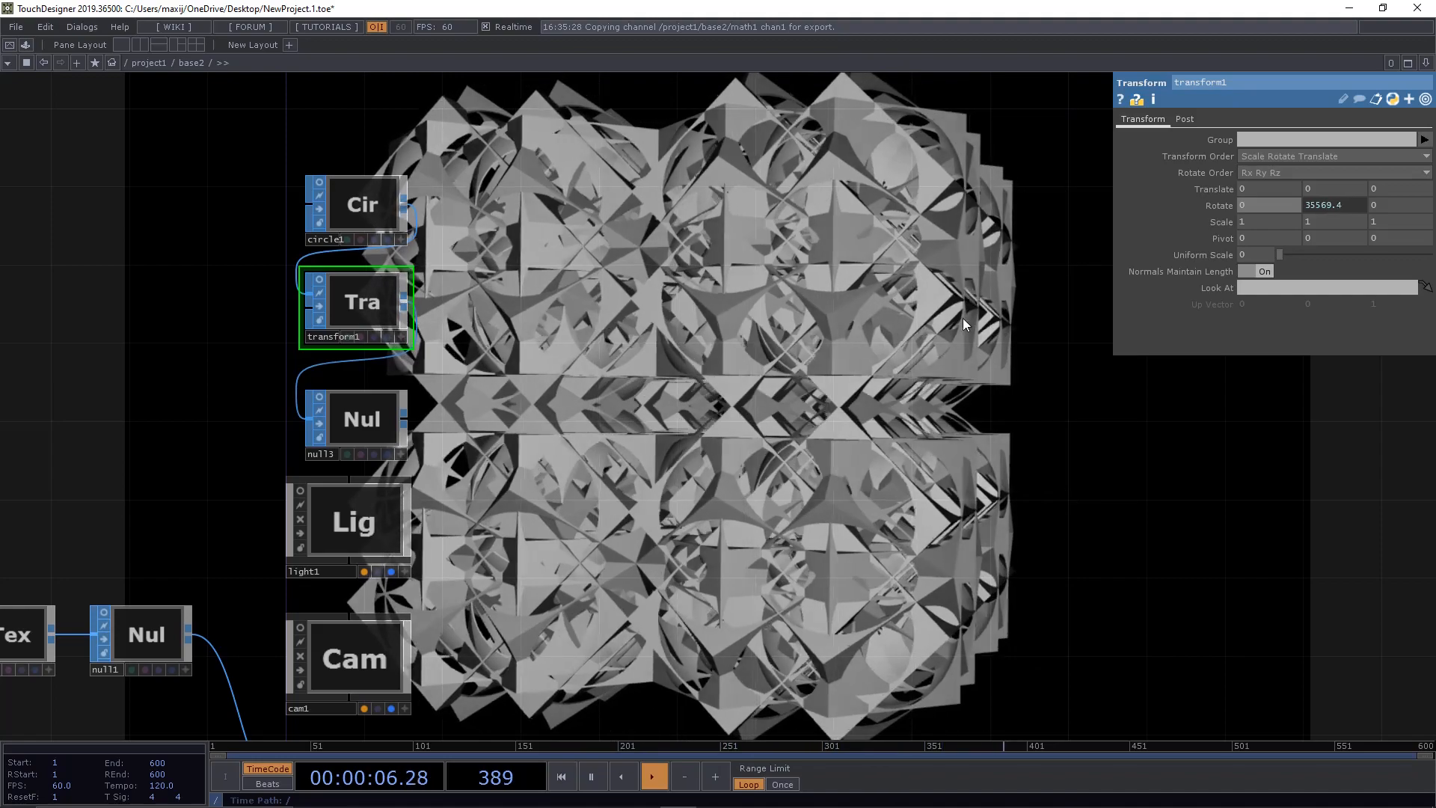
Step: Reactivate lfo1 and switch geo1's Uniform Scale back to the expression op('math1')['chan1']
{"action": "left_click_drag", "start_coordinate": [448, 487], "coordinate": [954, 313]}
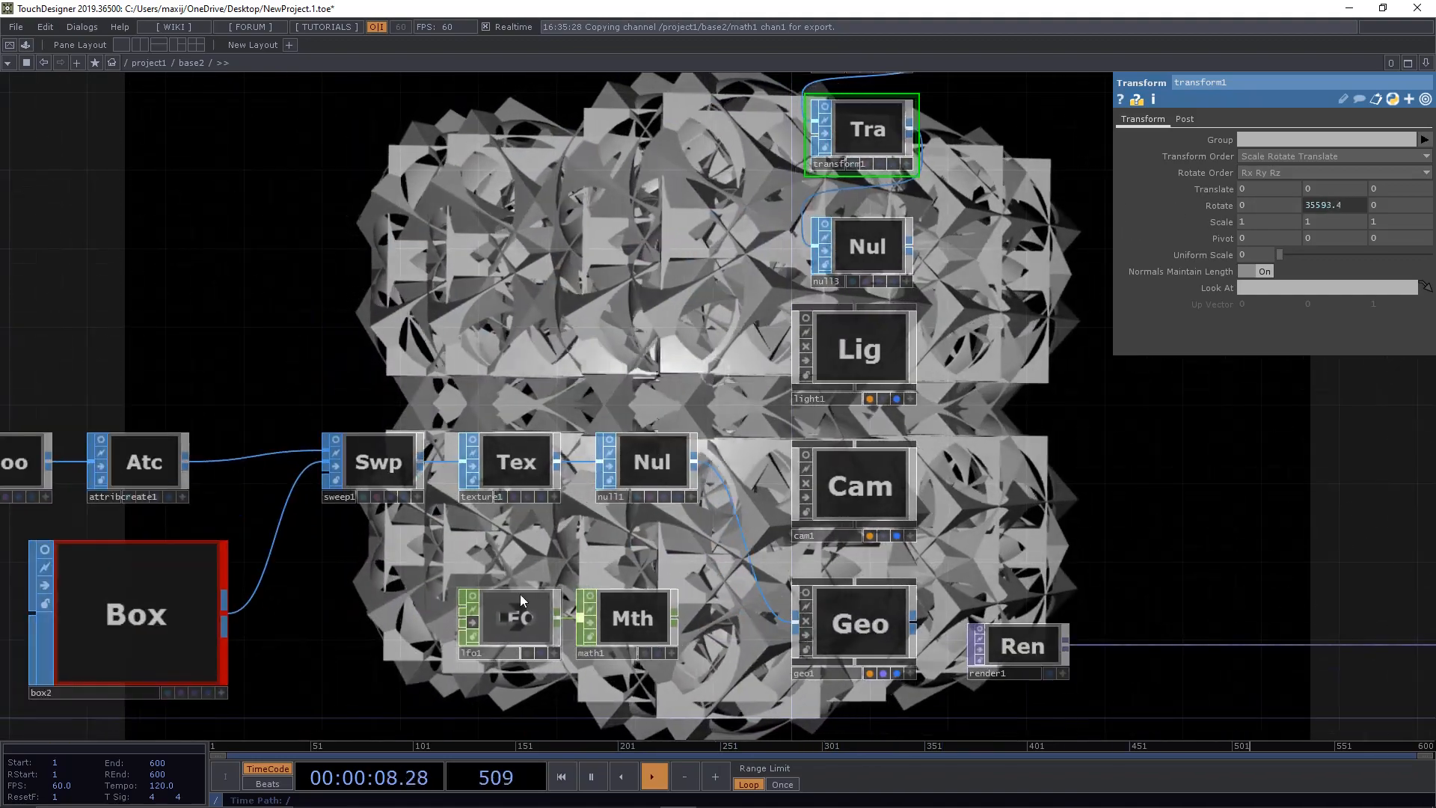
{"action": "left_click_drag", "start_coordinate": [634, 540], "coordinate": [597, 492]}
{"action": "left_click", "coordinate": [812, 579]}
{"action": "left_click_drag", "start_coordinate": [1025, 499], "coordinate": [868, 498]}
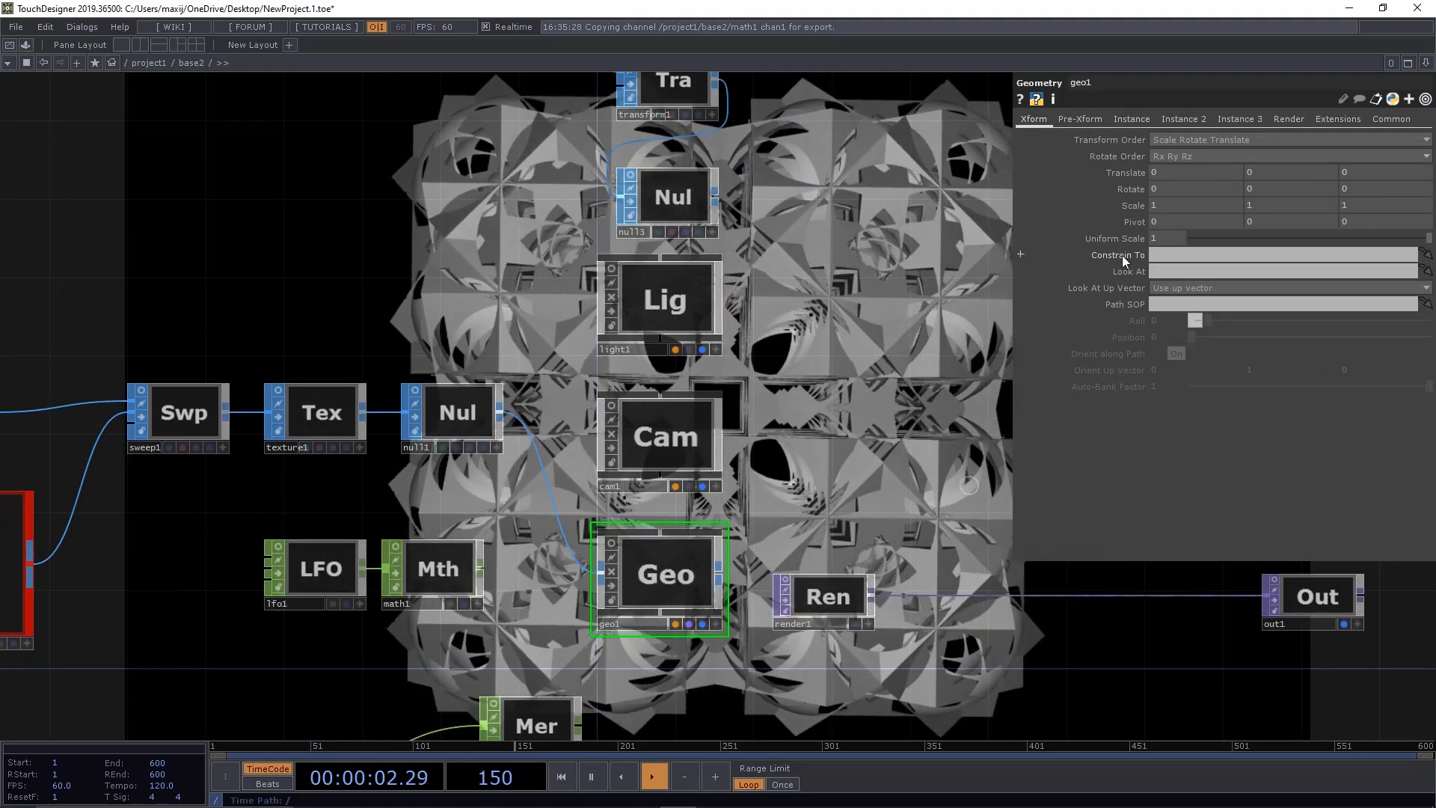
{"action": "left_click", "coordinate": [1116, 236]}
{"action": "left_click", "coordinate": [1101, 255]}
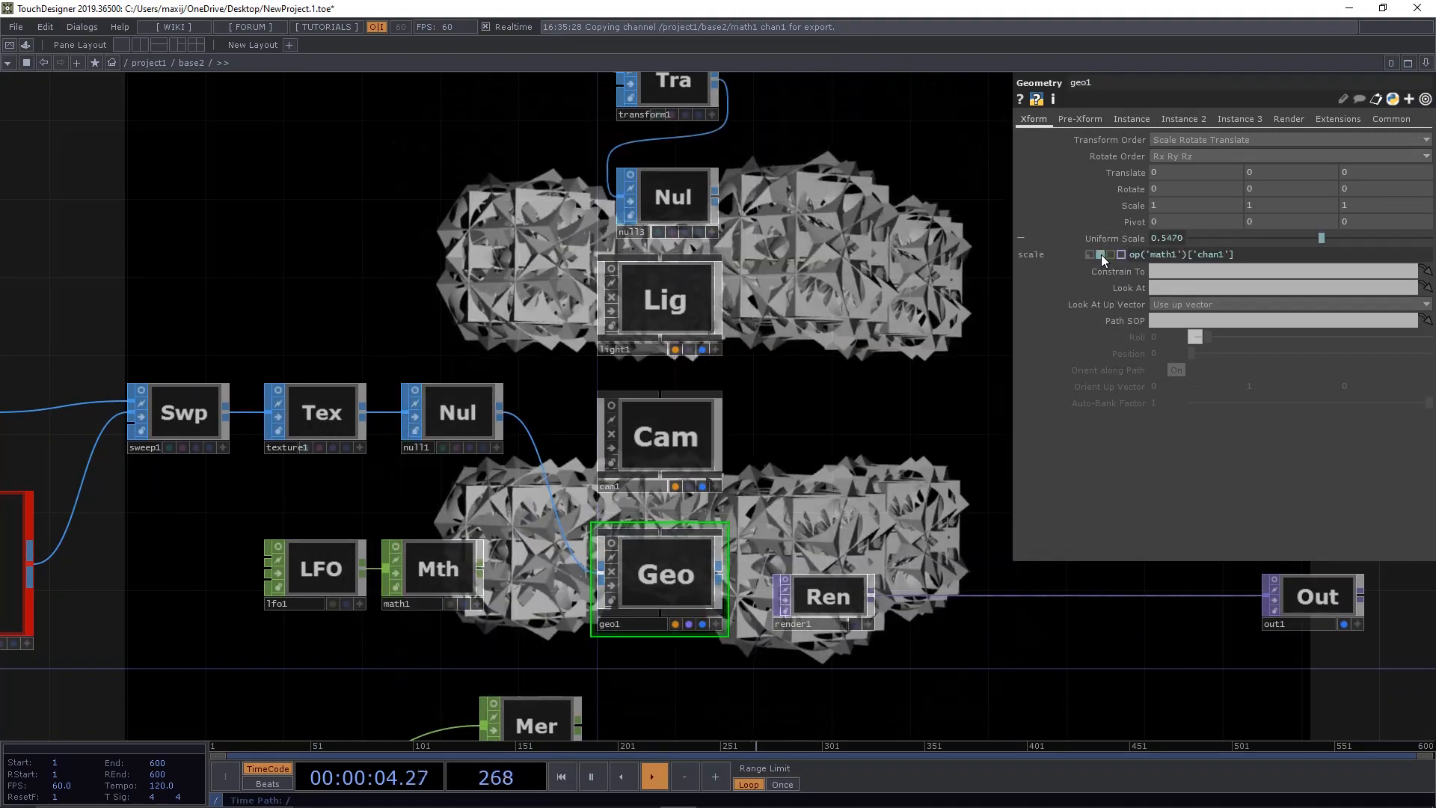
{"action": "left_click", "coordinate": [1124, 238]}
Step: Hide the parameter window of the network editor
{"action": "left_click_drag", "start_coordinate": [976, 359], "coordinate": [613, 375]}
{"action": "key", "text": "p"}
{"action": "left_click_drag", "start_coordinate": [737, 342], "coordinate": [1128, 218]}
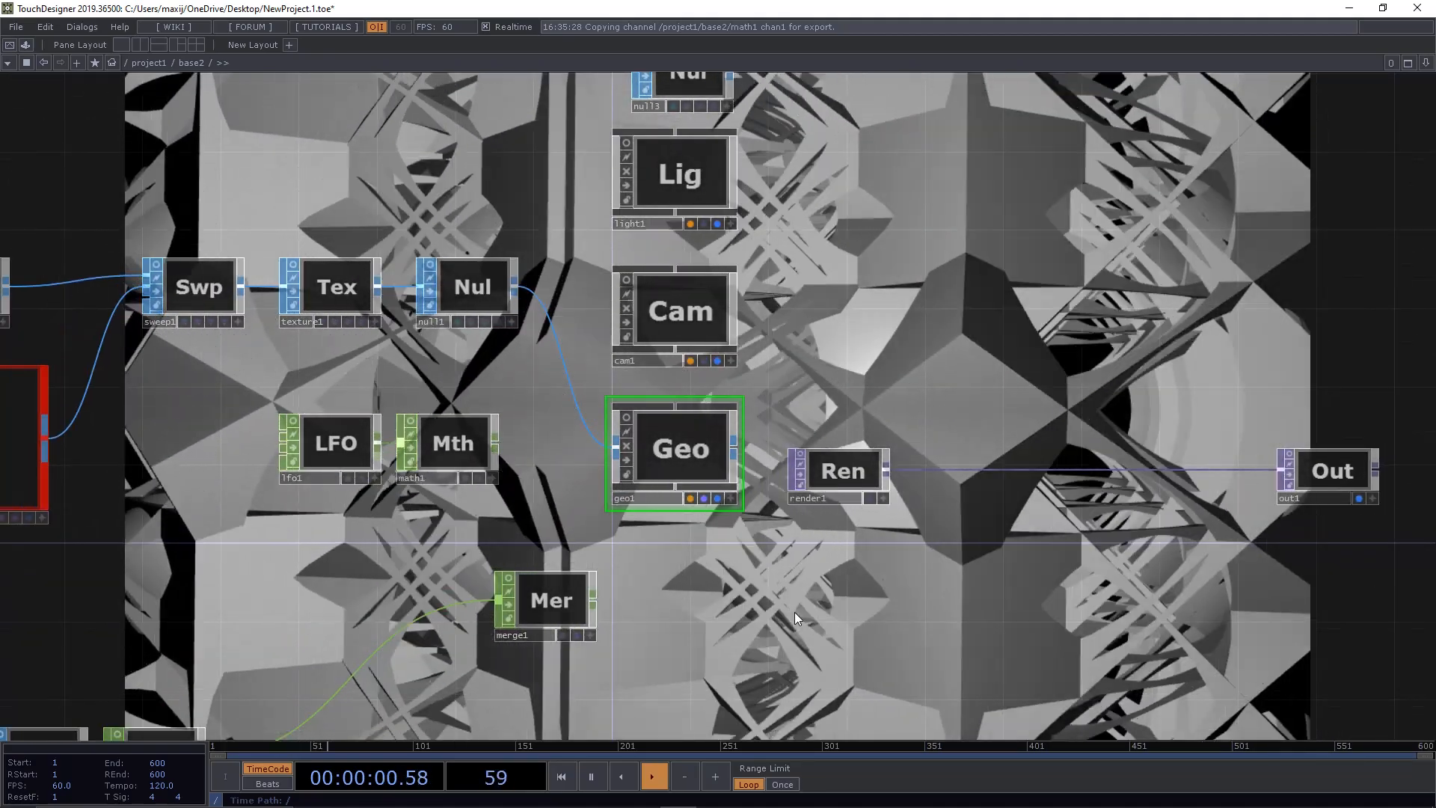
Step: Add a PBR material operator to the network and place it below geo1
{"action": "left_click_drag", "start_coordinate": [794, 612], "coordinate": [1098, 444]}
{"action": "left_click_drag", "start_coordinate": [940, 506], "coordinate": [727, 459]}
{"action": "key", "text": "Tab"}
{"action": "left_click", "coordinate": [663, 286]}
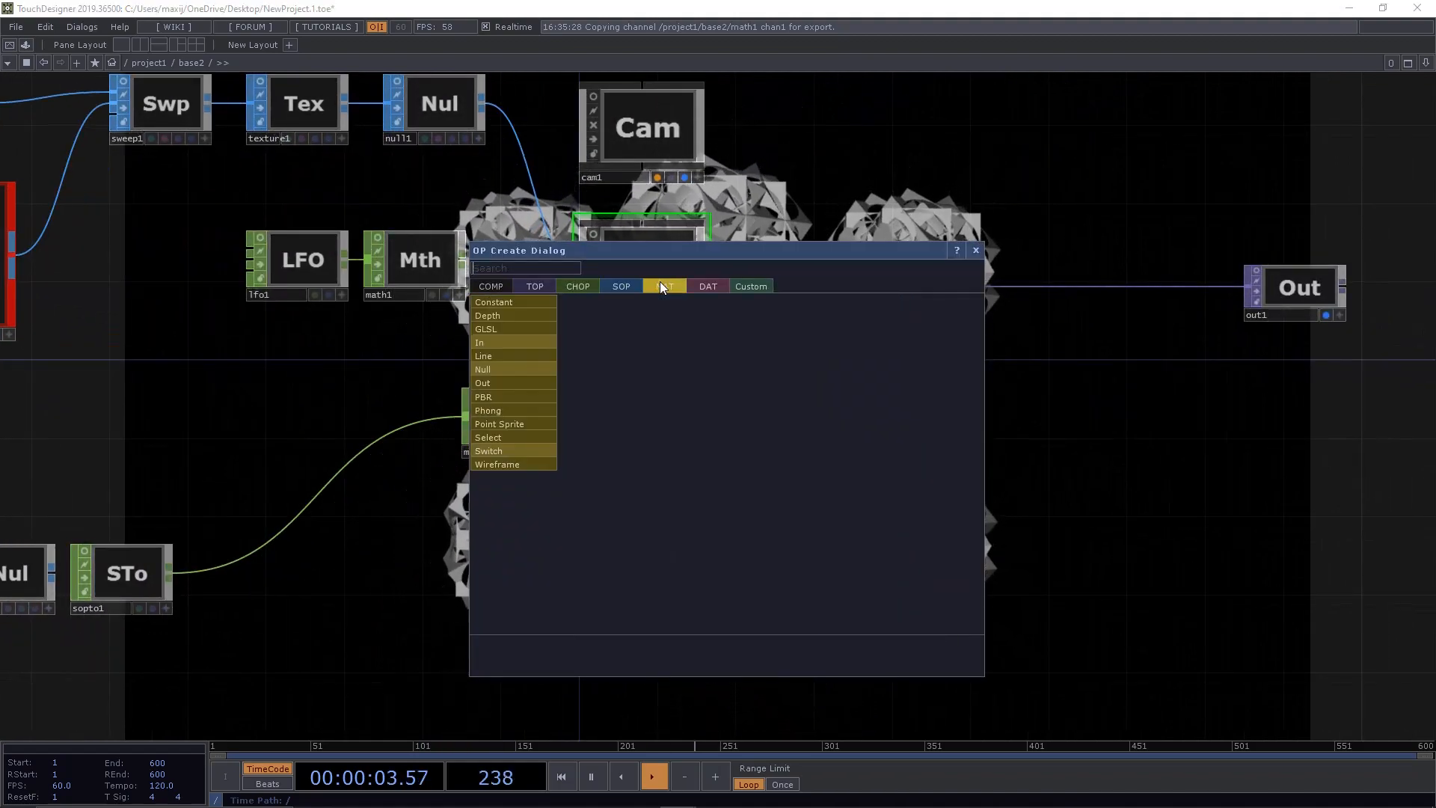
{"action": "left_click", "coordinate": [534, 397]}
{"action": "left_click", "coordinate": [632, 401]}
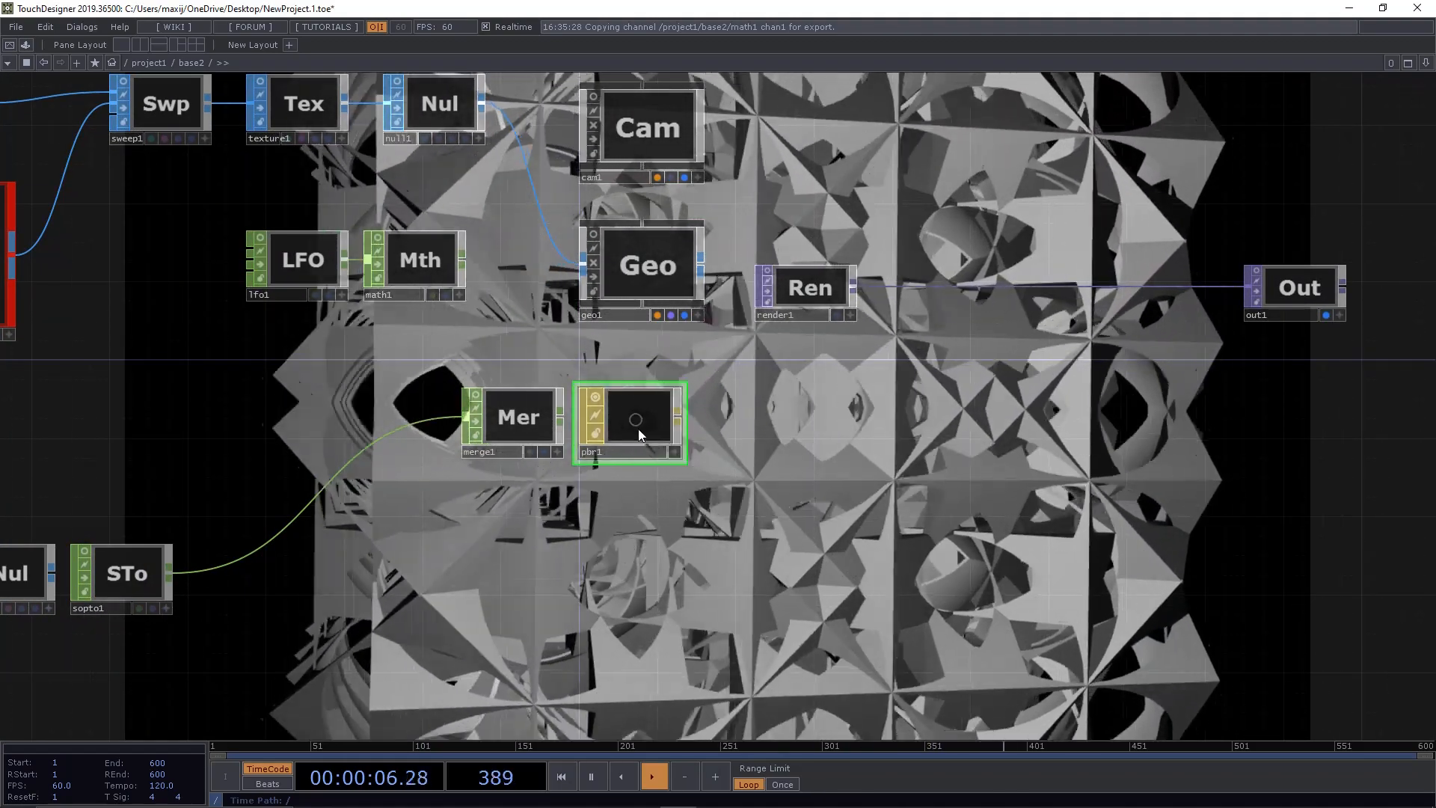
{"action": "left_click_drag", "start_coordinate": [639, 432], "coordinate": [641, 413]}
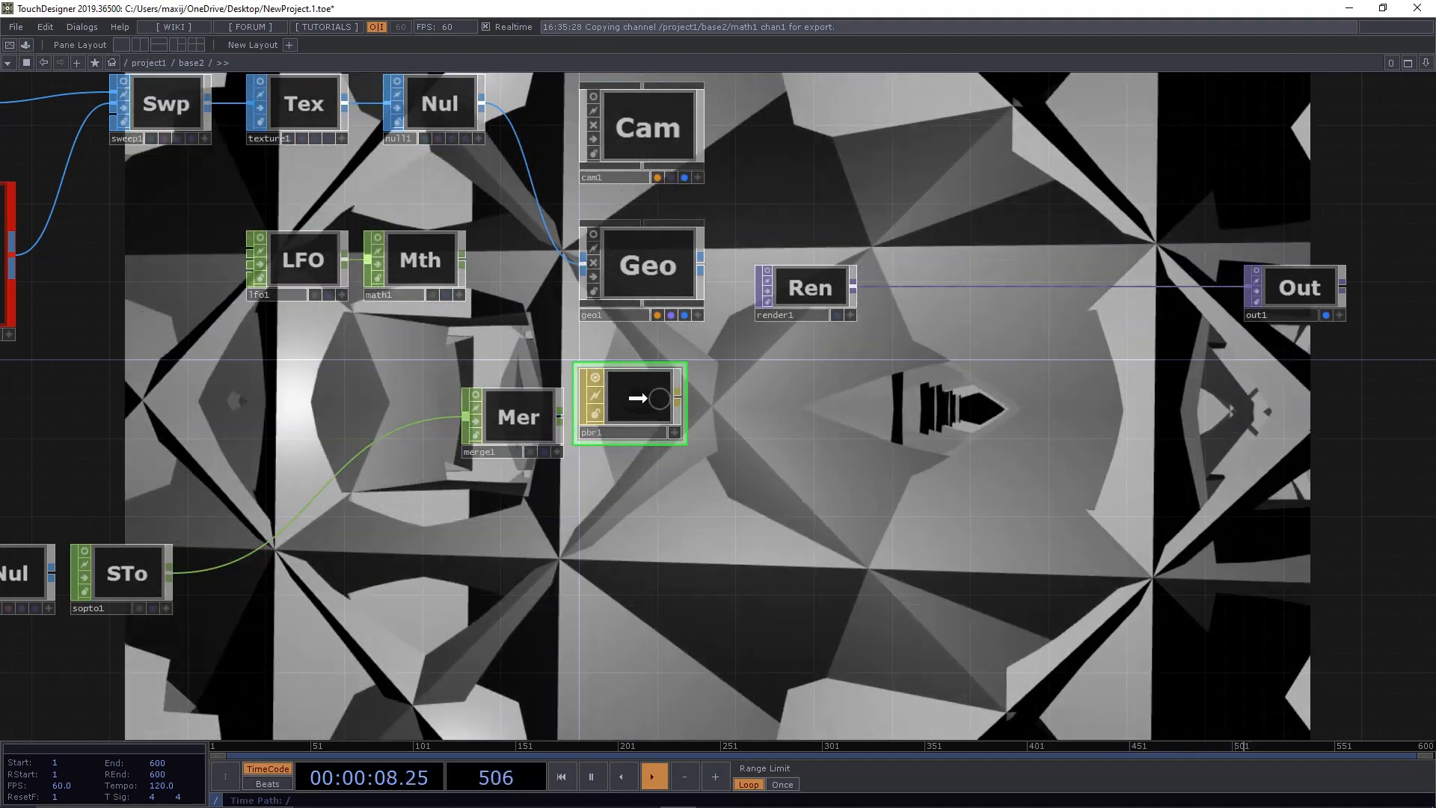
{"action": "left_click_drag", "start_coordinate": [554, 413], "coordinate": [515, 393]}
{"action": "left_click_drag", "start_coordinate": [720, 417], "coordinate": [756, 437]}
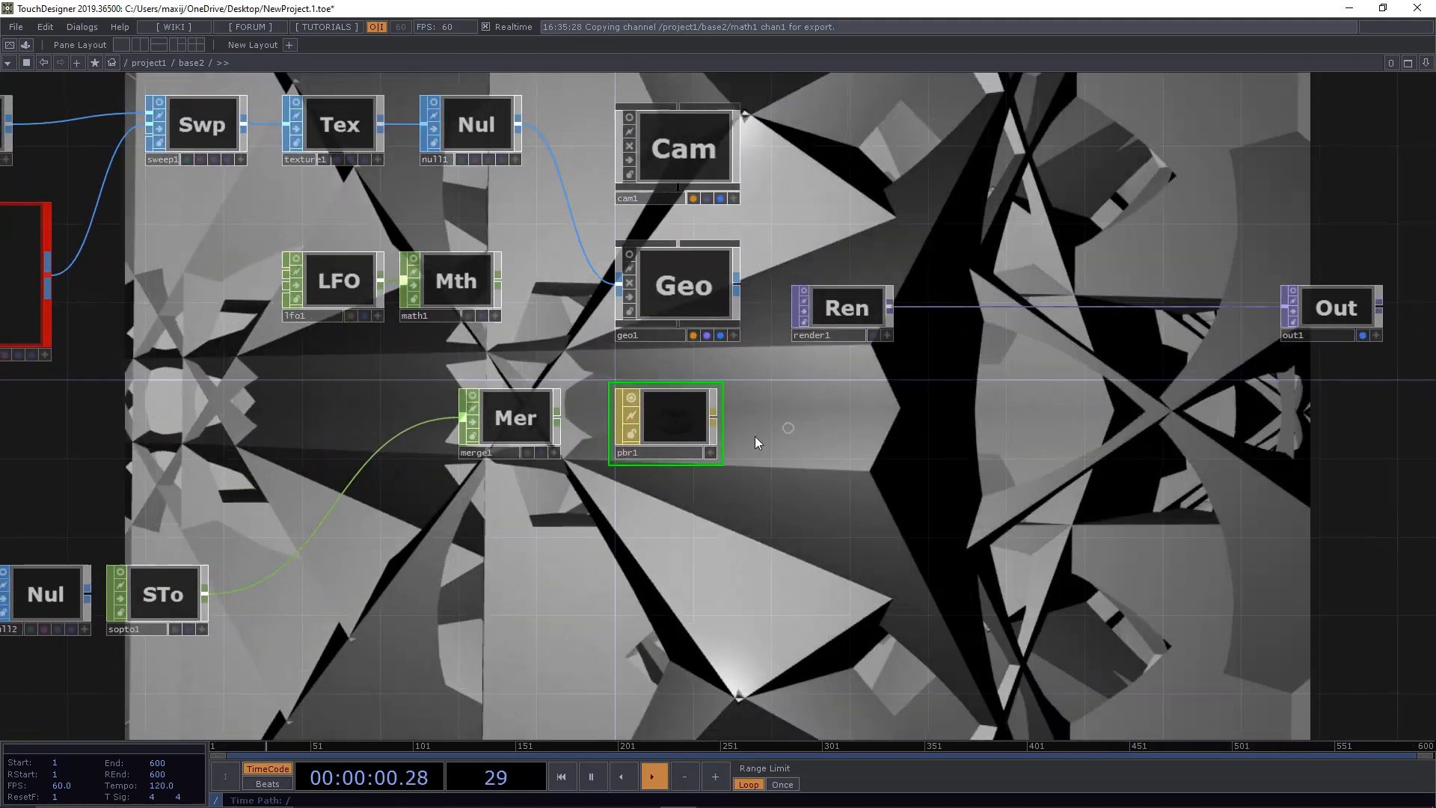
{"action": "scroll", "coordinate": [692, 423], "scroll_direction": "up", "scroll_amount": 4}
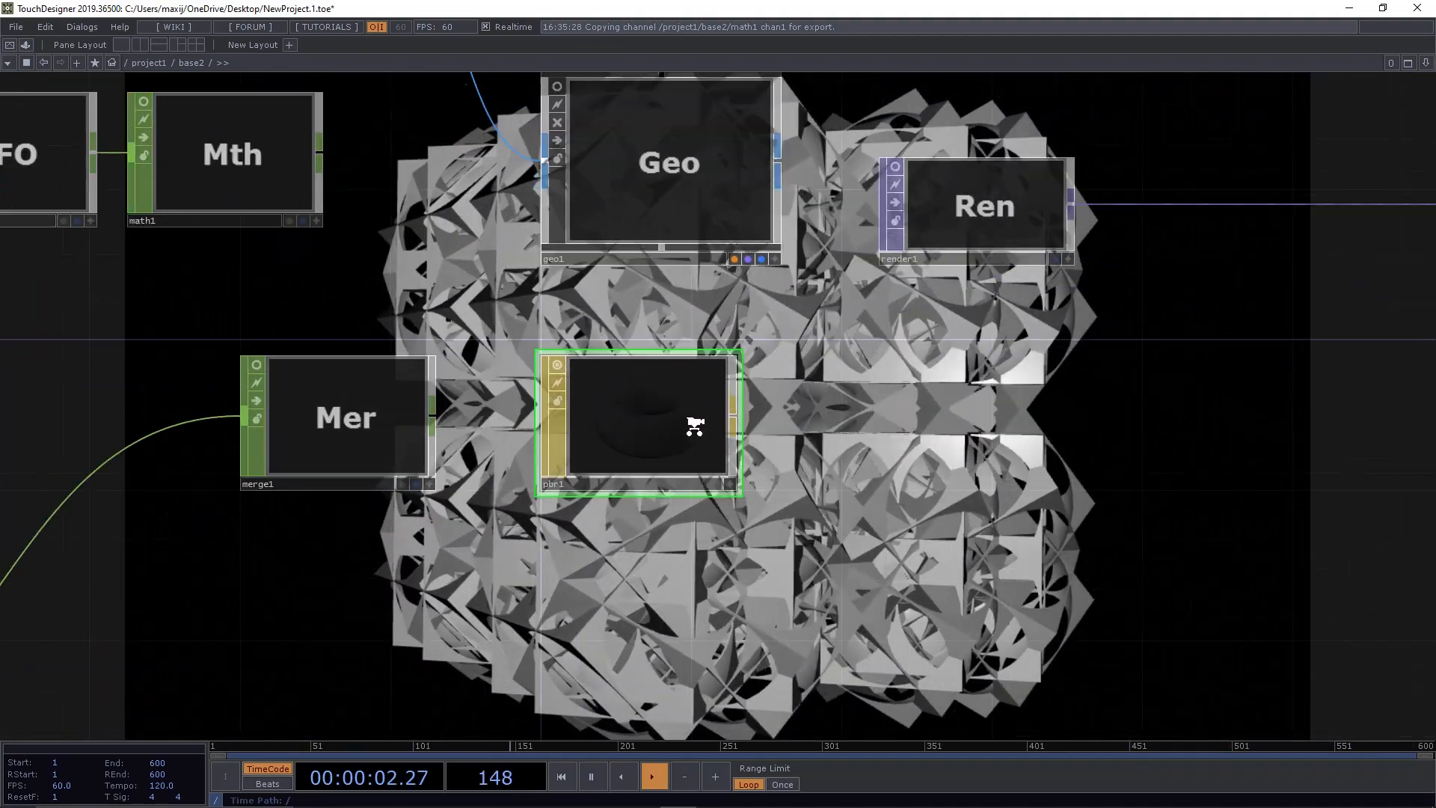
{"action": "scroll", "coordinate": [694, 426], "scroll_direction": "down", "scroll_amount": 4}
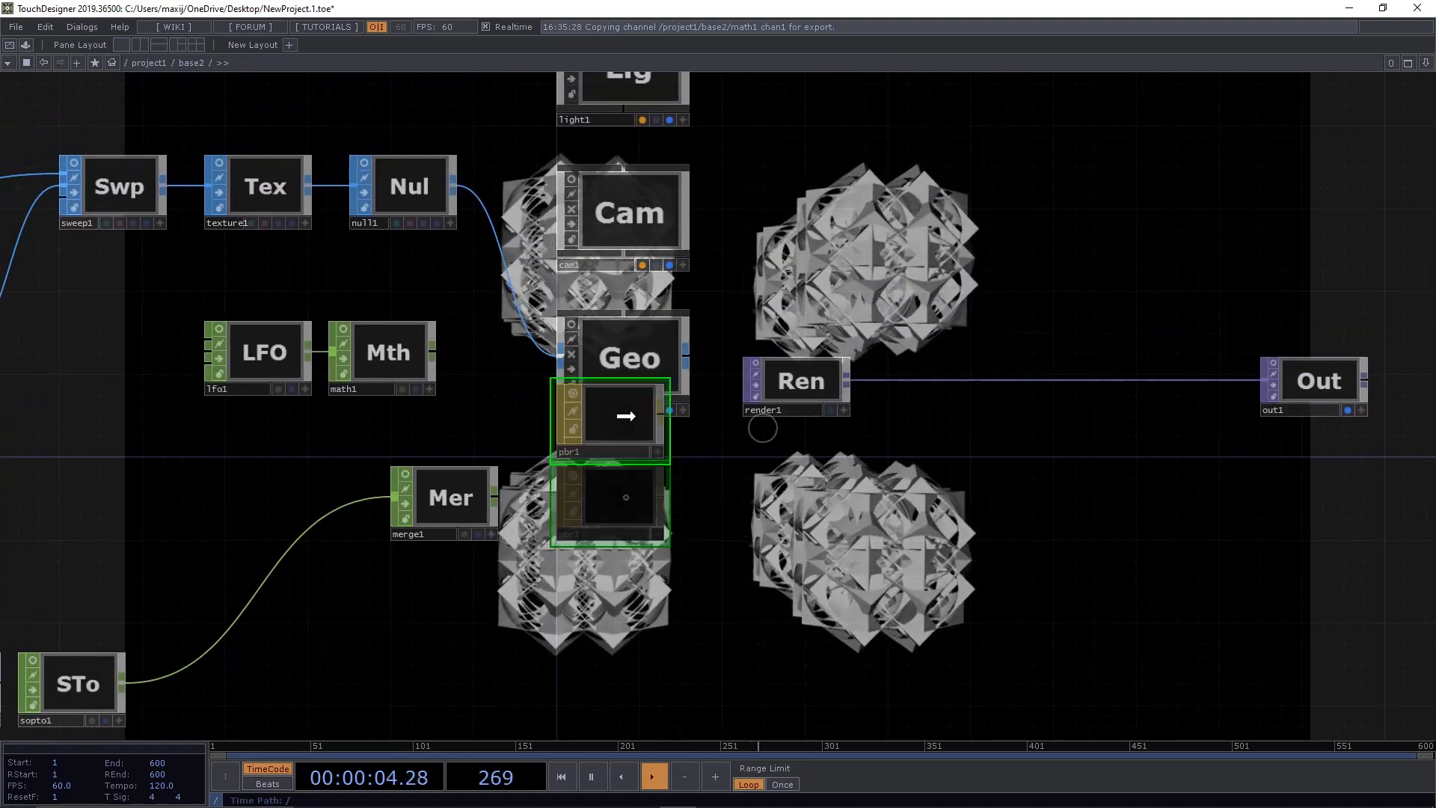
Step: Assign pbr1 to geo1 as its Material parameter
{"action": "left_click", "coordinate": [661, 349]}
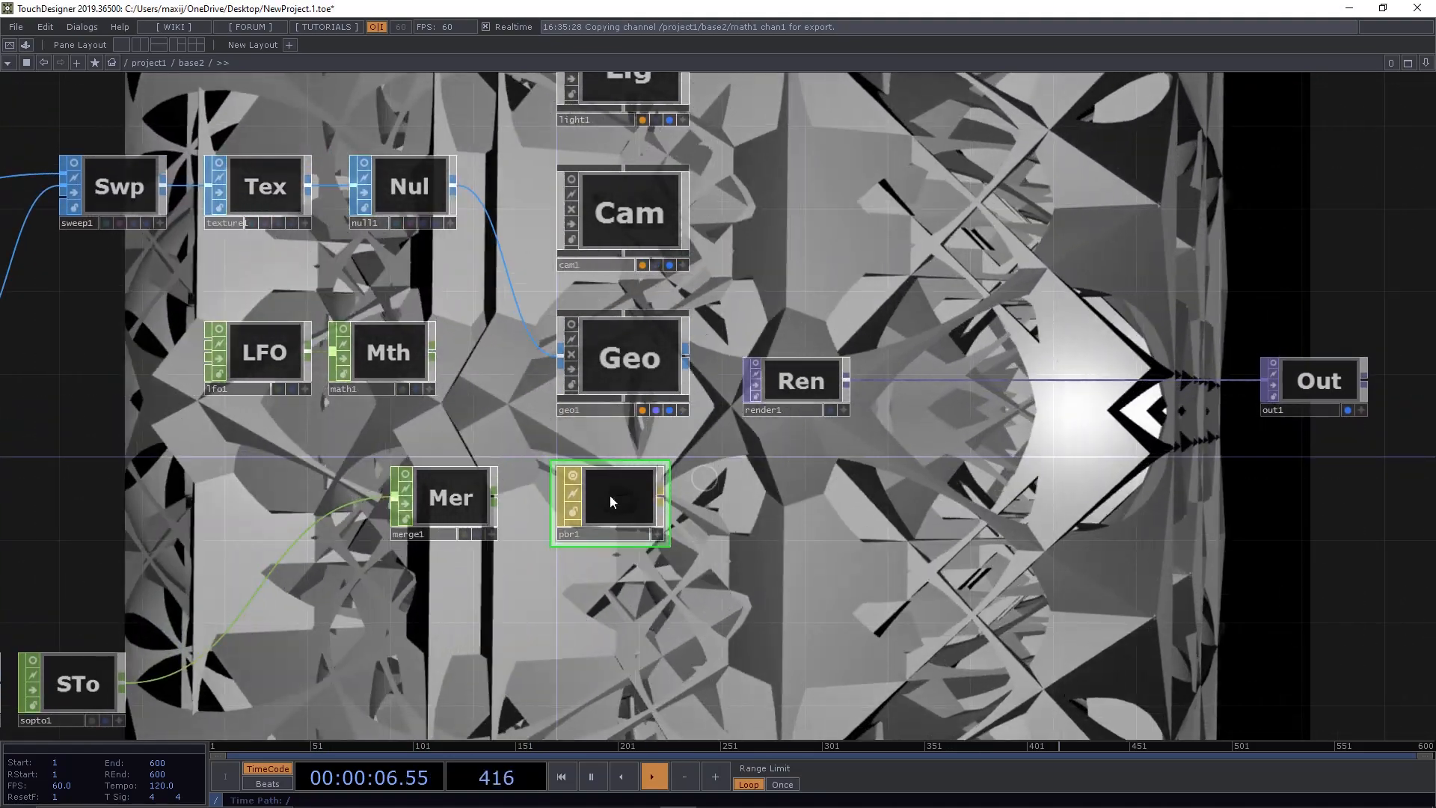
{"action": "left_click_drag", "start_coordinate": [611, 501], "coordinate": [621, 353]}
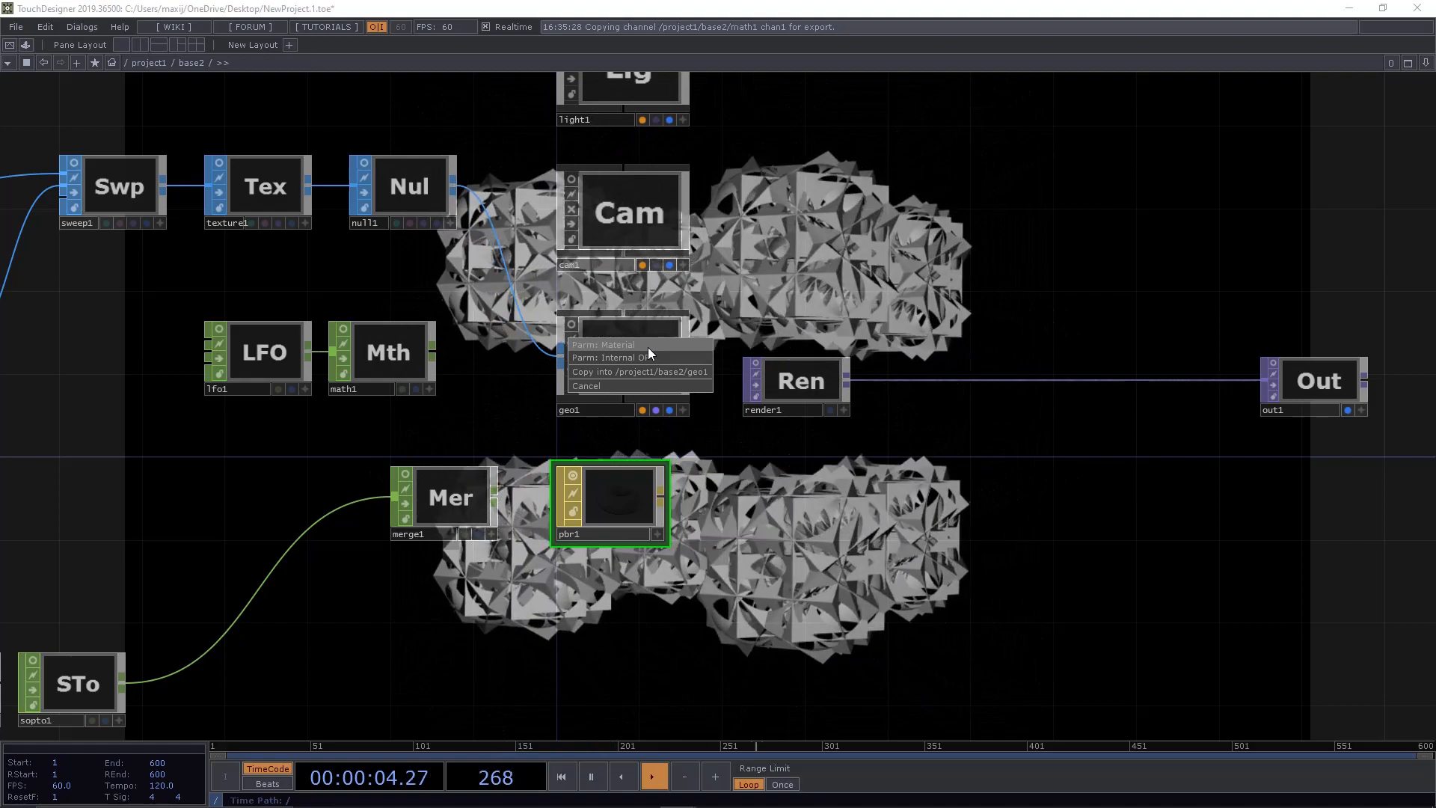
{"action": "left_click", "coordinate": [648, 347]}
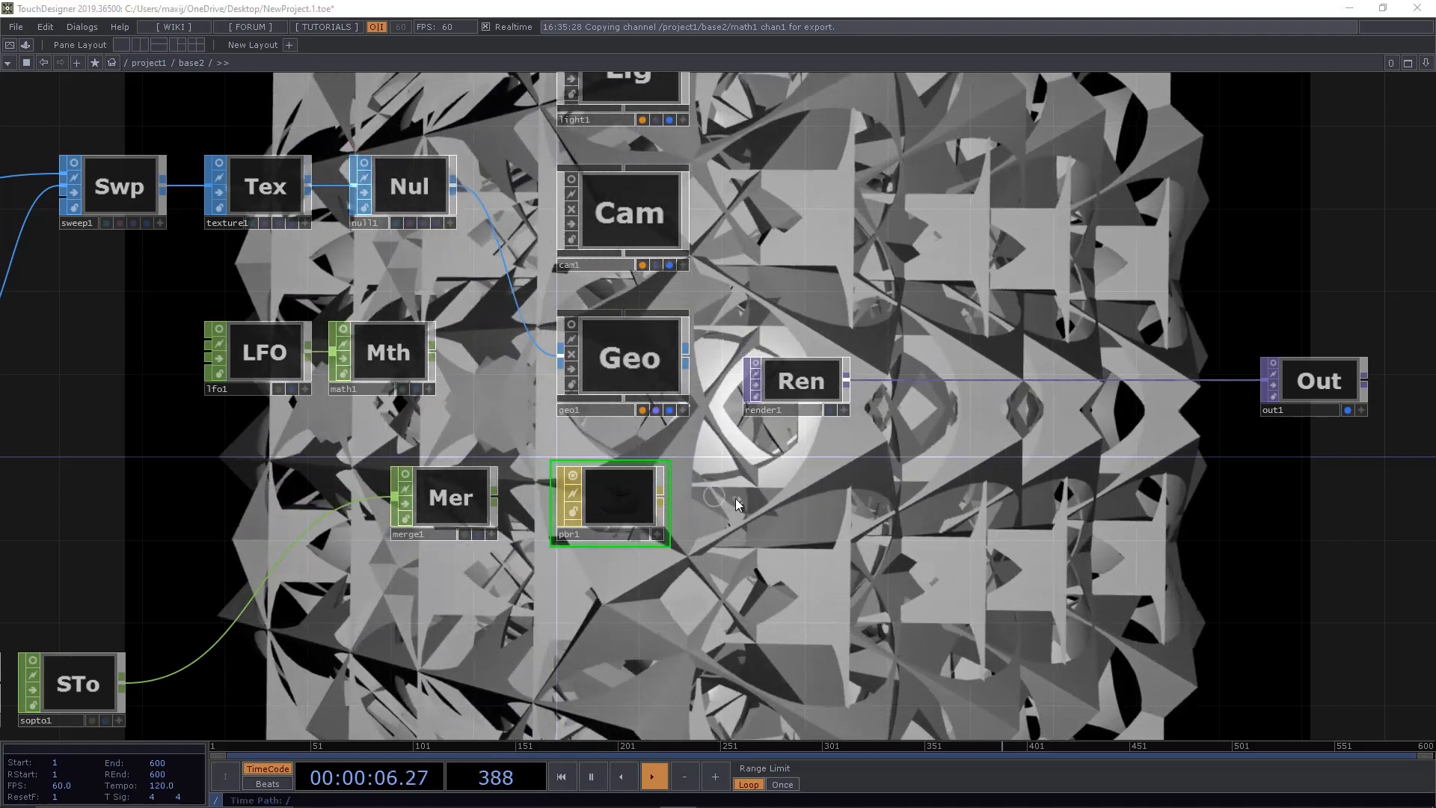
{"action": "key", "text": "Tab"}
{"action": "left_click", "coordinate": [491, 436]}
{"action": "left_click", "coordinate": [630, 478]}
{"action": "left_click_drag", "start_coordinate": [630, 478], "coordinate": [626, 357]}
{"action": "left_click", "coordinate": [626, 358]}
Step: Add a Substance TOP to the network and place it directly below pbr1
{"action": "left_click_drag", "start_coordinate": [706, 577], "coordinate": [645, 469]}
{"action": "key", "text": "Tab"}
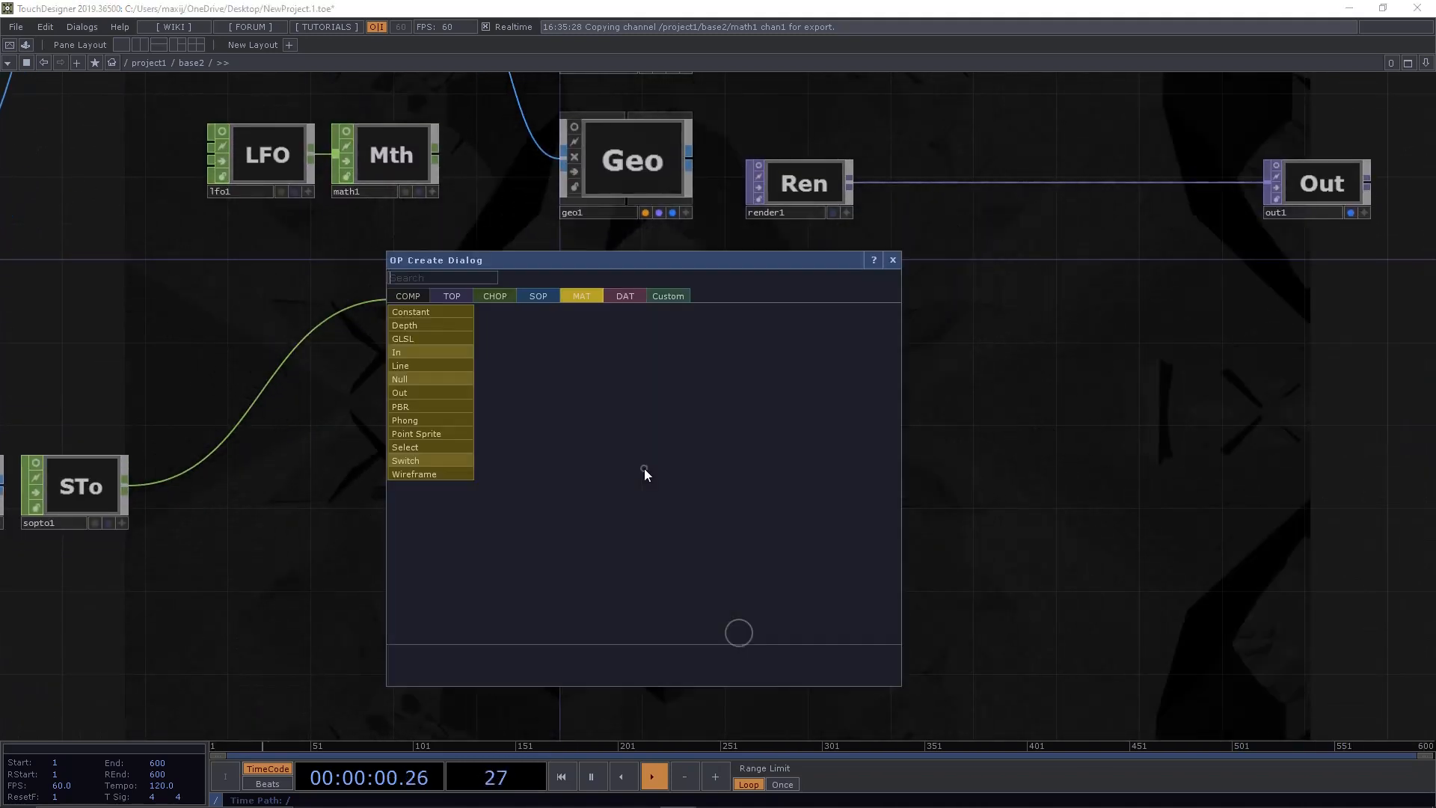
{"action": "left_click", "coordinate": [451, 296]}
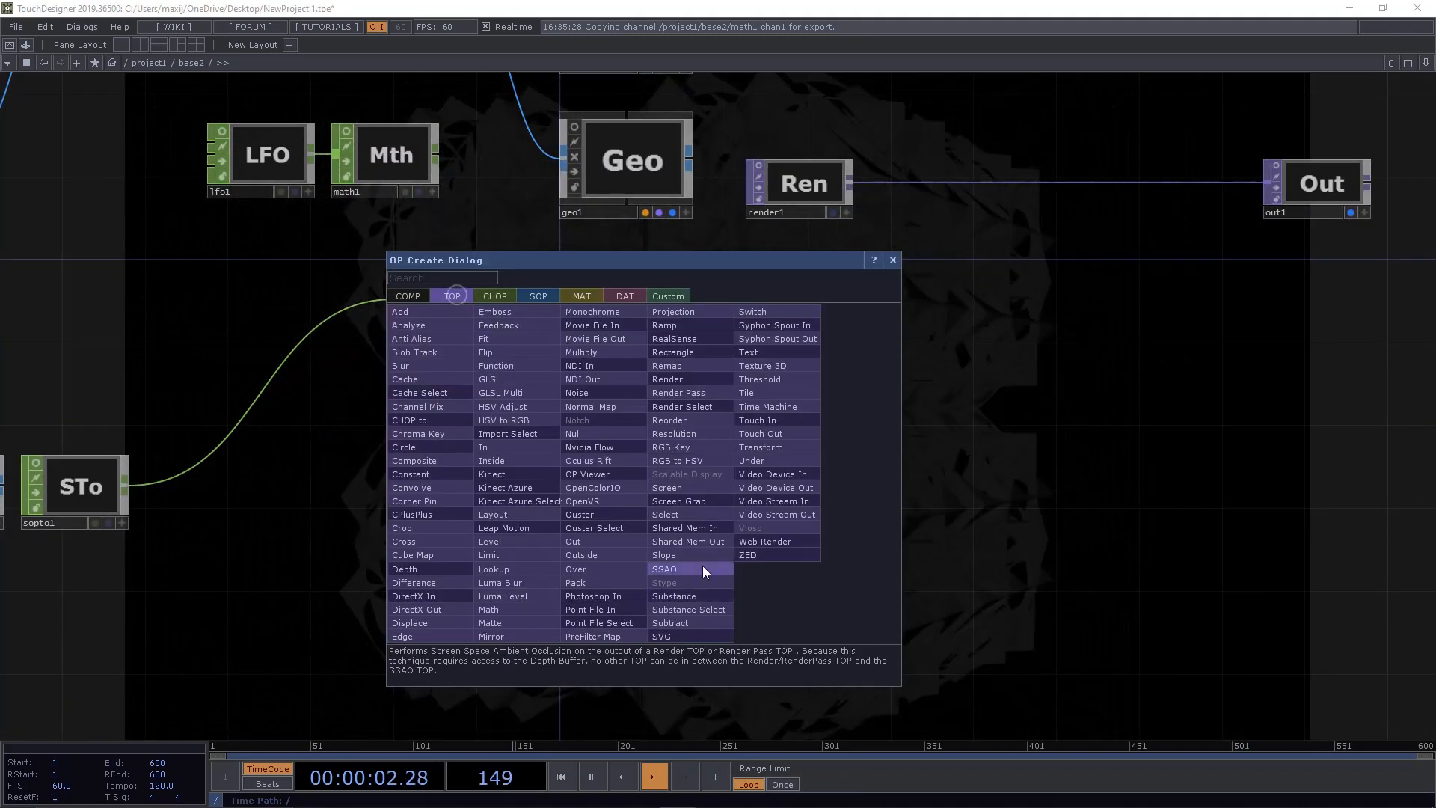
{"action": "left_click", "coordinate": [689, 591]}
{"action": "left_click", "coordinate": [612, 411]}
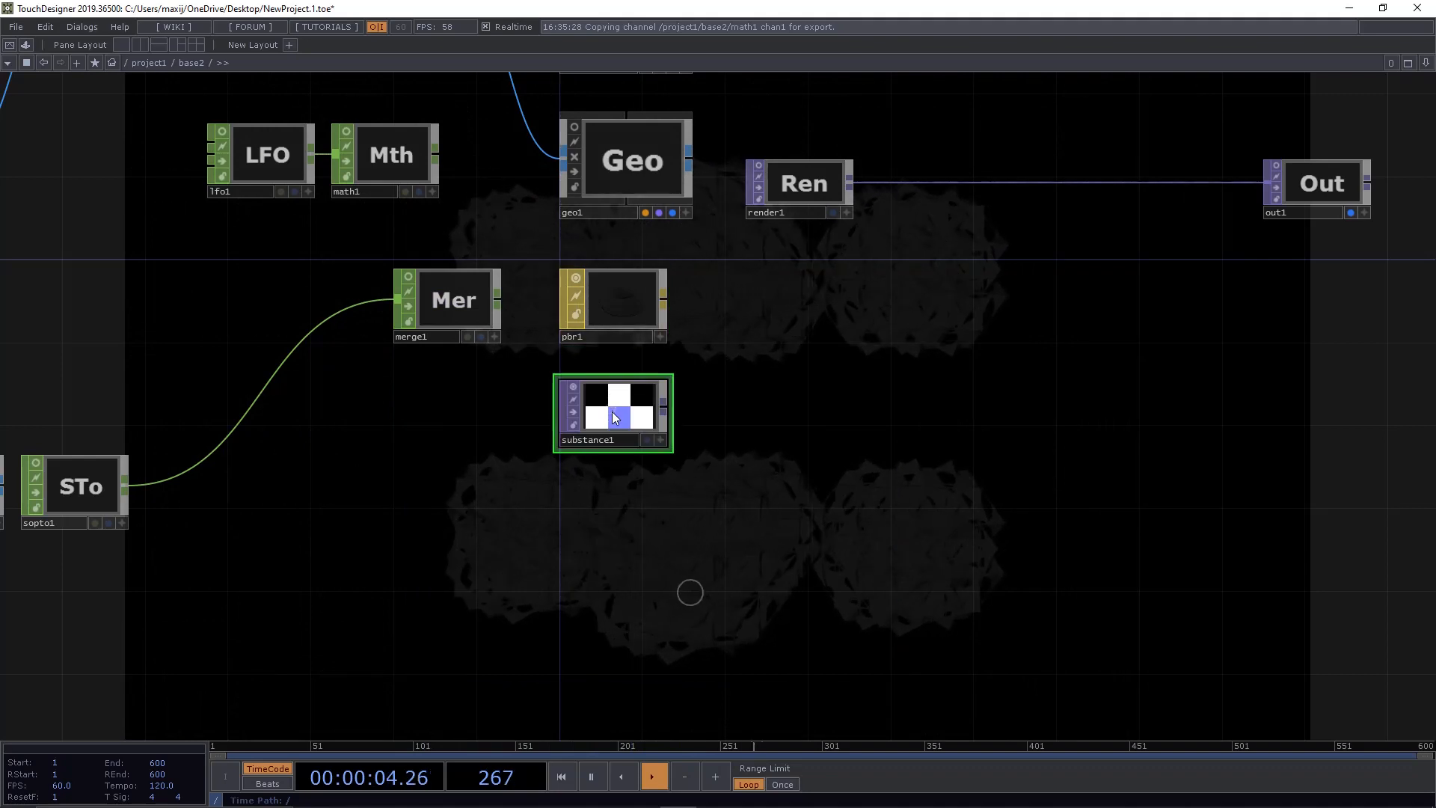
Step: Assign substance1 to pbr1 as its Substance TOP parameter
{"action": "left_click_drag", "start_coordinate": [612, 412], "coordinate": [607, 307]}
{"action": "left_click", "coordinate": [608, 229]}
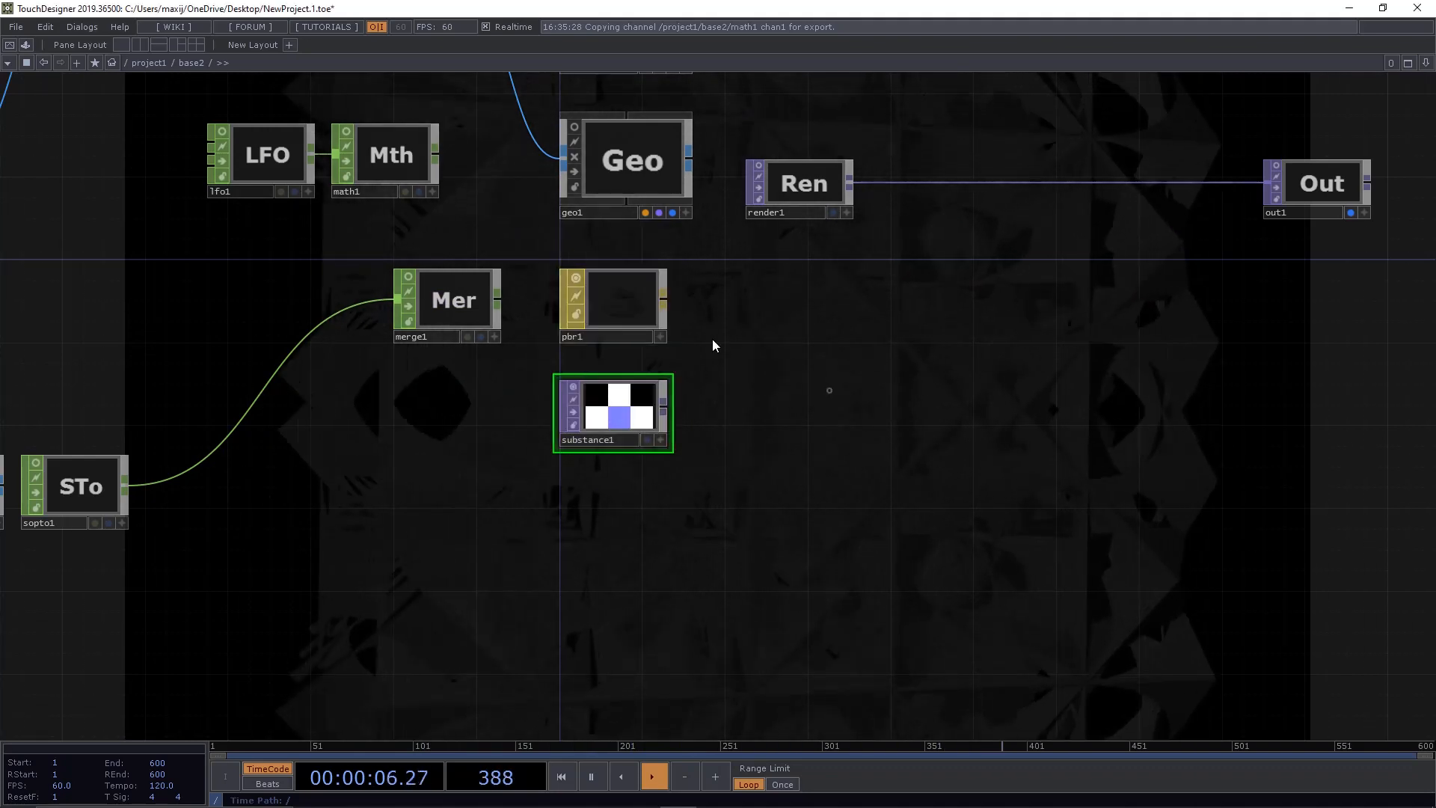
{"action": "left_click_drag", "start_coordinate": [629, 413], "coordinate": [621, 333]}
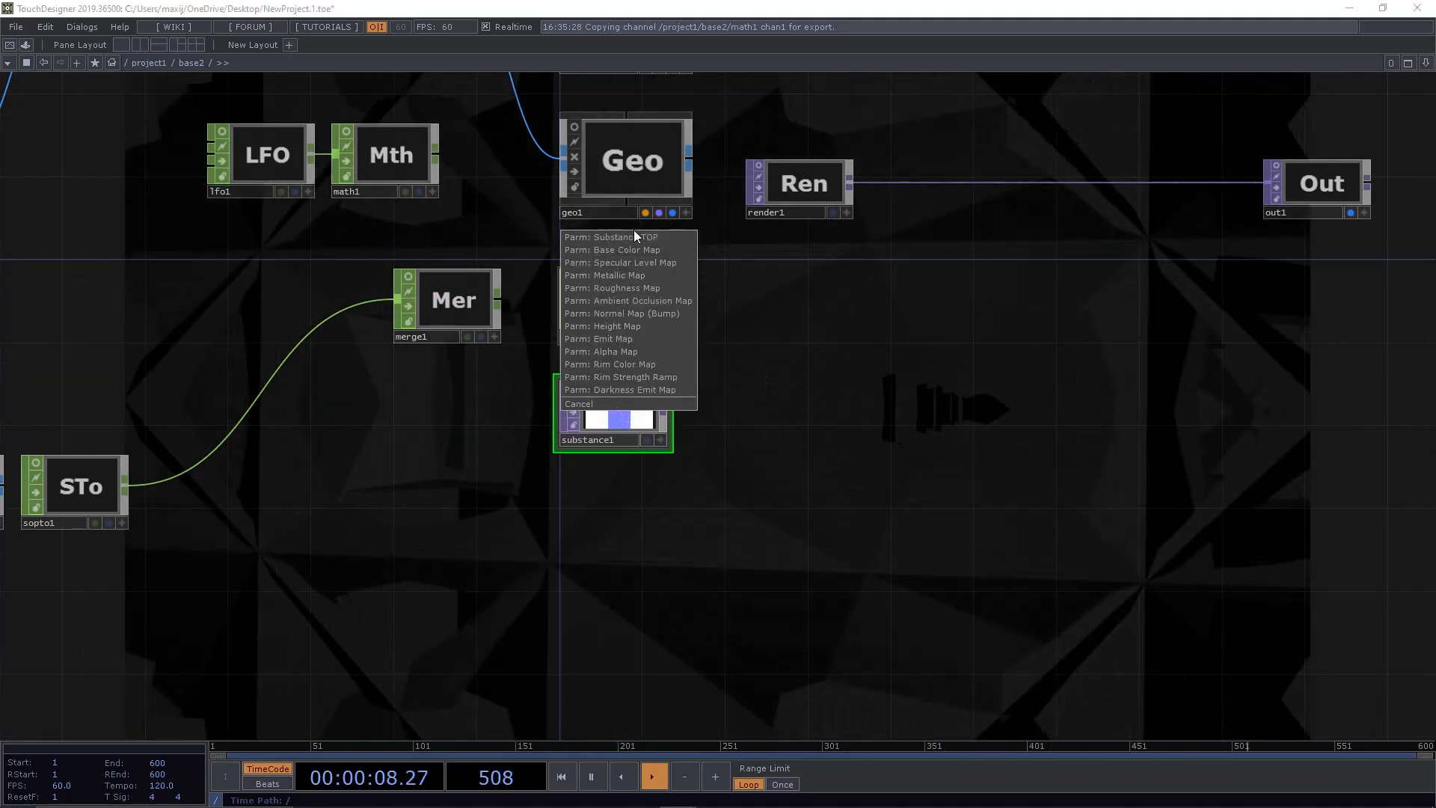
{"action": "left_click", "coordinate": [645, 238]}
Step: Show the parameters of substance1 and set its Graph to Concrete
{"action": "scroll", "coordinate": [666, 357], "scroll_direction": "up", "scroll_amount": 5}
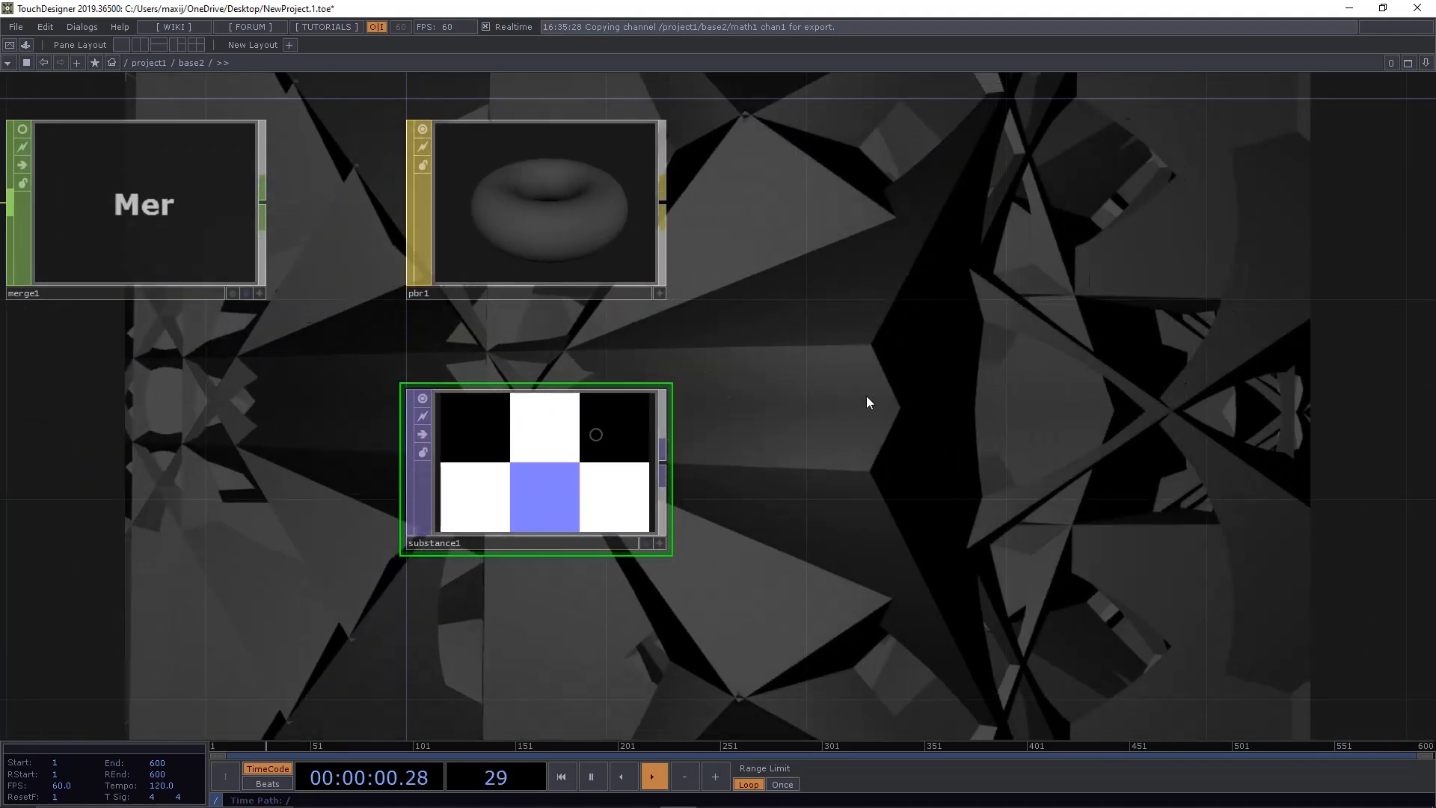
{"action": "key", "text": "p"}
{"action": "left_click_drag", "start_coordinate": [878, 403], "coordinate": [503, 448]}
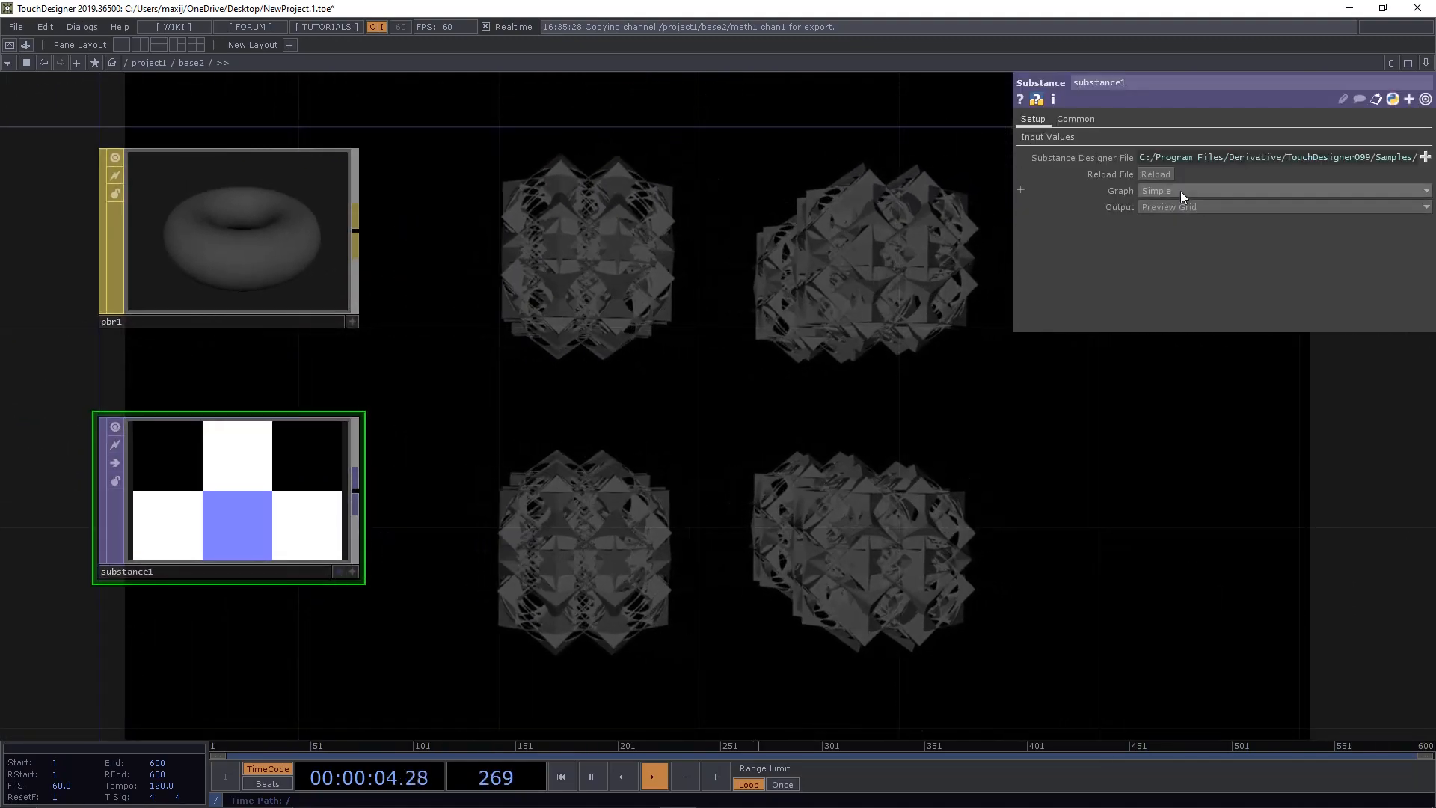
{"action": "left_click", "coordinate": [1180, 191]}
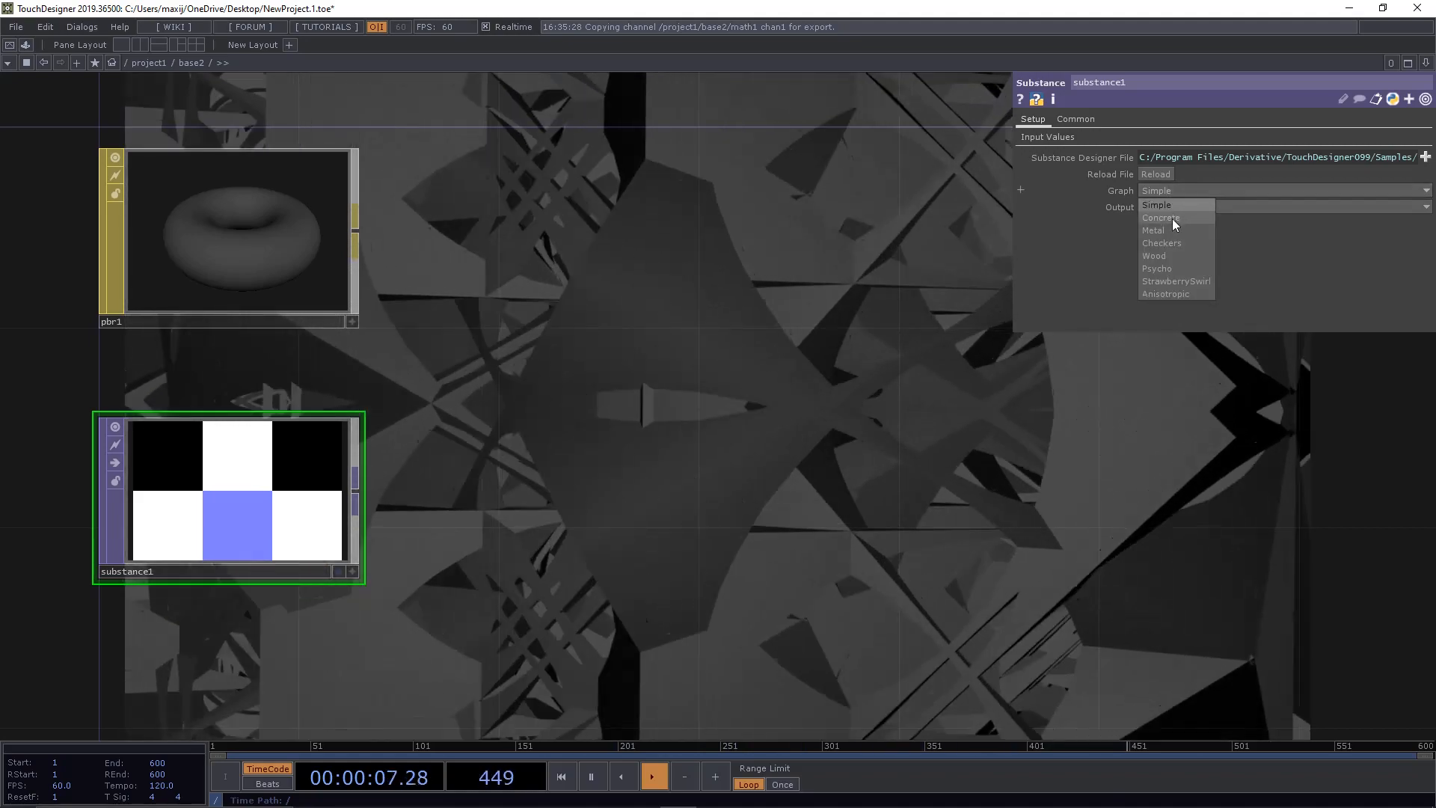
{"action": "left_click", "coordinate": [1173, 218]}
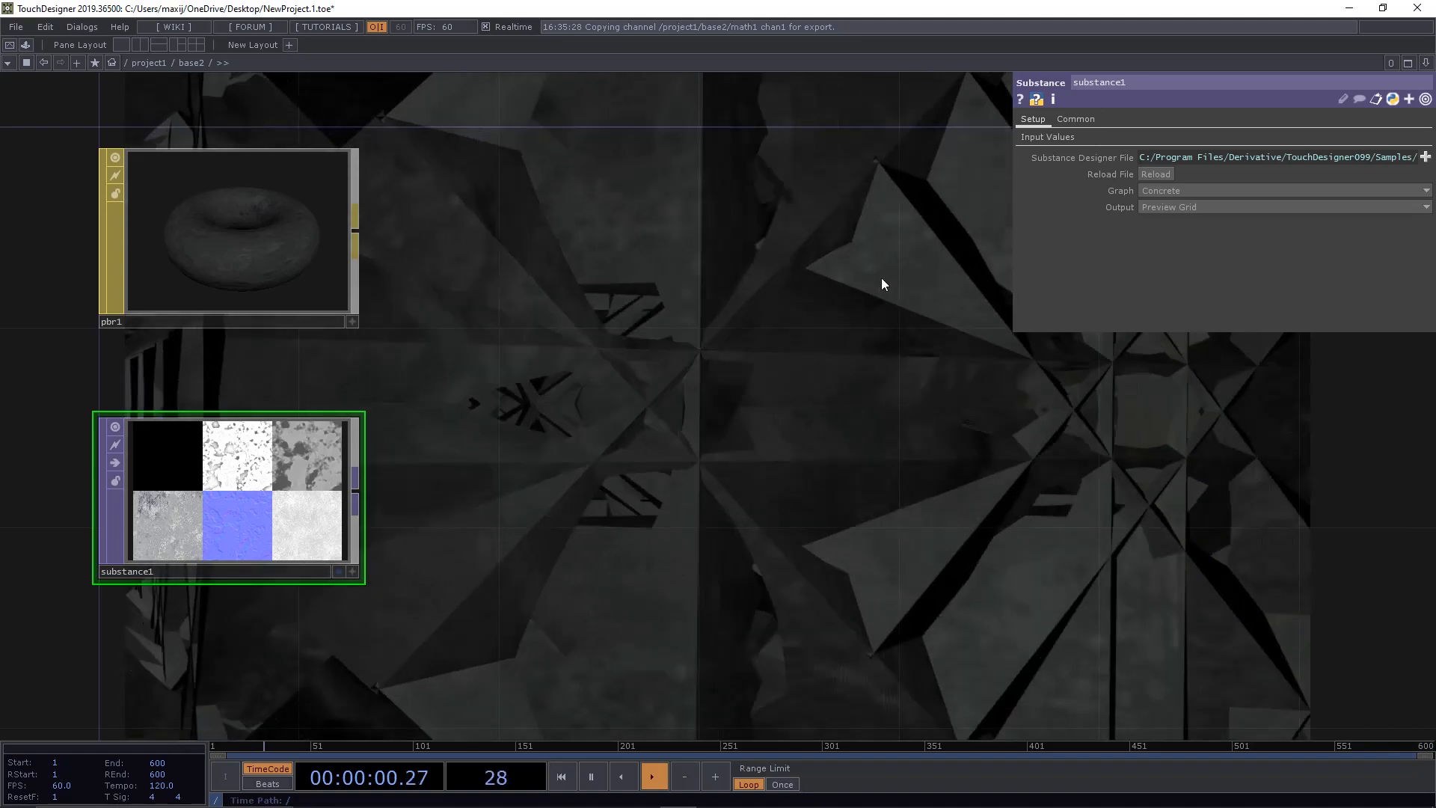
Step: Set texture1's Texture Type to Edge Length and its Texture Layer to 1
{"action": "left_click_drag", "start_coordinate": [667, 325], "coordinate": [1062, 614]}
{"action": "middle_click_drag", "start_coordinate": [731, 348], "coordinate": [513, 240]}
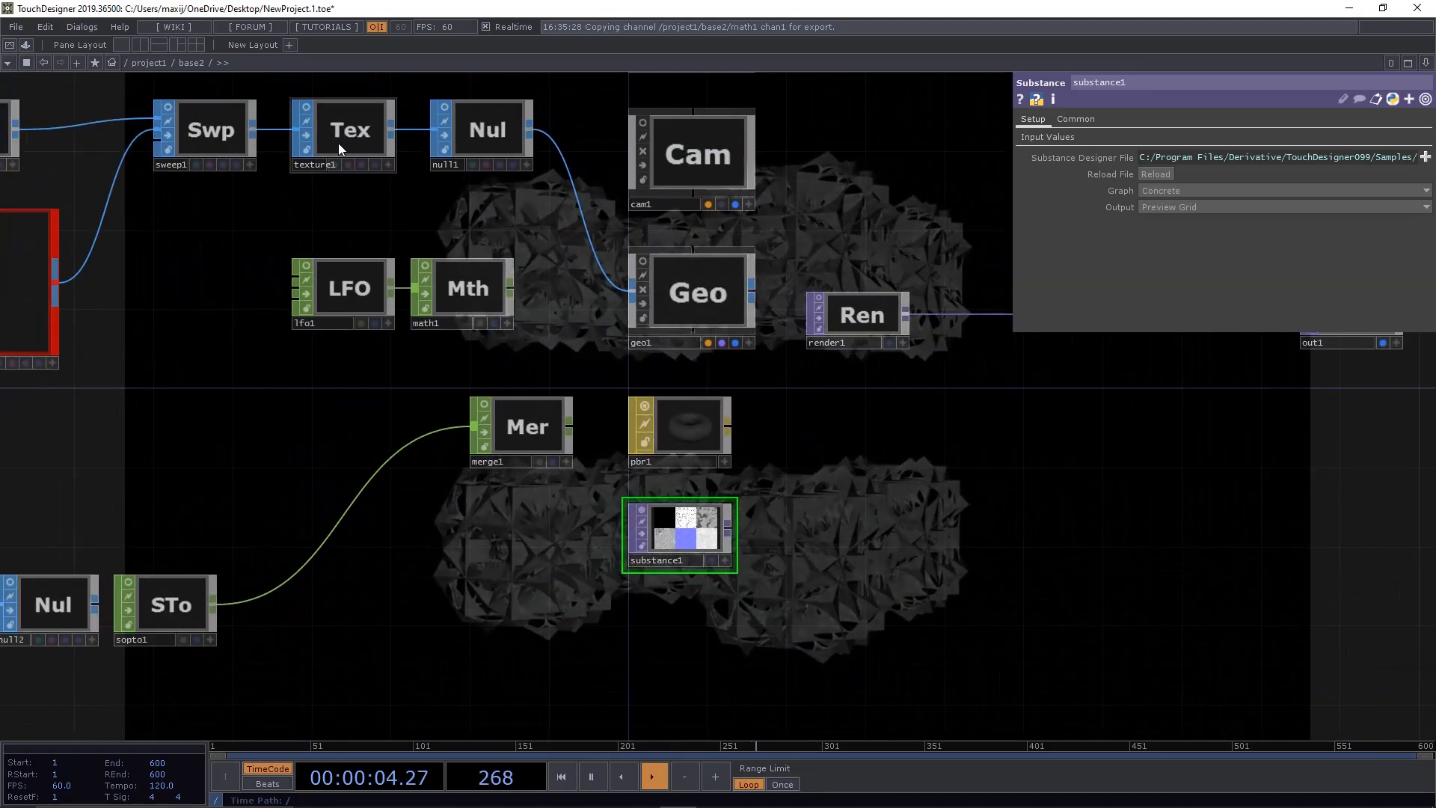
{"action": "left_click", "coordinate": [344, 131]}
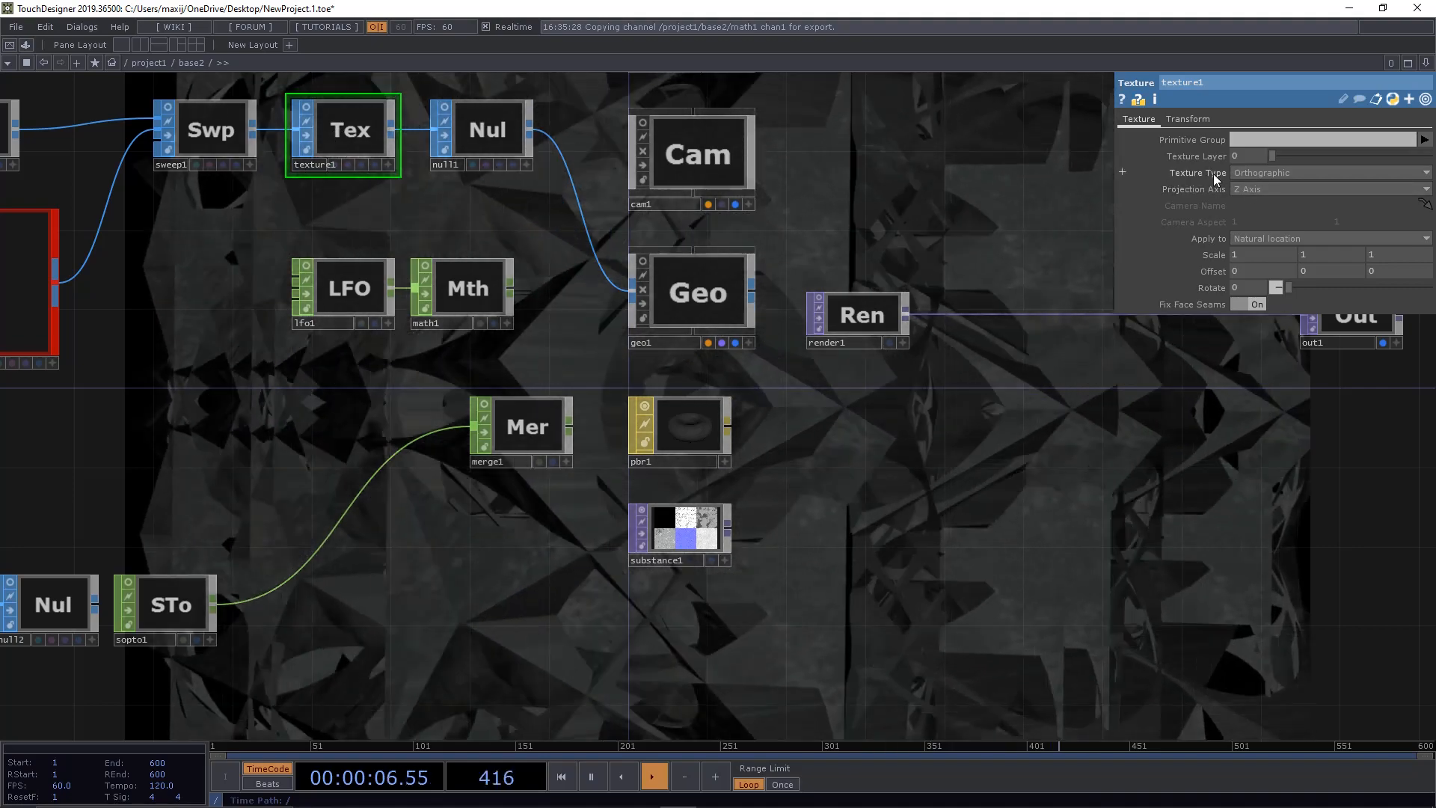
{"action": "left_click", "coordinate": [1264, 174]}
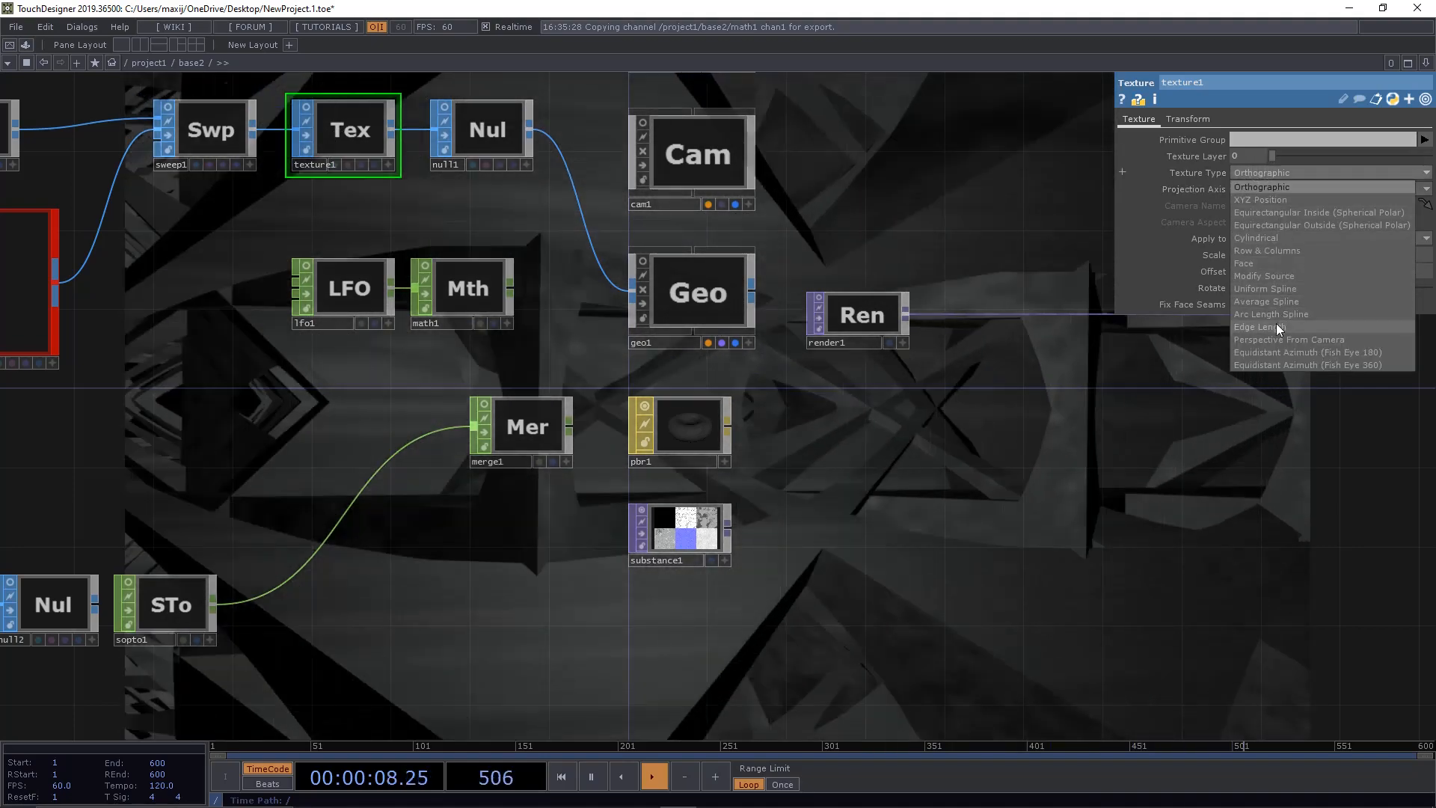
{"action": "left_click", "coordinate": [1276, 326]}
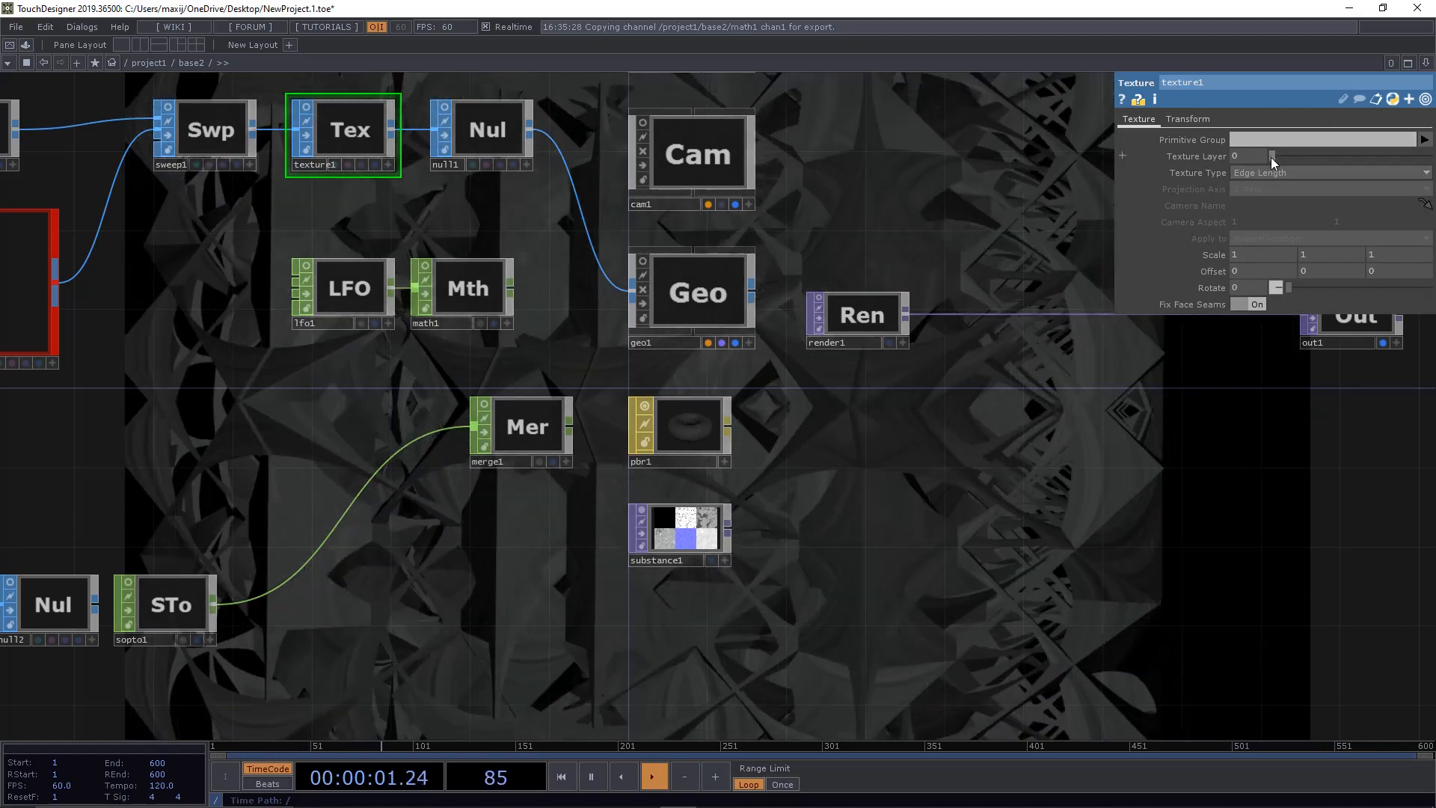
{"action": "left_click_drag", "start_coordinate": [1272, 157], "coordinate": [1287, 158]}
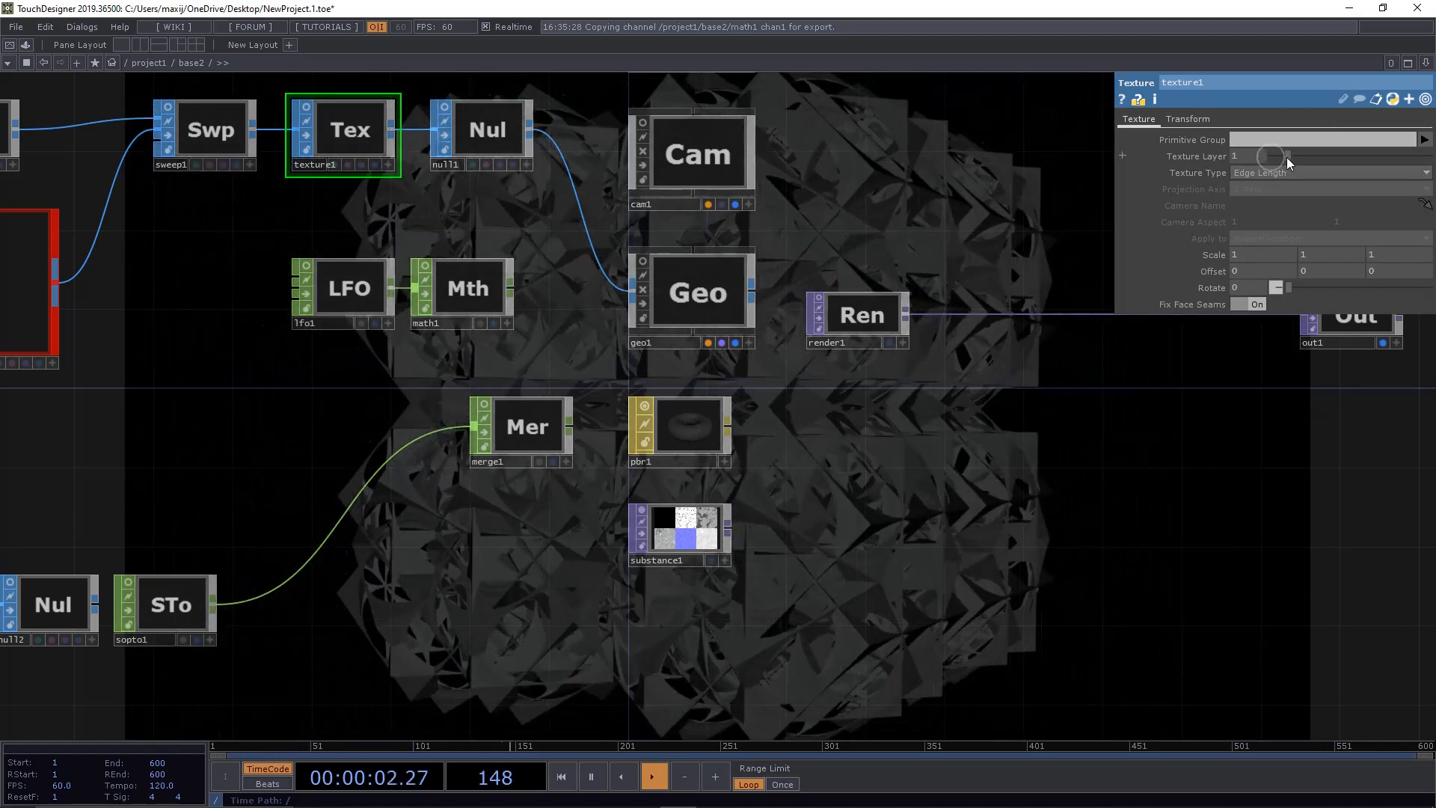
Step: Switch cam1's Projection to Orthographic and set its Ortho Width to 10
{"action": "left_click_drag", "start_coordinate": [953, 172], "coordinate": [807, 362]}
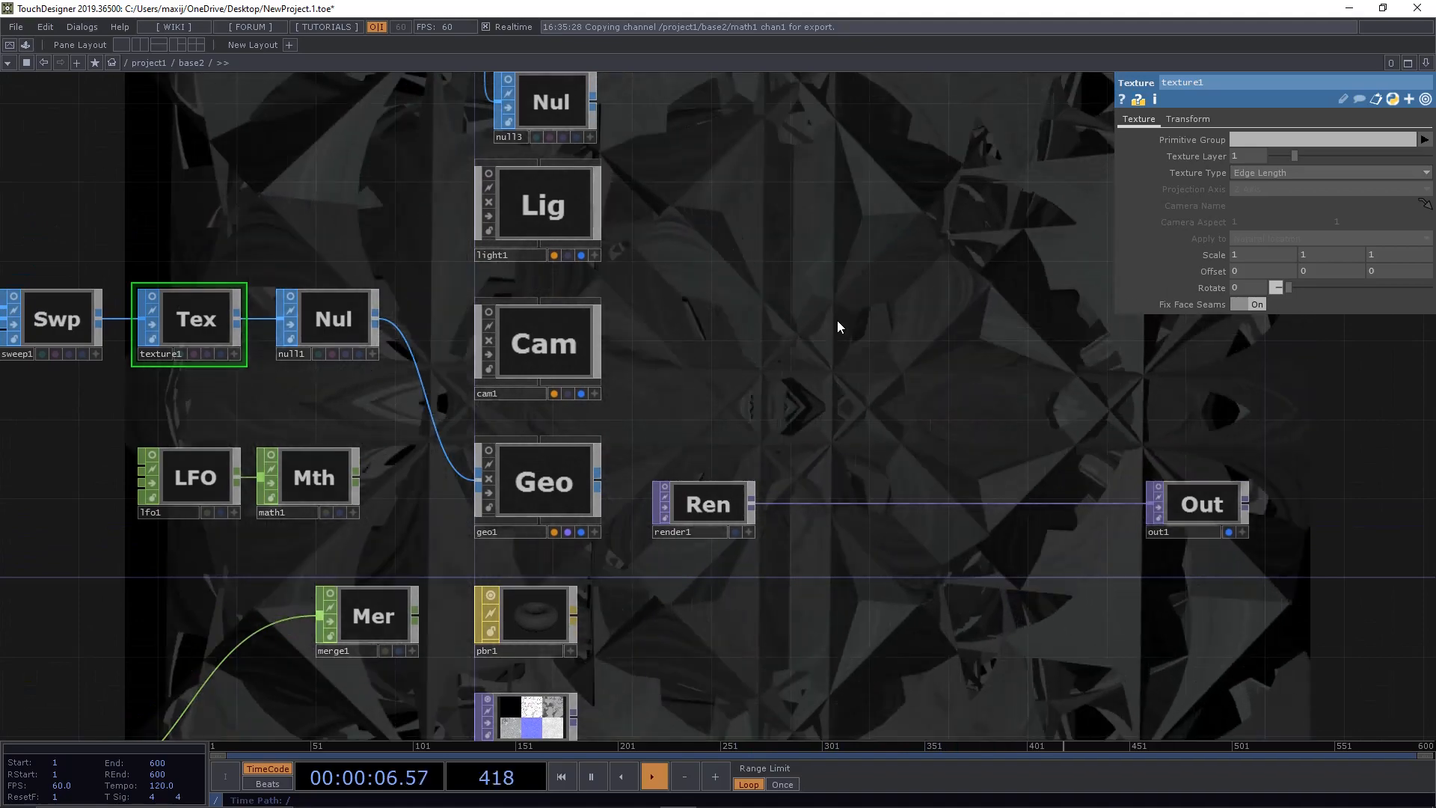
{"action": "left_click_drag", "start_coordinate": [837, 320], "coordinate": [673, 463]}
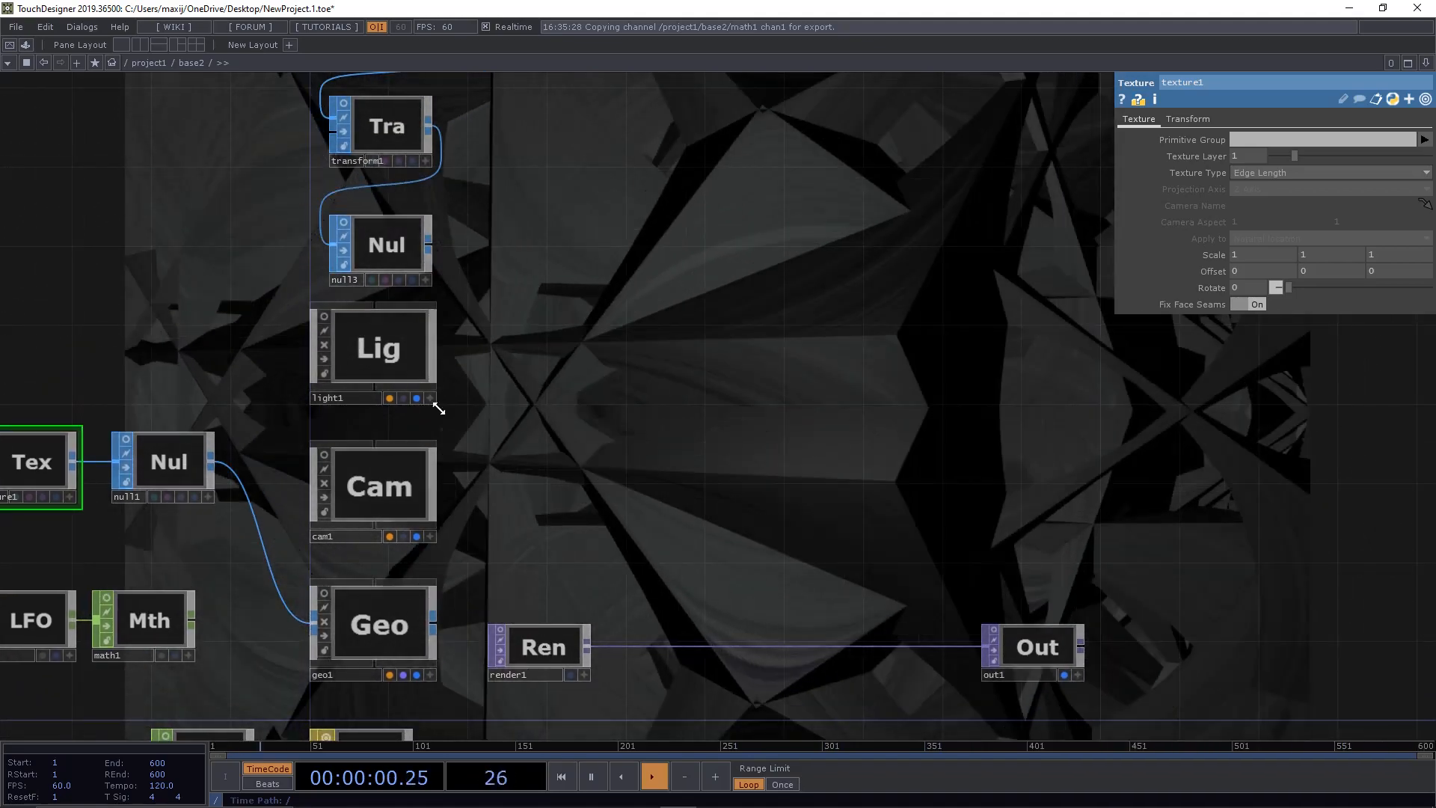
{"action": "left_click", "coordinate": [416, 471]}
{"action": "left_click_drag", "start_coordinate": [499, 421], "coordinate": [407, 472]}
{"action": "left_click", "coordinate": [1206, 118]}
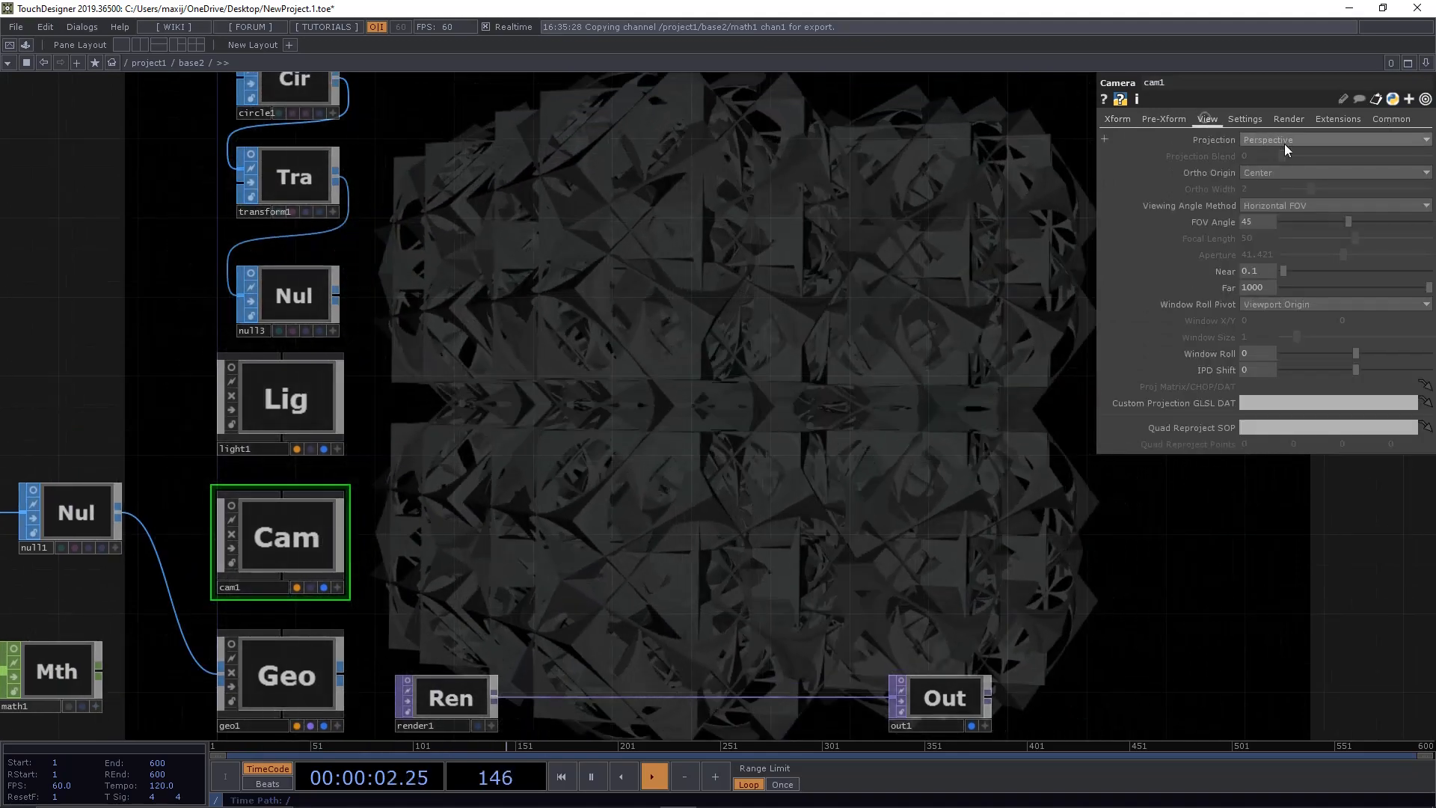
{"action": "left_click", "coordinate": [1286, 139]}
{"action": "left_click", "coordinate": [1295, 168]}
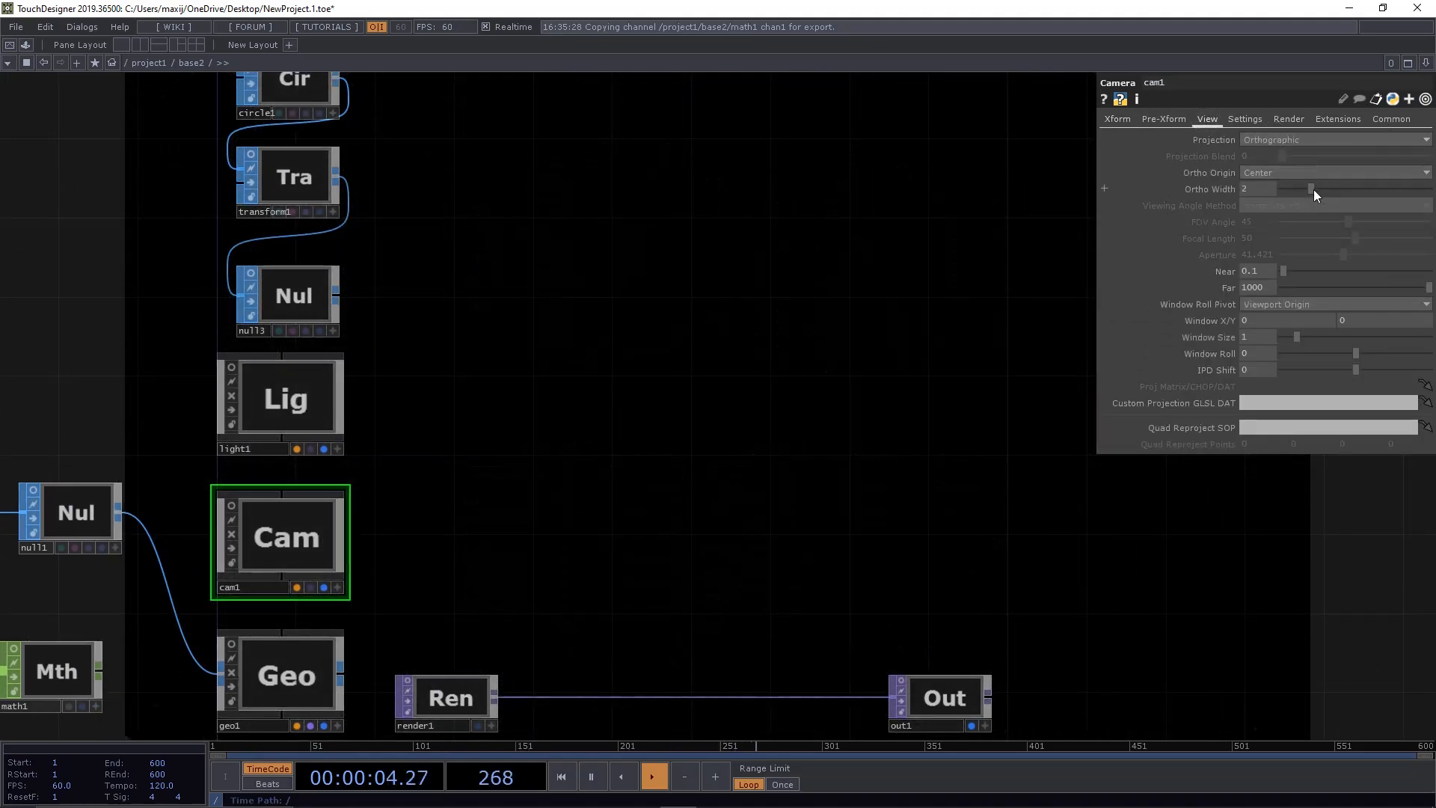
{"action": "left_click_drag", "start_coordinate": [1313, 190], "coordinate": [1429, 190]}
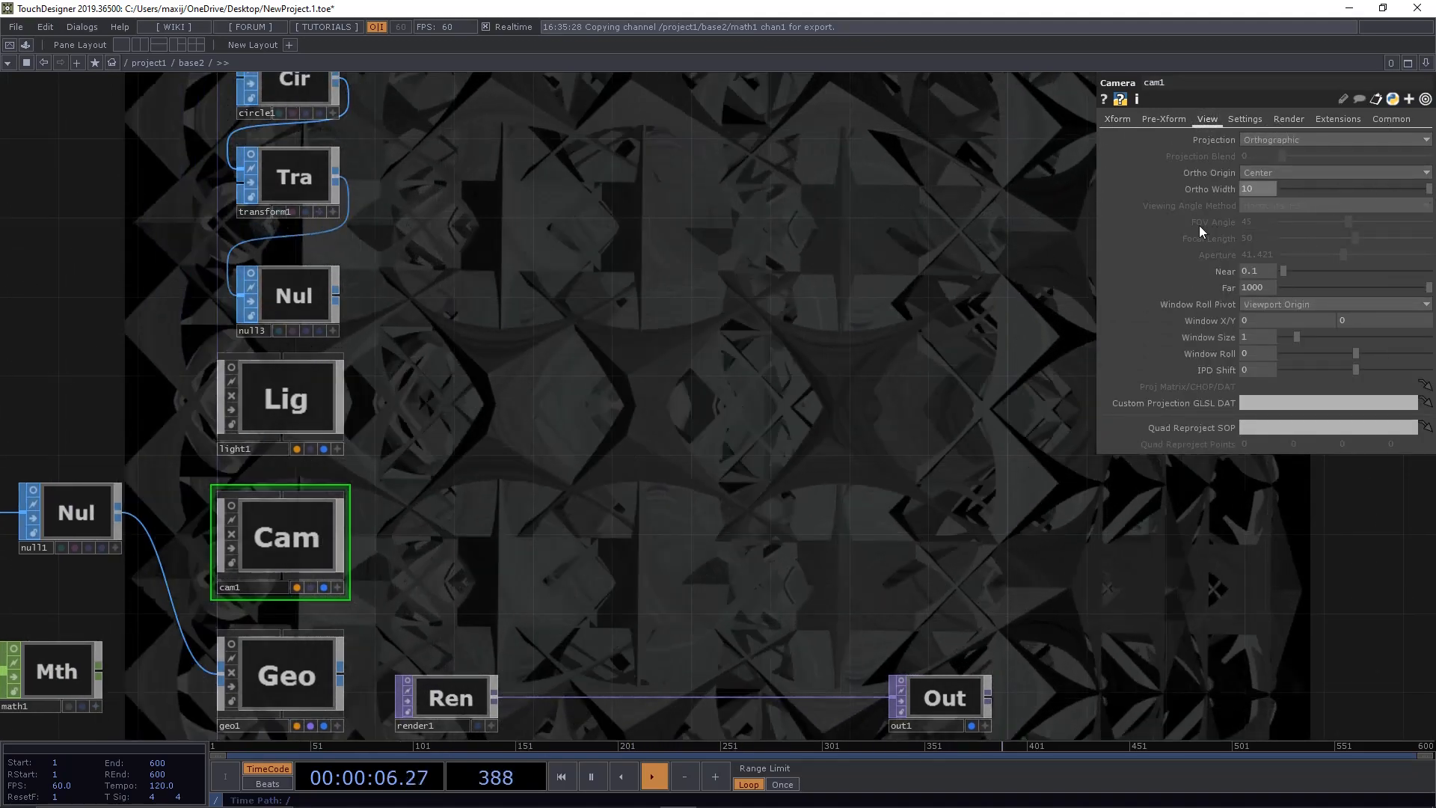
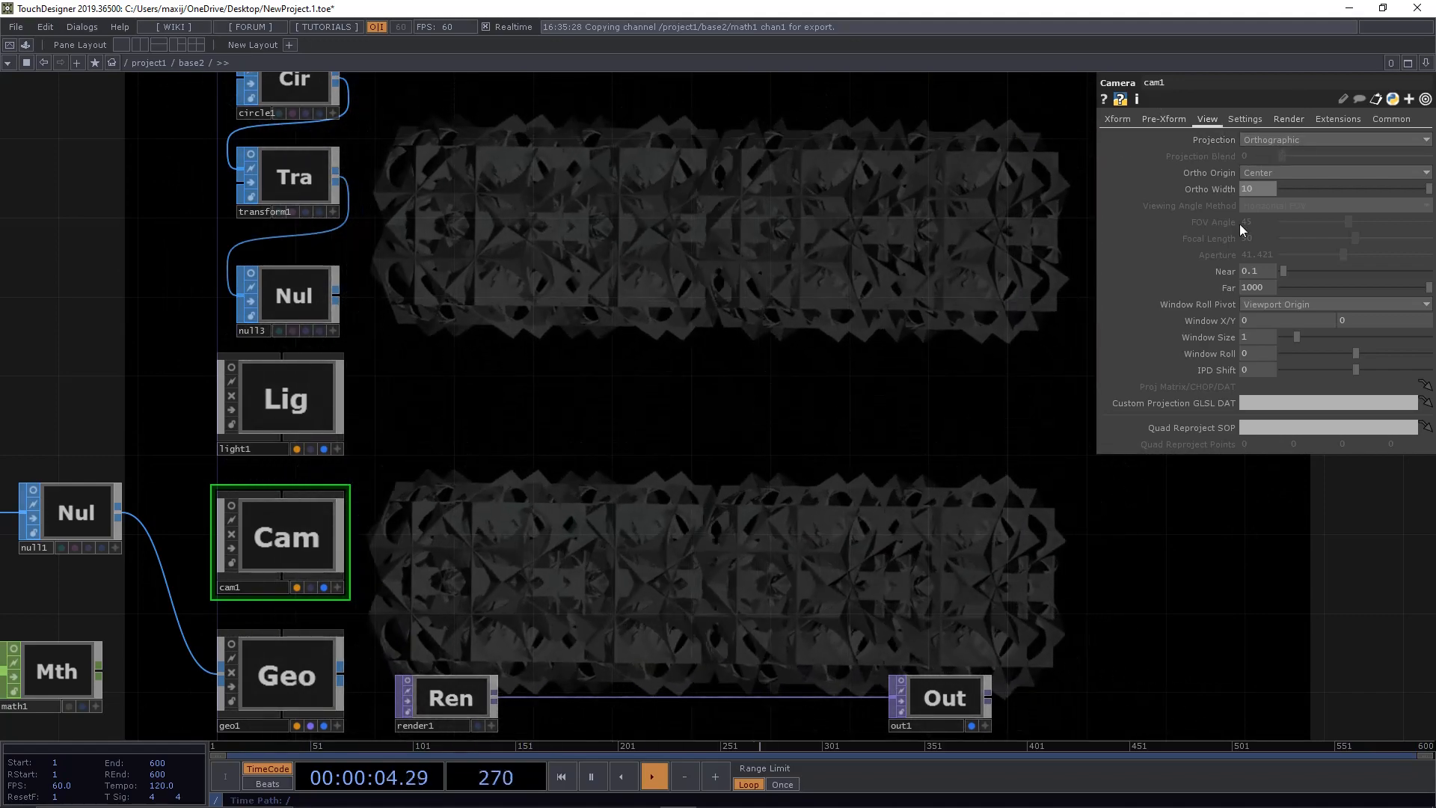
Step: Enable Rim Light 1 on the pbr1 material
{"action": "left_click_drag", "start_coordinate": [661, 468], "coordinate": [648, 302]}
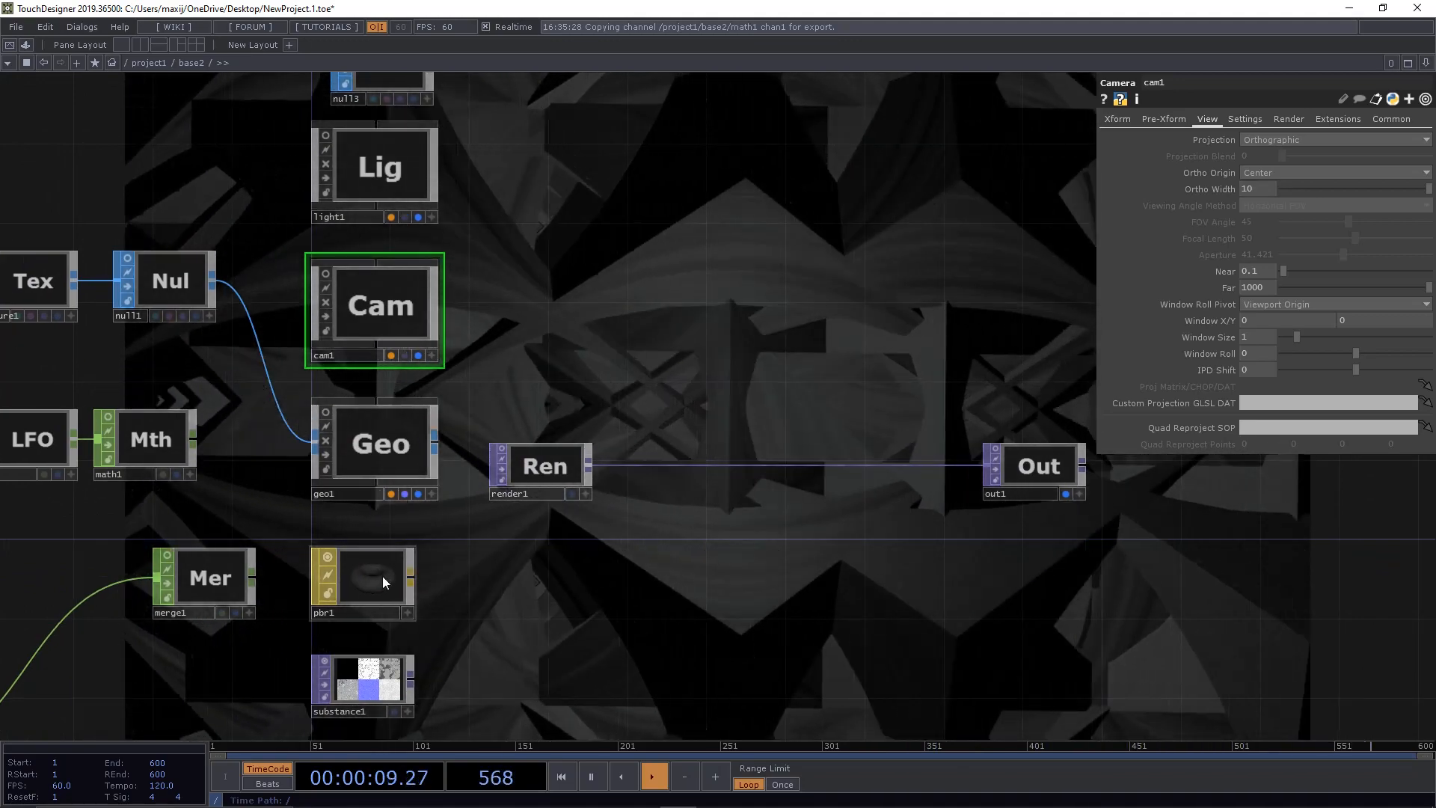
{"action": "left_click", "coordinate": [378, 578]}
{"action": "left_click", "coordinate": [1202, 120]}
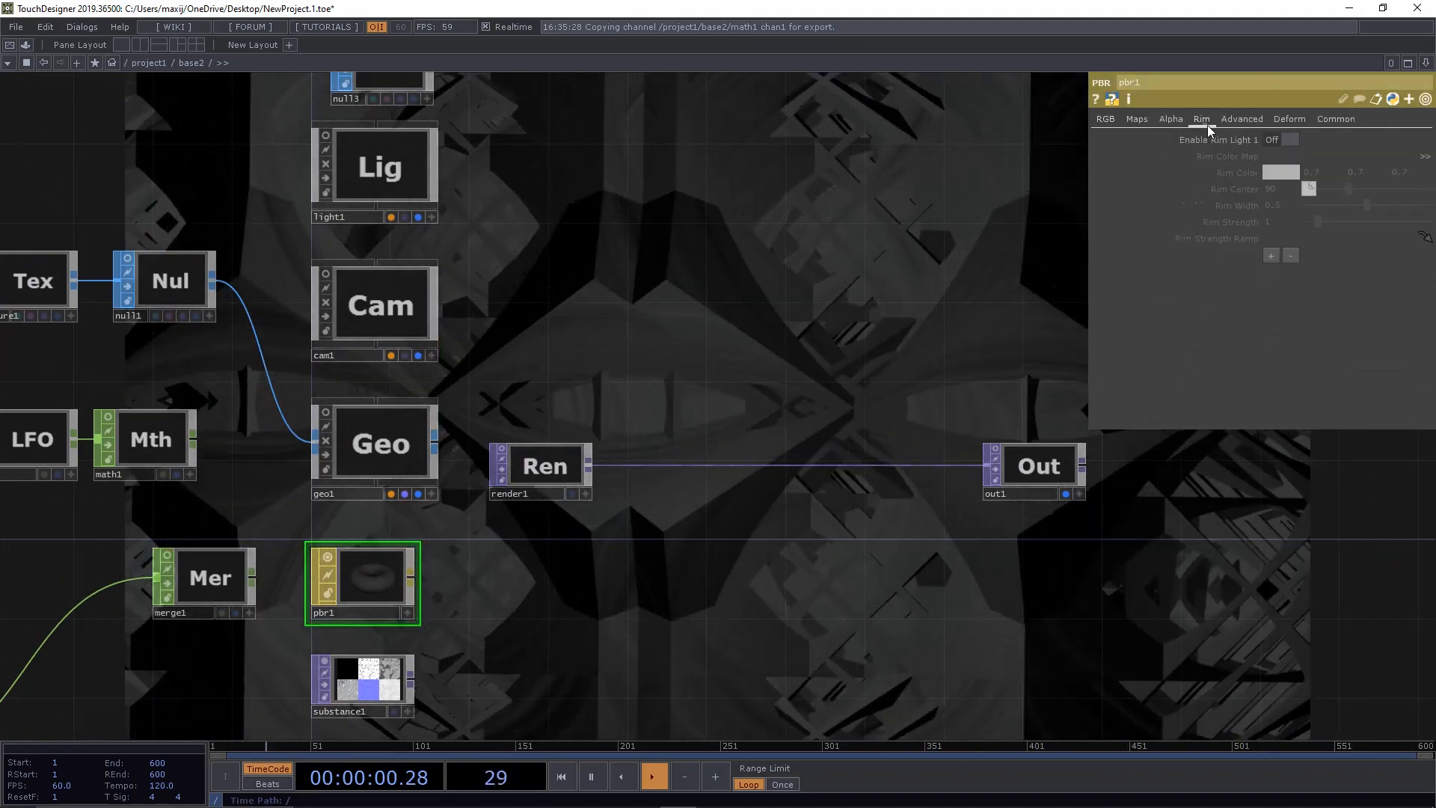
{"action": "left_click", "coordinate": [1292, 143]}
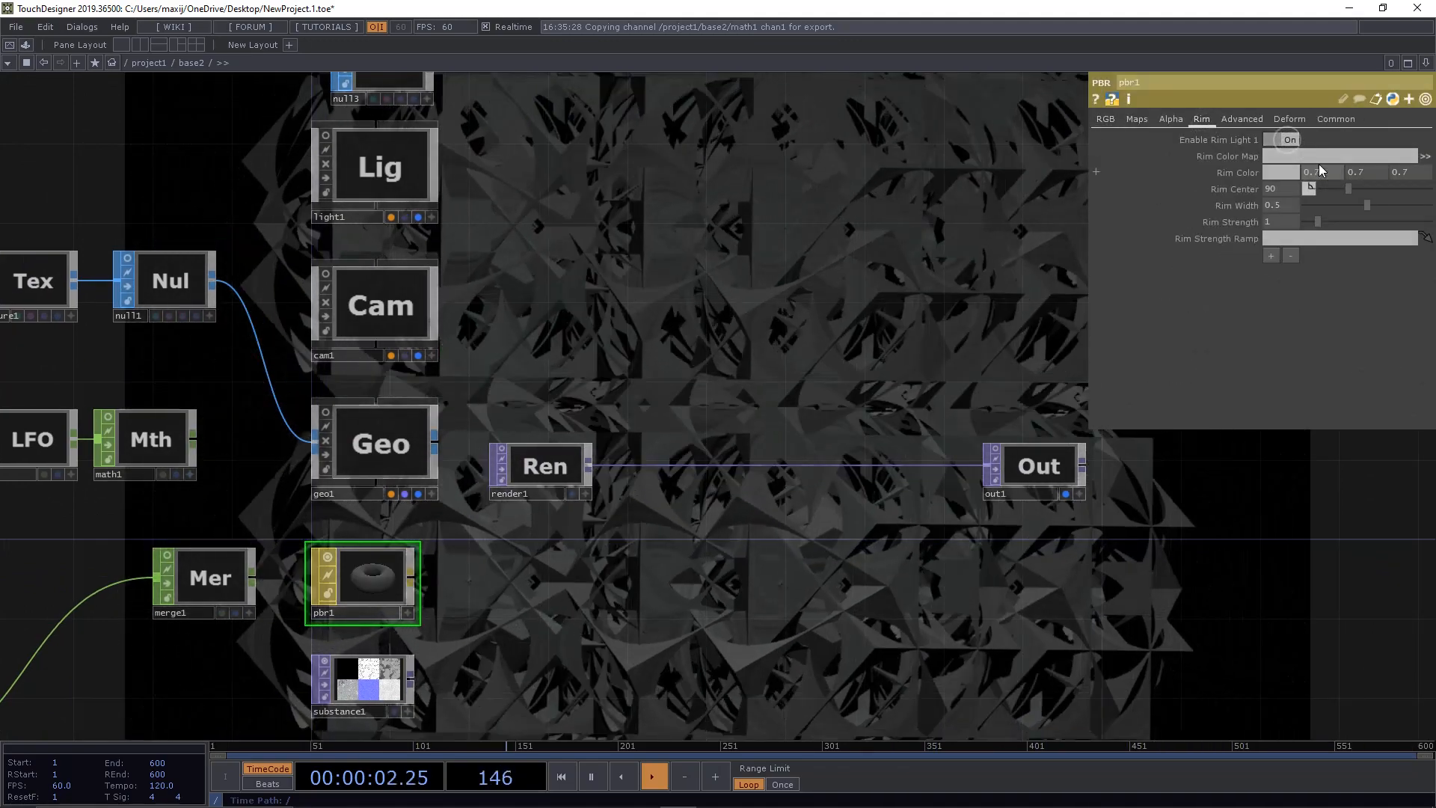
Step: Set pbr1's Rim Color to the RGB values 1, 0 and 0.3
{"action": "left_click_drag", "start_coordinate": [1320, 168], "coordinate": [1161, 166]}
{"action": "type", "text": "1"}
{"action": "key", "text": "Tab"}
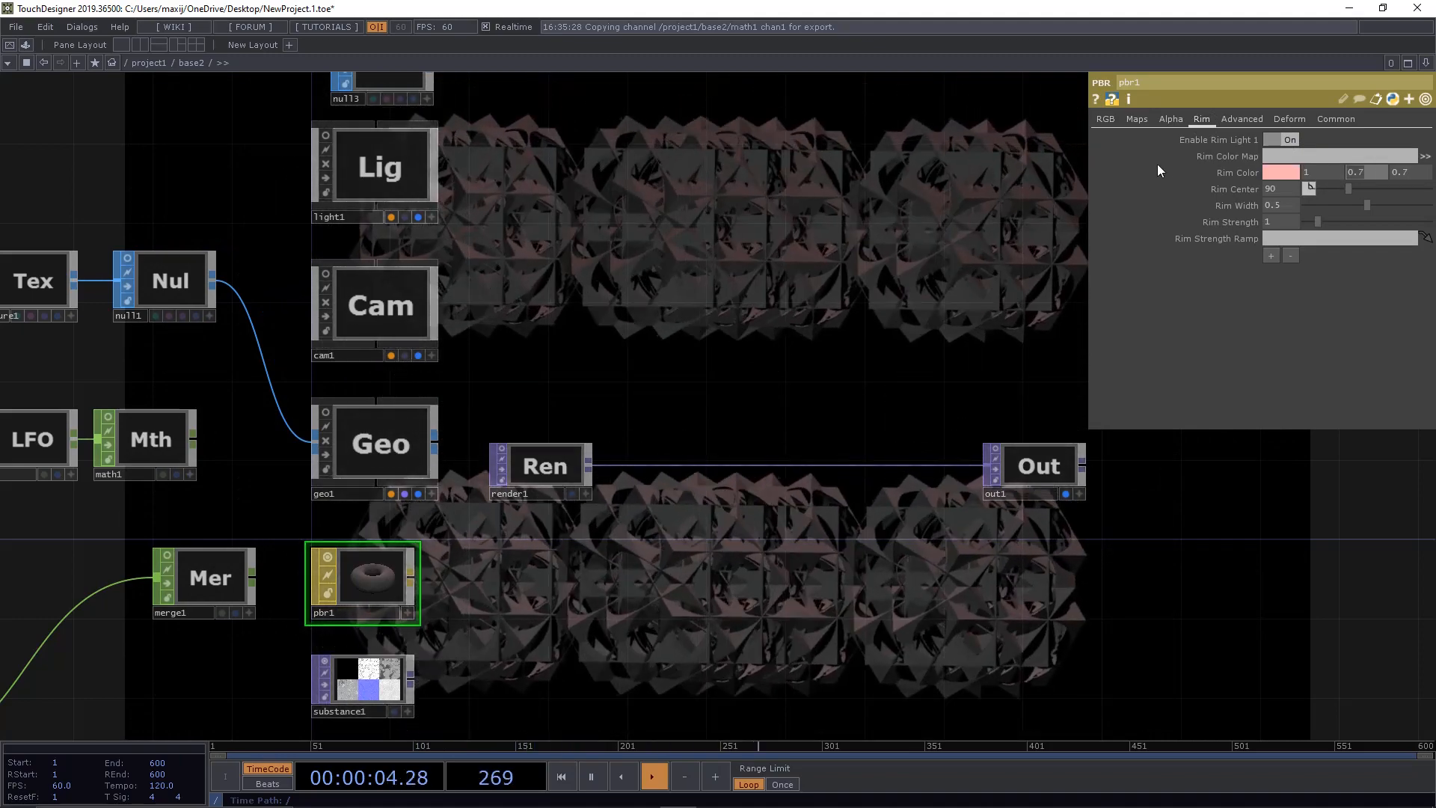
{"action": "type", "text": "0"}
{"action": "key", "text": "Tab"}
{"action": "type", "text": "0"}
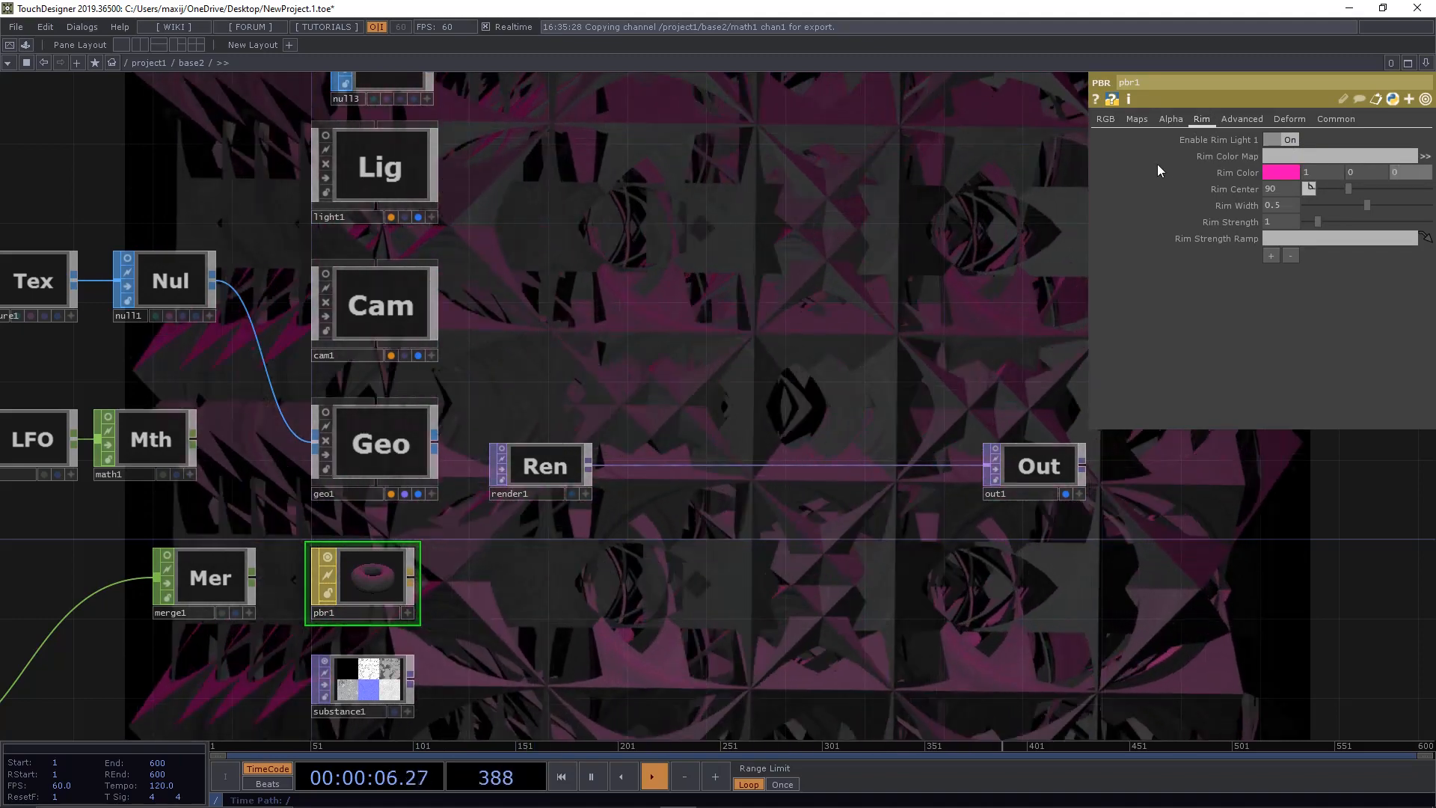
{"action": "type", "text": ".3"}
{"action": "key", "text": "Return"}
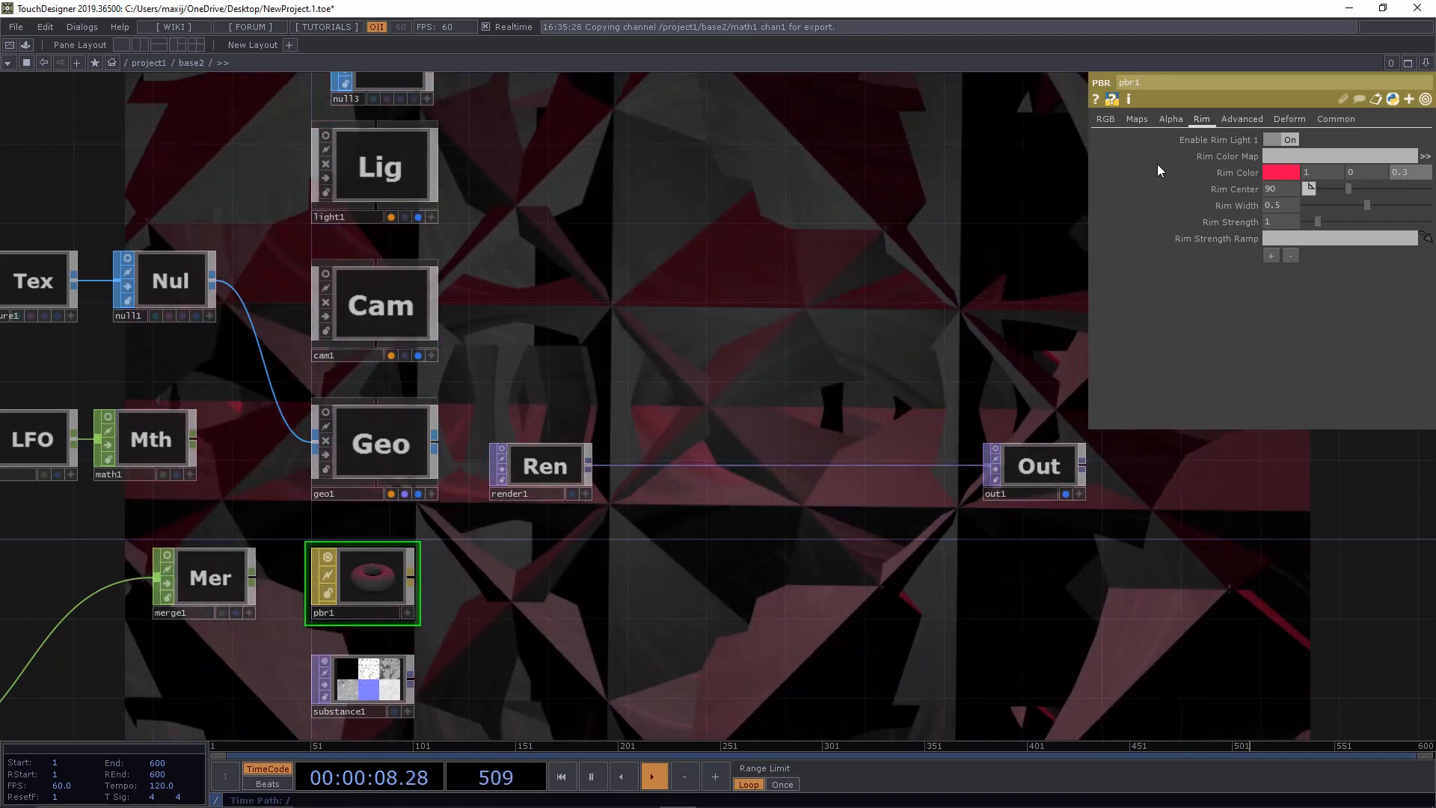
Step: Set pbr1's Base Color to the RGB values 1, 0 and 1
{"action": "left_click", "coordinate": [1111, 120]}
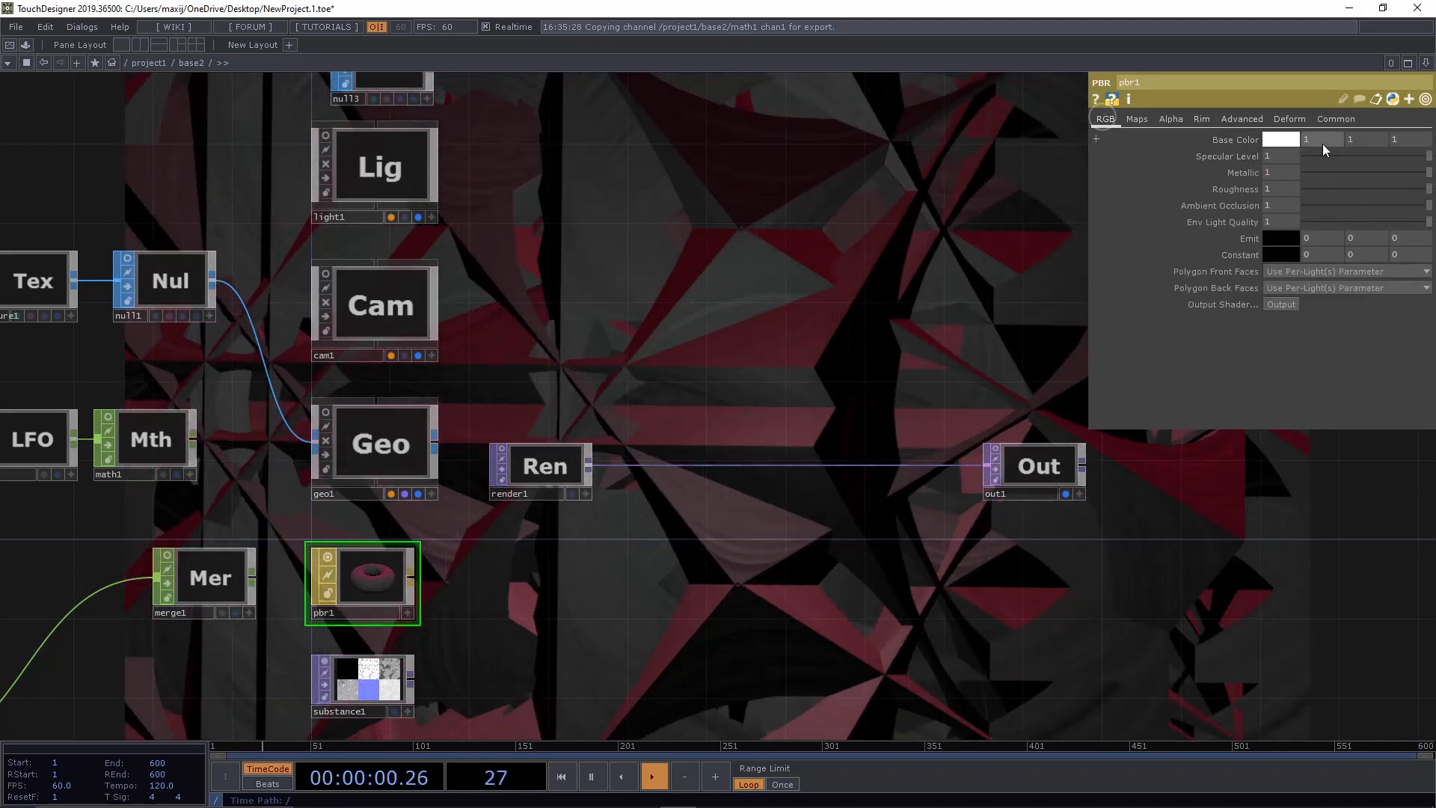
{"action": "type", "text": "0"}
{"action": "key", "text": "Tab"}
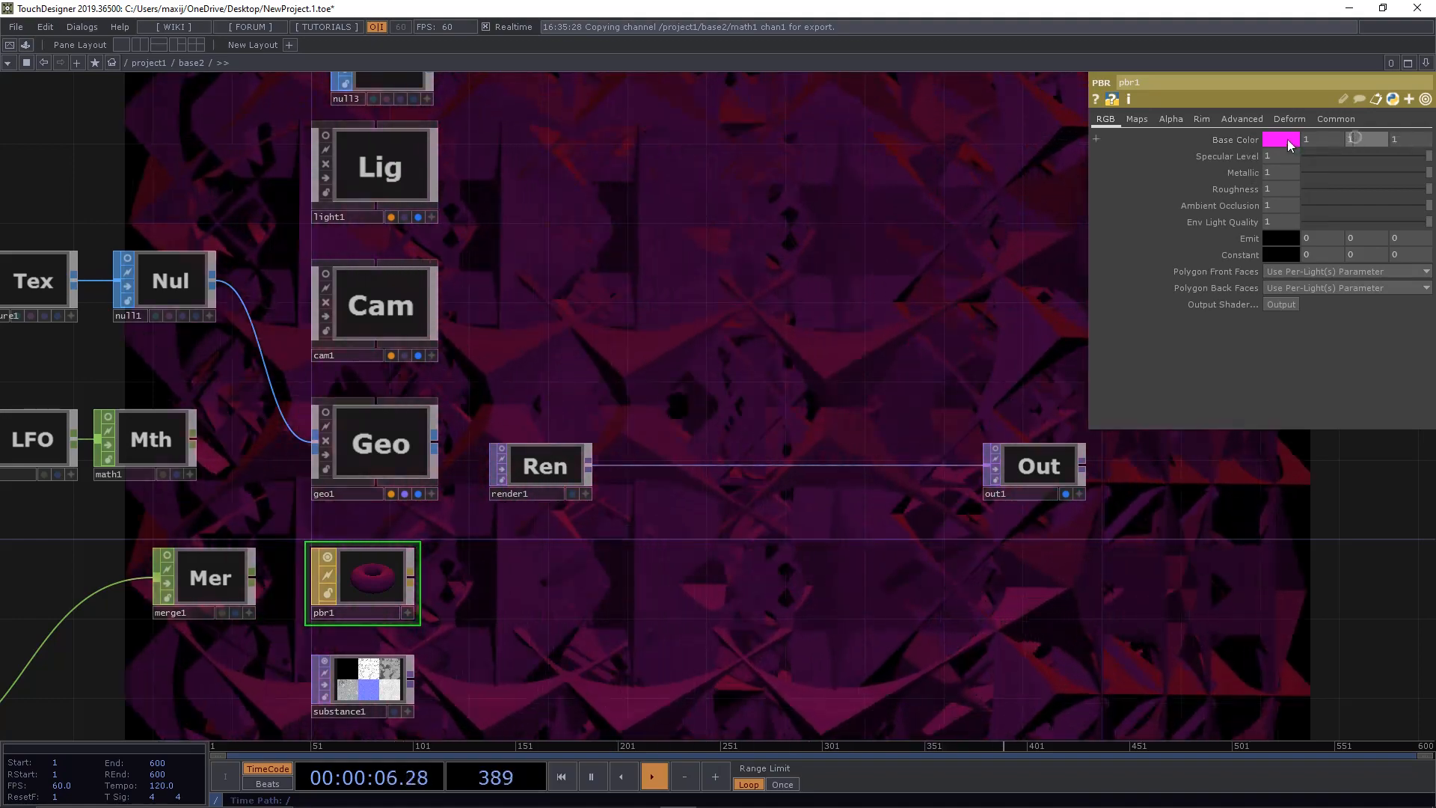
{"action": "key", "text": "Return"}
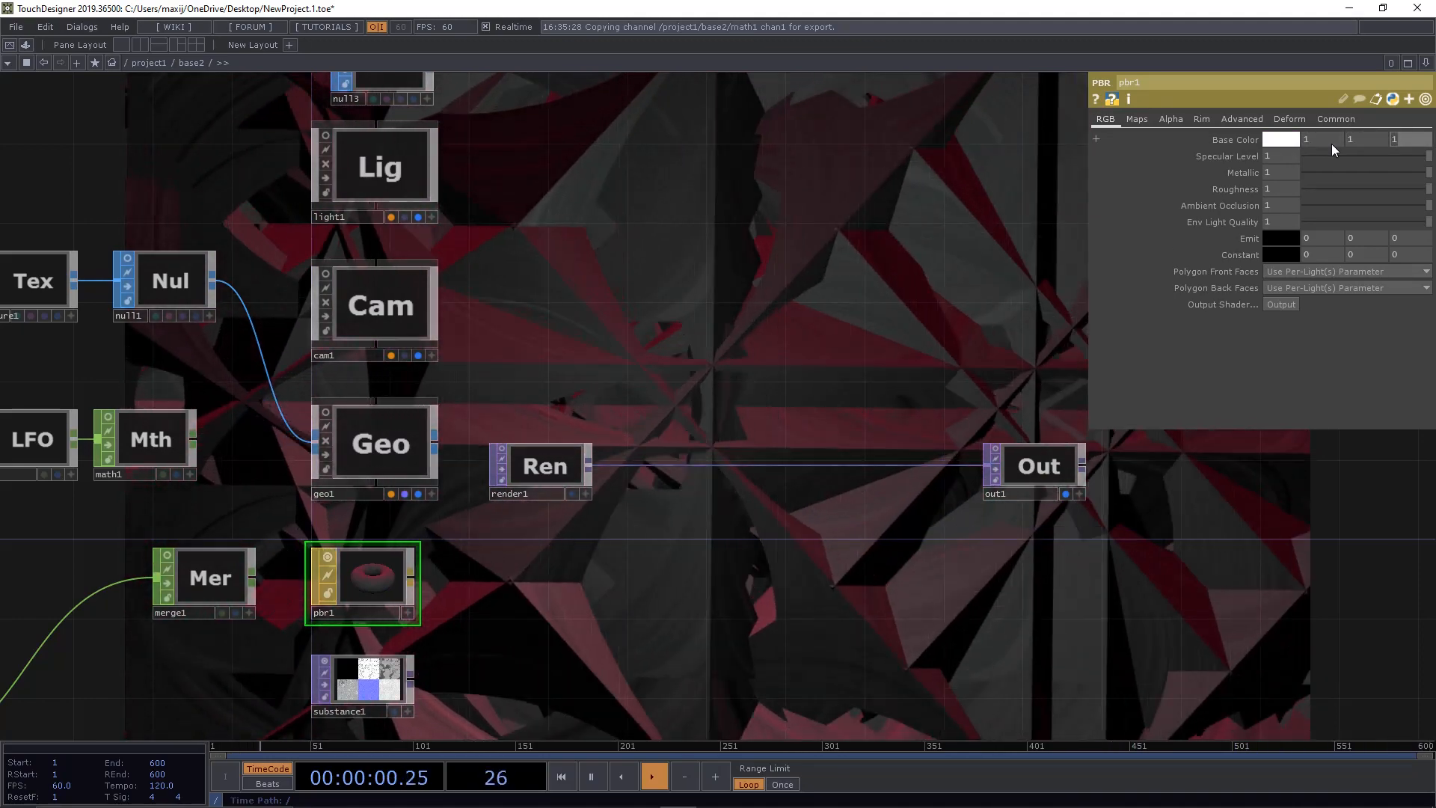
{"action": "left_click_drag", "start_coordinate": [1359, 141], "coordinate": [1301, 134]}
{"action": "type", "text": "0"}
{"action": "key", "text": "Return"}
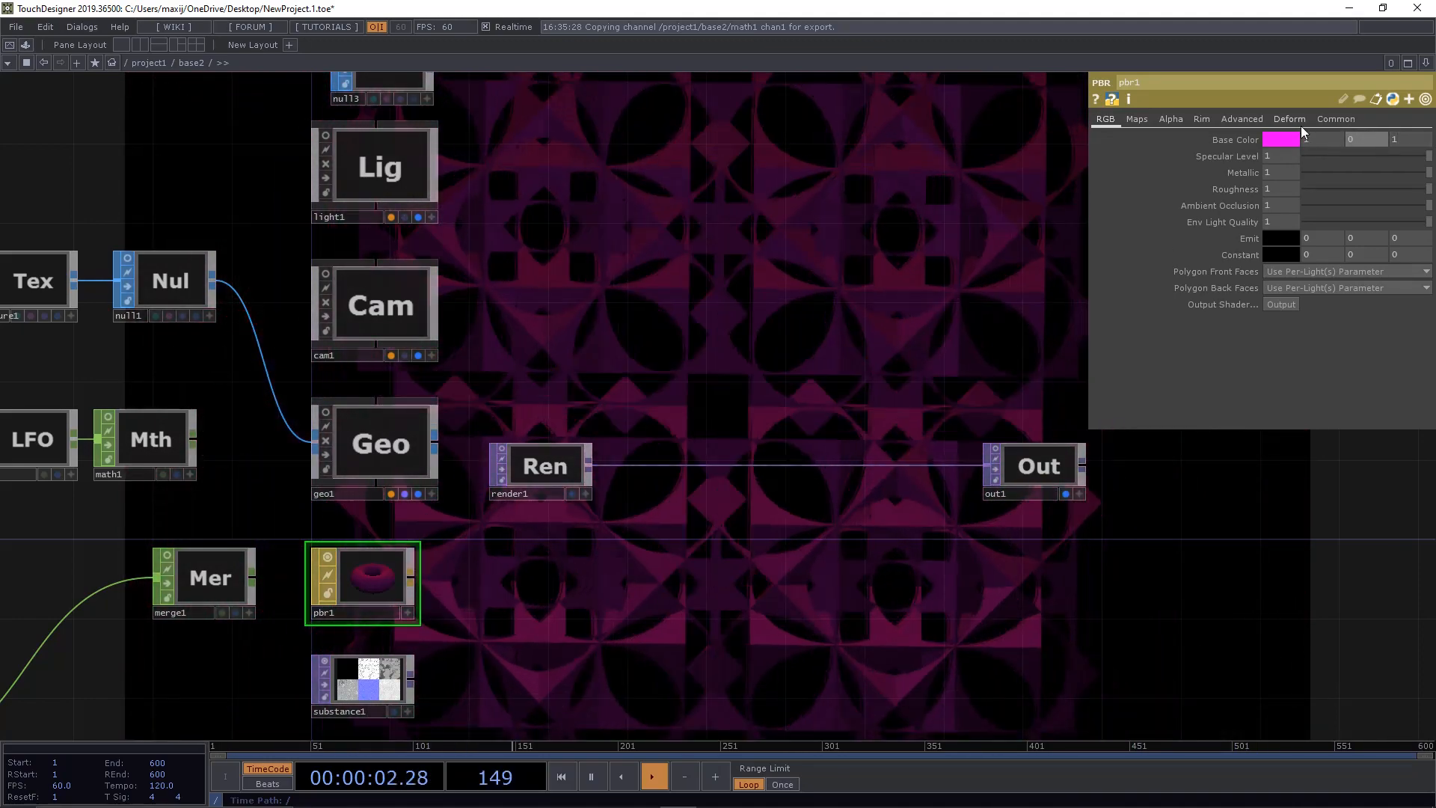
Step: Switch cam1's Projection back to Perspective
{"action": "left_click_drag", "start_coordinate": [1030, 285], "coordinate": [625, 287]}
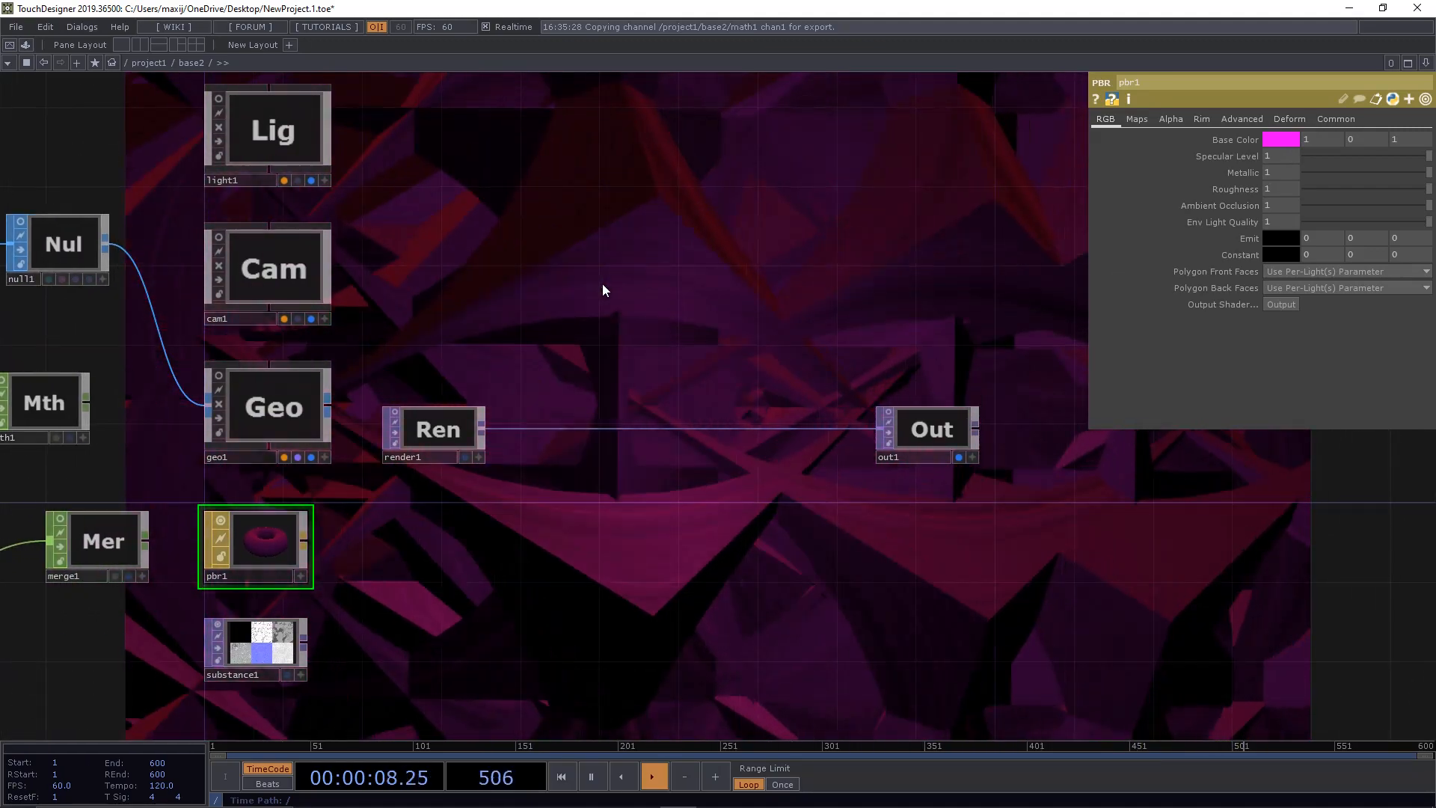
{"action": "left_click_drag", "start_coordinate": [604, 286], "coordinate": [867, 428]}
{"action": "left_click", "coordinate": [563, 402]}
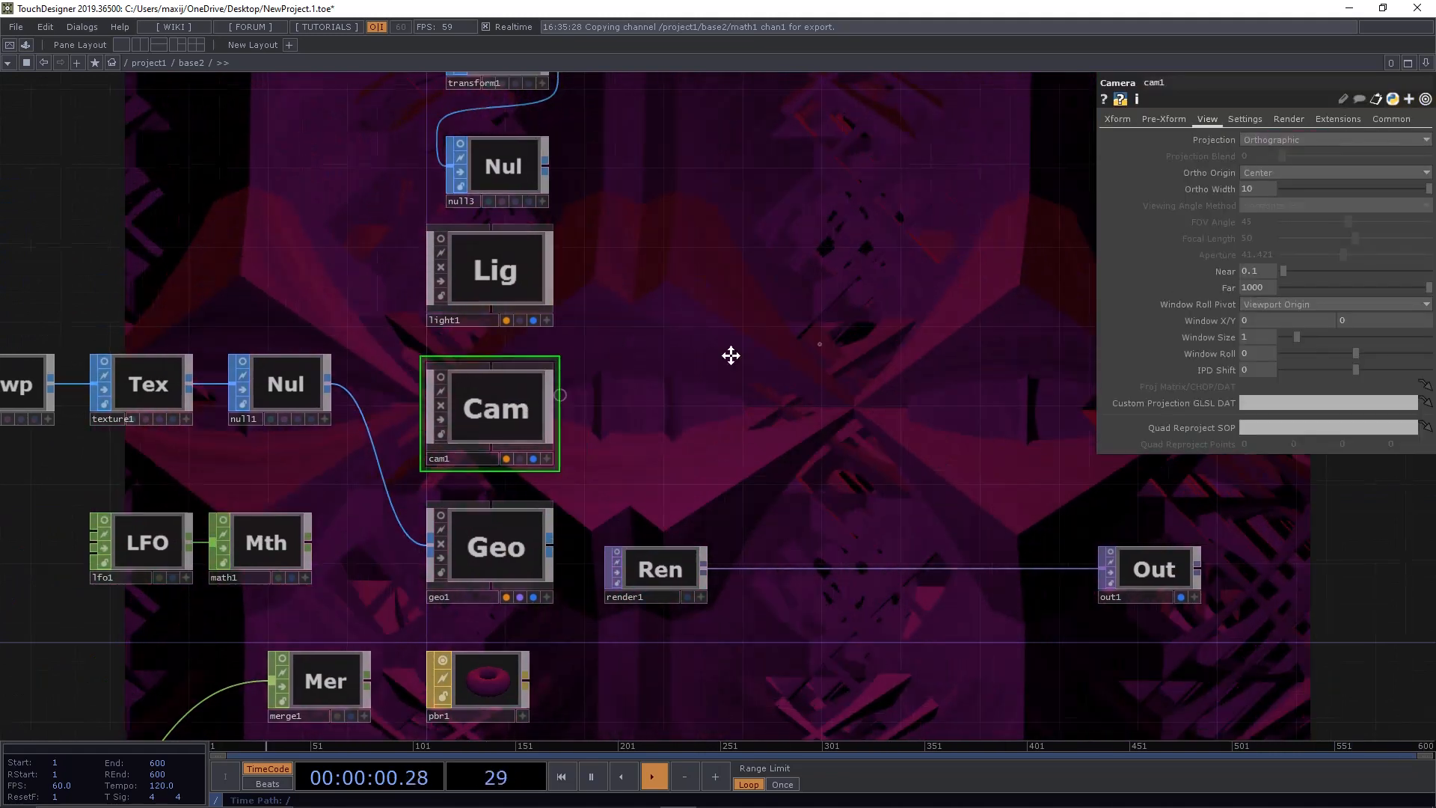
{"action": "left_click", "coordinate": [1270, 141]}
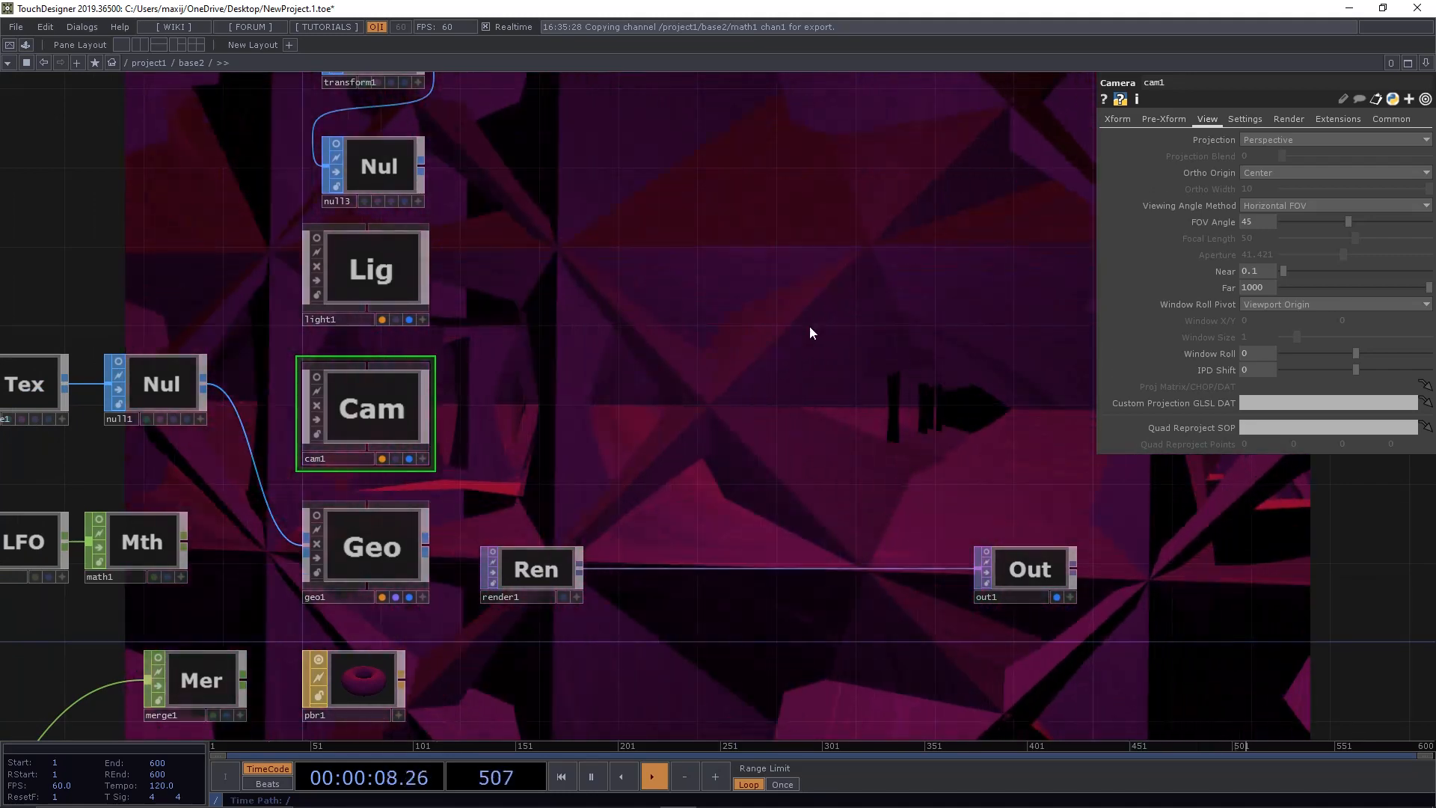
{"action": "left_click_drag", "start_coordinate": [875, 422], "coordinate": [841, 321]}
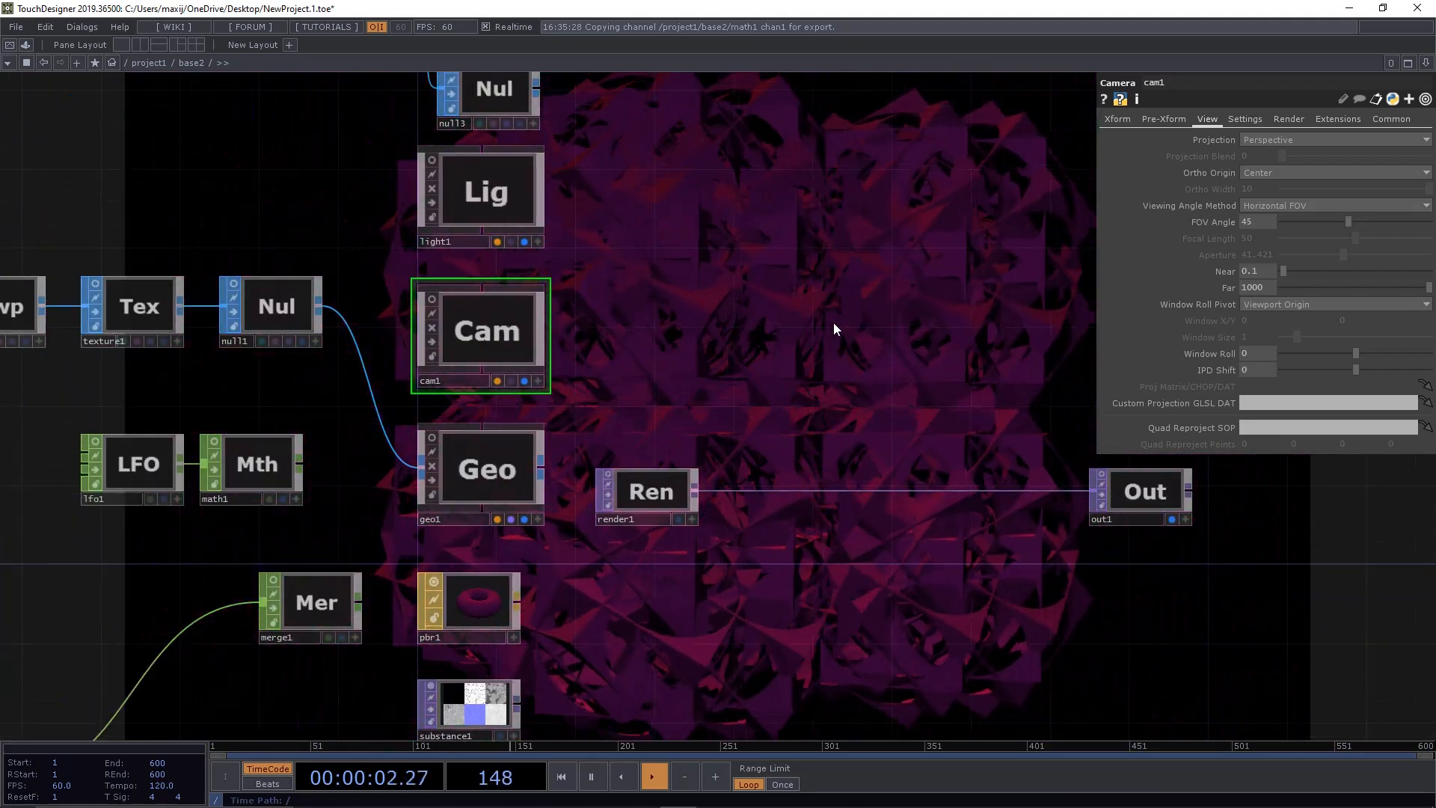
Step: Bypass lfo1 and reset geo1's Uniform Scale to 1
{"action": "left_click_drag", "start_coordinate": [658, 314], "coordinate": [1027, 362]}
{"action": "left_click_drag", "start_coordinate": [622, 238], "coordinate": [991, 431]}
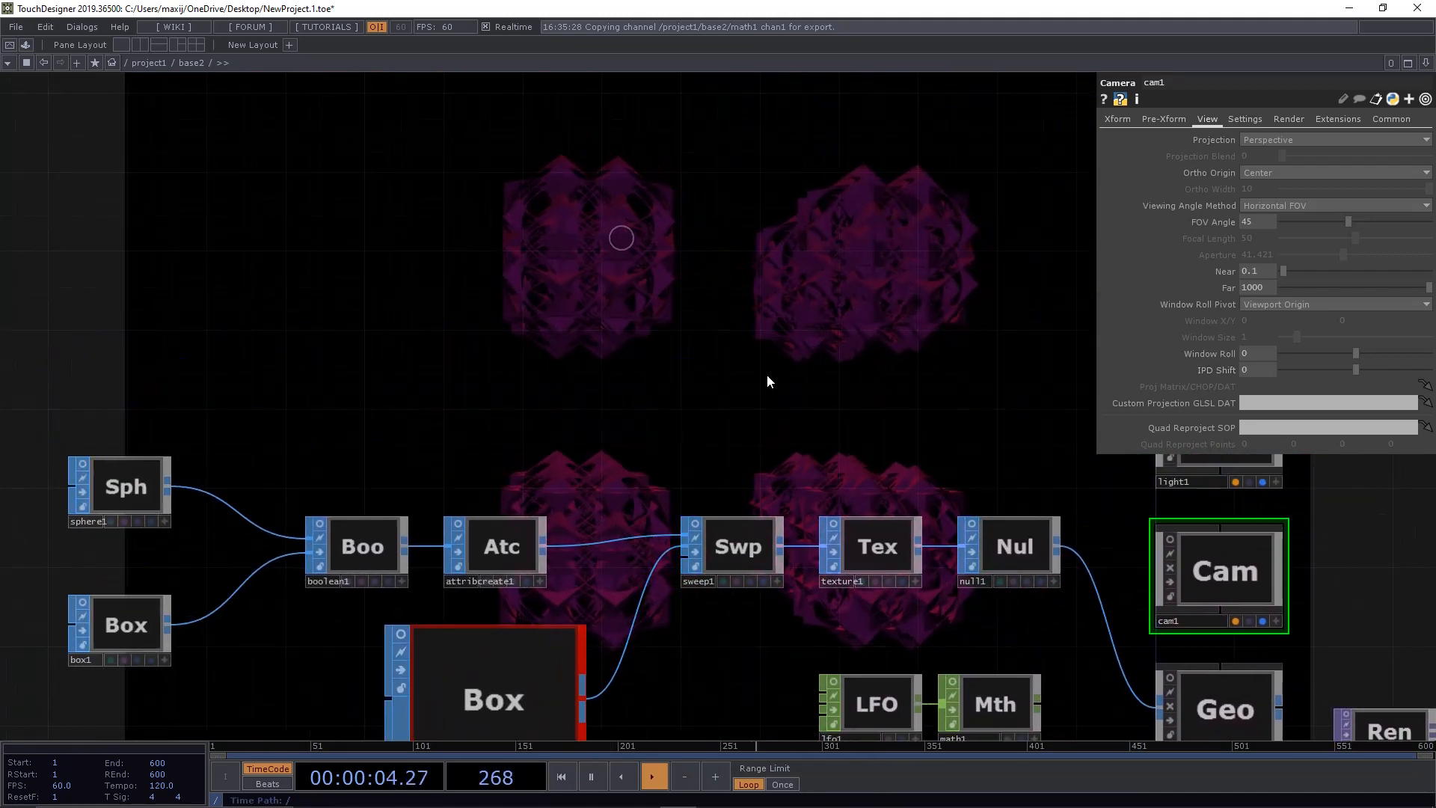
{"action": "key", "text": "p"}
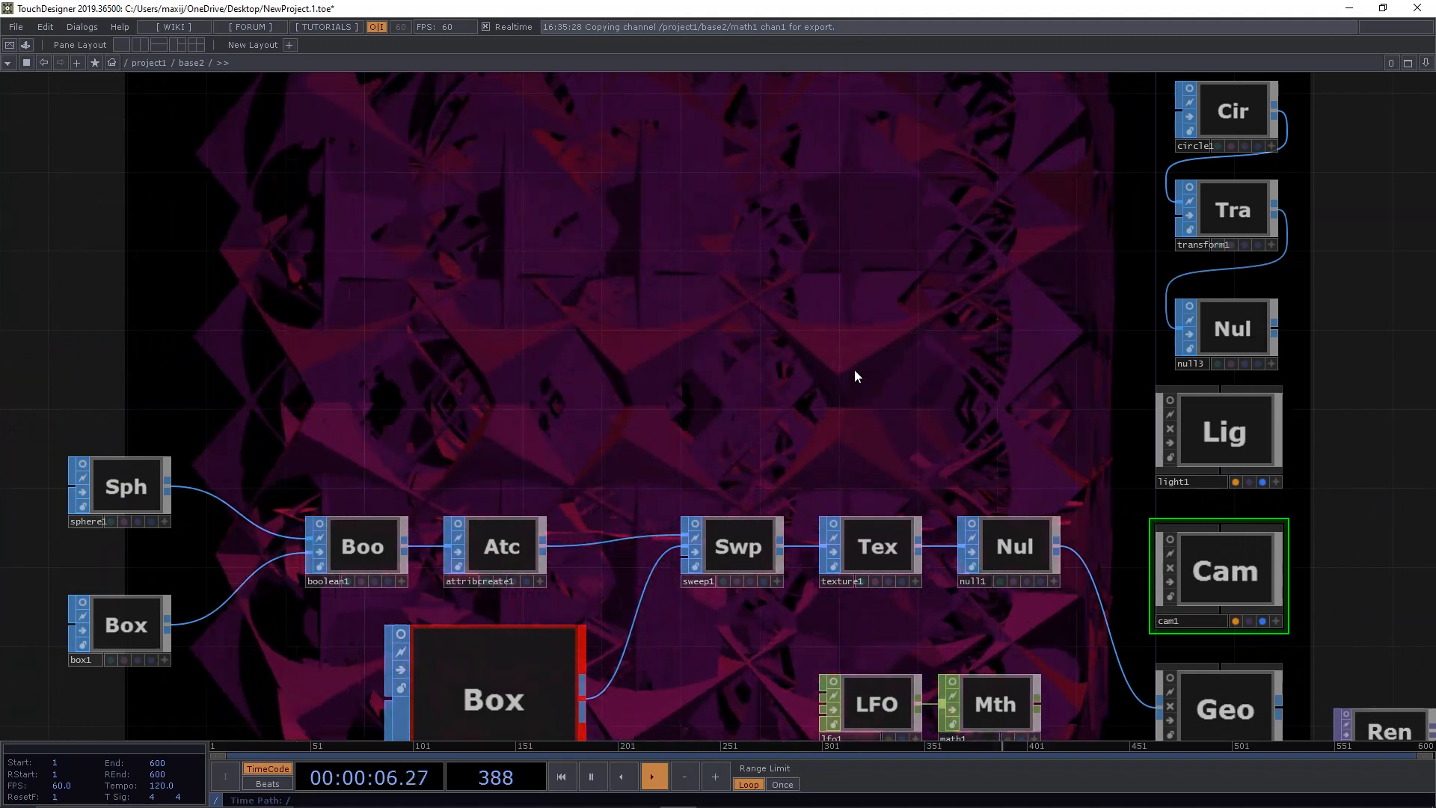
{"action": "left_click_drag", "start_coordinate": [857, 374], "coordinate": [631, 262]}
{"action": "left_click_drag", "start_coordinate": [625, 311], "coordinate": [647, 476]}
{"action": "left_click_drag", "start_coordinate": [748, 366], "coordinate": [753, 270]}
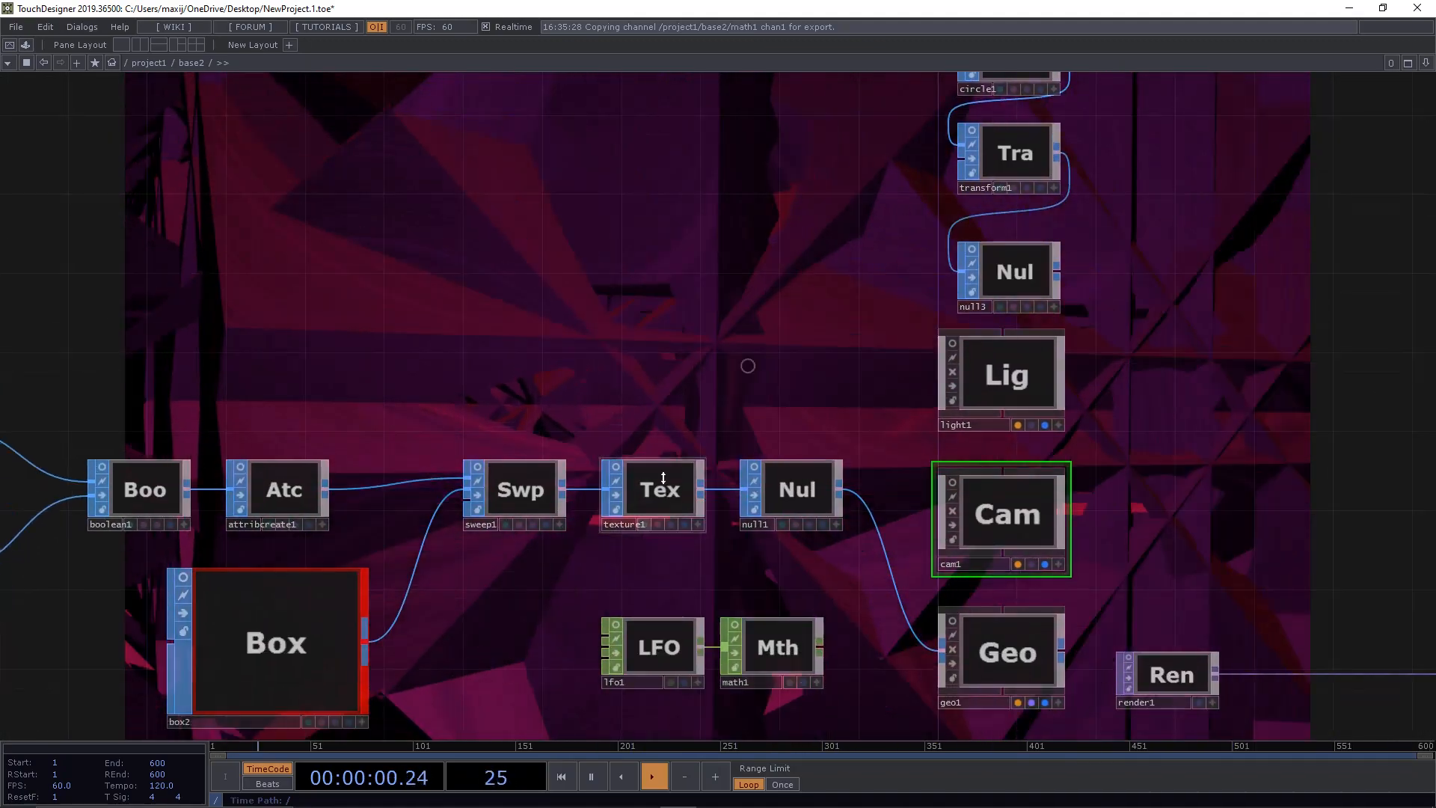
{"action": "left_click", "coordinate": [617, 656]}
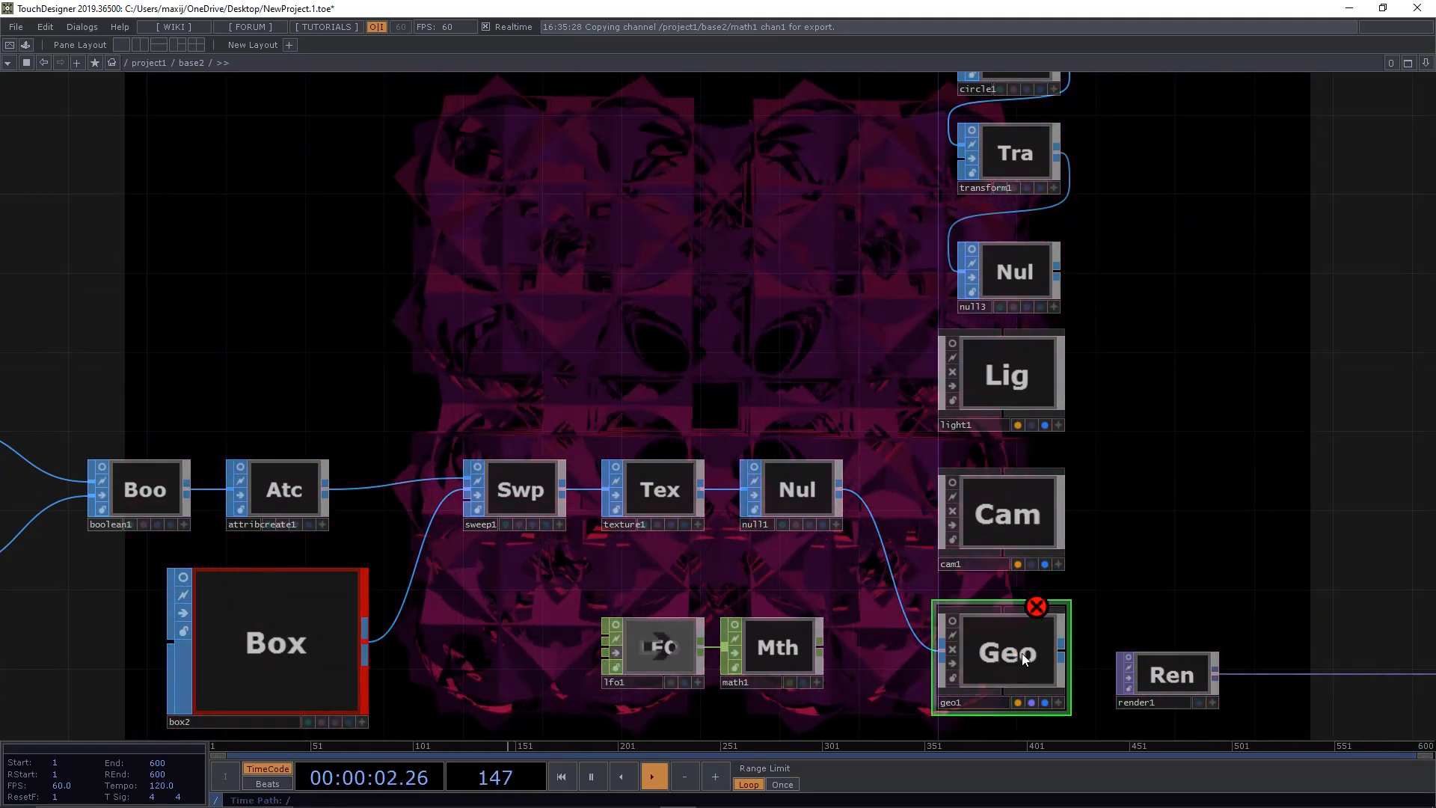
{"action": "key", "text": "p"}
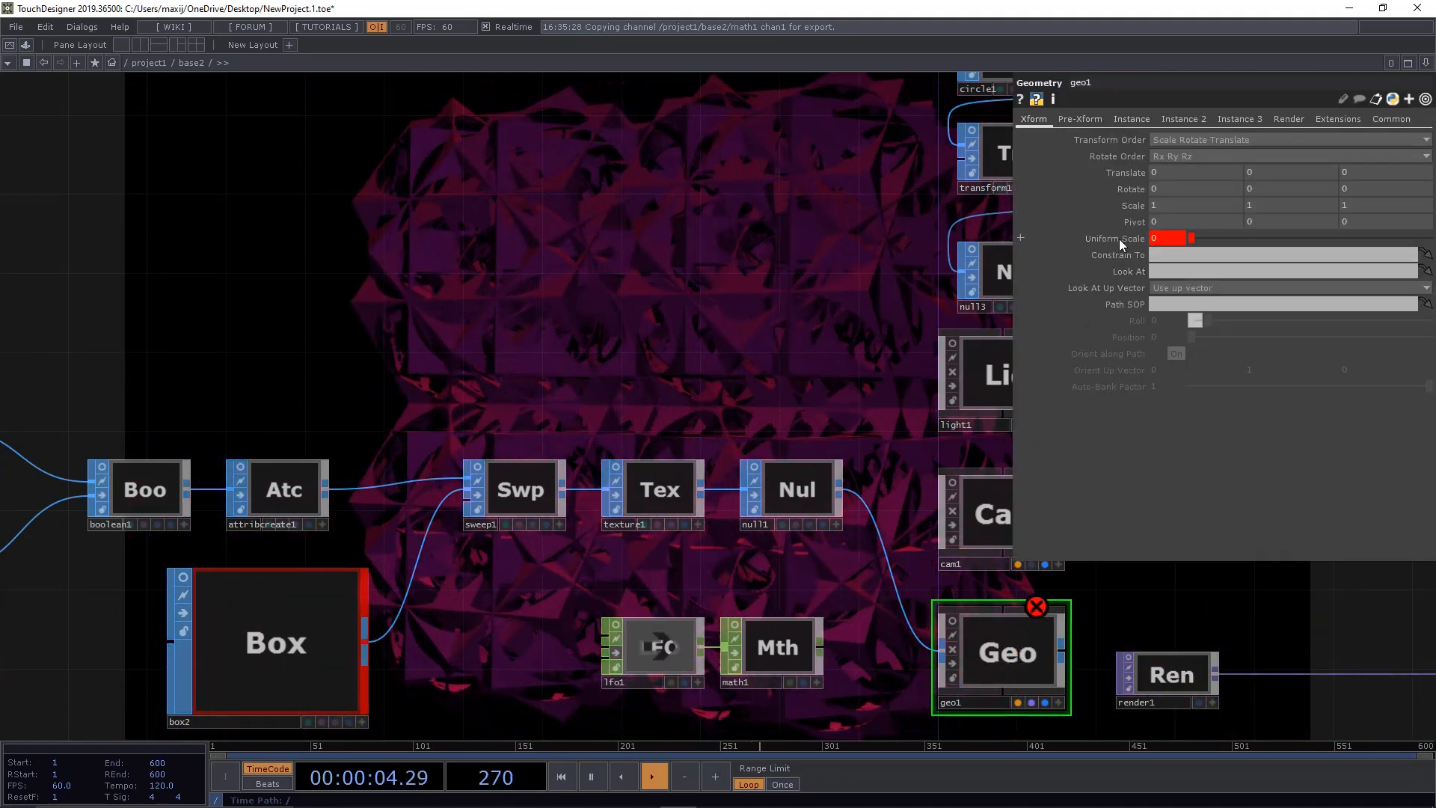
{"action": "left_click", "coordinate": [1114, 242]}
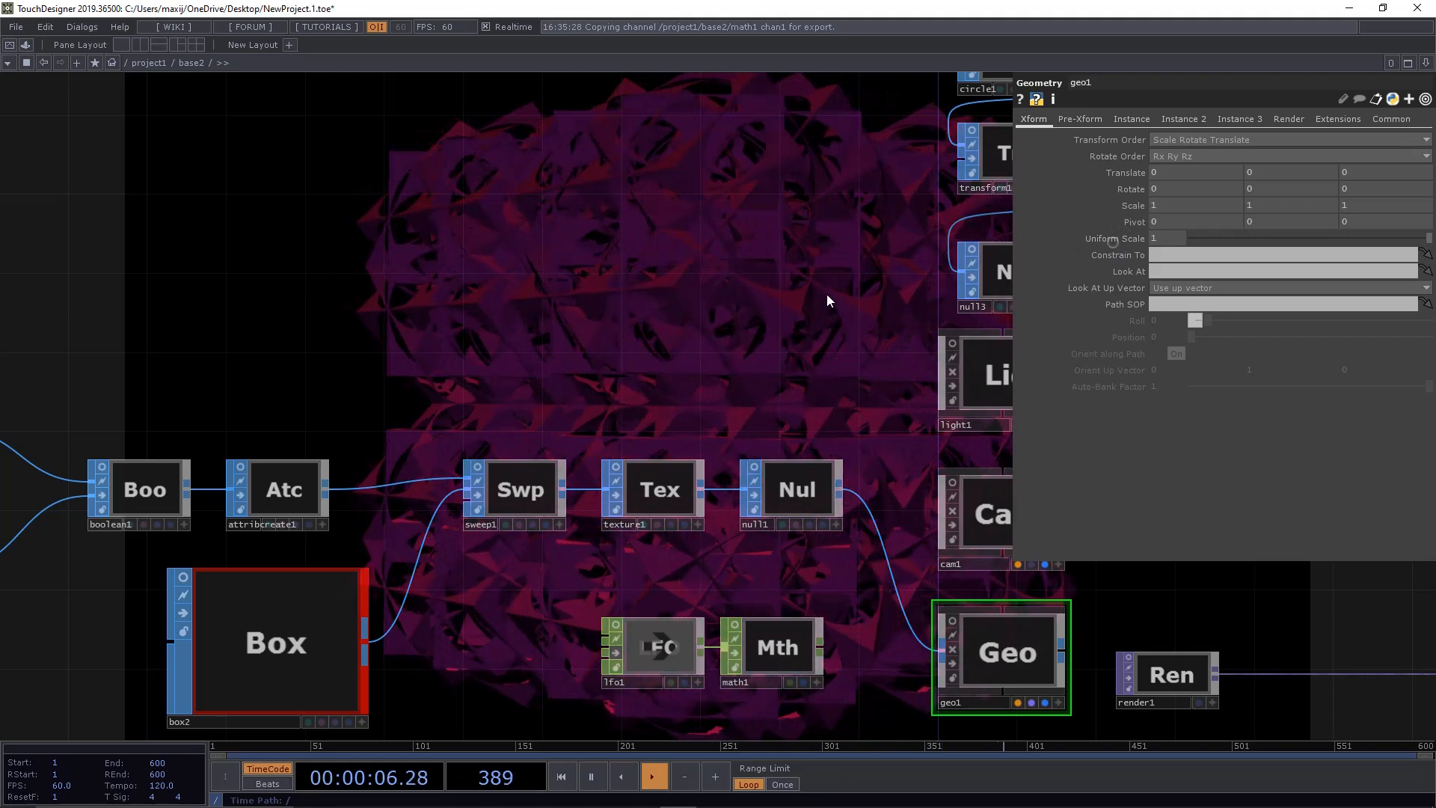
Step: Bypass circle1 and adjust cam1's Z rotation to about -1
{"action": "left_click_drag", "start_coordinate": [826, 294], "coordinate": [492, 405]}
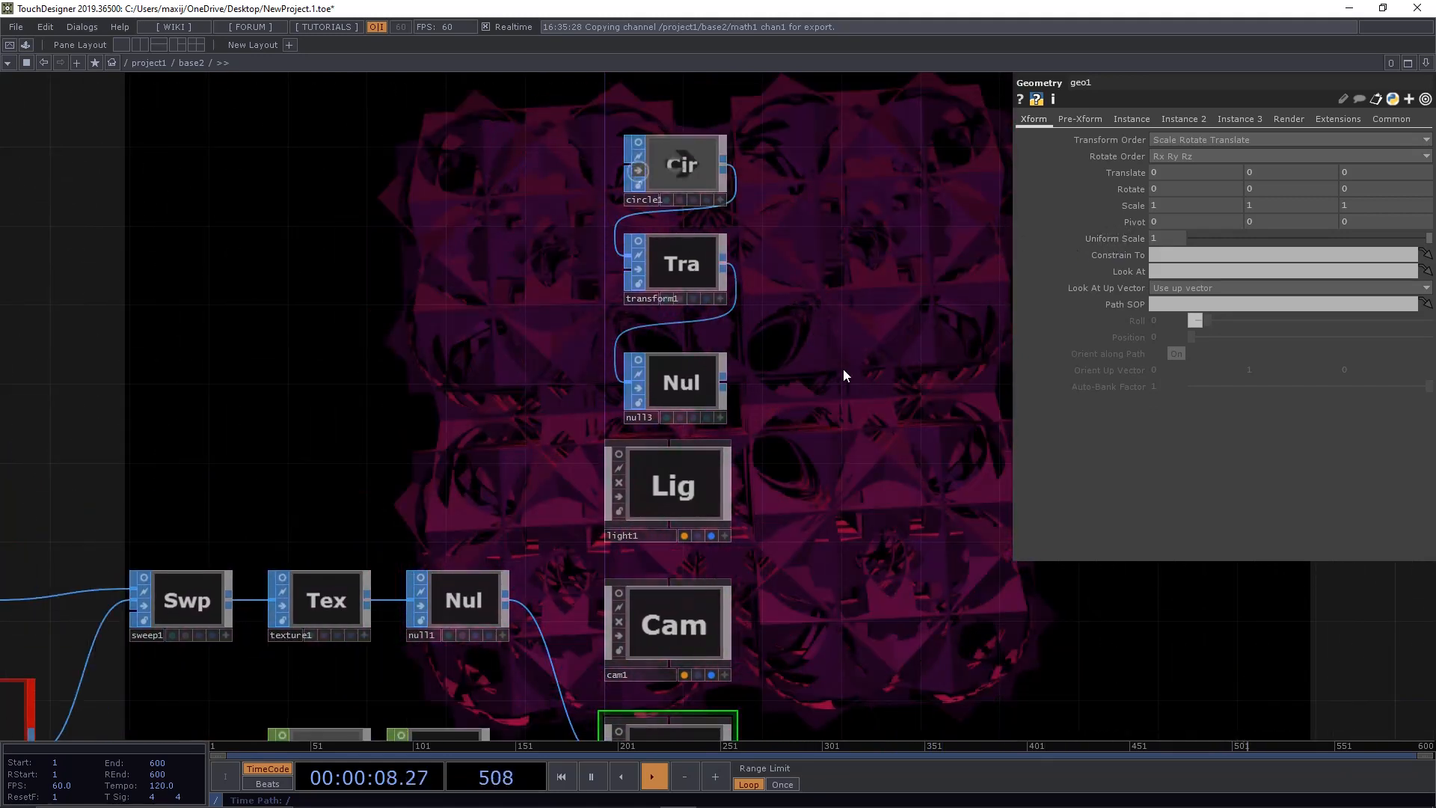
{"action": "left_click_drag", "start_coordinate": [842, 369], "coordinate": [715, 335]}
{"action": "left_click", "coordinate": [564, 584]}
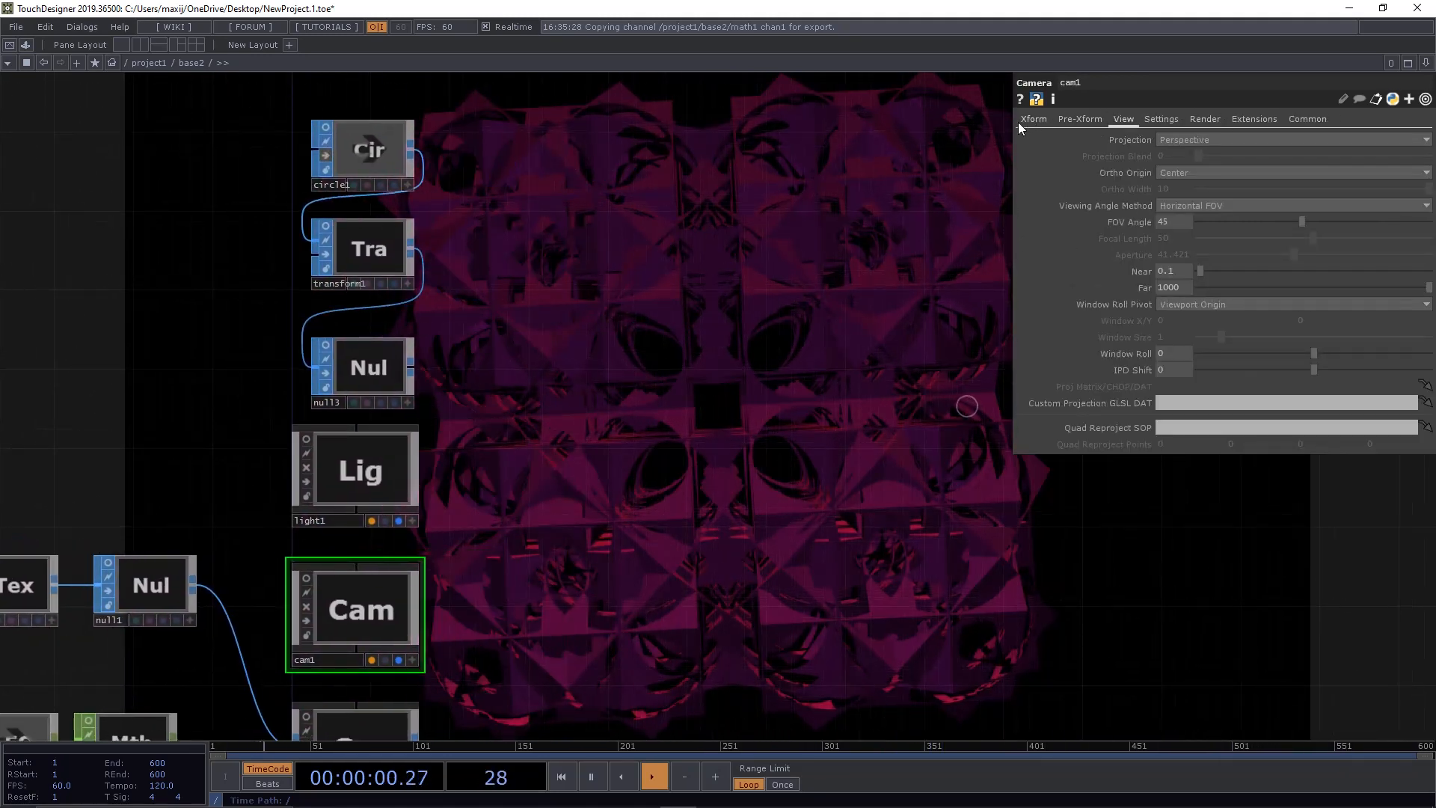
{"action": "middle_click_drag", "start_coordinate": [1370, 187], "coordinate": [1366, 177]}
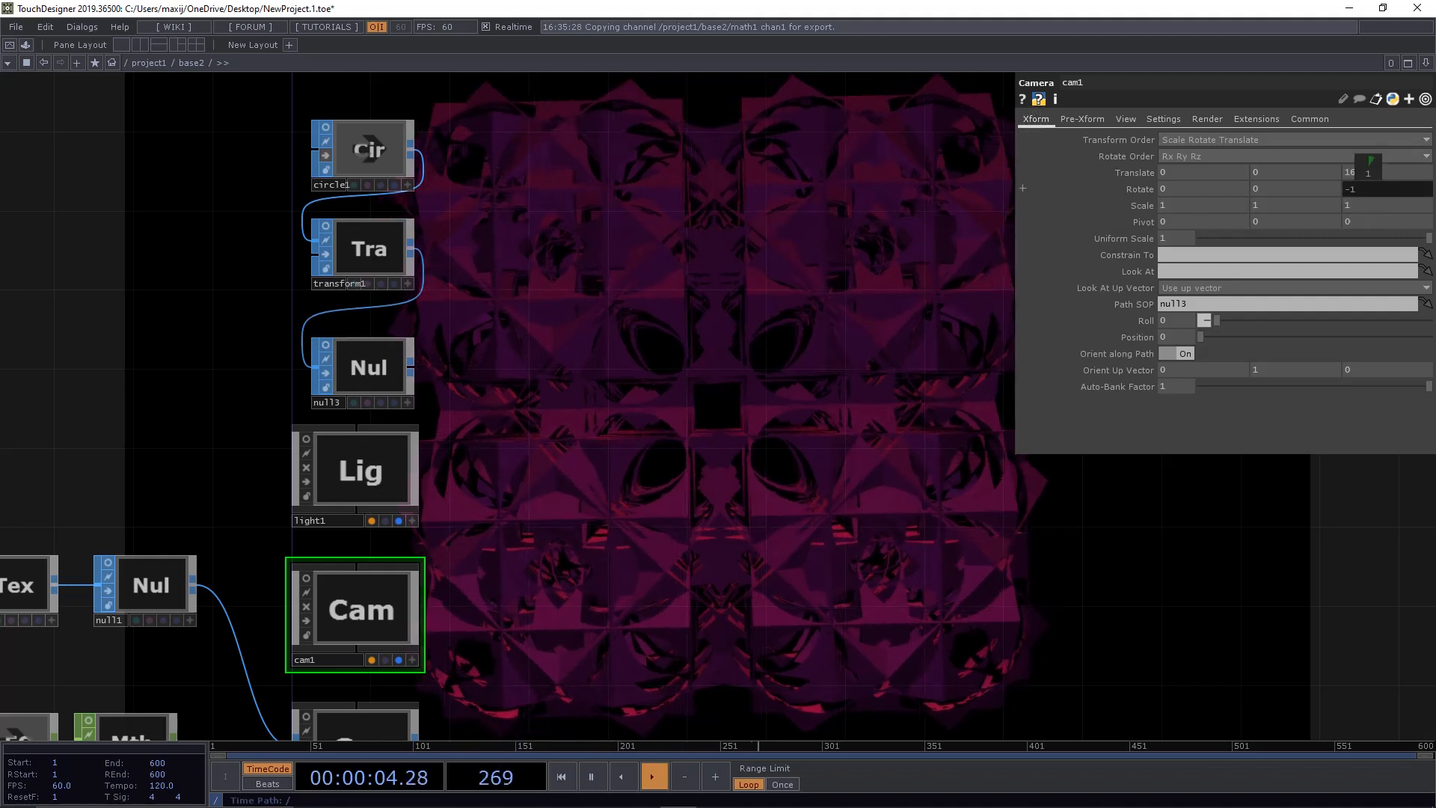
{"action": "left_click_drag", "start_coordinate": [953, 371], "coordinate": [555, 474]}
{"action": "key", "text": "p"}
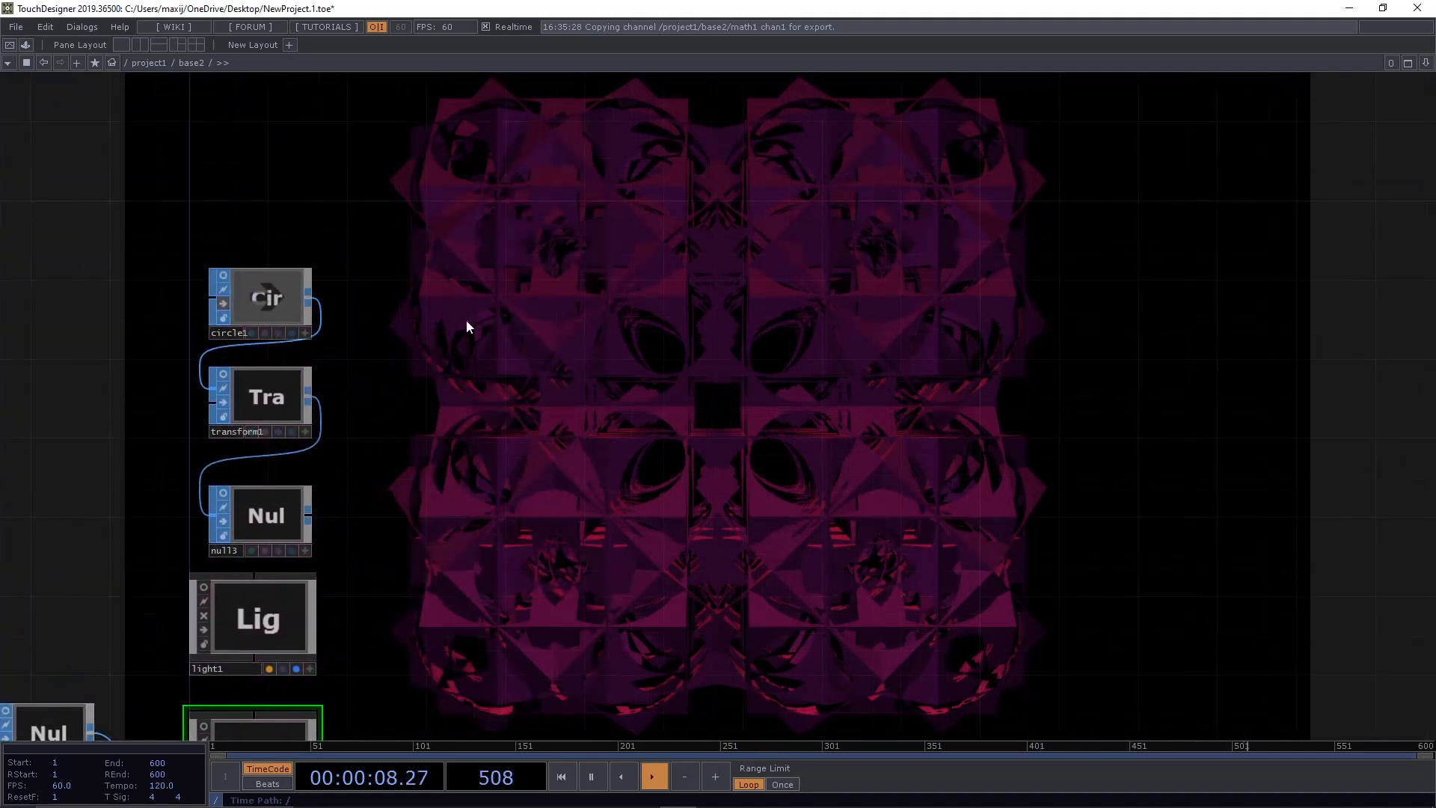
Step: Select box2 and examine its parameters and its place in the sweep network
{"action": "left_click_drag", "start_coordinate": [792, 506], "coordinate": [1404, 260]}
{"action": "left_click_drag", "start_coordinate": [599, 336], "coordinate": [812, 294]}
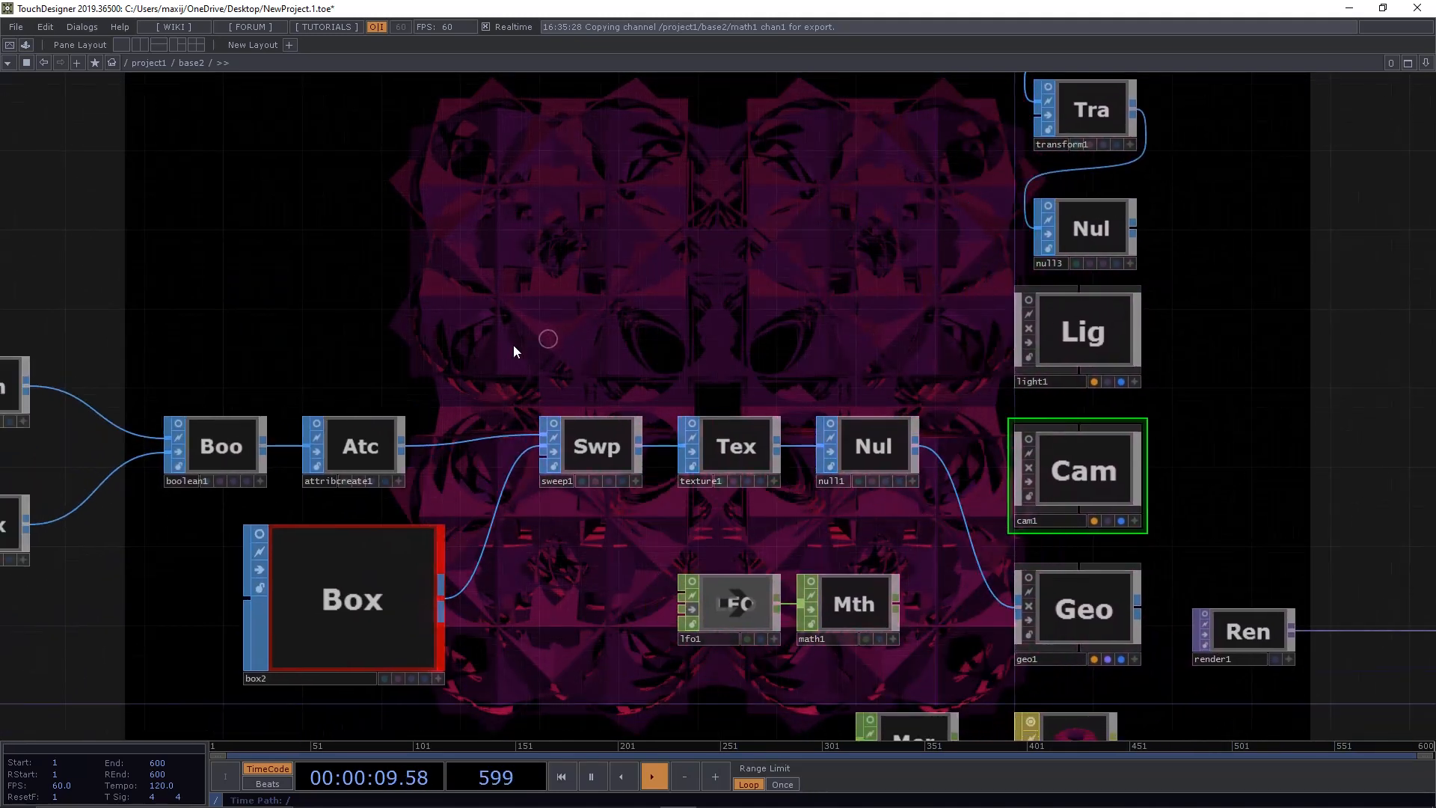
{"action": "left_click", "coordinate": [383, 577]}
{"action": "left_click_drag", "start_coordinate": [576, 343], "coordinate": [766, 280]}
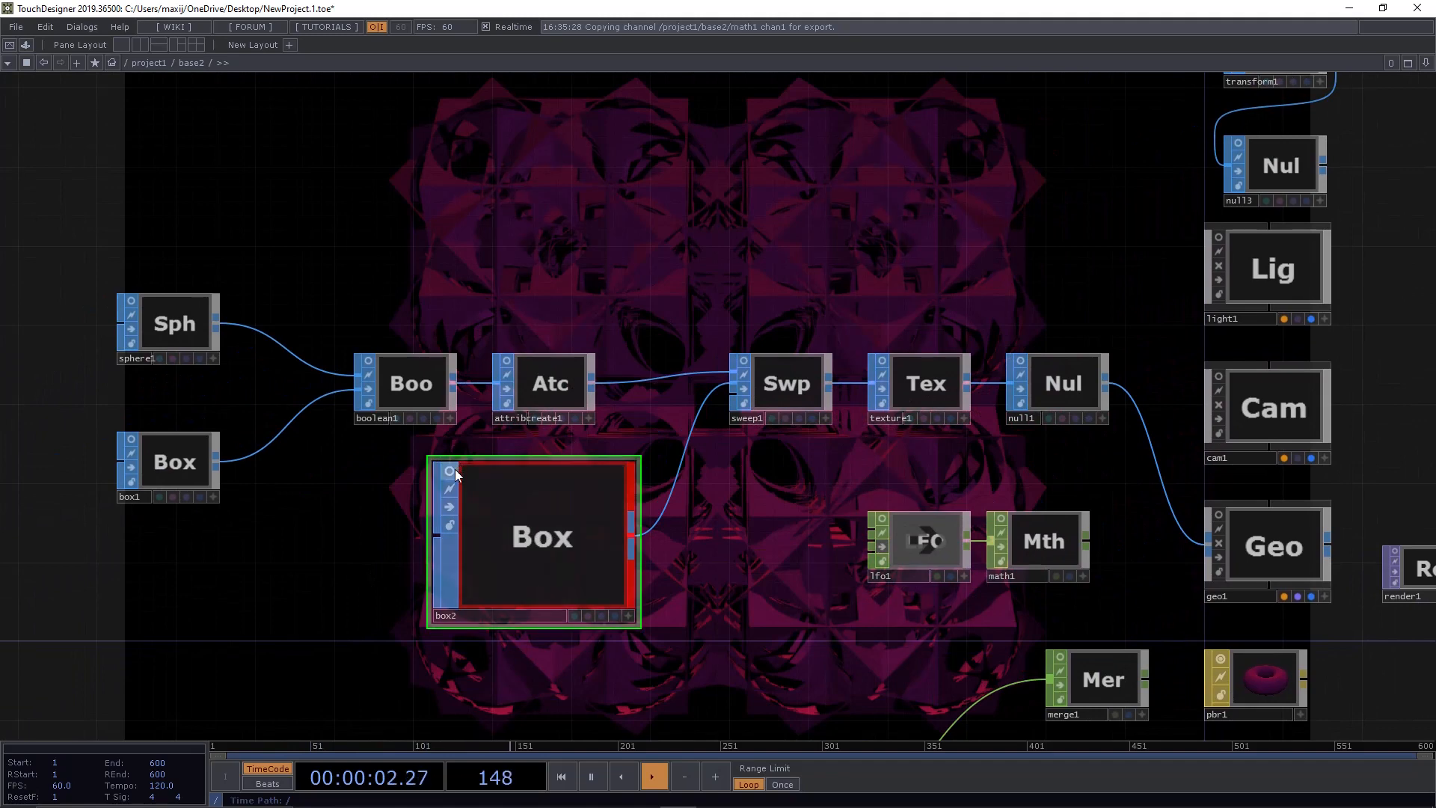
{"action": "key", "text": "p"}
{"action": "left_click_drag", "start_coordinate": [687, 441], "coordinate": [752, 514]}
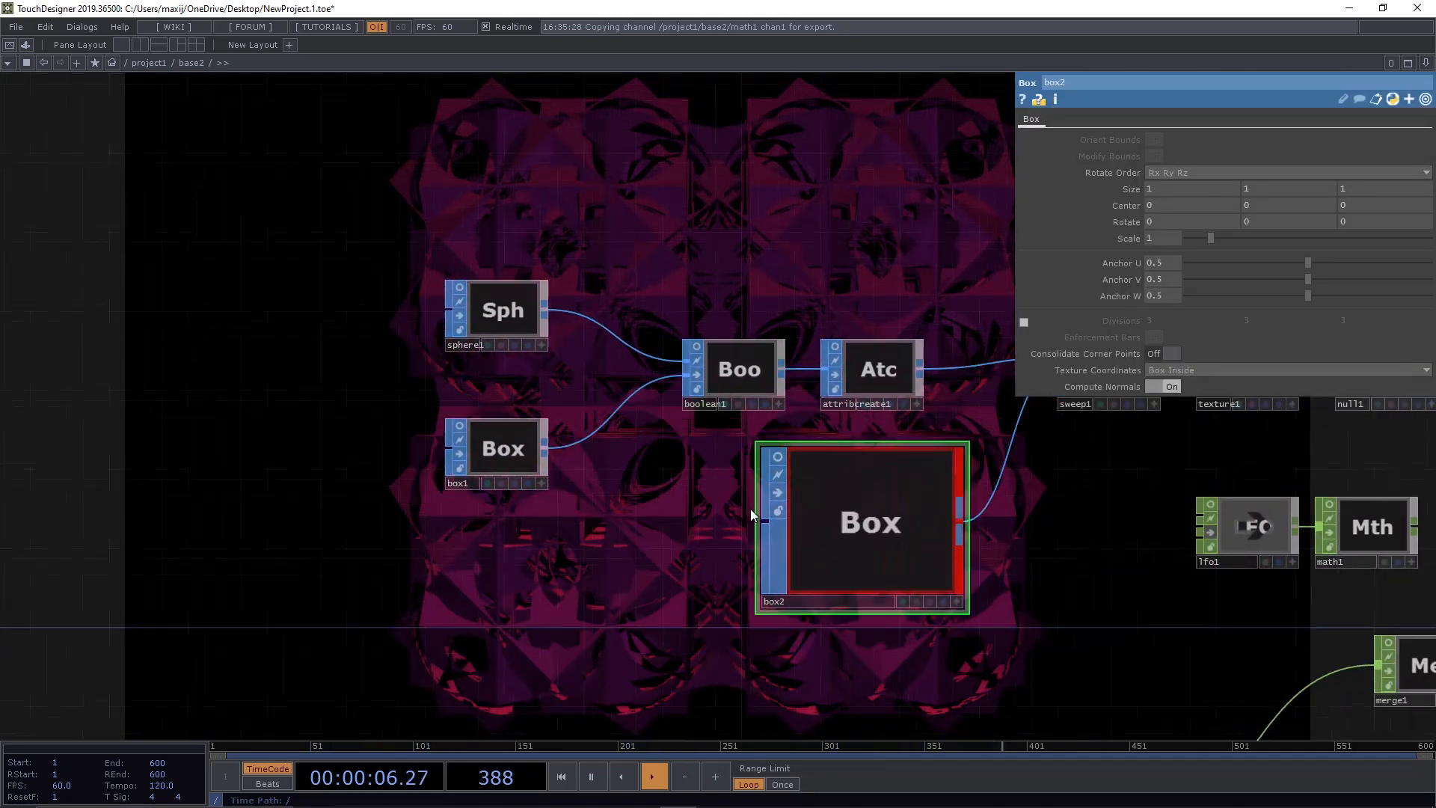
{"action": "left_click_drag", "start_coordinate": [692, 580], "coordinate": [863, 482]}
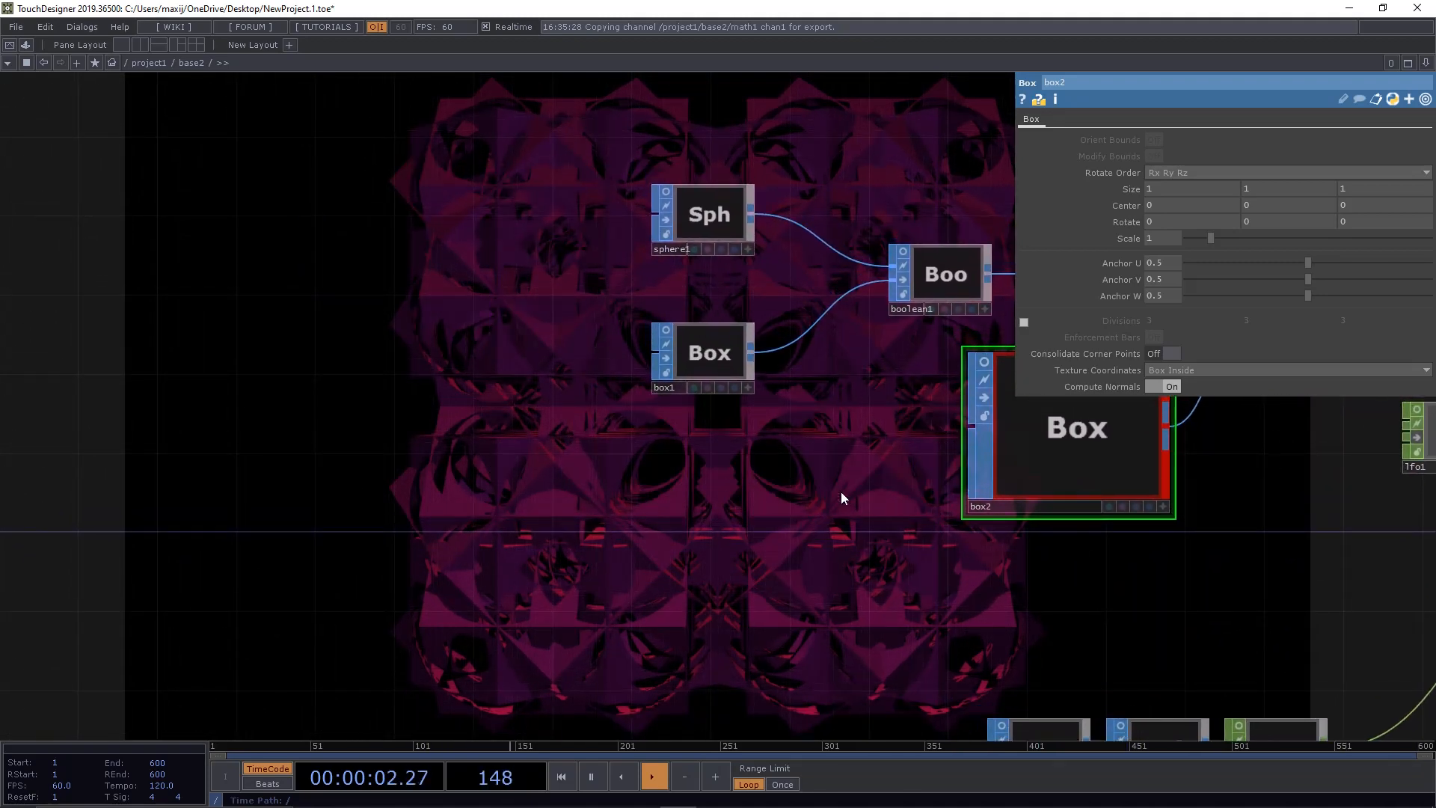
{"action": "left_click_drag", "start_coordinate": [835, 495], "coordinate": [757, 555]}
{"action": "left_click_drag", "start_coordinate": [859, 270], "coordinate": [664, 438]}
{"action": "left_click_drag", "start_coordinate": [887, 366], "coordinate": [647, 309]}
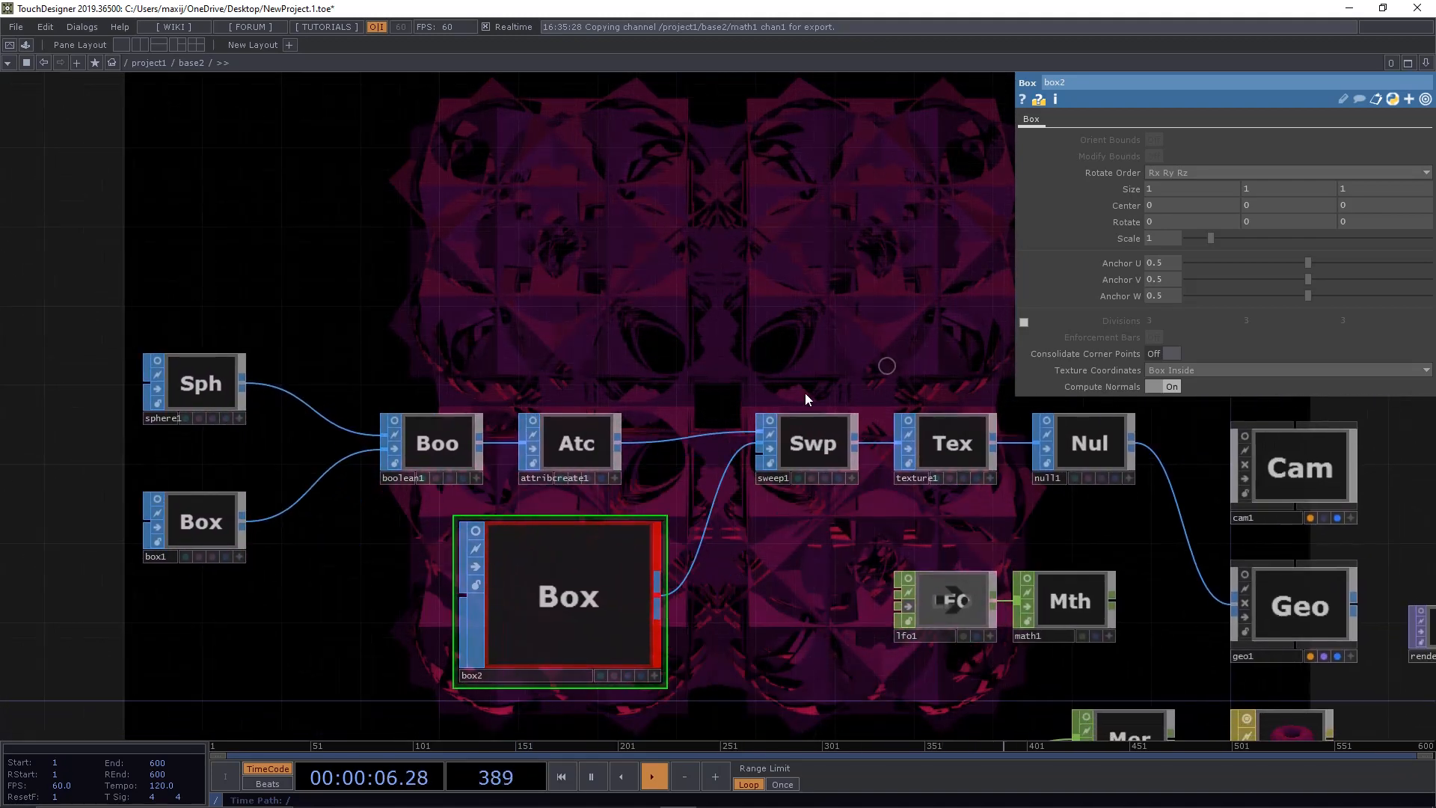
Step: Try raising sweep1's Scale to about 1.43, and undo the change
{"action": "left_click_drag", "start_coordinate": [848, 241], "coordinate": [826, 267]}
{"action": "mouse_move", "coordinate": [1391, 306]}
{"action": "left_mouse_down"}
{"action": "mouse_move", "coordinate": [1435, 300]}
{"action": "mouse_move", "coordinate": [1393, 302]}
{"action": "mouse_move", "coordinate": [1404, 298]}
{"action": "left_mouse_up"}
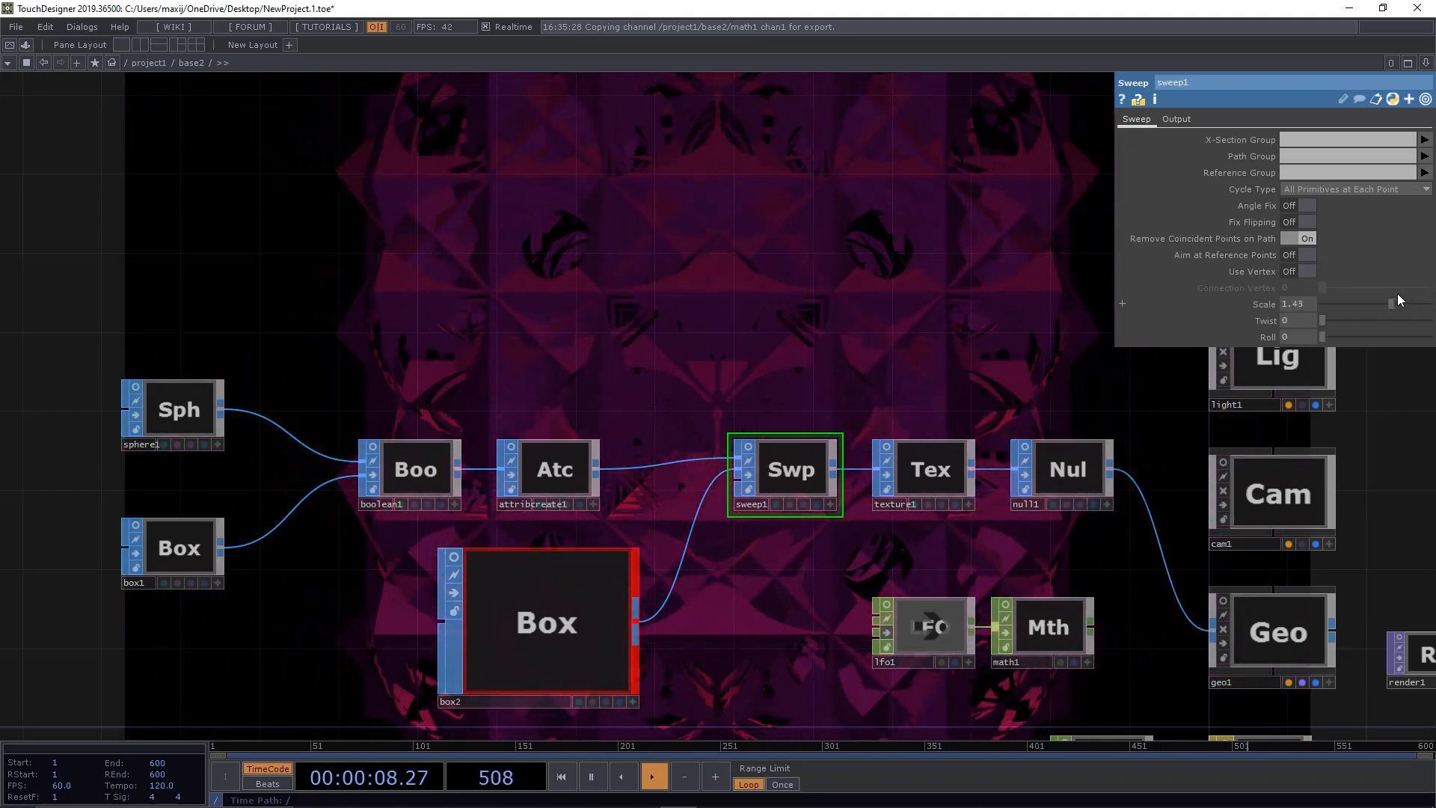
{"action": "key", "text": "ctrl+z"}
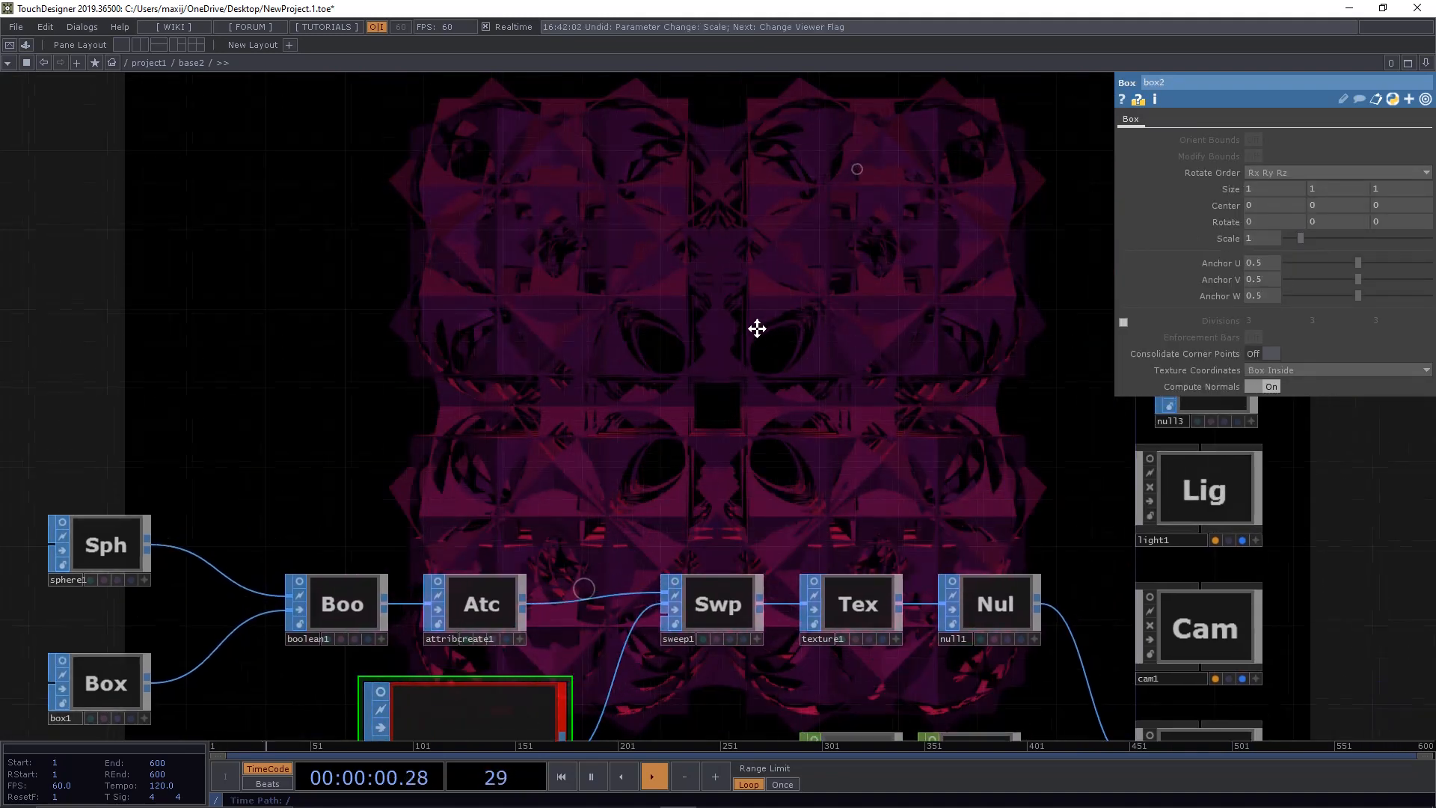
Step: Try a different Scale on box2 and return it to 1
{"action": "left_click_drag", "start_coordinate": [805, 208], "coordinate": [792, 137]}
{"action": "left_click_drag", "start_coordinate": [624, 373], "coordinate": [792, 274]}
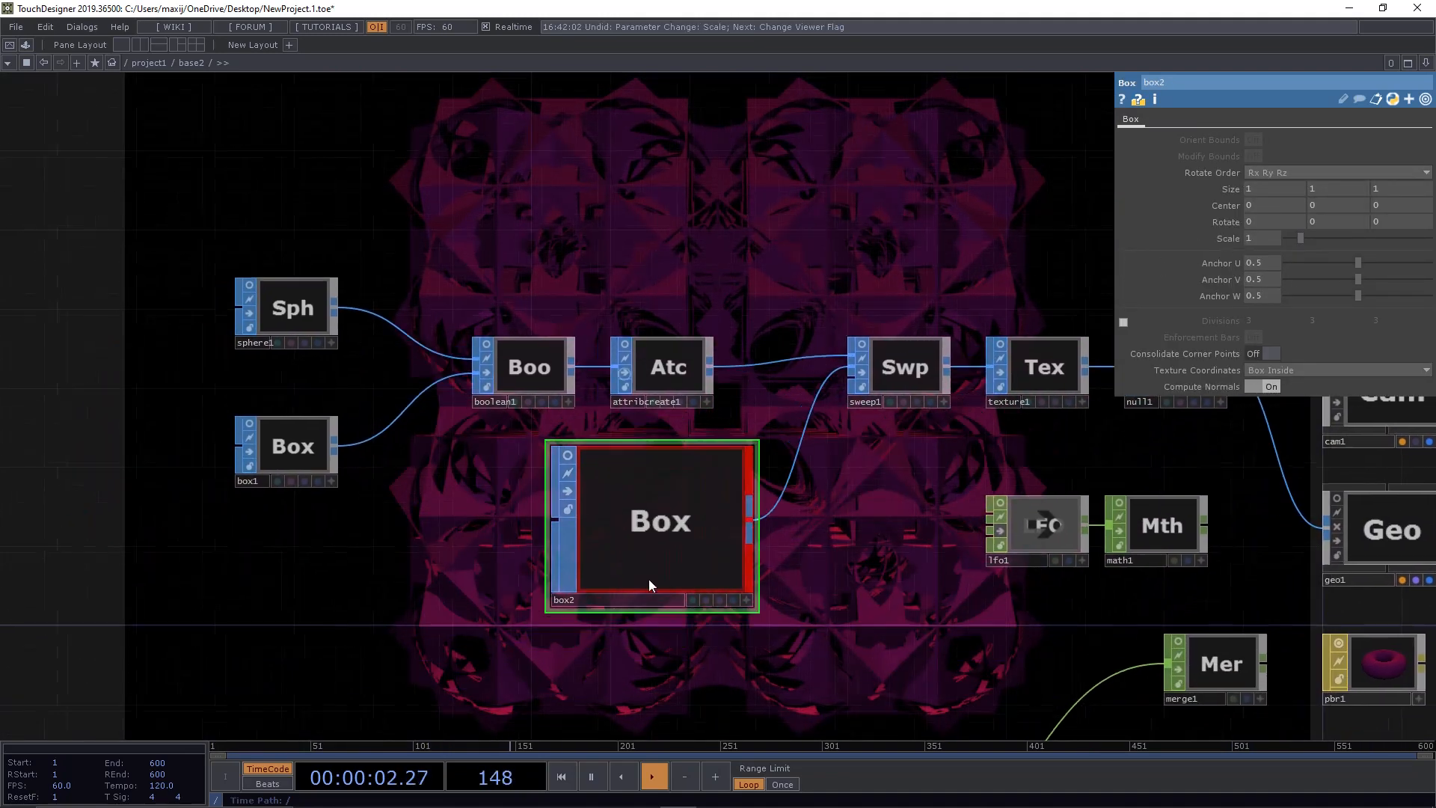
{"action": "scroll", "coordinate": [651, 583], "scroll_direction": "up", "scroll_amount": 1}
{"action": "scroll", "coordinate": [693, 554], "scroll_direction": "up", "scroll_amount": 3}
{"action": "left_click_drag", "start_coordinate": [902, 527], "coordinate": [731, 542]}
{"action": "left_click_drag", "start_coordinate": [1019, 500], "coordinate": [731, 366]}
{"action": "left_click_drag", "start_coordinate": [605, 477], "coordinate": [684, 420]}
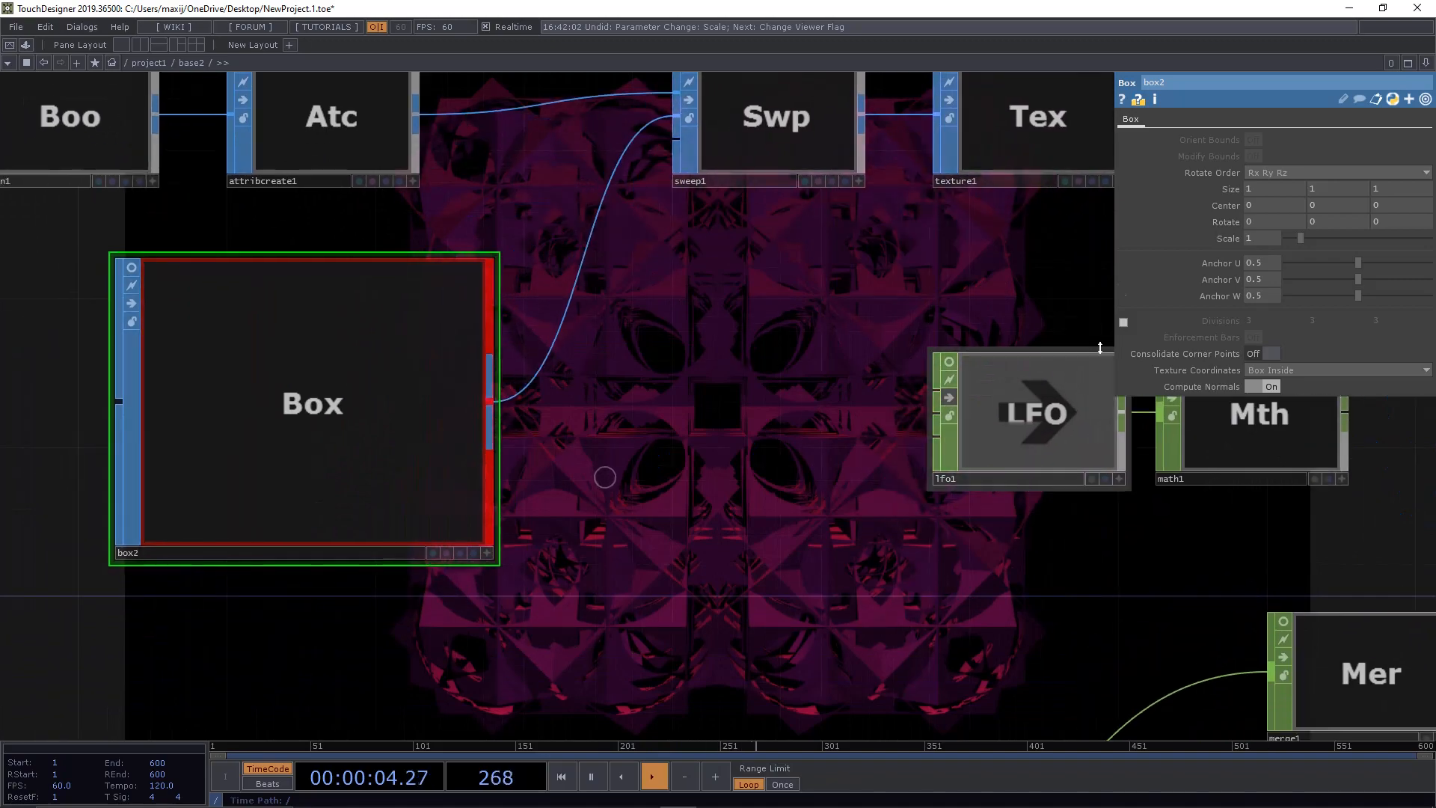
{"action": "mouse_move", "coordinate": [1307, 240]}
{"action": "left_mouse_down"}
{"action": "mouse_move", "coordinate": [1371, 240]}
{"action": "mouse_move", "coordinate": [1312, 239]}
{"action": "left_mouse_up"}
{"action": "left_click_drag", "start_coordinate": [1300, 240], "coordinate": [1194, 236]}
{"action": "type", "text": "1"}
{"action": "key", "text": "Return"}
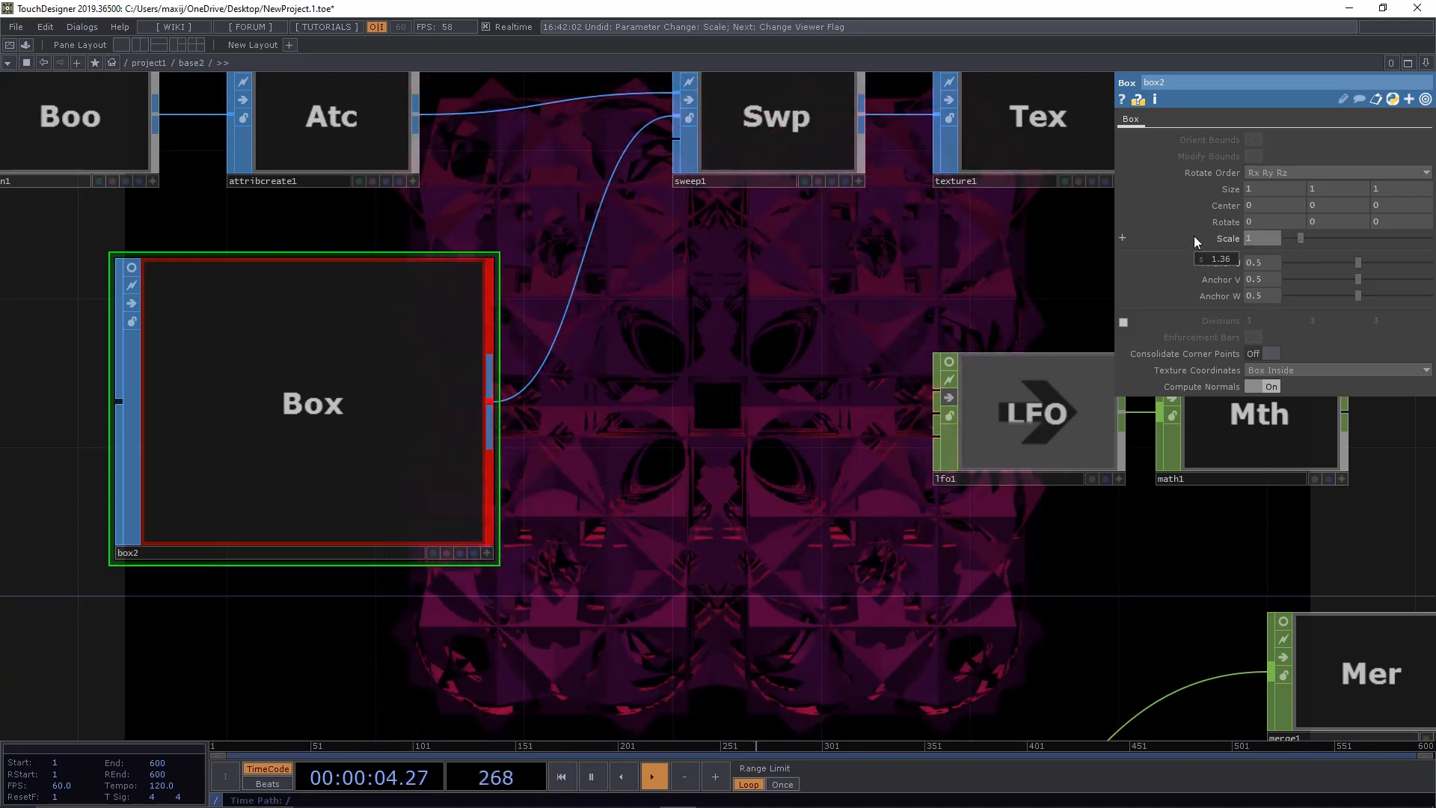
Step: Enable Divisions on box2 and turn off the bypass on circle1
{"action": "left_click_drag", "start_coordinate": [838, 324], "coordinate": [845, 299]}
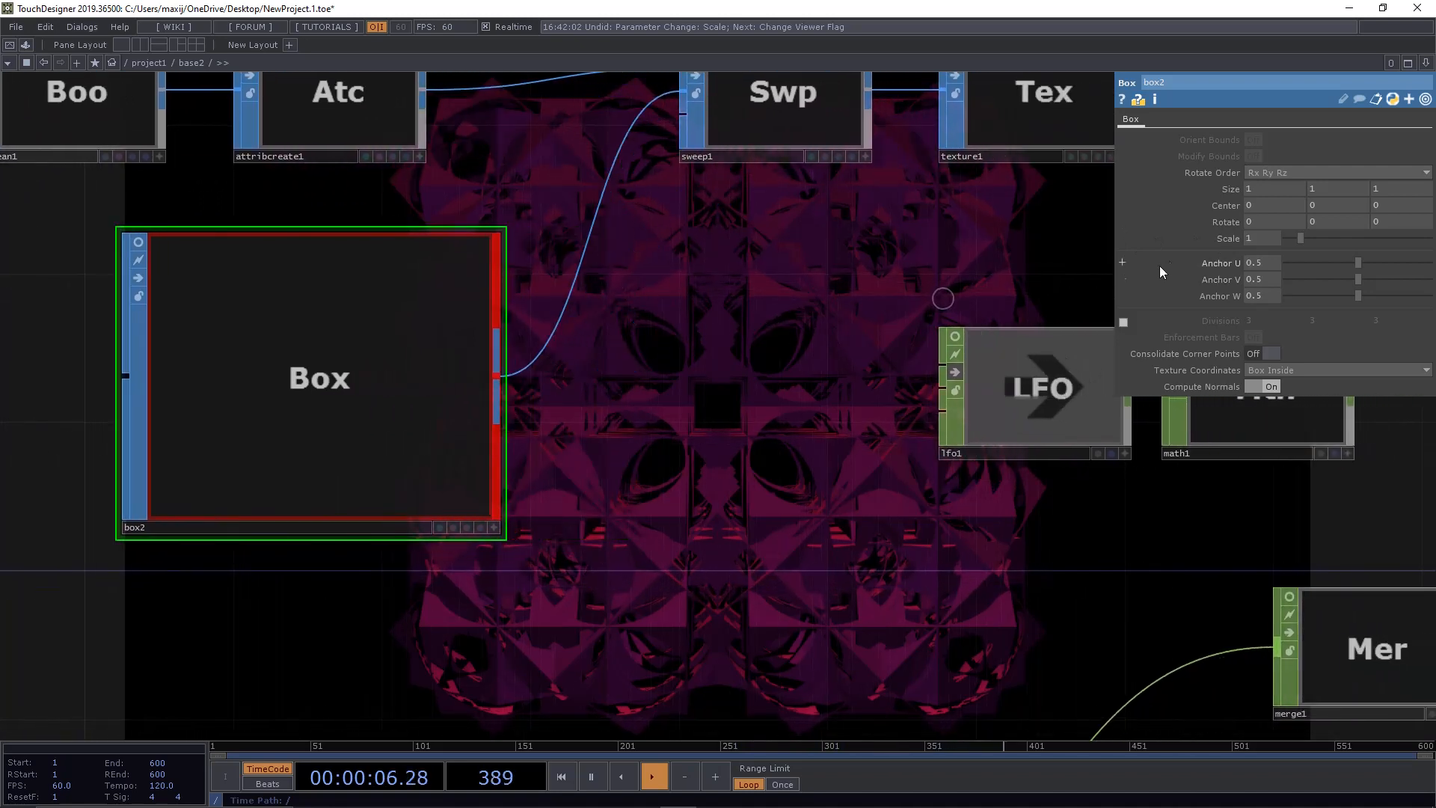
{"action": "left_click", "coordinate": [1124, 321]}
{"action": "left_click_drag", "start_coordinate": [853, 359], "coordinate": [718, 591]}
{"action": "scroll", "coordinate": [874, 251], "scroll_direction": "down", "scroll_amount": 1}
{"action": "left_click", "coordinate": [831, 273]}
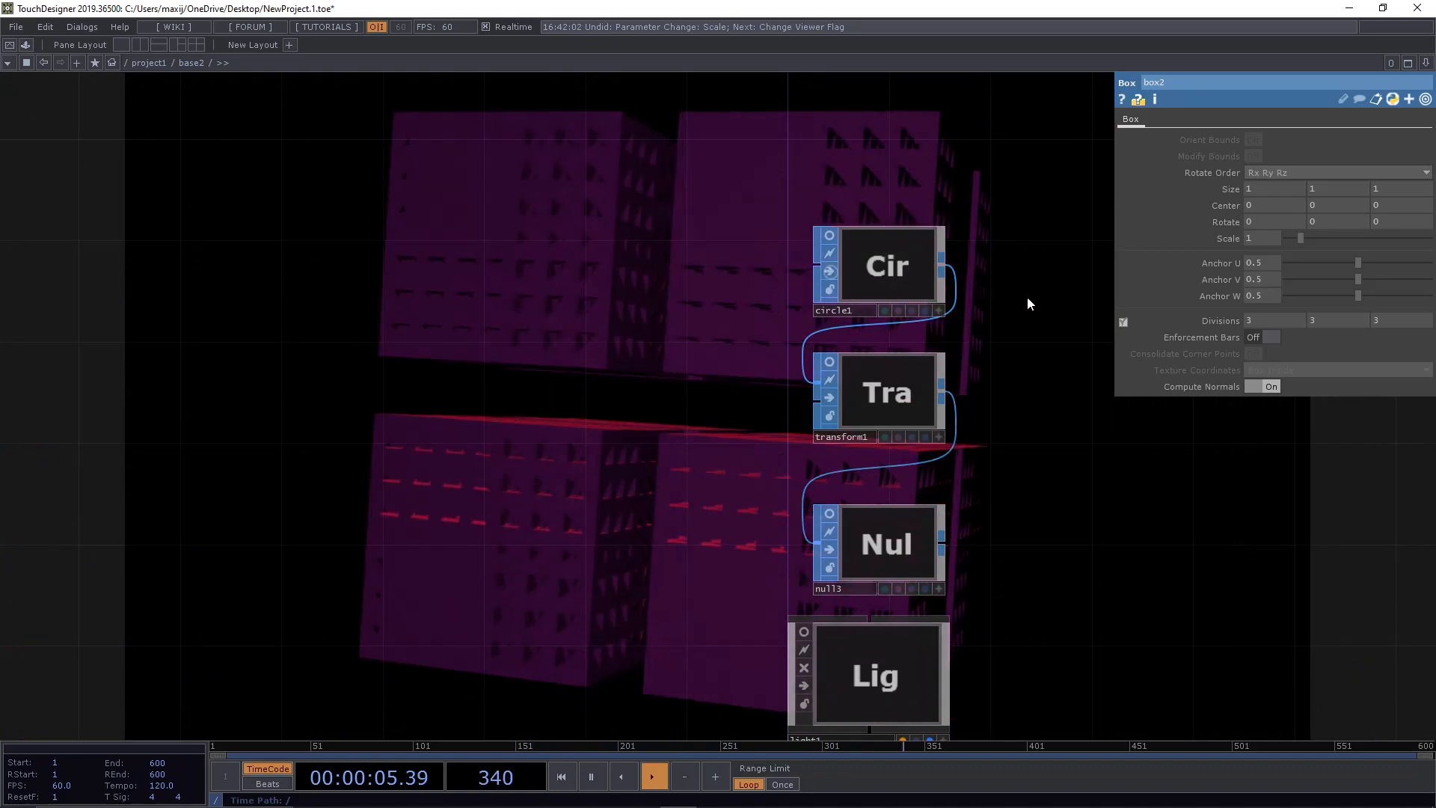
{"action": "left_click_drag", "start_coordinate": [1027, 297], "coordinate": [648, 381]}
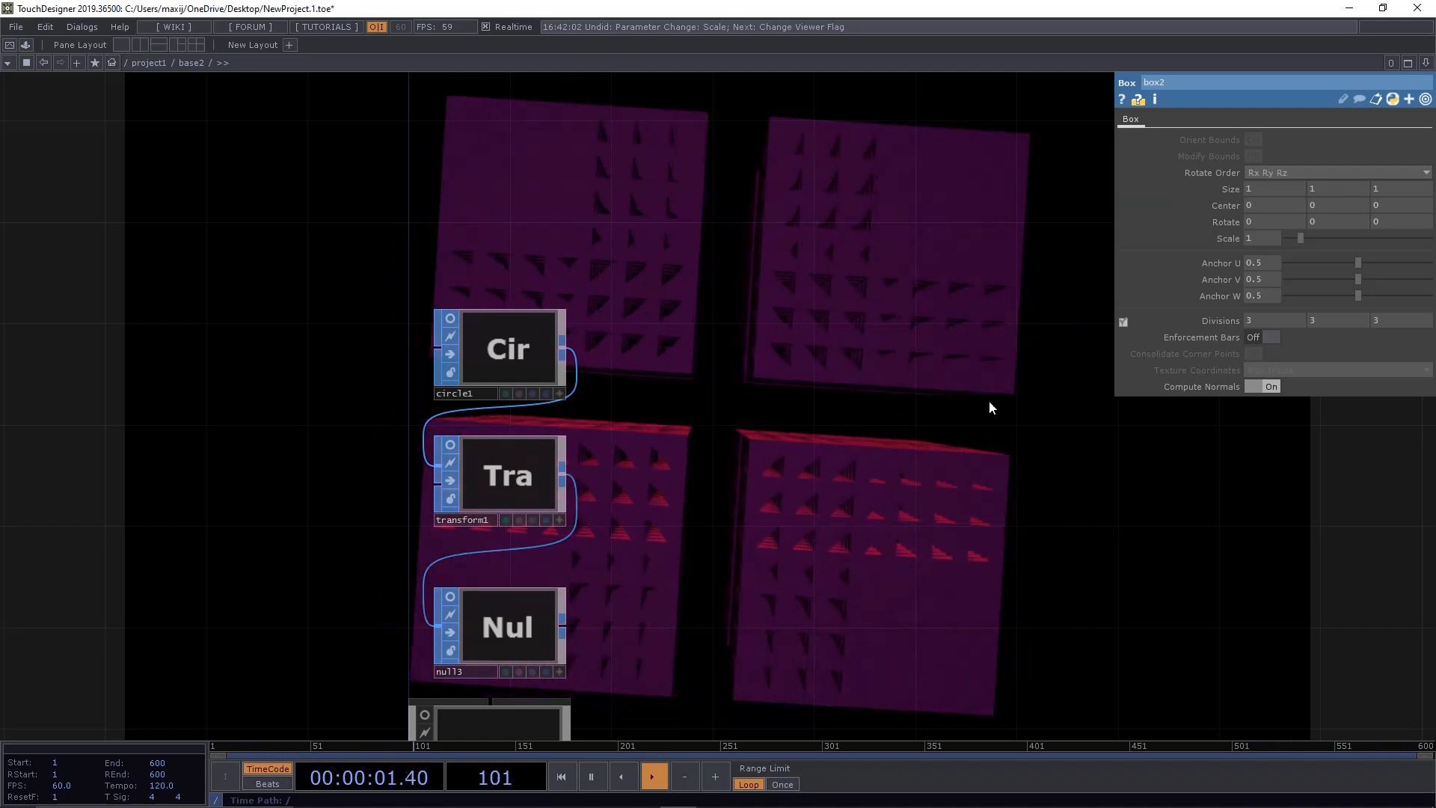
{"action": "left_click_drag", "start_coordinate": [949, 407], "coordinate": [599, 353]}
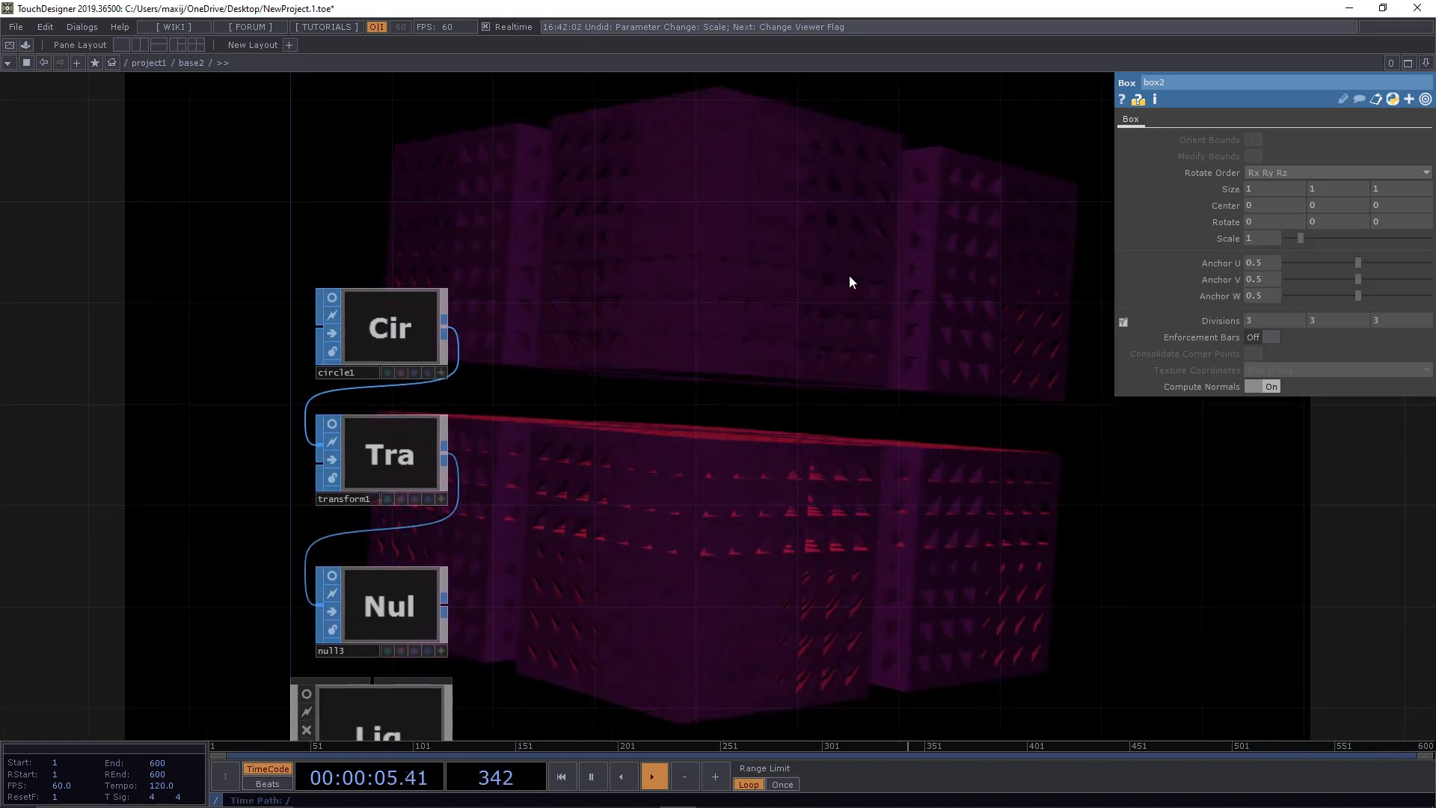
{"action": "left_click_drag", "start_coordinate": [921, 423], "coordinate": [854, 456]}
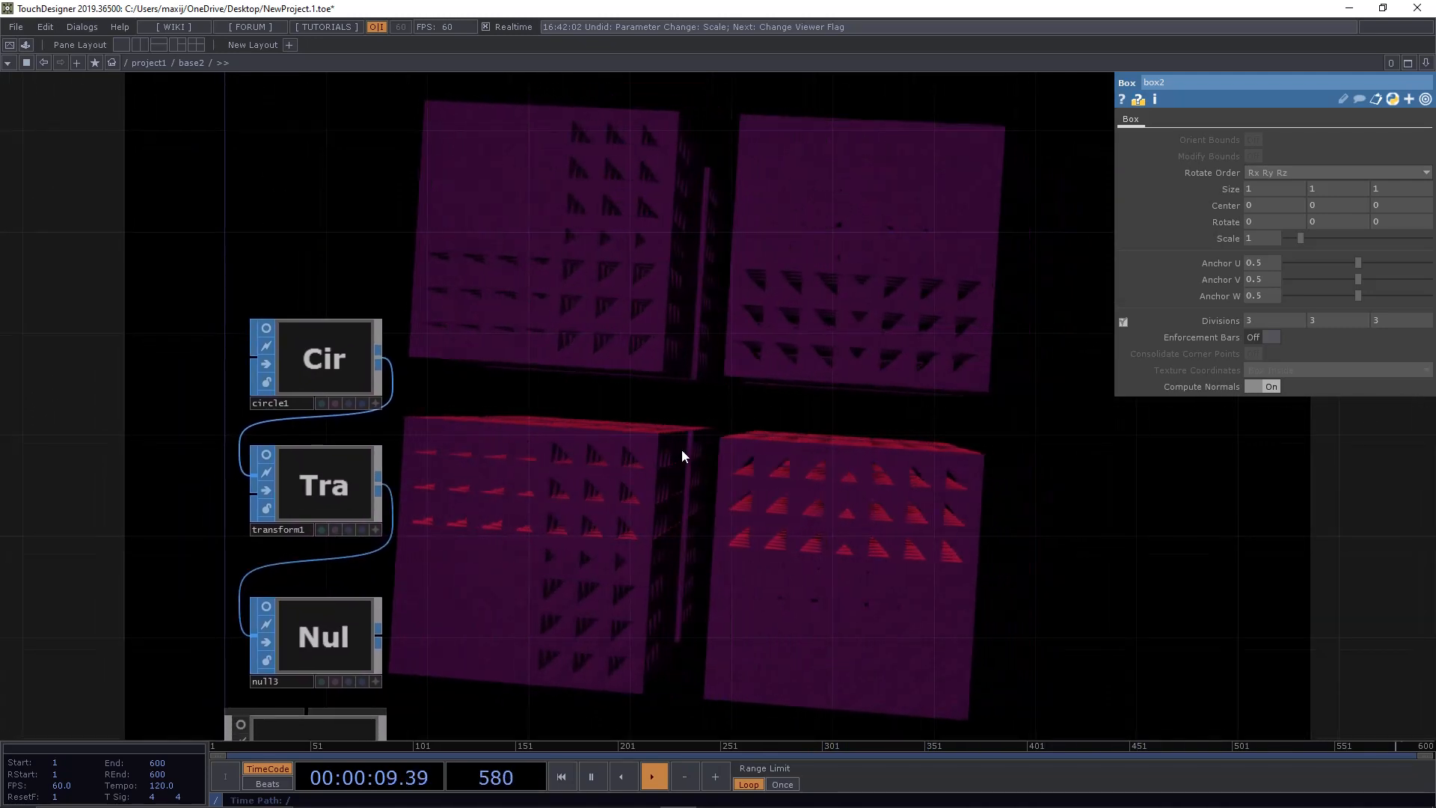
Step: Try raising geo1's Uniform Scale to 4
{"action": "left_click_drag", "start_coordinate": [736, 455], "coordinate": [1187, 231]}
{"action": "mouse_move", "coordinate": [312, 480]}
{"action": "left_mouse_down"}
{"action": "mouse_move", "coordinate": [549, 335]}
{"action": "mouse_move", "coordinate": [591, 288]}
{"action": "left_mouse_up"}
{"action": "left_click", "coordinate": [1078, 674]}
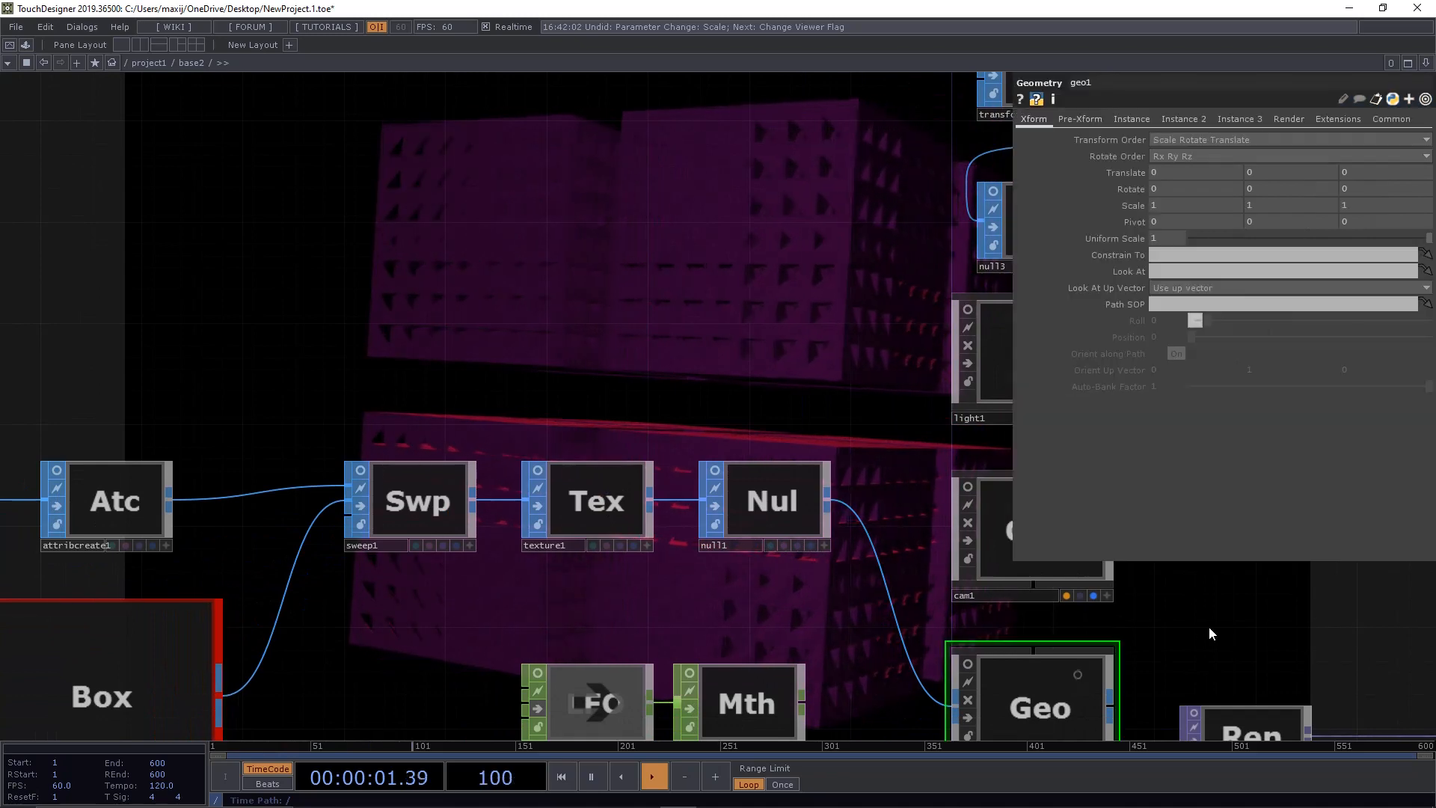
{"action": "left_click_drag", "start_coordinate": [1227, 639], "coordinate": [957, 585]}
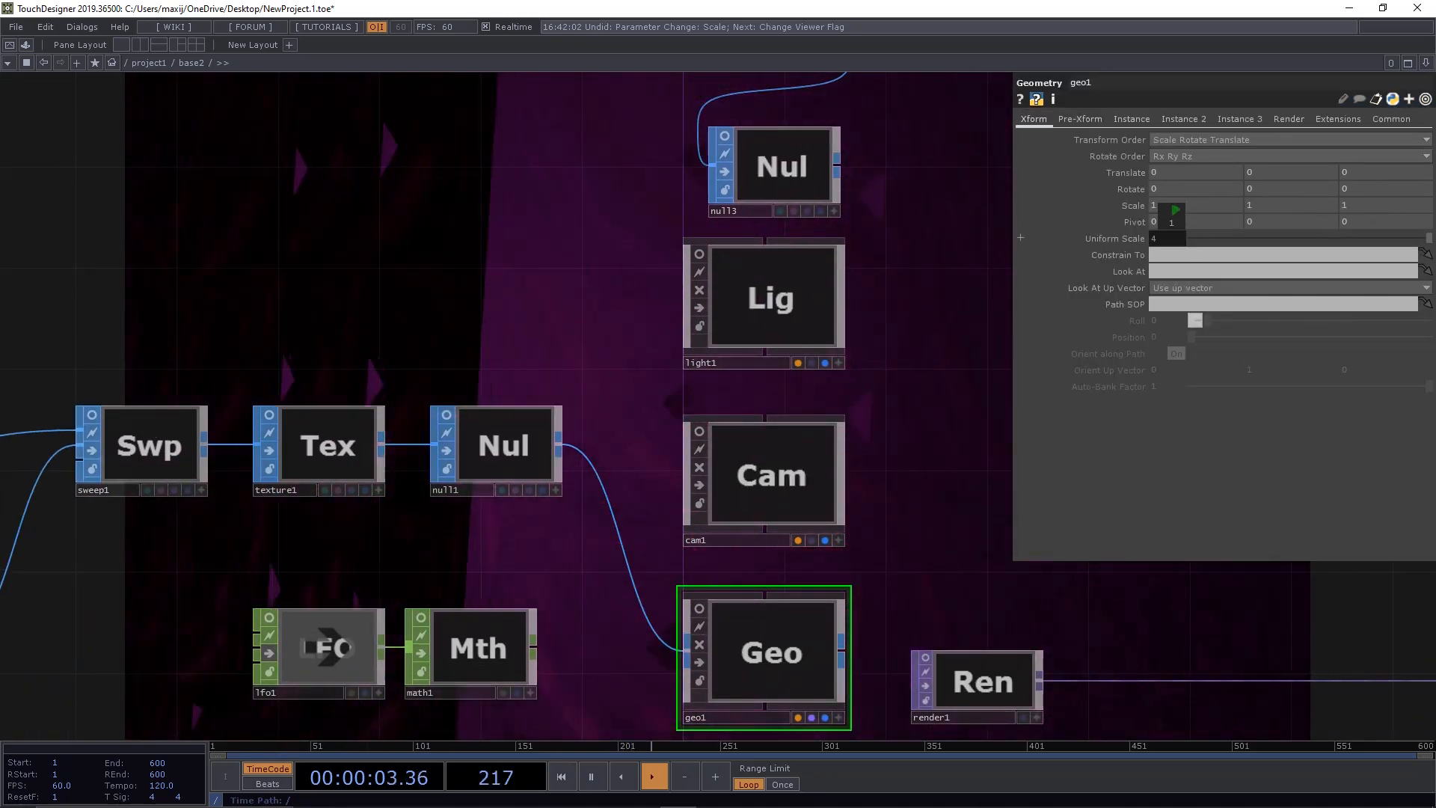
Step: Try larger Scale values on box2, first 1.4 and then 2.22
{"action": "scroll", "coordinate": [580, 341], "scroll_direction": "up", "scroll_amount": 2}
{"action": "left_click_drag", "start_coordinate": [263, 279], "coordinate": [860, 169]}
{"action": "left_click_drag", "start_coordinate": [487, 298], "coordinate": [737, 194]}
{"action": "left_click", "coordinate": [483, 511]}
{"action": "left_click_drag", "start_coordinate": [632, 242], "coordinate": [782, 703]}
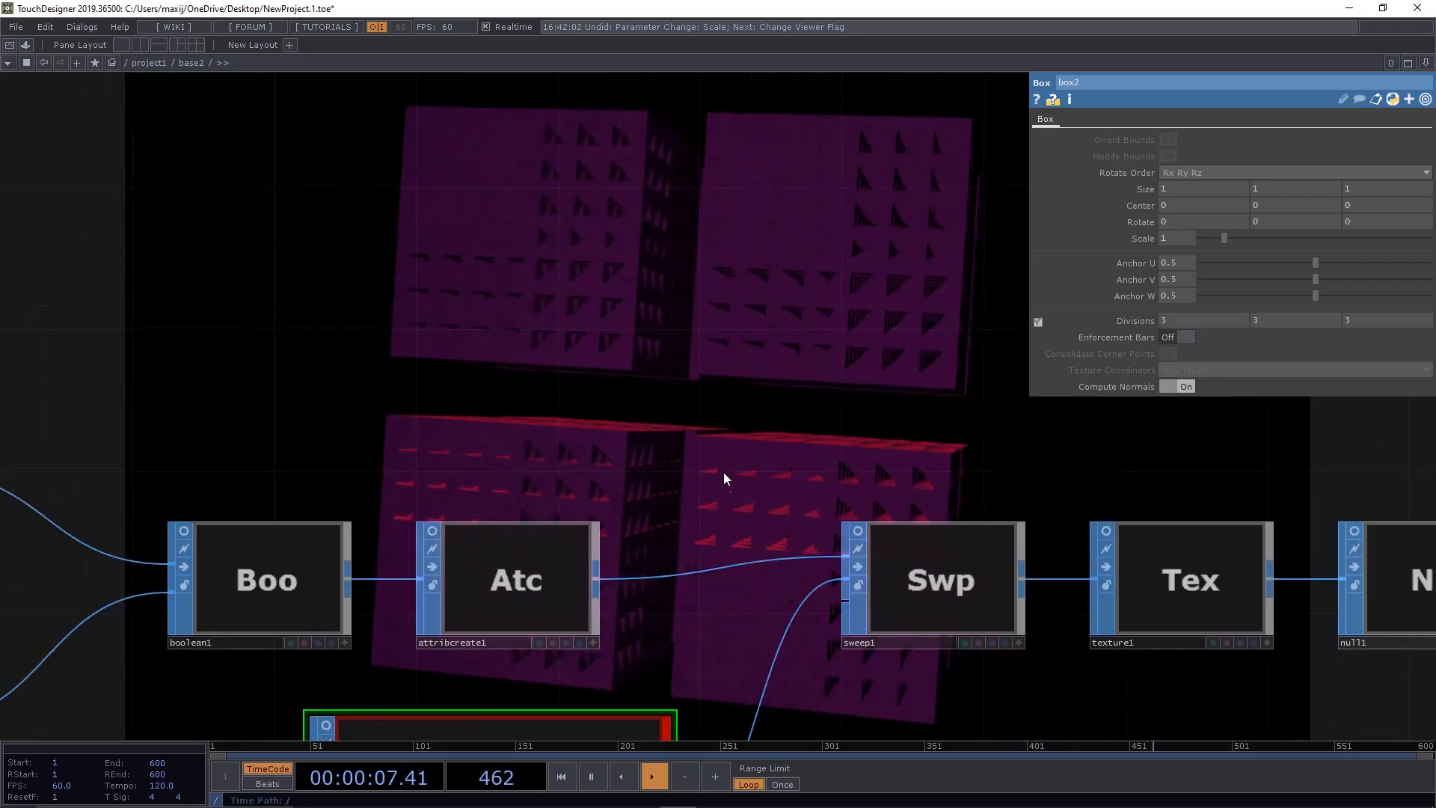
{"action": "left_click_drag", "start_coordinate": [721, 472], "coordinate": [894, 217]}
{"action": "left_click_drag", "start_coordinate": [1069, 620], "coordinate": [1030, 483]}
{"action": "scroll", "coordinate": [748, 501], "scroll_direction": "down", "scroll_amount": 5}
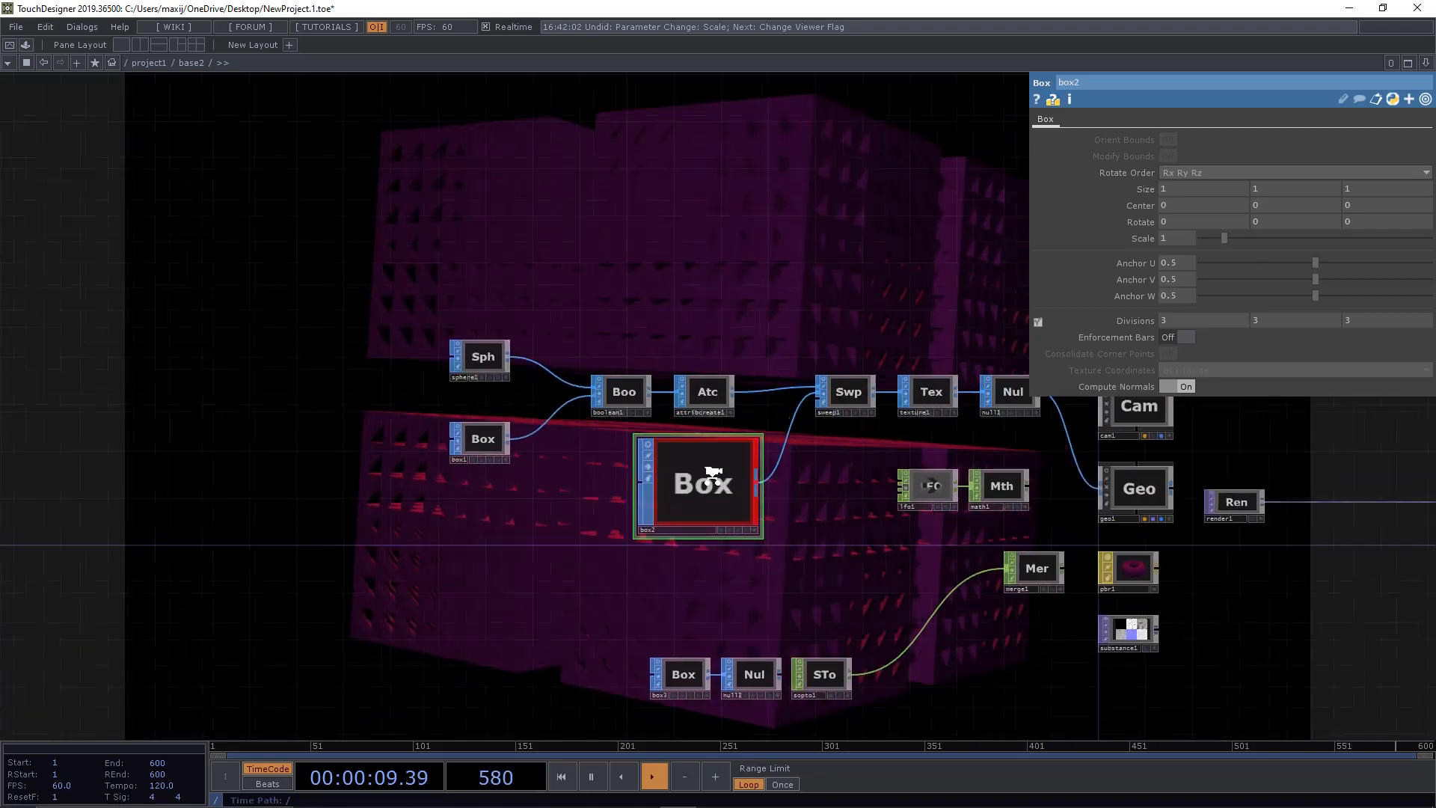
{"action": "scroll", "coordinate": [711, 494], "scroll_direction": "up", "scroll_amount": 3}
{"action": "left_click_drag", "start_coordinate": [671, 521], "coordinate": [431, 520]}
{"action": "left_click_drag", "start_coordinate": [600, 295], "coordinate": [669, 442]}
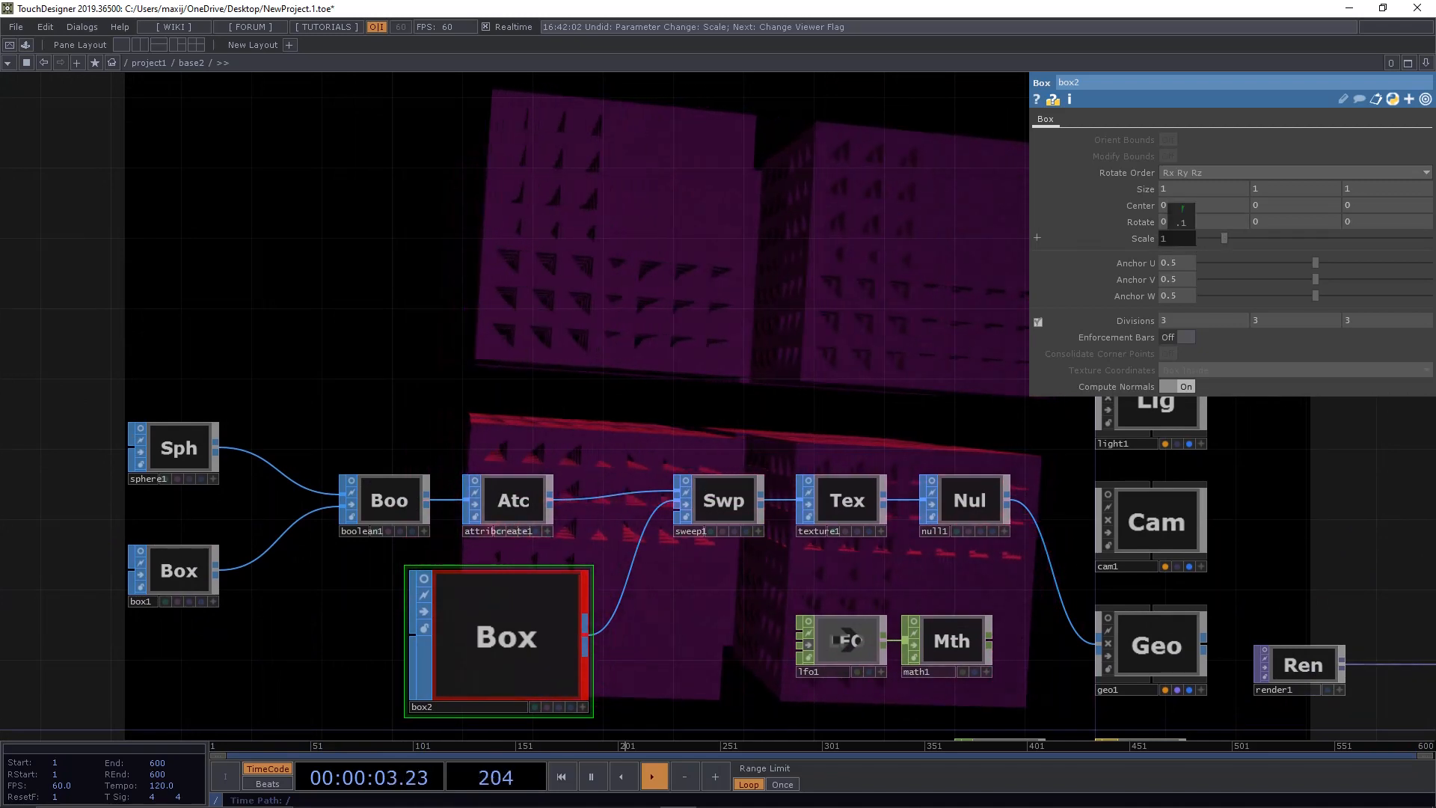
{"action": "middle_click_drag", "start_coordinate": [1181, 223], "coordinate": [1200, 223]}
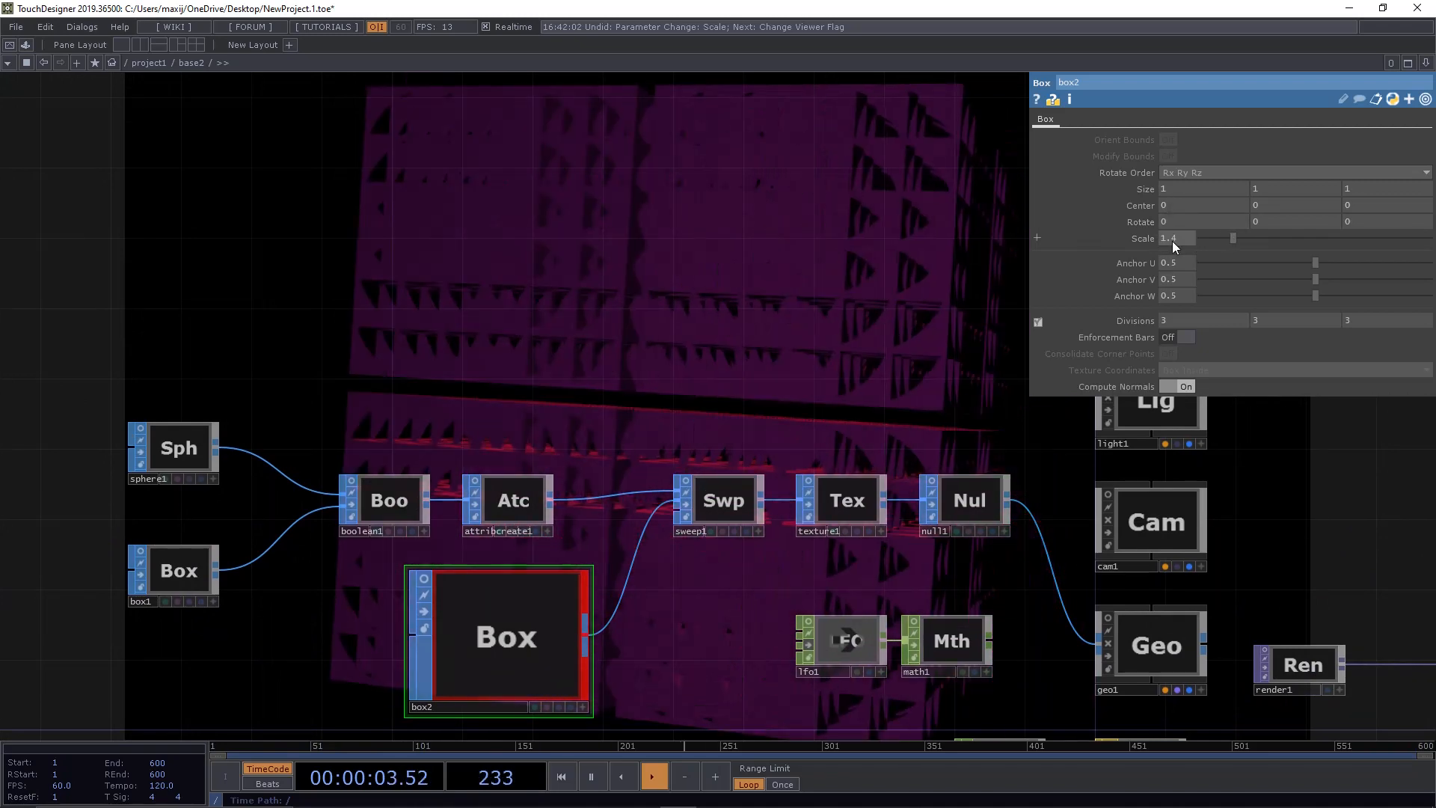
{"action": "left_click", "coordinate": [1256, 238]}
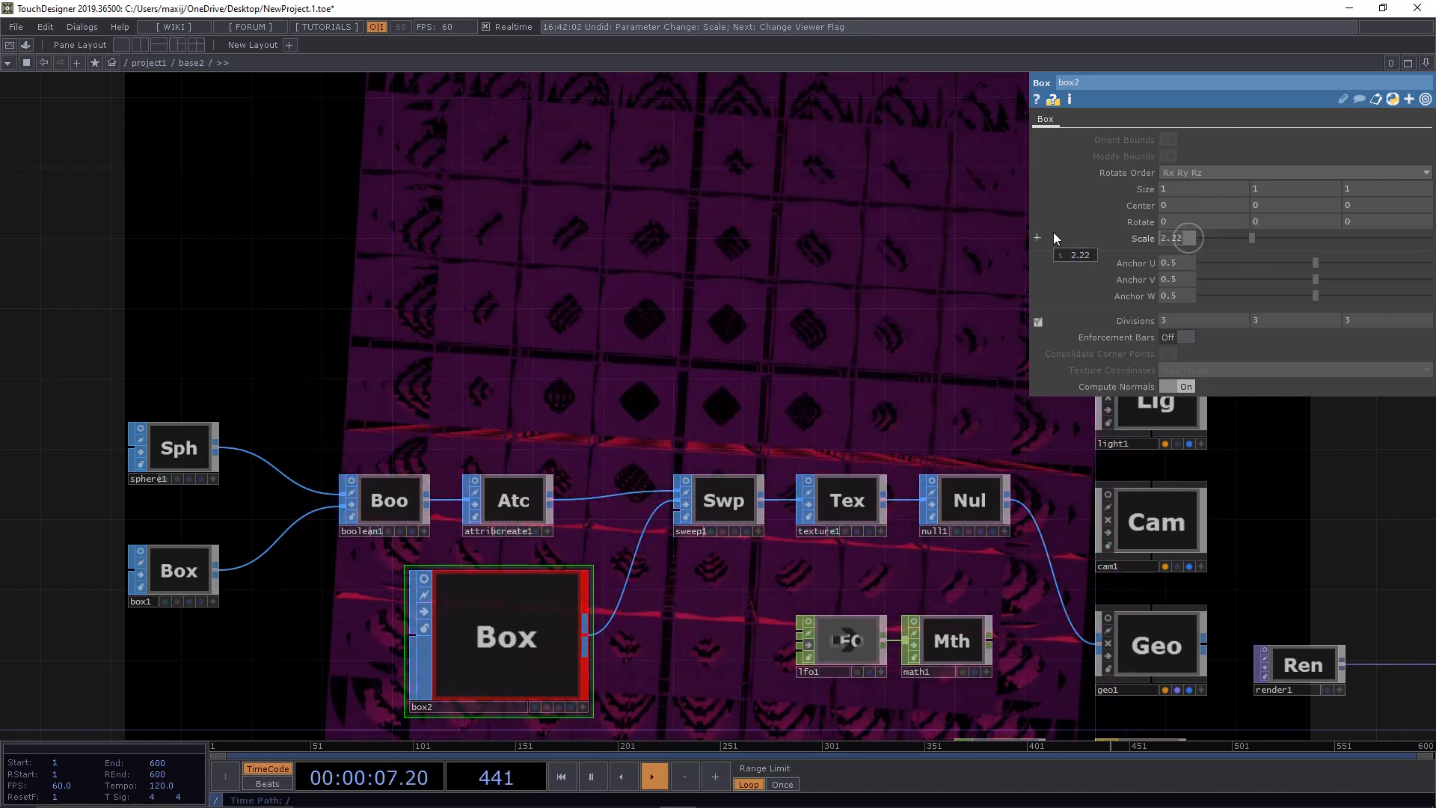
Step: Try a Scale of 5 on box2, check the render, and lower the Scale to 3
{"action": "type", "text": "5"}
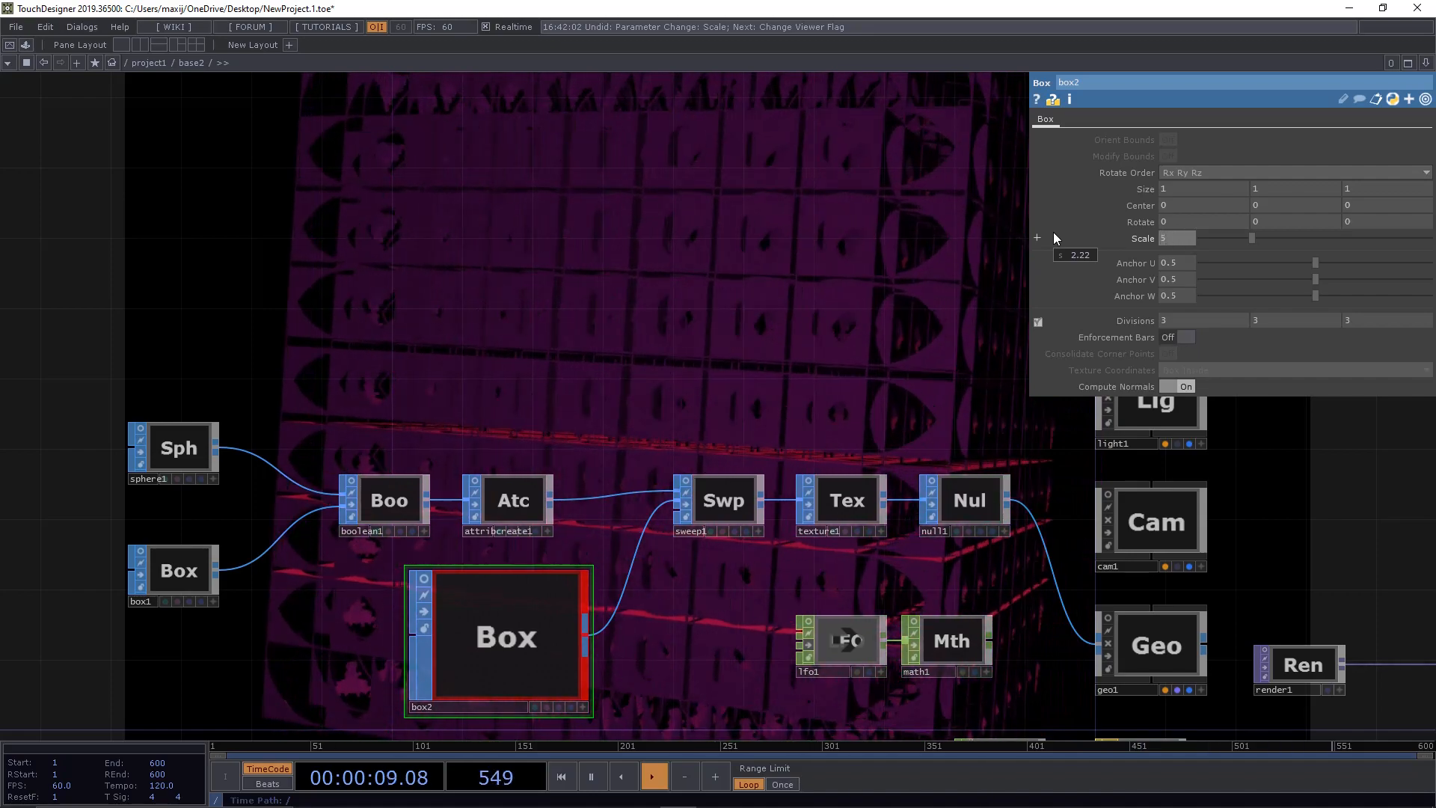
{"action": "key", "text": "Return"}
{"action": "left_click_drag", "start_coordinate": [953, 298], "coordinate": [947, 266]}
{"action": "left_click_drag", "start_coordinate": [801, 255], "coordinate": [739, 323]}
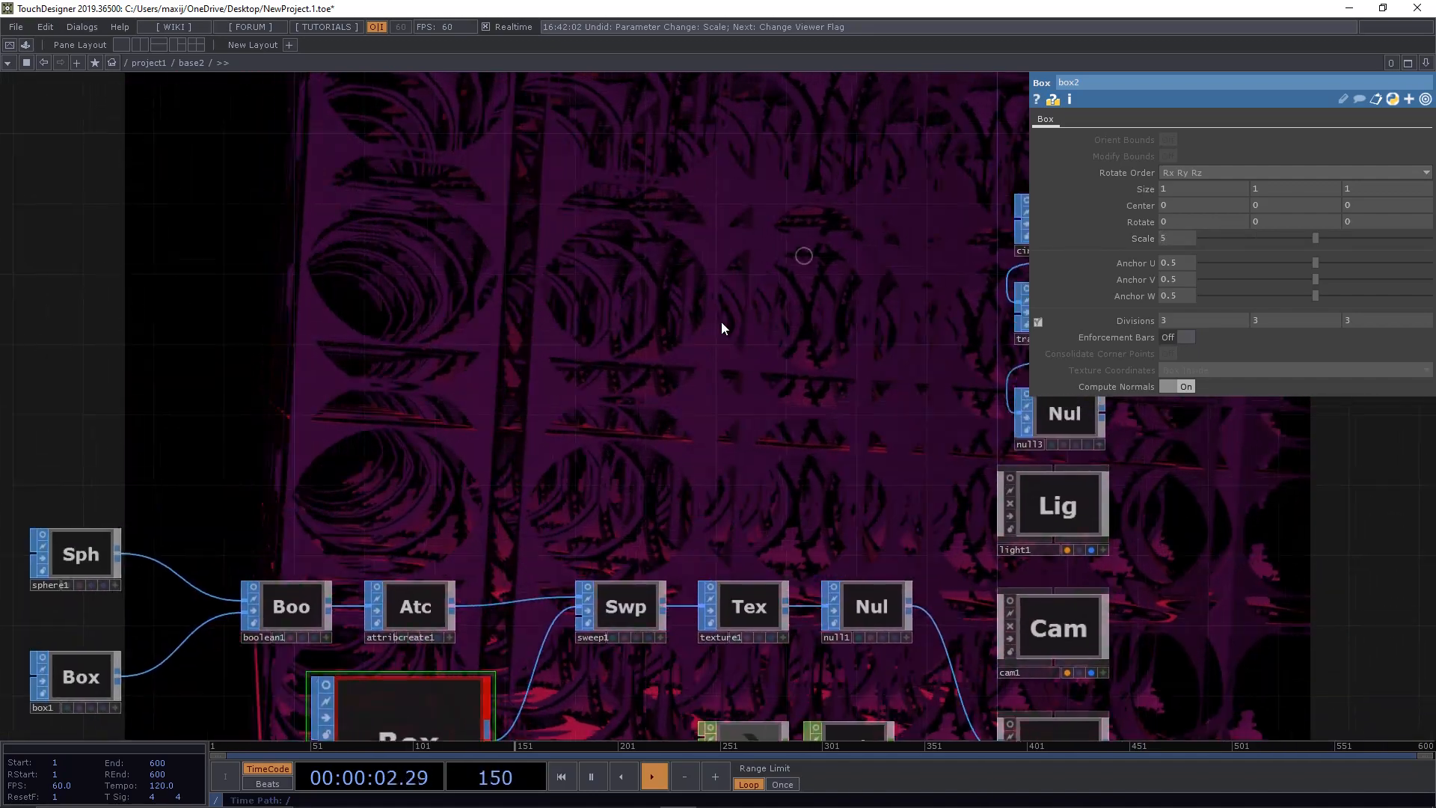
{"action": "left_click_drag", "start_coordinate": [655, 447], "coordinate": [659, 439]}
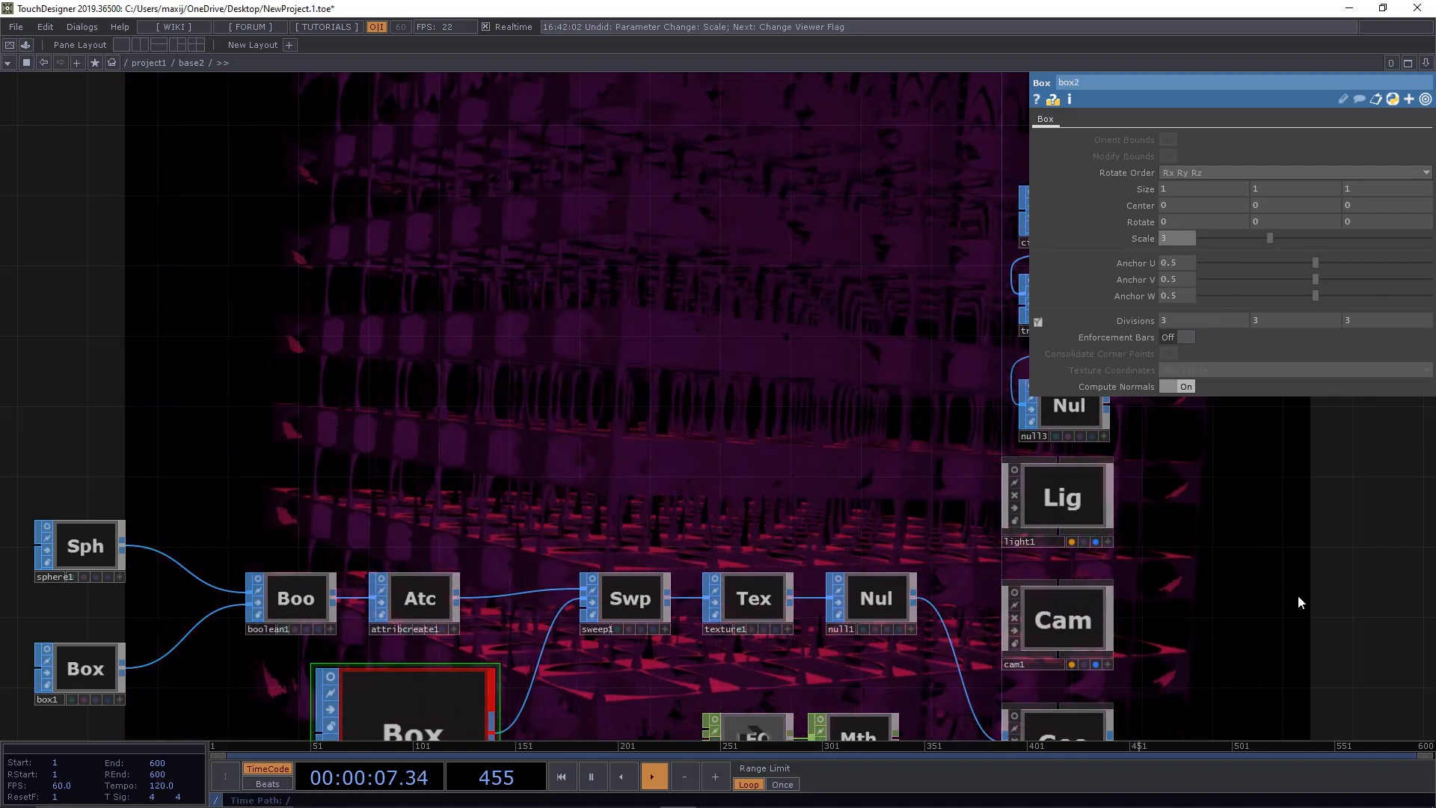
Step: Try a Uniform Scale of 3 on geo1 and review the enlarged structure in the render
{"action": "left_click_drag", "start_coordinate": [1174, 615], "coordinate": [878, 451]}
{"action": "left_click", "coordinate": [775, 557]}
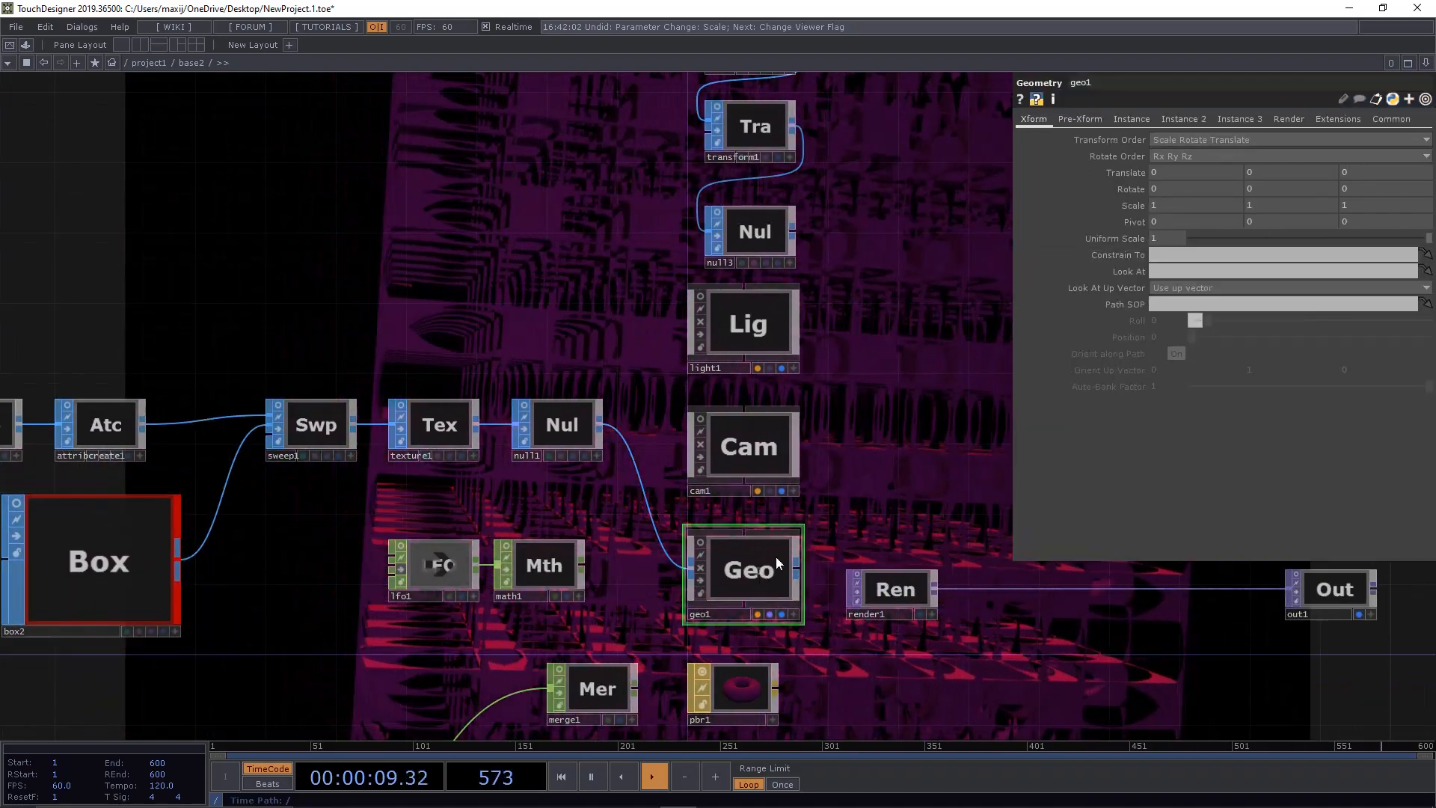
{"action": "left_click_drag", "start_coordinate": [765, 483], "coordinate": [472, 539]}
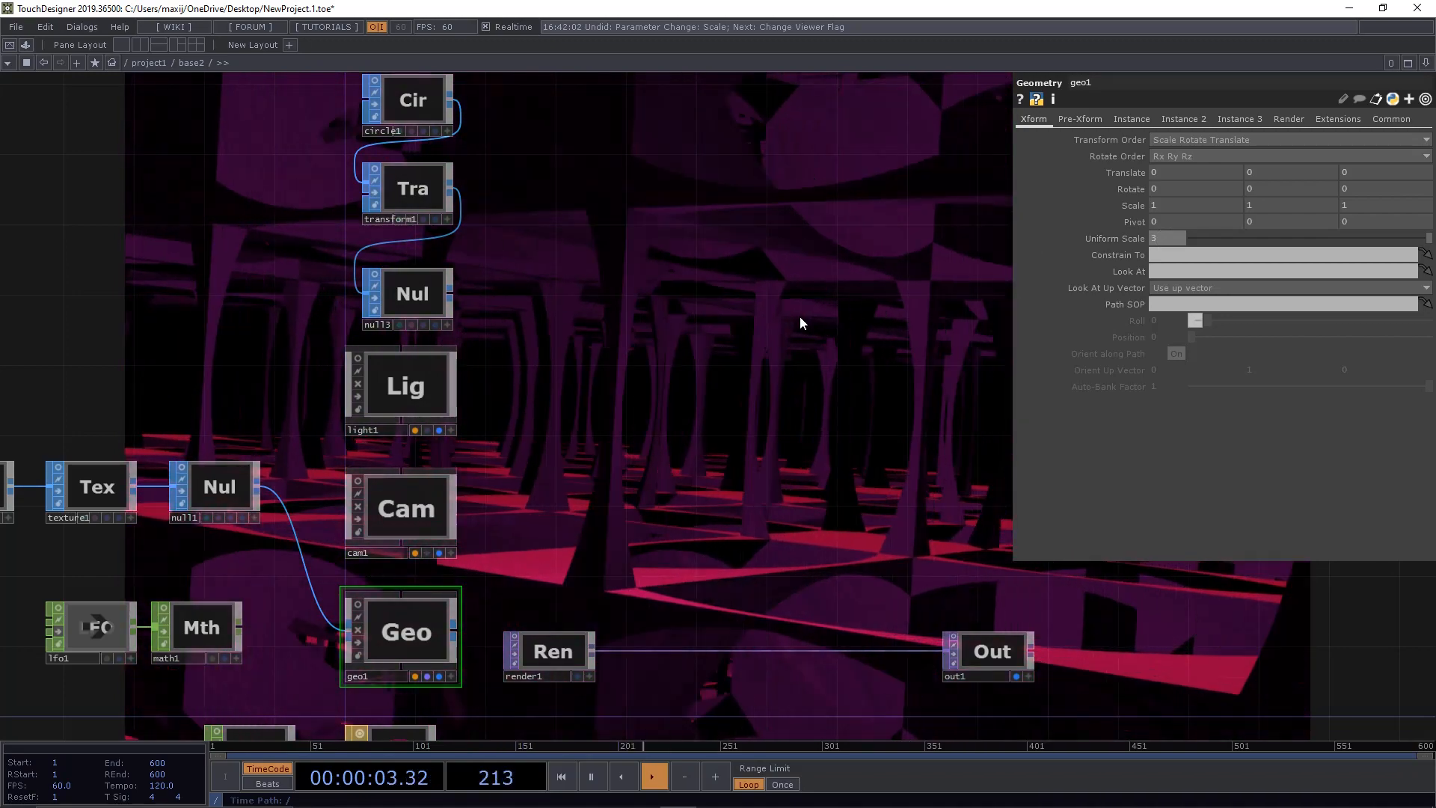
{"action": "left_click_drag", "start_coordinate": [737, 381], "coordinate": [924, 443]}
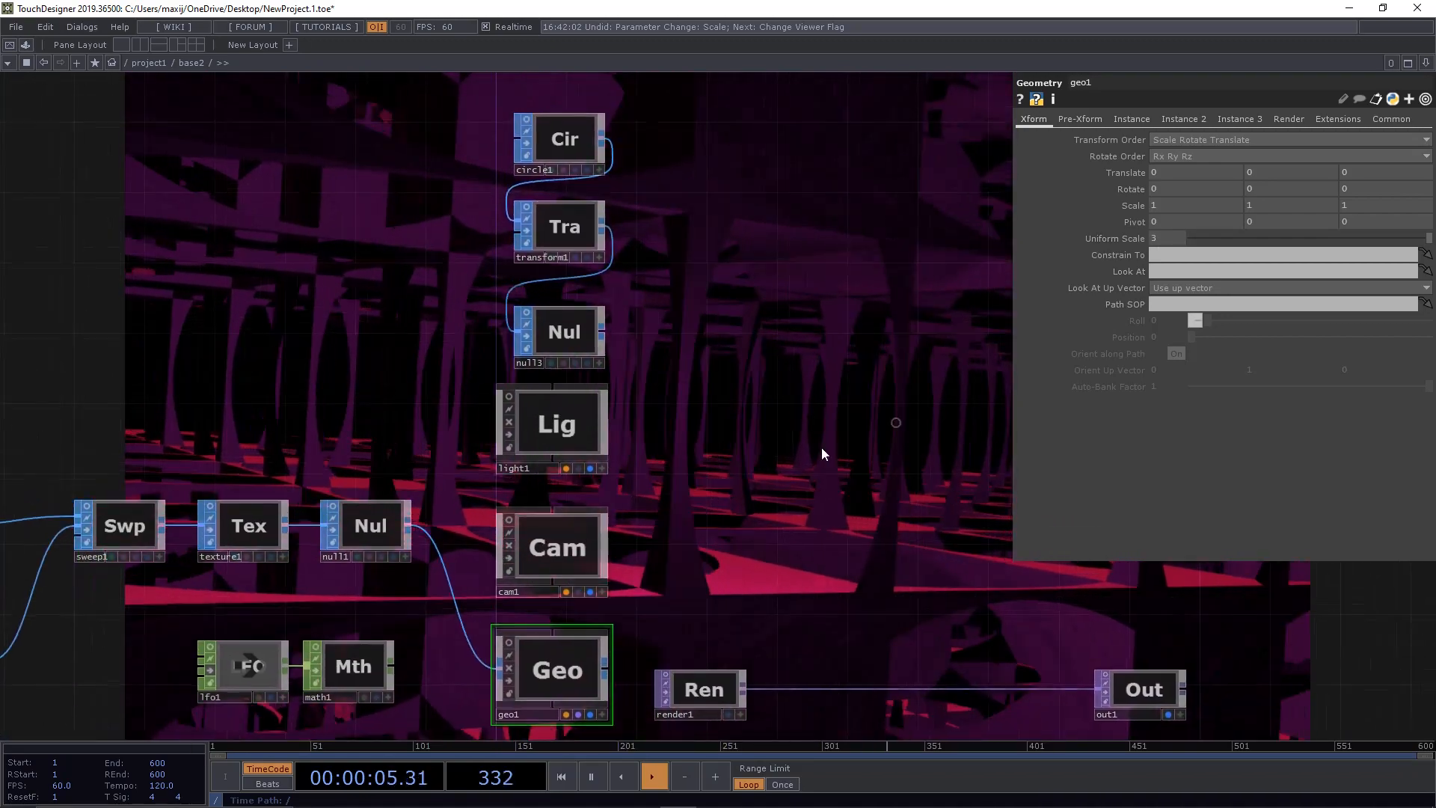
{"action": "left_click_drag", "start_coordinate": [773, 388], "coordinate": [1122, 498]}
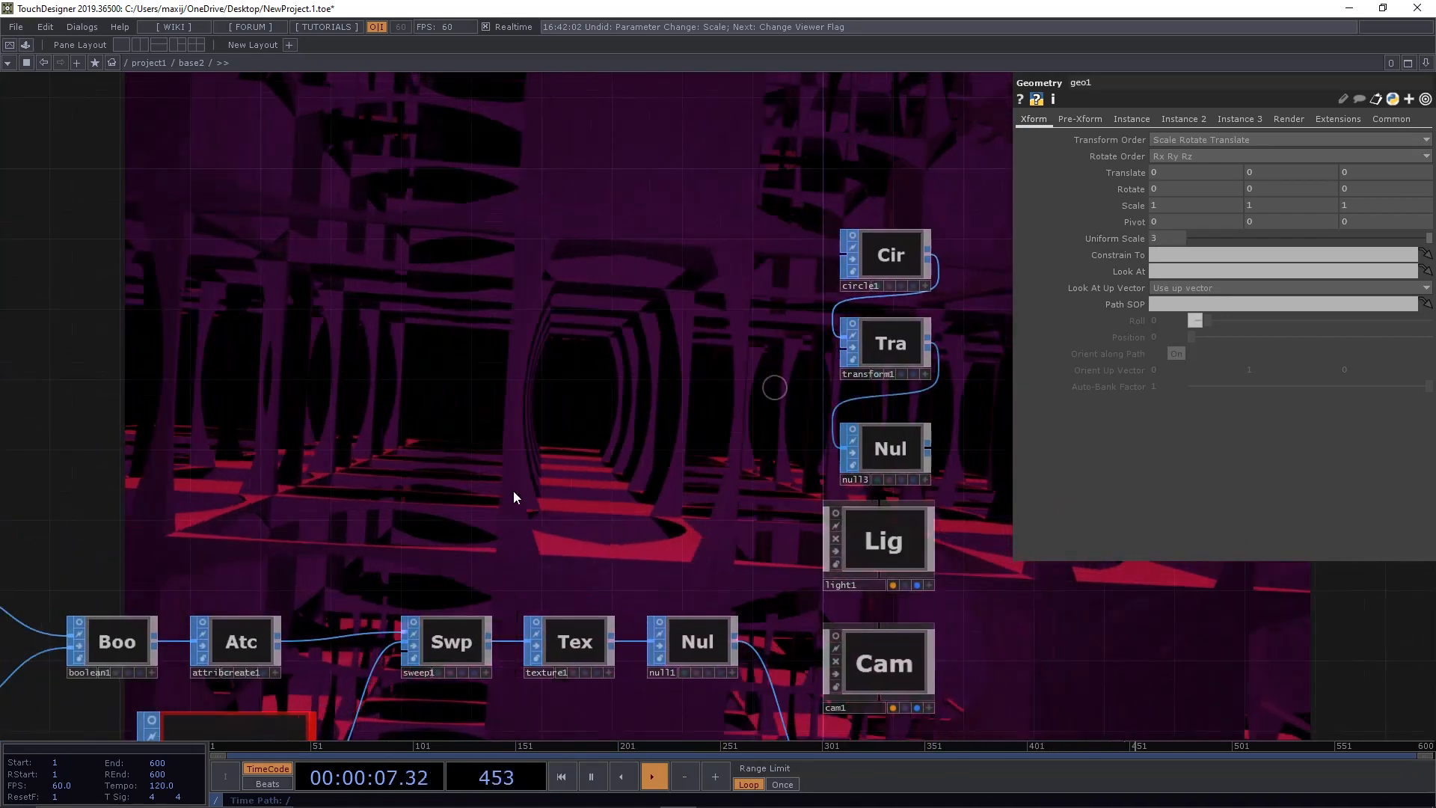
Step: Set the Scale of box2 to 5
{"action": "left_click_drag", "start_coordinate": [513, 491], "coordinate": [745, 241]}
{"action": "left_click", "coordinate": [438, 536]}
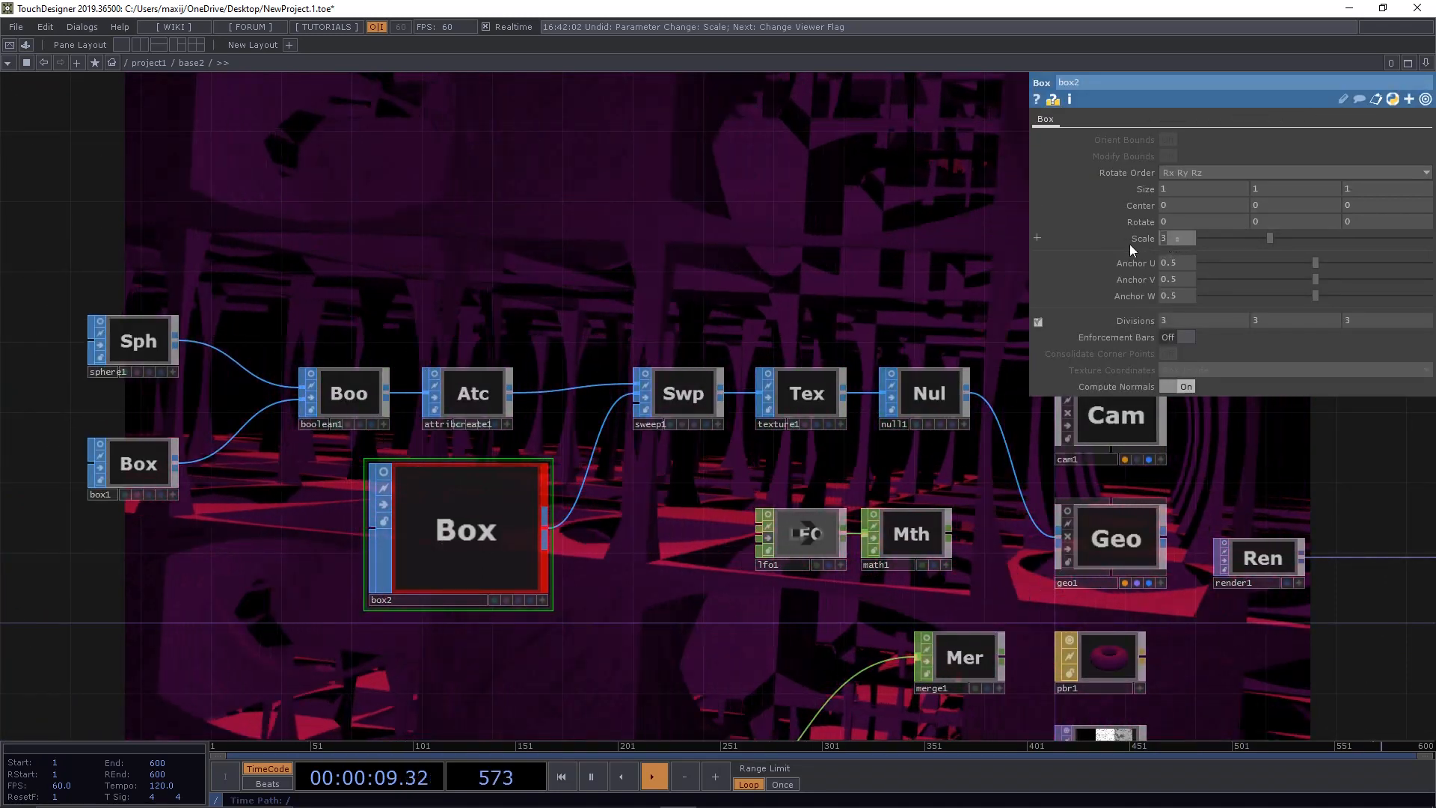
{"action": "type", "text": "5"}
{"action": "key", "text": "Return"}
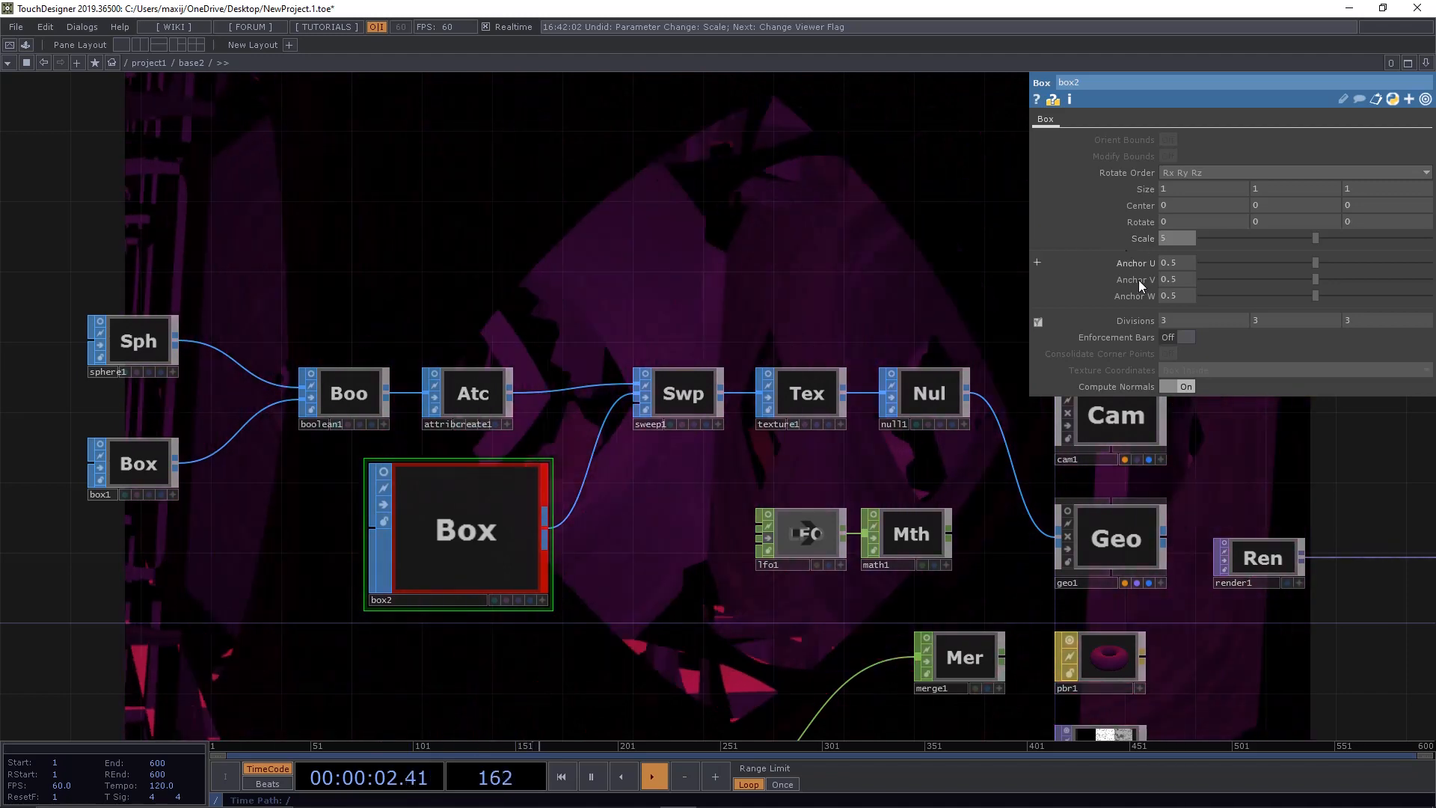
Step: Bypass circle1 to stop the camera's rotation
{"action": "left_click_drag", "start_coordinate": [1308, 456], "coordinate": [790, 530]}
{"action": "left_click_drag", "start_coordinate": [750, 243], "coordinate": [1149, 428]}
{"action": "left_click", "coordinate": [575, 327]}
{"action": "left_click_drag", "start_coordinate": [567, 435], "coordinate": [1107, 416]}
{"action": "left_click_drag", "start_coordinate": [793, 285], "coordinate": [413, 238]}
{"action": "left_click_drag", "start_coordinate": [941, 545], "coordinate": [941, 435]}
Step: Open cam1 in its own maximized viewer and switch the display from wireframe to shaded
{"action": "left_click", "coordinate": [767, 502]}
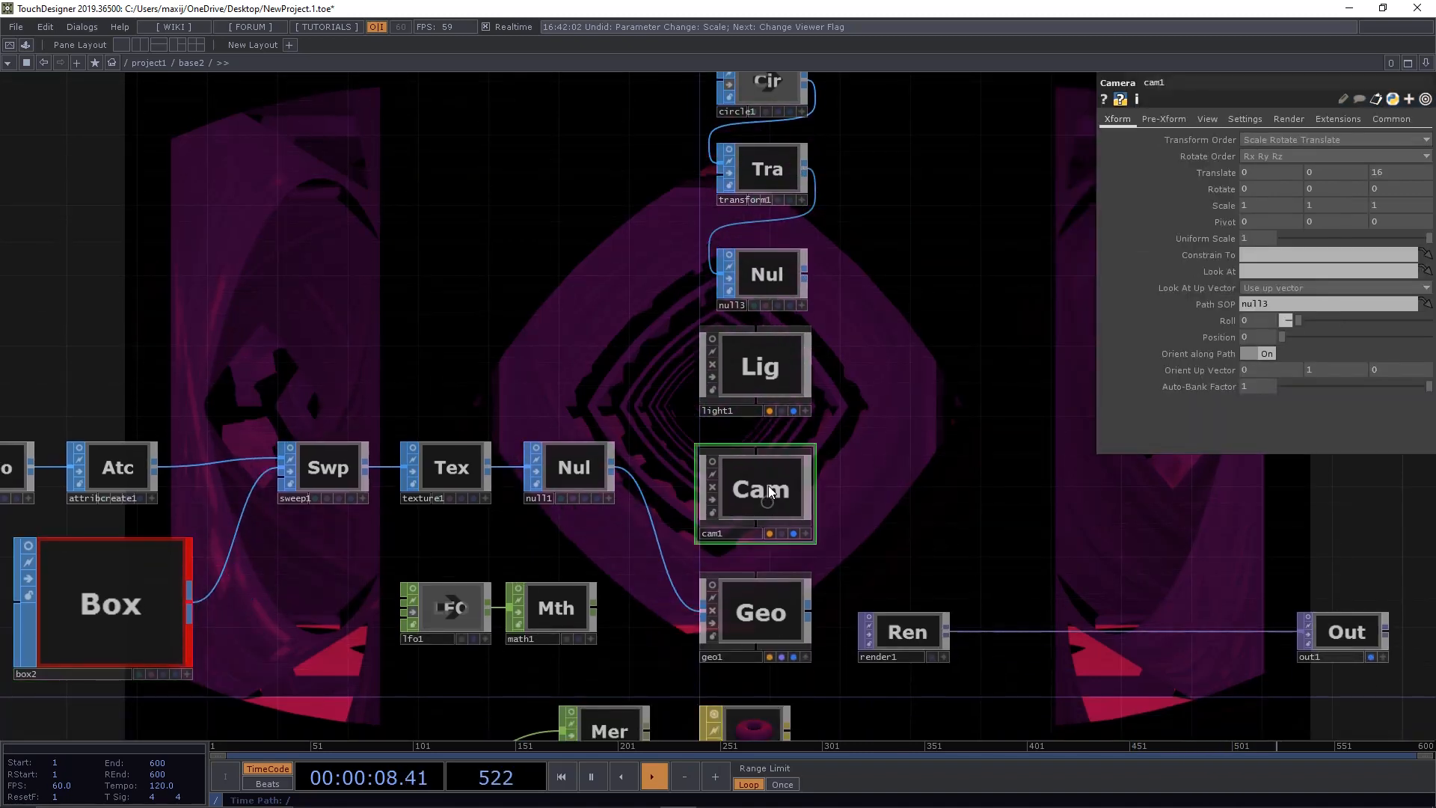
{"action": "right_click", "coordinate": [790, 488]}
{"action": "left_click", "coordinate": [821, 452]}
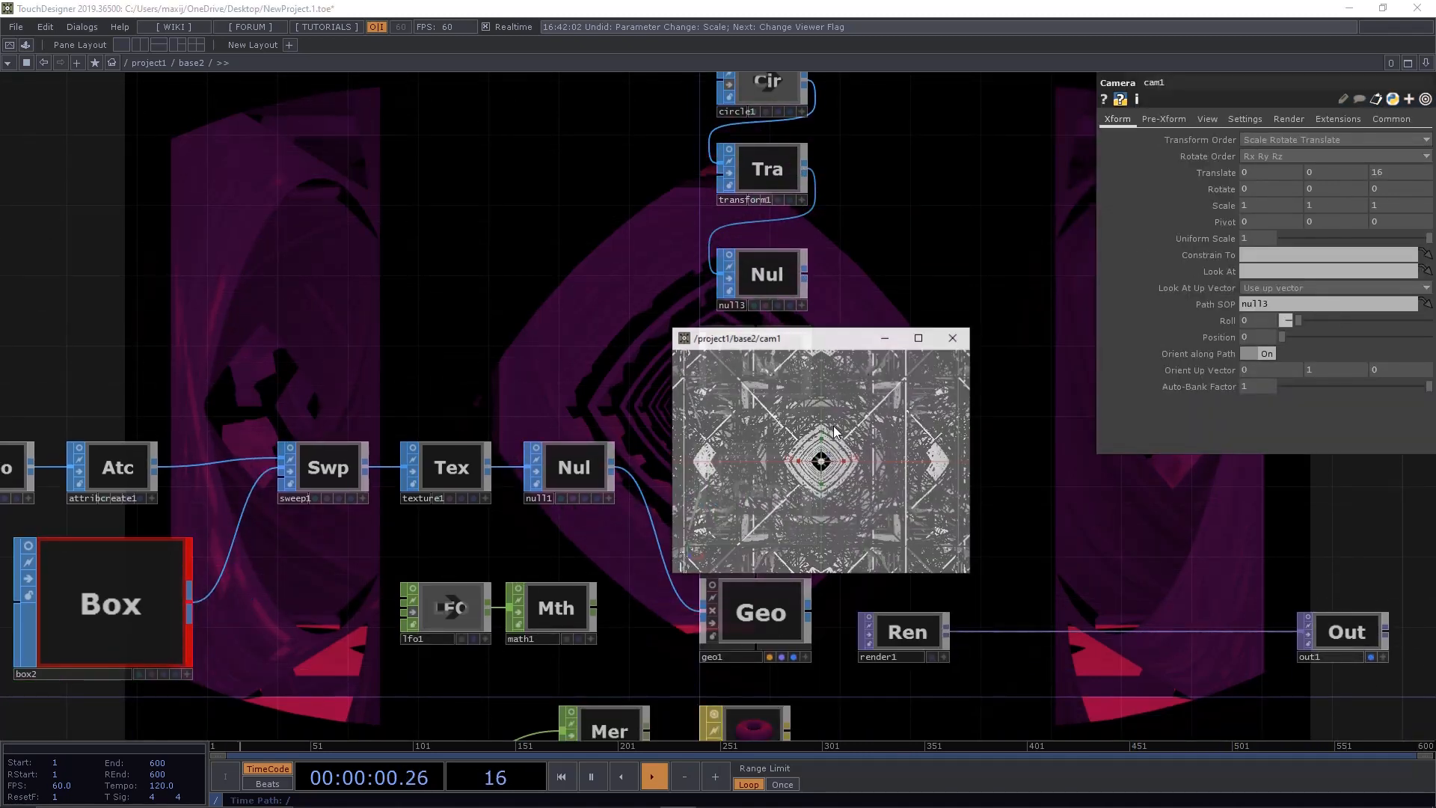
{"action": "left_click", "coordinate": [919, 339]}
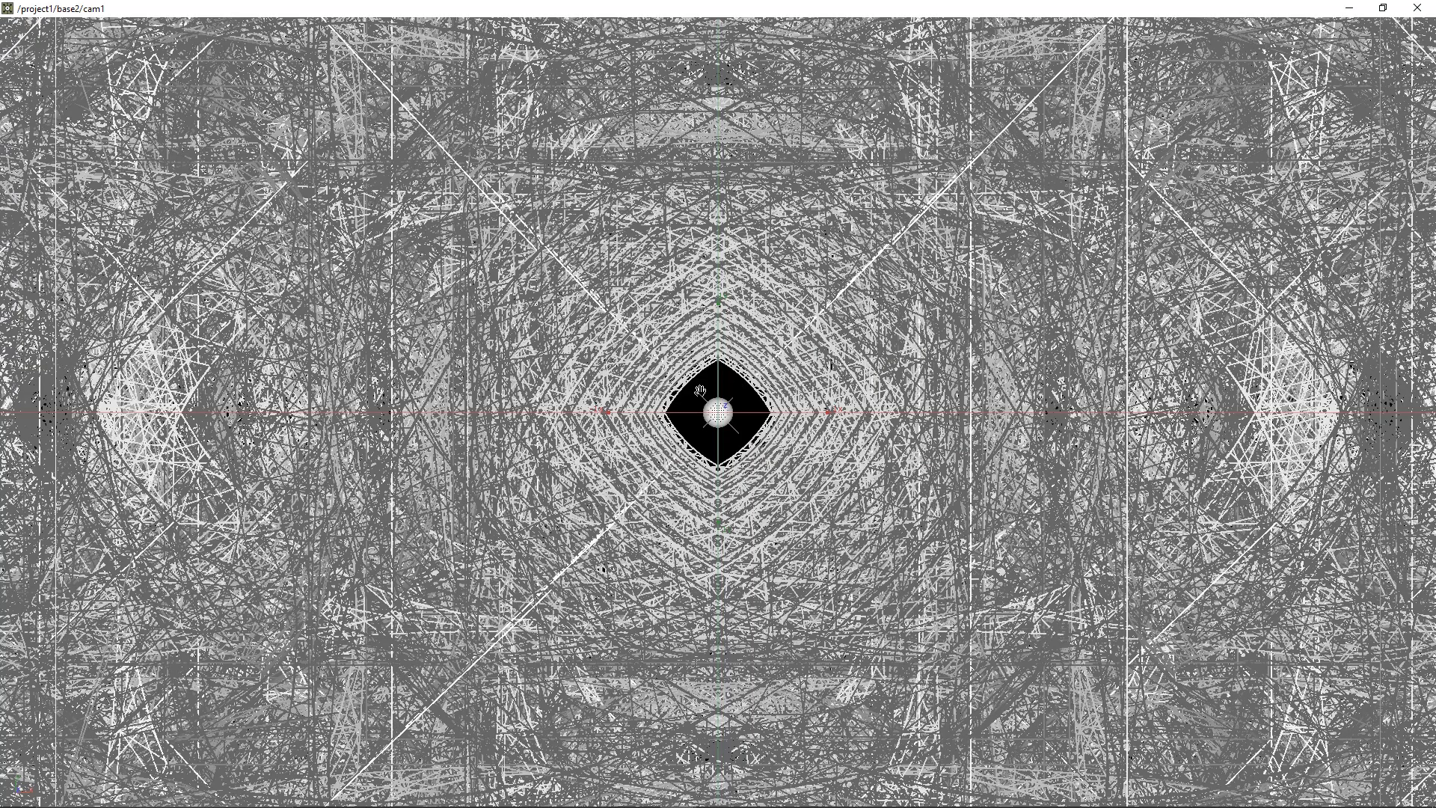
{"action": "key", "text": "h"}
{"action": "key", "text": "w"}
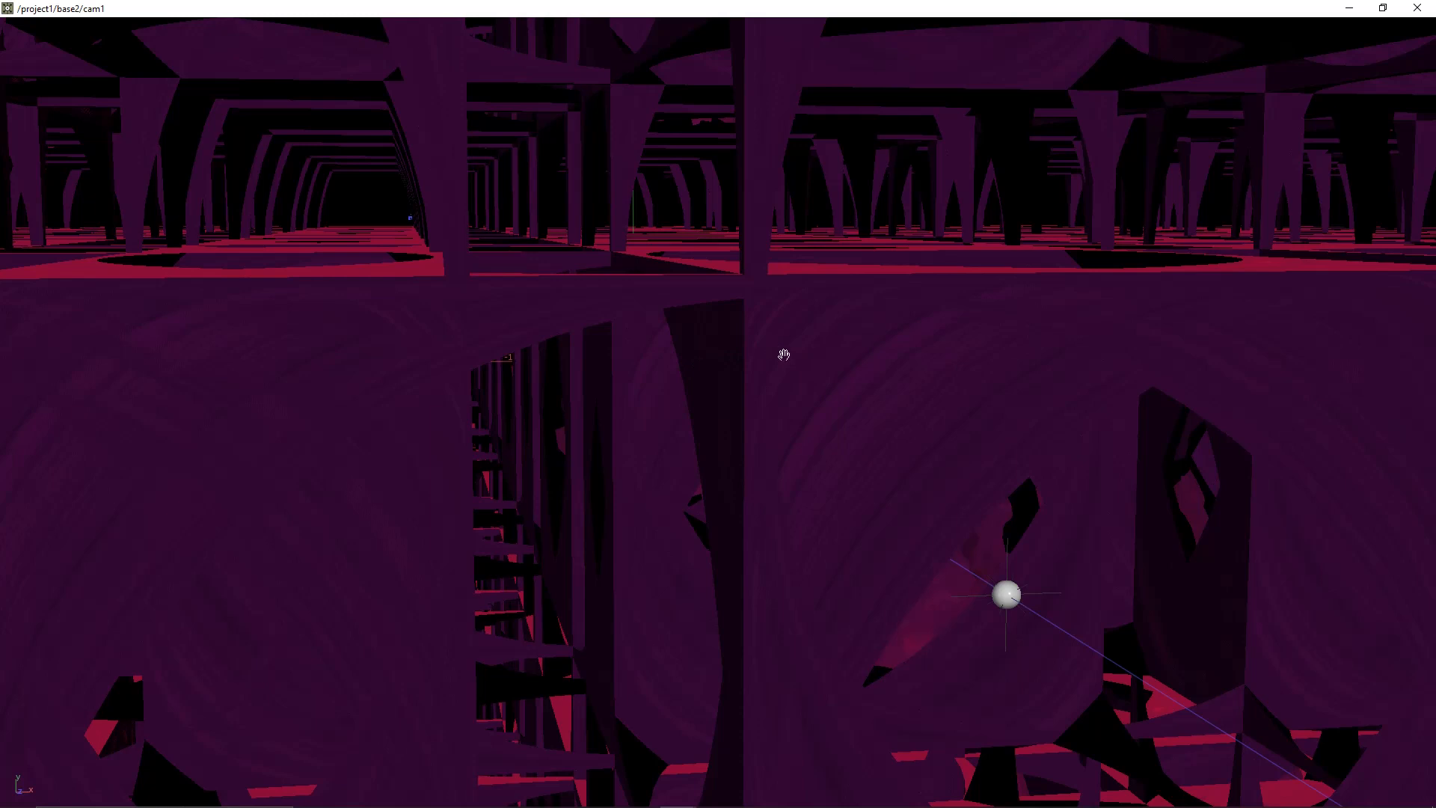
Step: Move the view through the inside of the swept structure in cam1's viewer and examine it from several angles
{"action": "left_click_drag", "start_coordinate": [784, 355], "coordinate": [653, 346]}
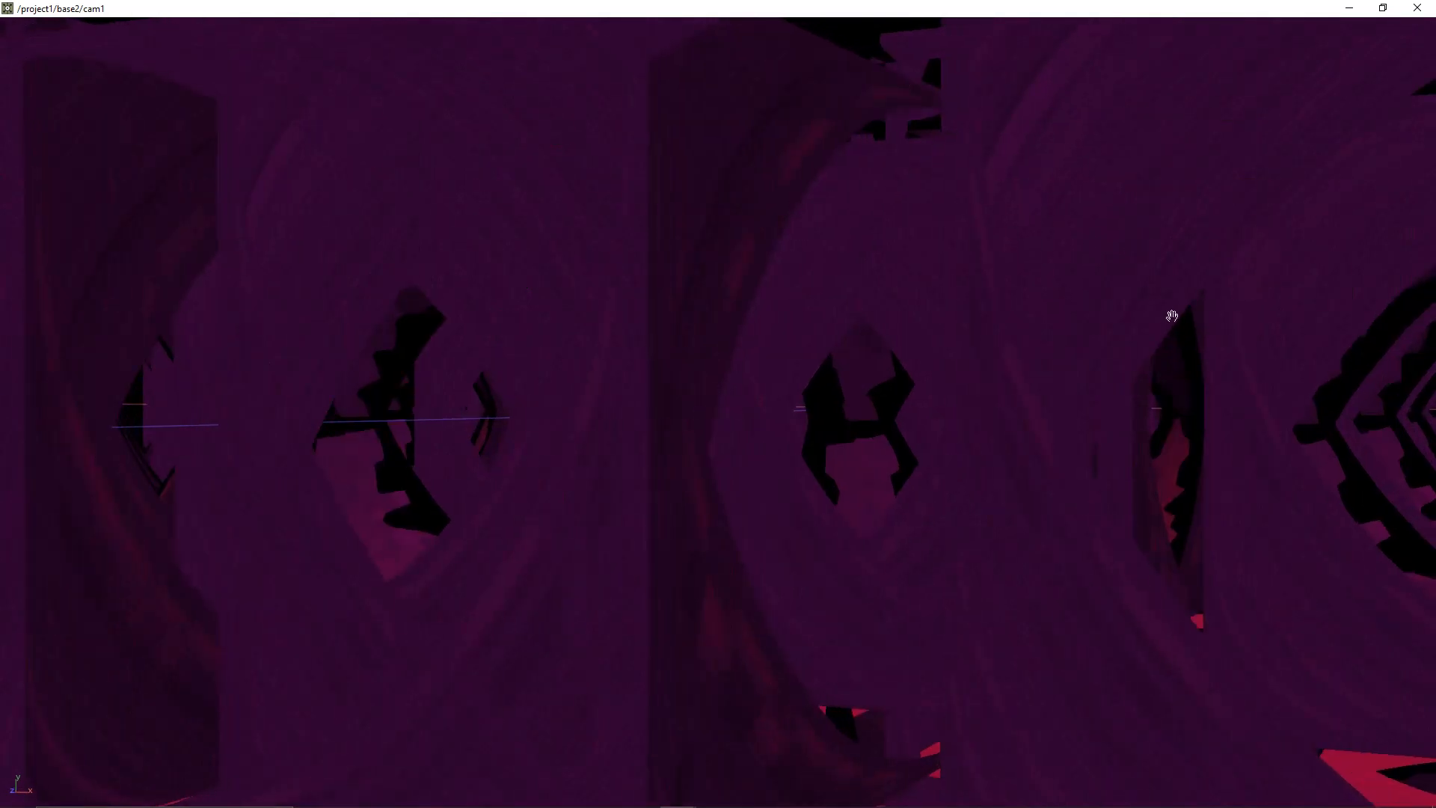
{"action": "left_click_drag", "start_coordinate": [1172, 315], "coordinate": [1091, 244]}
{"action": "left_click_drag", "start_coordinate": [1292, 338], "coordinate": [1050, 341]}
{"action": "left_click_drag", "start_coordinate": [598, 658], "coordinate": [613, 603]}
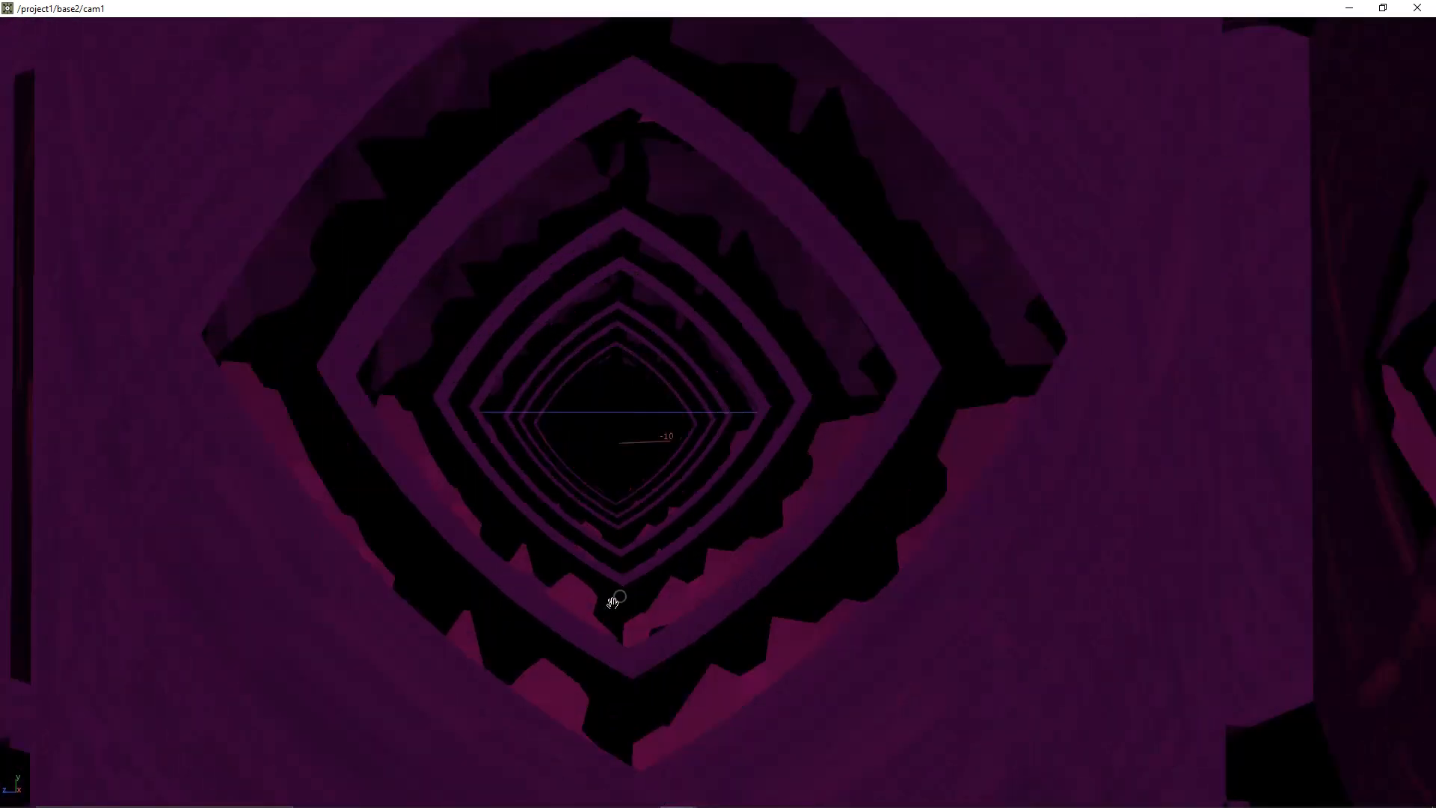
{"action": "left_click_drag", "start_coordinate": [682, 364], "coordinate": [611, 445]}
{"action": "left_click_drag", "start_coordinate": [695, 343], "coordinate": [716, 546]}
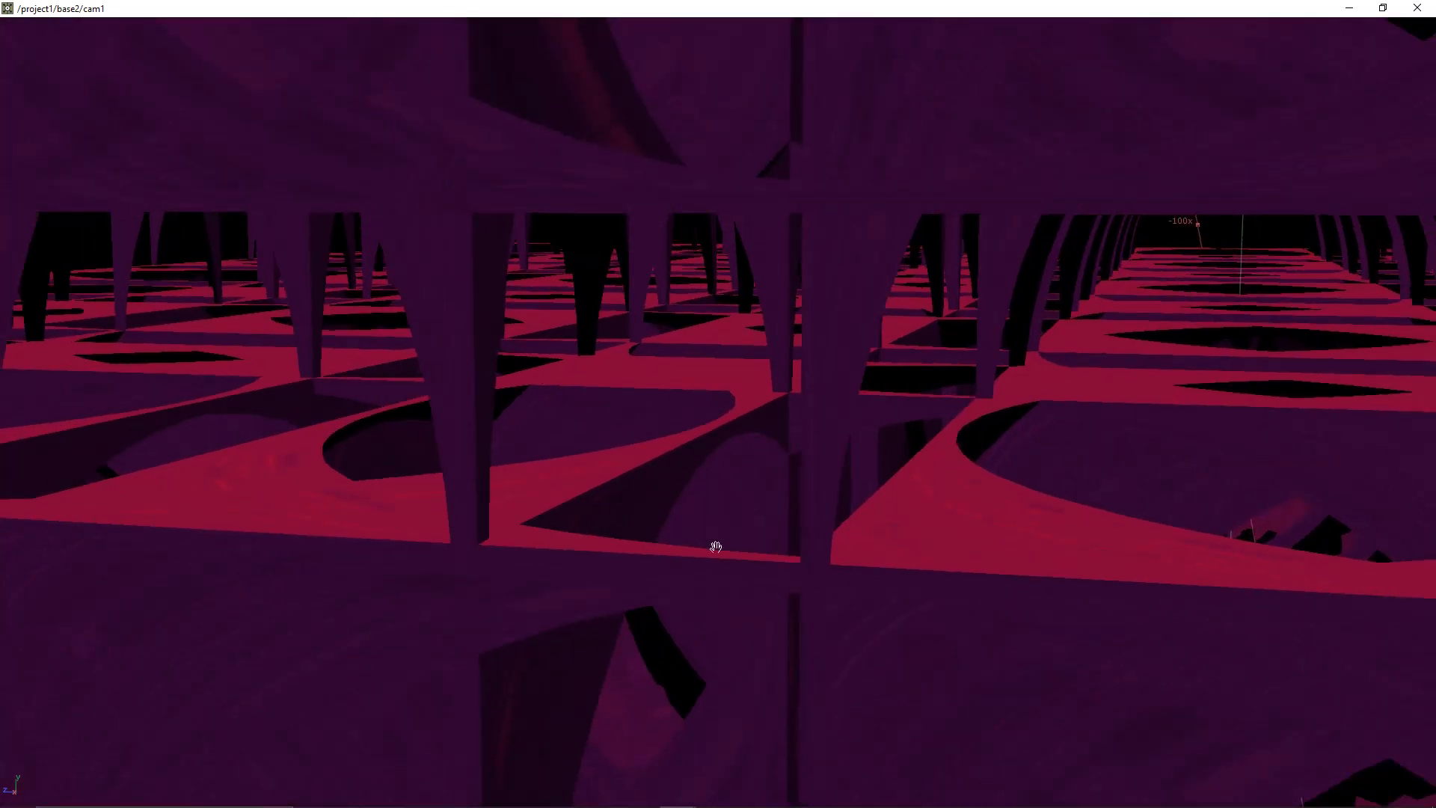
{"action": "left_click_drag", "start_coordinate": [778, 316], "coordinate": [759, 30]}
{"action": "left_click_drag", "start_coordinate": [756, 566], "coordinate": [753, 390]}
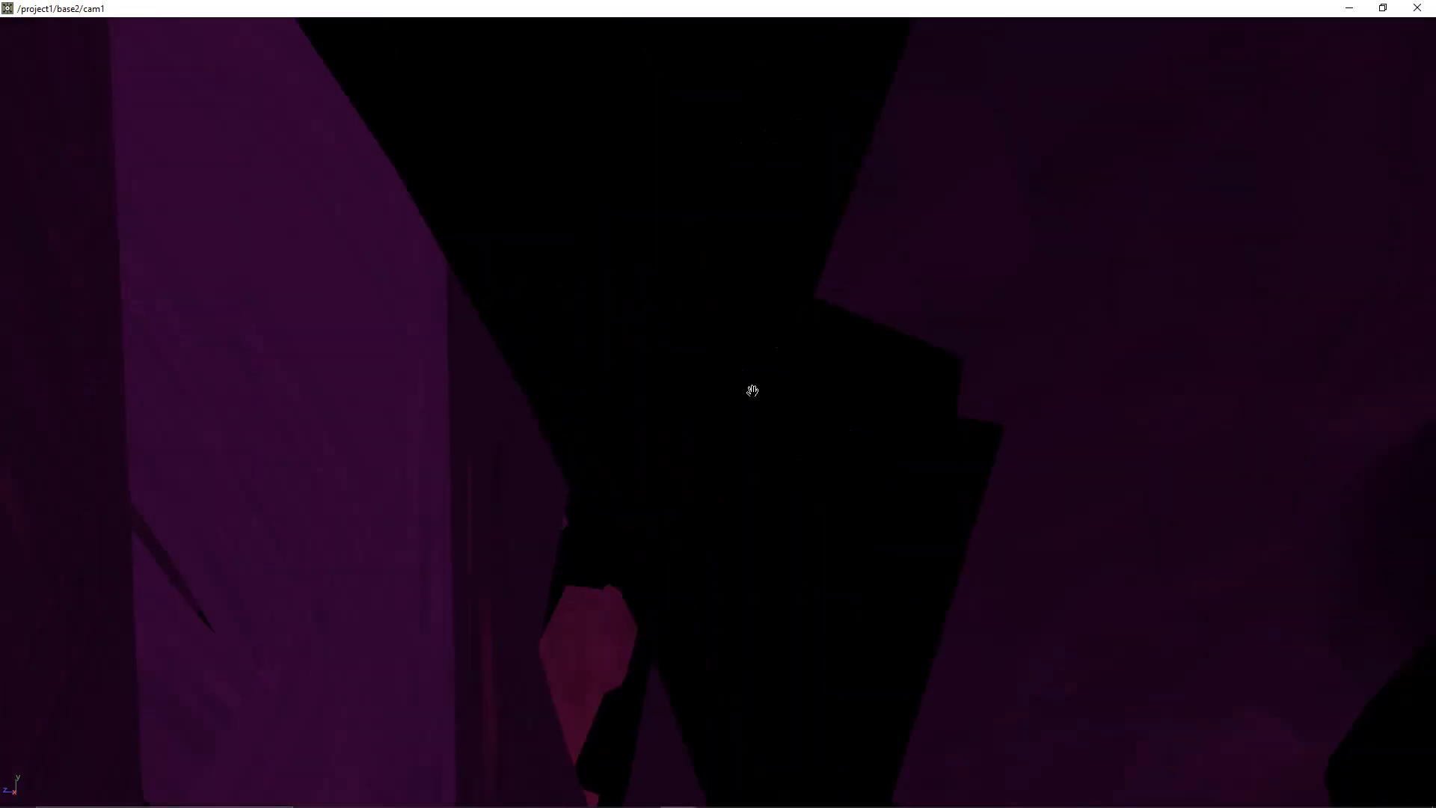
{"action": "left_click_drag", "start_coordinate": [694, 679], "coordinate": [683, 570]}
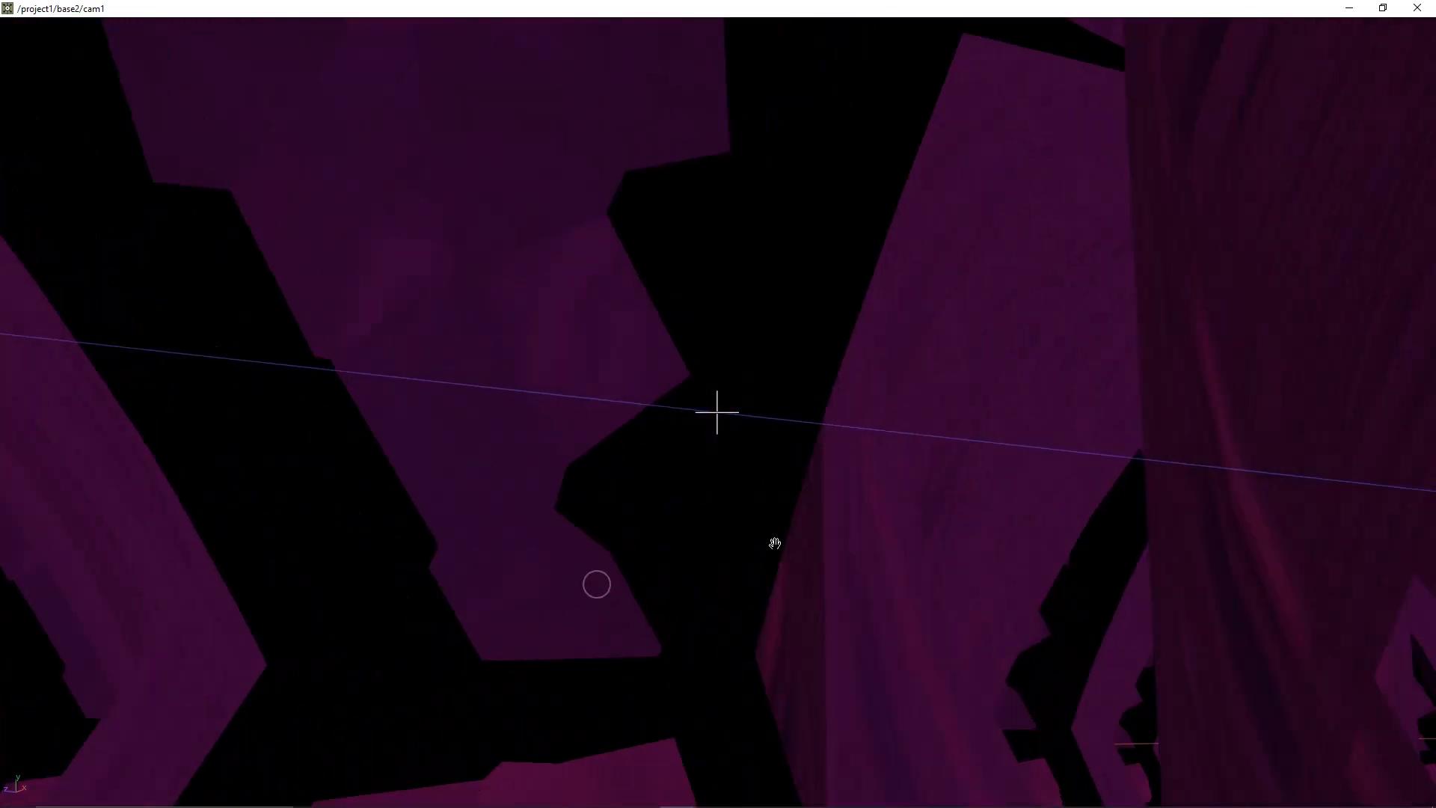
{"action": "left_click_drag", "start_coordinate": [775, 544], "coordinate": [1098, 345]}
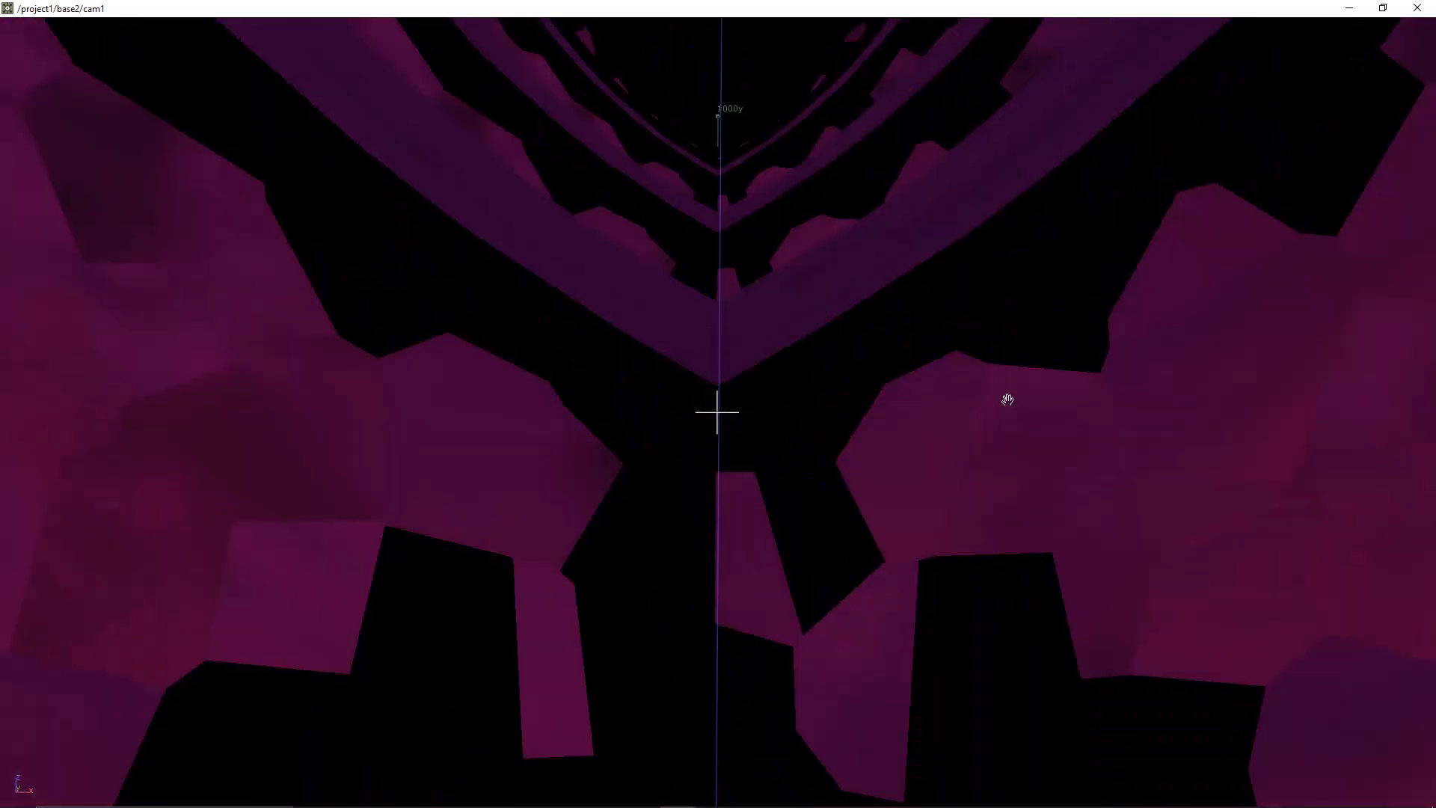
{"action": "left_click_drag", "start_coordinate": [1008, 400], "coordinate": [478, 360]}
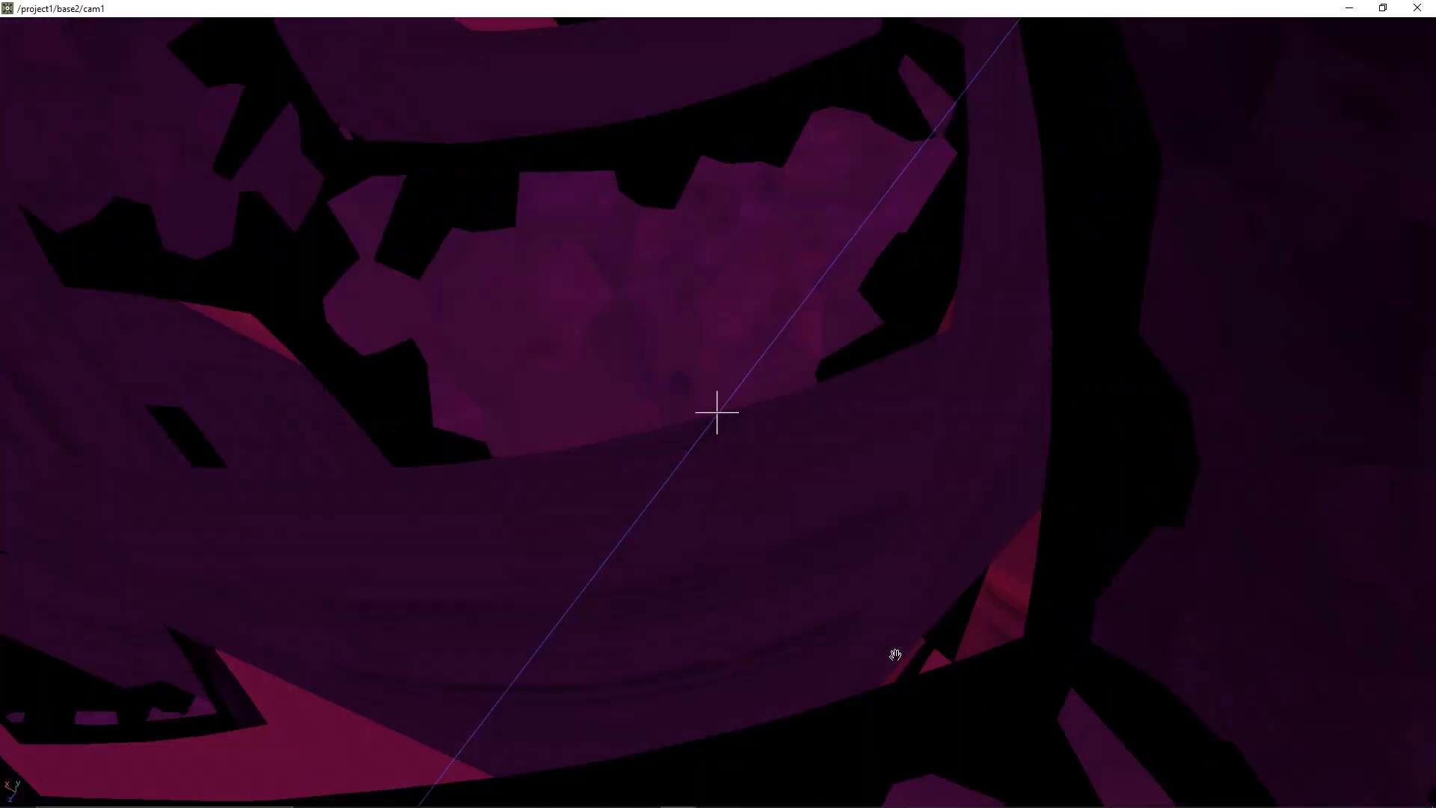
{"action": "left_click_drag", "start_coordinate": [896, 656], "coordinate": [863, 771]}
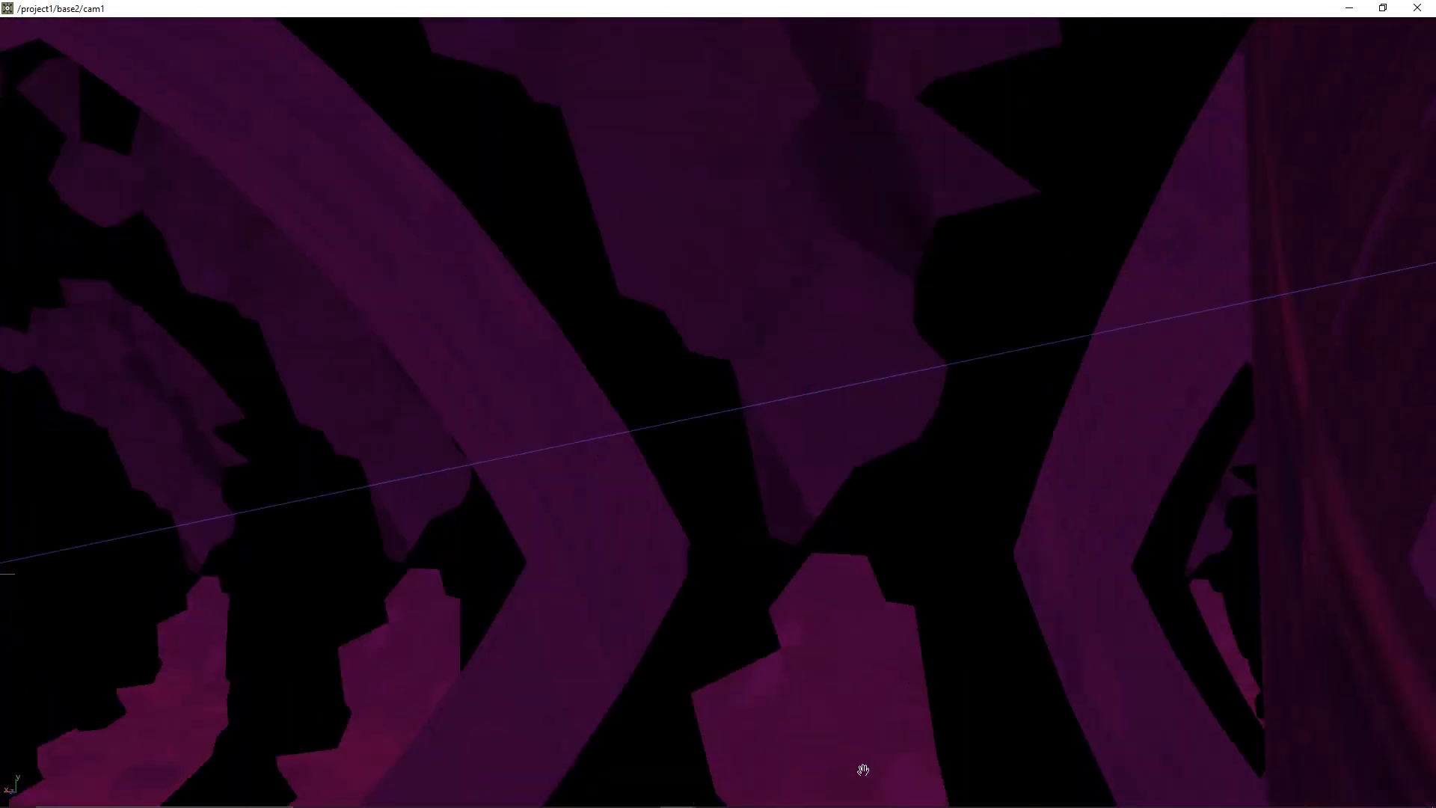
{"action": "left_click_drag", "start_coordinate": [821, 718], "coordinate": [1157, 274]}
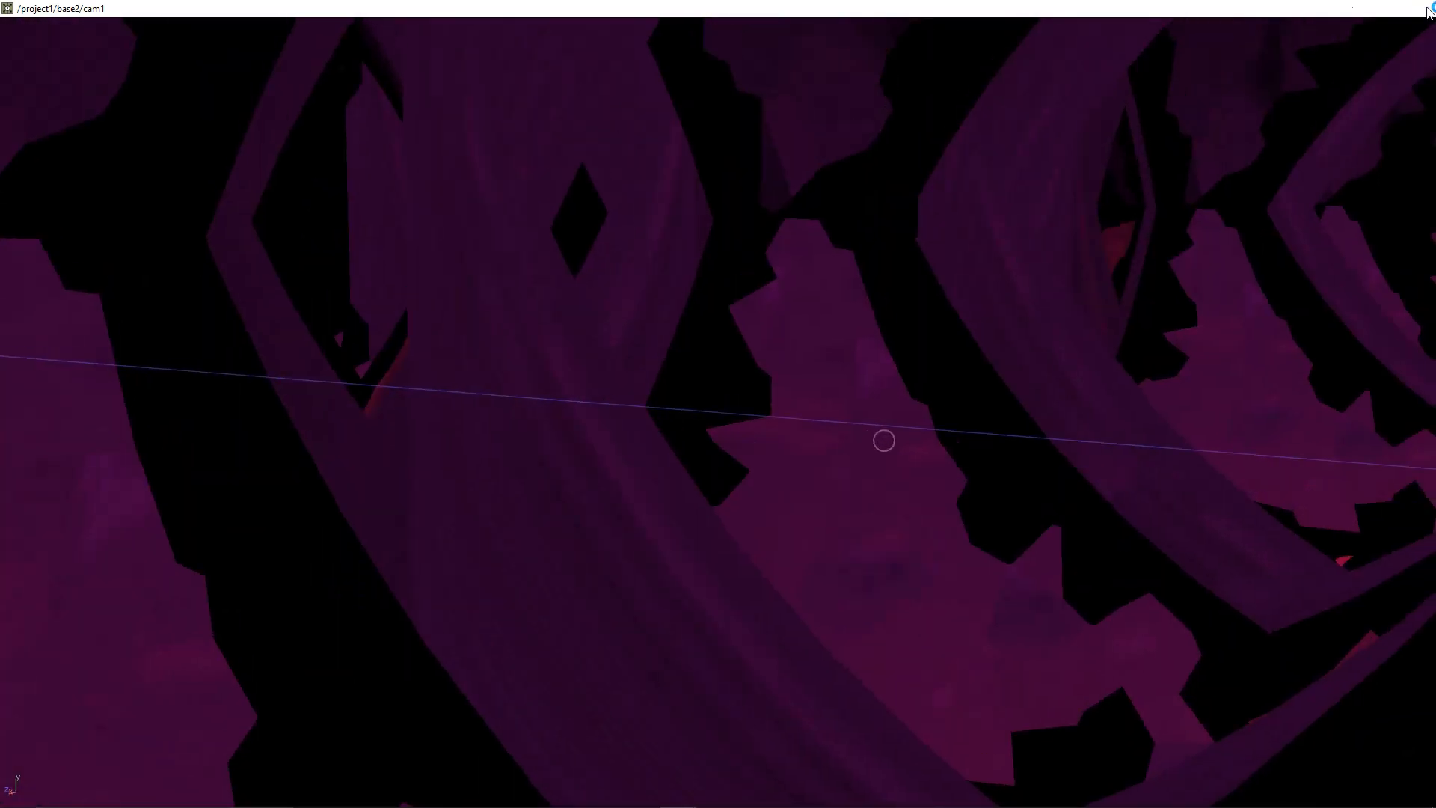
Step: Close cam1's viewer and reset all of the camera's parameters
{"action": "left_click", "coordinate": [1427, 13]}
{"action": "left_click_drag", "start_coordinate": [908, 337], "coordinate": [720, 367]}
{"action": "right_click", "coordinate": [614, 496]}
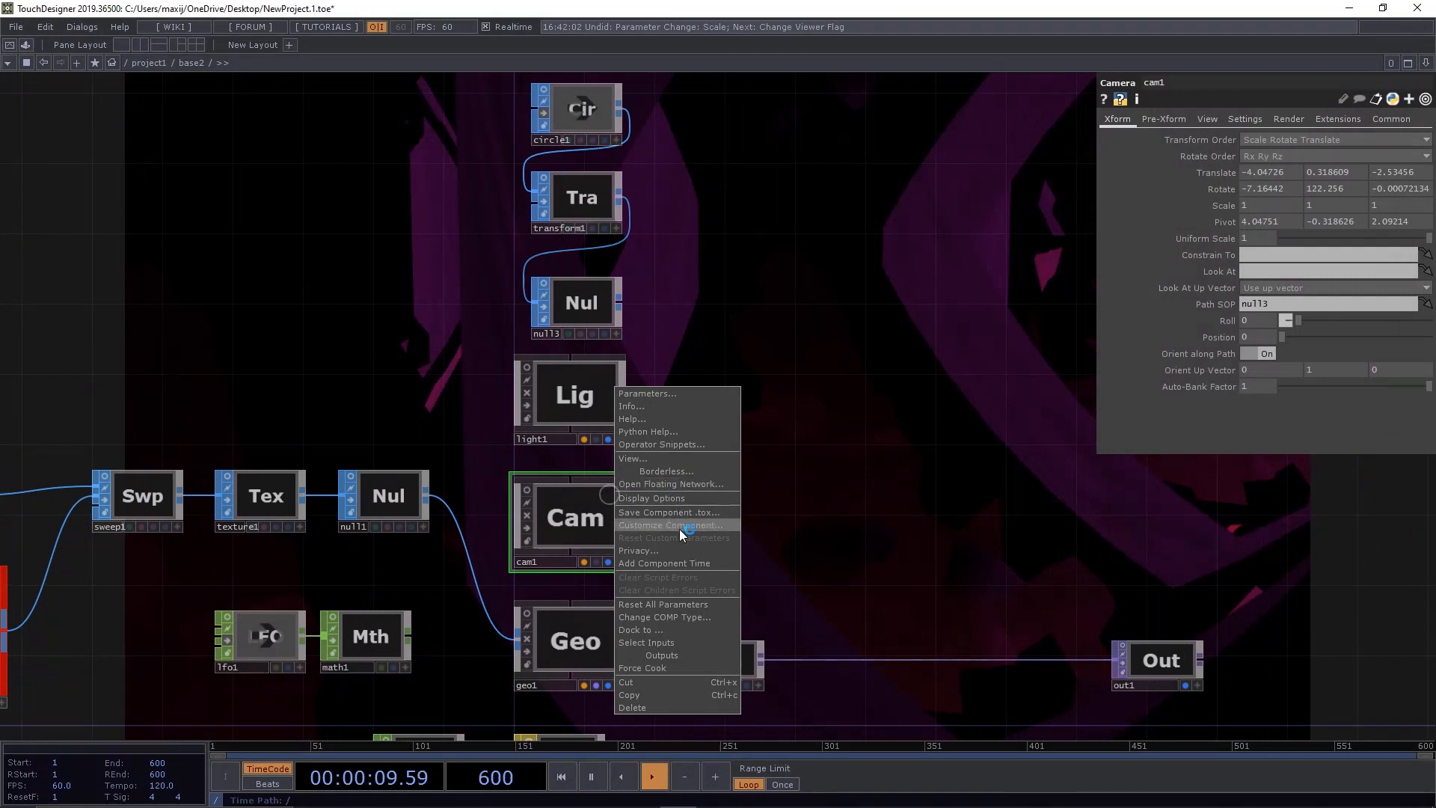
{"action": "left_click", "coordinate": [663, 604]}
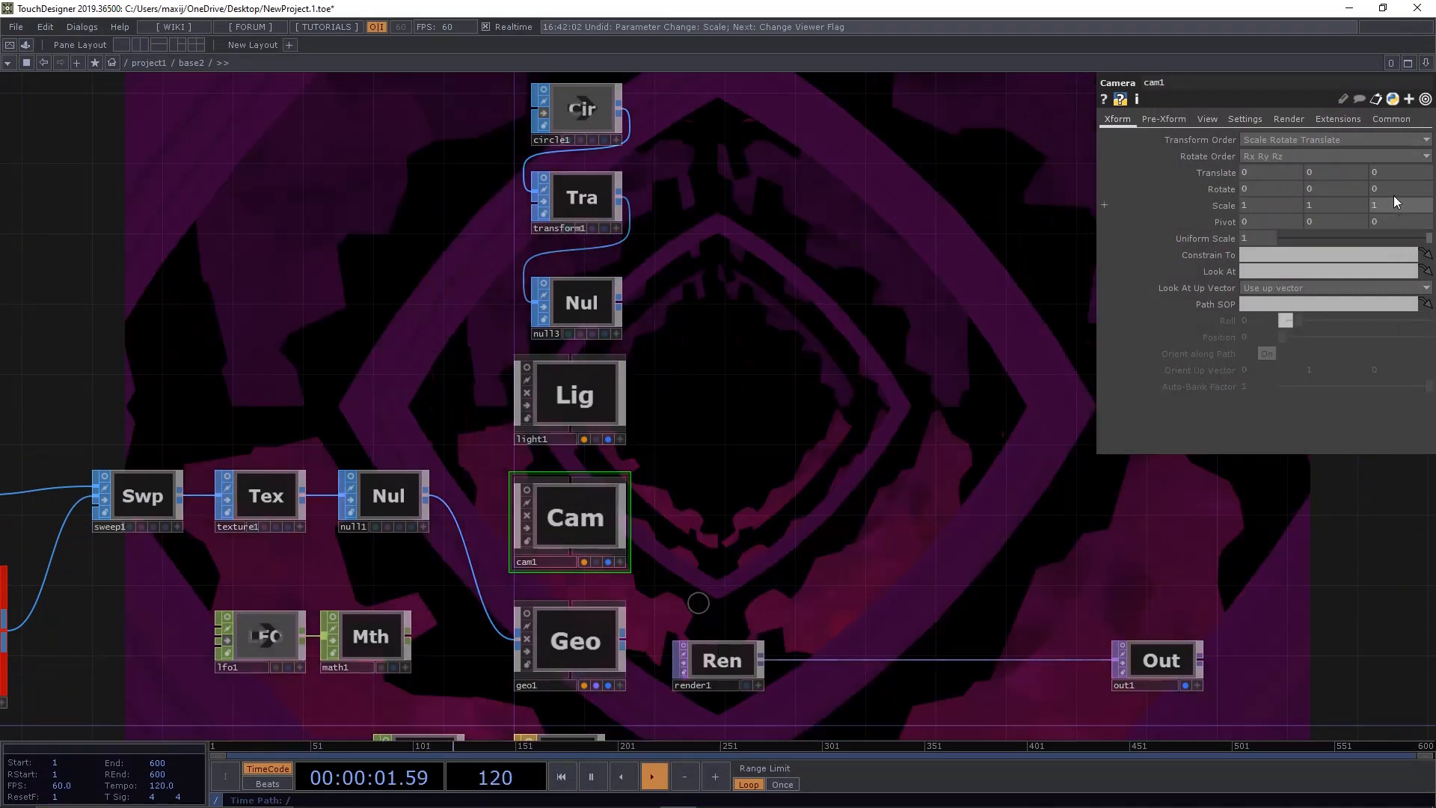
Step: Set cam1's Z Translate to 10 and turn off the bypass on circle1
{"action": "type", "text": "10"}
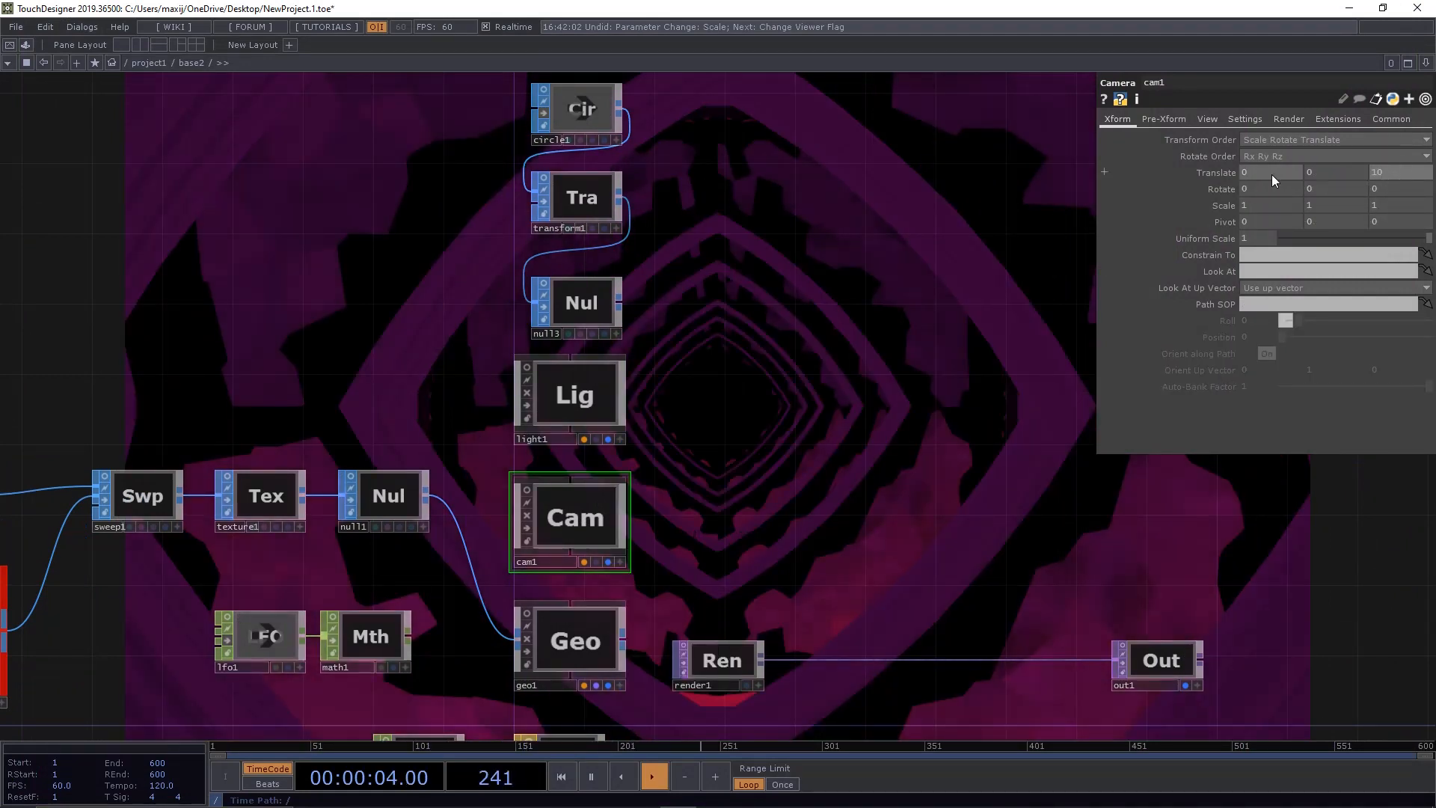
{"action": "left_click_drag", "start_coordinate": [890, 379], "coordinate": [583, 462]}
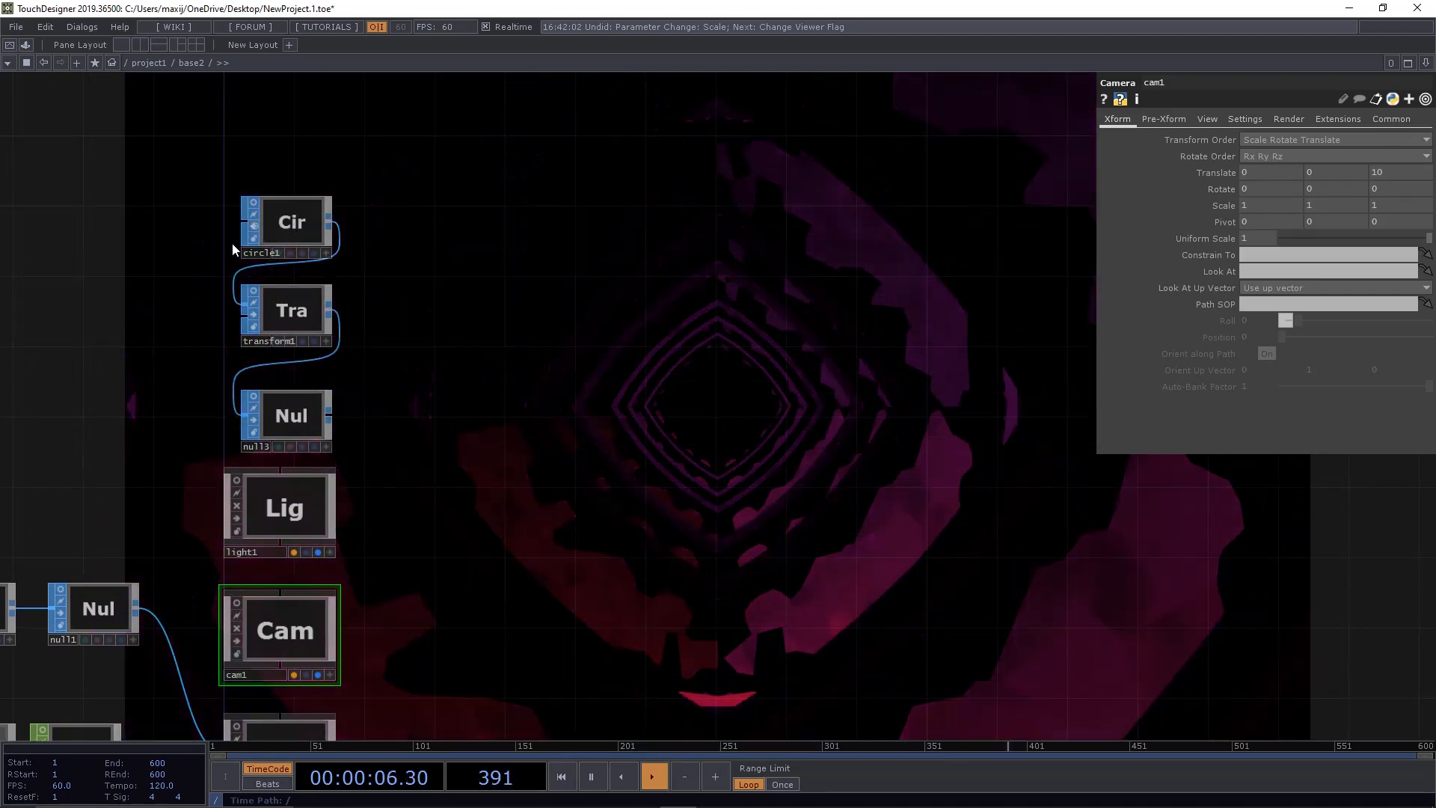
{"action": "left_click_drag", "start_coordinate": [394, 298], "coordinate": [635, 263]}
Step: Return geo1's Uniform Scale to 1 and select box2
{"action": "left_click_drag", "start_coordinate": [385, 421], "coordinate": [609, 303]}
{"action": "left_click", "coordinate": [768, 598]}
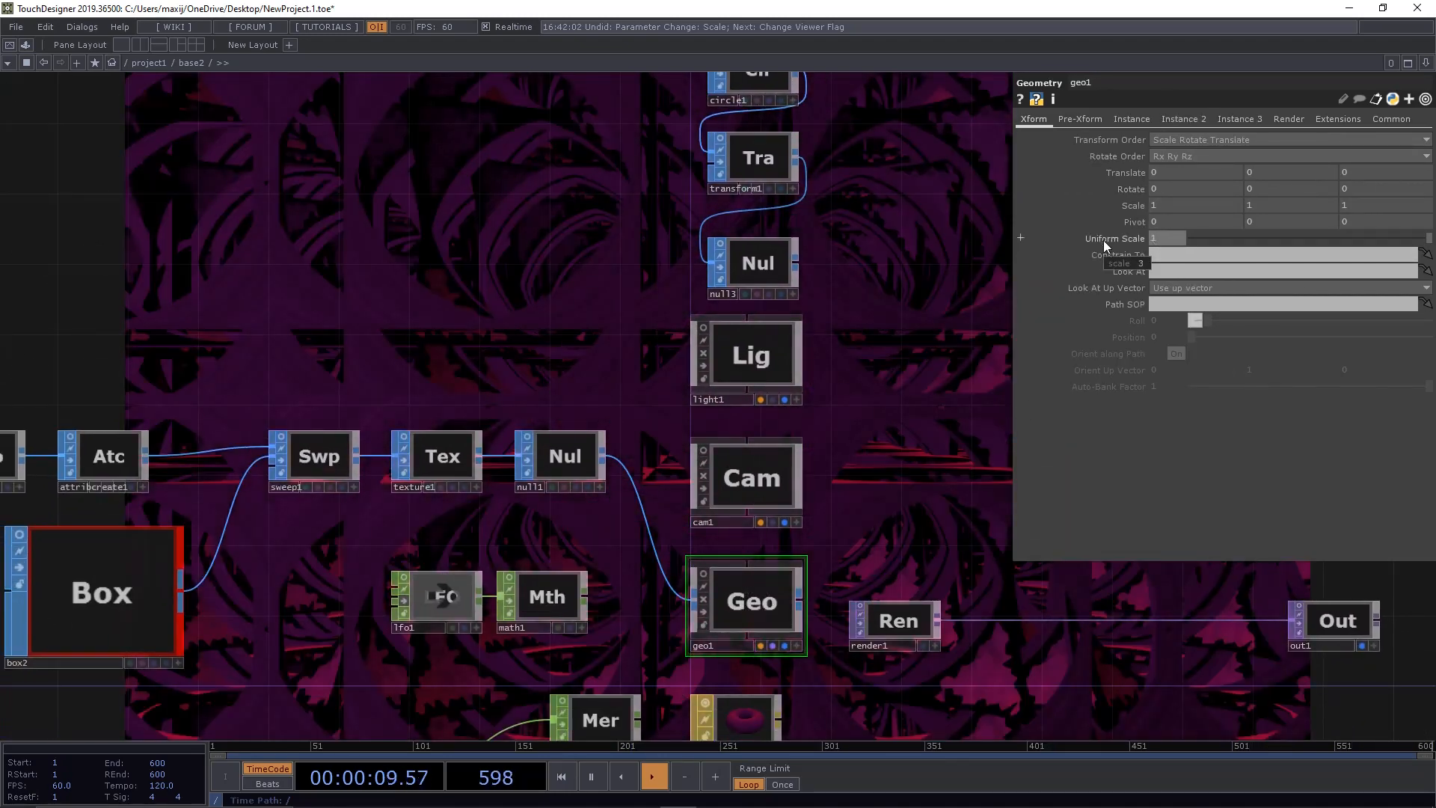
{"action": "left_click_drag", "start_coordinate": [539, 222], "coordinate": [807, 215]}
{"action": "left_click", "coordinate": [430, 552]}
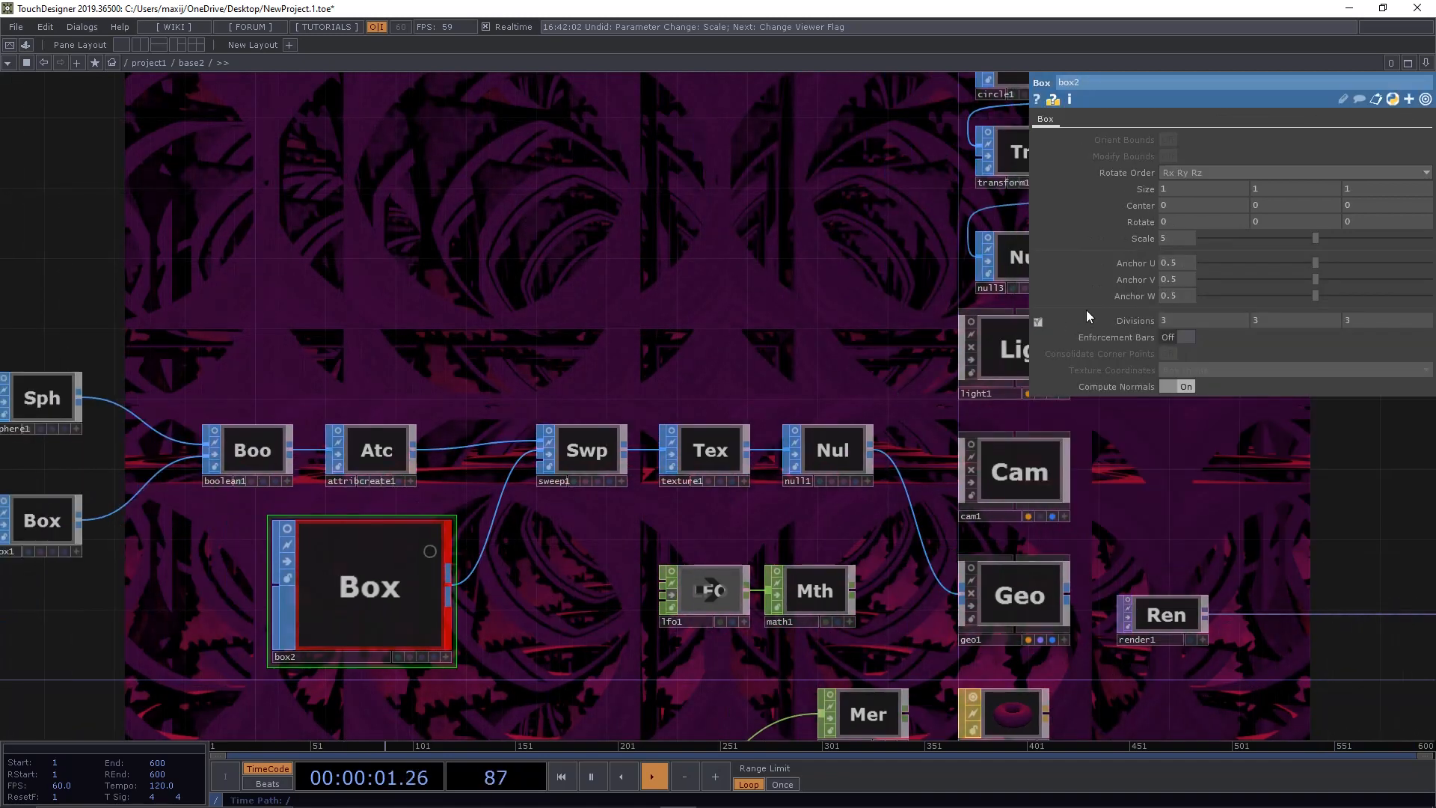
Step: Turn off the divisions on box2 and set its Scale to 1
{"action": "left_click", "coordinate": [1037, 321]}
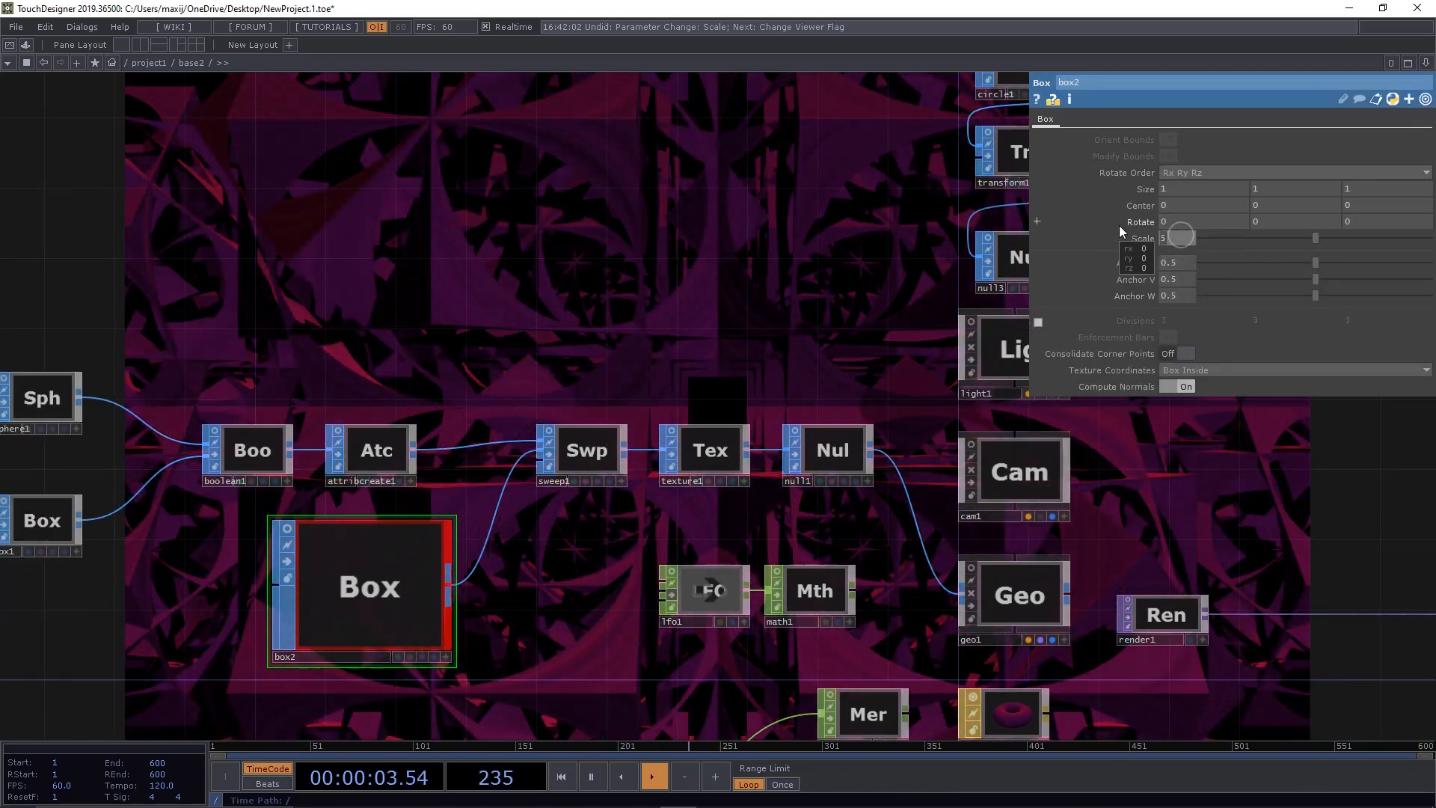
{"action": "type", "text": "1"}
{"action": "key", "text": "Return"}
Step: Assign null3 as cam1's Path SOP
{"action": "mouse_move", "coordinate": [551, 323]}
{"action": "left_mouse_down"}
{"action": "mouse_move", "coordinate": [856, 452]}
{"action": "mouse_move", "coordinate": [873, 670]}
{"action": "left_mouse_up"}
{"action": "left_click_drag", "start_coordinate": [883, 419], "coordinate": [574, 606]}
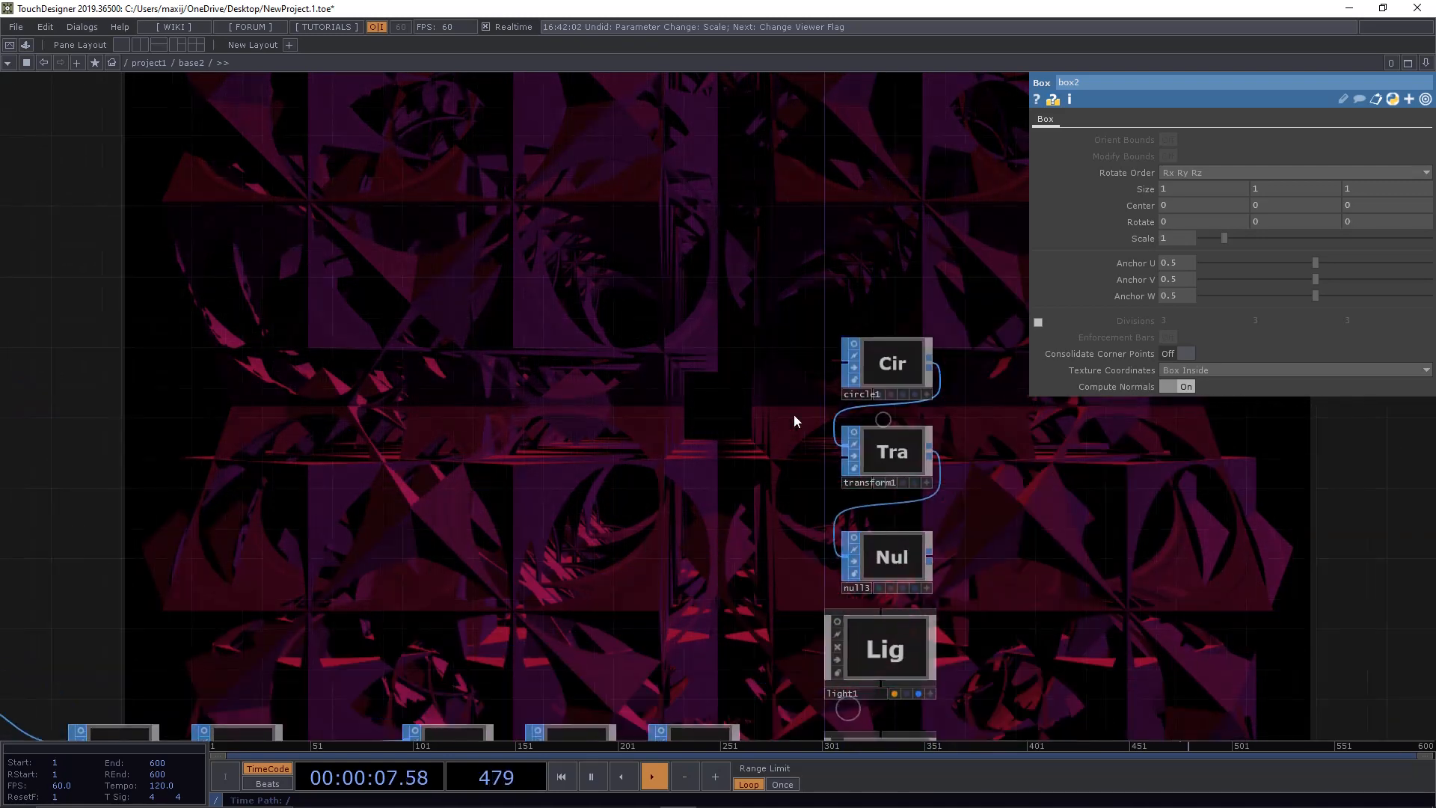
{"action": "left_click_drag", "start_coordinate": [1012, 424], "coordinate": [965, 212]}
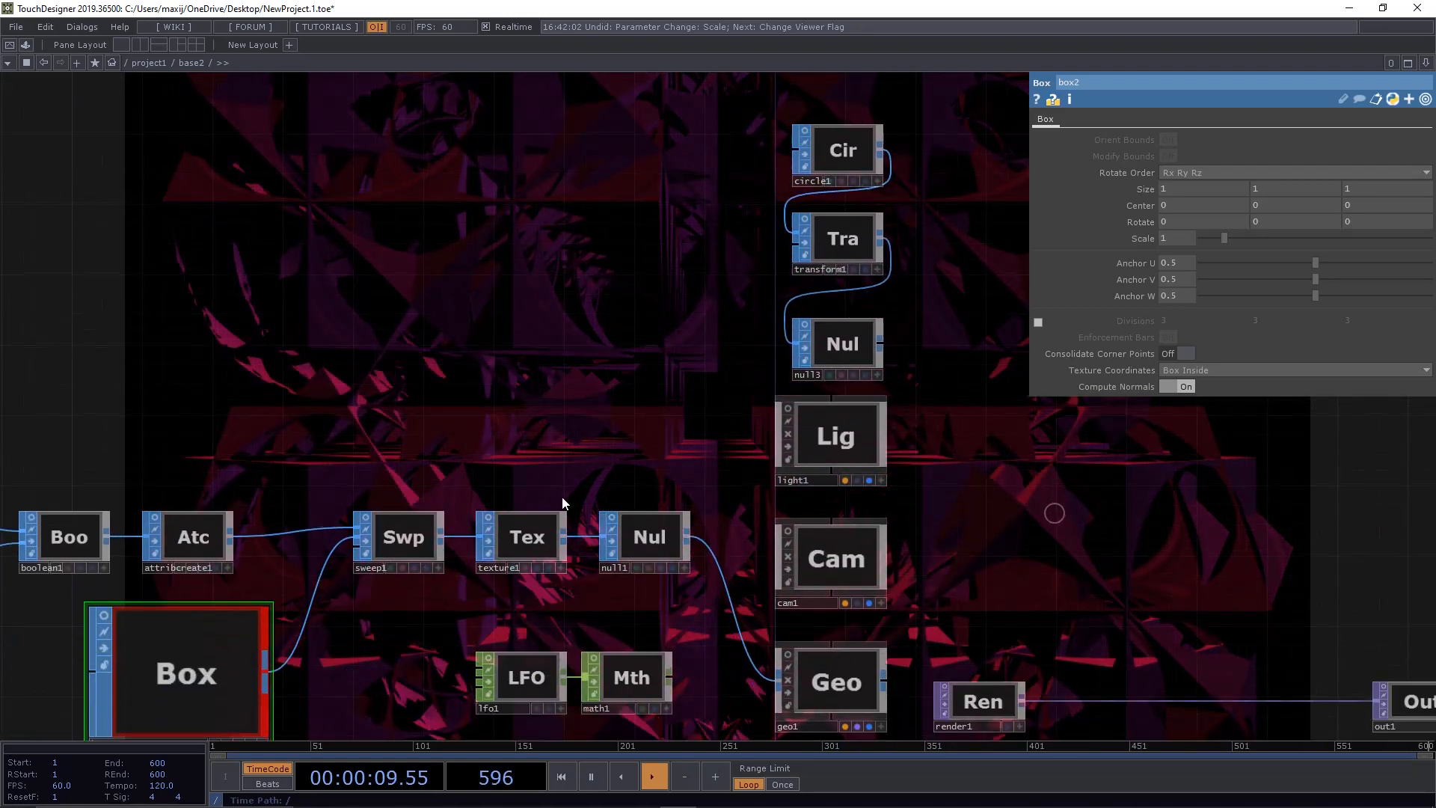
{"action": "left_click_drag", "start_coordinate": [532, 493], "coordinate": [423, 495]}
{"action": "left_click_drag", "start_coordinate": [883, 520], "coordinate": [648, 476]}
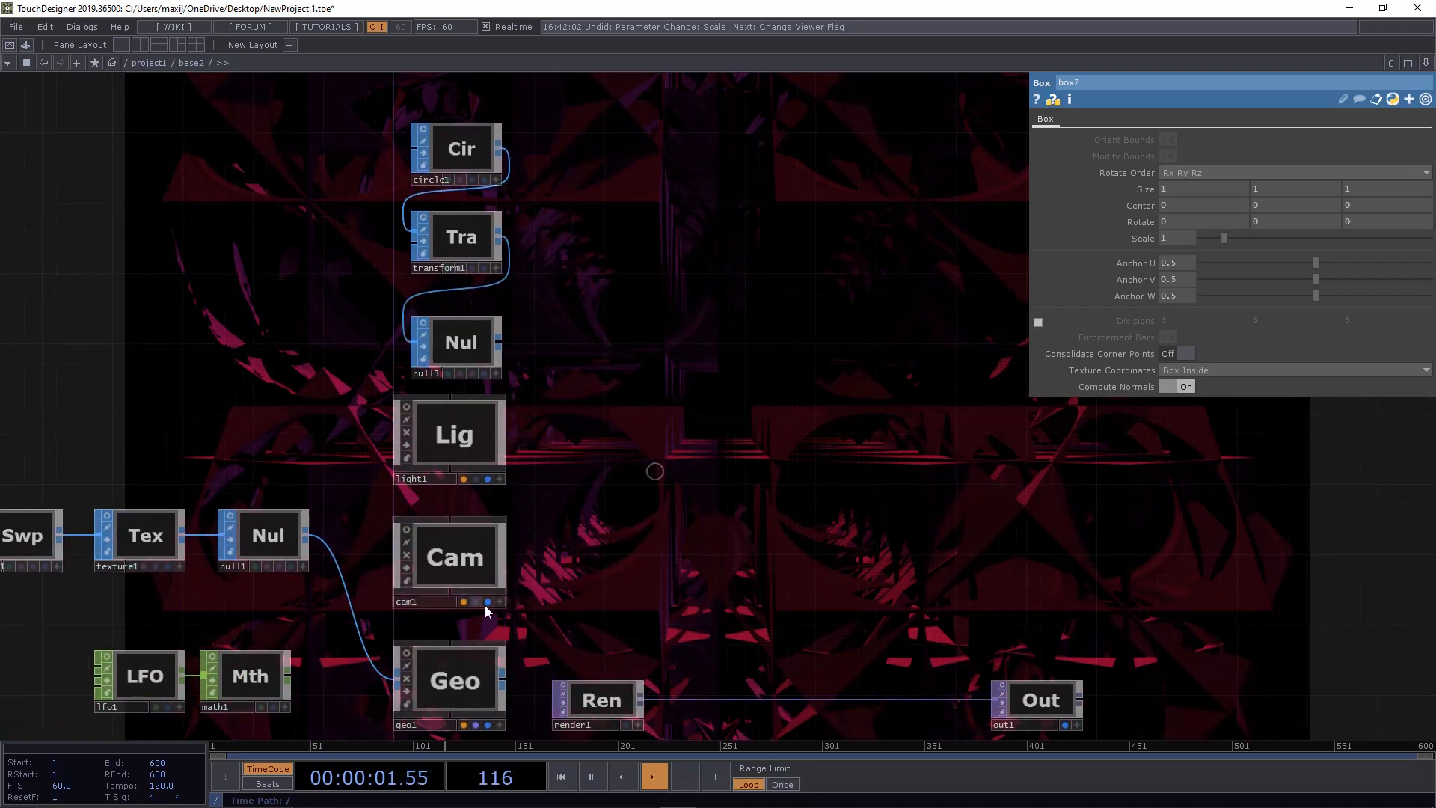
{"action": "left_click", "coordinate": [457, 570]}
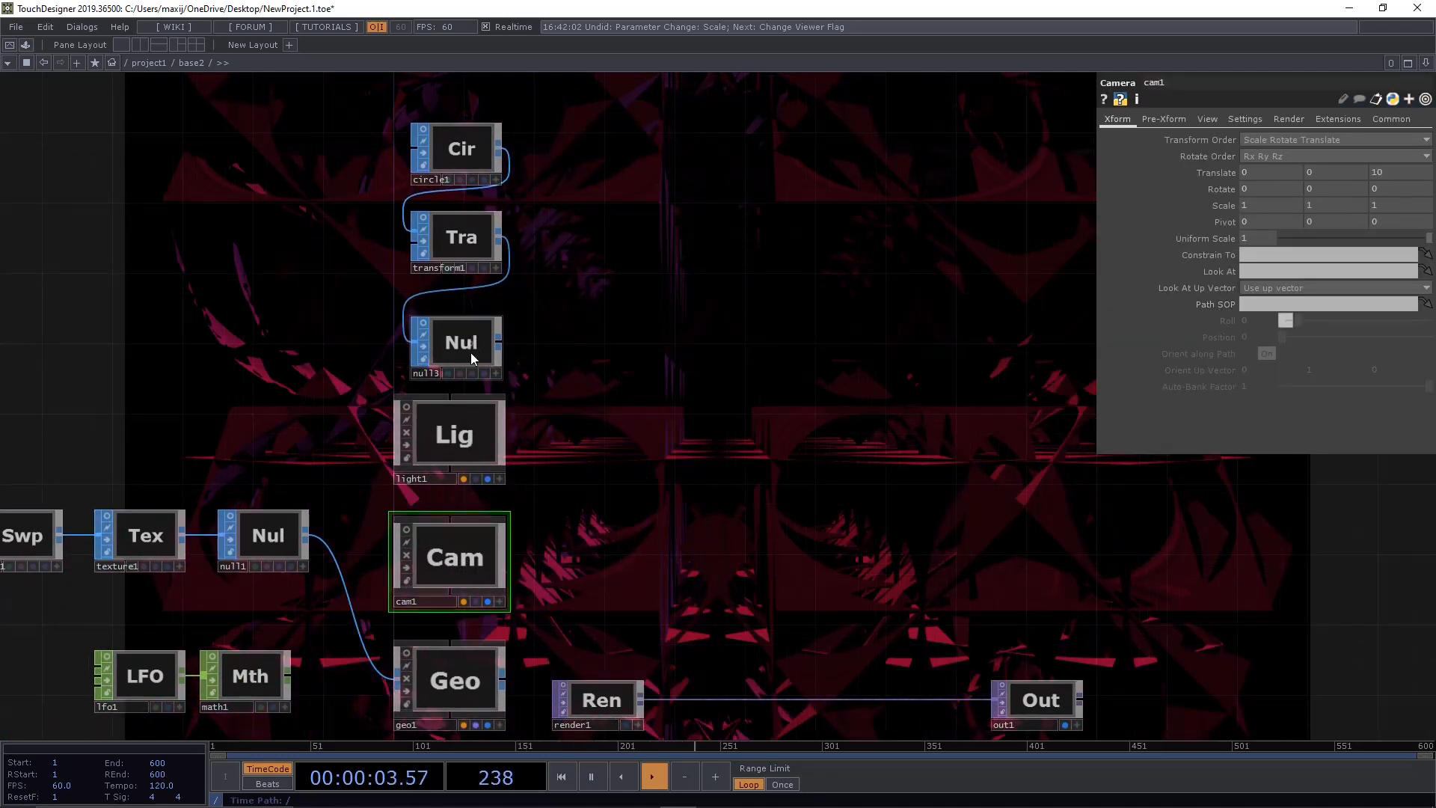
{"action": "left_click", "coordinate": [478, 522]}
Step: Check the transform parameters of geo1 and cam1, including geo1's Uniform Scale, and hide the parameter window
{"action": "left_click_drag", "start_coordinate": [686, 465], "coordinate": [413, 446]}
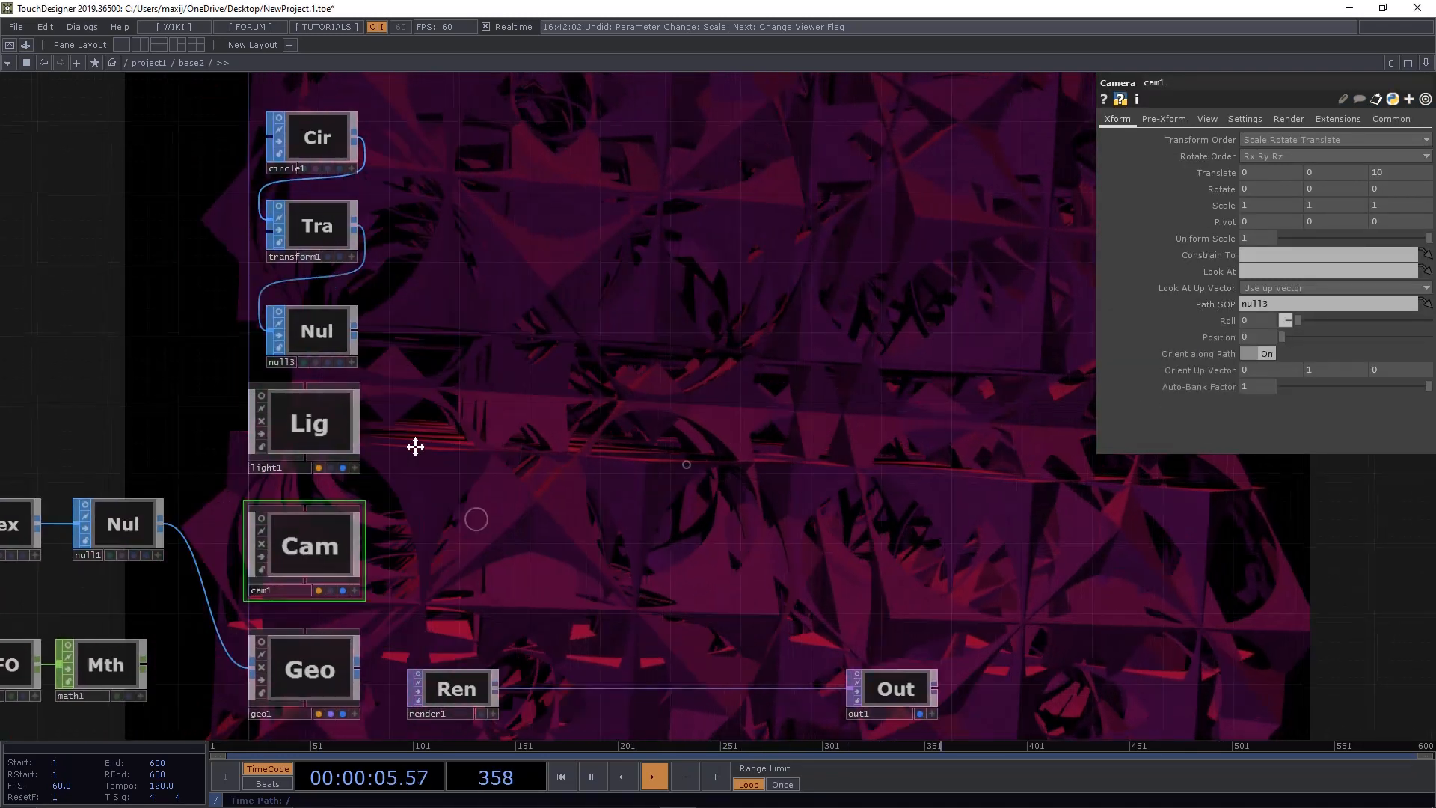
{"action": "left_click_drag", "start_coordinate": [427, 583], "coordinate": [880, 416]}
{"action": "left_click", "coordinate": [662, 490]}
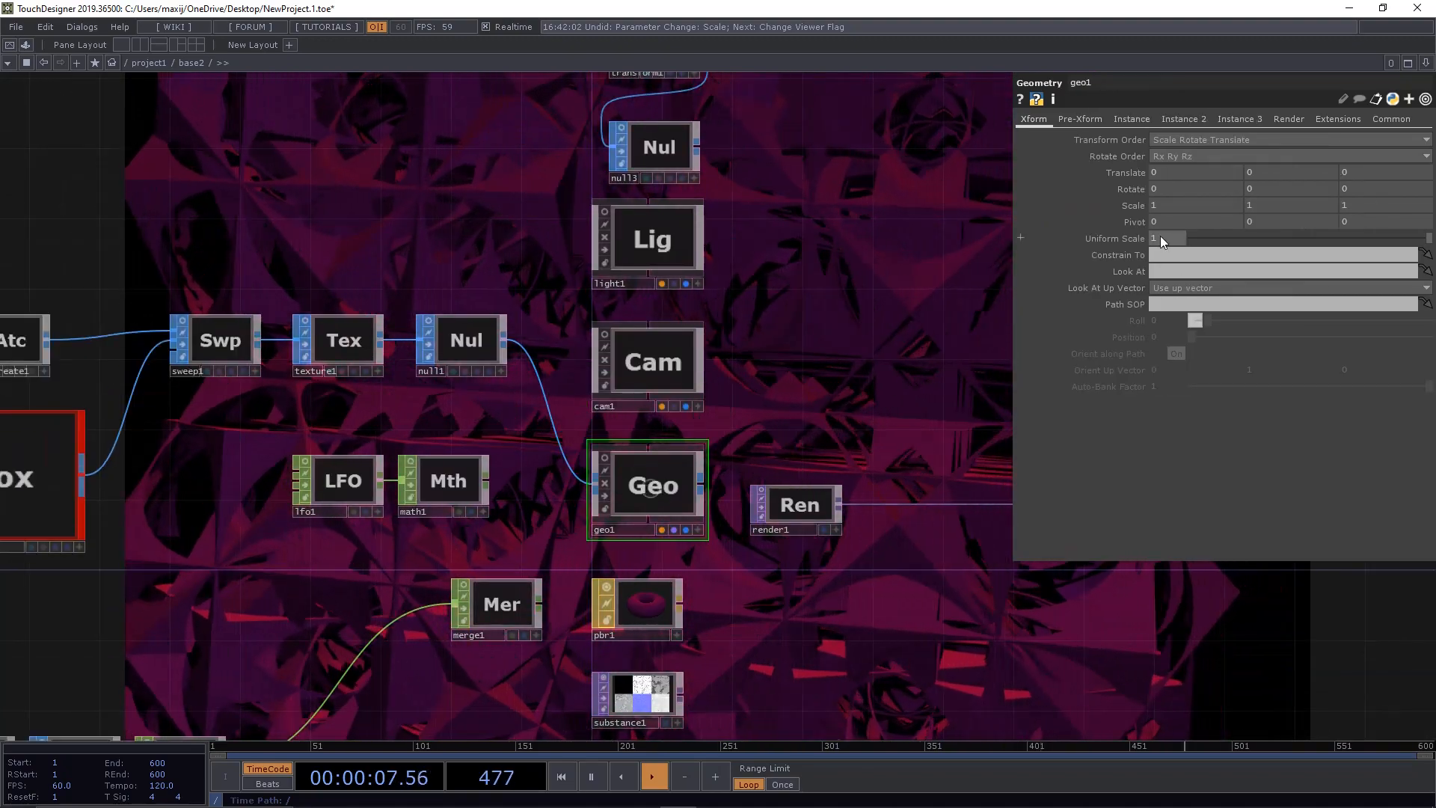
{"action": "left_click", "coordinate": [1132, 238]}
{"action": "left_click", "coordinate": [1100, 254]}
{"action": "left_click", "coordinate": [677, 333]}
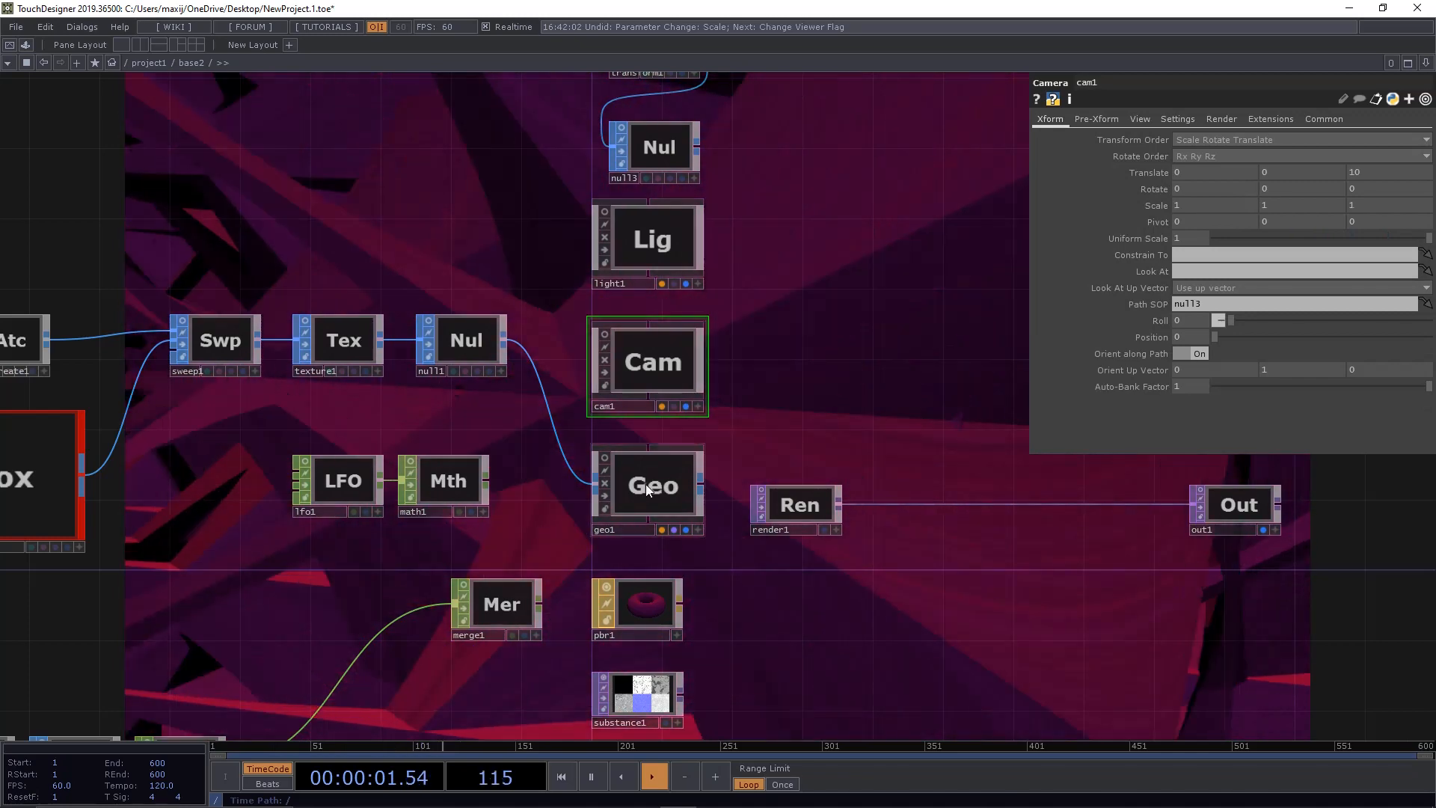
{"action": "left_click", "coordinate": [645, 483]}
{"action": "left_click_drag", "start_coordinate": [1009, 359], "coordinate": [771, 485]}
{"action": "key", "text": "p"}
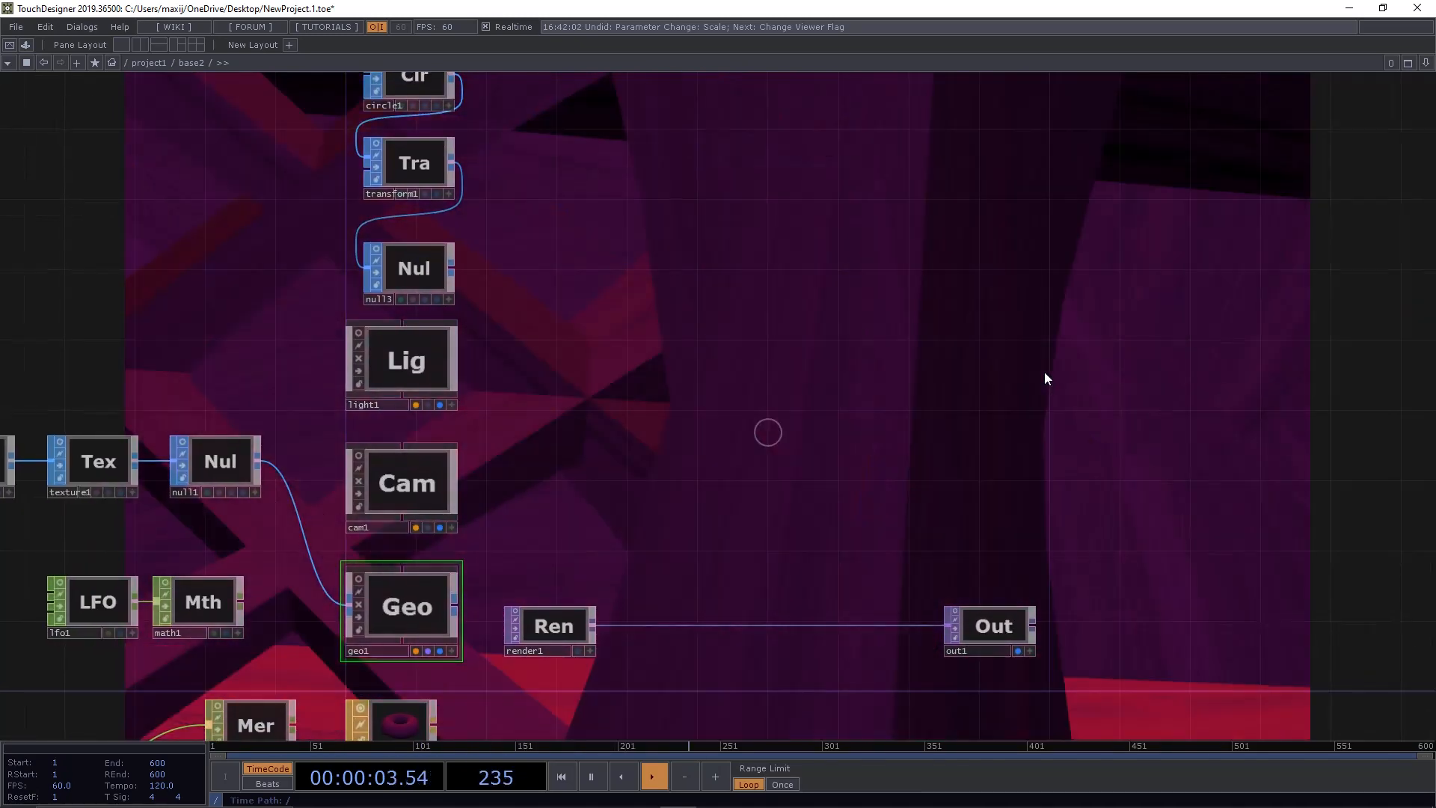
{"action": "left_click_drag", "start_coordinate": [1045, 371], "coordinate": [1008, 379]}
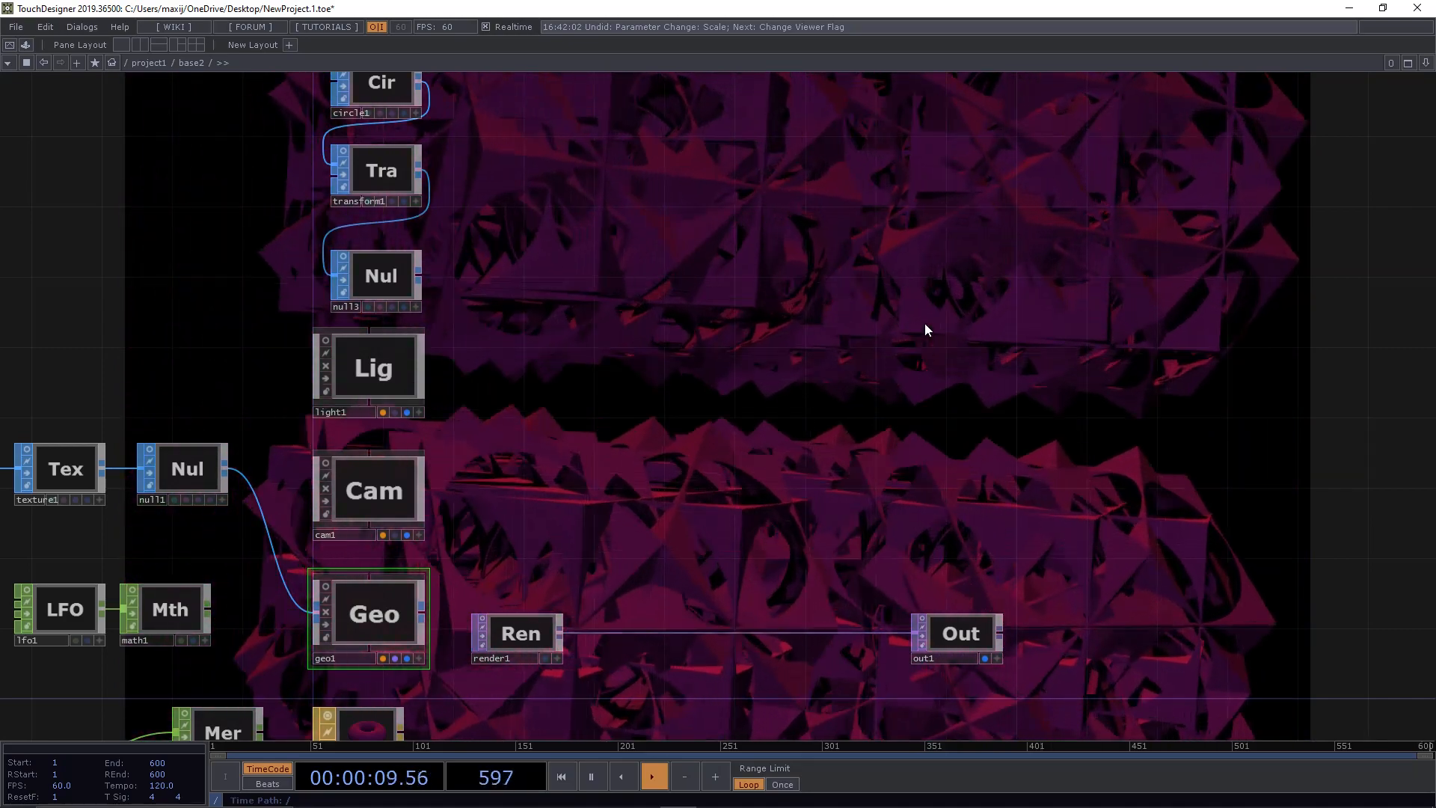
{"action": "left_click_drag", "start_coordinate": [1002, 343], "coordinate": [849, 350]}
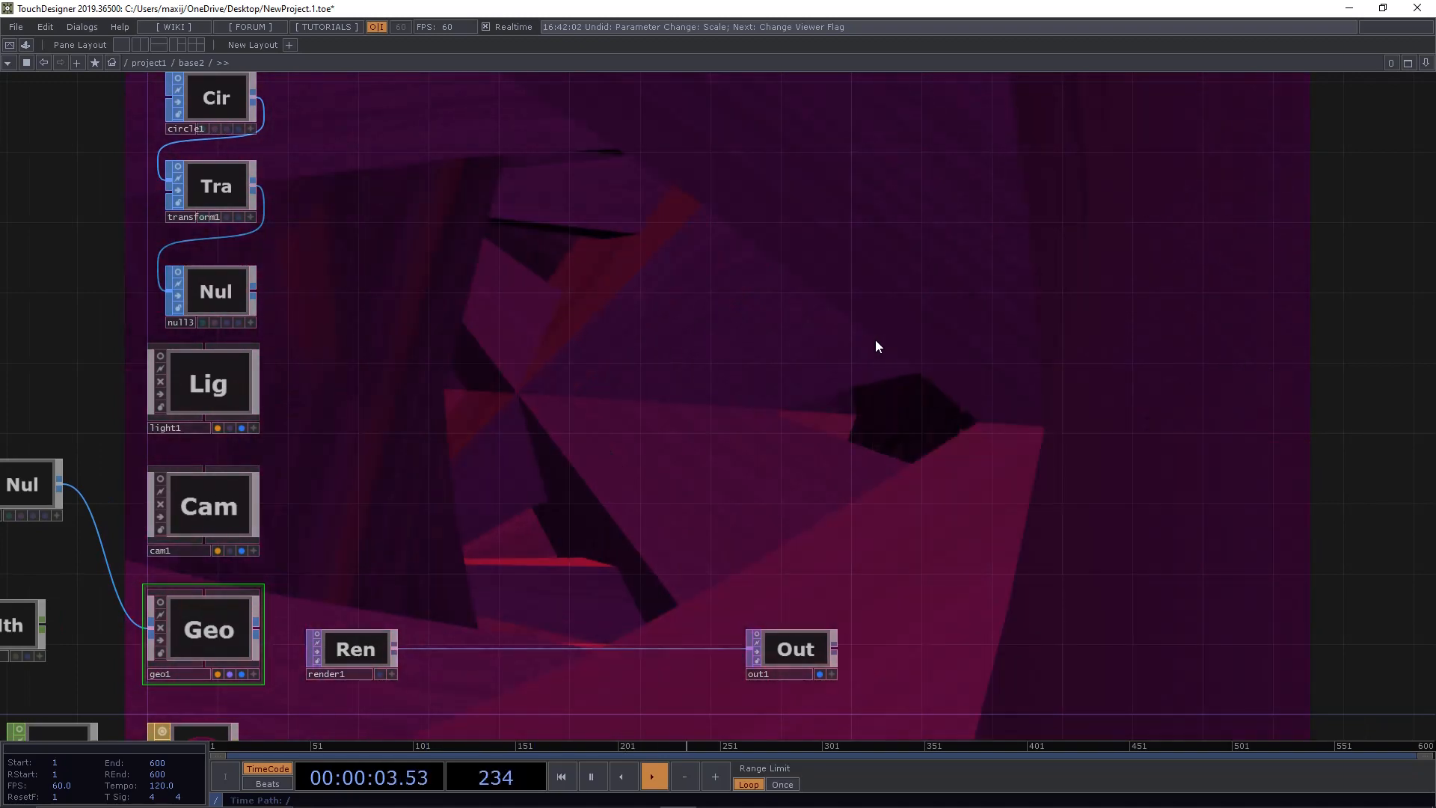
{"action": "left_click_drag", "start_coordinate": [829, 380], "coordinate": [1154, 456]}
{"action": "left_click_drag", "start_coordinate": [283, 277], "coordinate": [837, 313]}
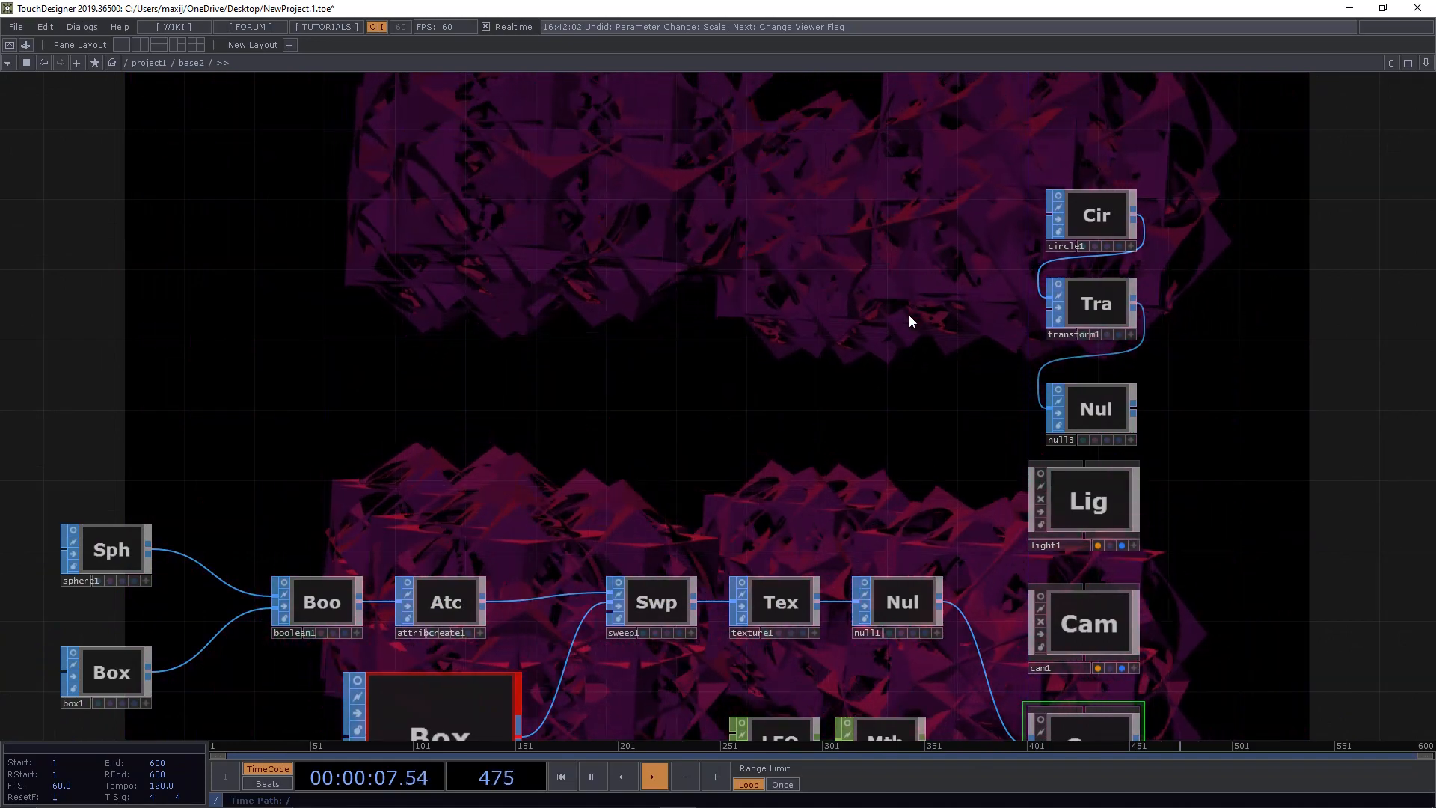
{"action": "left_click_drag", "start_coordinate": [1275, 340], "coordinate": [798, 330]}
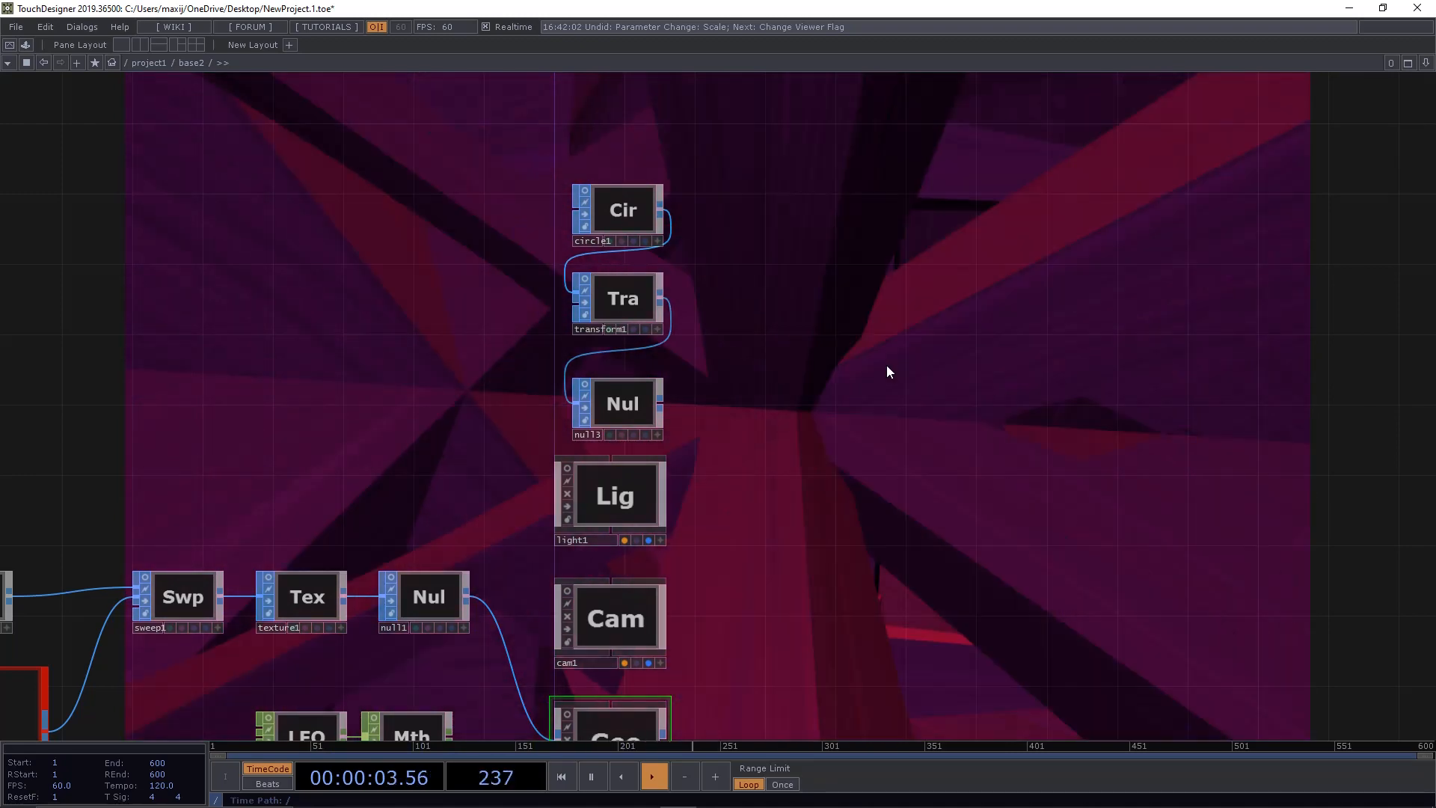
Step: Tidy the camera path chain by moving transform1 and circle1 closer to null3 in the network
{"action": "left_click_drag", "start_coordinate": [872, 366], "coordinate": [705, 353]}
{"action": "left_click_drag", "start_coordinate": [432, 289], "coordinate": [430, 306]}
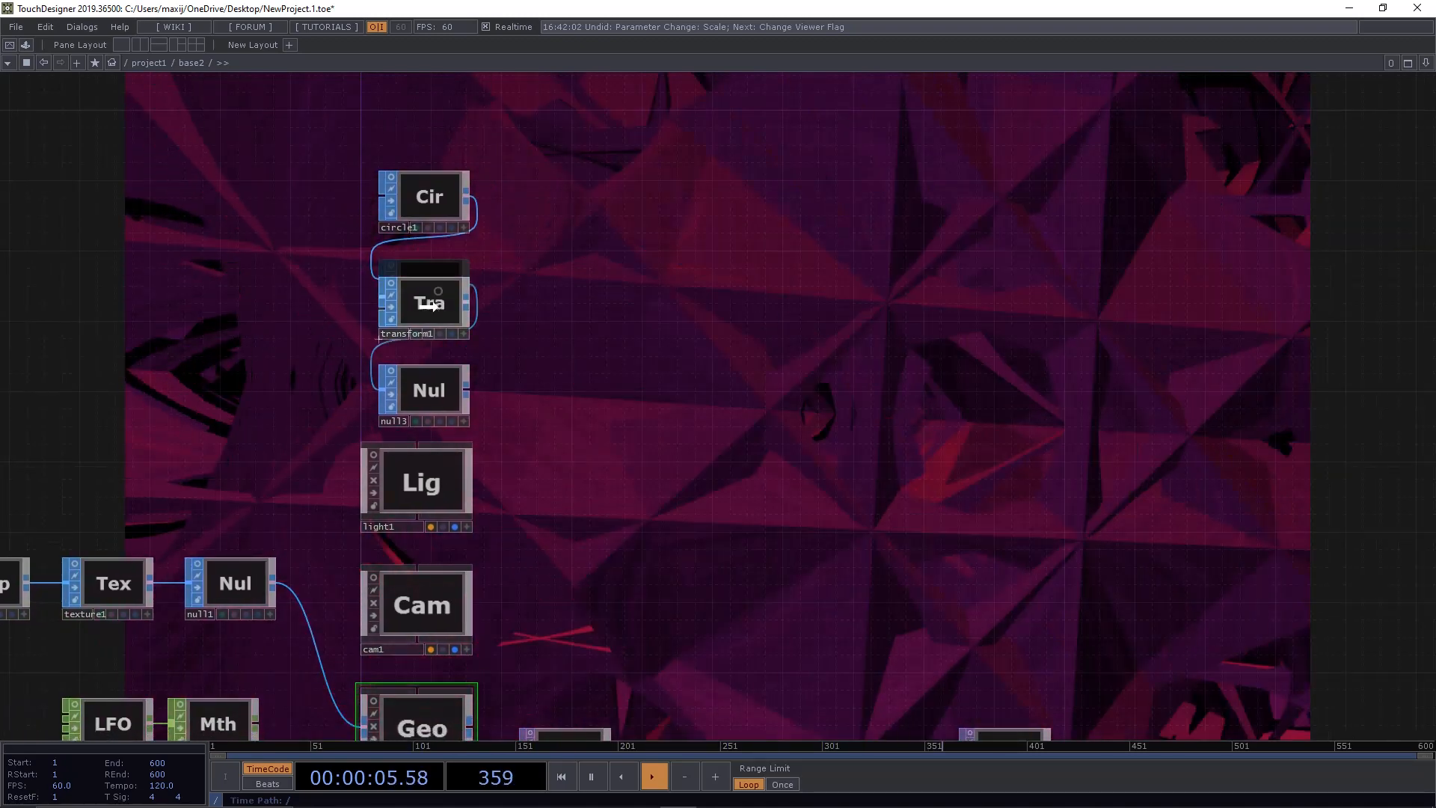
{"action": "left_click_drag", "start_coordinate": [428, 211], "coordinate": [423, 229]}
{"action": "left_click_drag", "start_coordinate": [576, 259], "coordinate": [663, 263]}
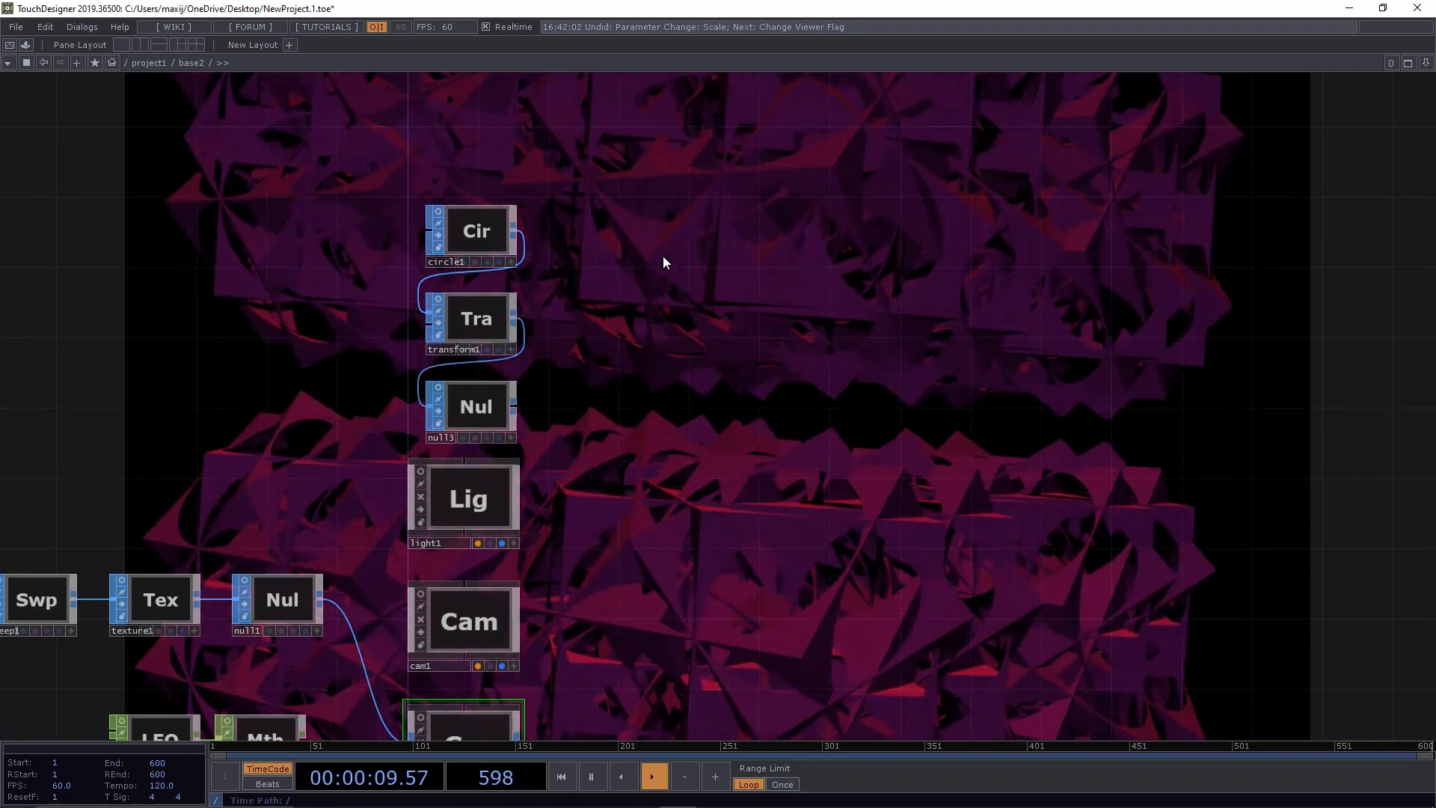